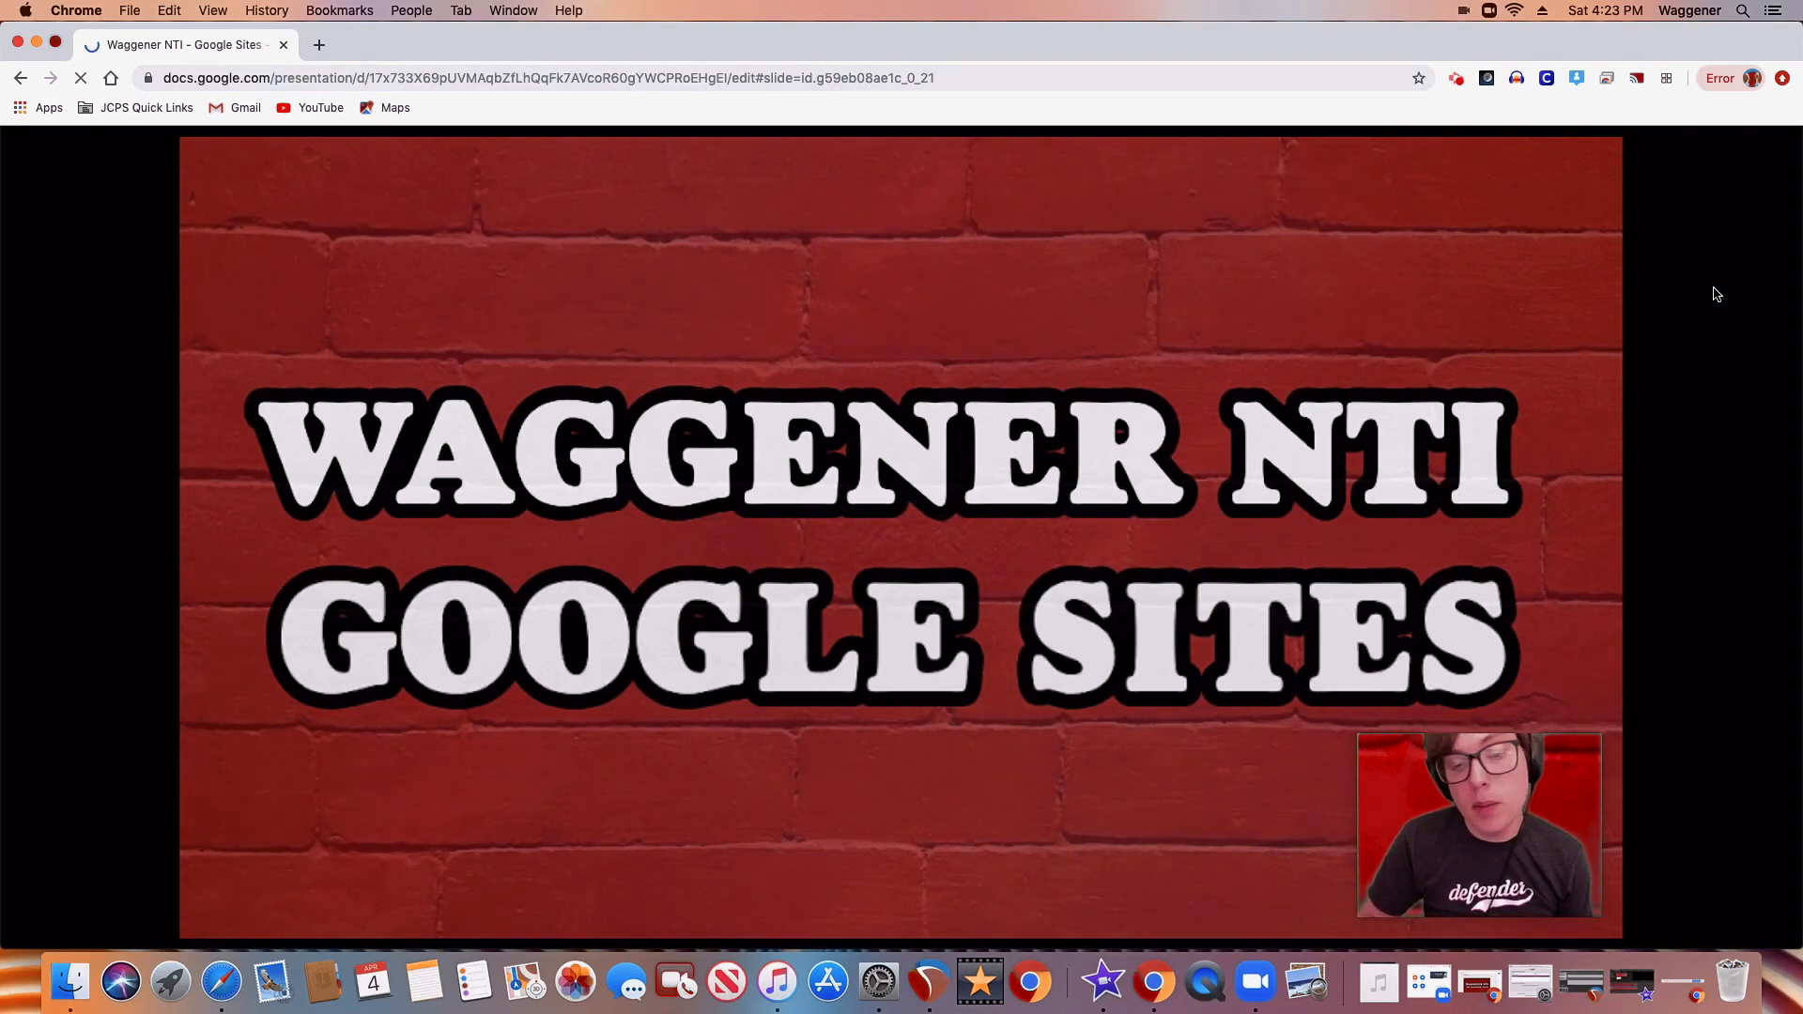
# Go to sites.google.com in a new browser tab and open the THE WAGGENER UNION site for editing
pyautogui.press('Right')
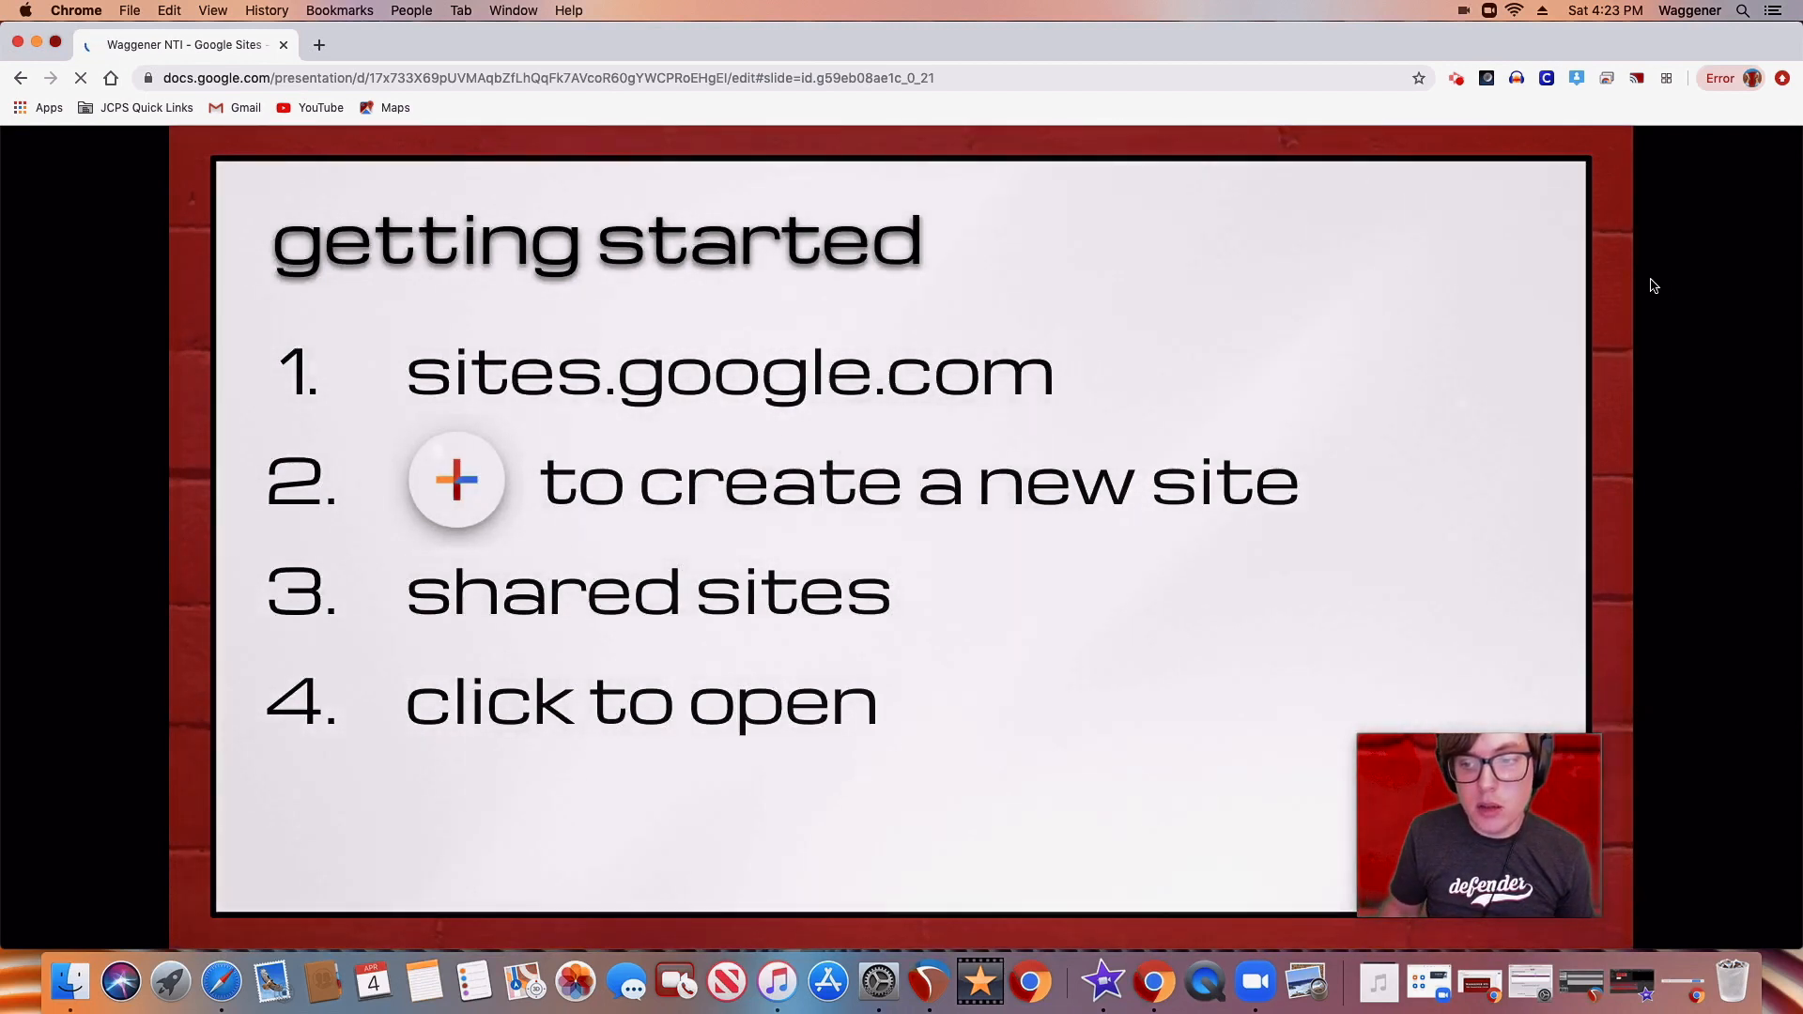
pyautogui.click(320, 45)
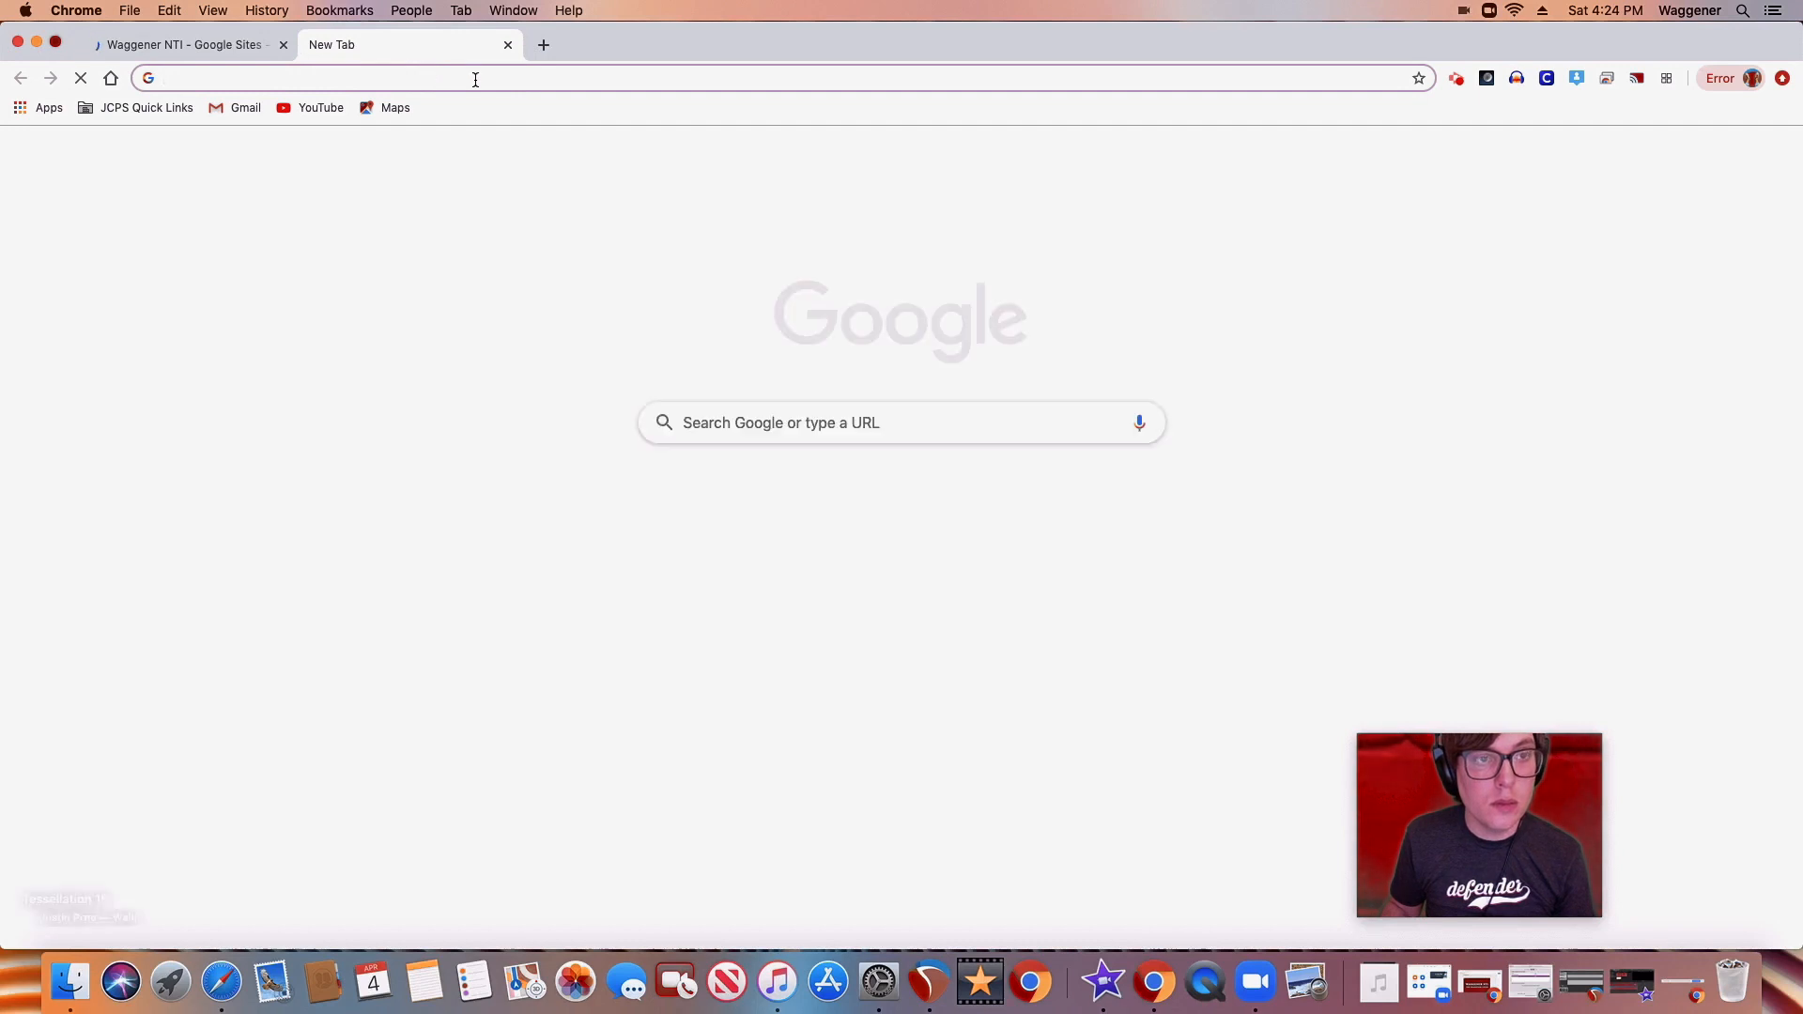
pyautogui.write('sit')
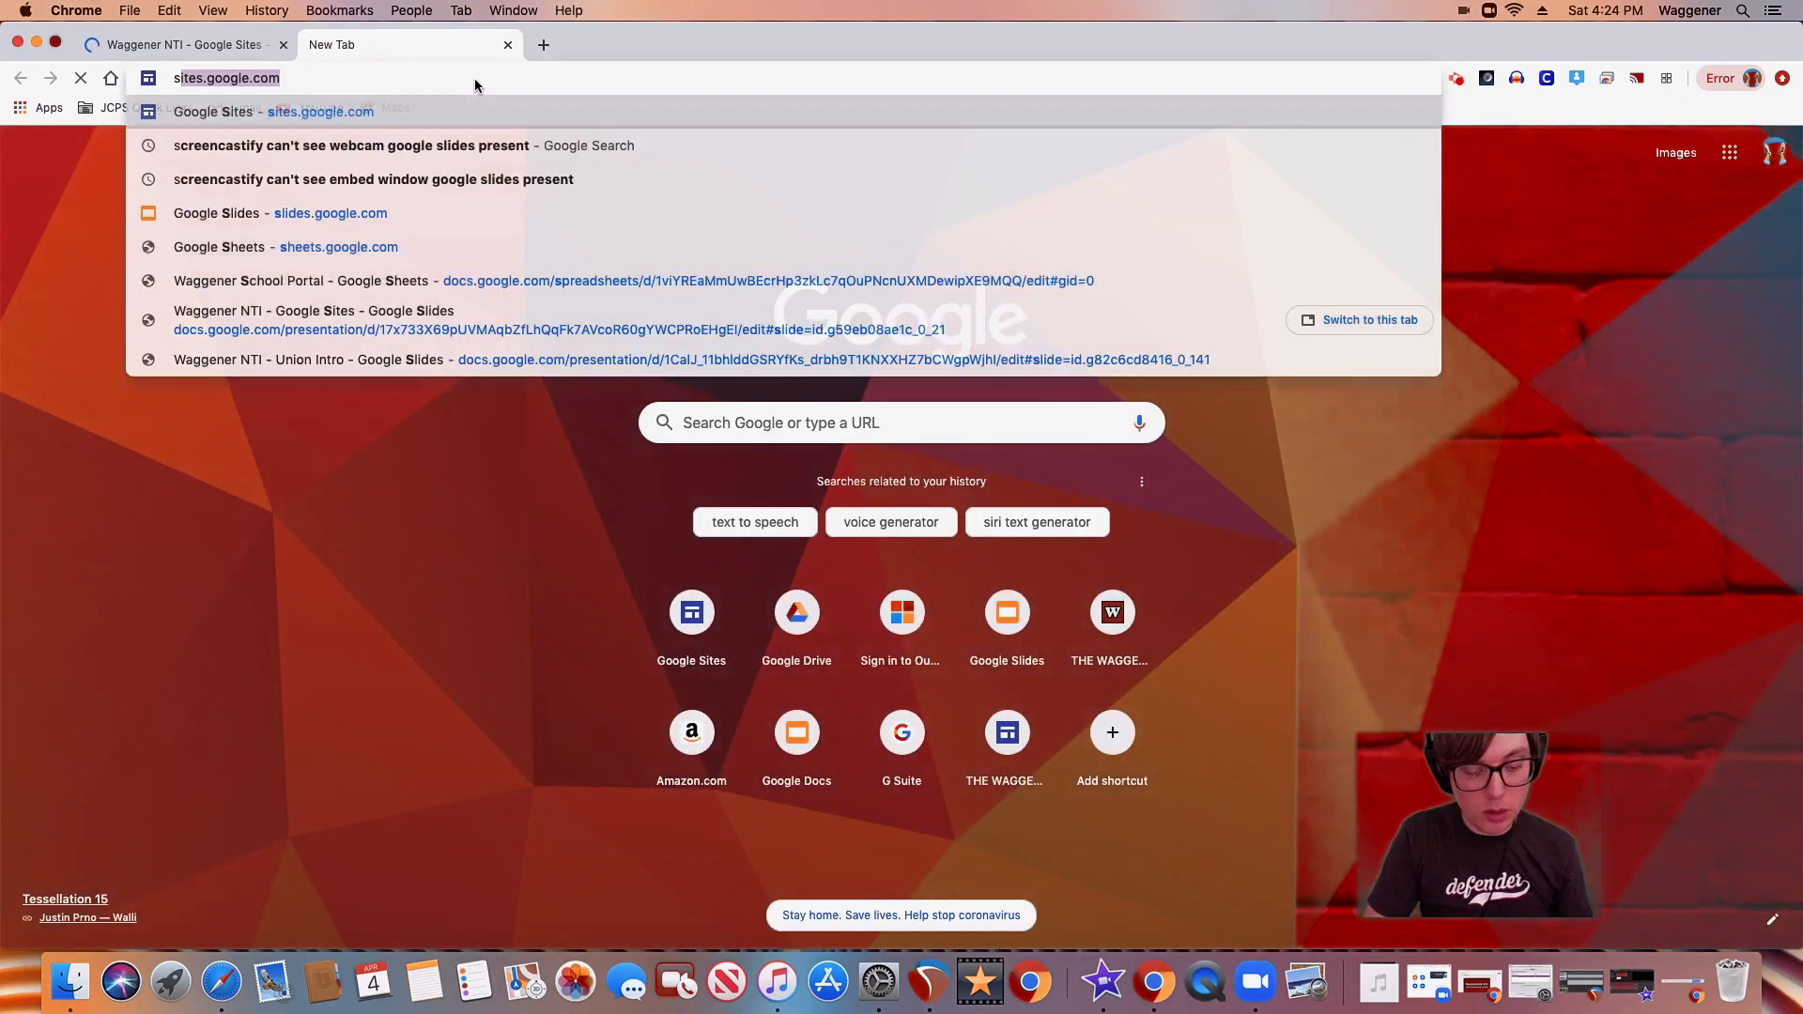
pyautogui.write('es.goo')
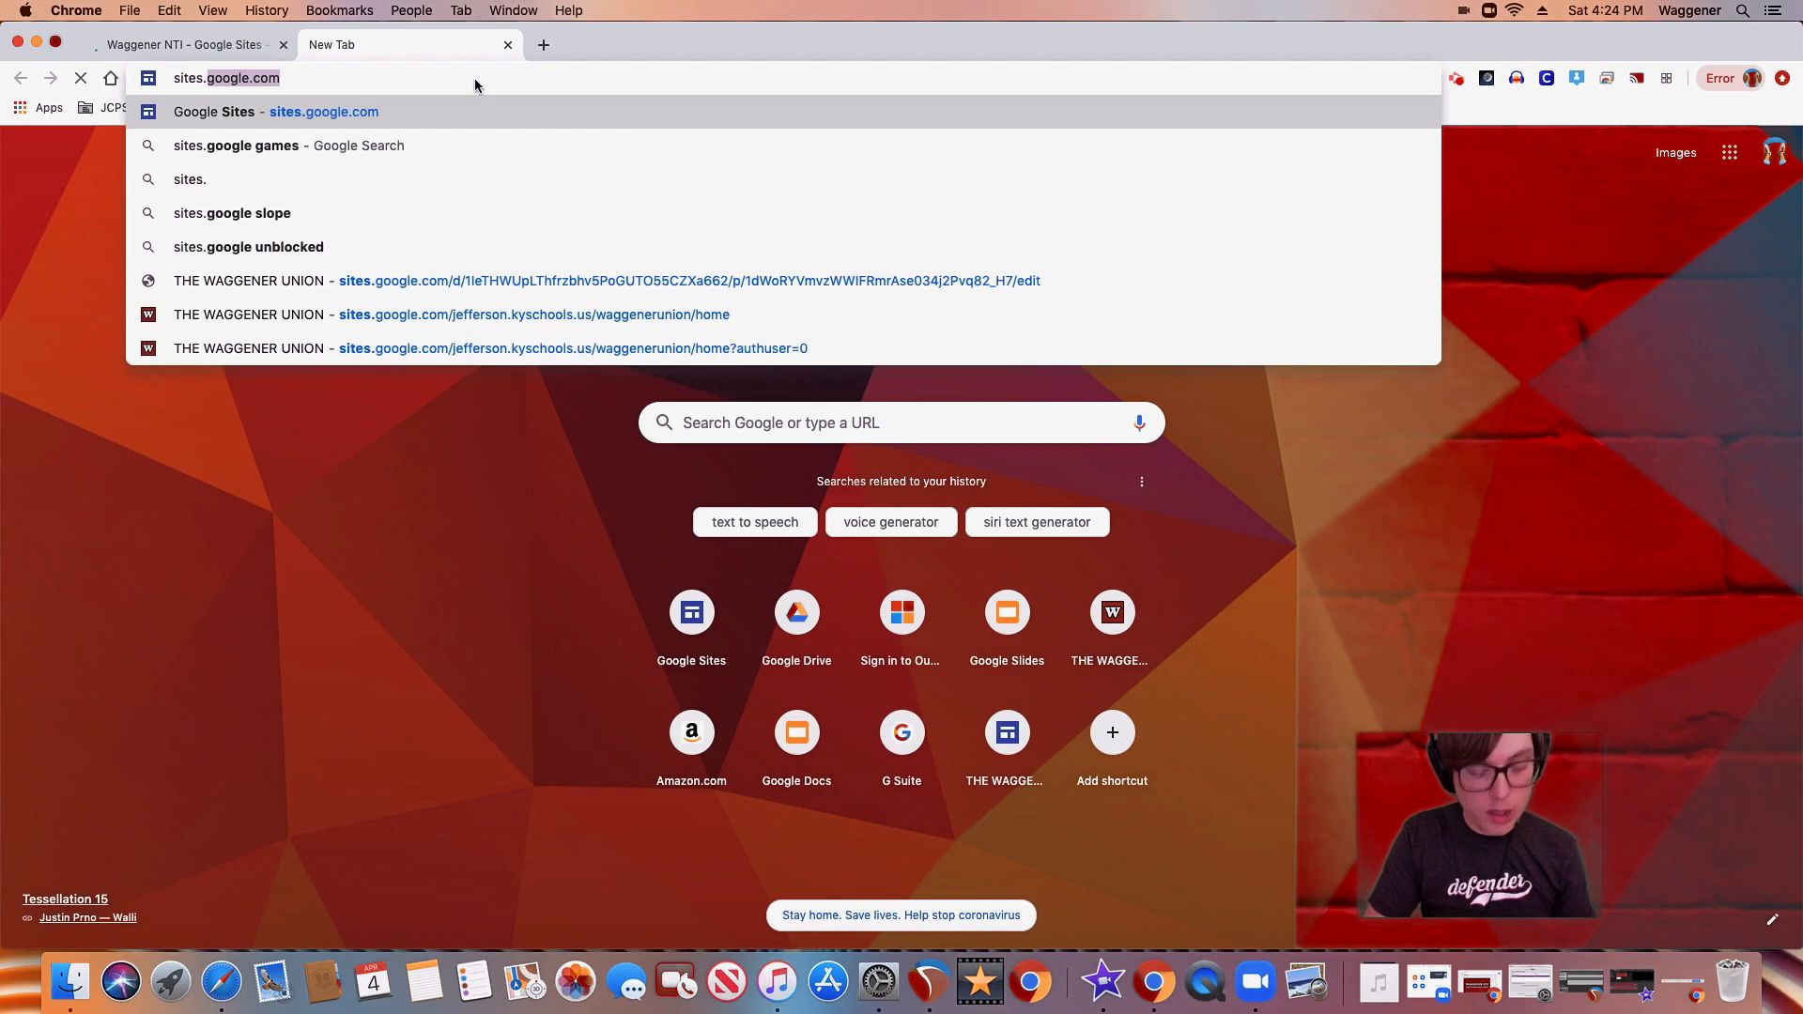
pyautogui.write('gle.')
pyautogui.press('Return')
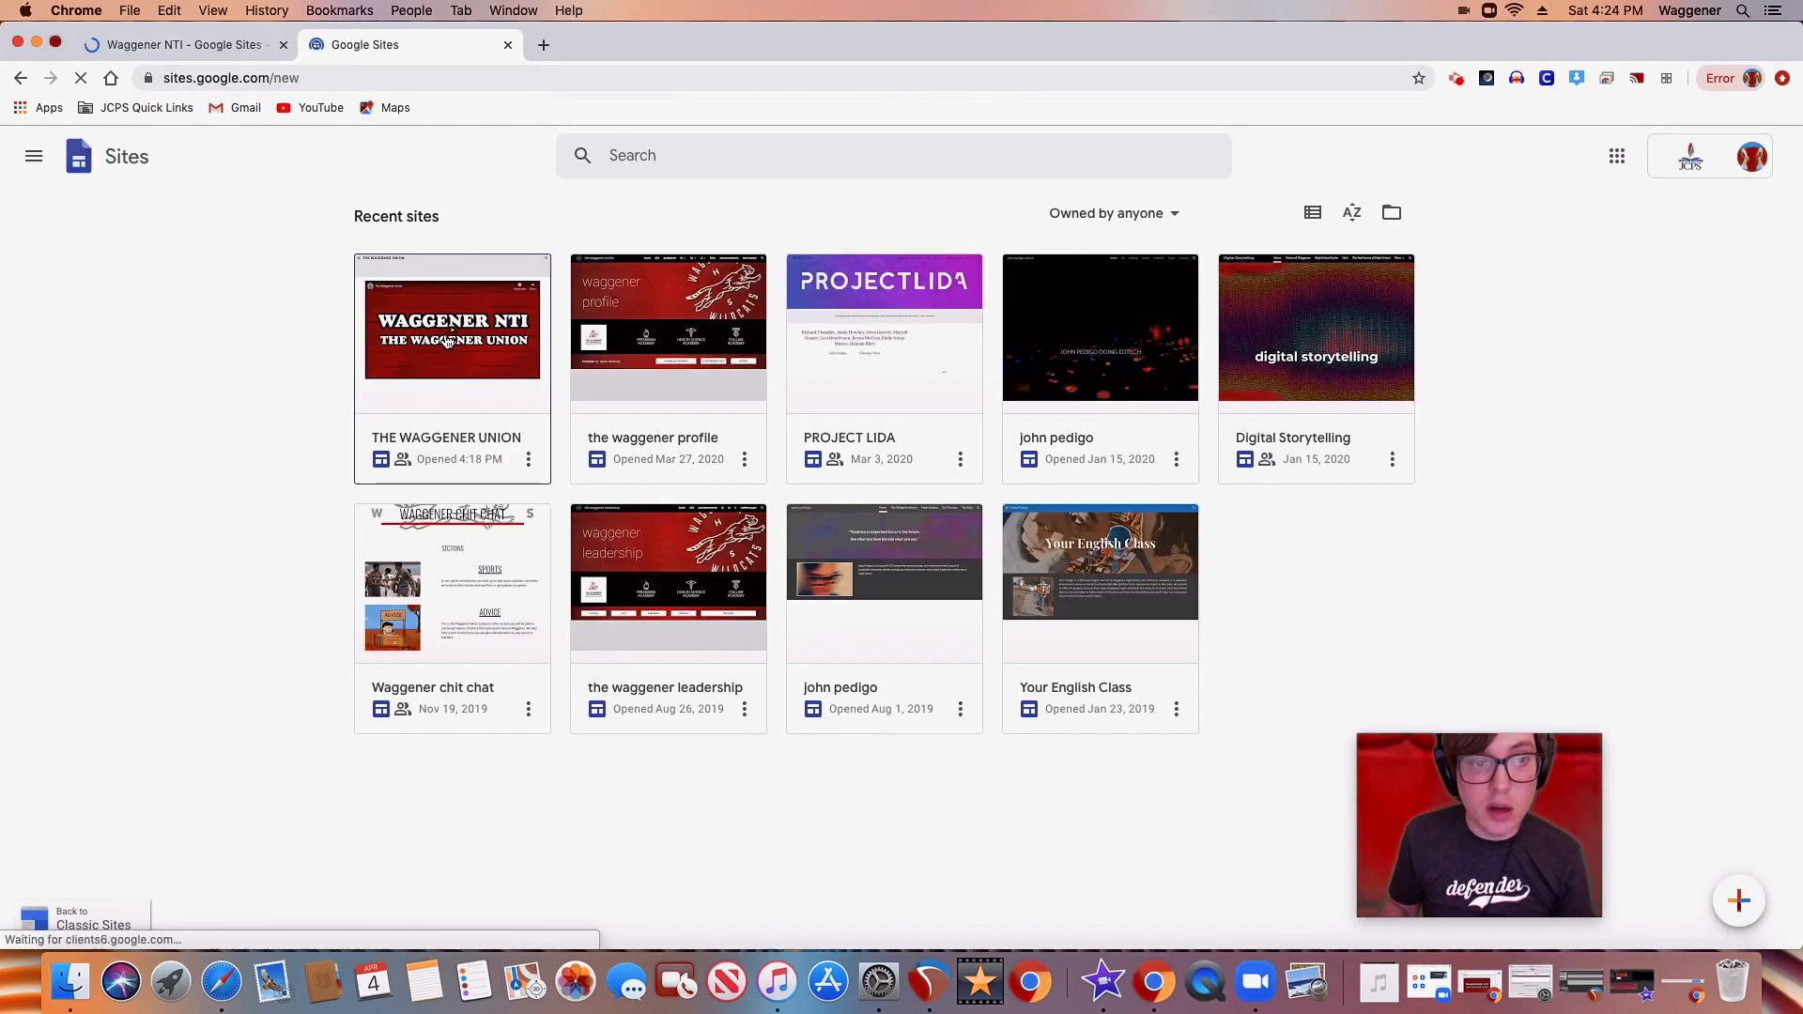
pyautogui.click(448, 343)
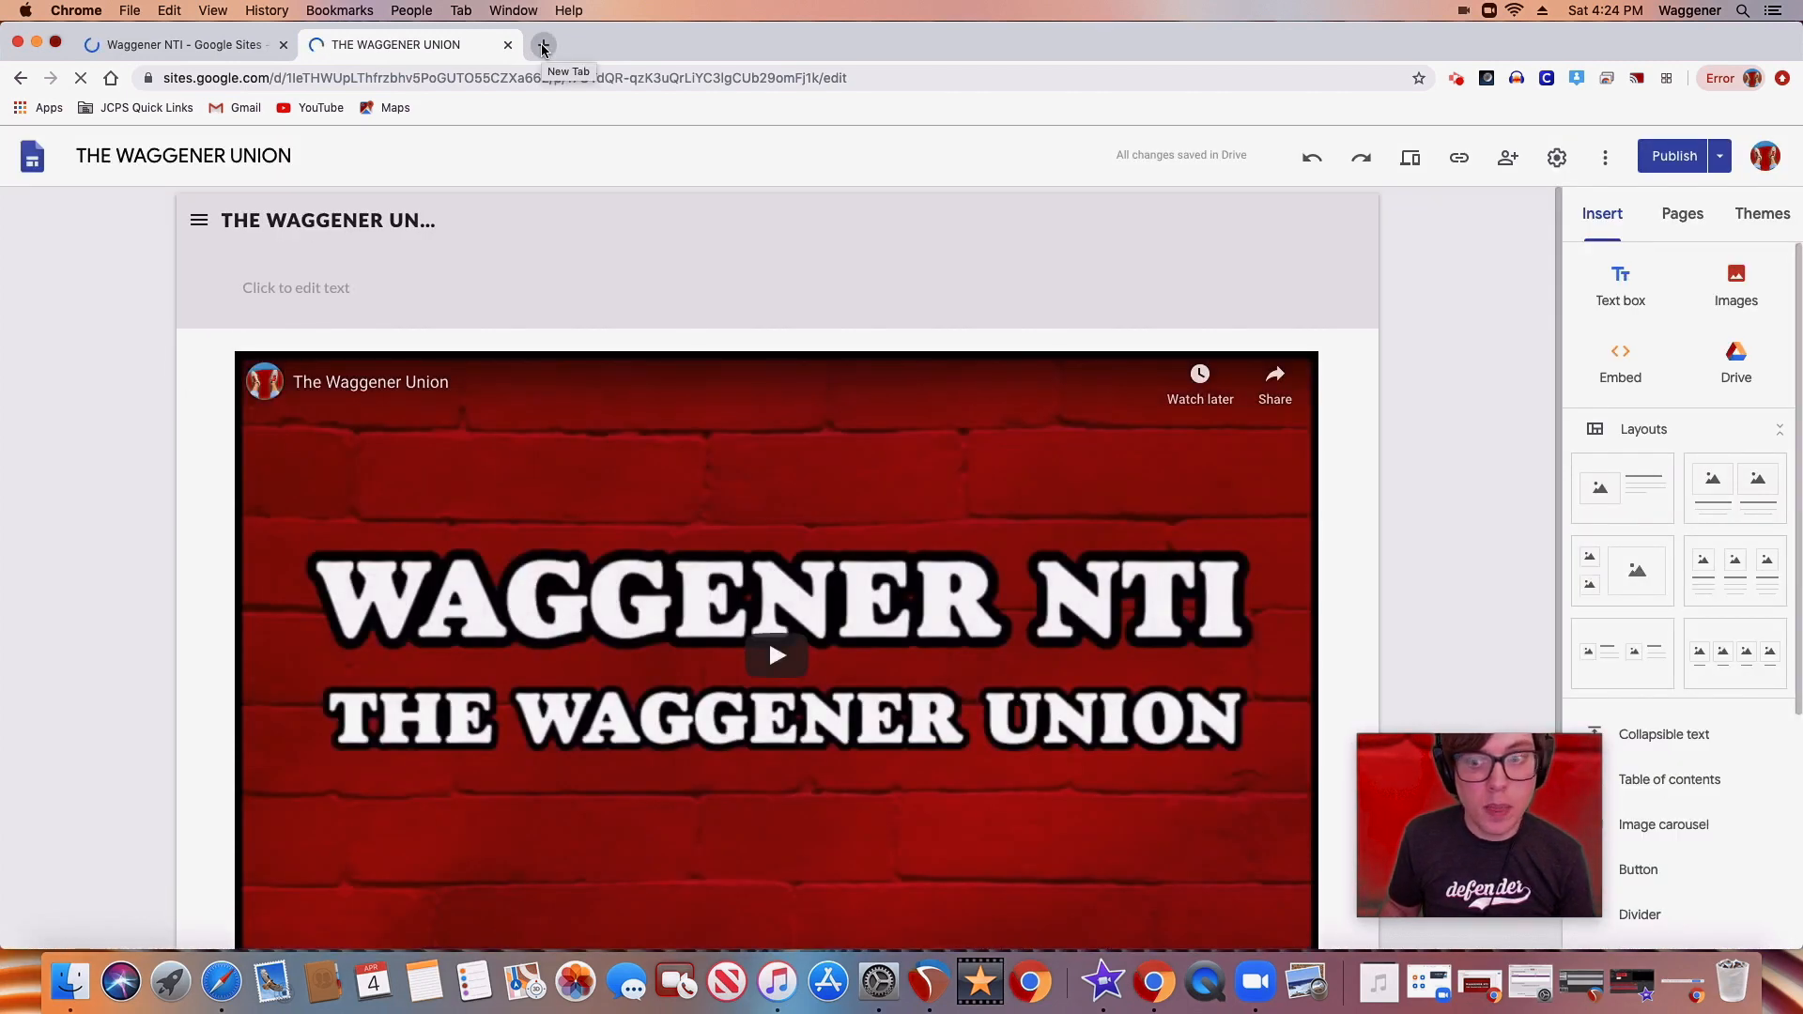
# Load the published site at tinyurl.com/waggenerunion in a new tab, check its edit link and return to the published page
pyautogui.click(542, 49)
pyautogui.write('tin')
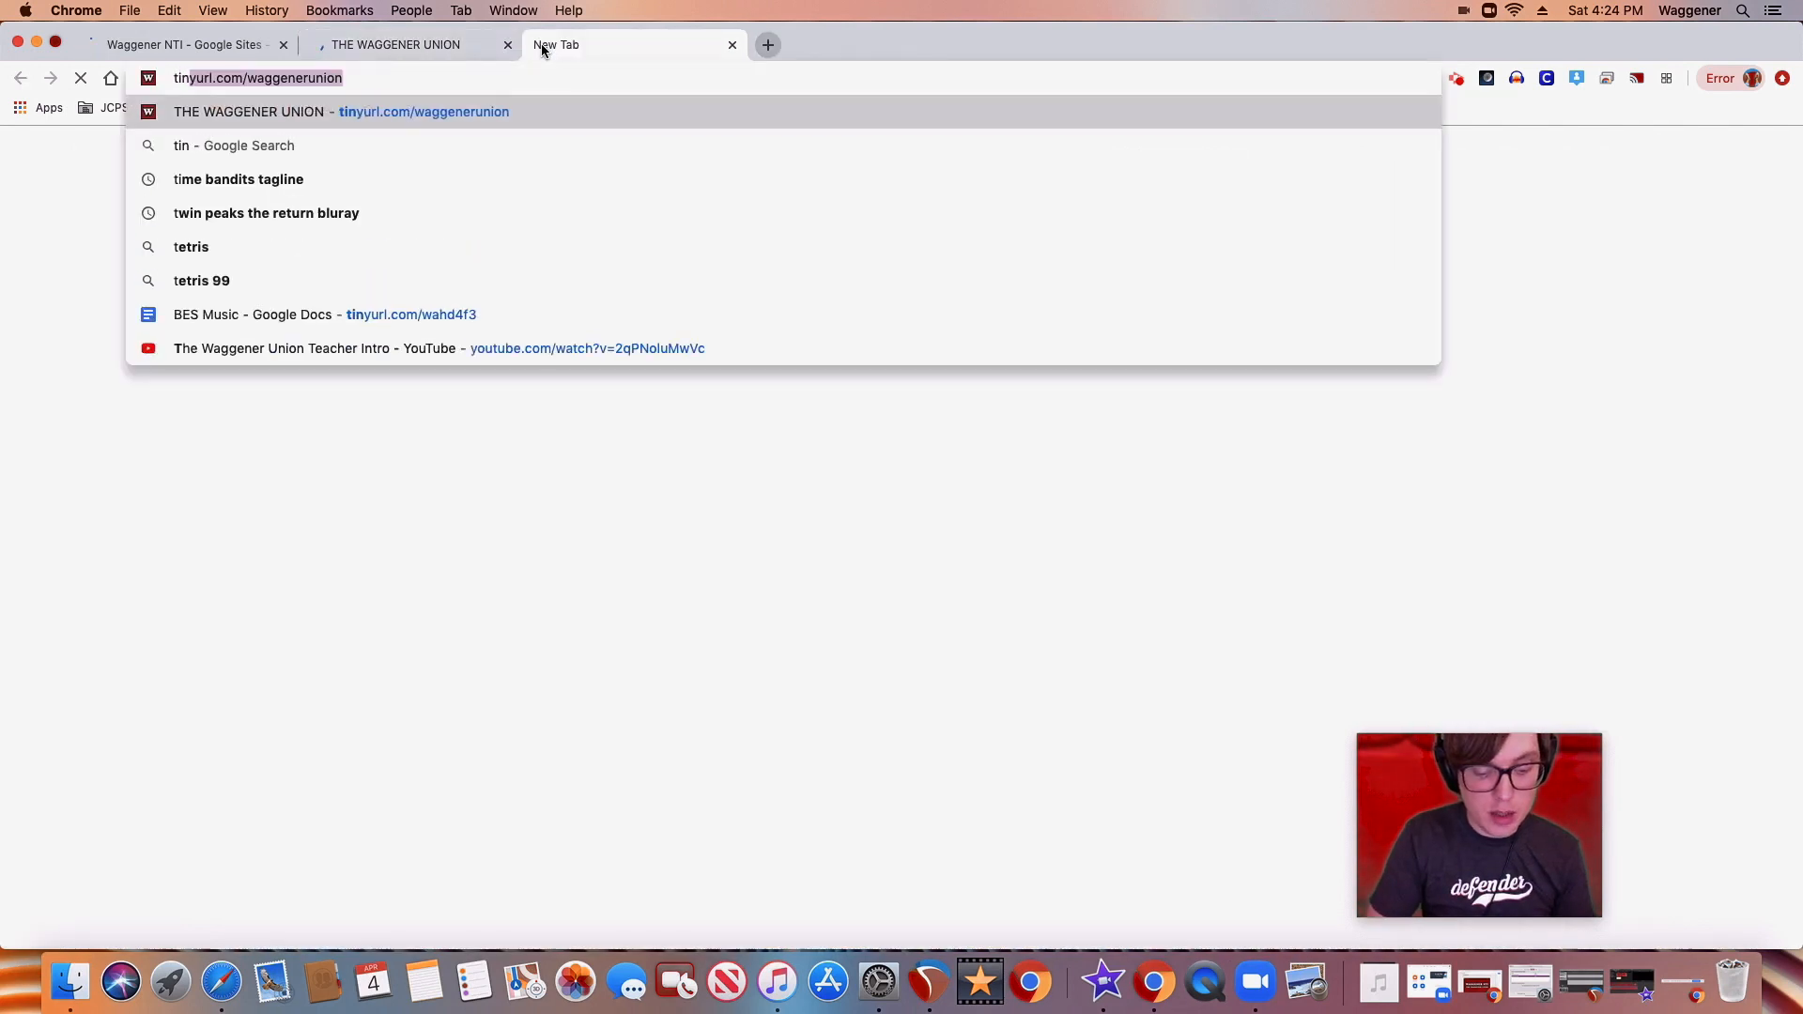
pyautogui.write('yurl.com/wa')
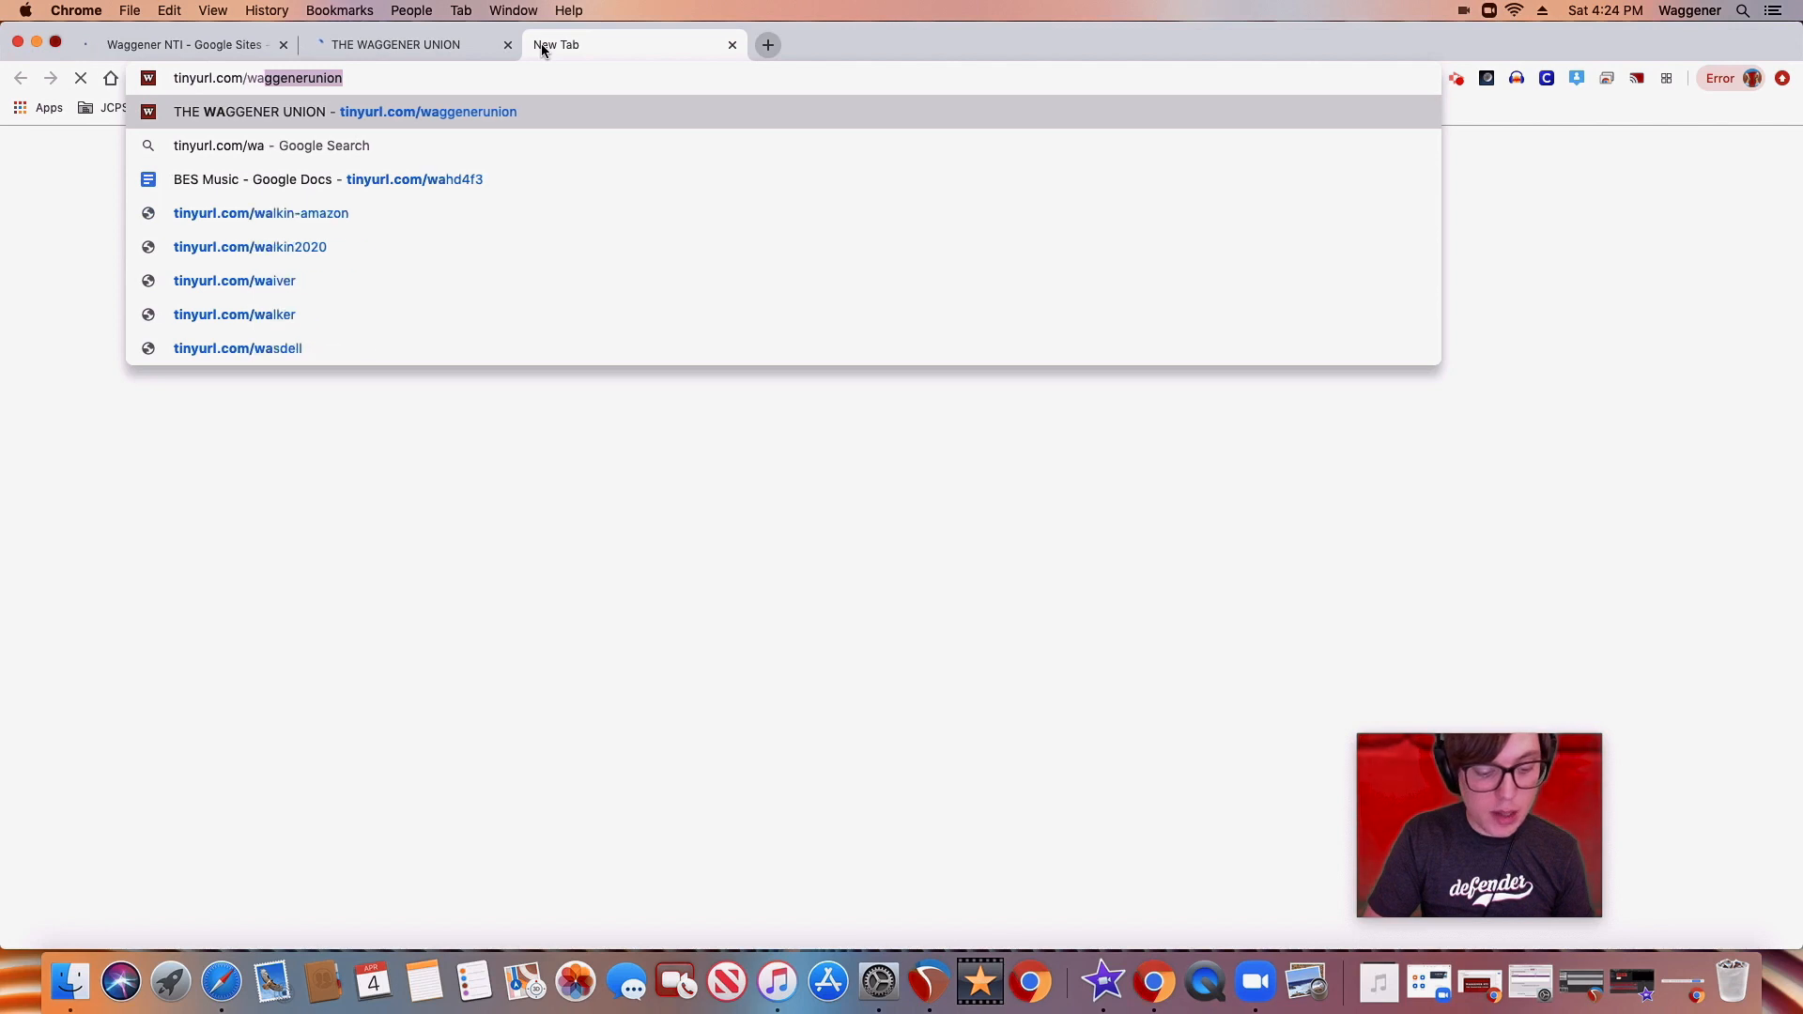
pyautogui.write('ggenerunion')
pyautogui.press('Return')
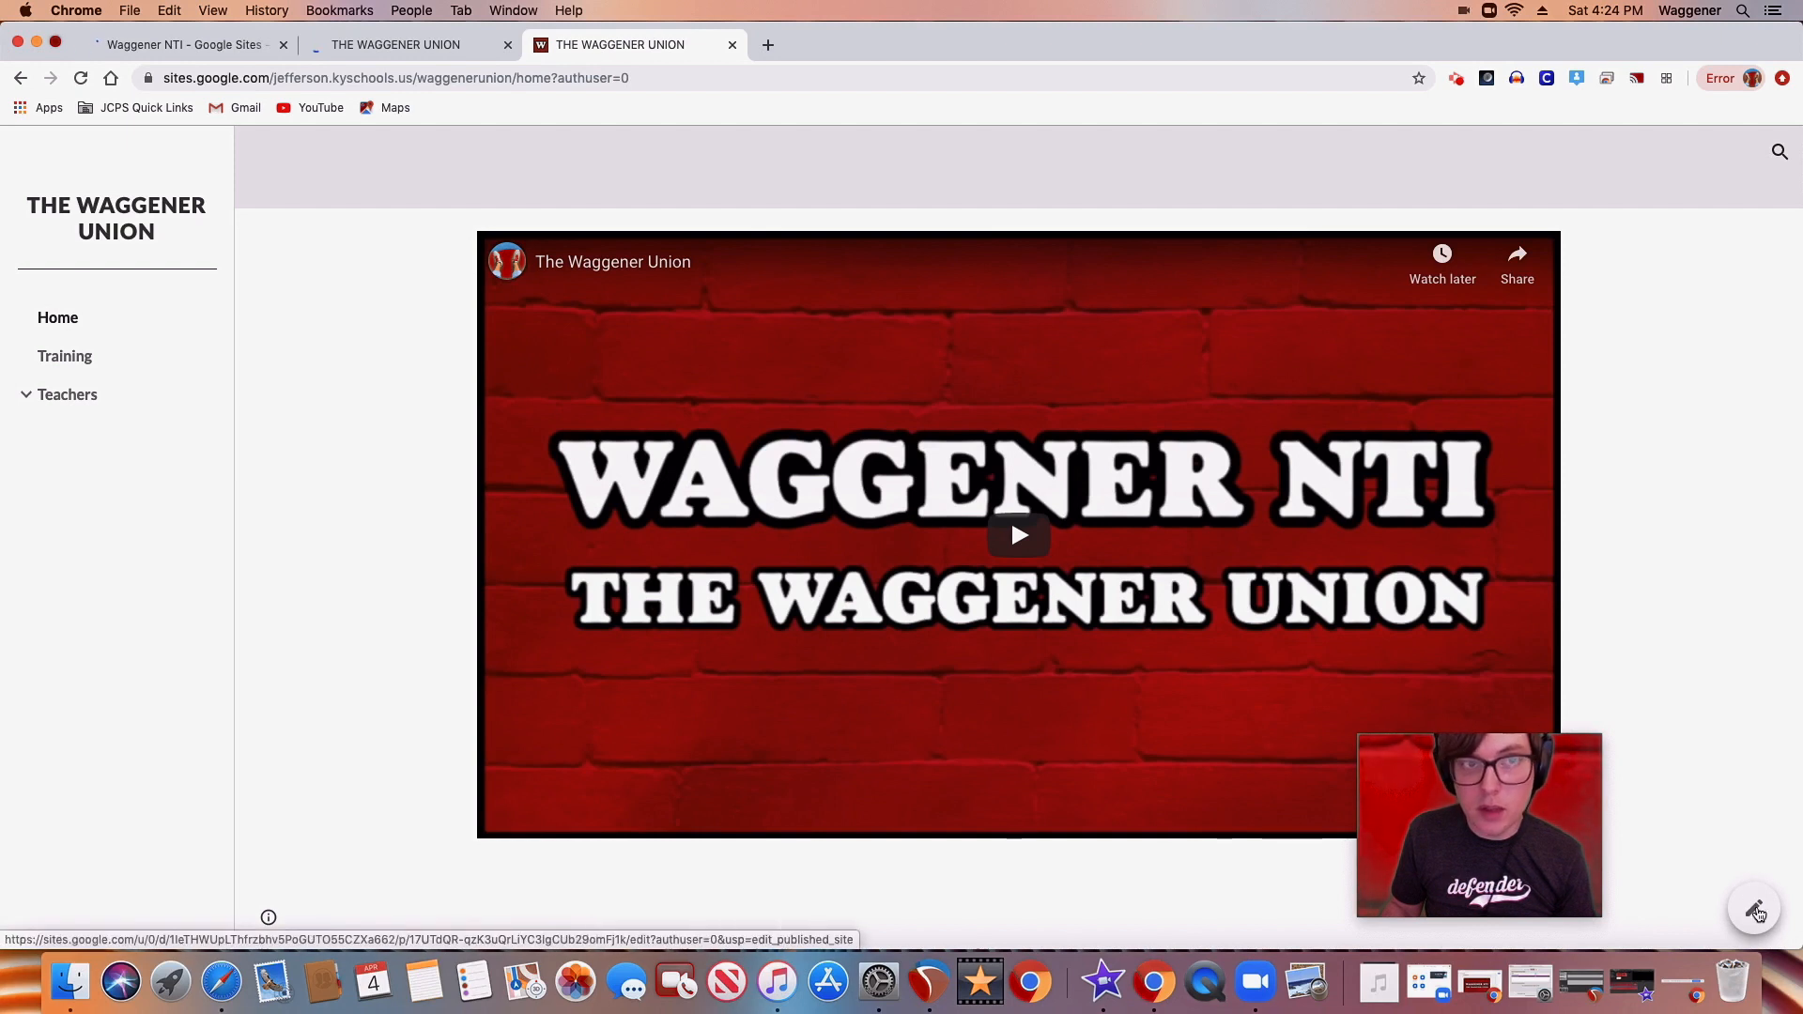
pyautogui.click(1756, 910)
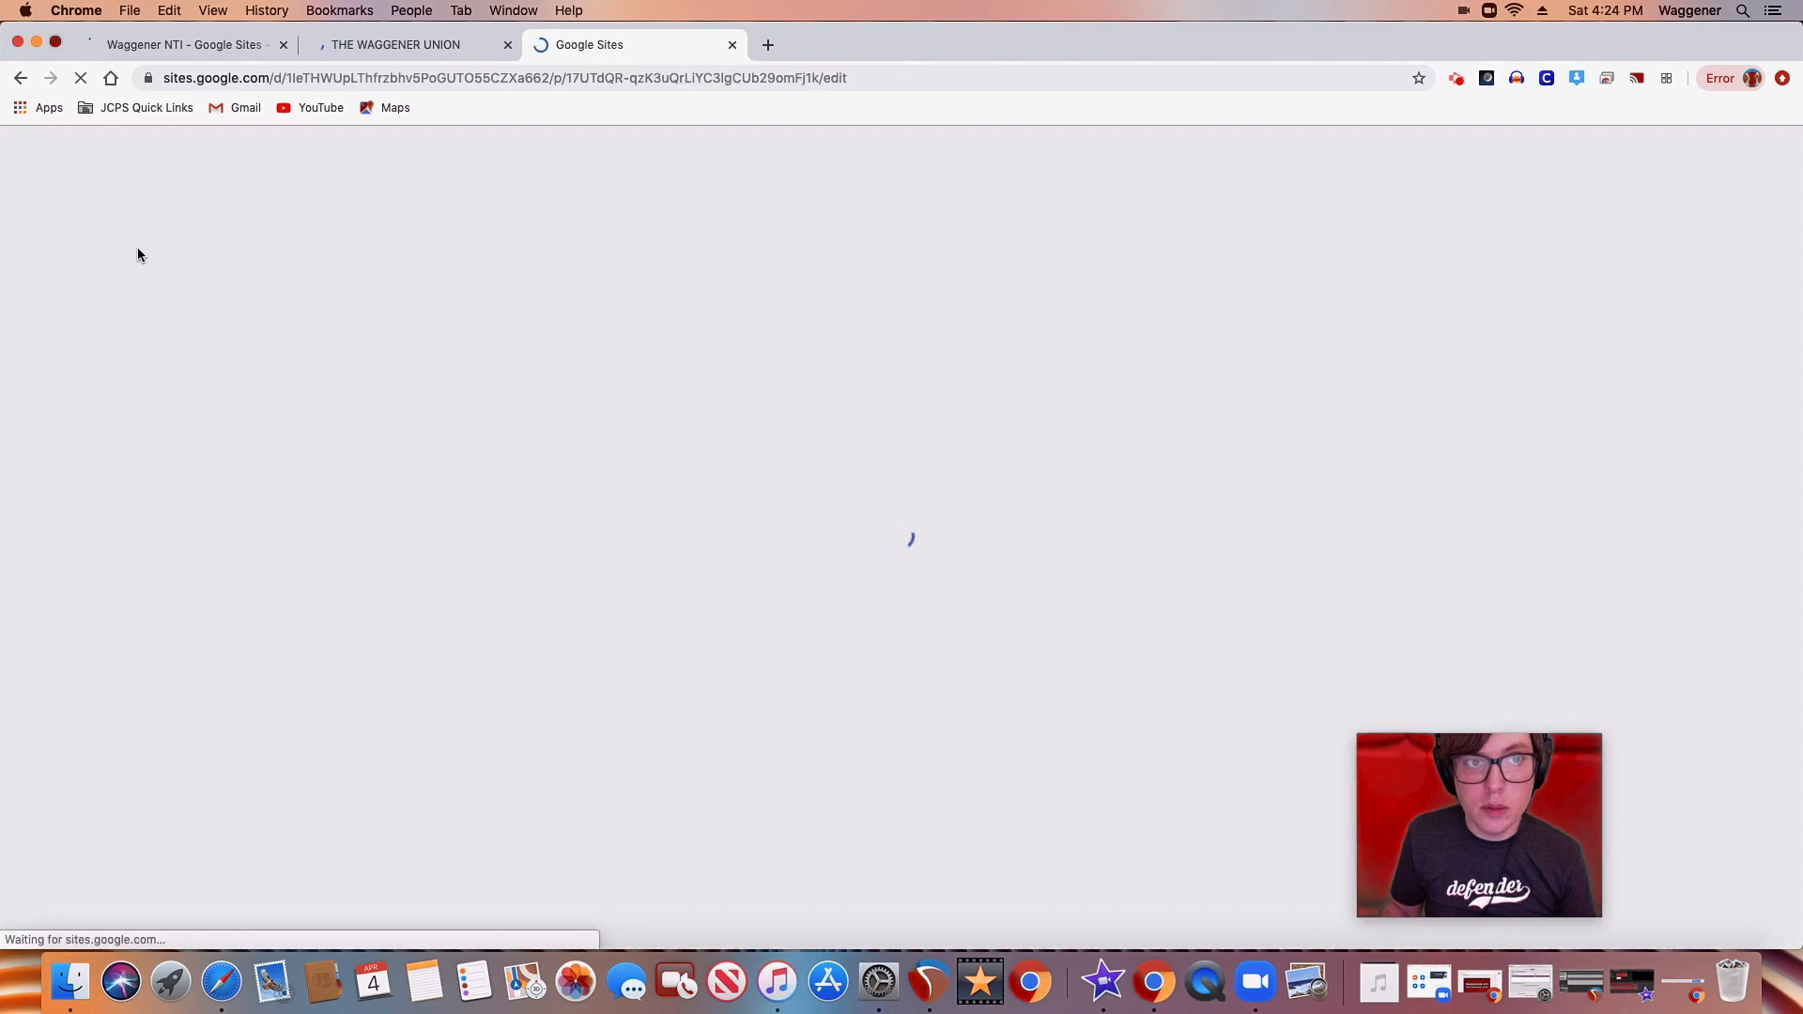
pyautogui.click(19, 79)
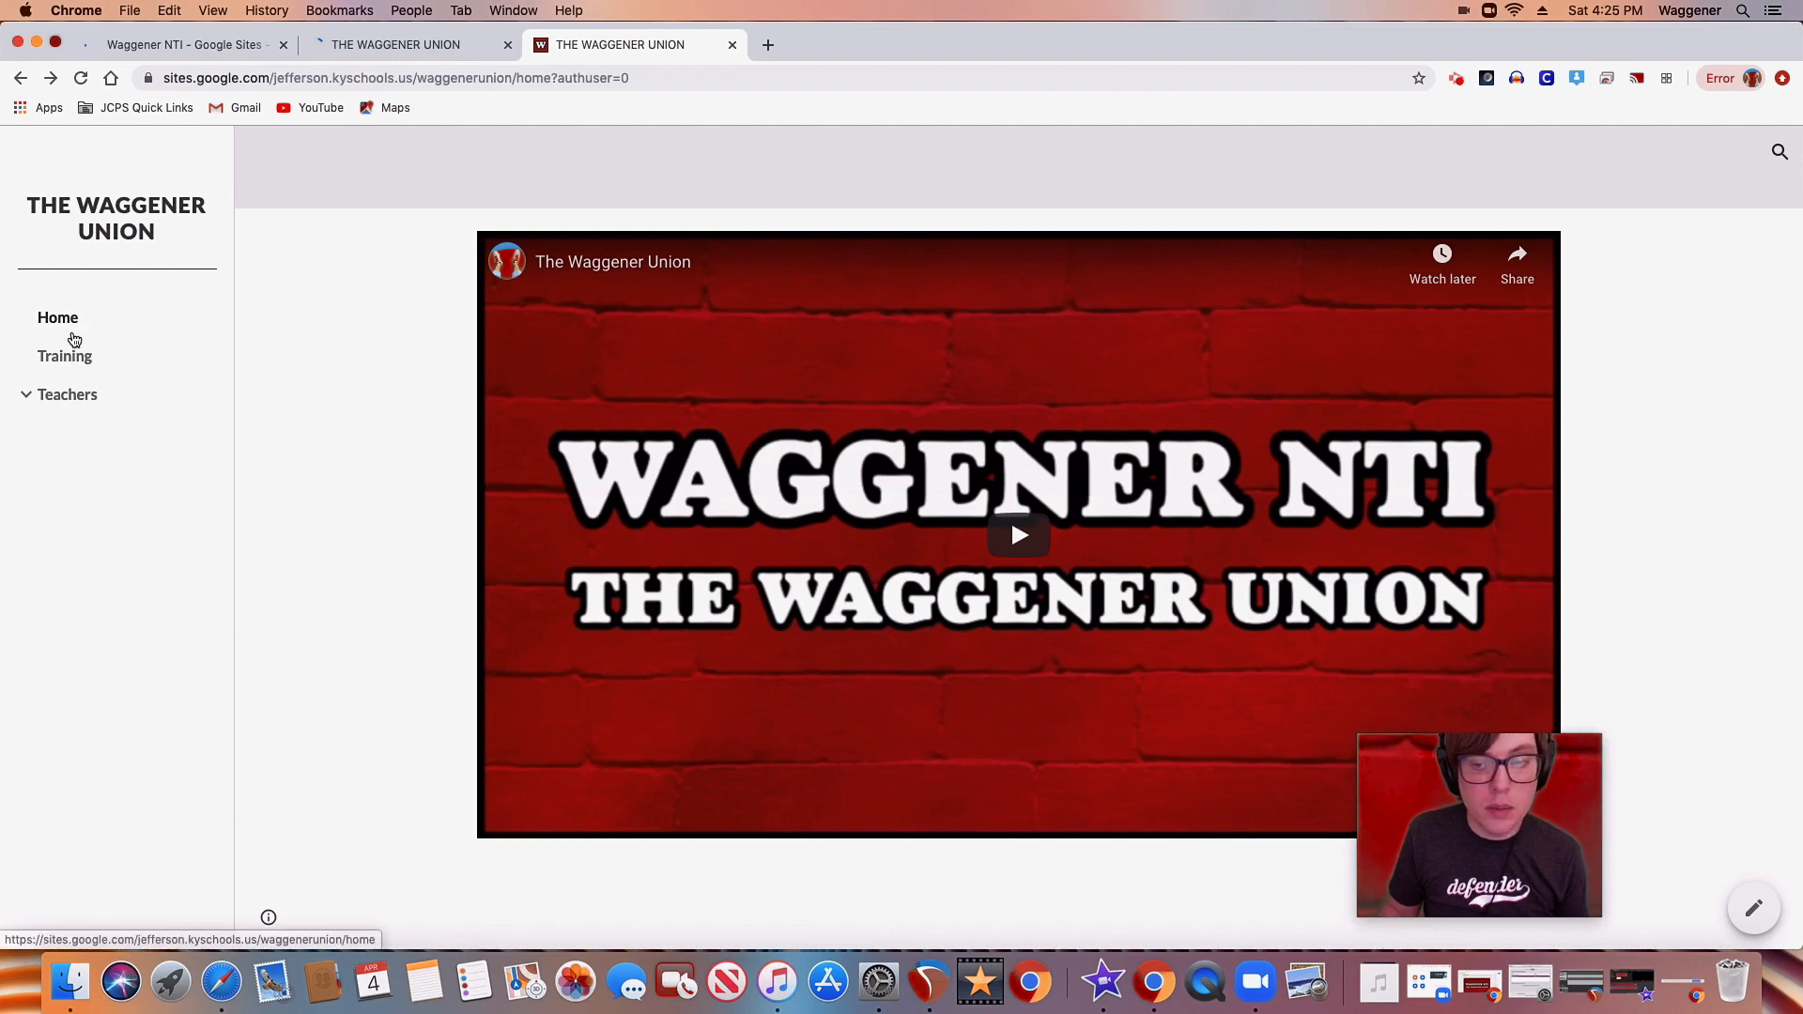
# View the published site's Home and Training pages and expand the list of Teachers subpages
pyautogui.click(66, 326)
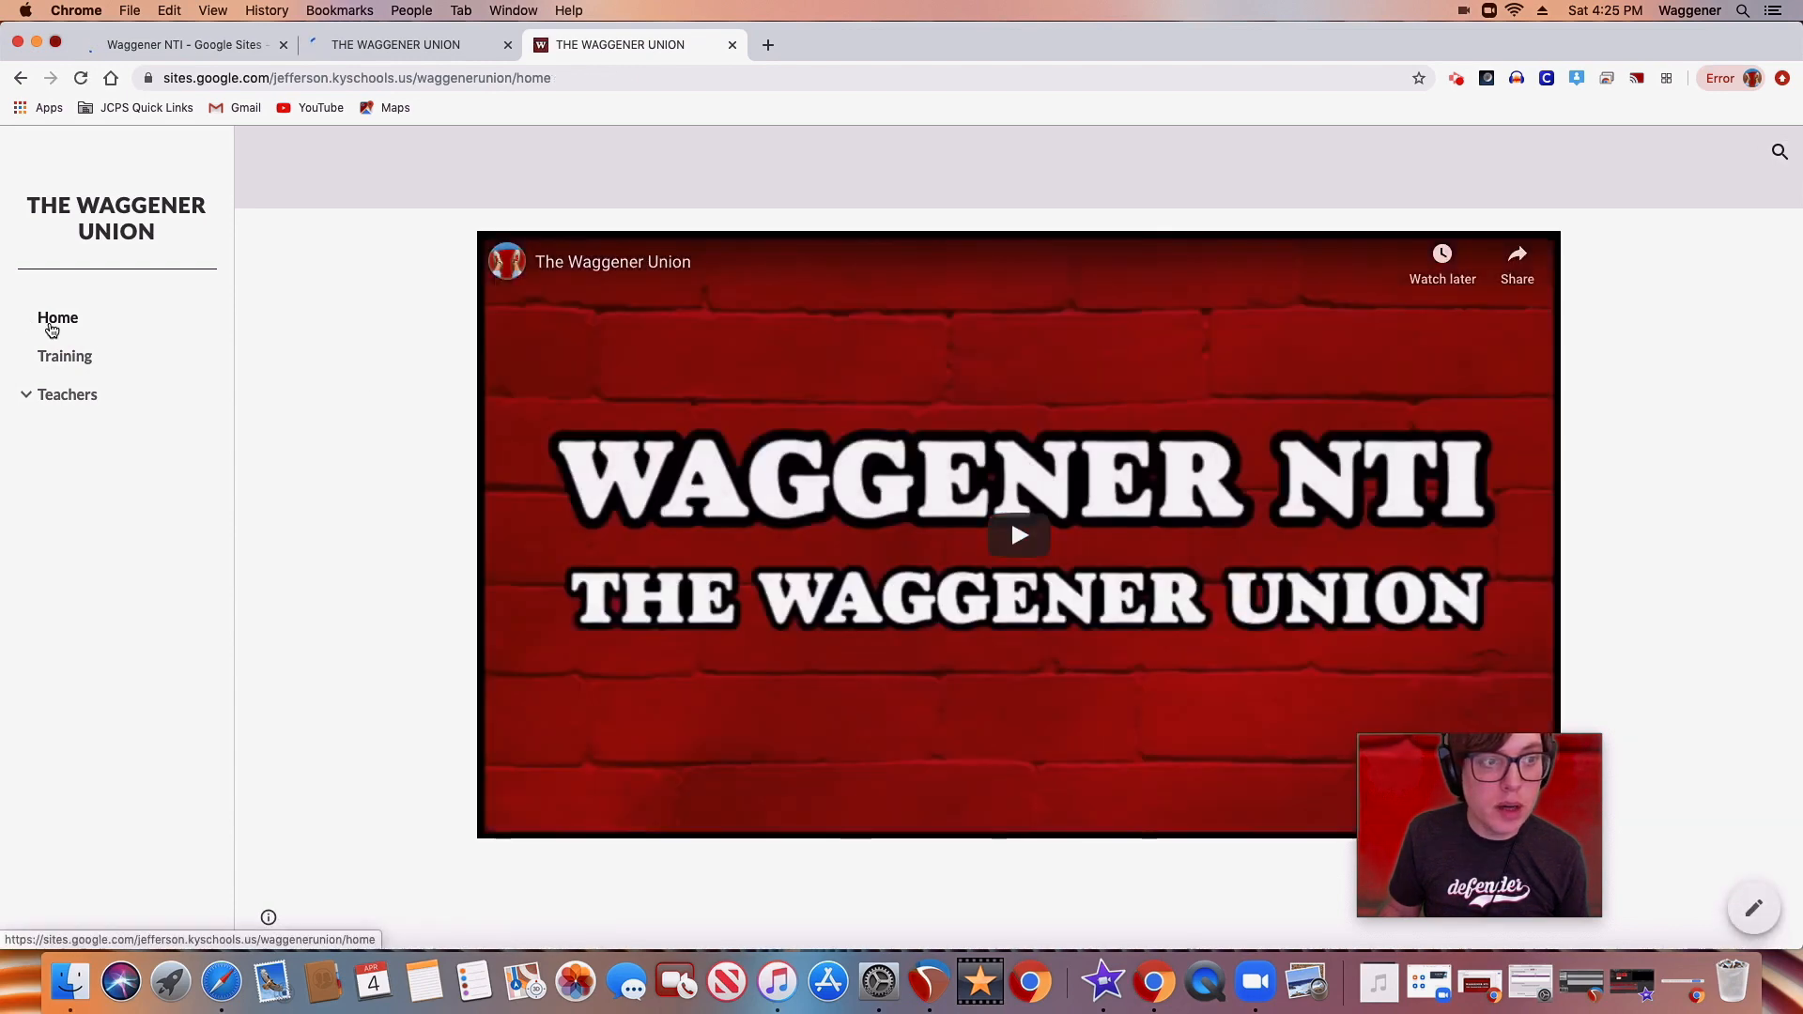
pyautogui.click(54, 363)
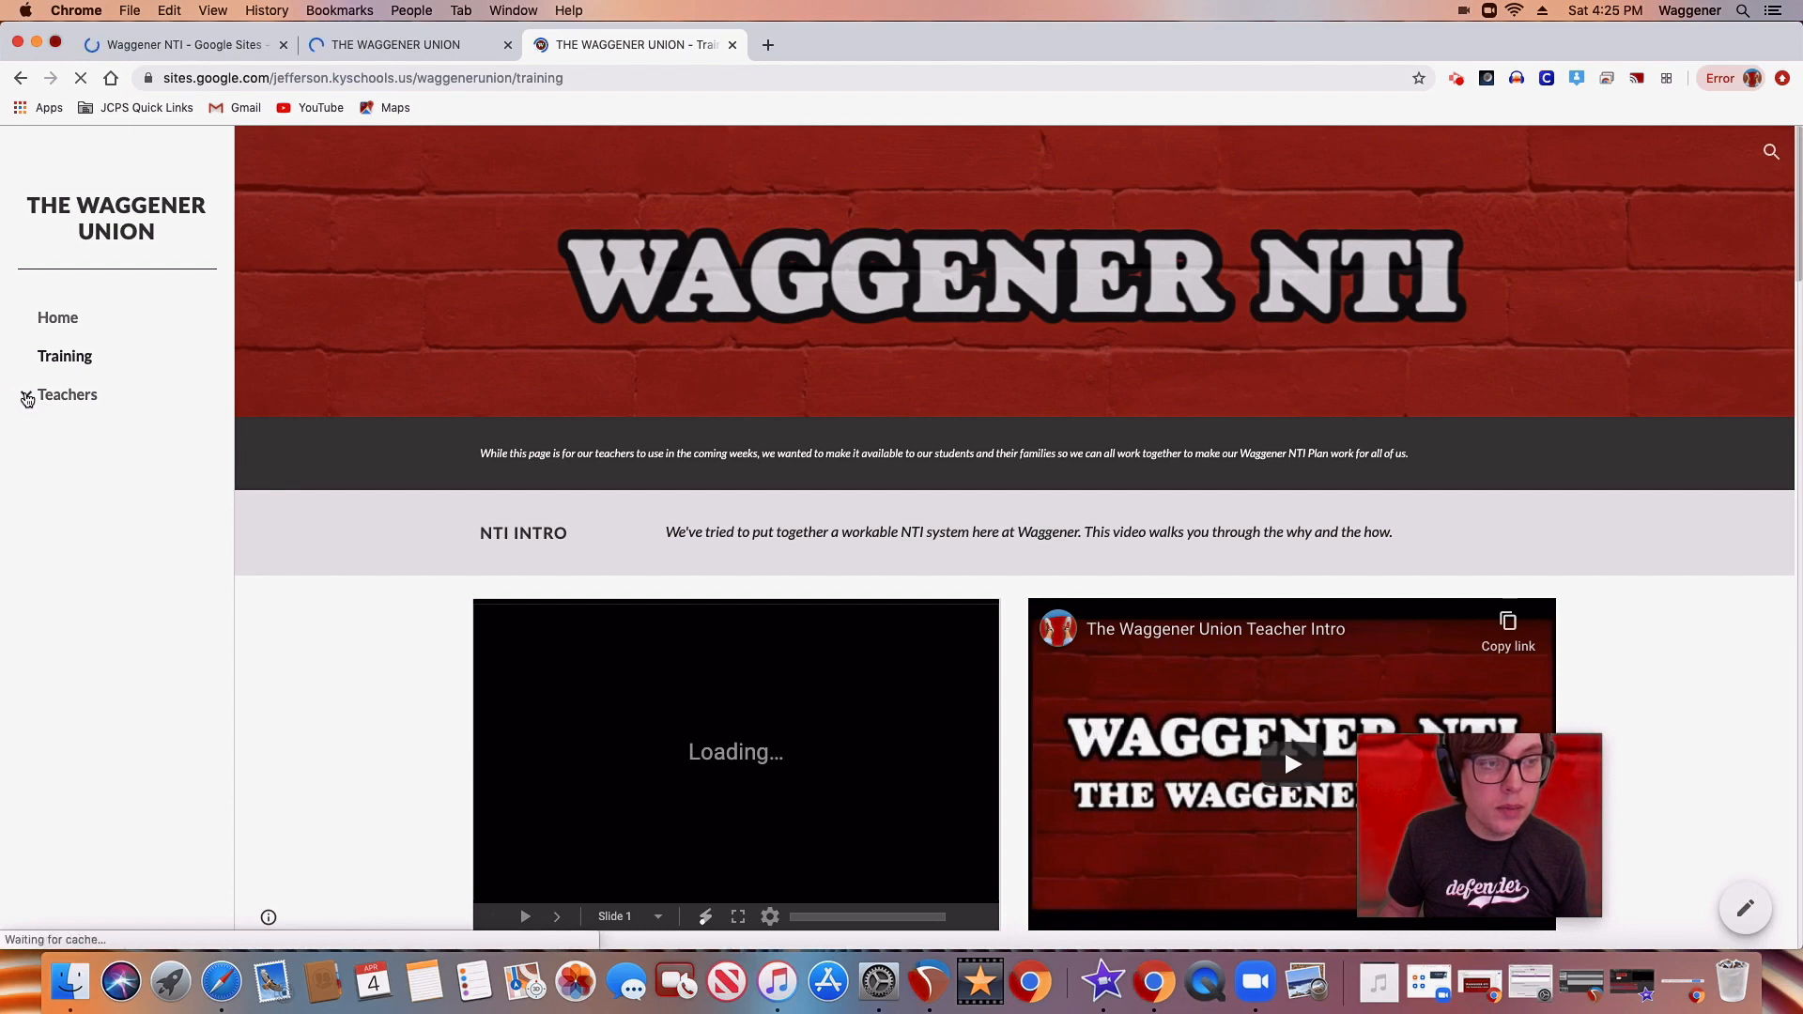
pyautogui.click(26, 396)
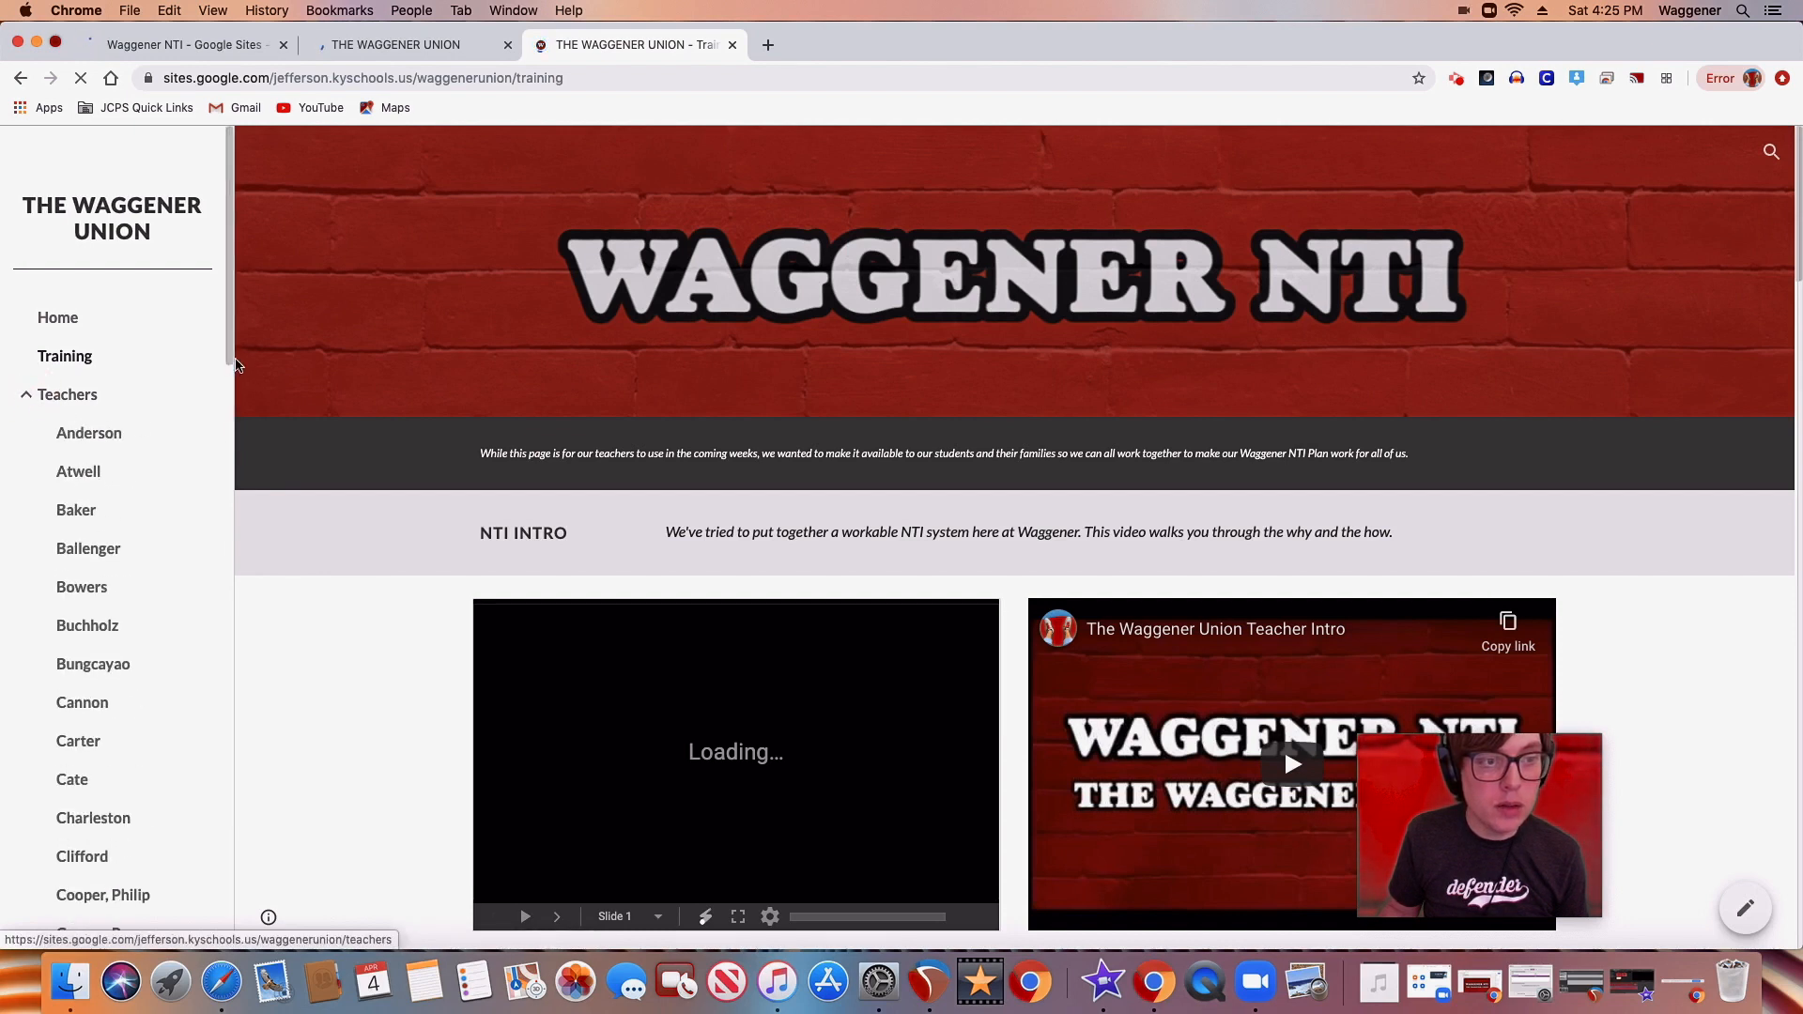
# Look through the Teachers subpages and review the classroom links and weekly directions on the first listed teacher's page
pyautogui.moveTo(229, 358); pyautogui.dragTo(226, 385)
pyautogui.click(111, 321)
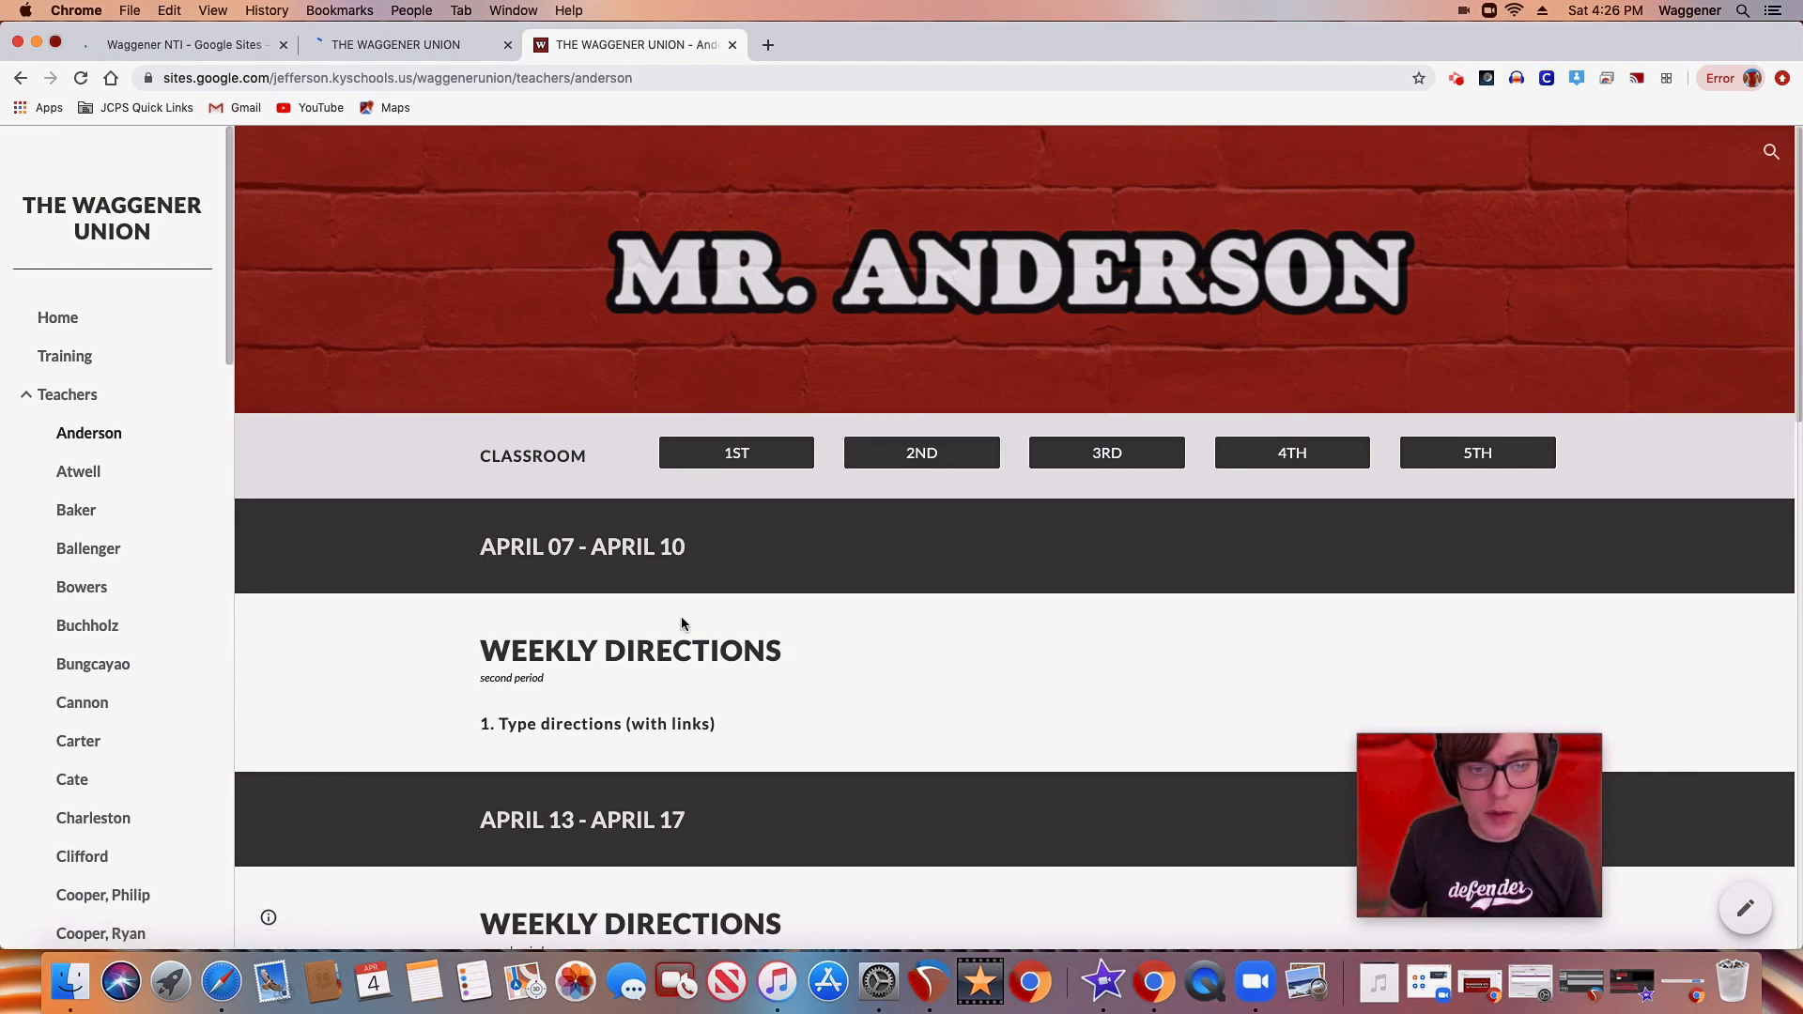
pyautogui.scroll(-1, 680, 616)
pyautogui.scroll(-5, 770, 550)
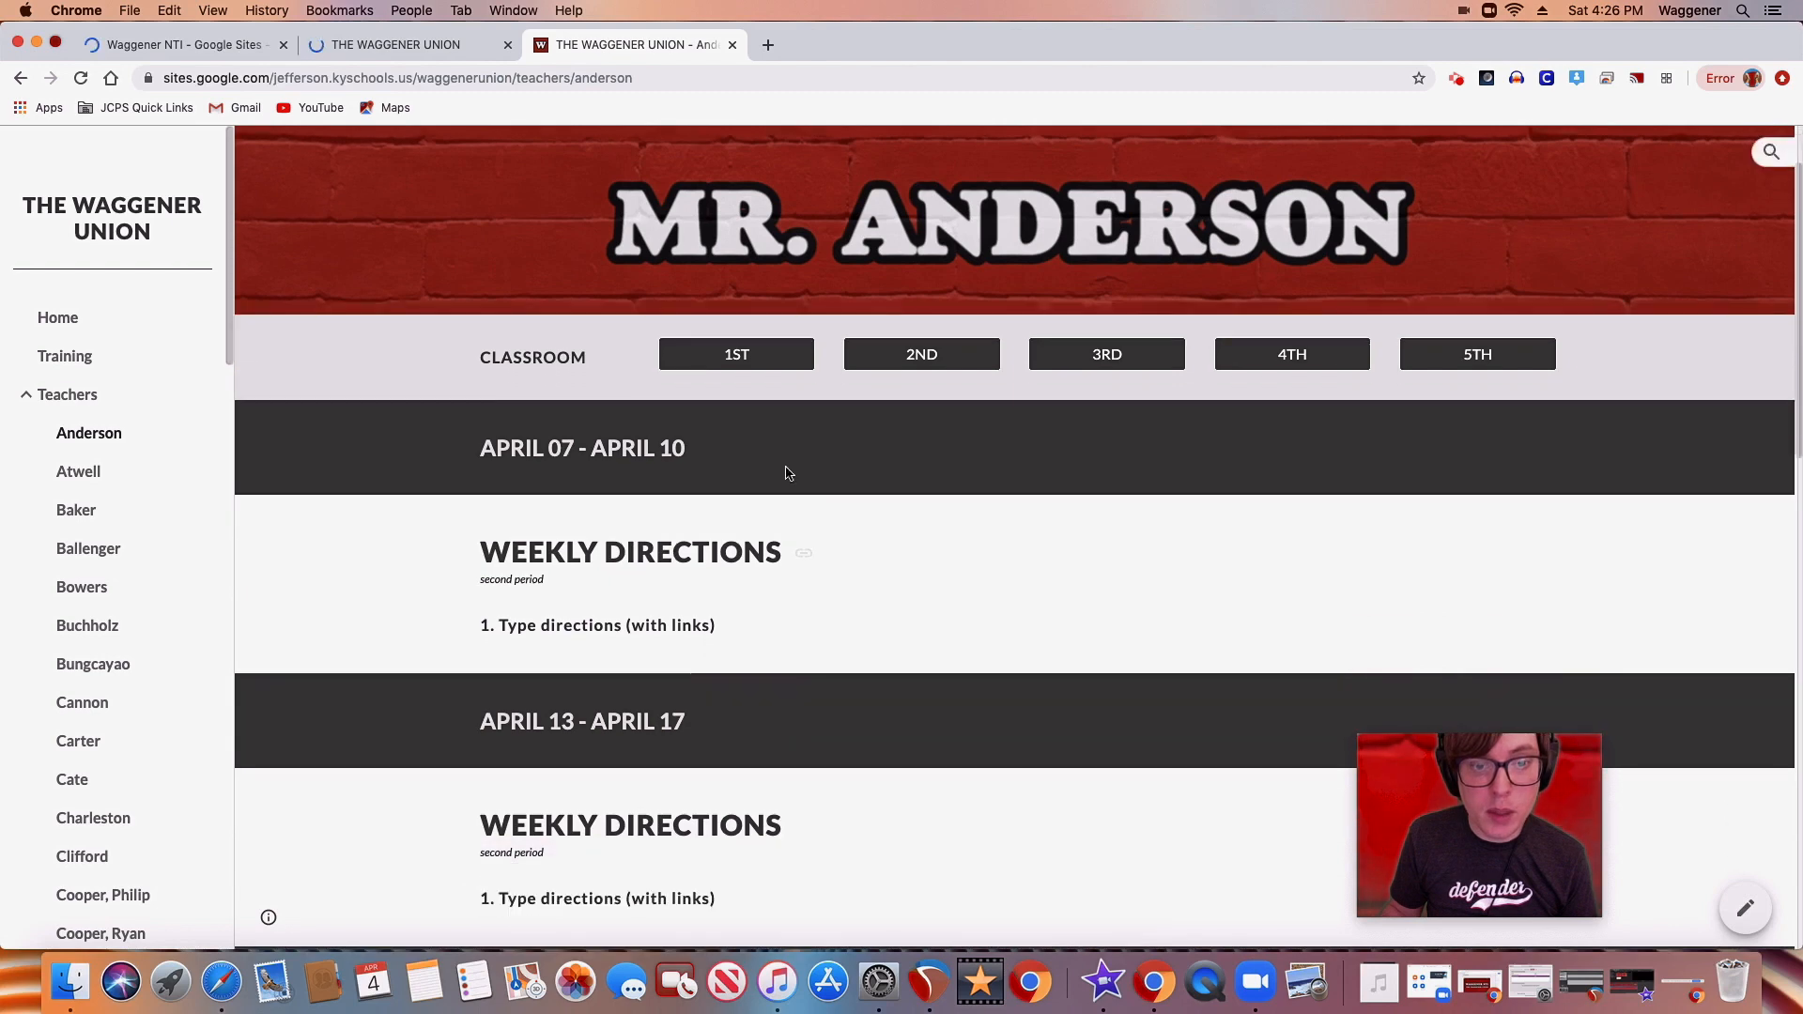
pyautogui.scroll(-5, 761, 706)
pyautogui.scroll(10, 762, 703)
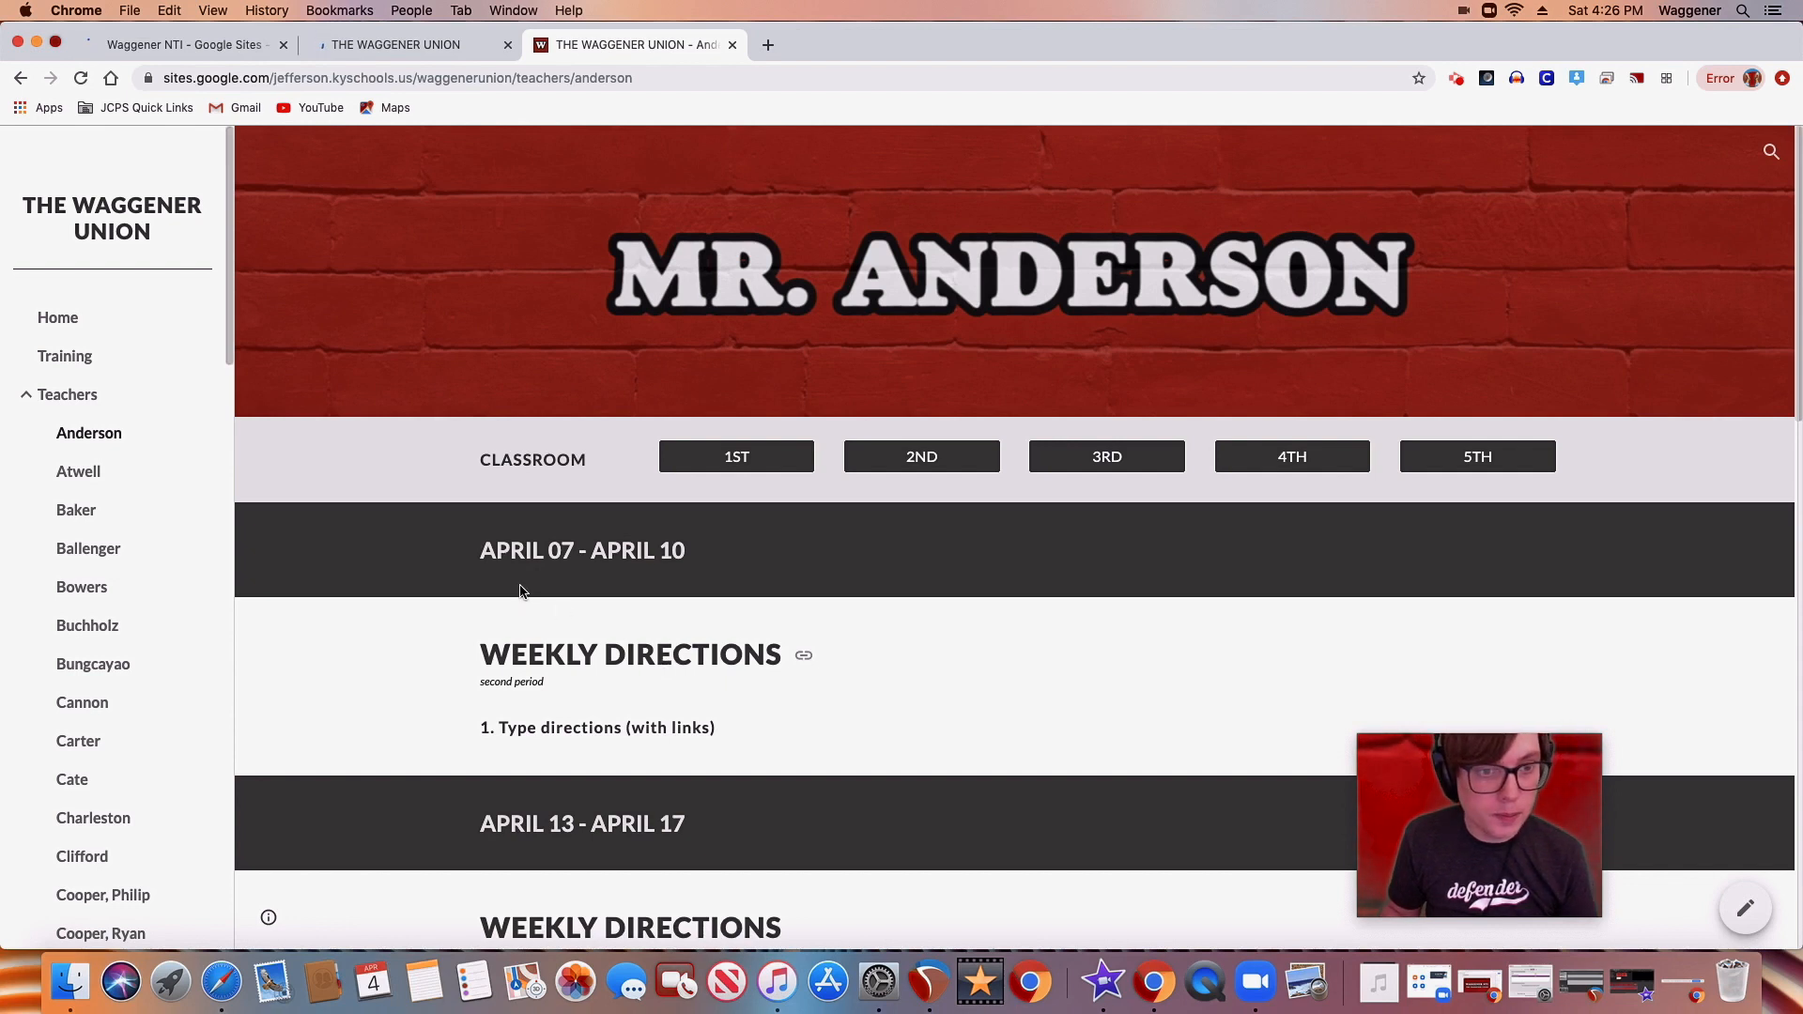
# Open the Examples page among the Teachers subpages and review its sample class sections
pyautogui.moveTo(229, 352); pyautogui.dragTo(232, 404)
pyautogui.moveTo(233, 430); pyautogui.dragTo(233, 434)
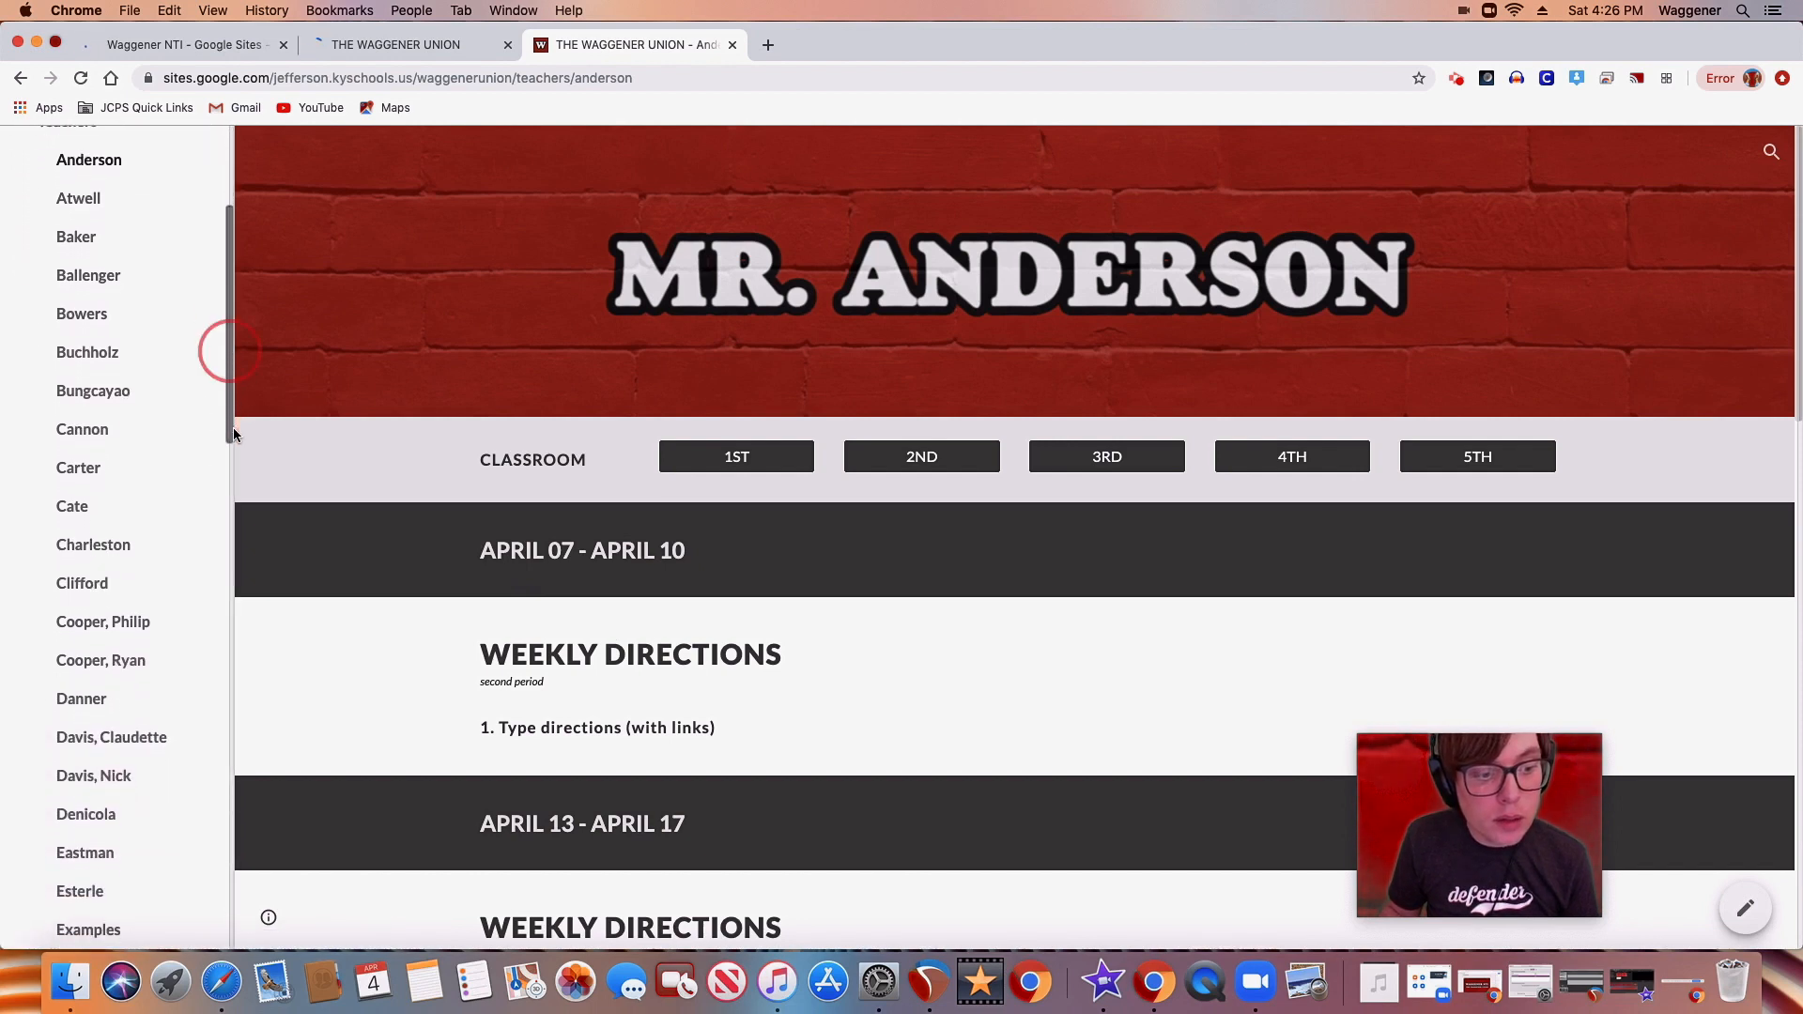
pyautogui.click(115, 930)
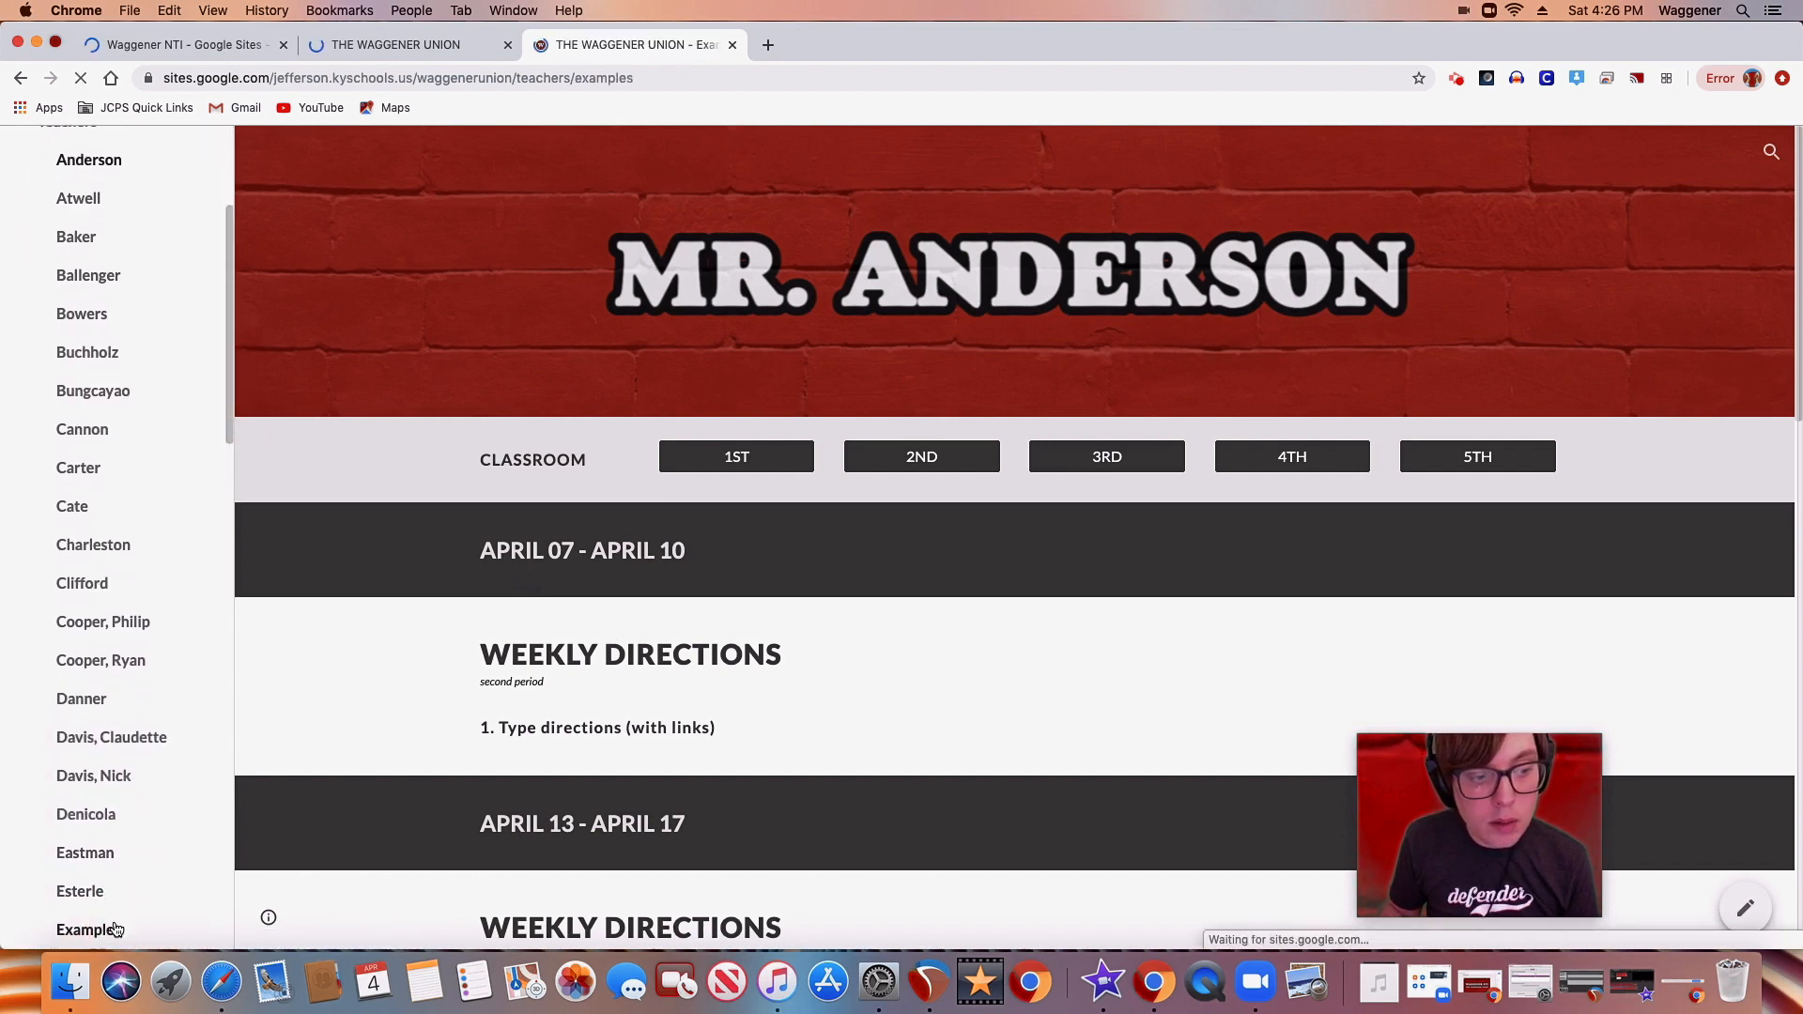
pyautogui.scroll(-5, 405, 570)
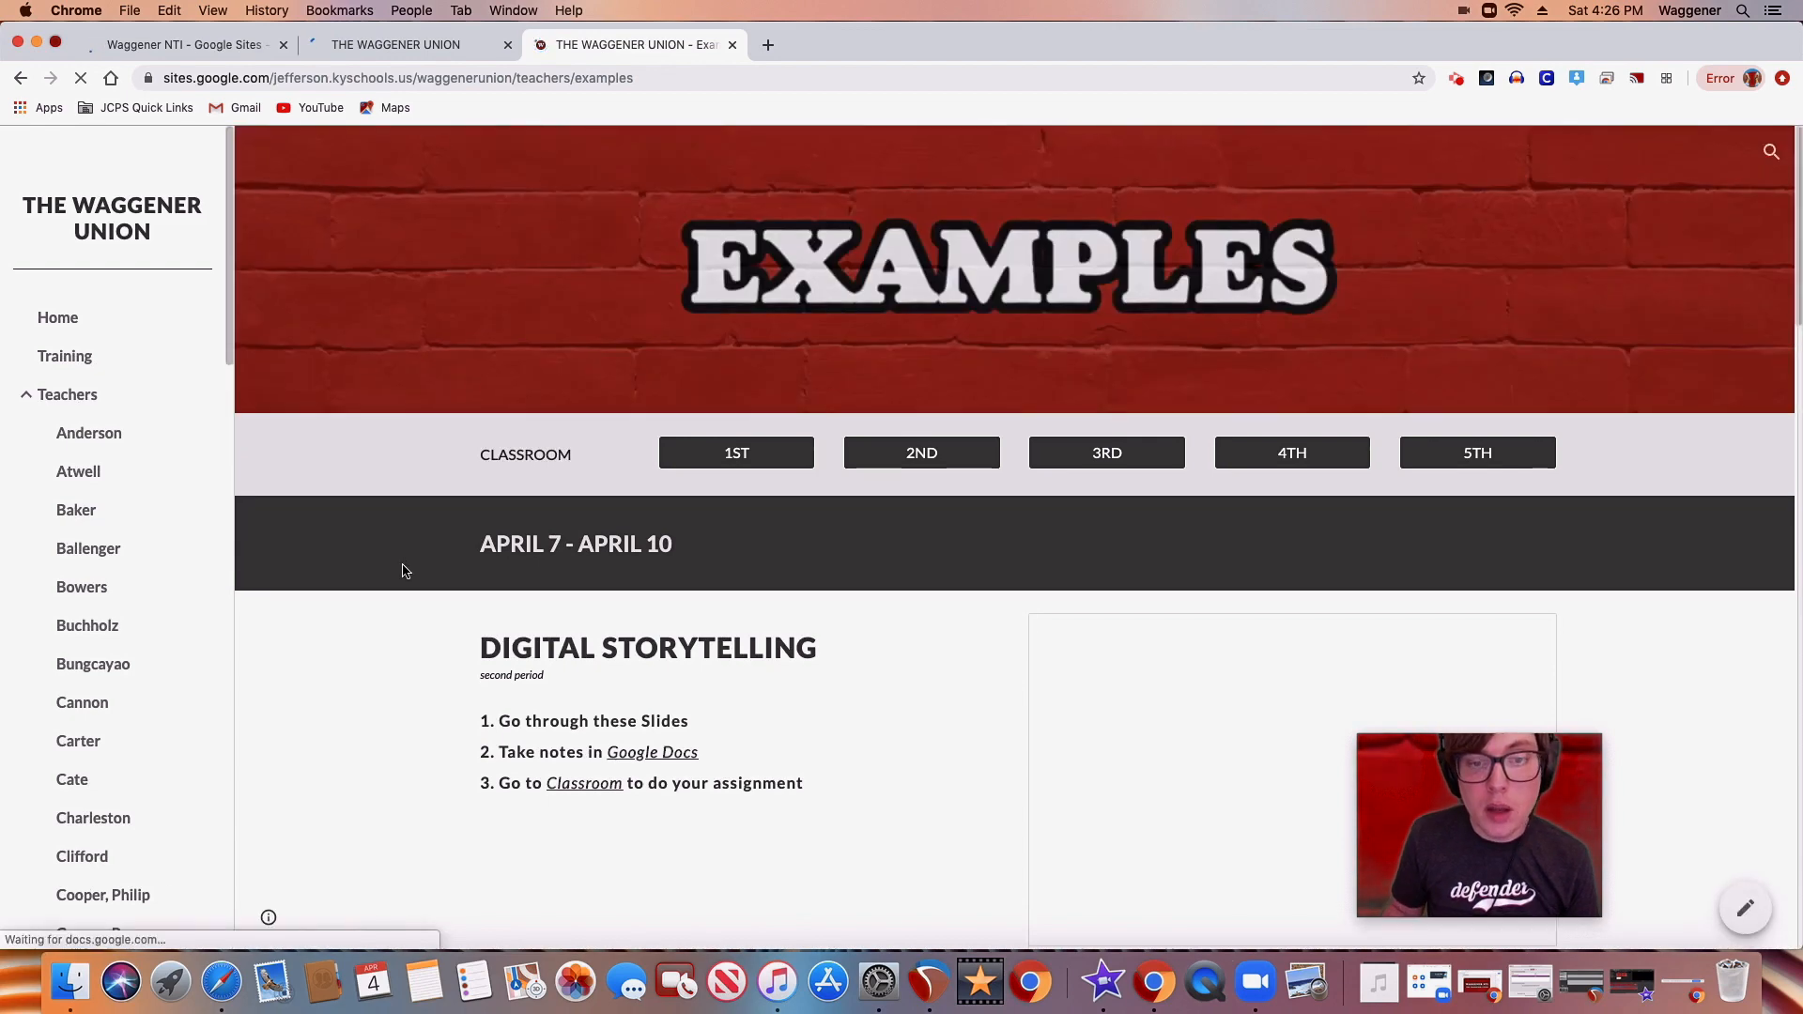
pyautogui.scroll(-7, 405, 570)
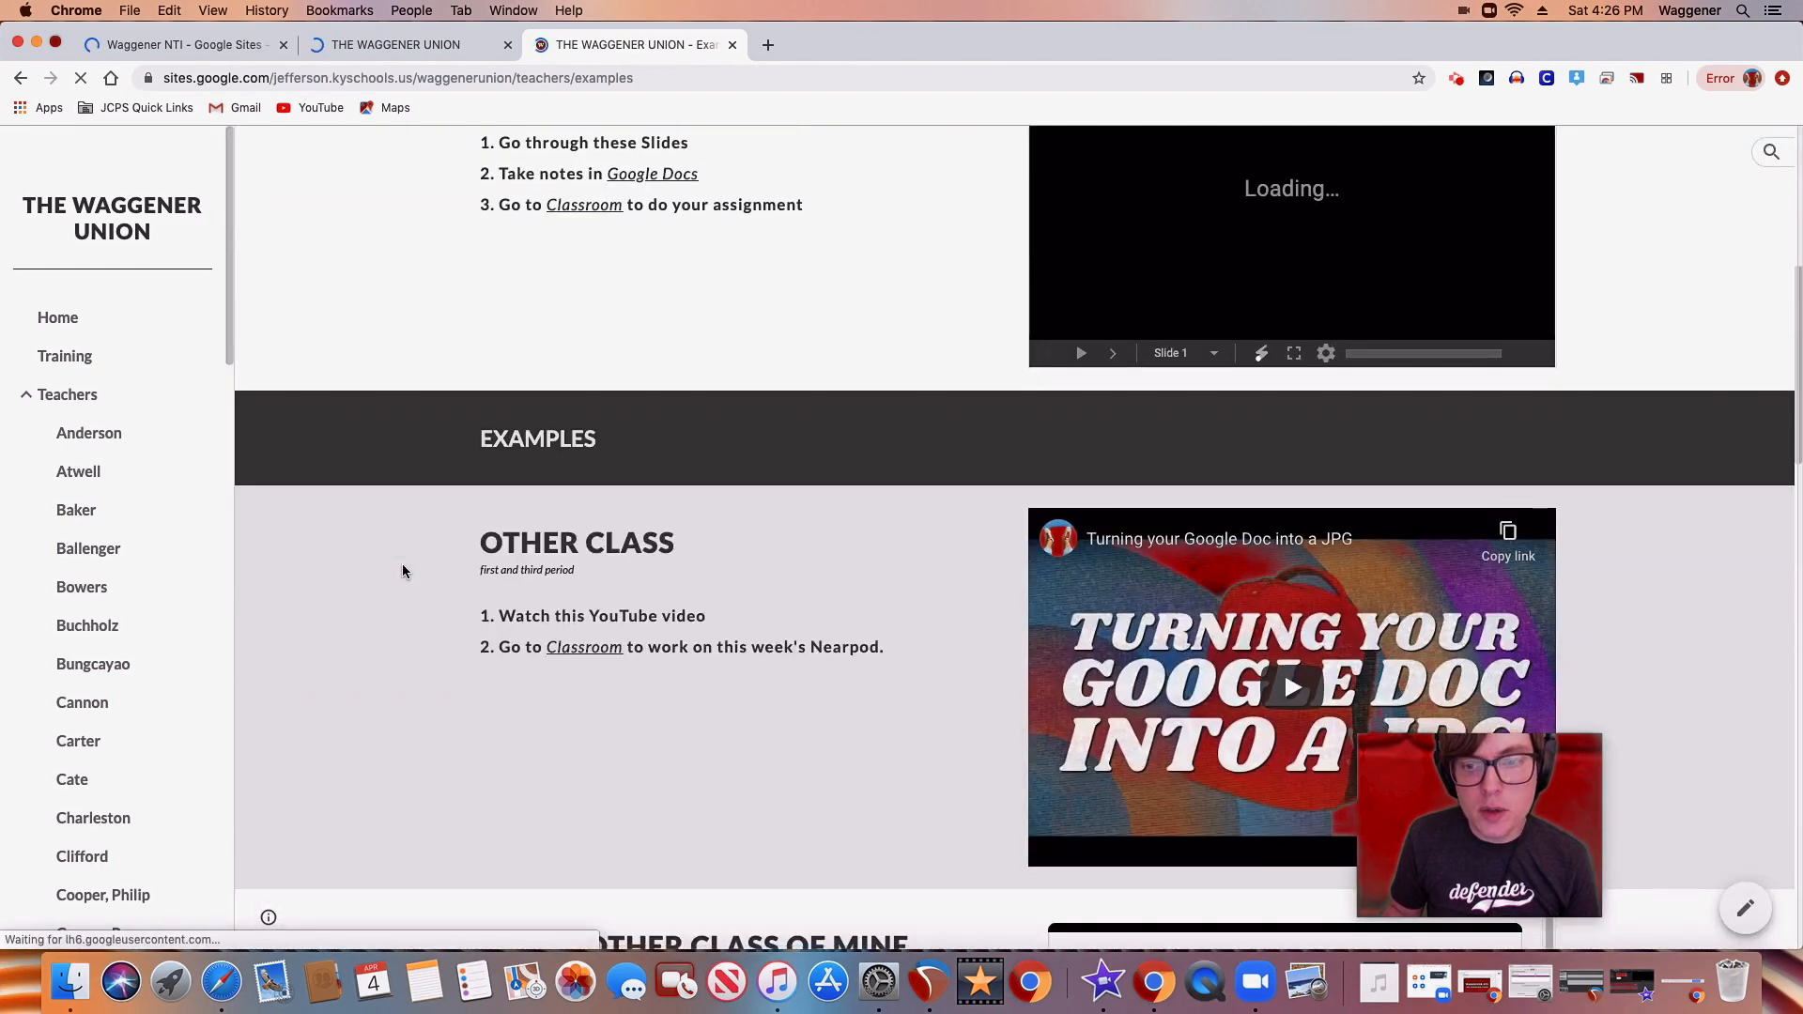
pyautogui.scroll(-10, 402, 570)
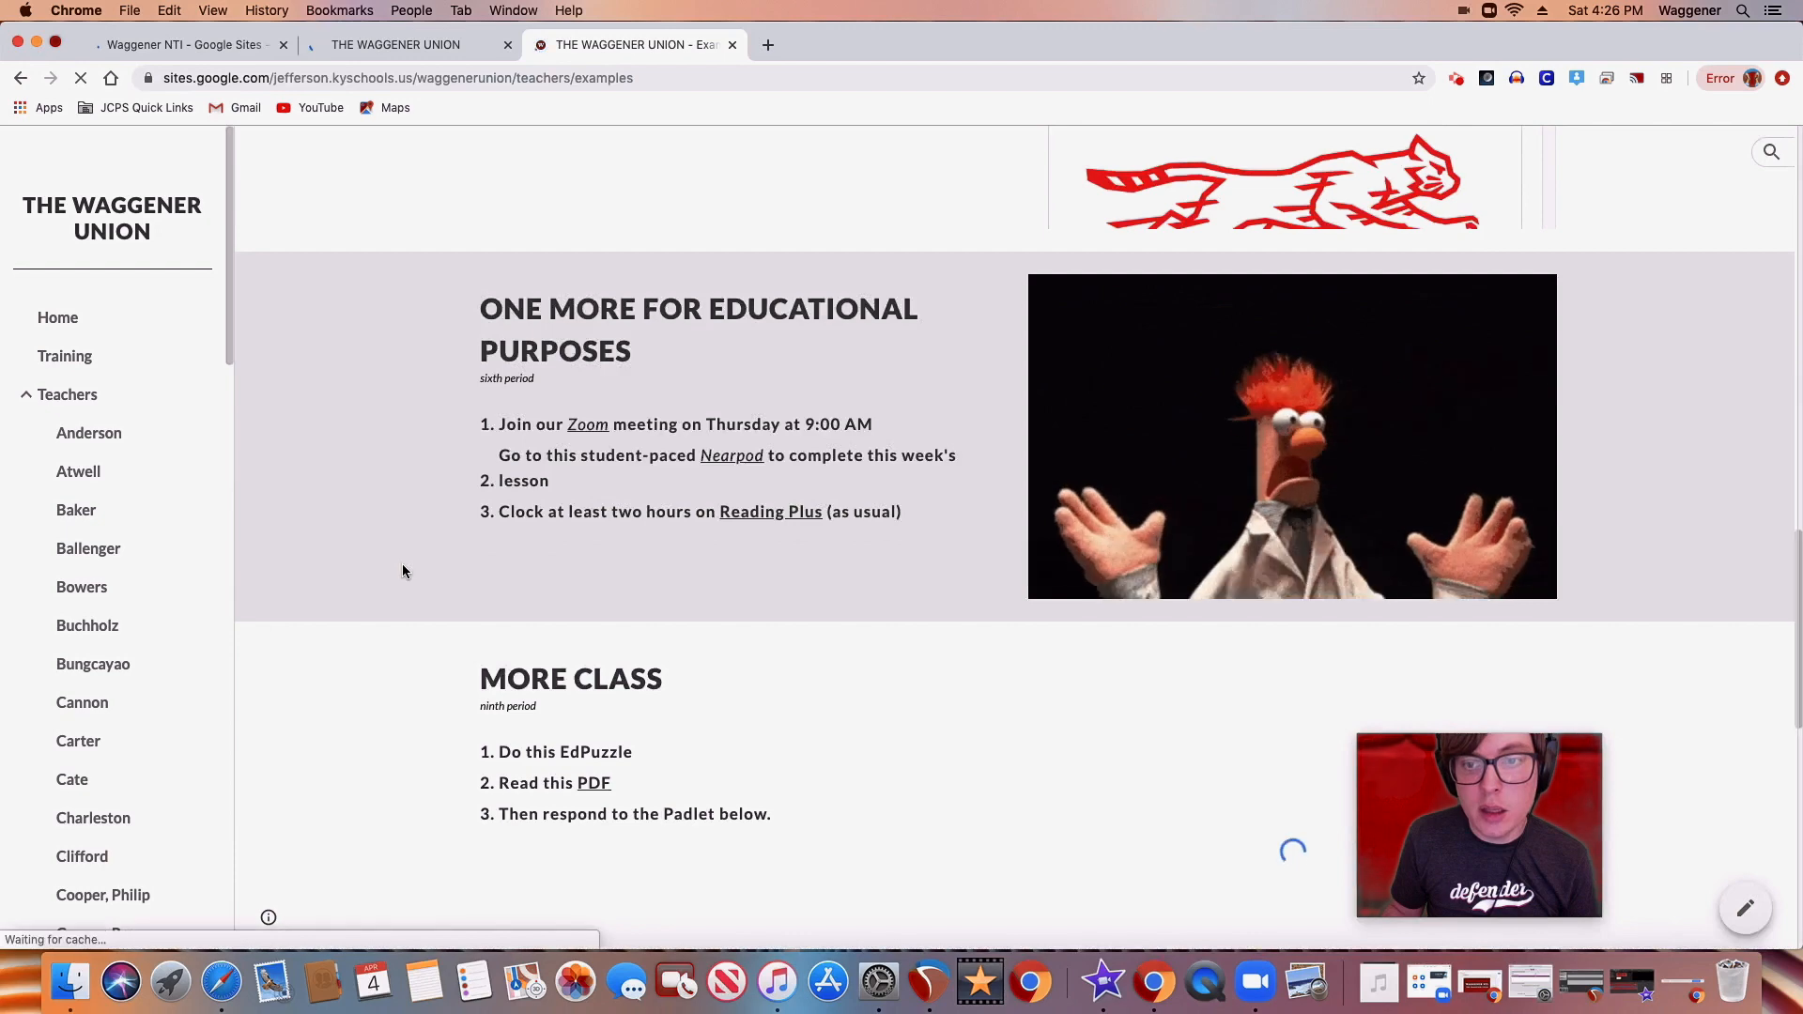
pyautogui.scroll(15, 402, 570)
pyautogui.scroll(6, 402, 571)
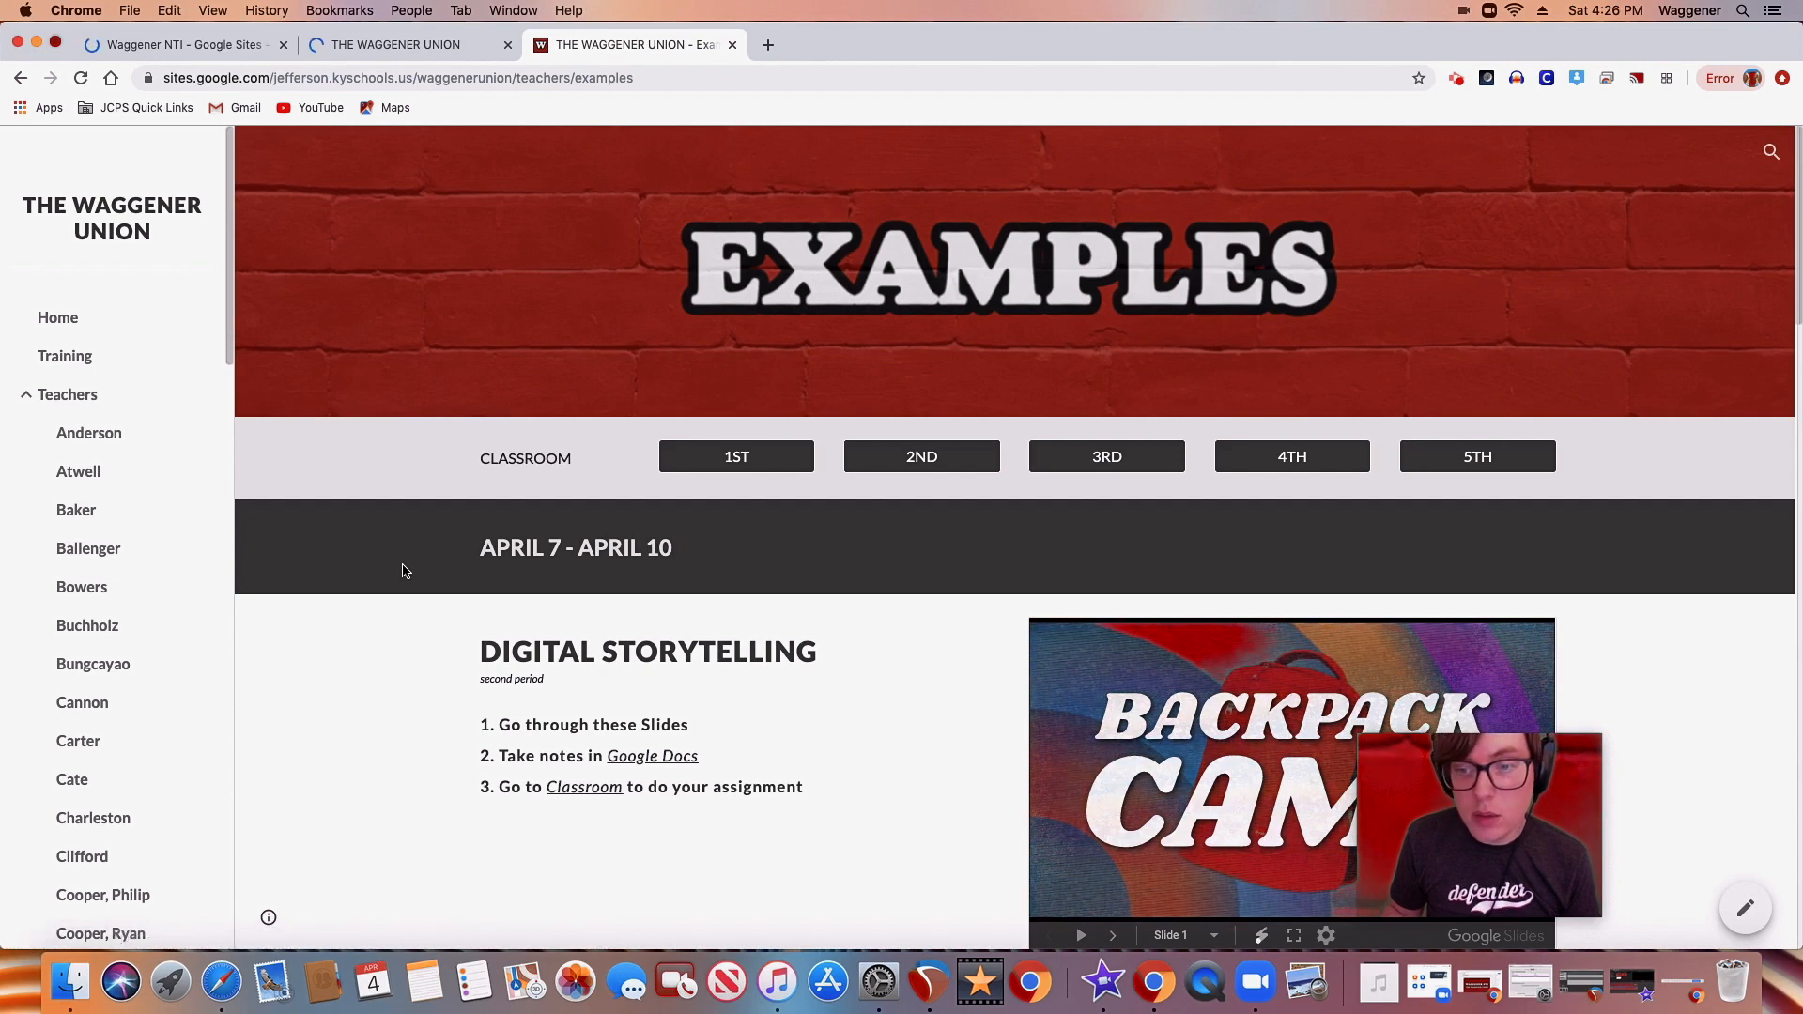
# Return the published site to its Home page, recheck the getting started slide and switch back to the site editor
pyautogui.moveTo(229, 341)
pyautogui.mouseDown()
pyautogui.moveTo(227, 384)
pyautogui.moveTo(225, 343)
pyautogui.mouseUp()
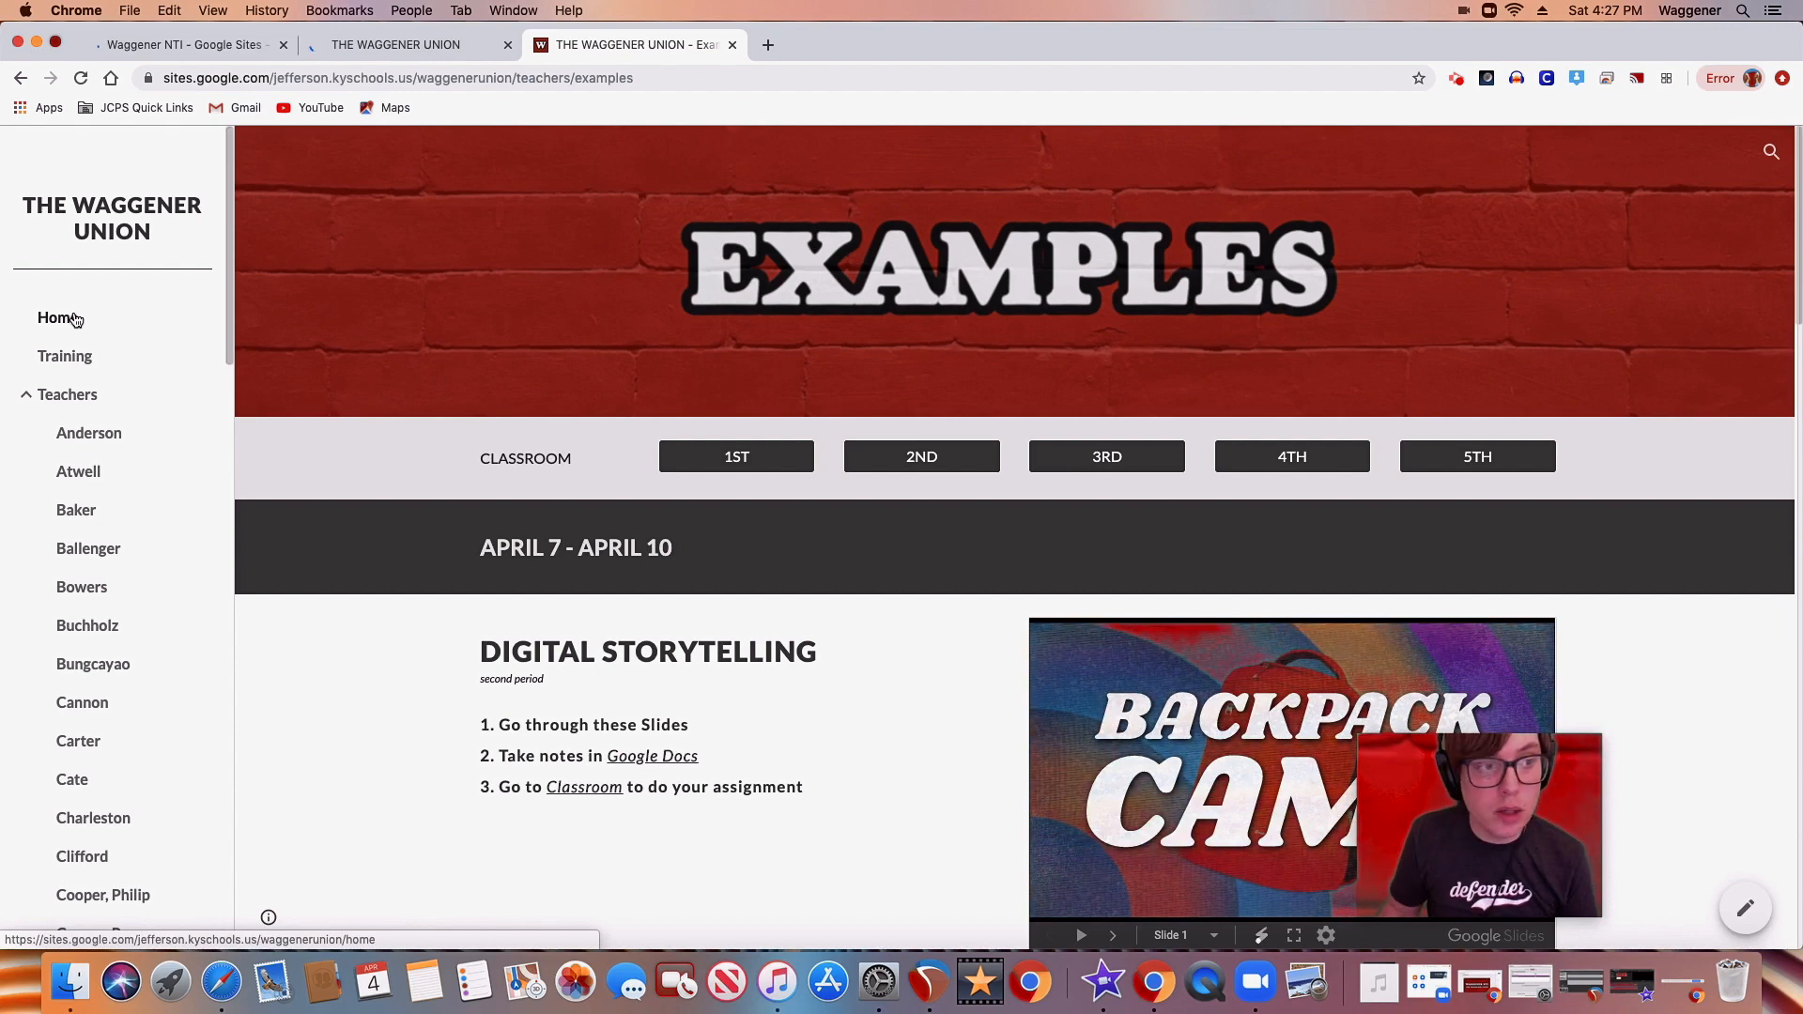
pyautogui.click(76, 320)
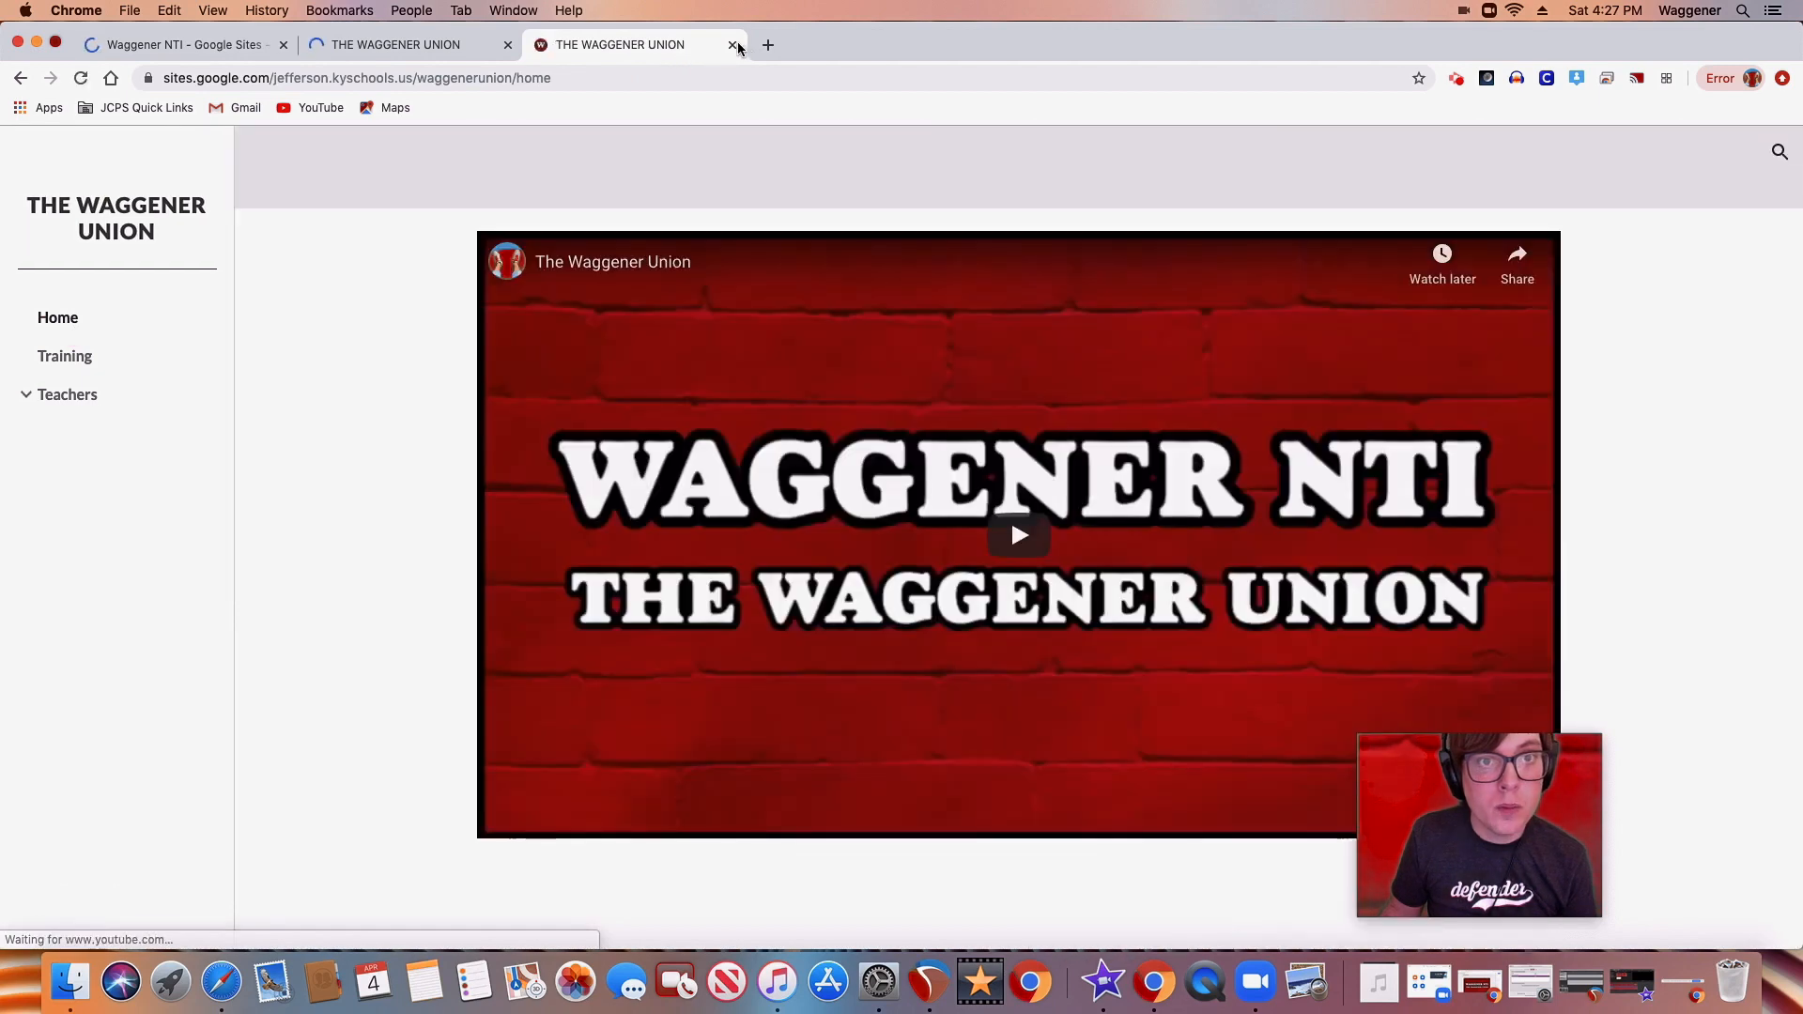
pyautogui.click(476, 48)
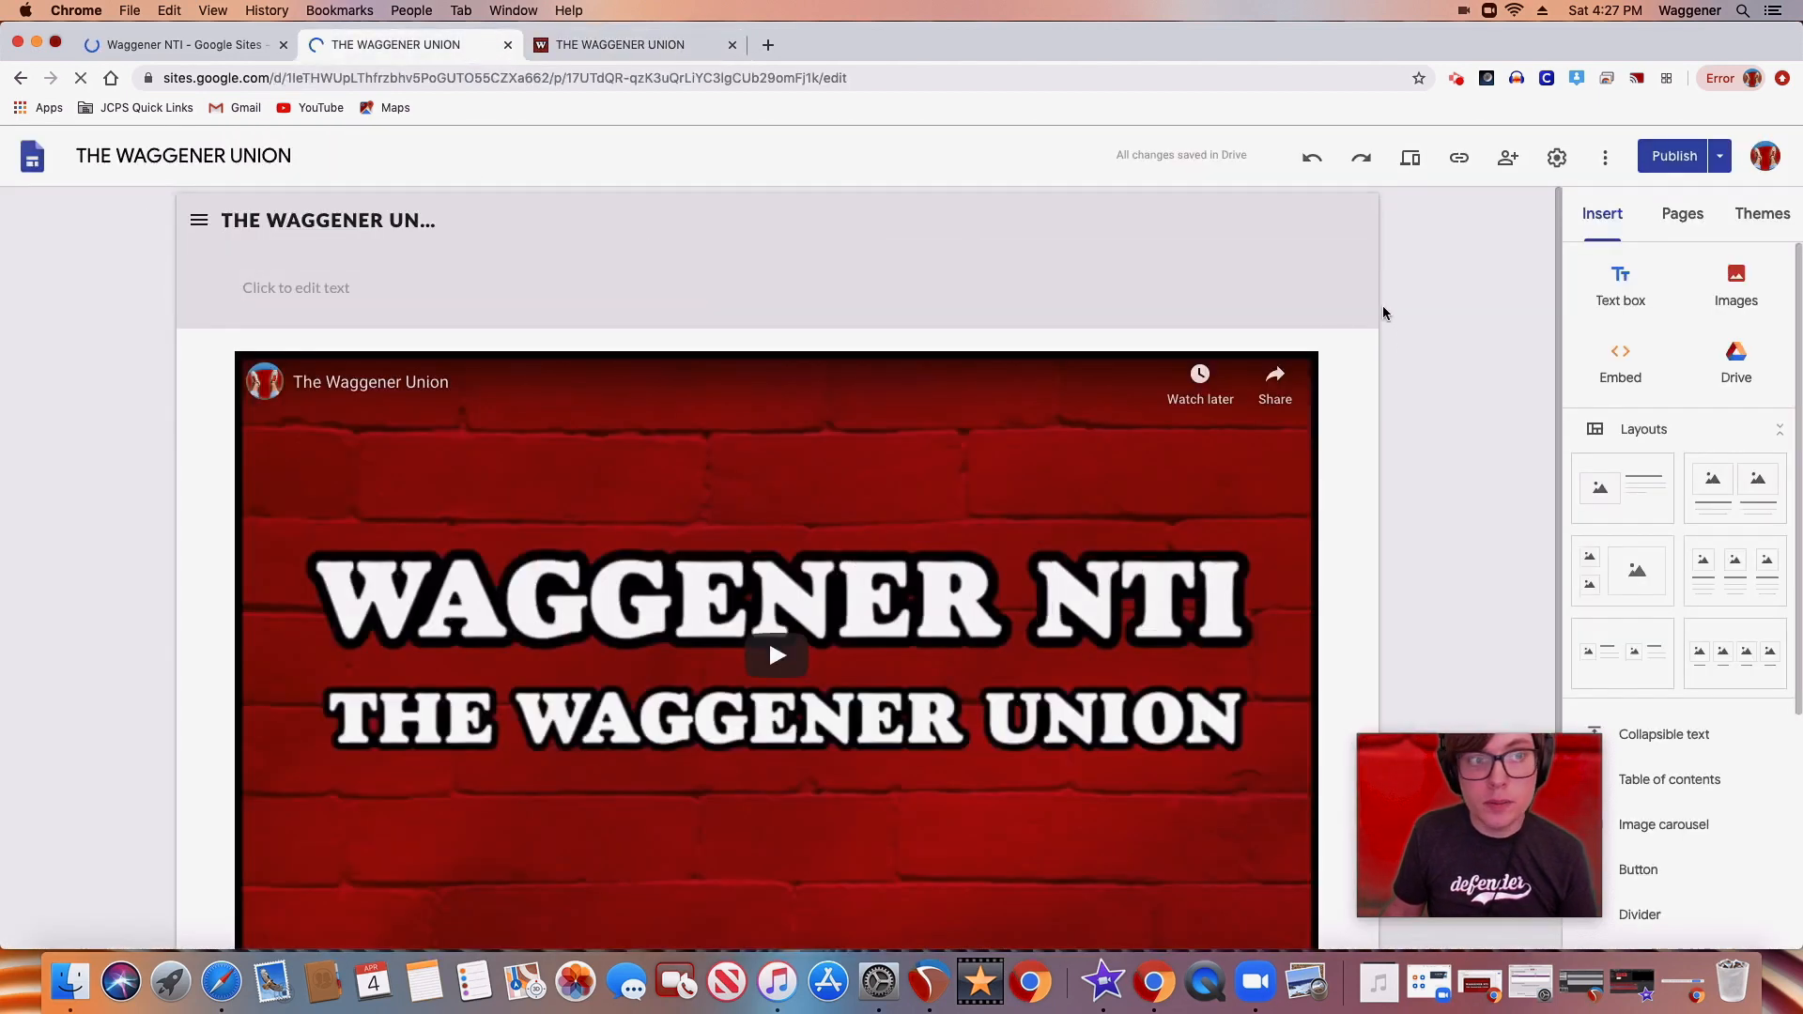
pyautogui.click(183, 45)
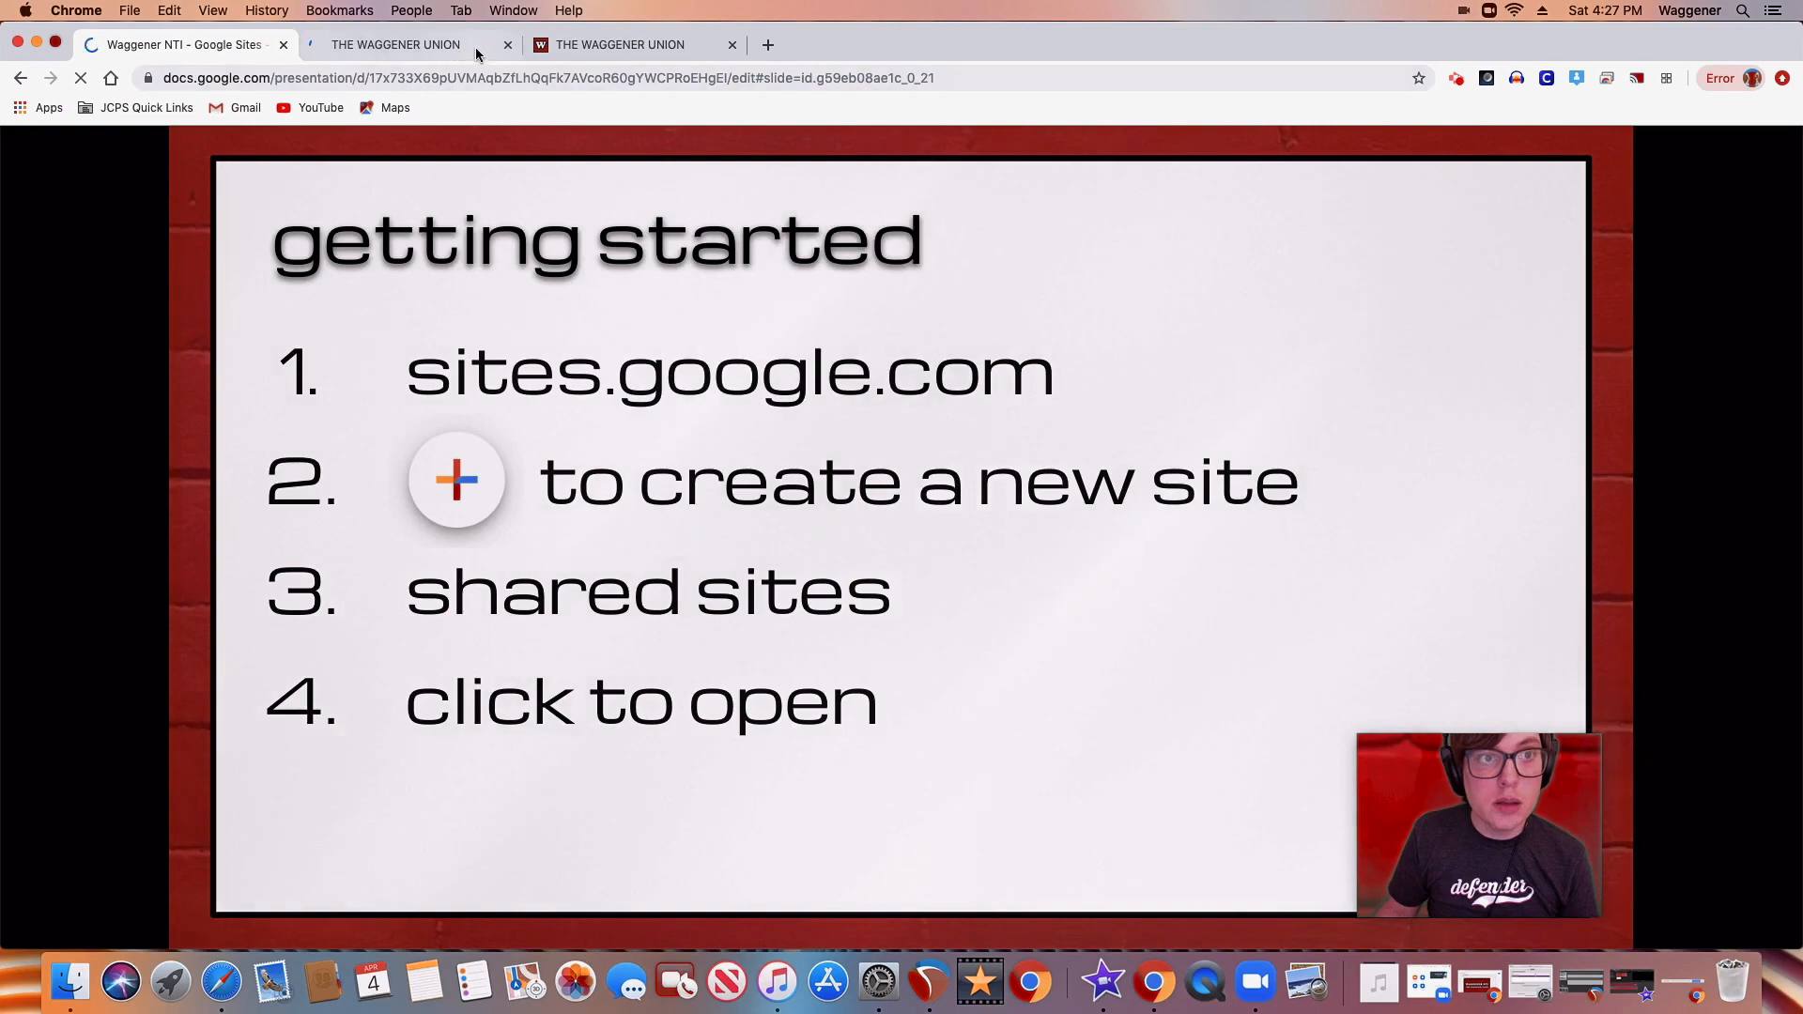
pyautogui.click(445, 53)
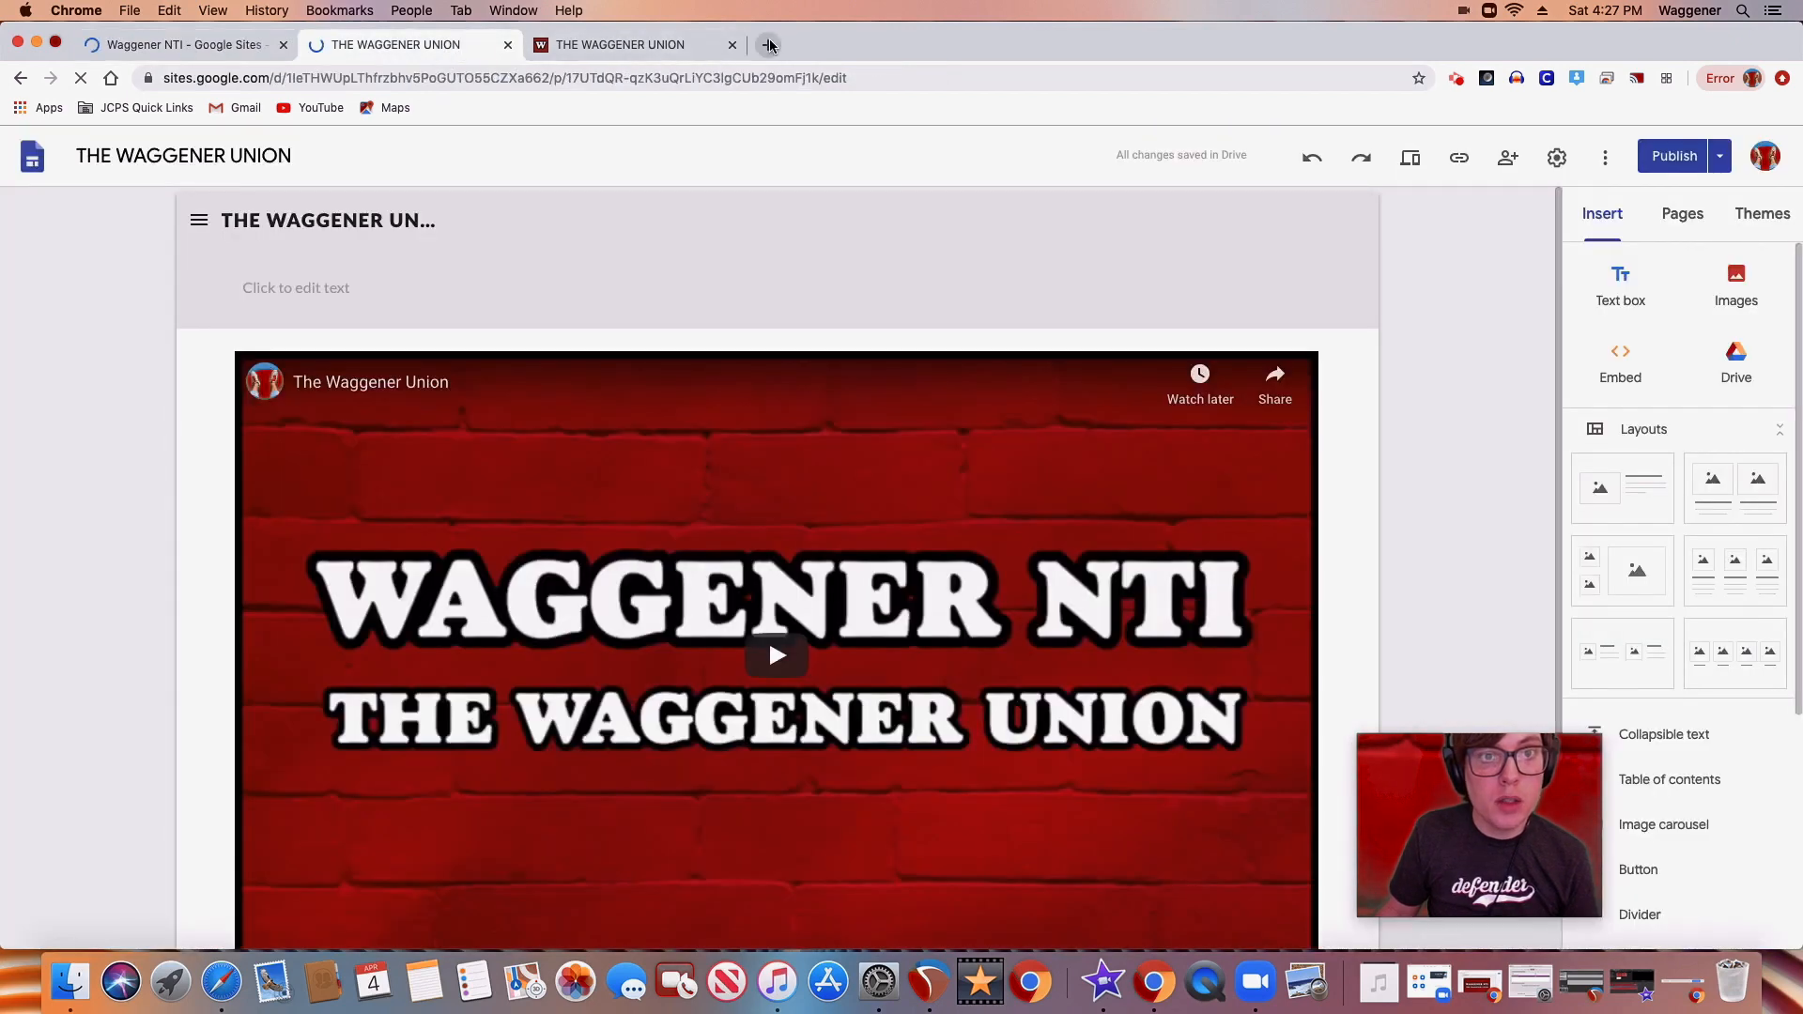
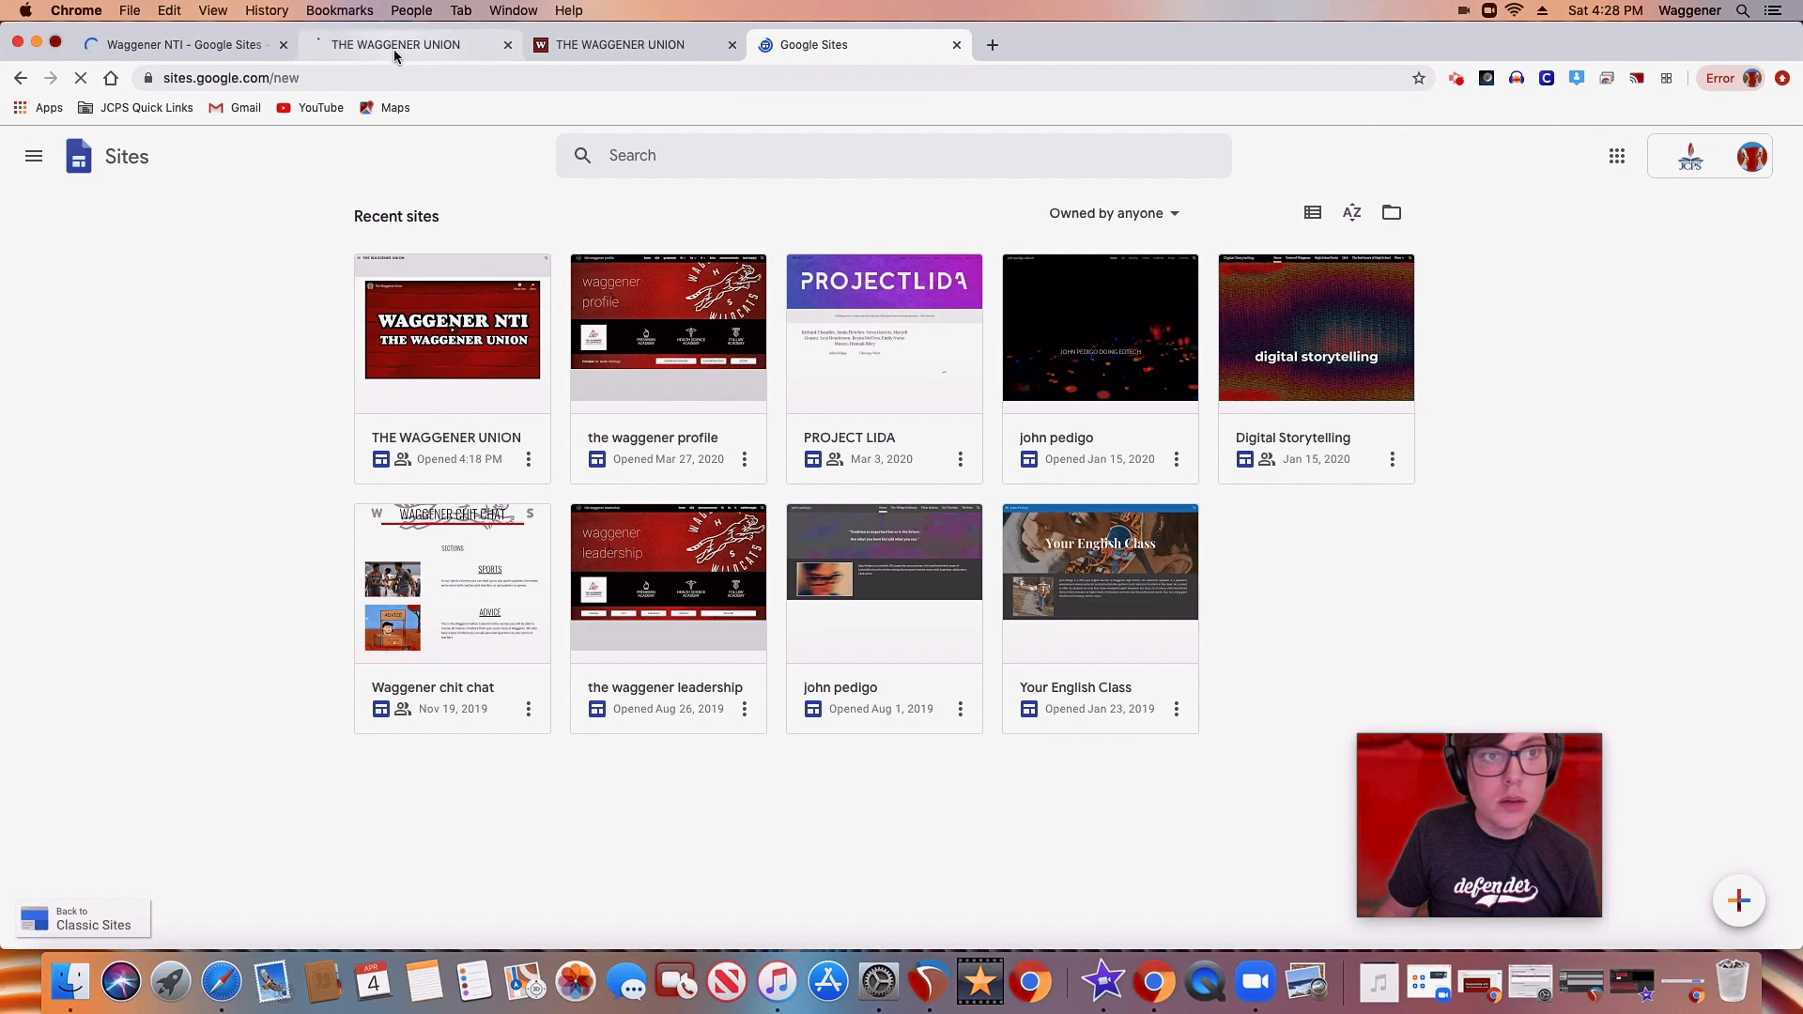
# Close the Google Sites overview, move the FAKE page below Training in the editor and nest it as a Training subpage
pyautogui.click(413, 44)
pyautogui.click(957, 45)
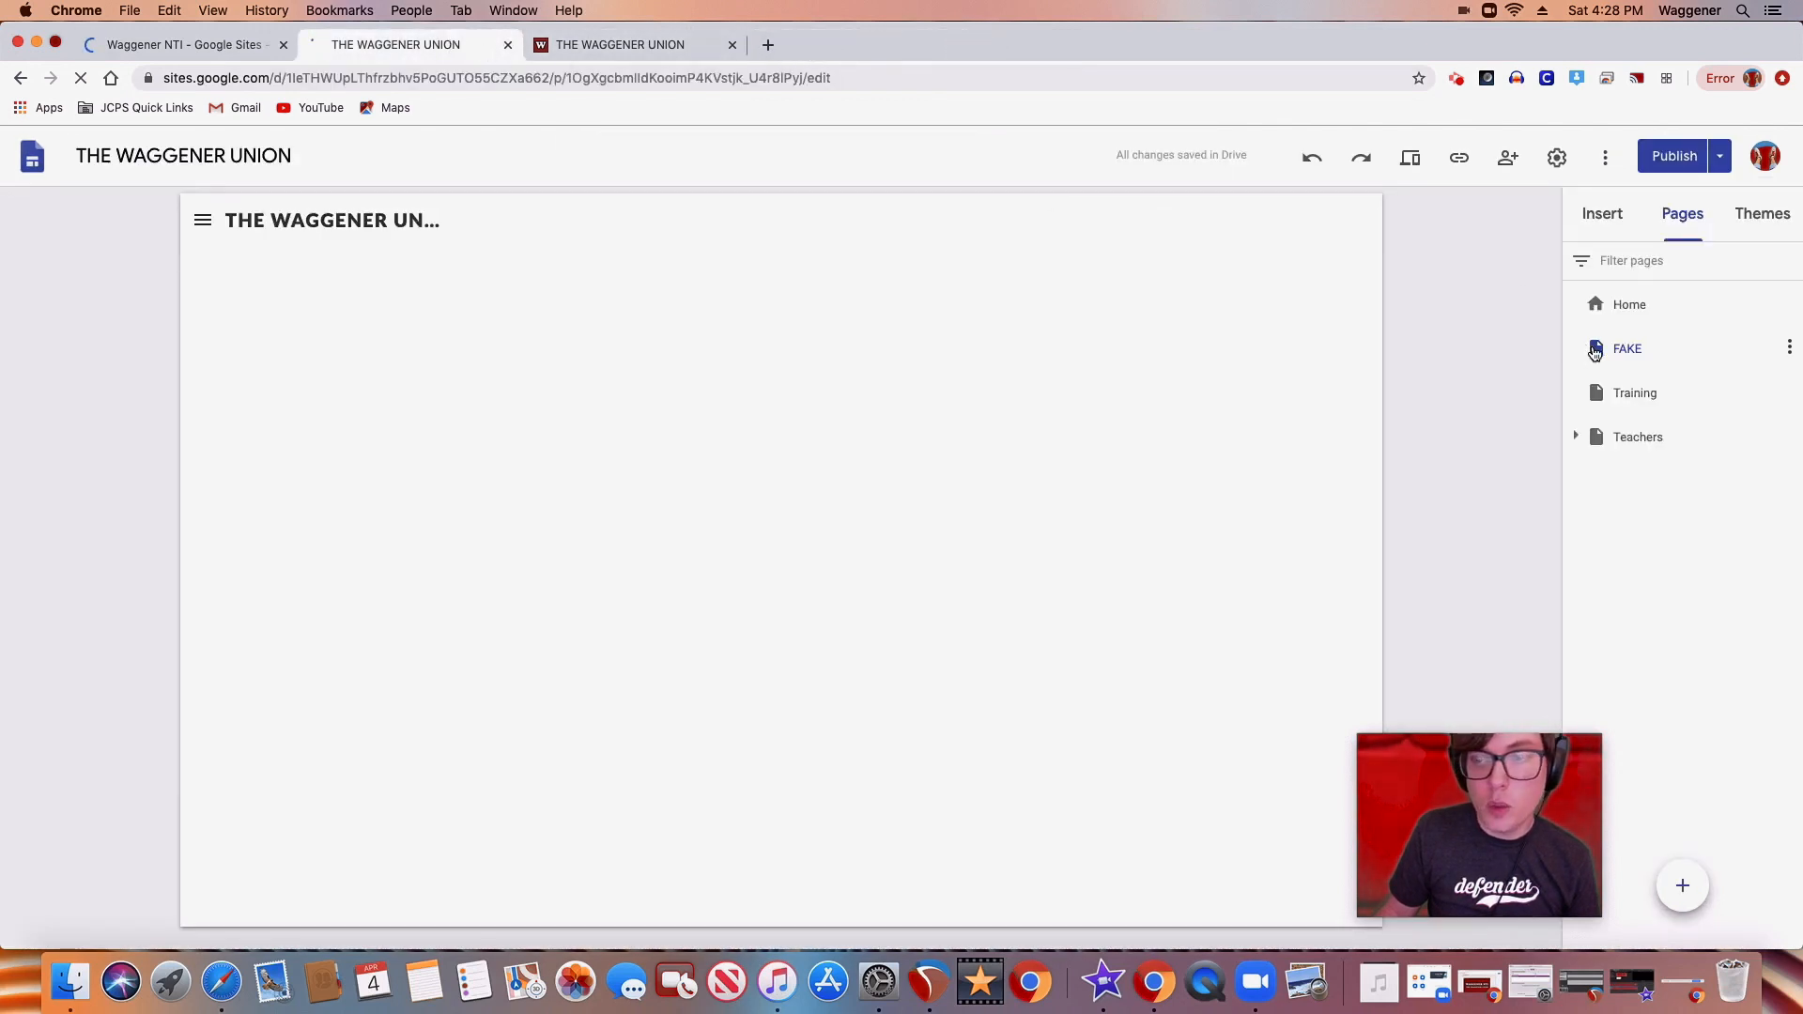
pyautogui.moveTo(1596, 350); pyautogui.dragTo(1606, 407)
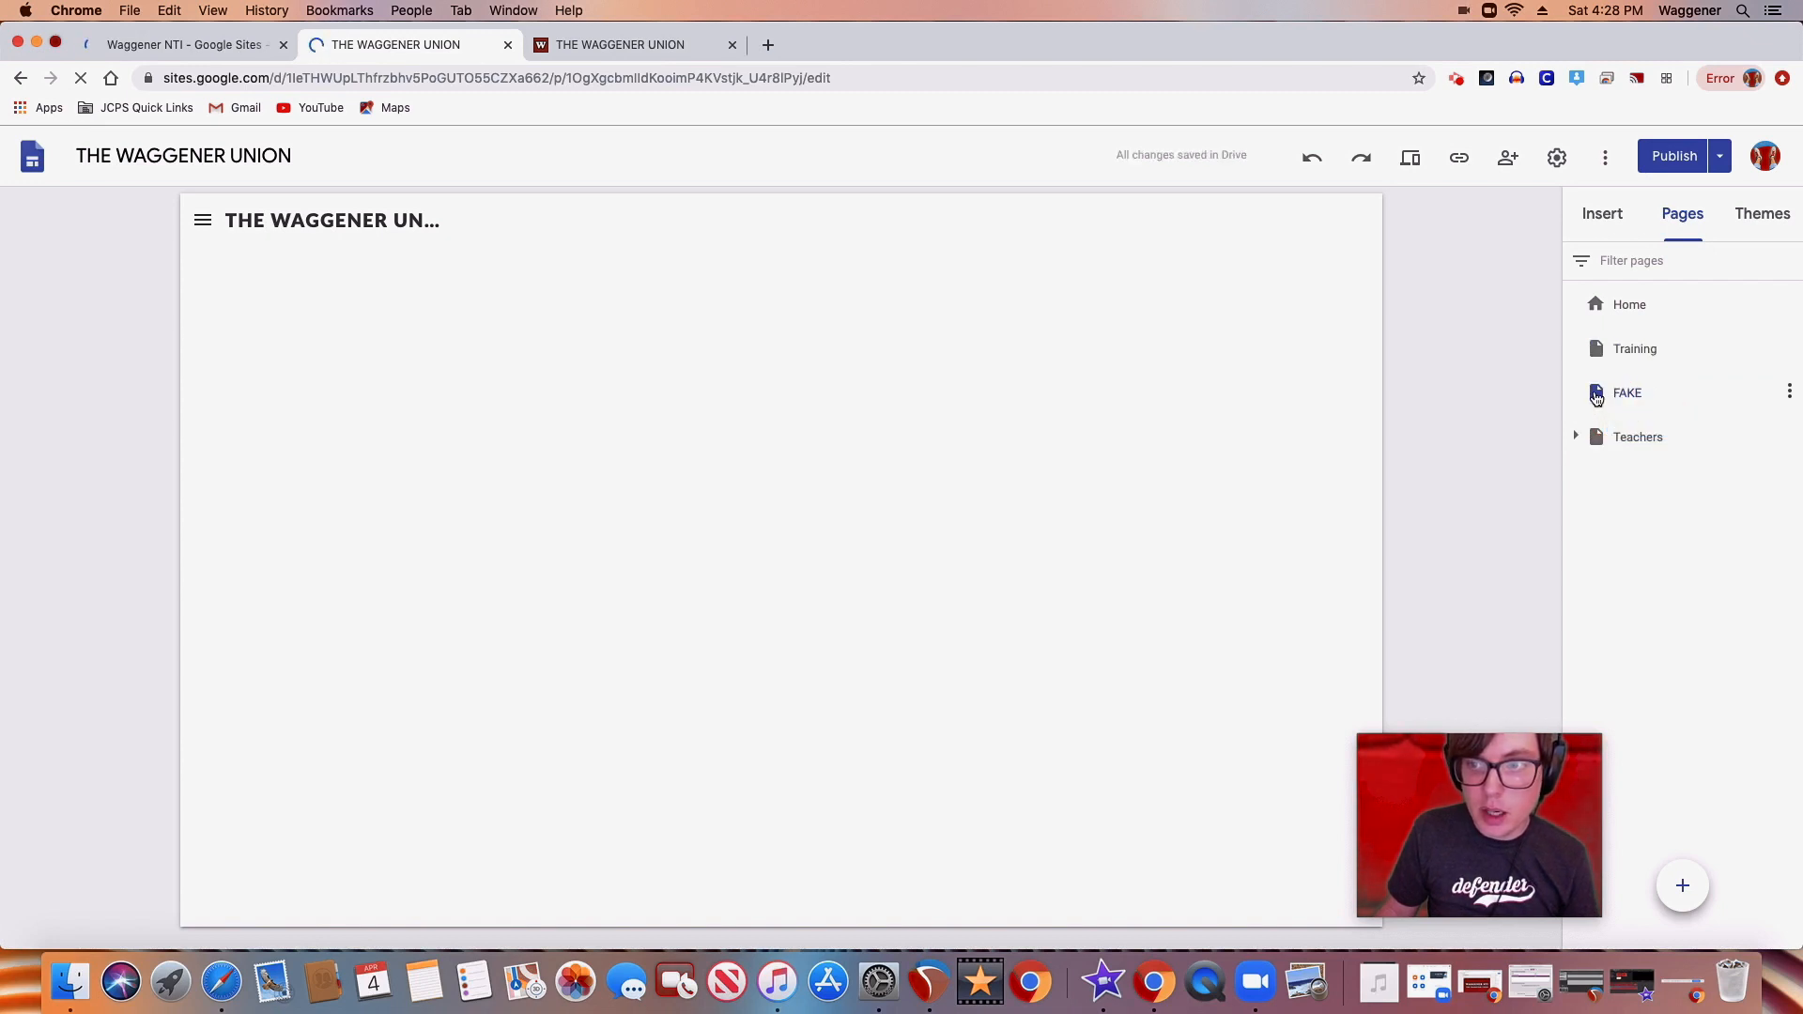
pyautogui.click(1597, 398)
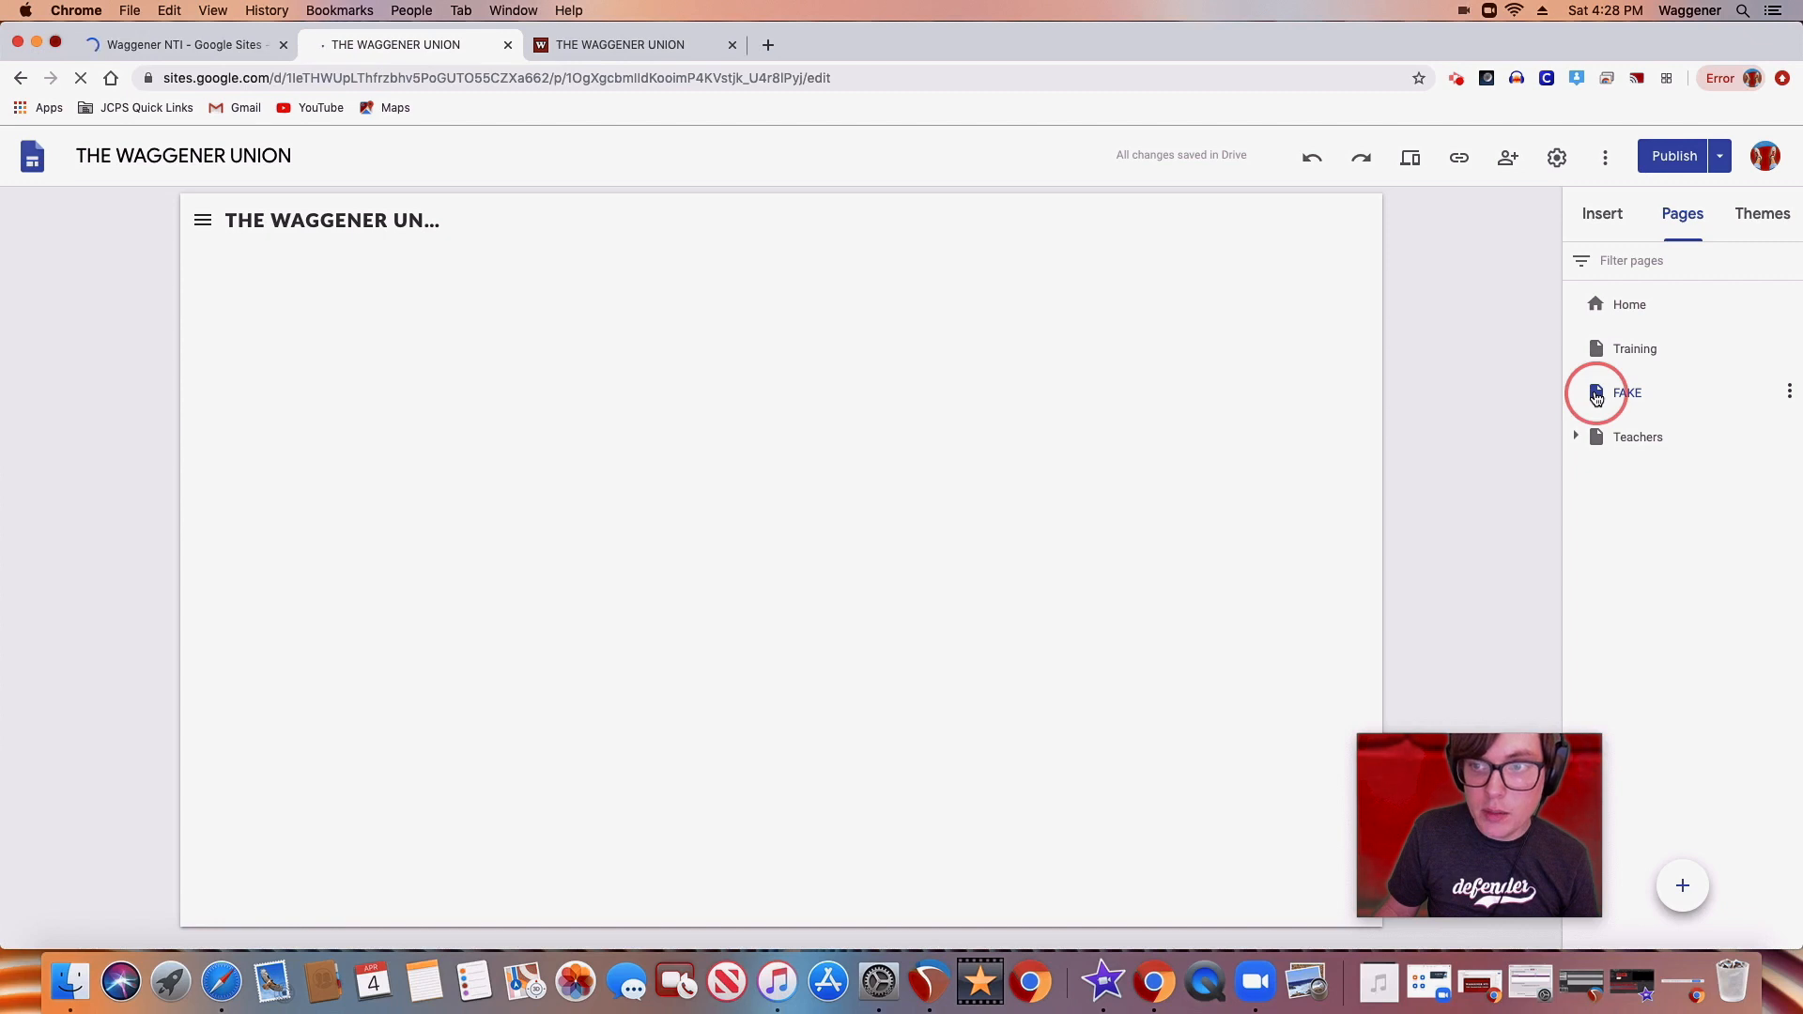
pyautogui.moveTo(1596, 398); pyautogui.dragTo(1614, 353)
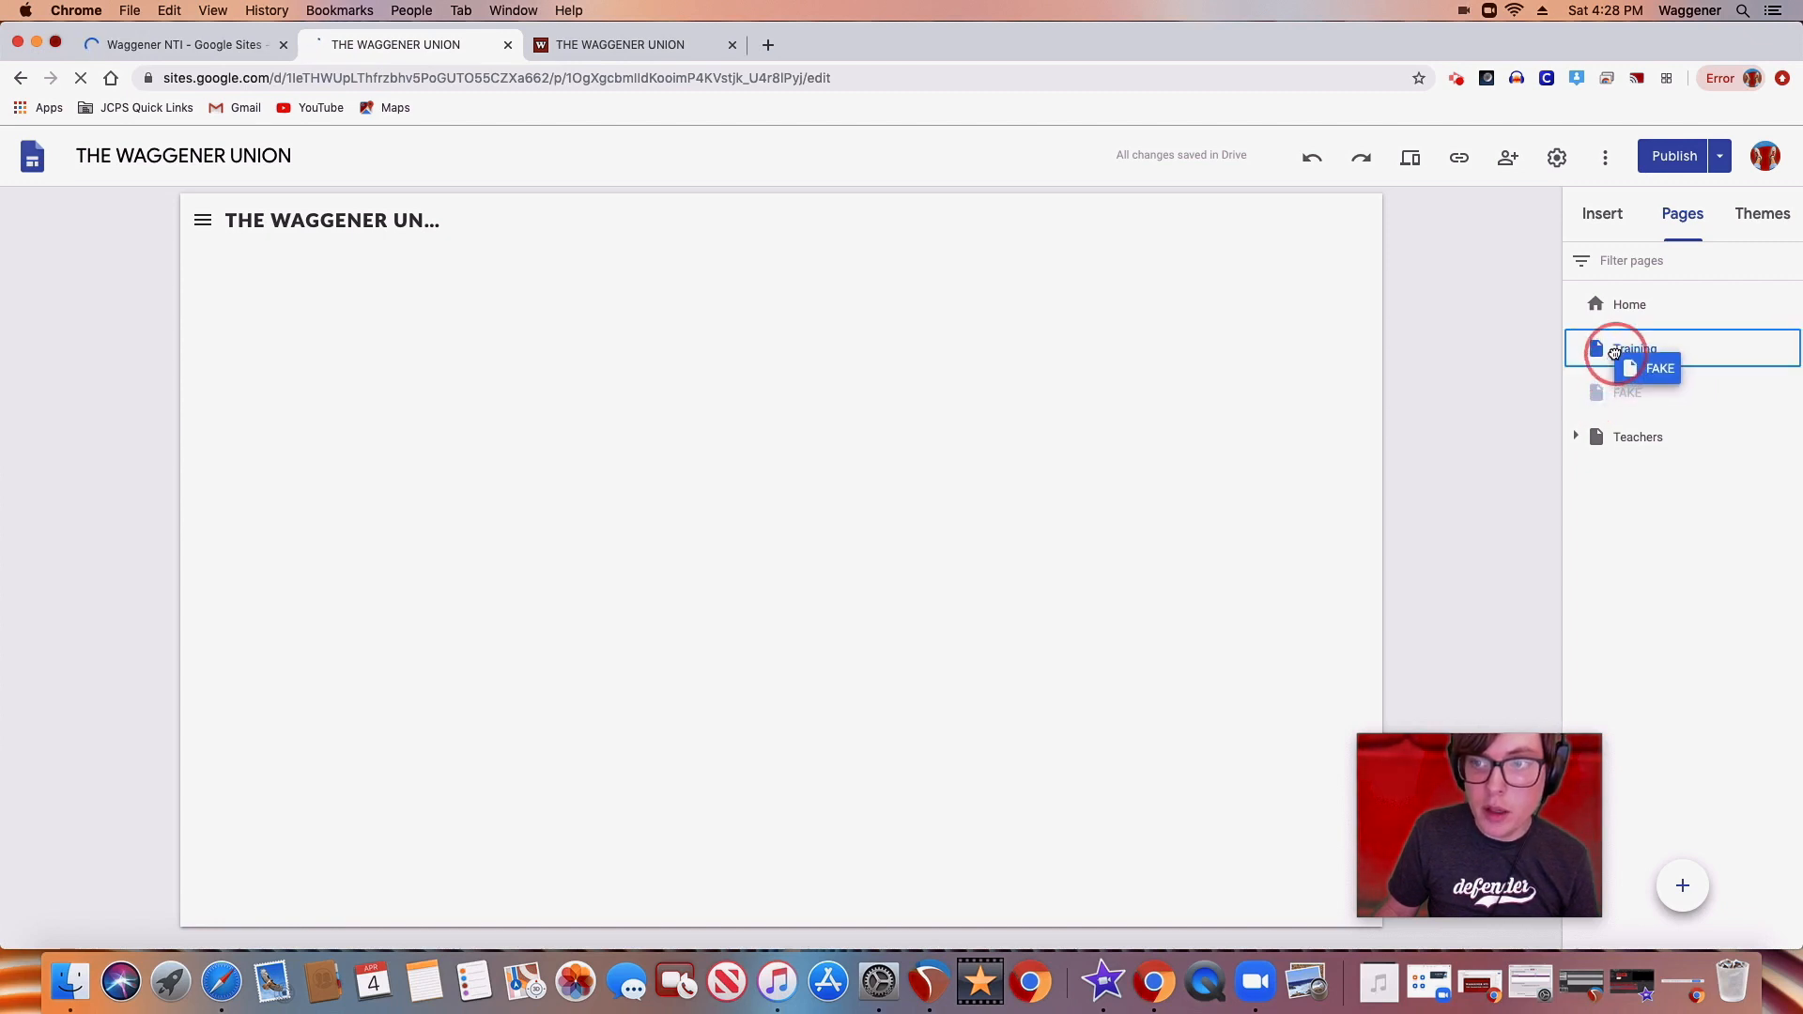
pyautogui.moveTo(1614, 353); pyautogui.dragTo(1613, 353)
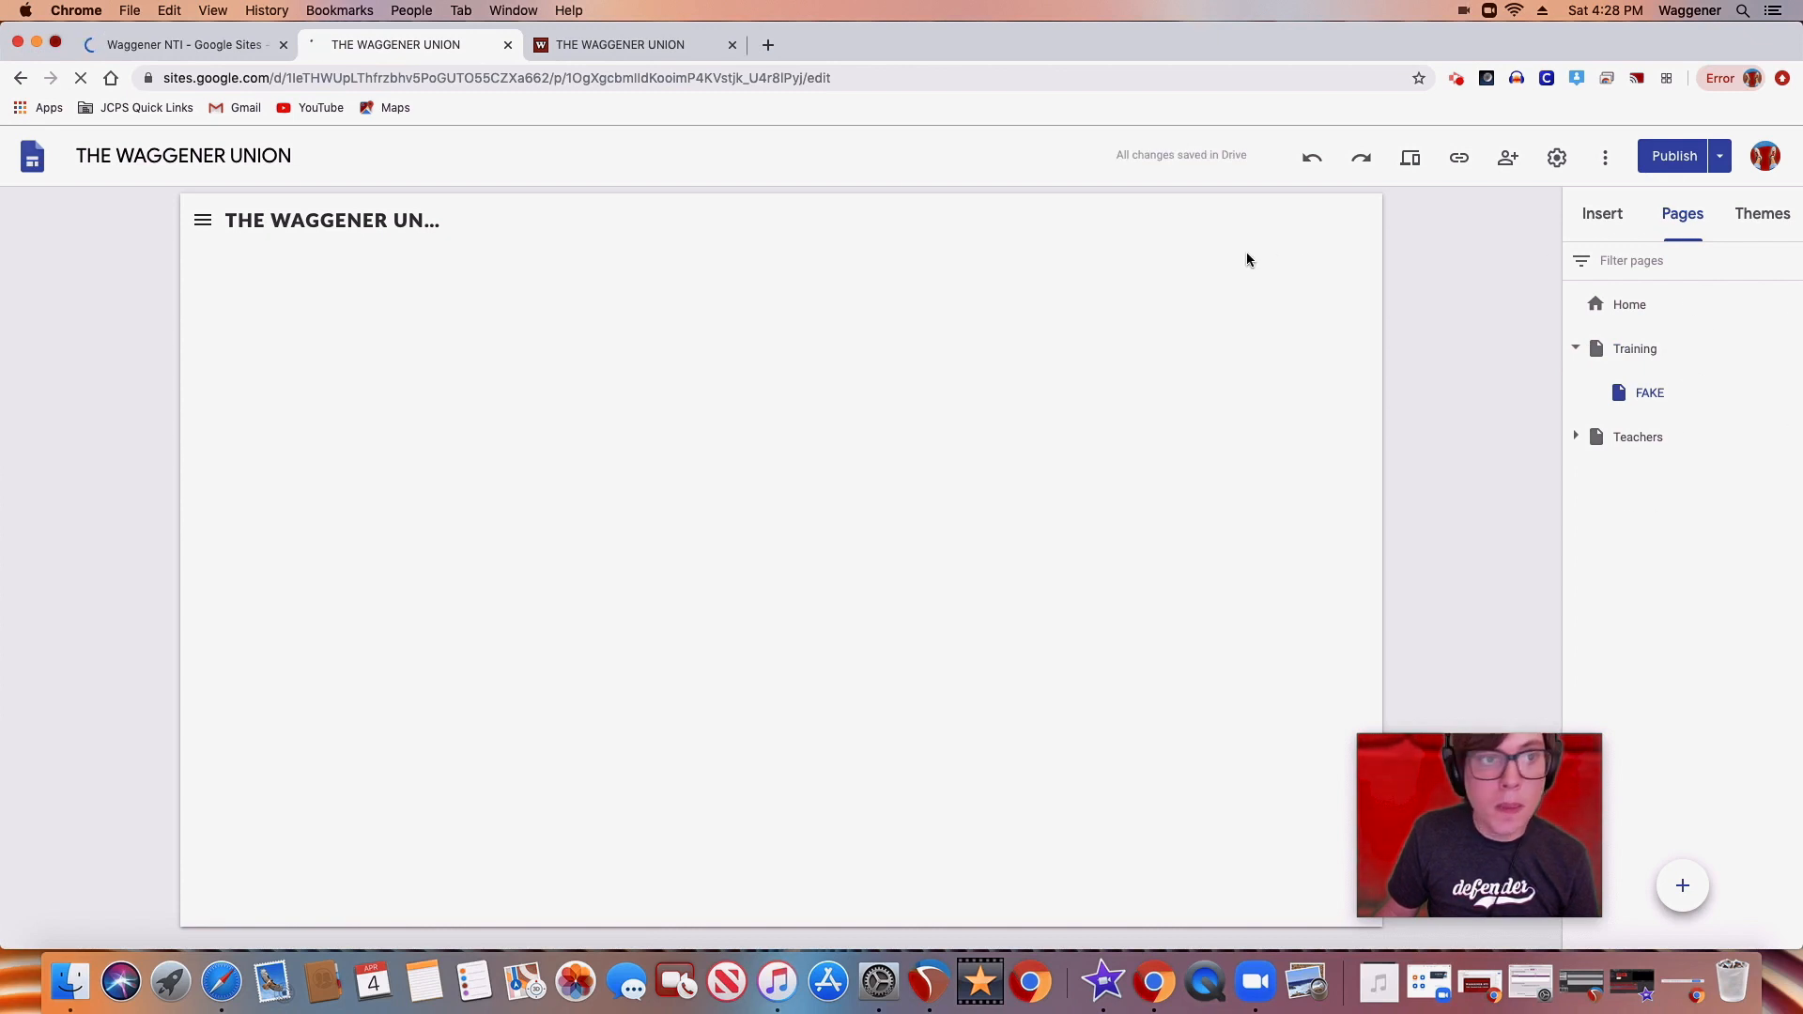
# Publish the site with the reordered pages, view the published FAKE subpage and close the published view
pyautogui.click(1672, 156)
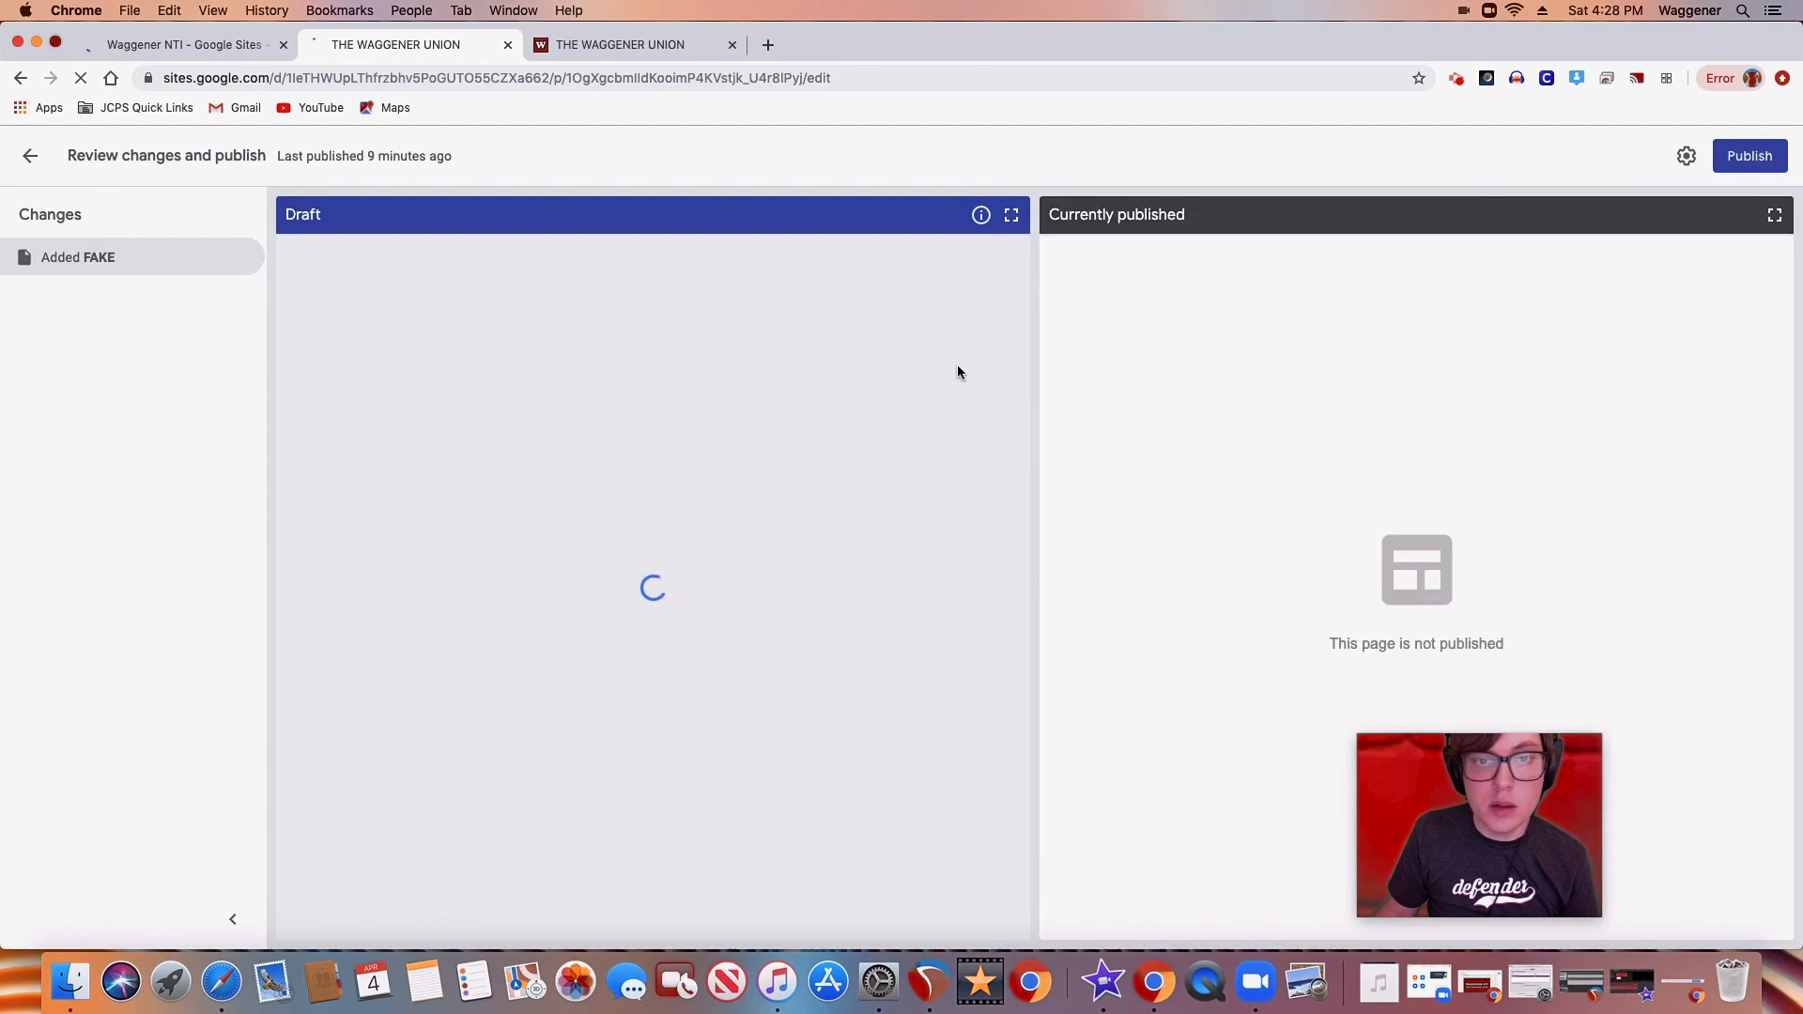
pyautogui.click(1742, 157)
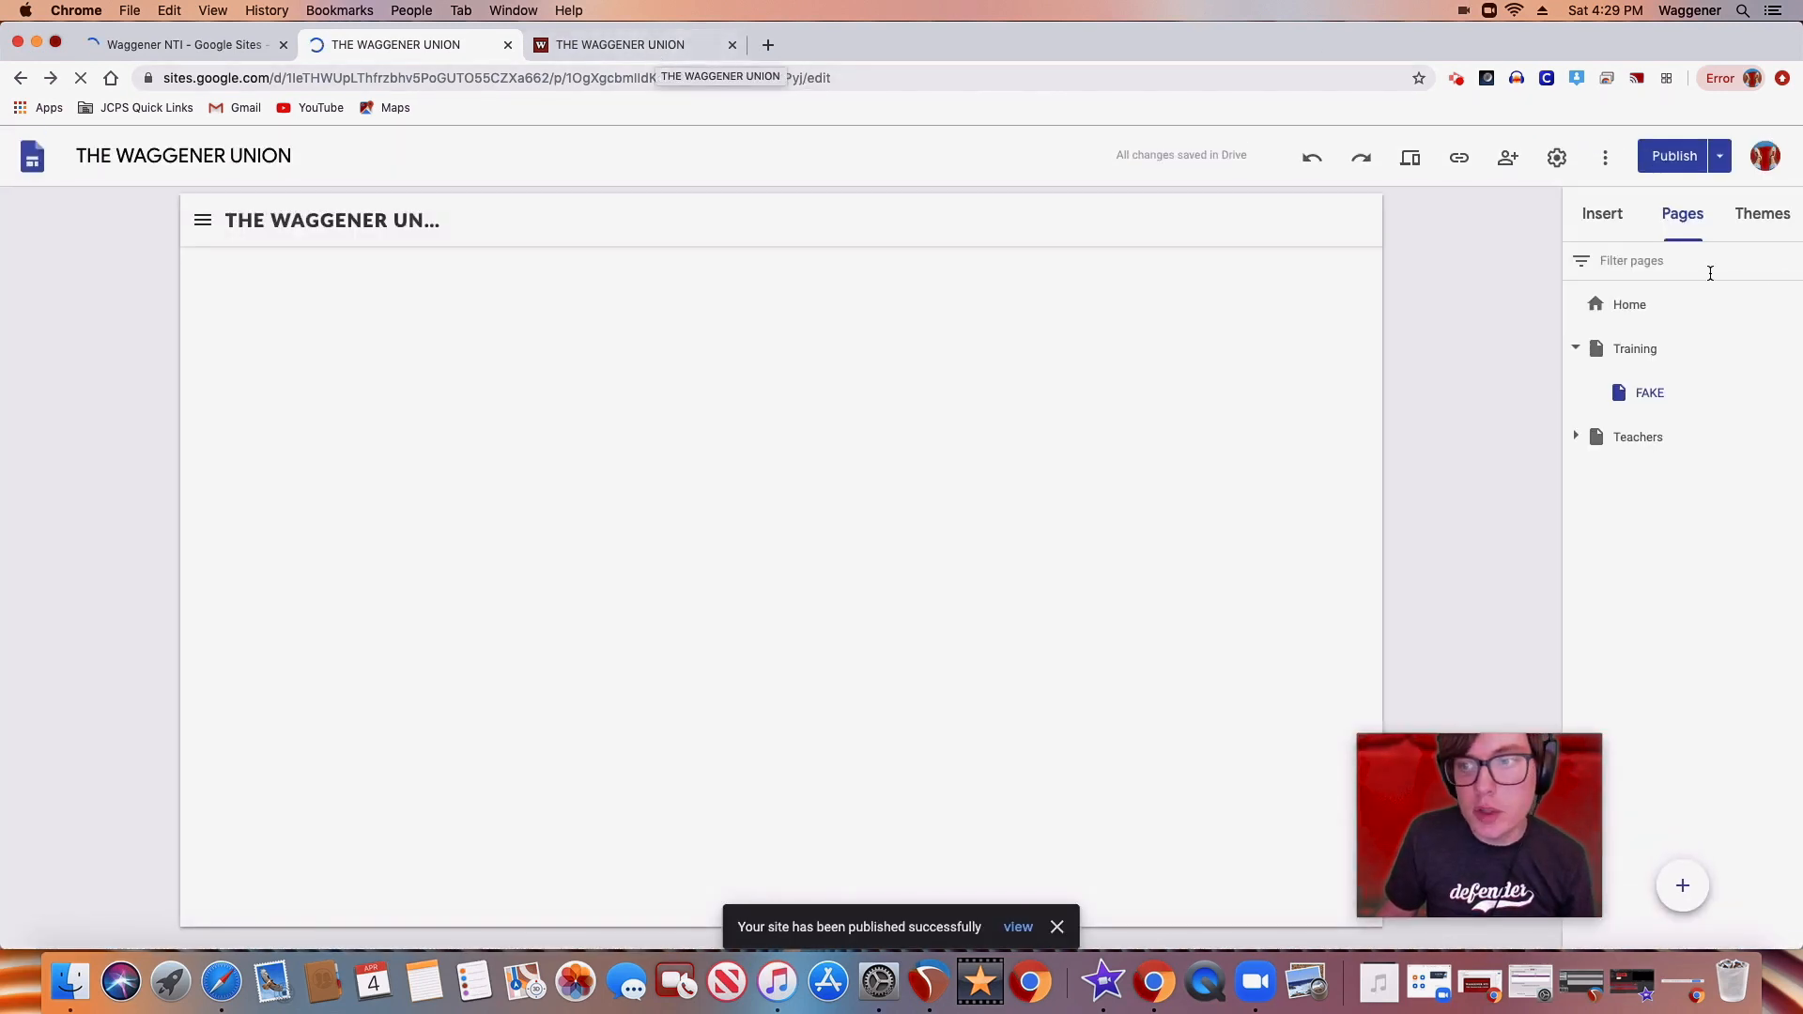
pyautogui.click(1722, 162)
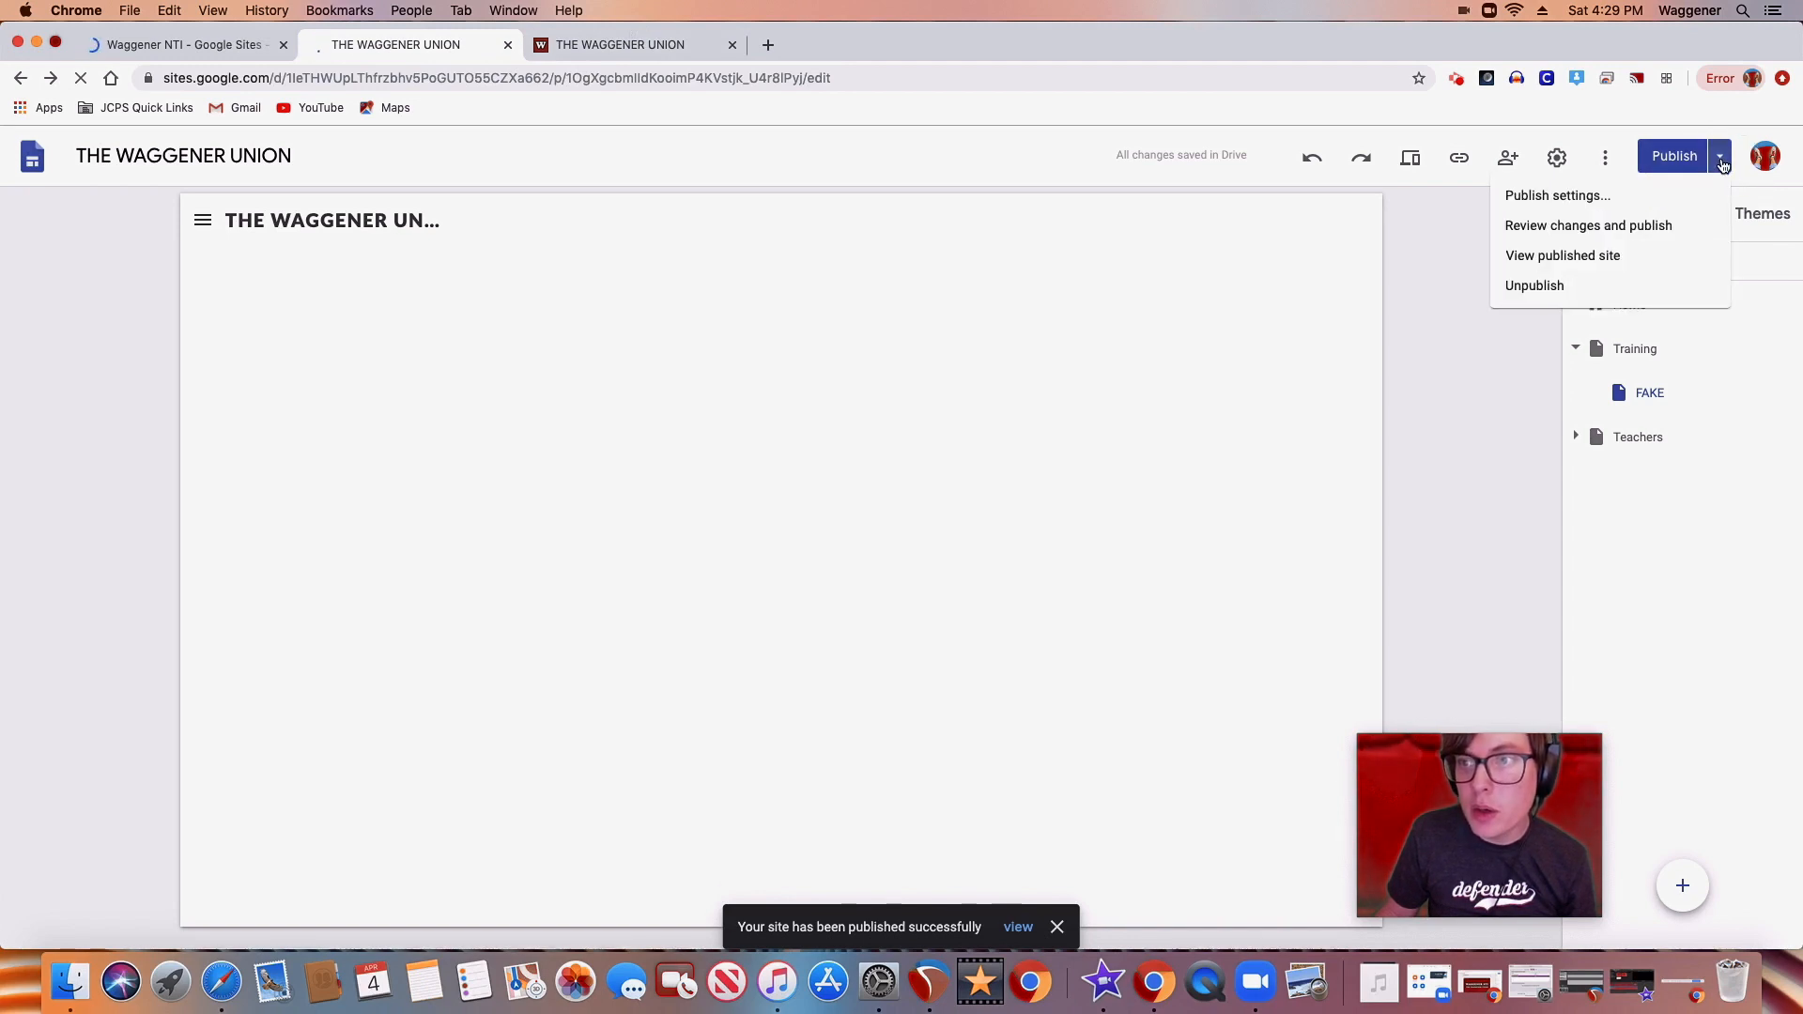
pyautogui.click(1566, 254)
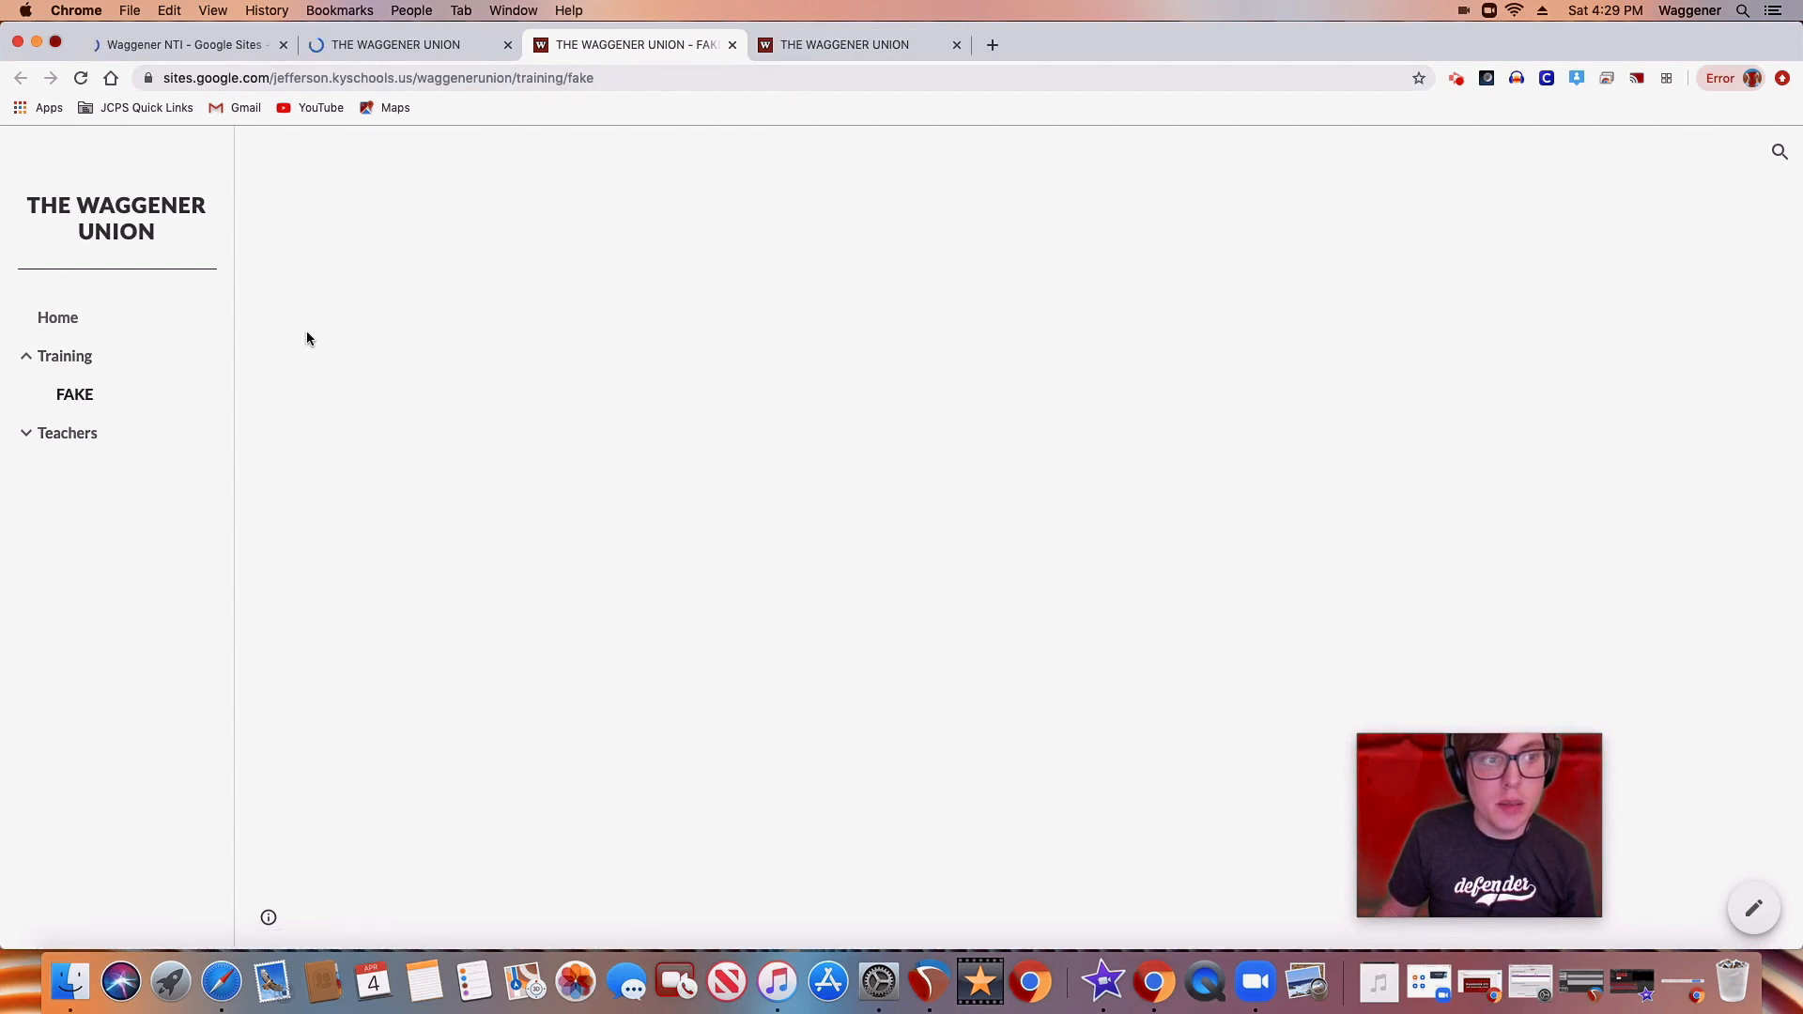
pyautogui.click(732, 45)
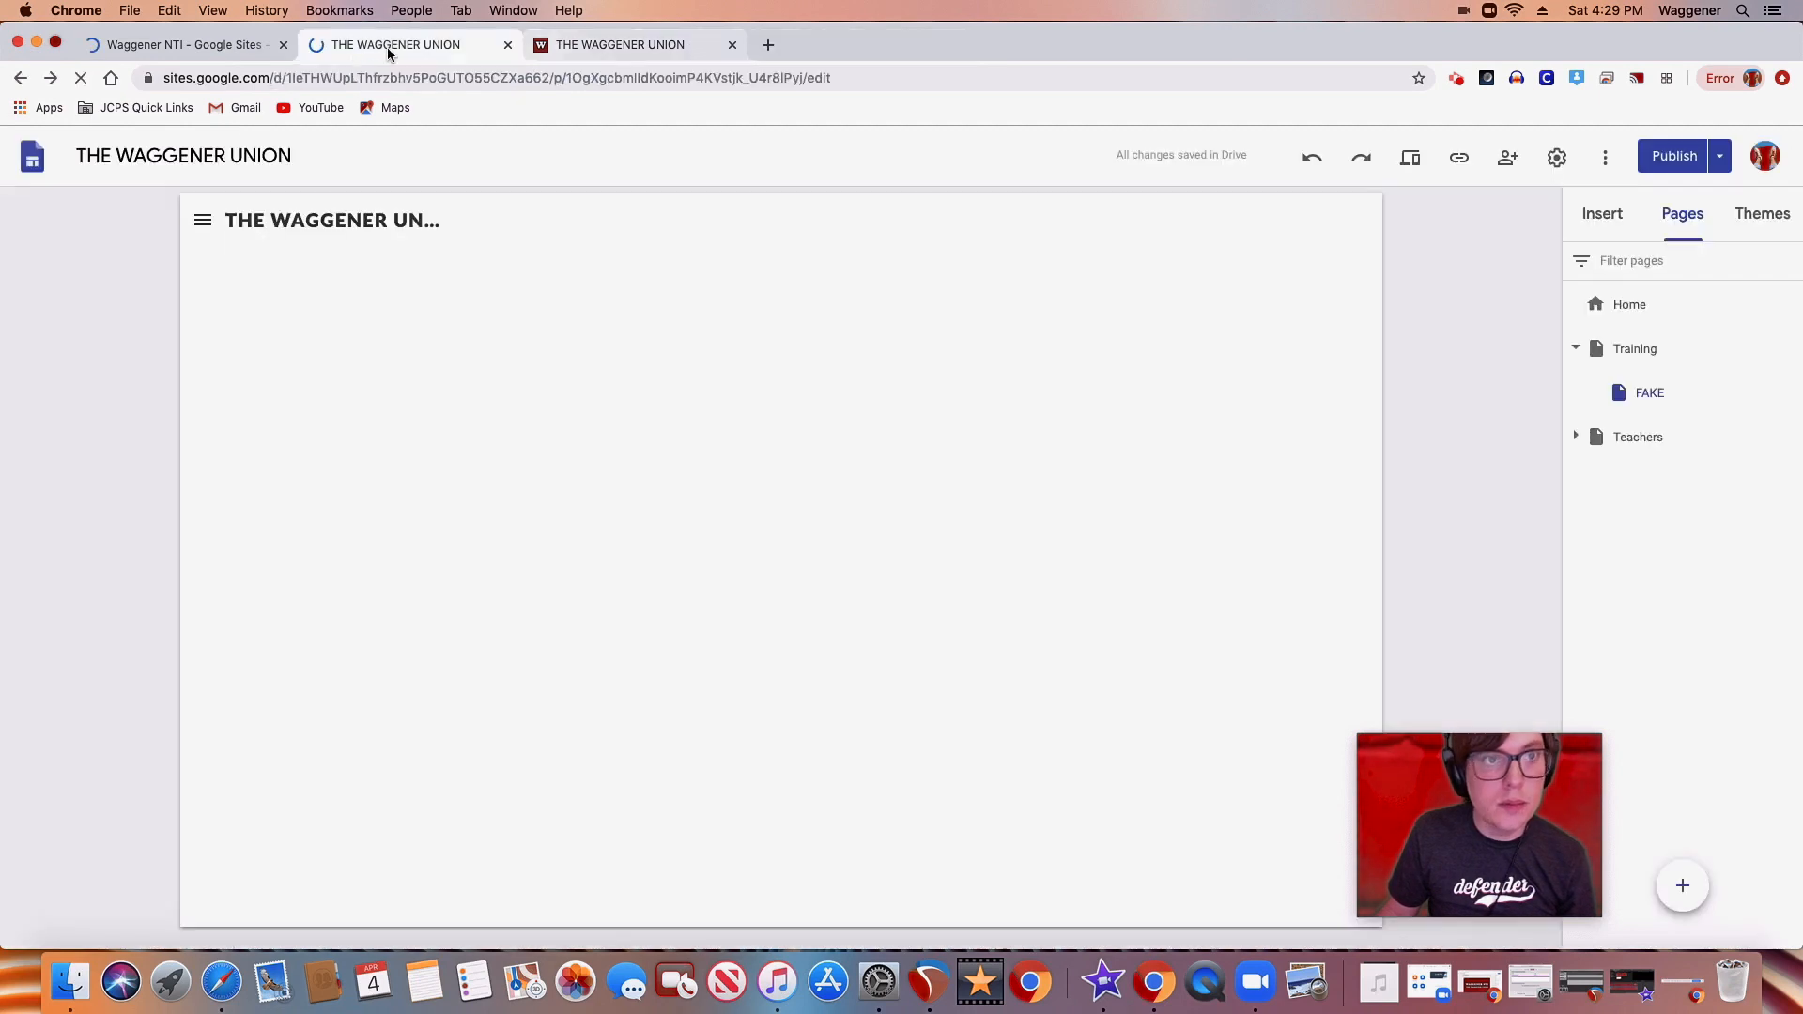
# Delete the FAKE page from the site and advance the instruction slideshow to the insert slide
pyautogui.click(1788, 394)
pyautogui.click(1651, 624)
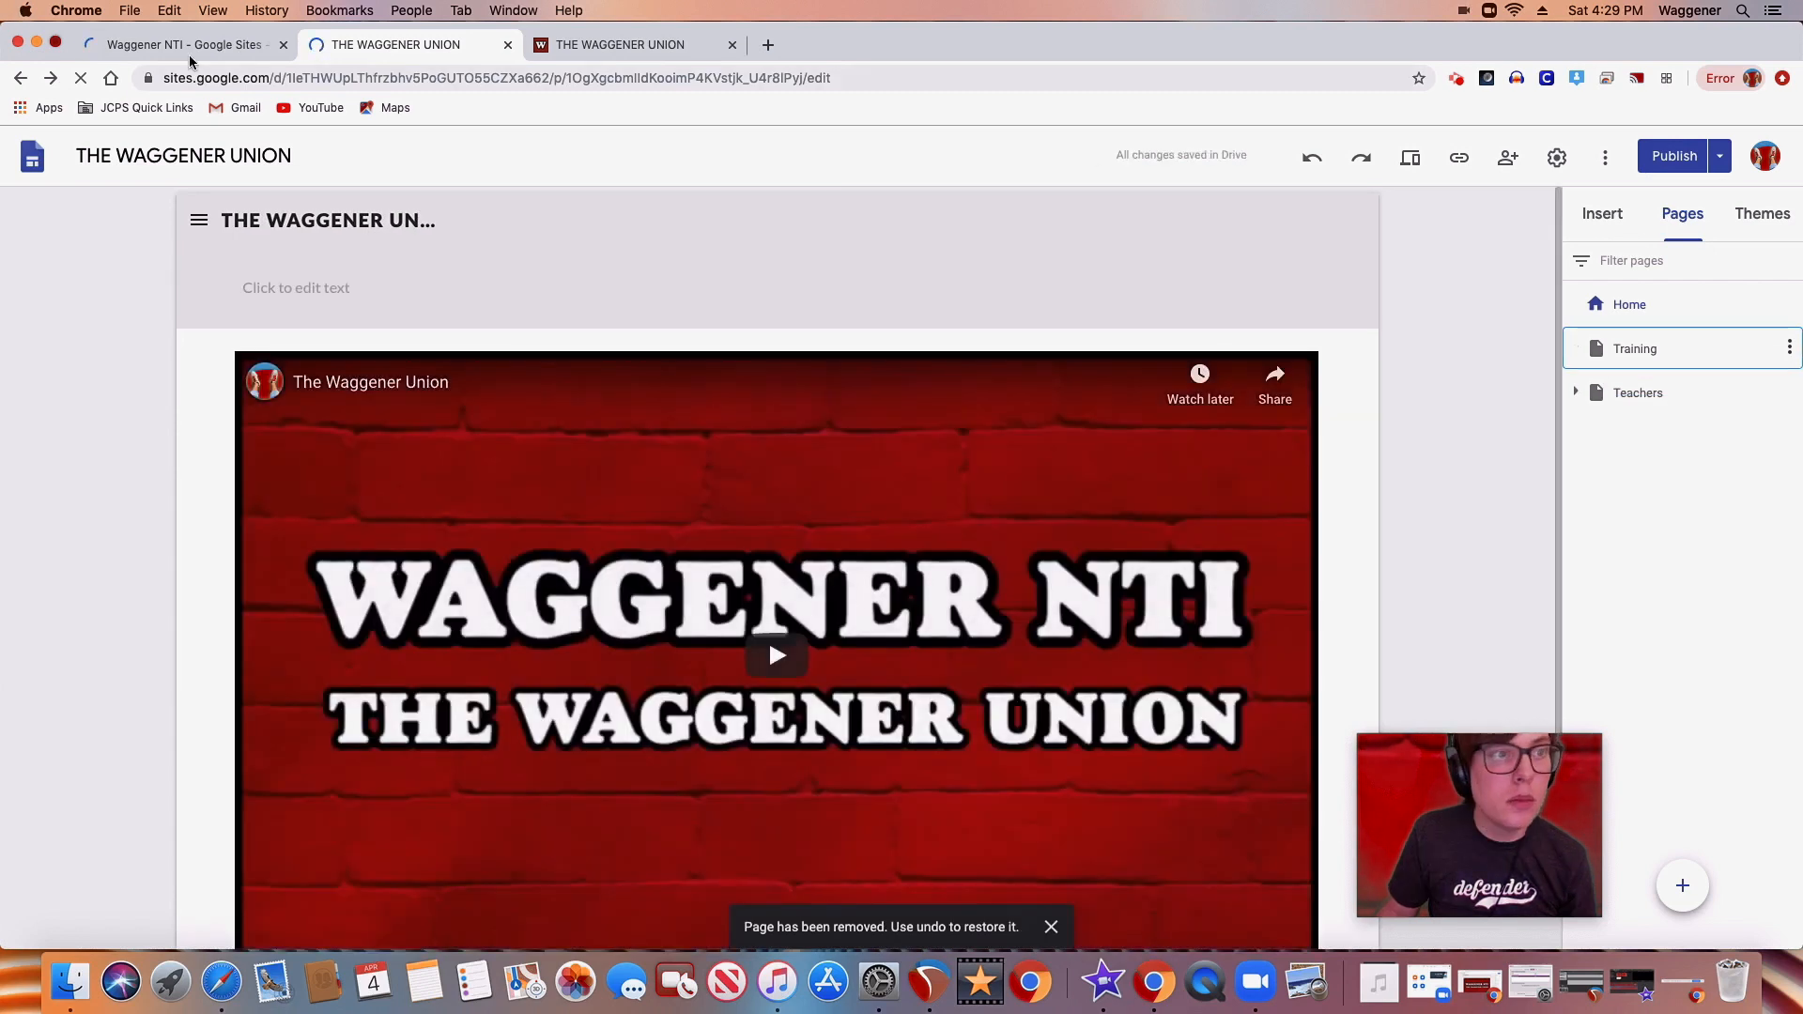
pyautogui.click(192, 45)
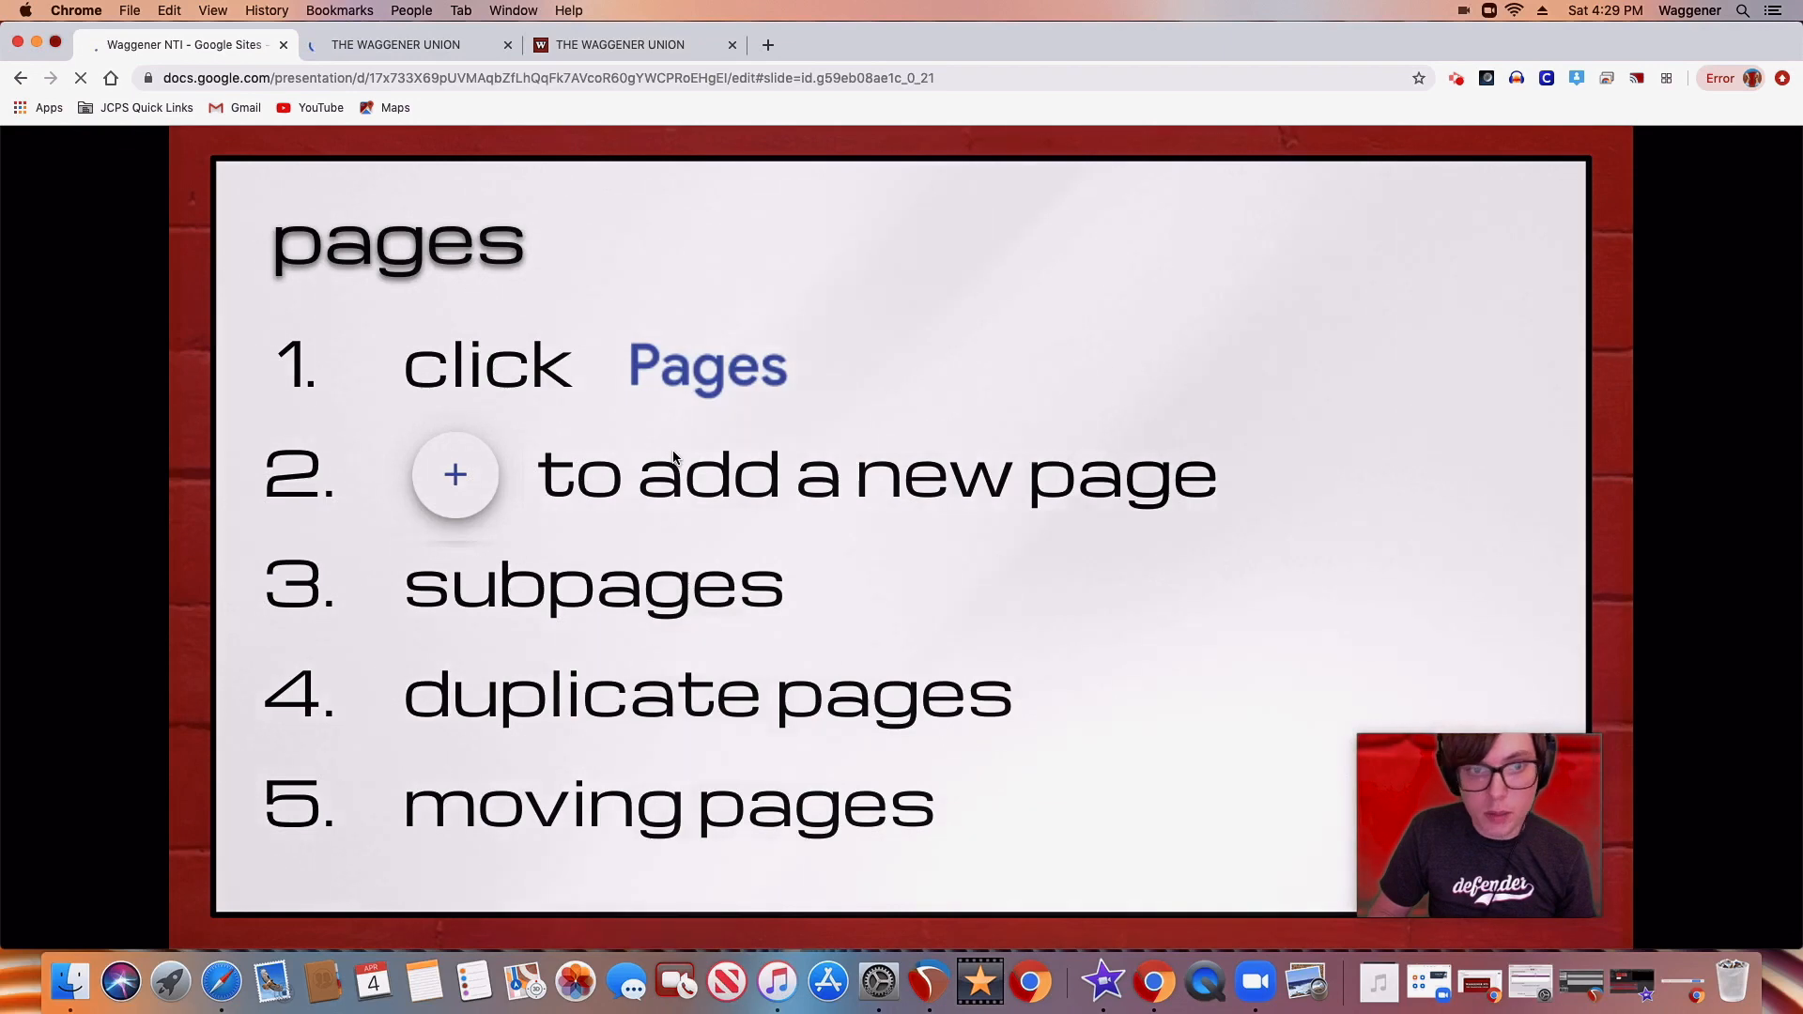
pyautogui.press('Right')
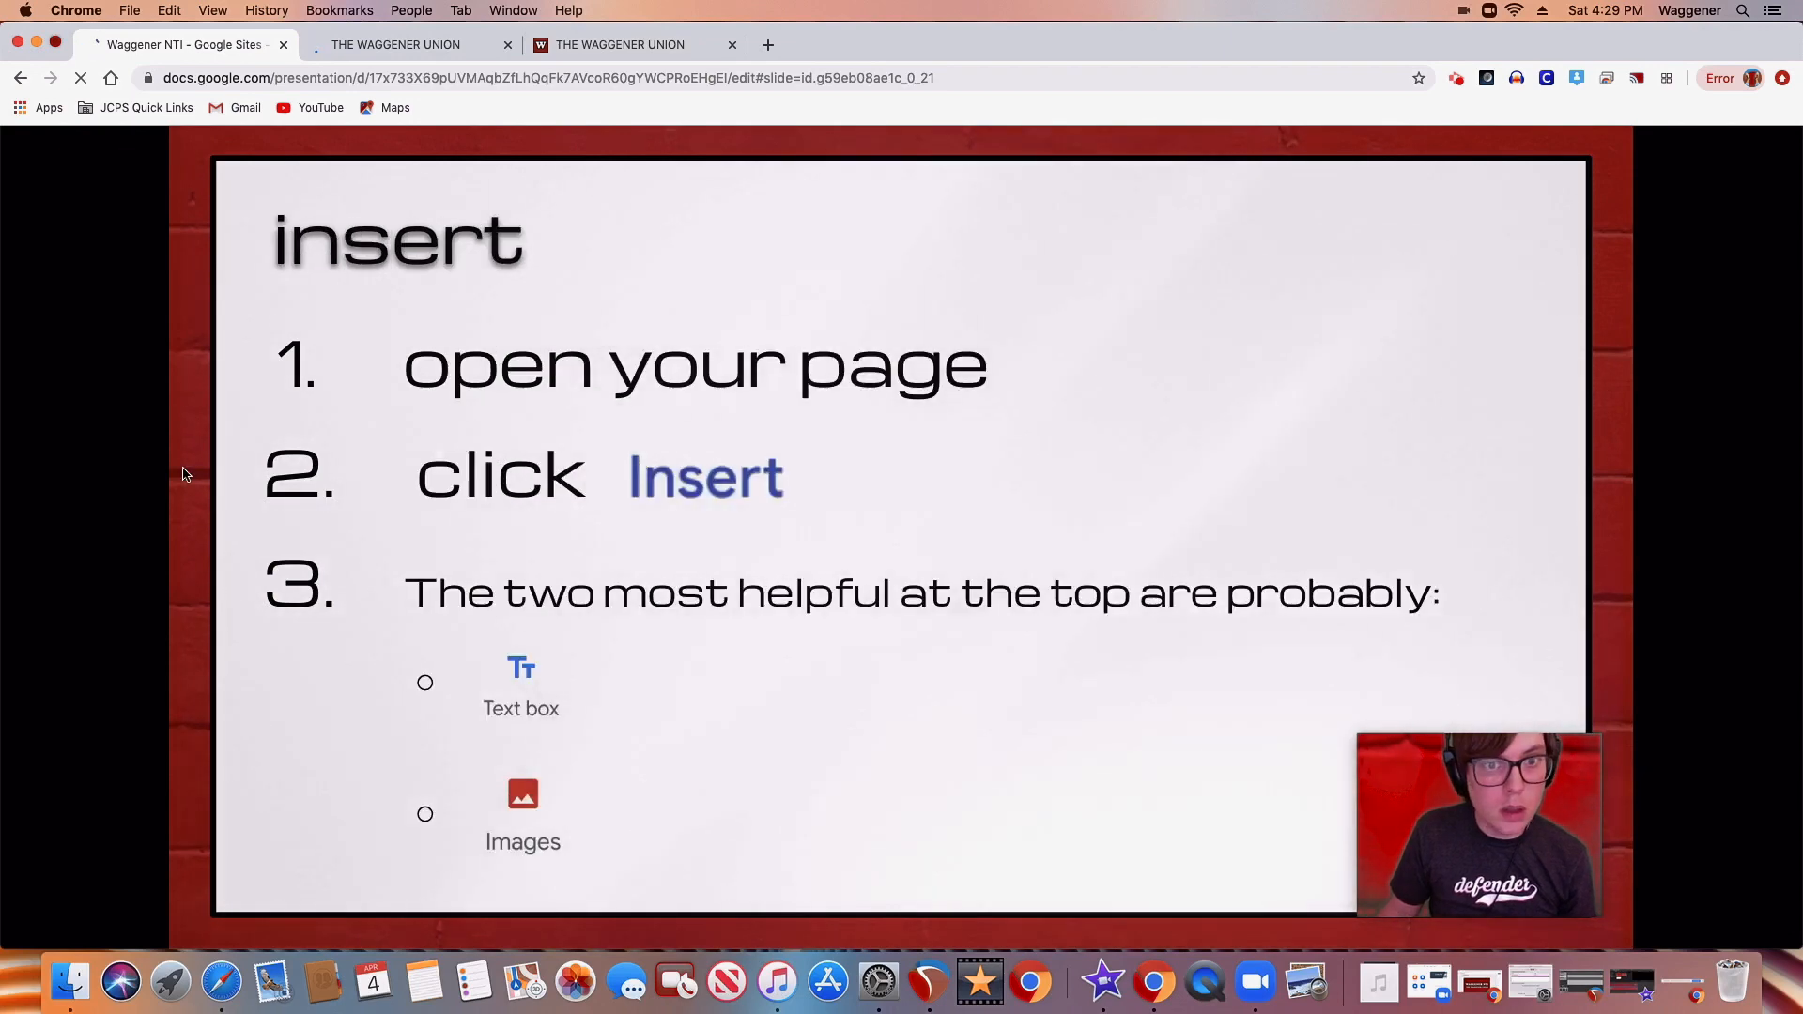
# Open the fifth listed teacher's page under Teachers in the editor, recheck the insert slide and show the insert options
pyautogui.click(456, 47)
pyautogui.click(1577, 395)
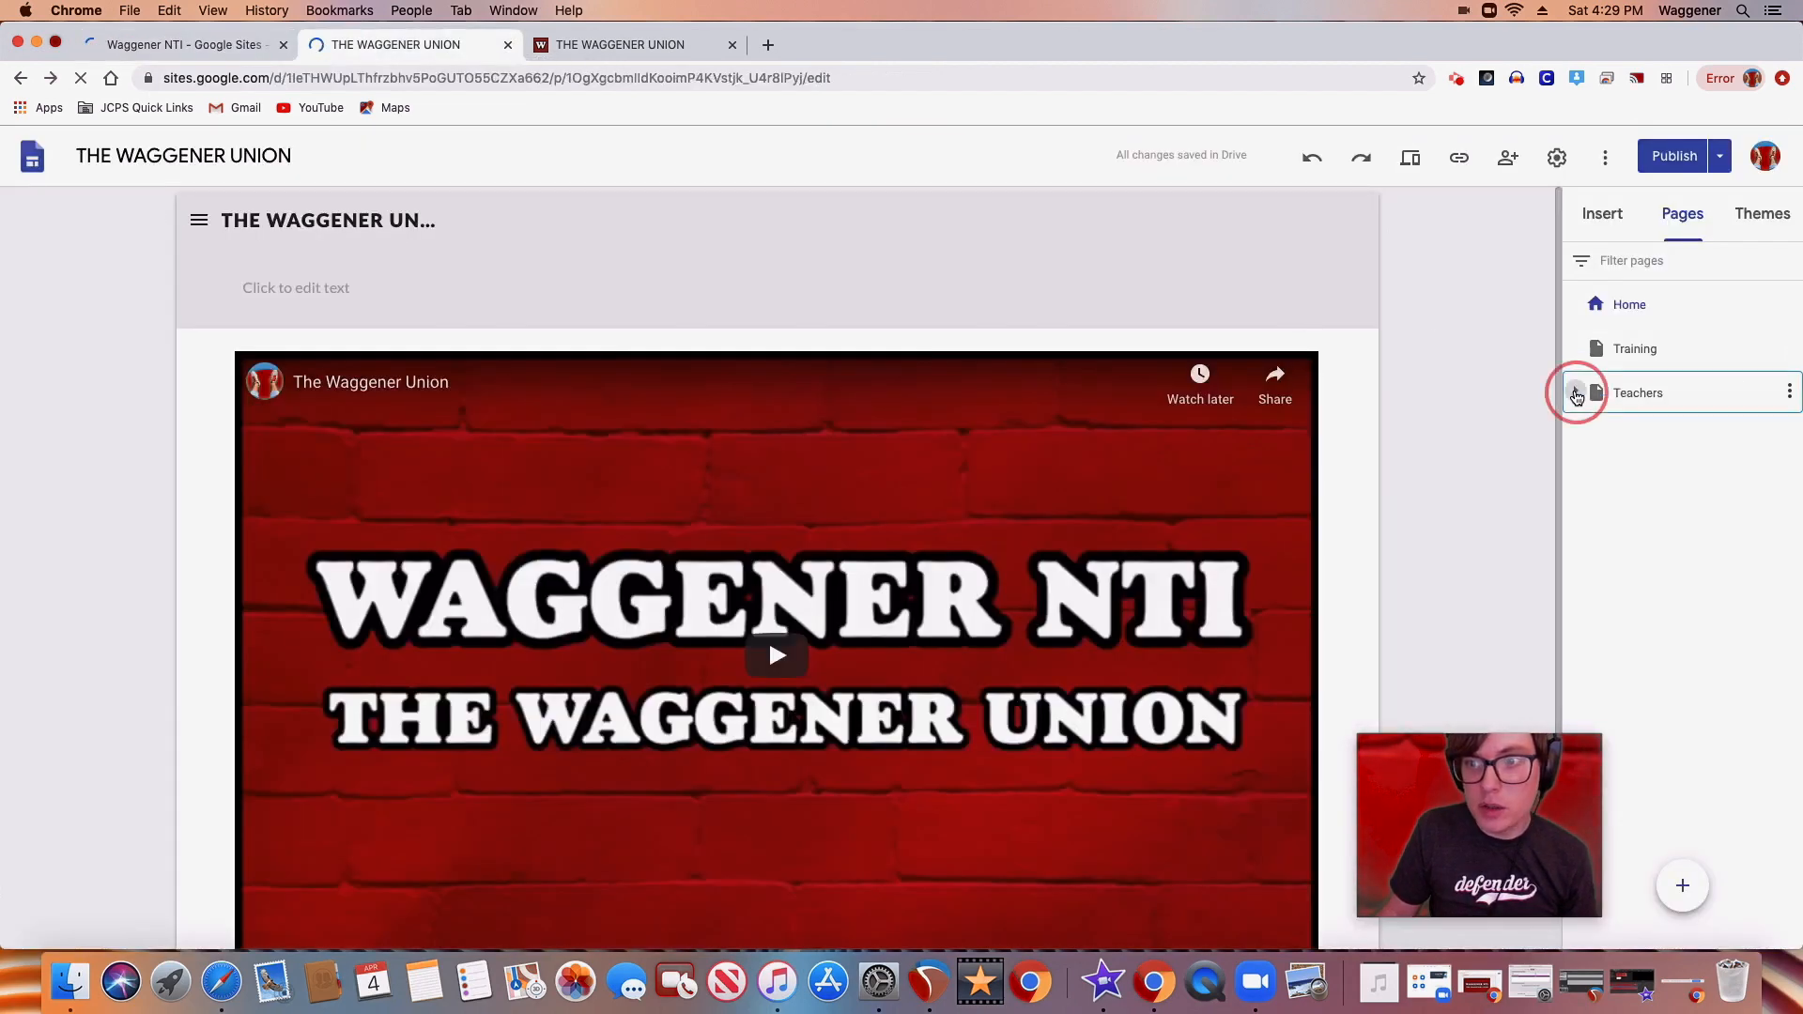
pyautogui.click(1669, 616)
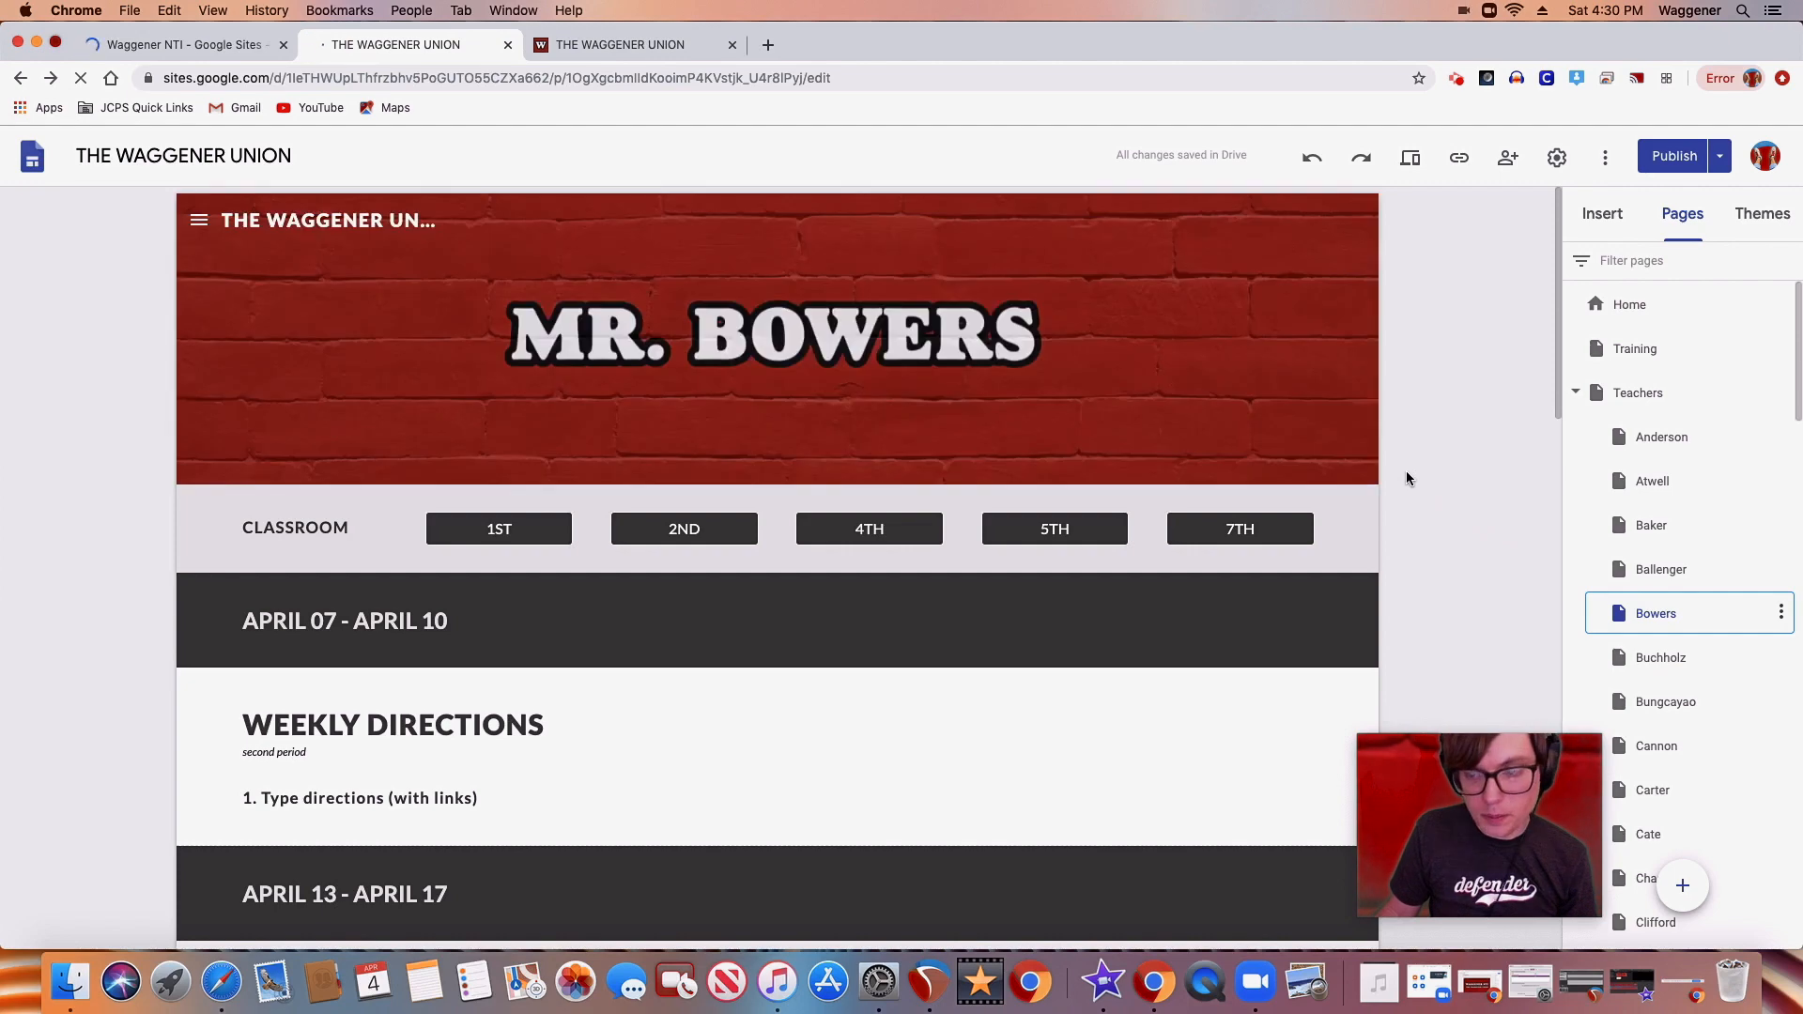
pyautogui.click(132, 40)
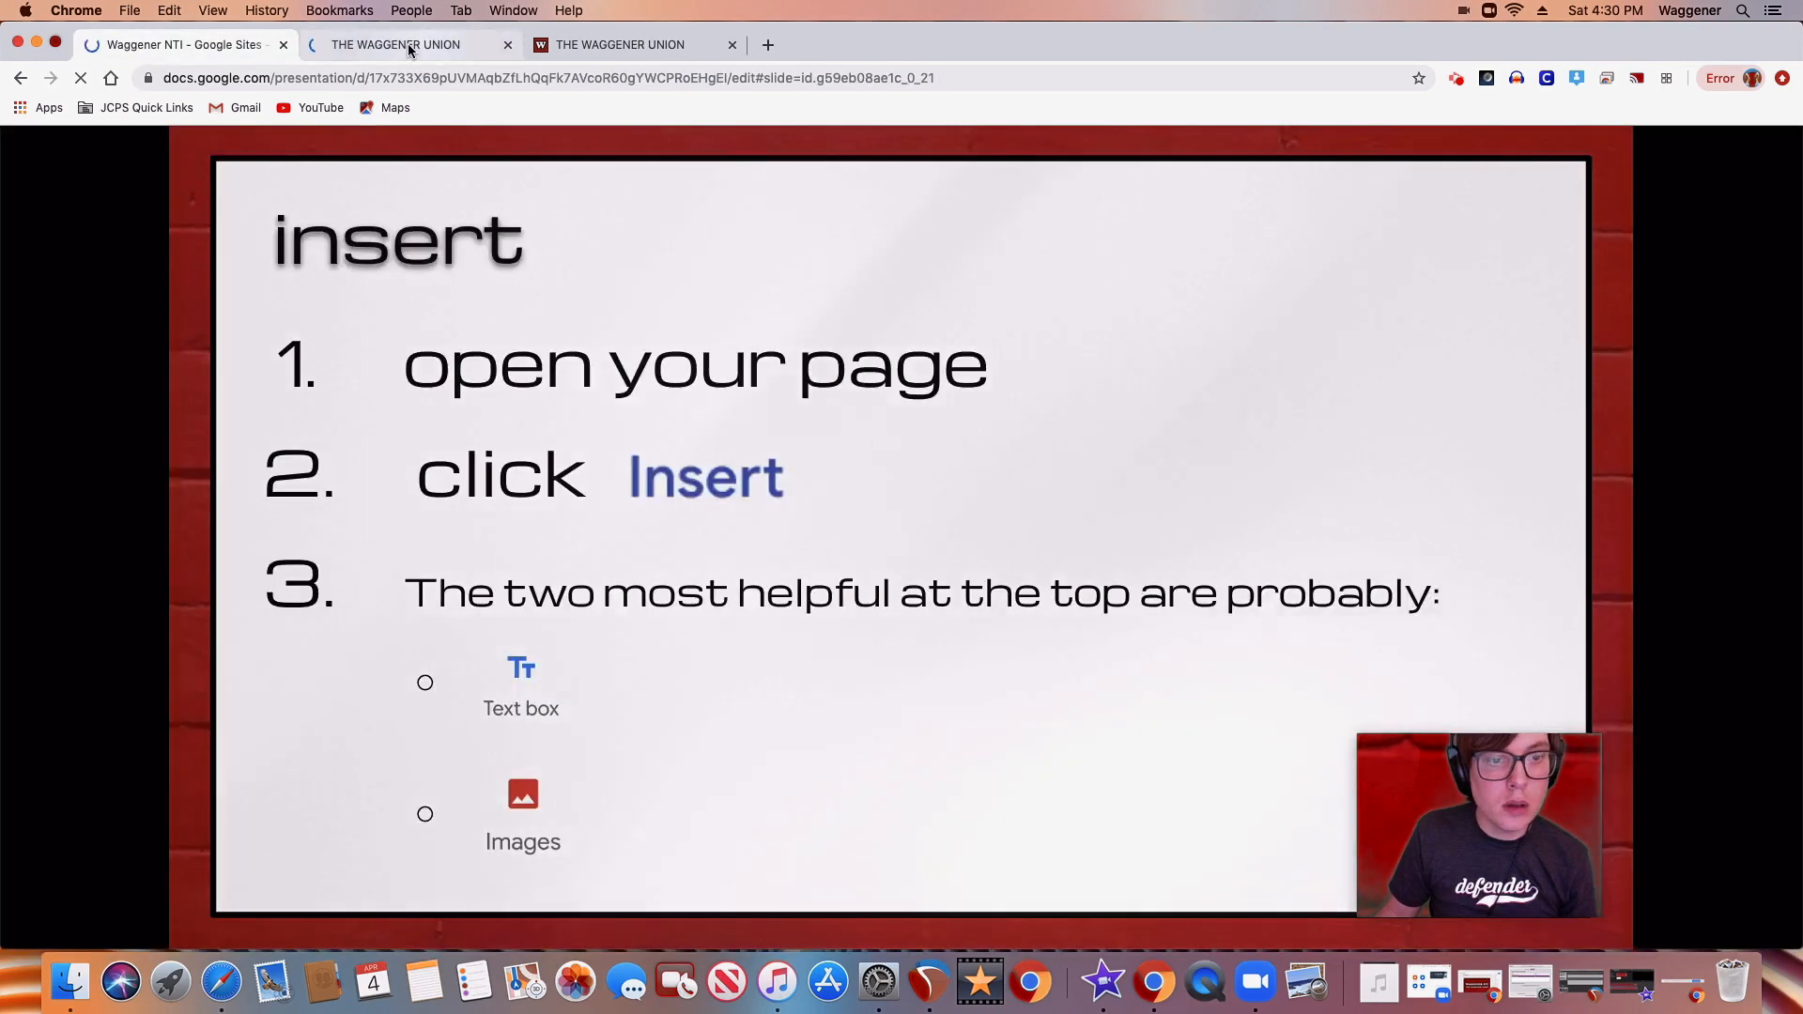
pyautogui.click(410, 47)
pyautogui.click(1600, 219)
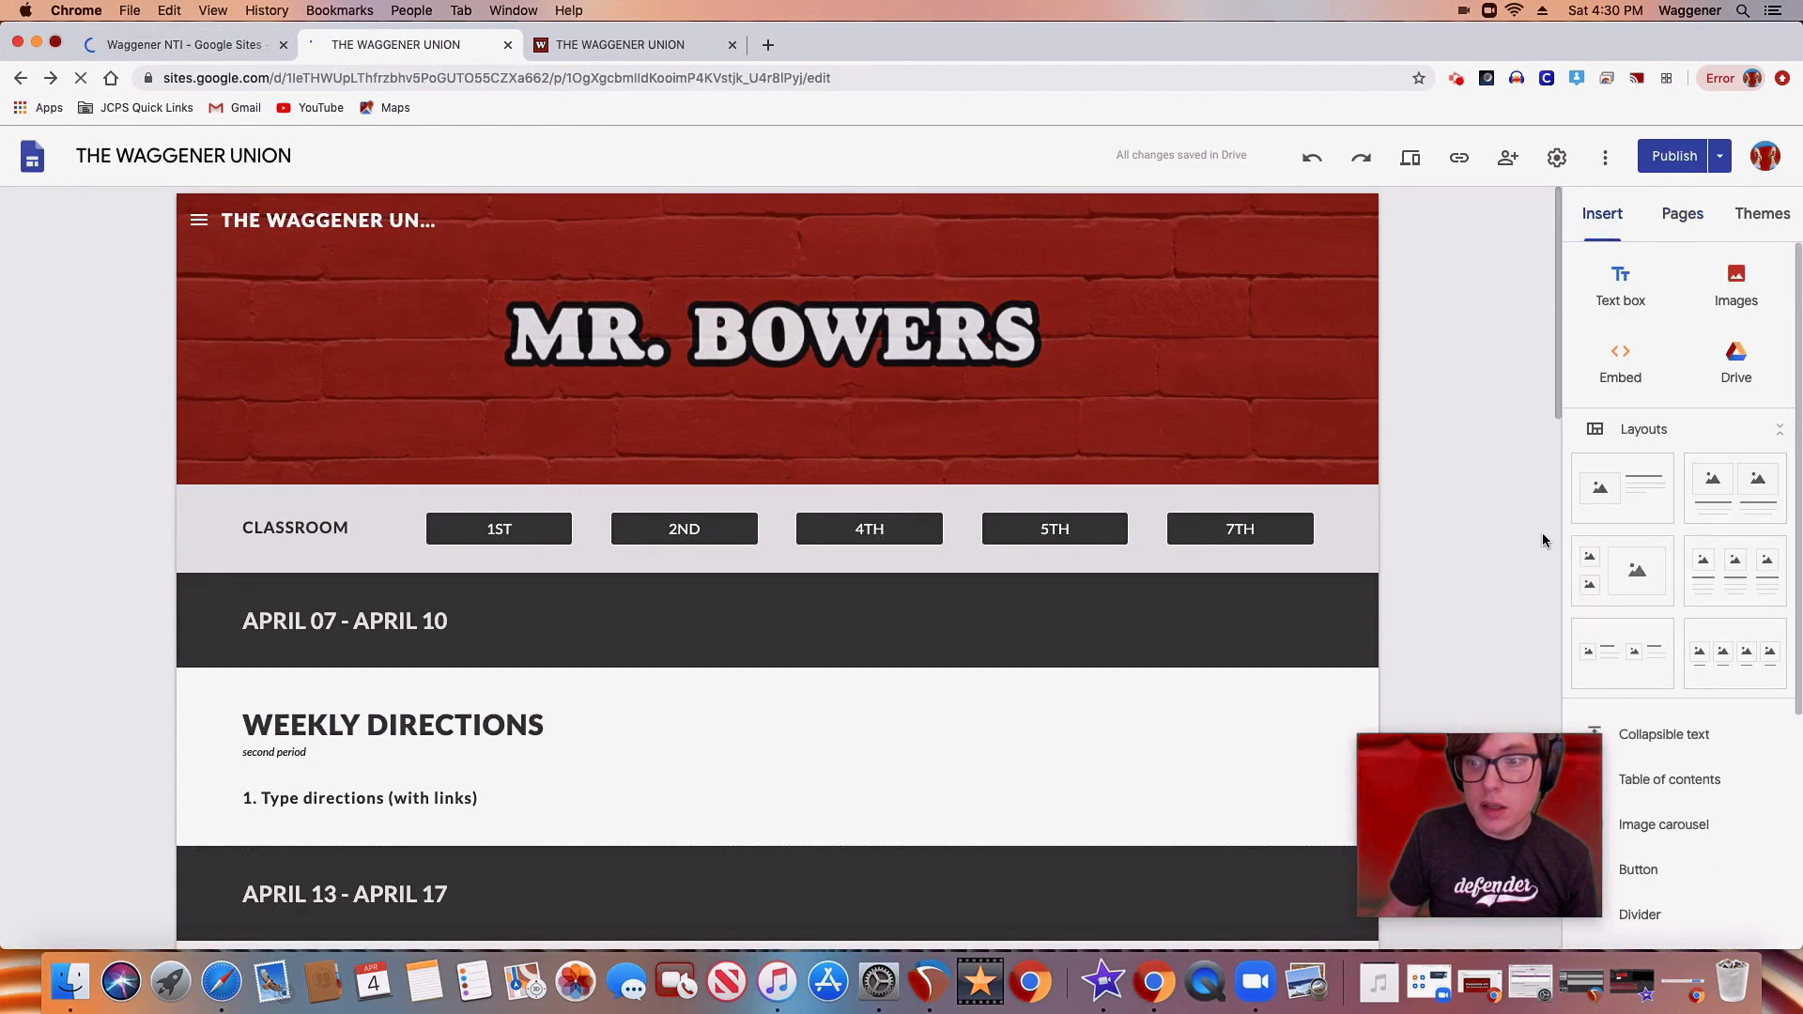
pyautogui.moveTo(1579, 820); pyautogui.dragTo(1518, 825)
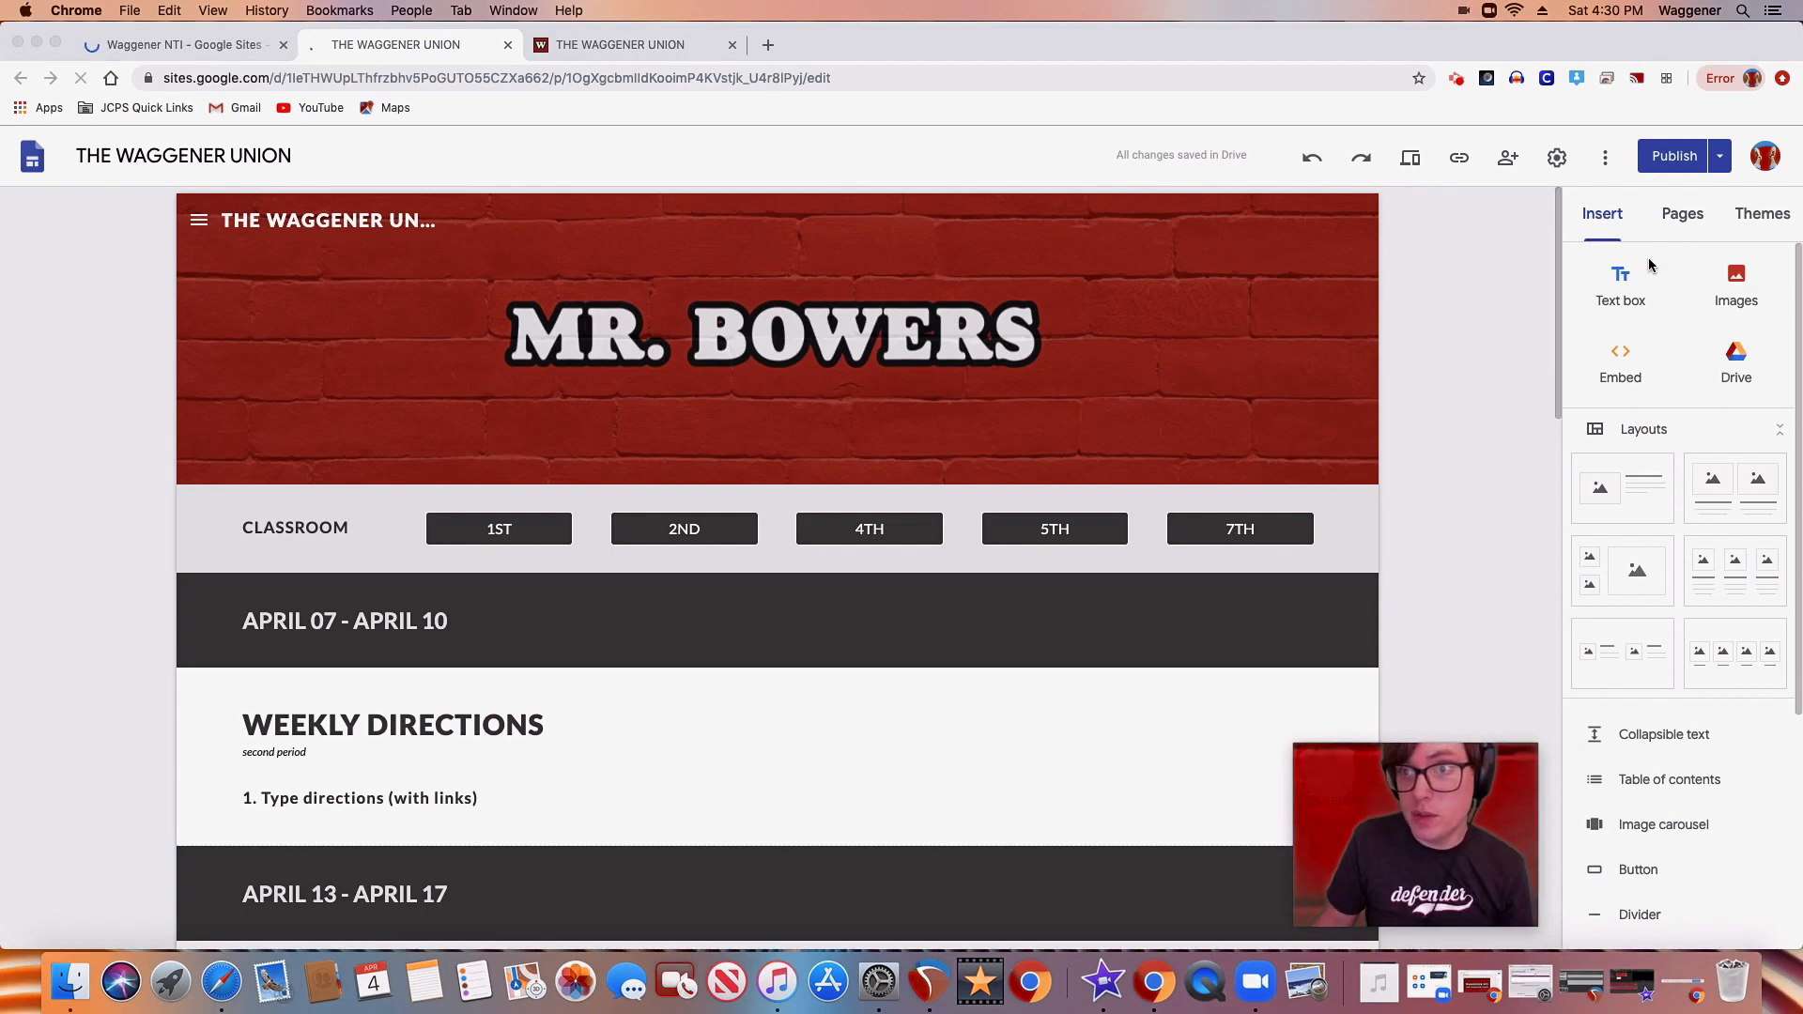
# Select the APRIL 07 - APRIL 10 heading, the WEEKLY DIRECTIONS title and the directions line to show their editable text boxes
pyautogui.click(364, 644)
pyautogui.click(404, 621)
pyautogui.click(493, 616)
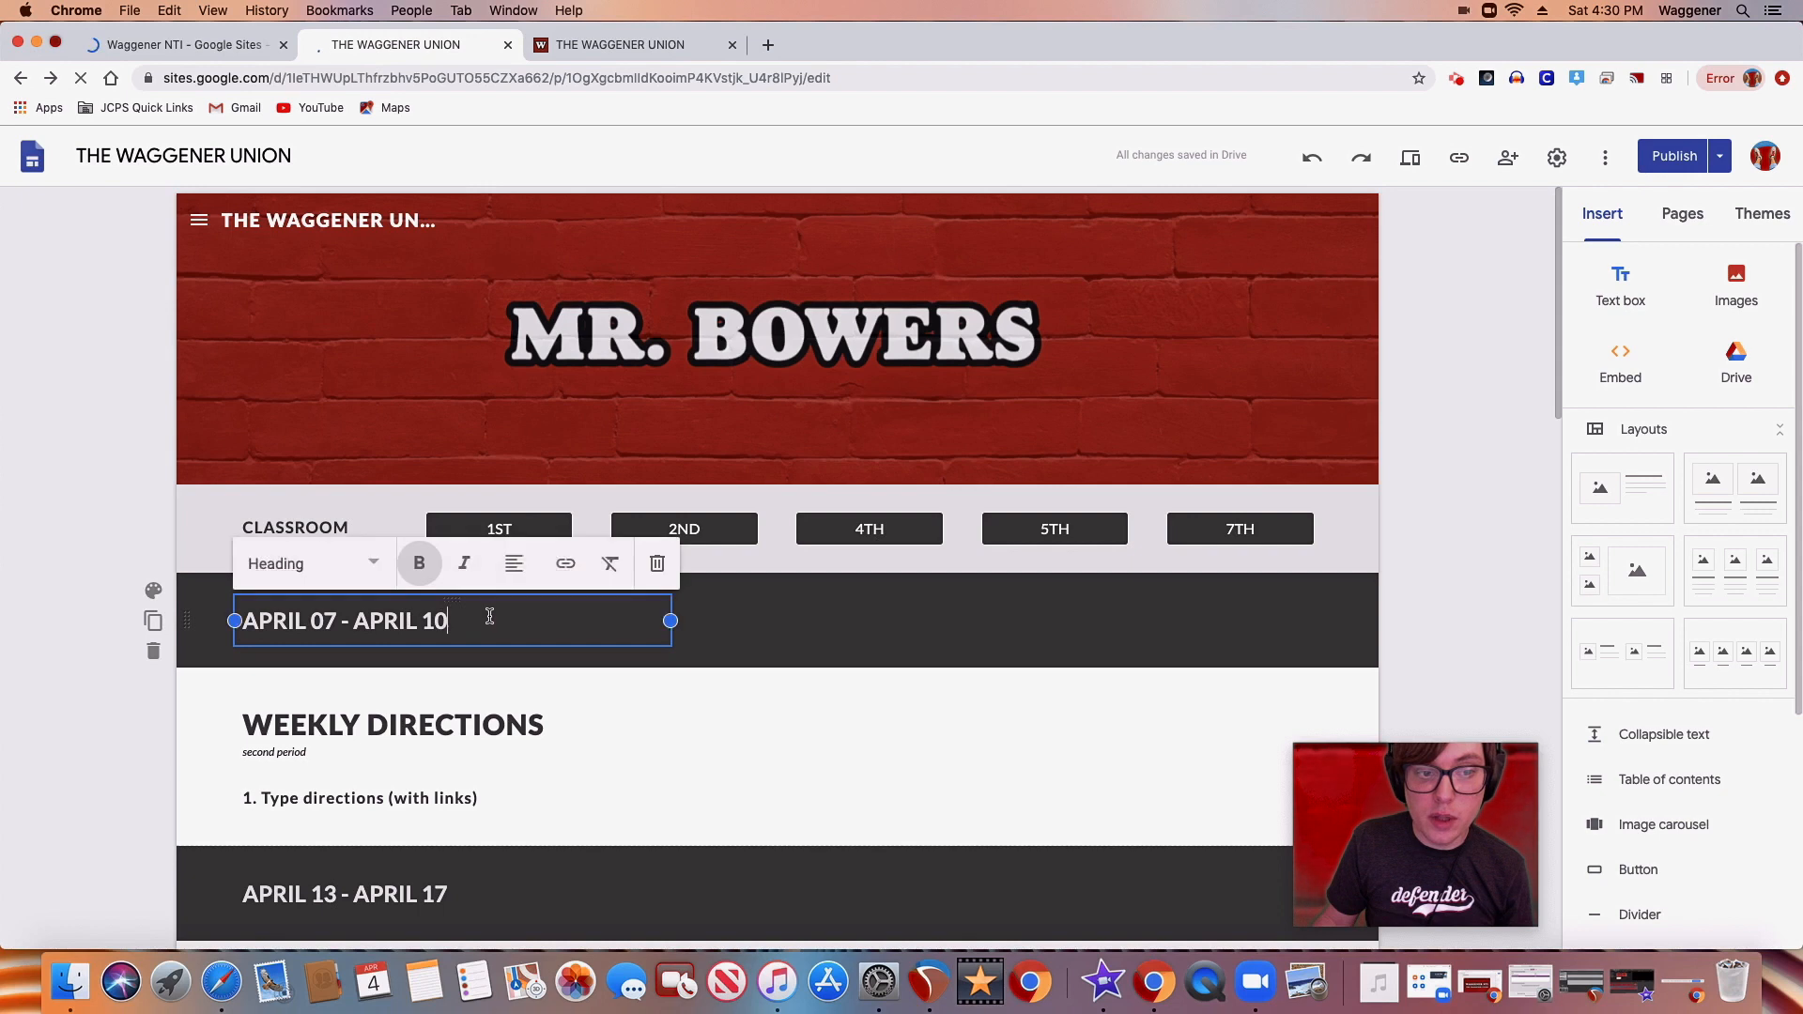
pyautogui.click(498, 729)
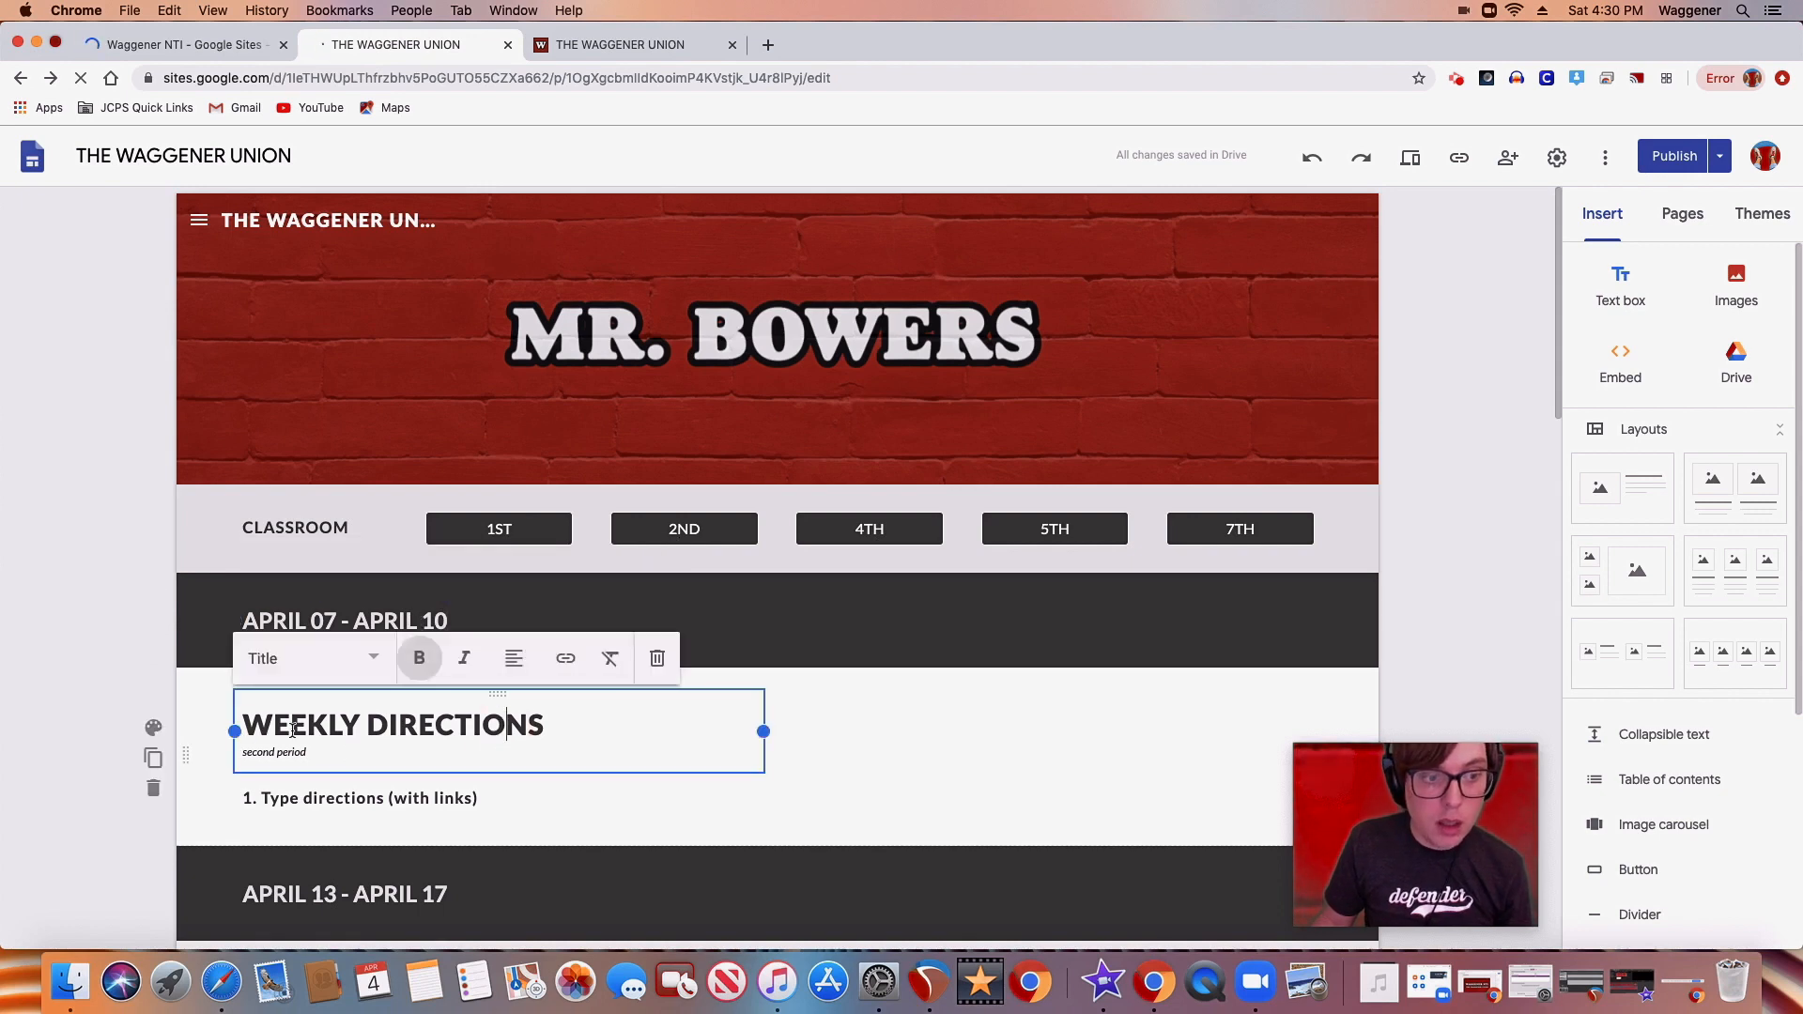
pyautogui.click(404, 799)
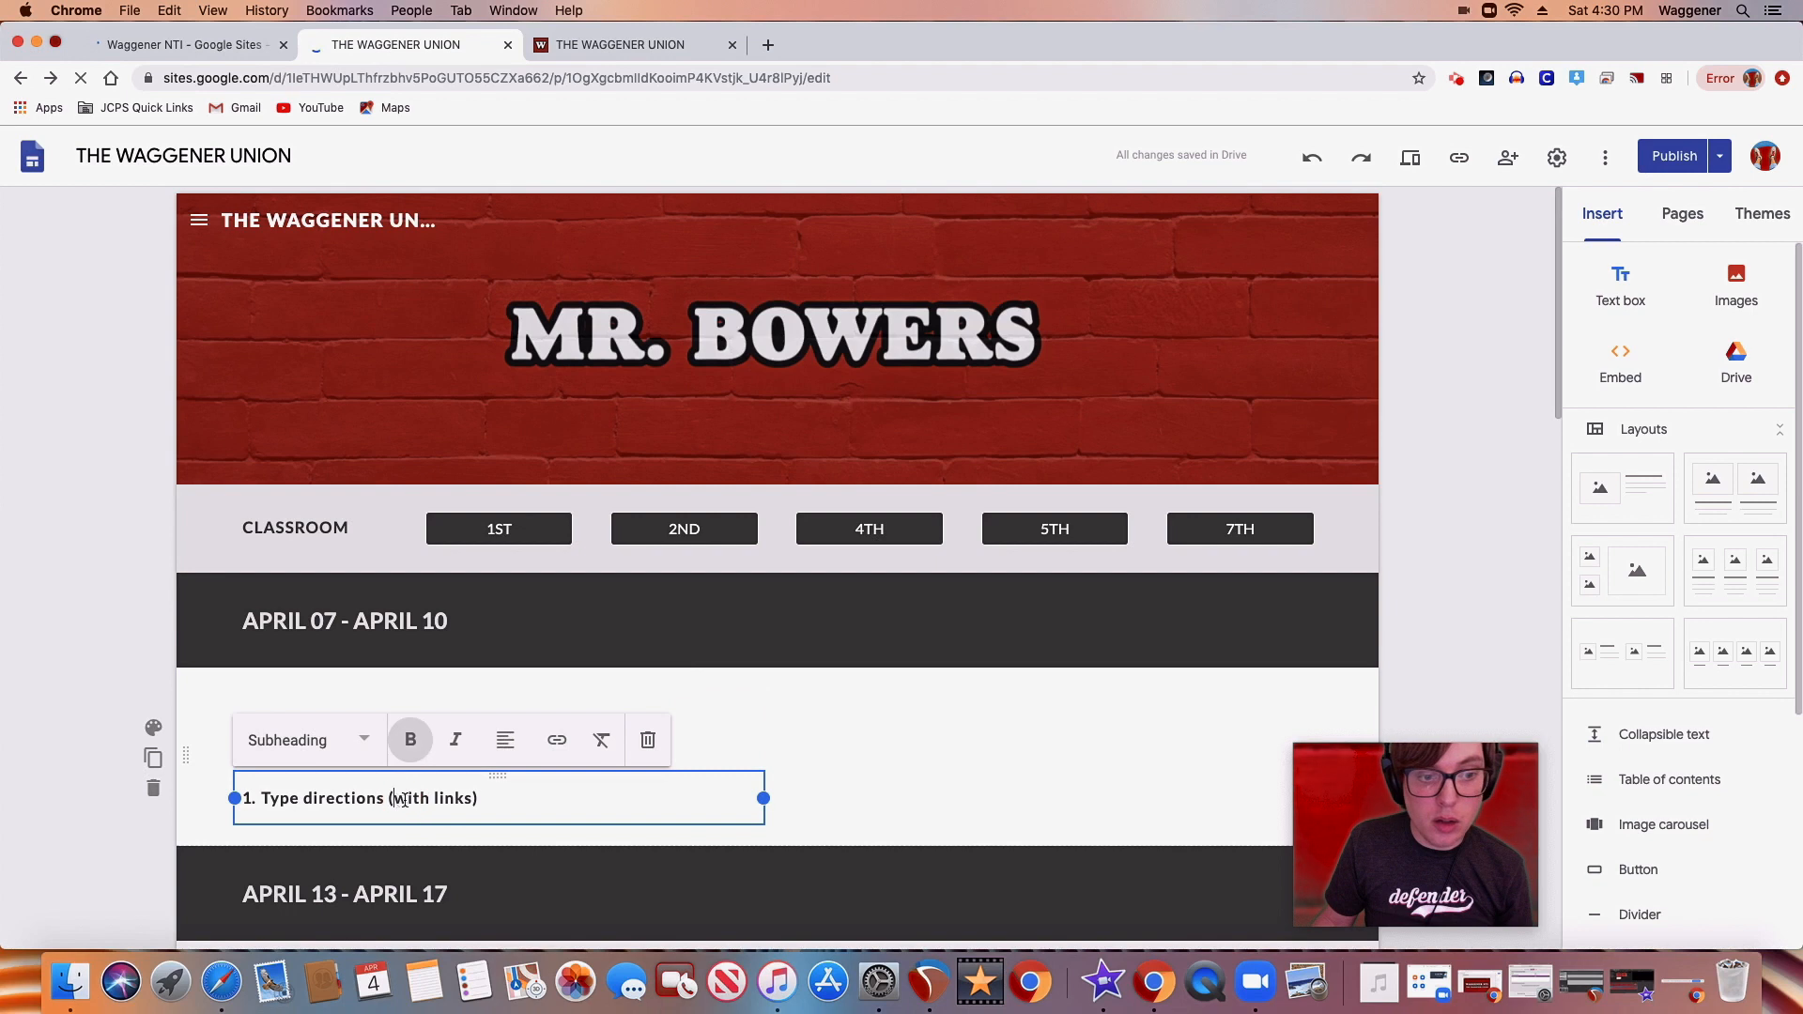
pyautogui.click(716, 744)
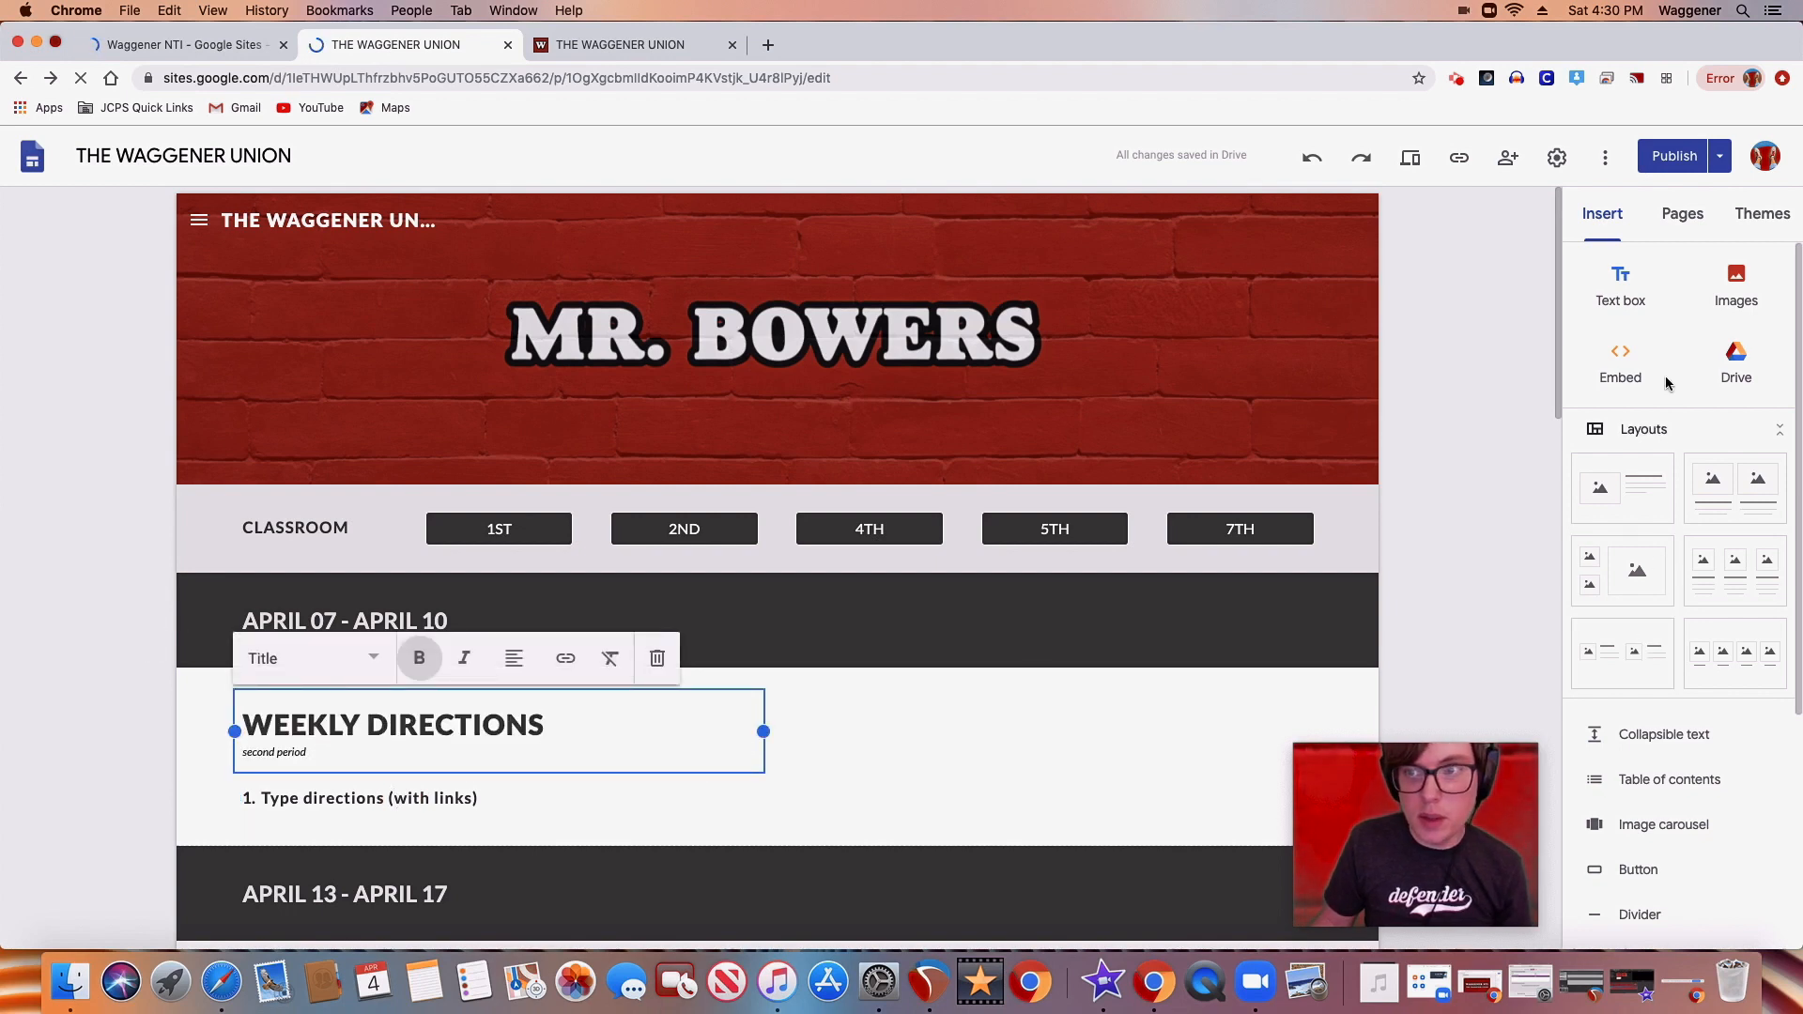
# Open the Examples page among the Teachers subpages in the editor and examine its sample class directions and embedded media
pyautogui.click(1670, 210)
pyautogui.scroll(-5, 1688, 628)
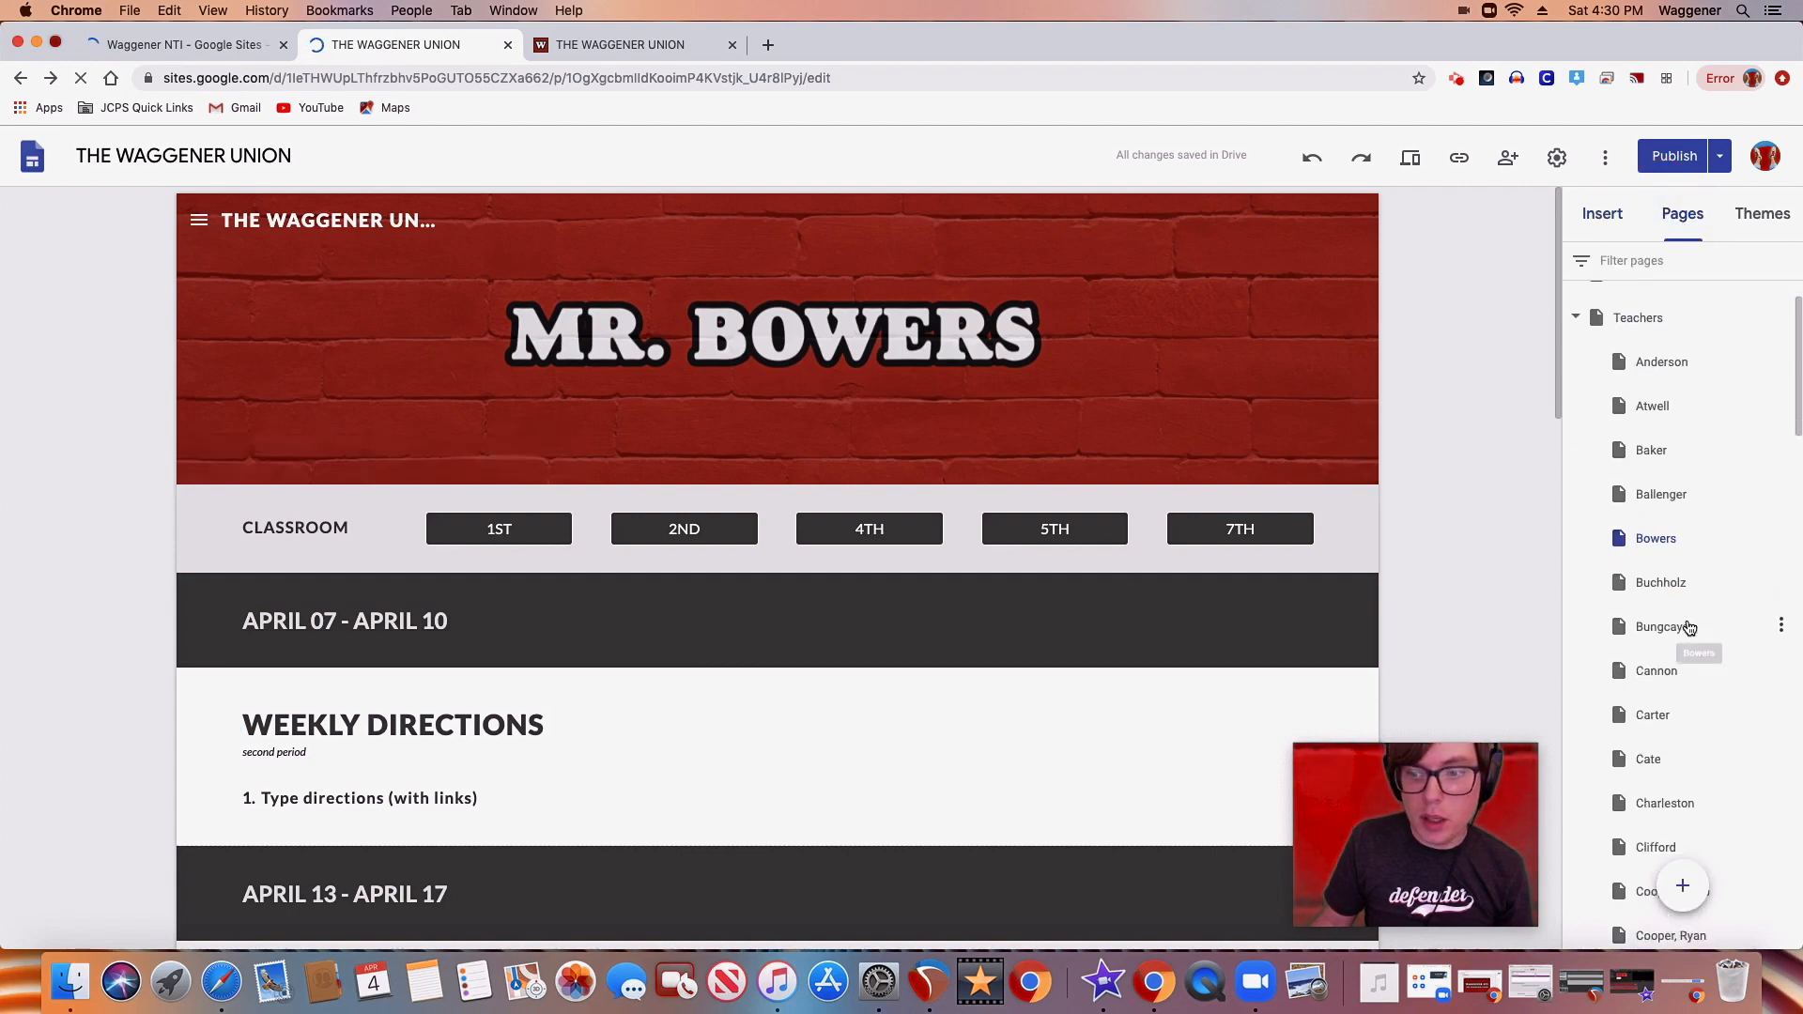
pyautogui.scroll(-5, 1688, 629)
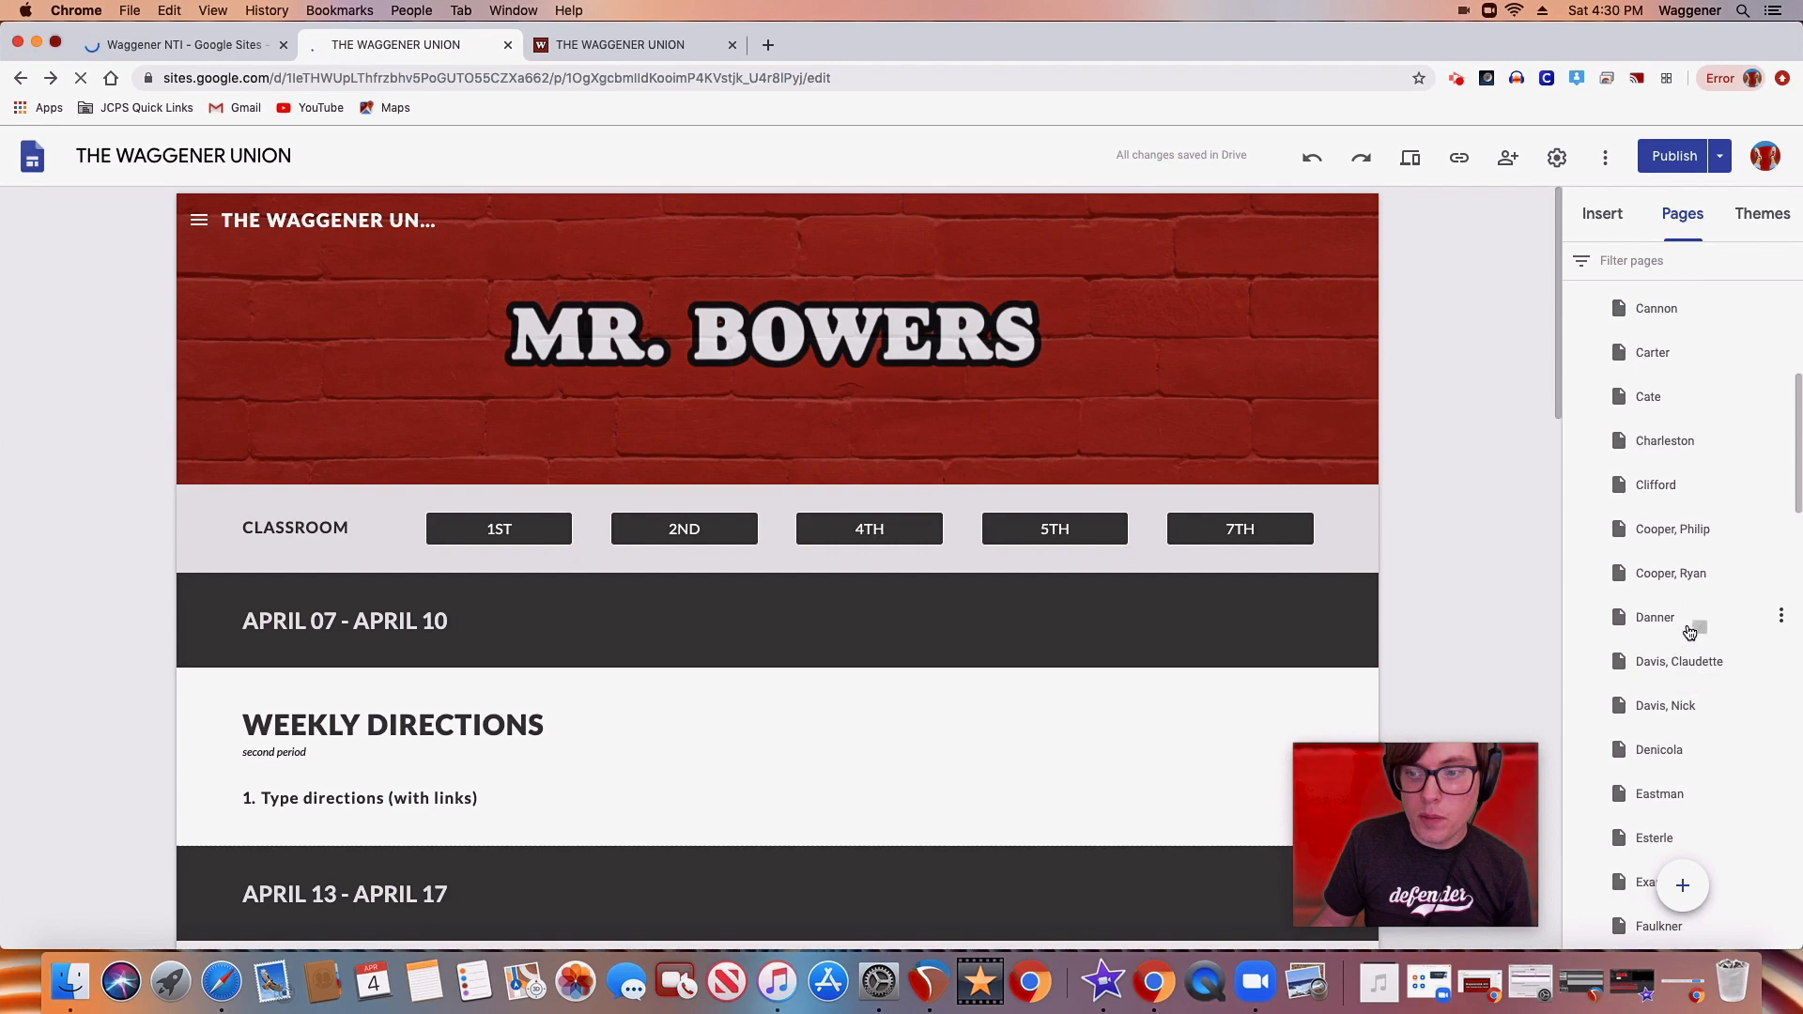
pyautogui.click(1644, 868)
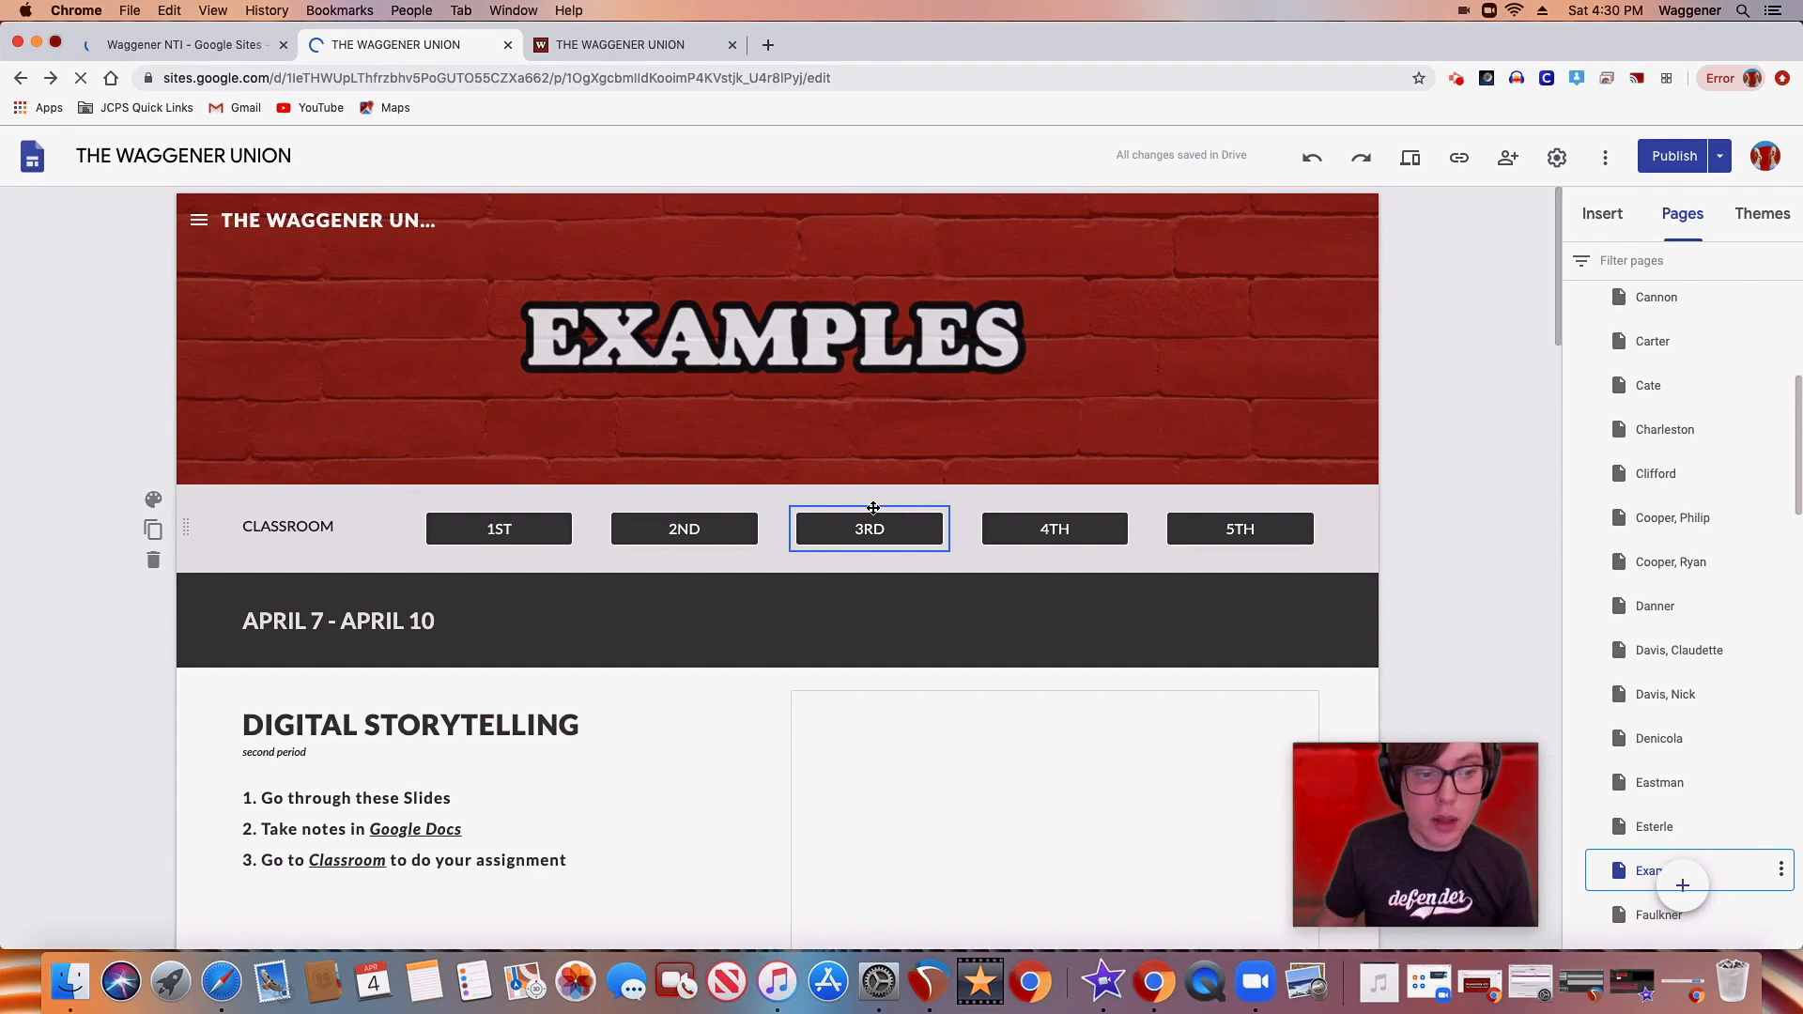
pyautogui.scroll(-1, 434, 794)
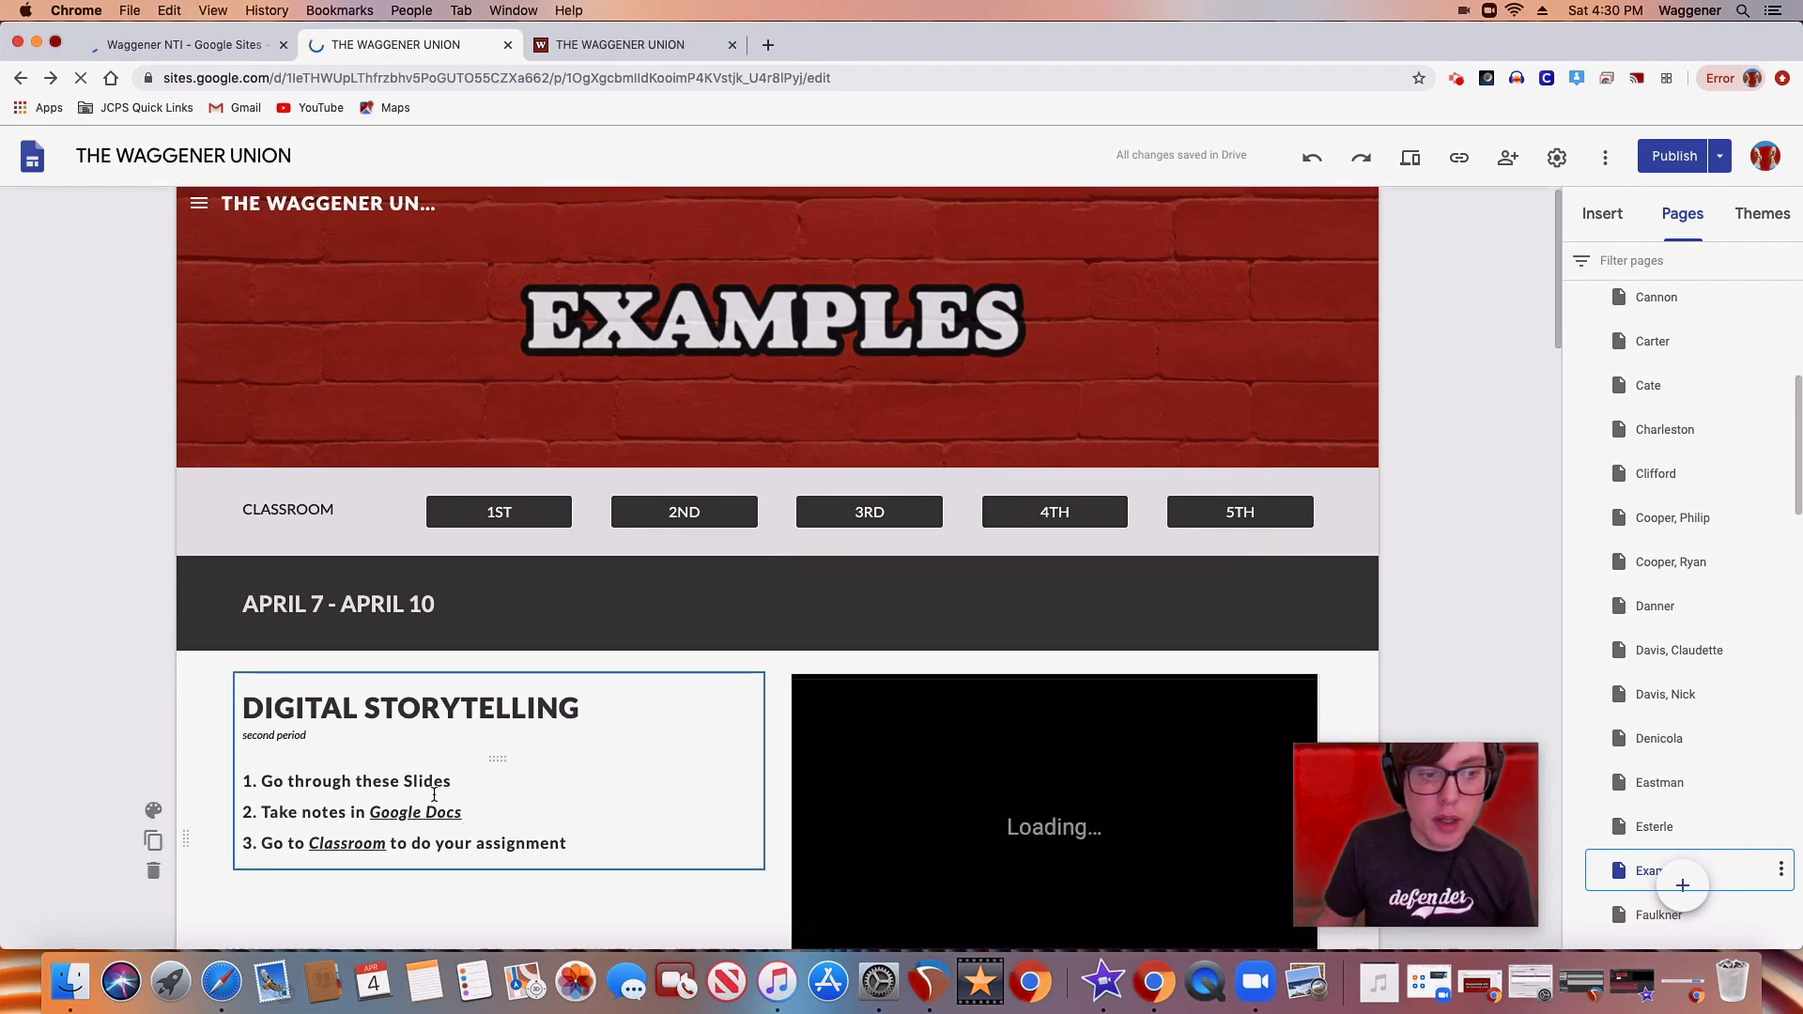
pyautogui.scroll(-2, 434, 795)
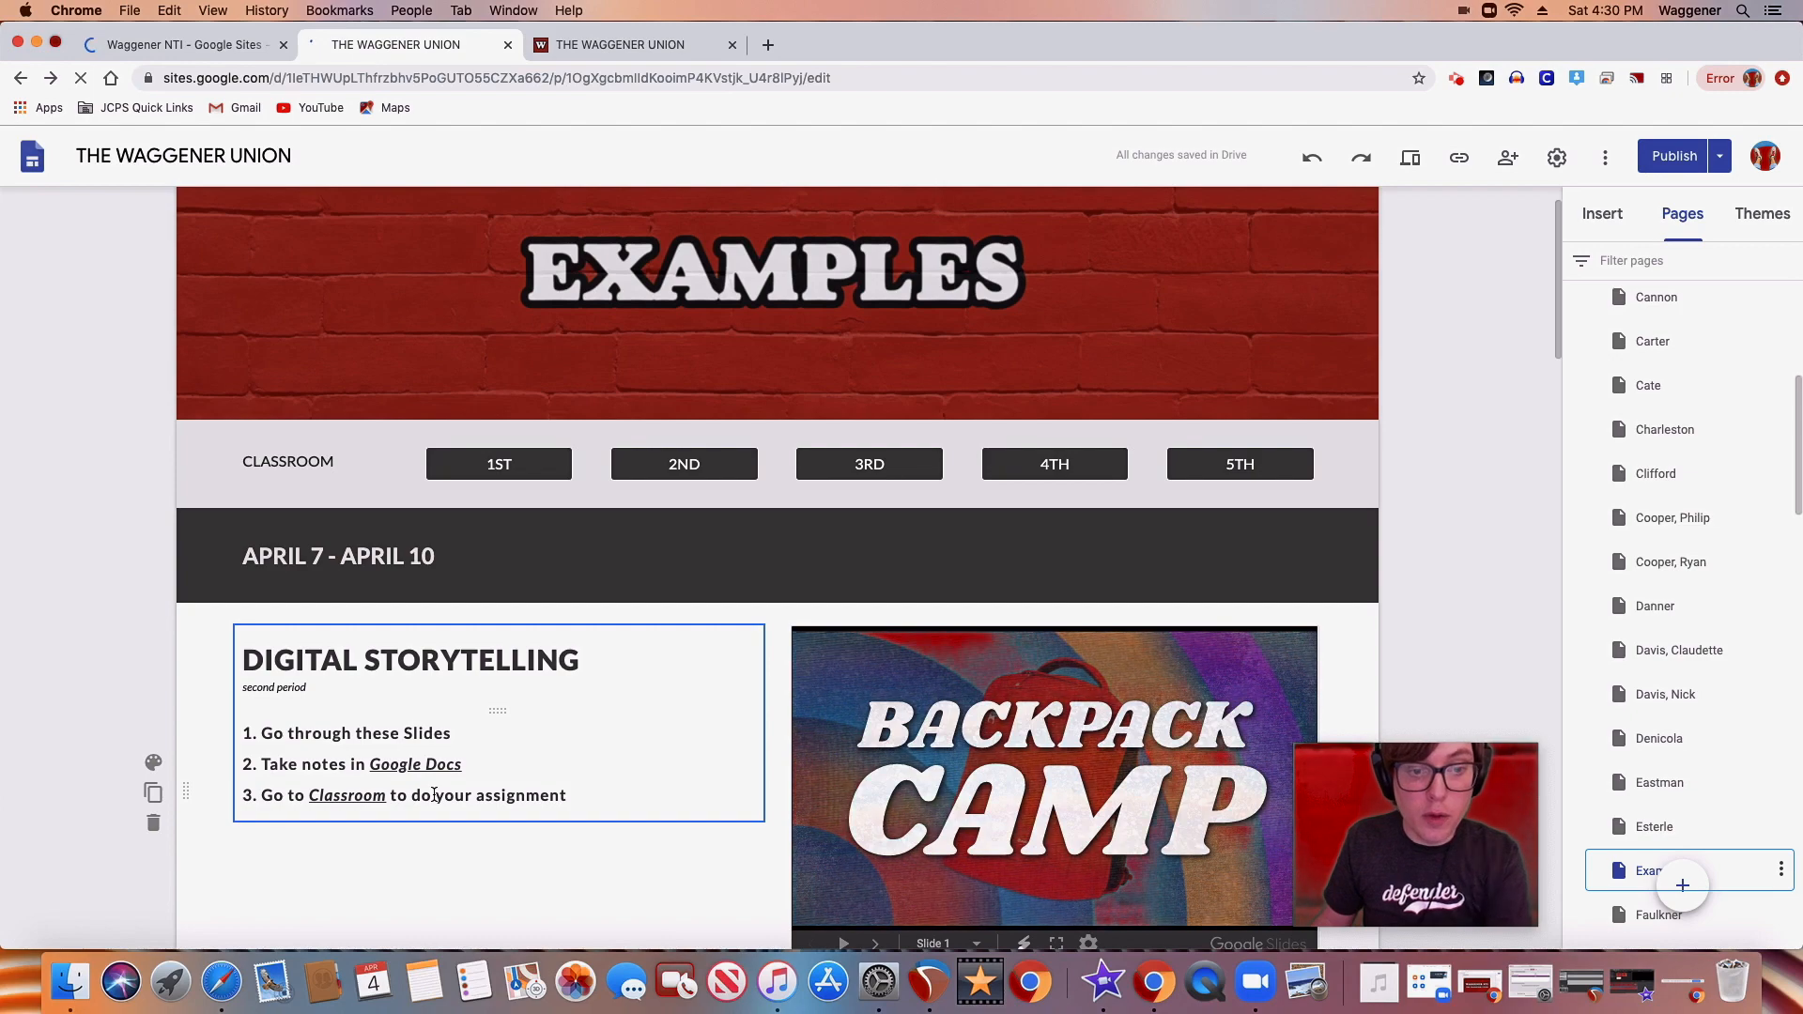
pyautogui.scroll(-2, 451, 789)
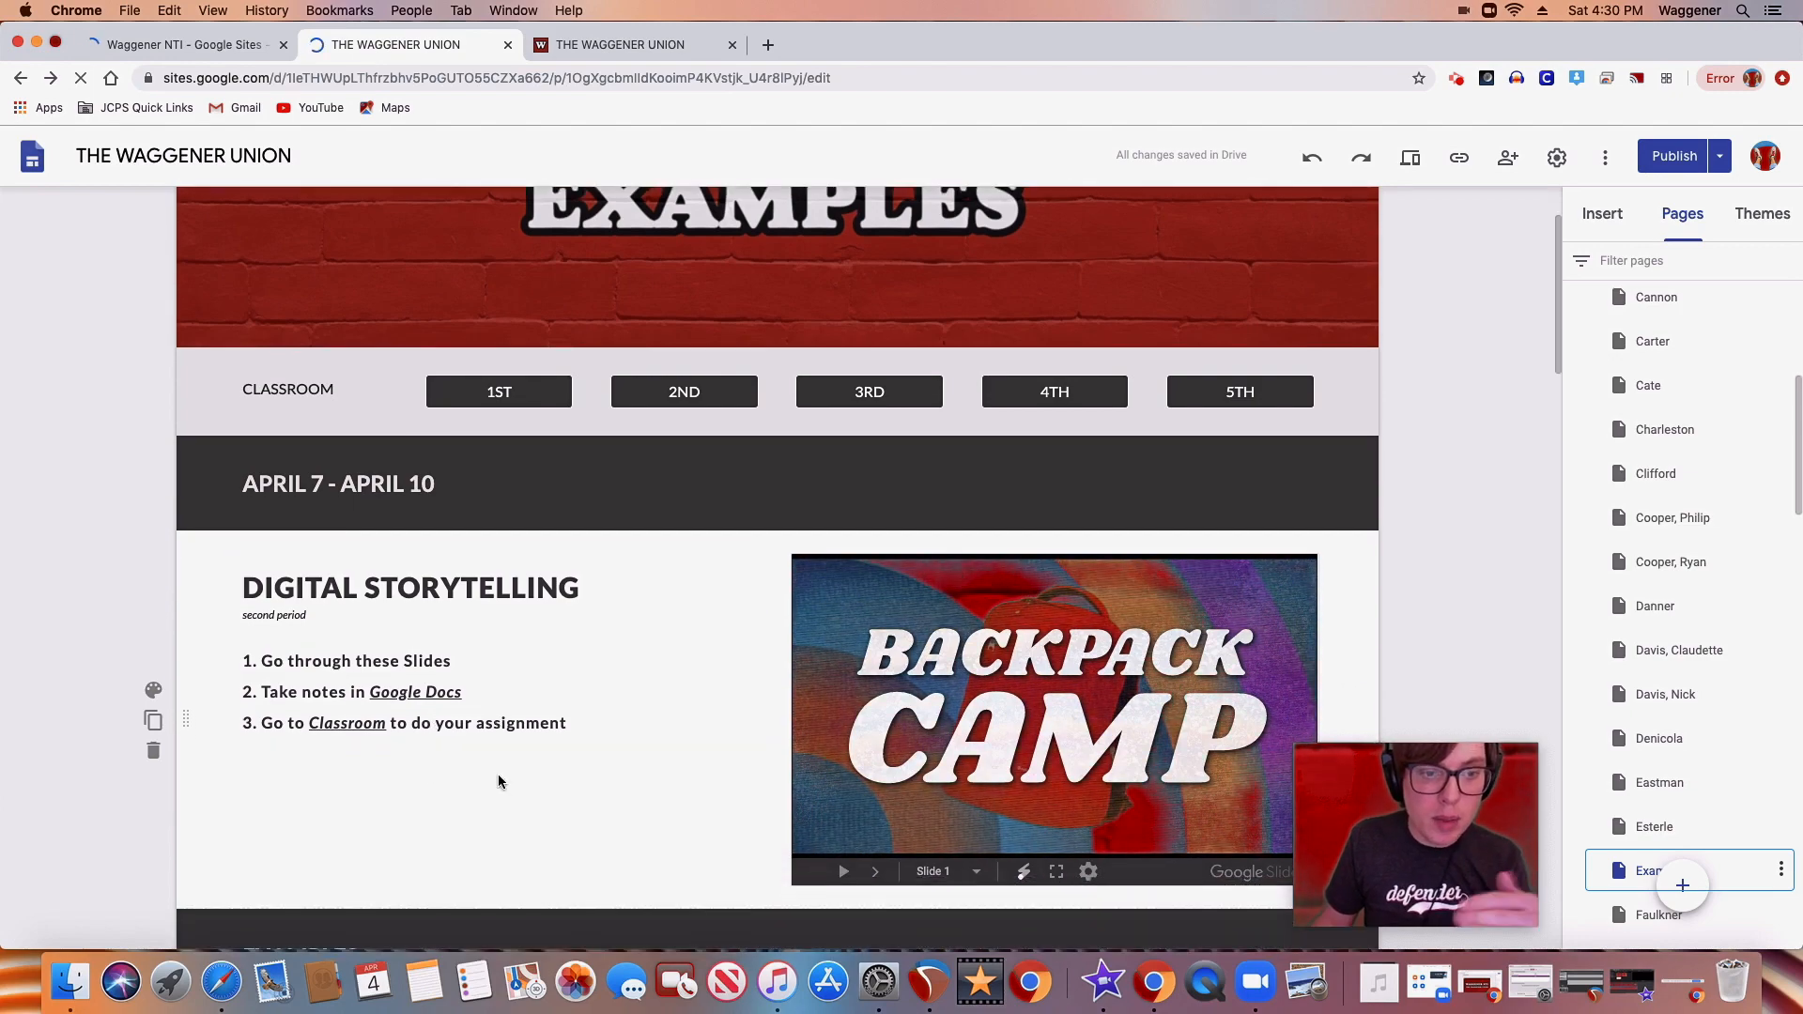
pyautogui.scroll(-8, 497, 774)
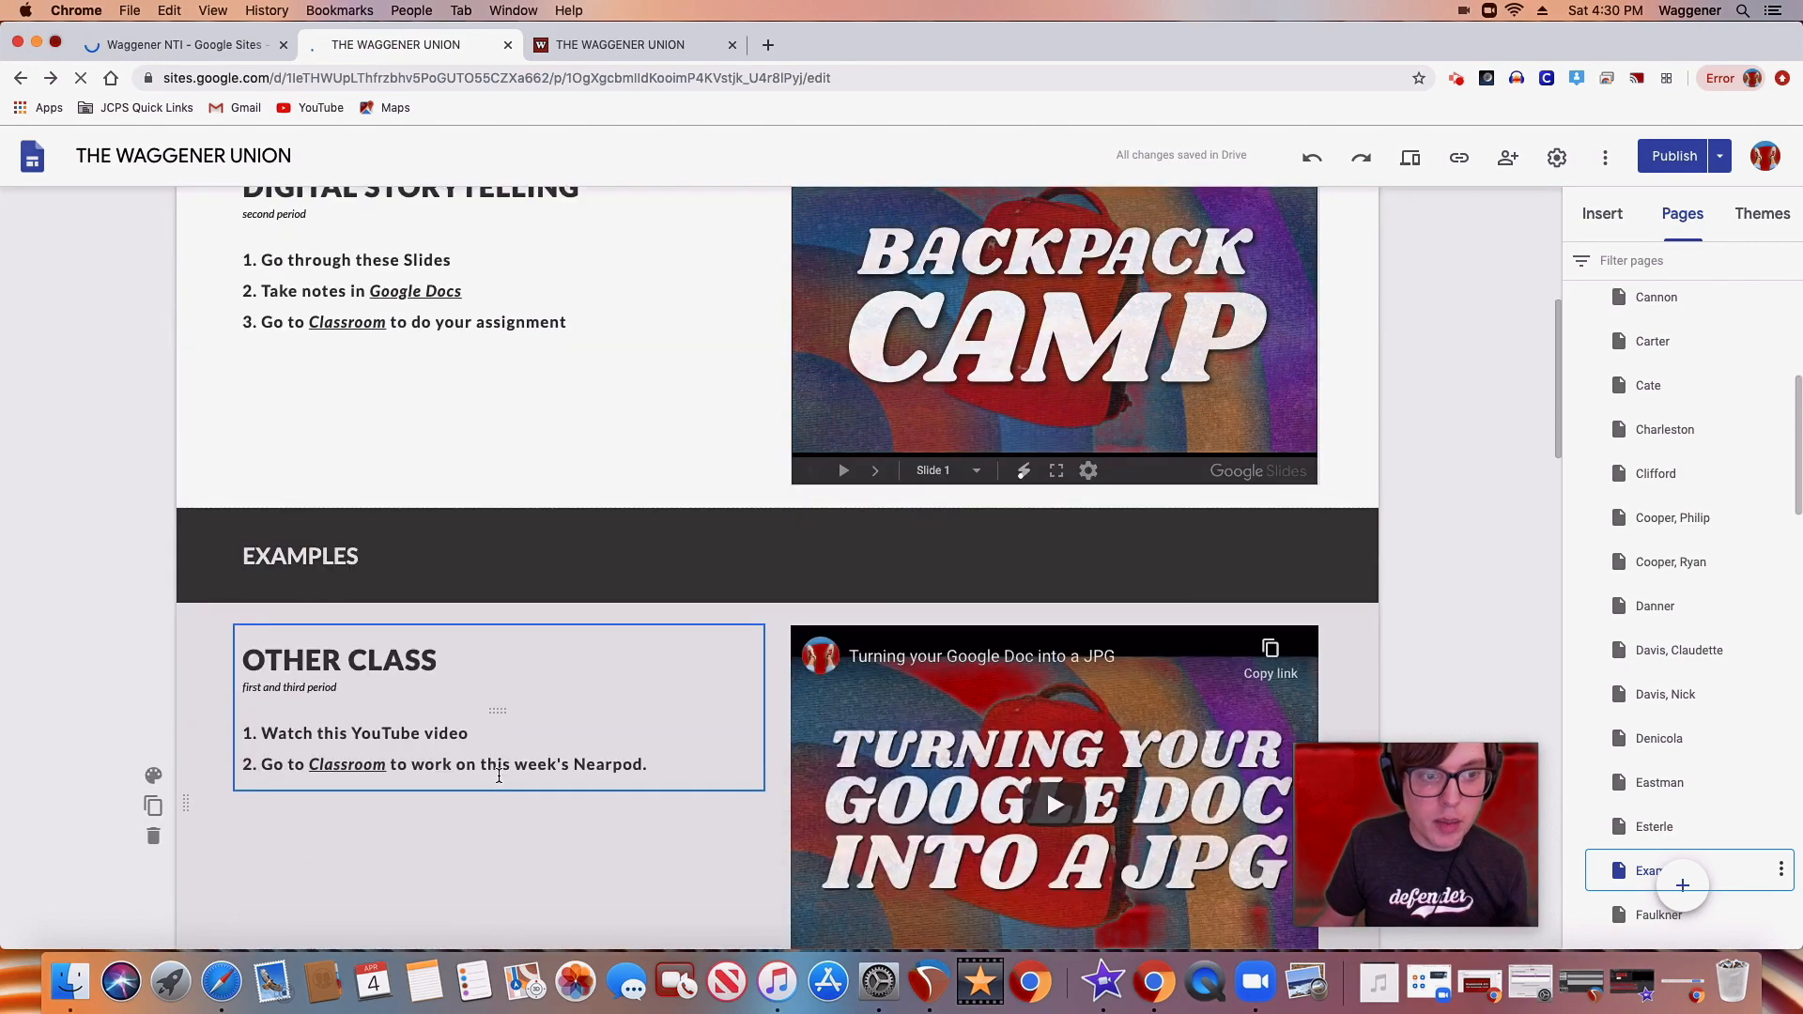
pyautogui.scroll(-4, 498, 776)
pyautogui.scroll(-2, 470, 673)
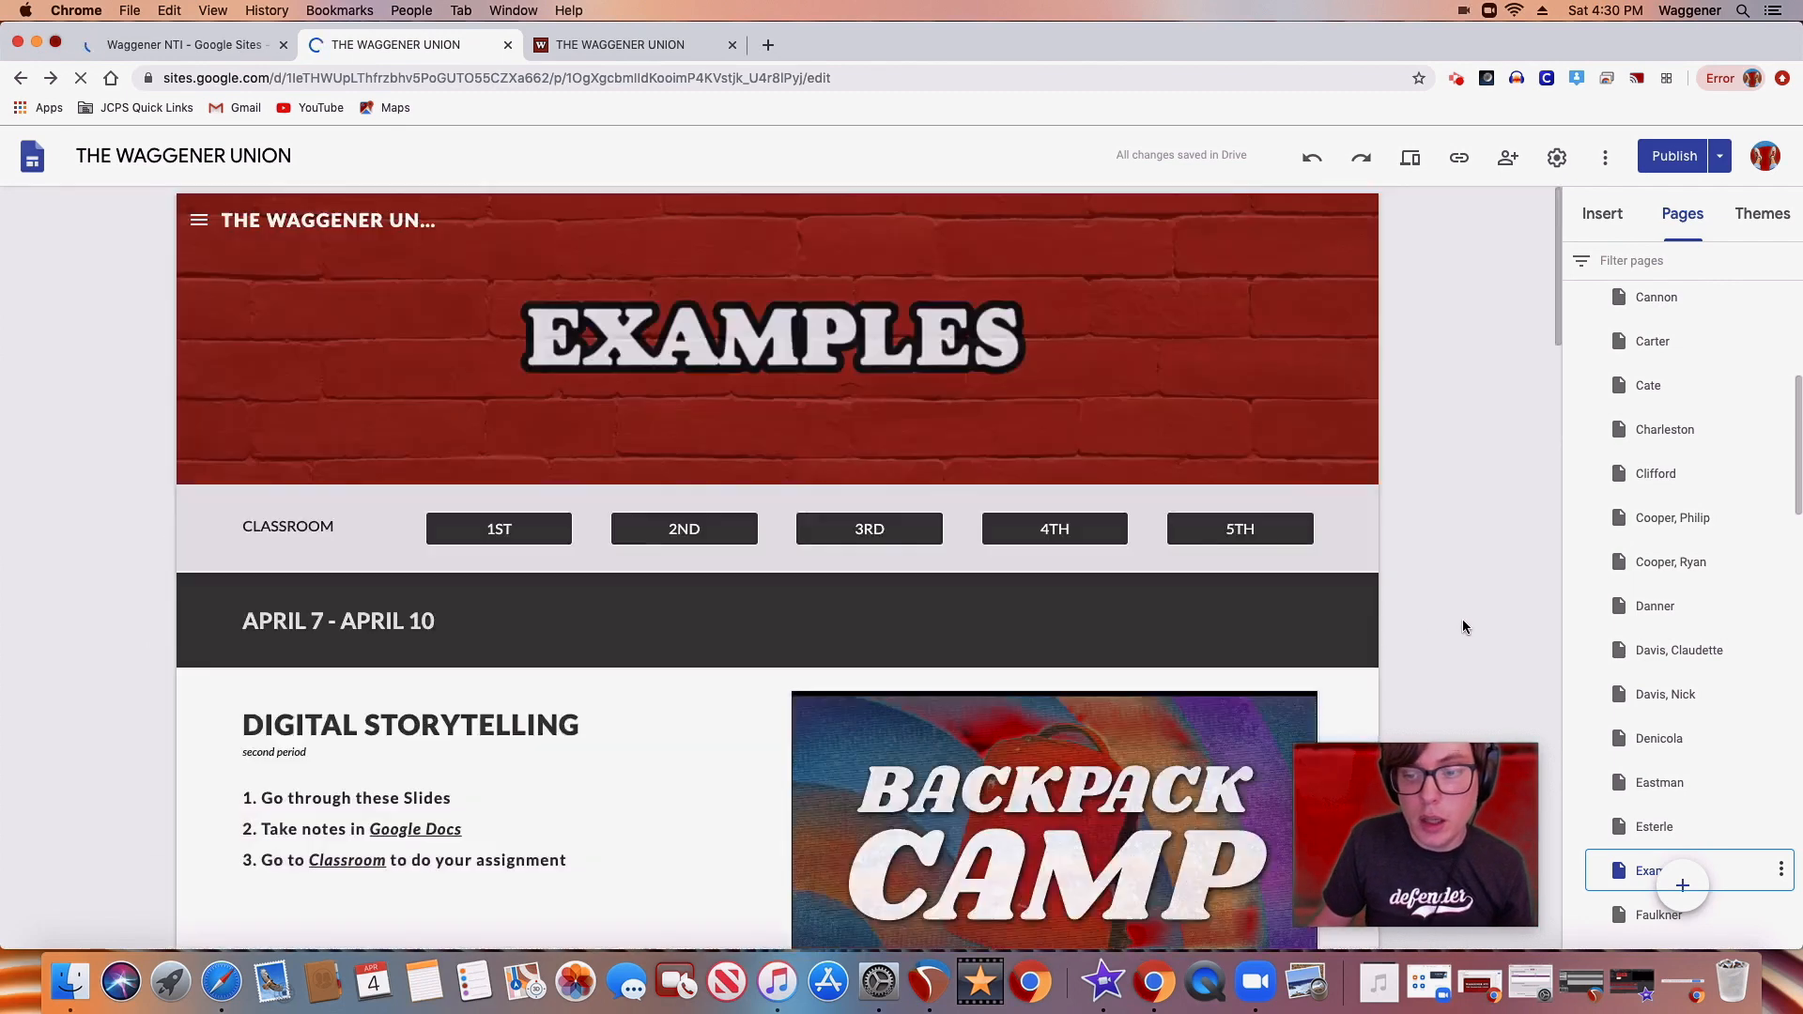
# Reopen the fifth listed teacher's page, select its 1ST and 2ND classroom buttons and recheck the insert slide before returning to the editor
pyautogui.scroll(5, 1662, 423)
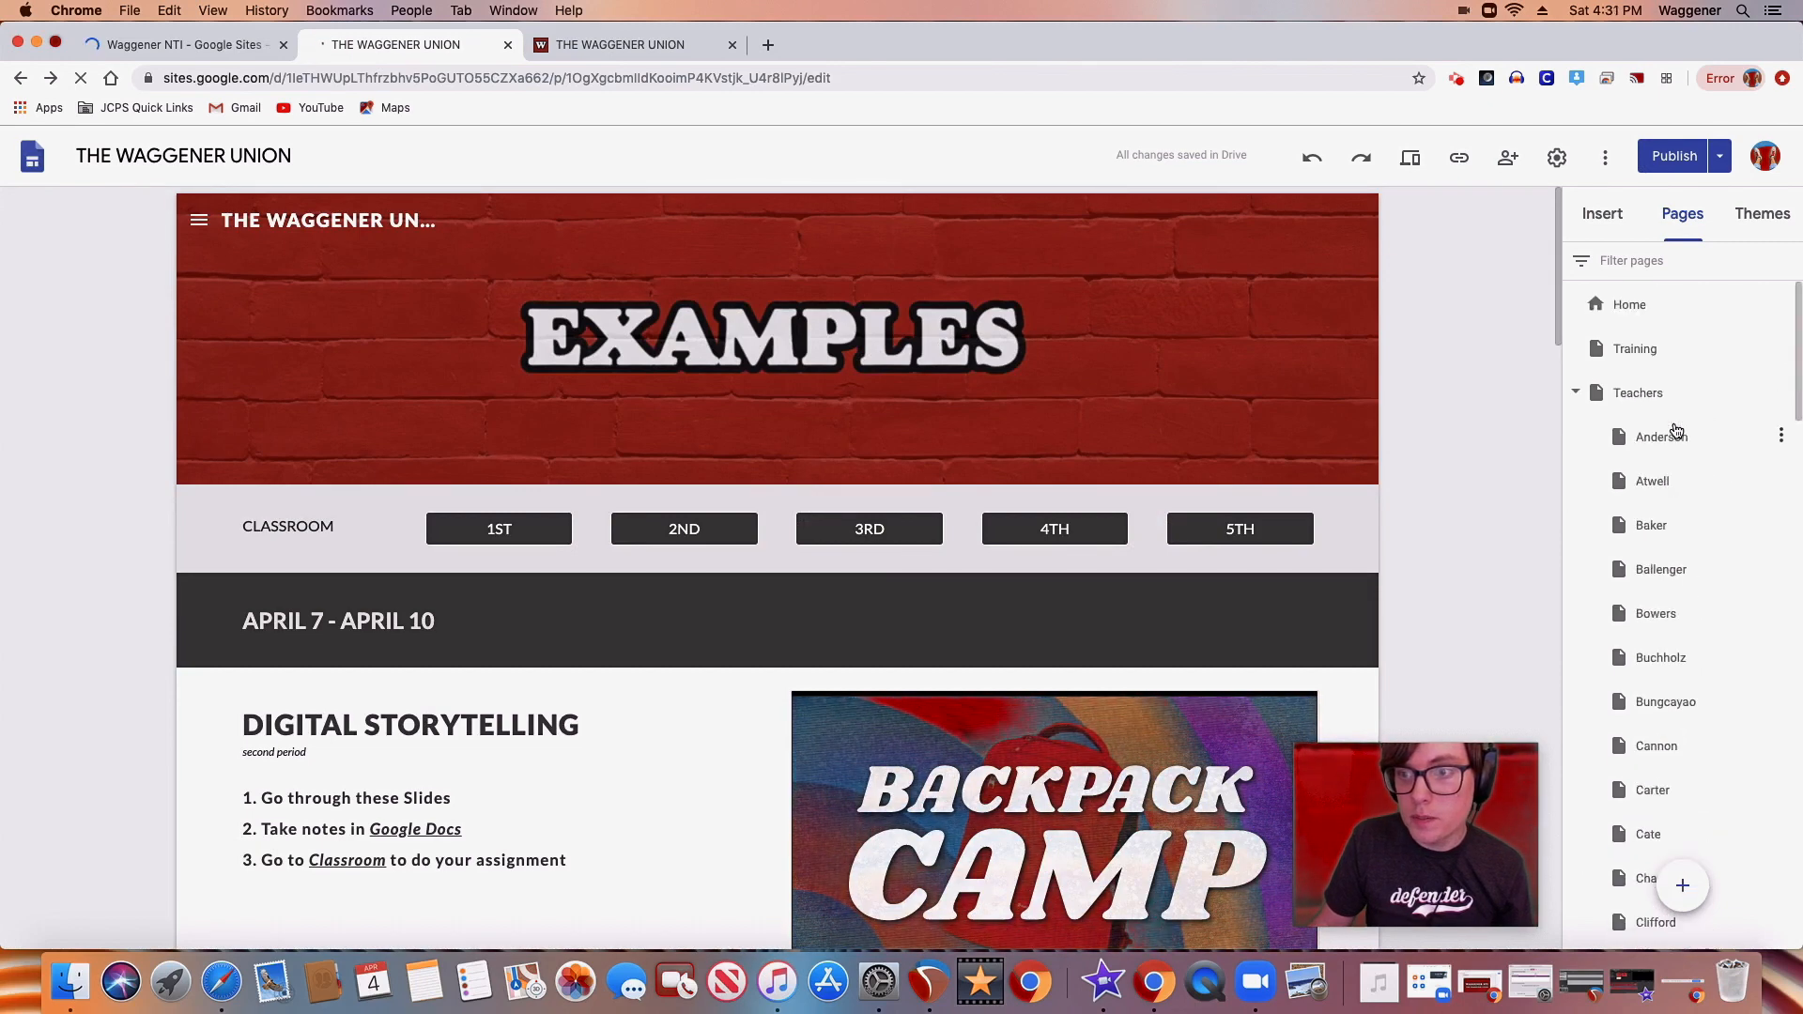
pyautogui.click(1656, 613)
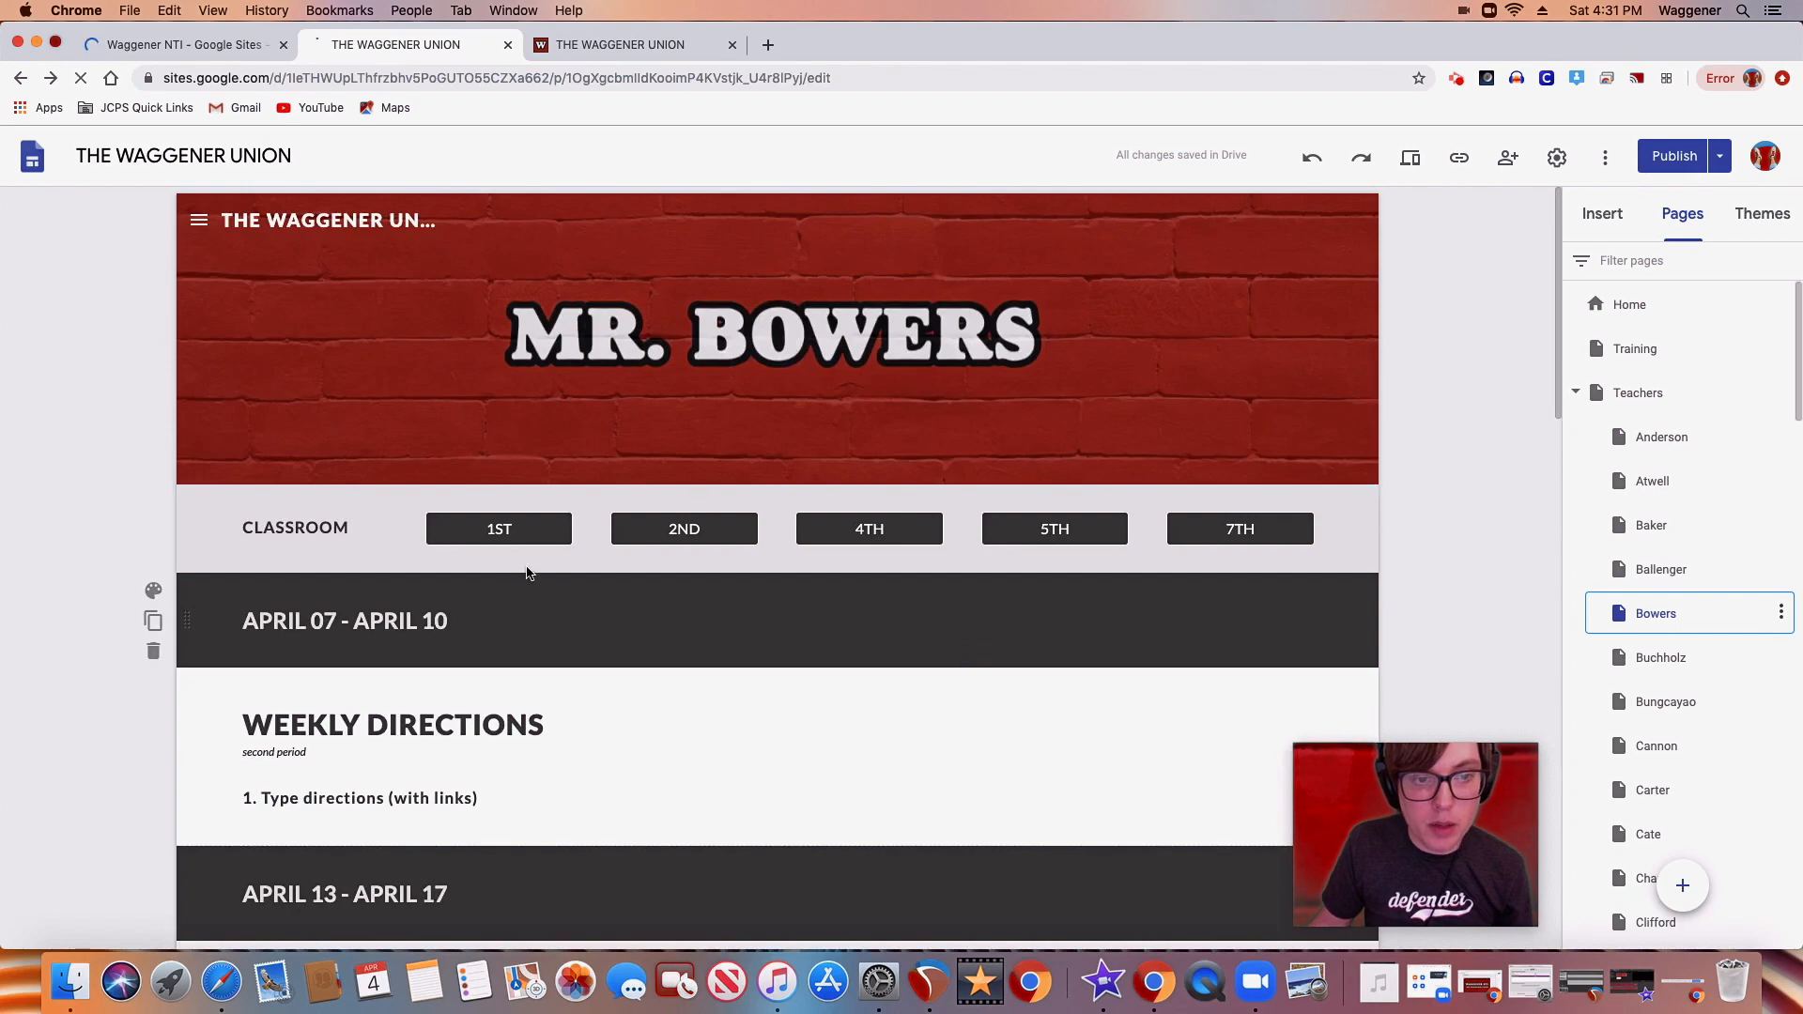
pyautogui.click(515, 540)
pyautogui.click(684, 529)
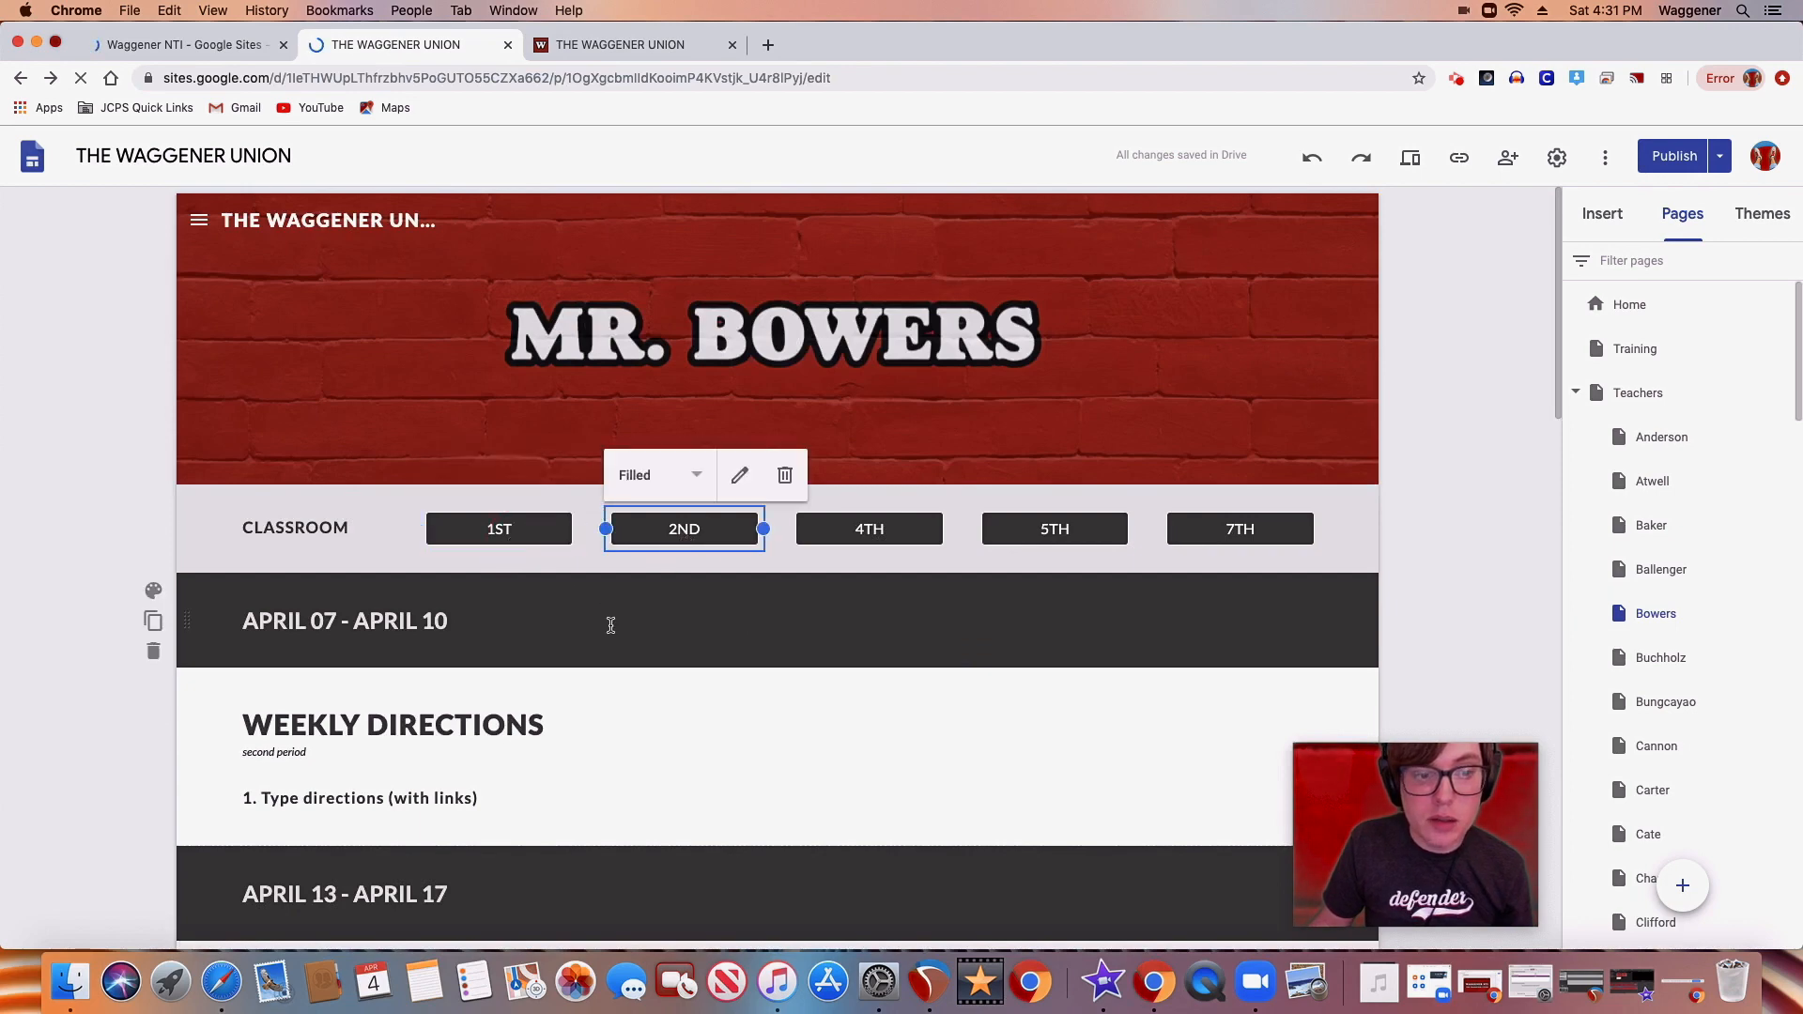
pyautogui.click(255, 47)
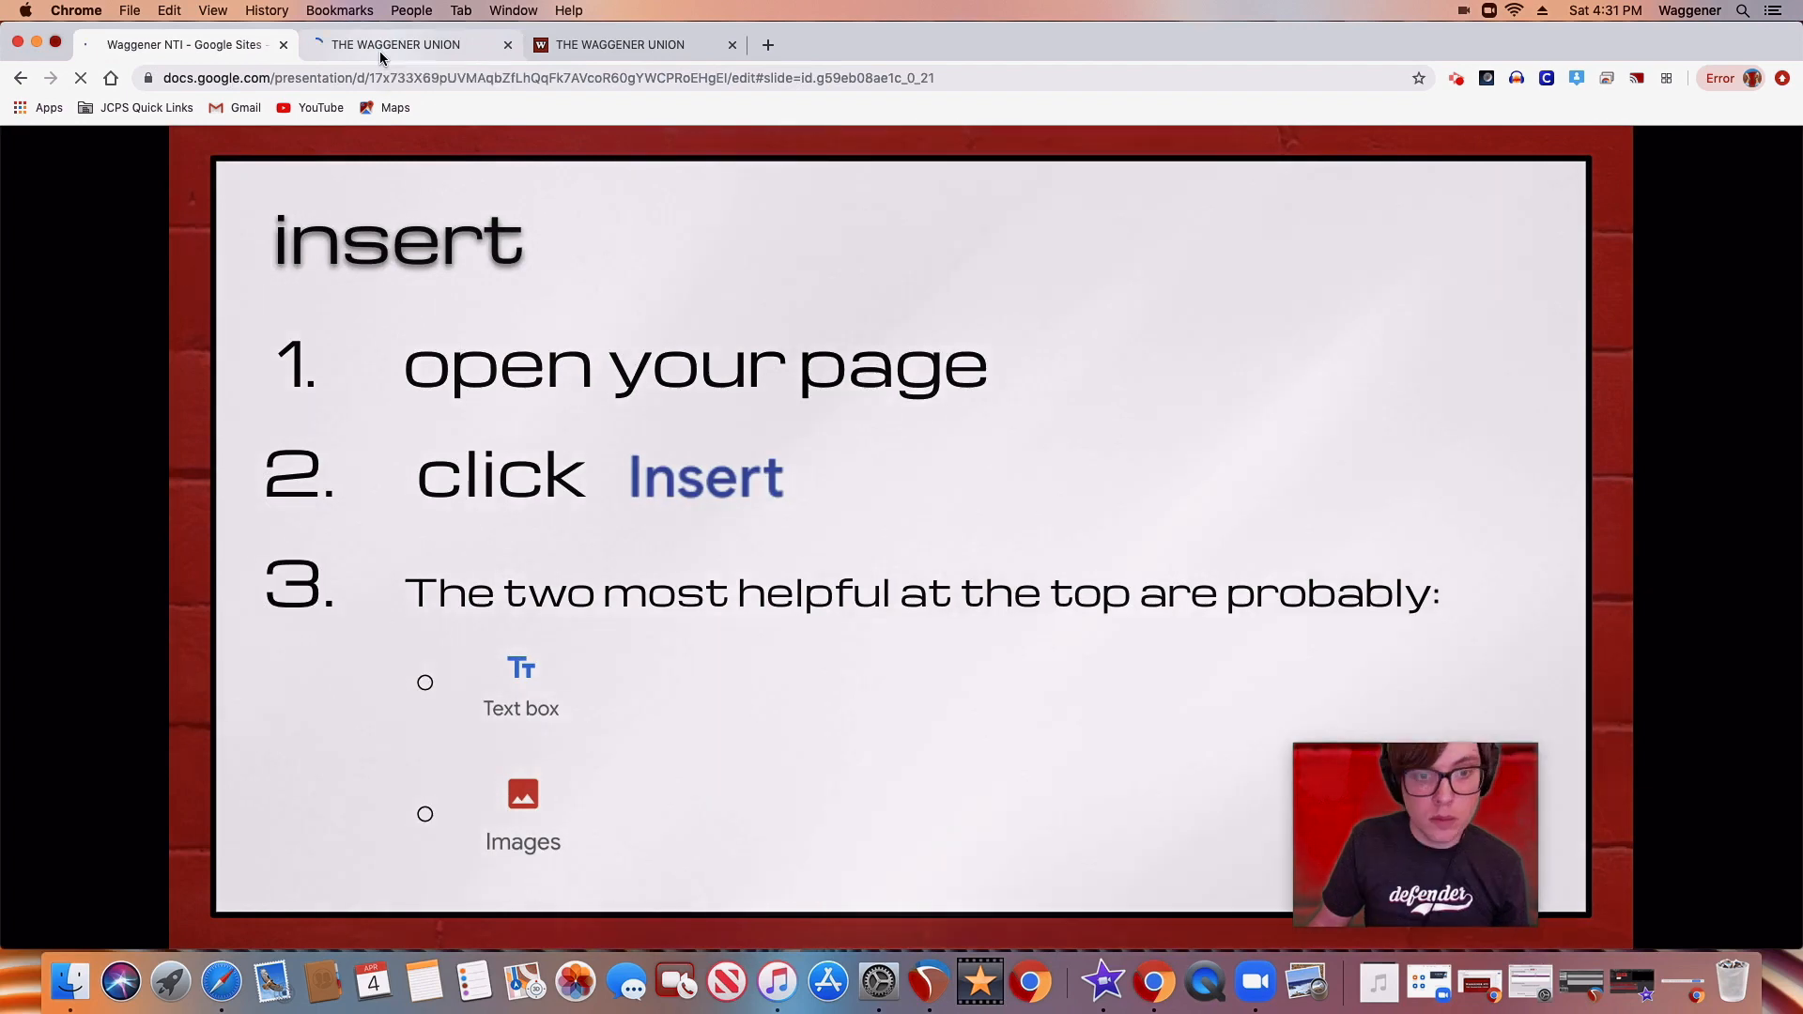
pyautogui.click(379, 47)
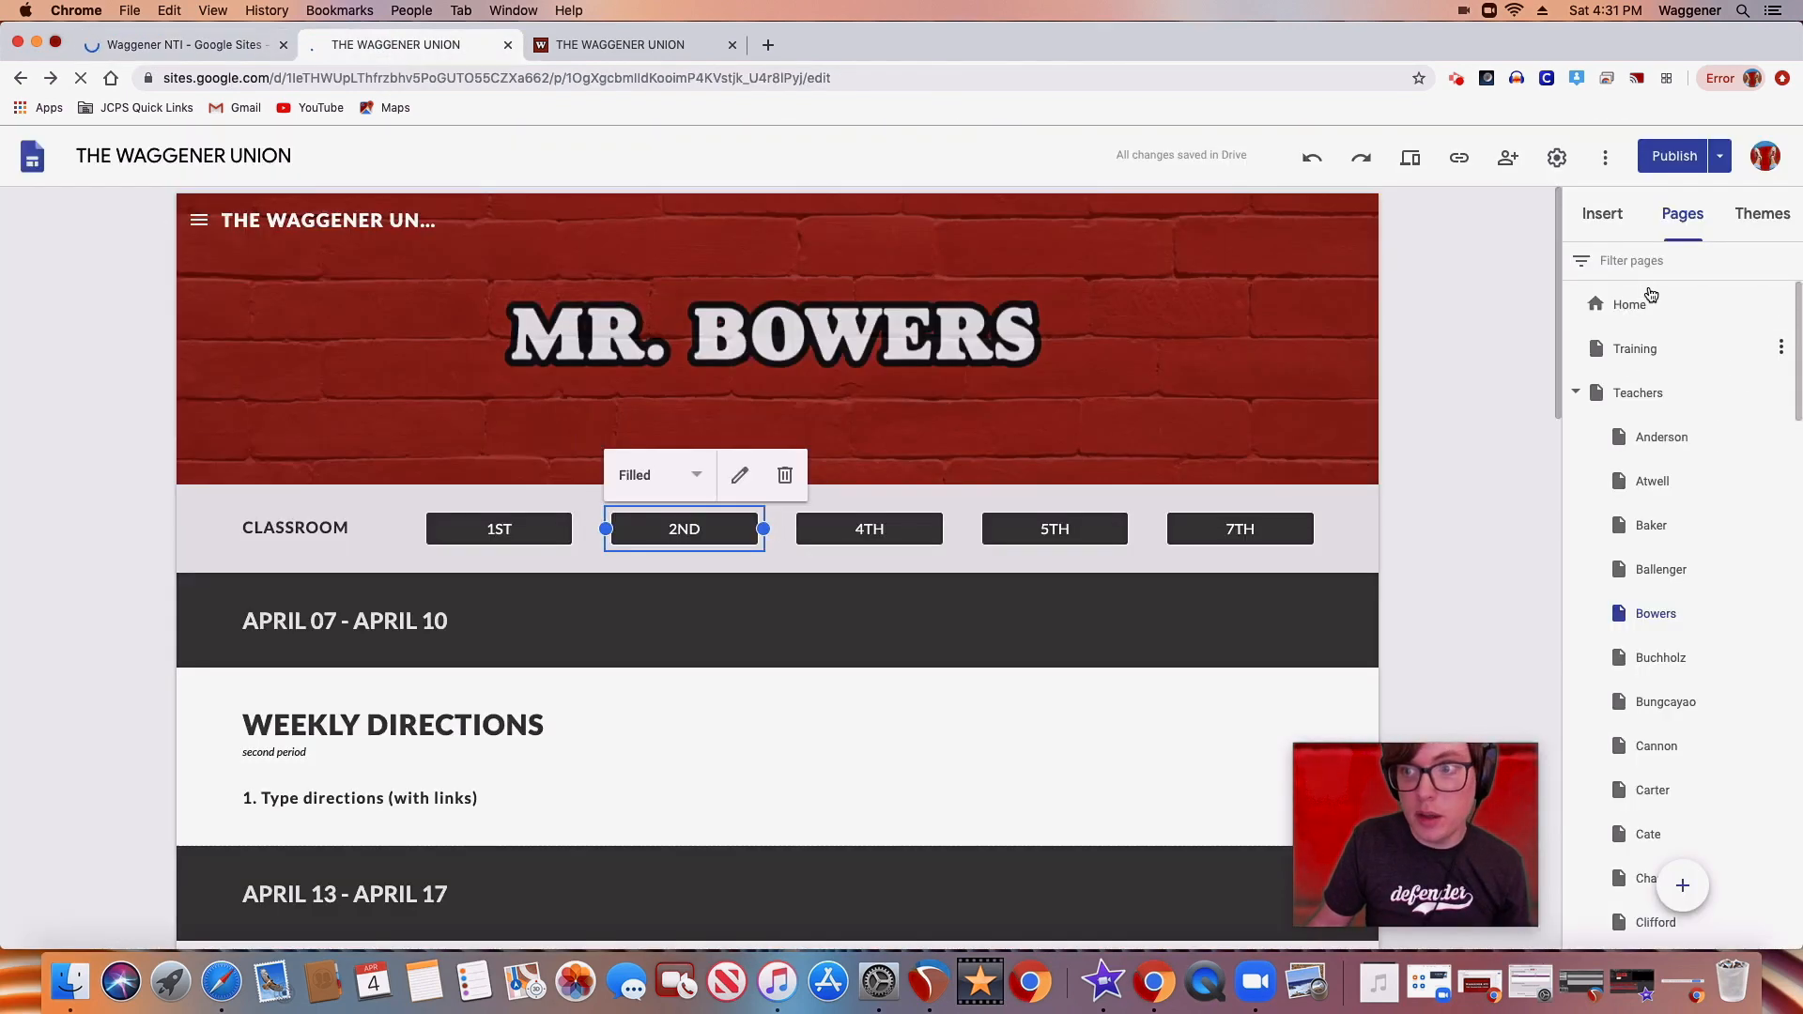
# Insert a text box and place it beside the WEEKLY DIRECTIONS text under APRIL 07 - APRIL 10
pyautogui.click(1602, 216)
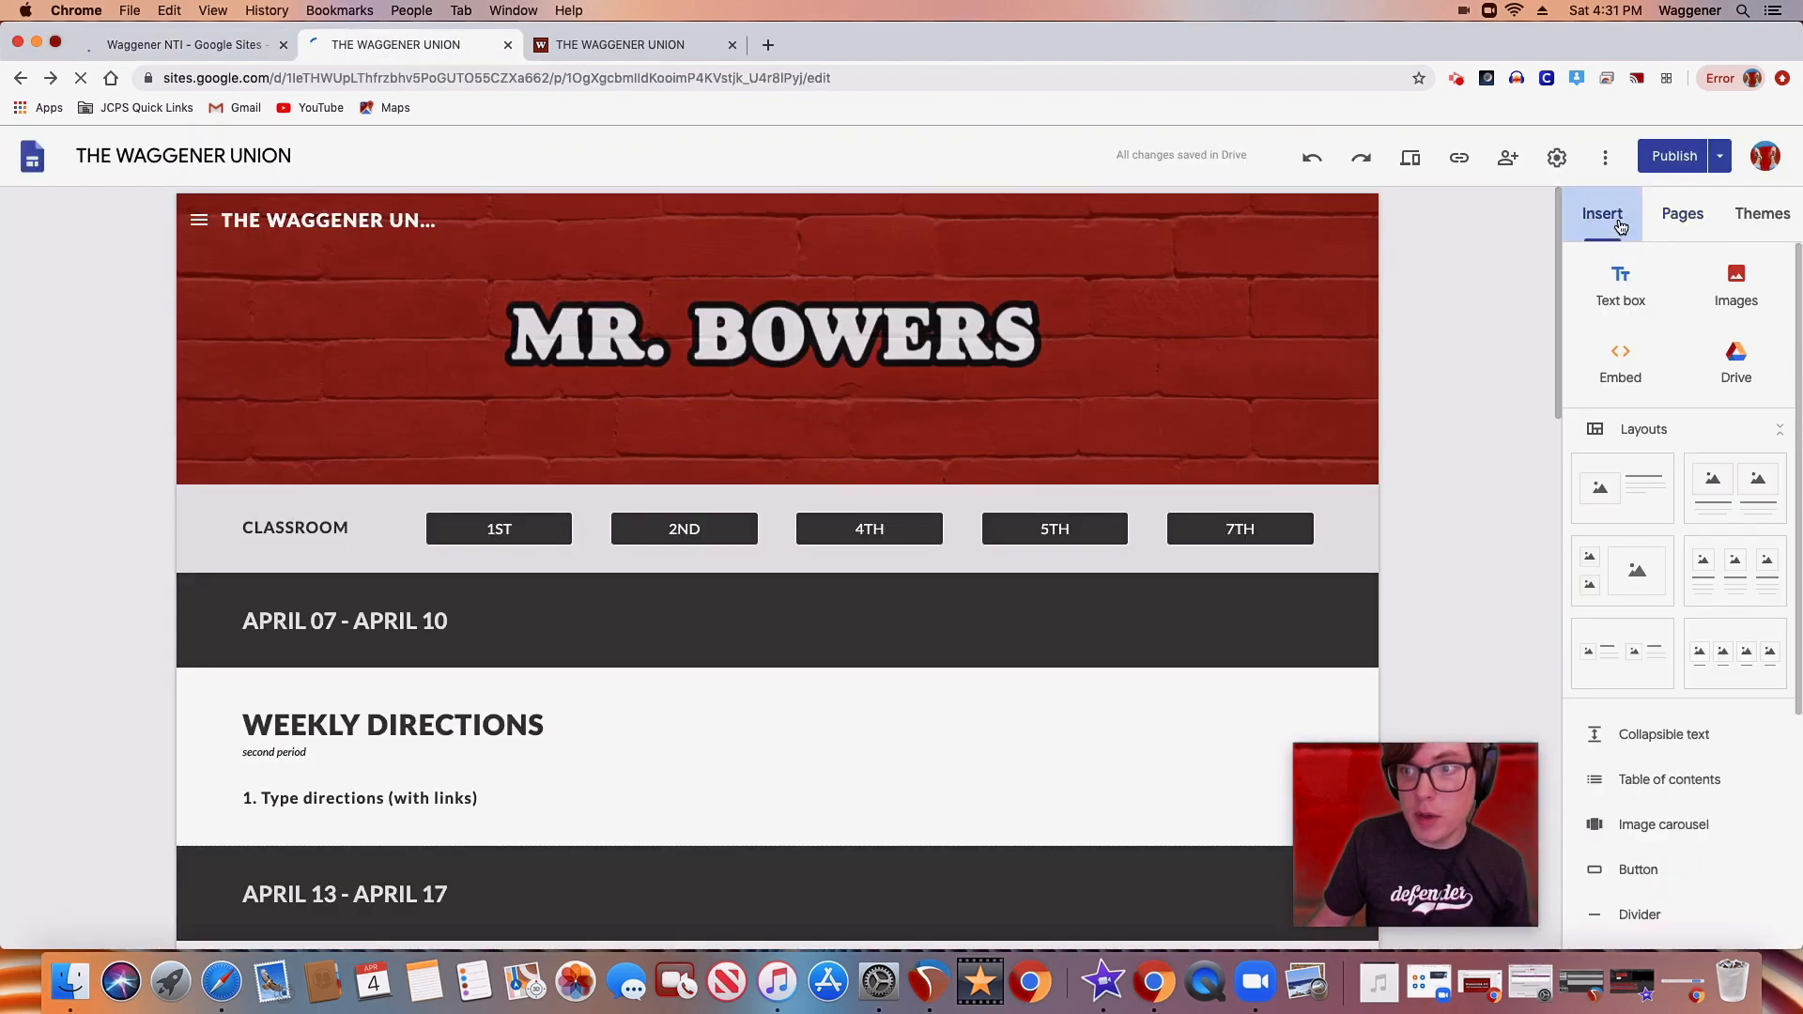
pyautogui.click(1621, 282)
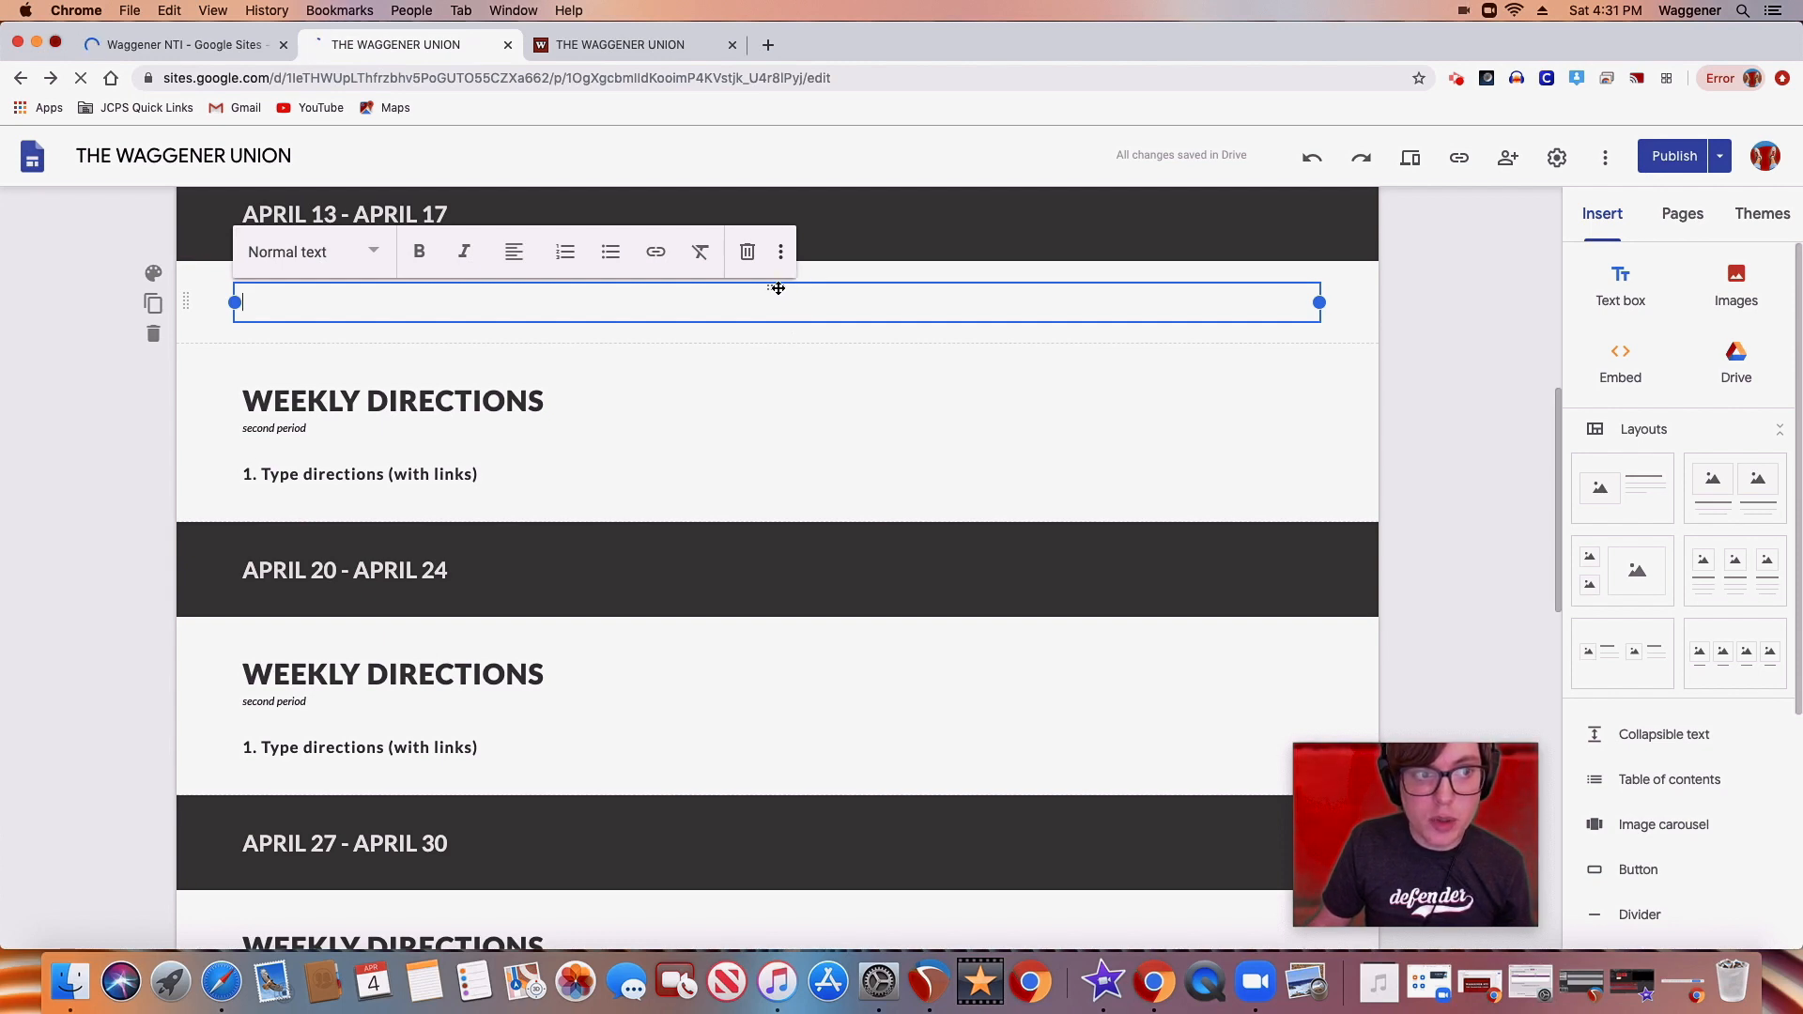
pyautogui.click(775, 289)
pyautogui.moveTo(791, 269); pyautogui.dragTo(850, 375)
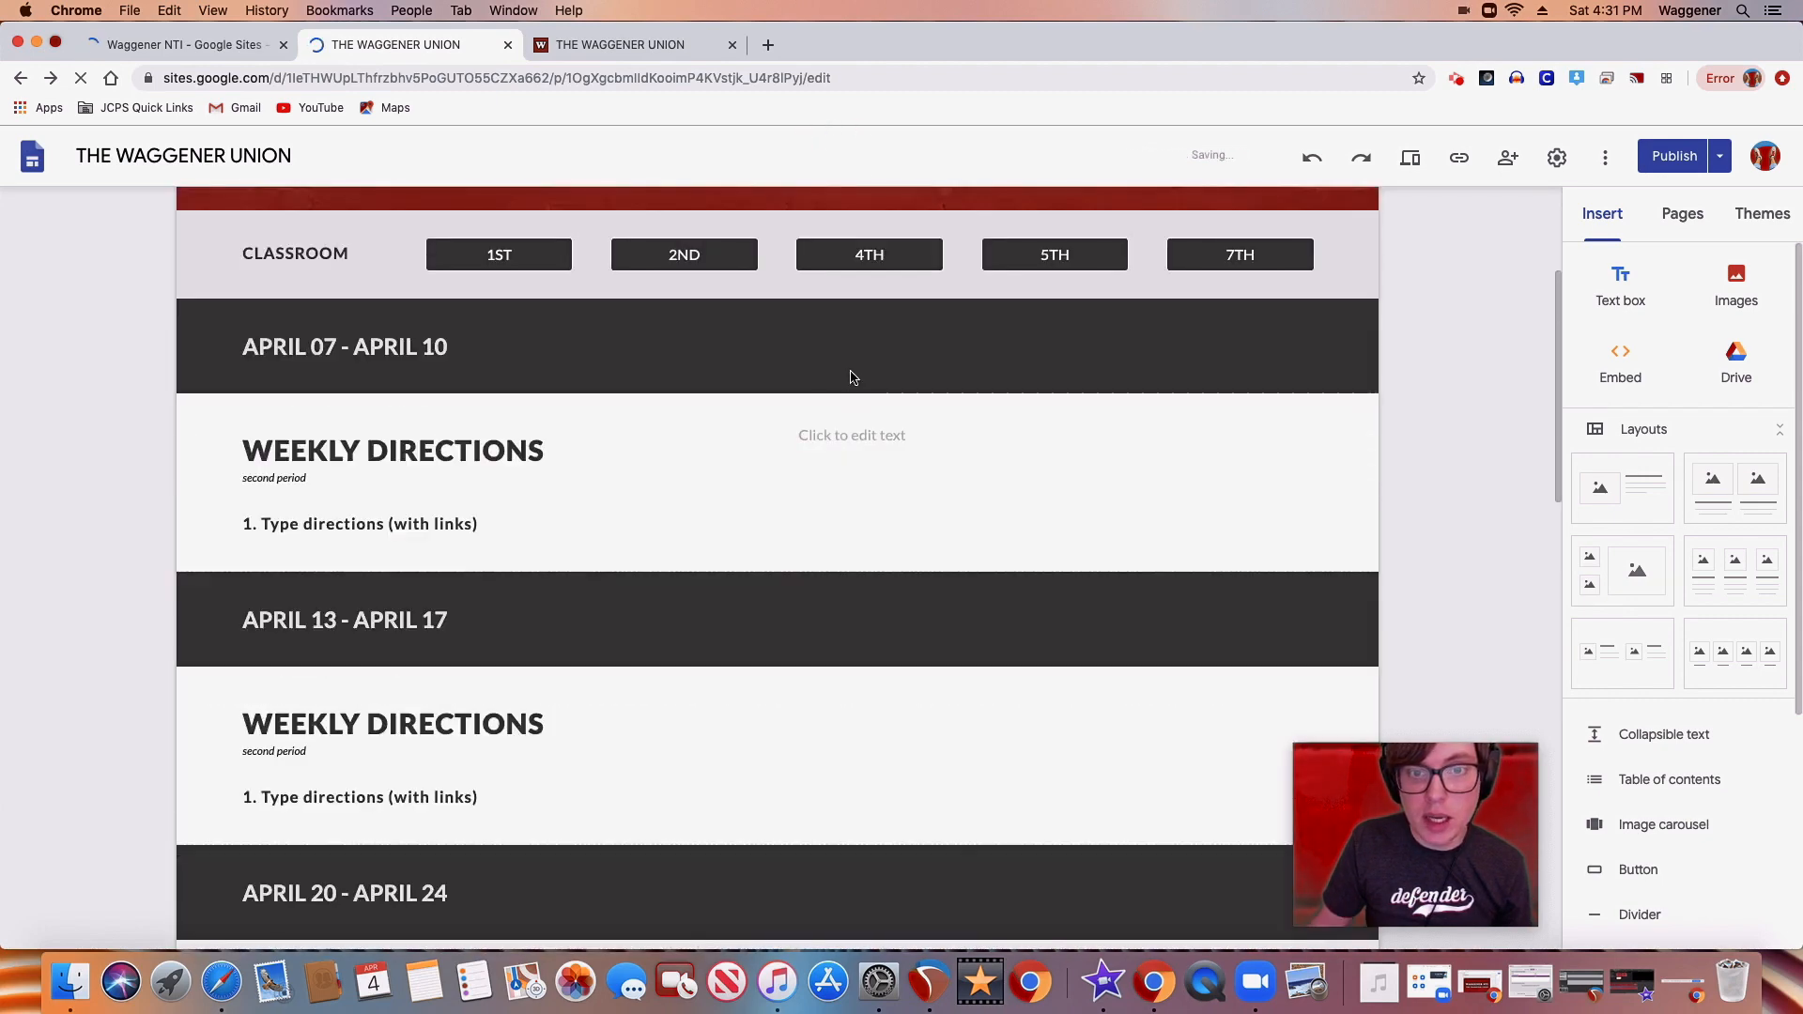
pyautogui.click(857, 441)
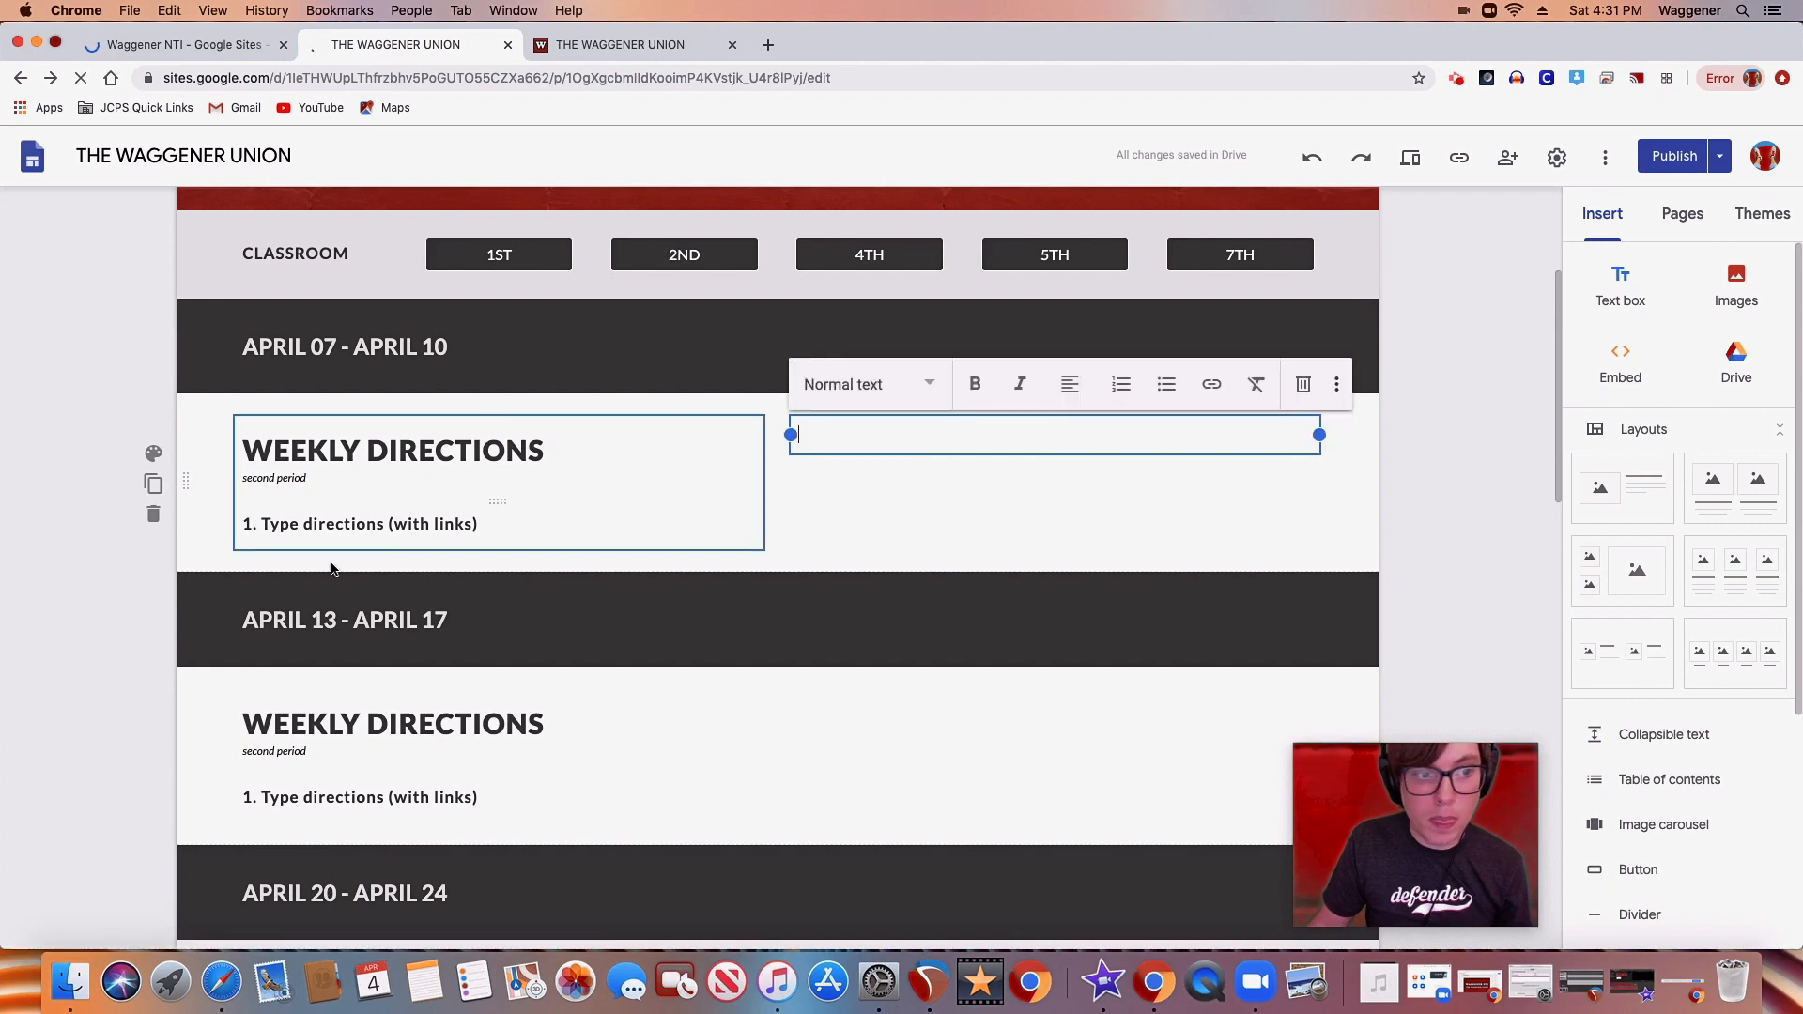
# Move the text box into its own section below APRIL 13 - APRIL 17, and shift that section up beneath the APRIL 07 directions
pyautogui.moveTo(1051, 417); pyautogui.dragTo(753, 673)
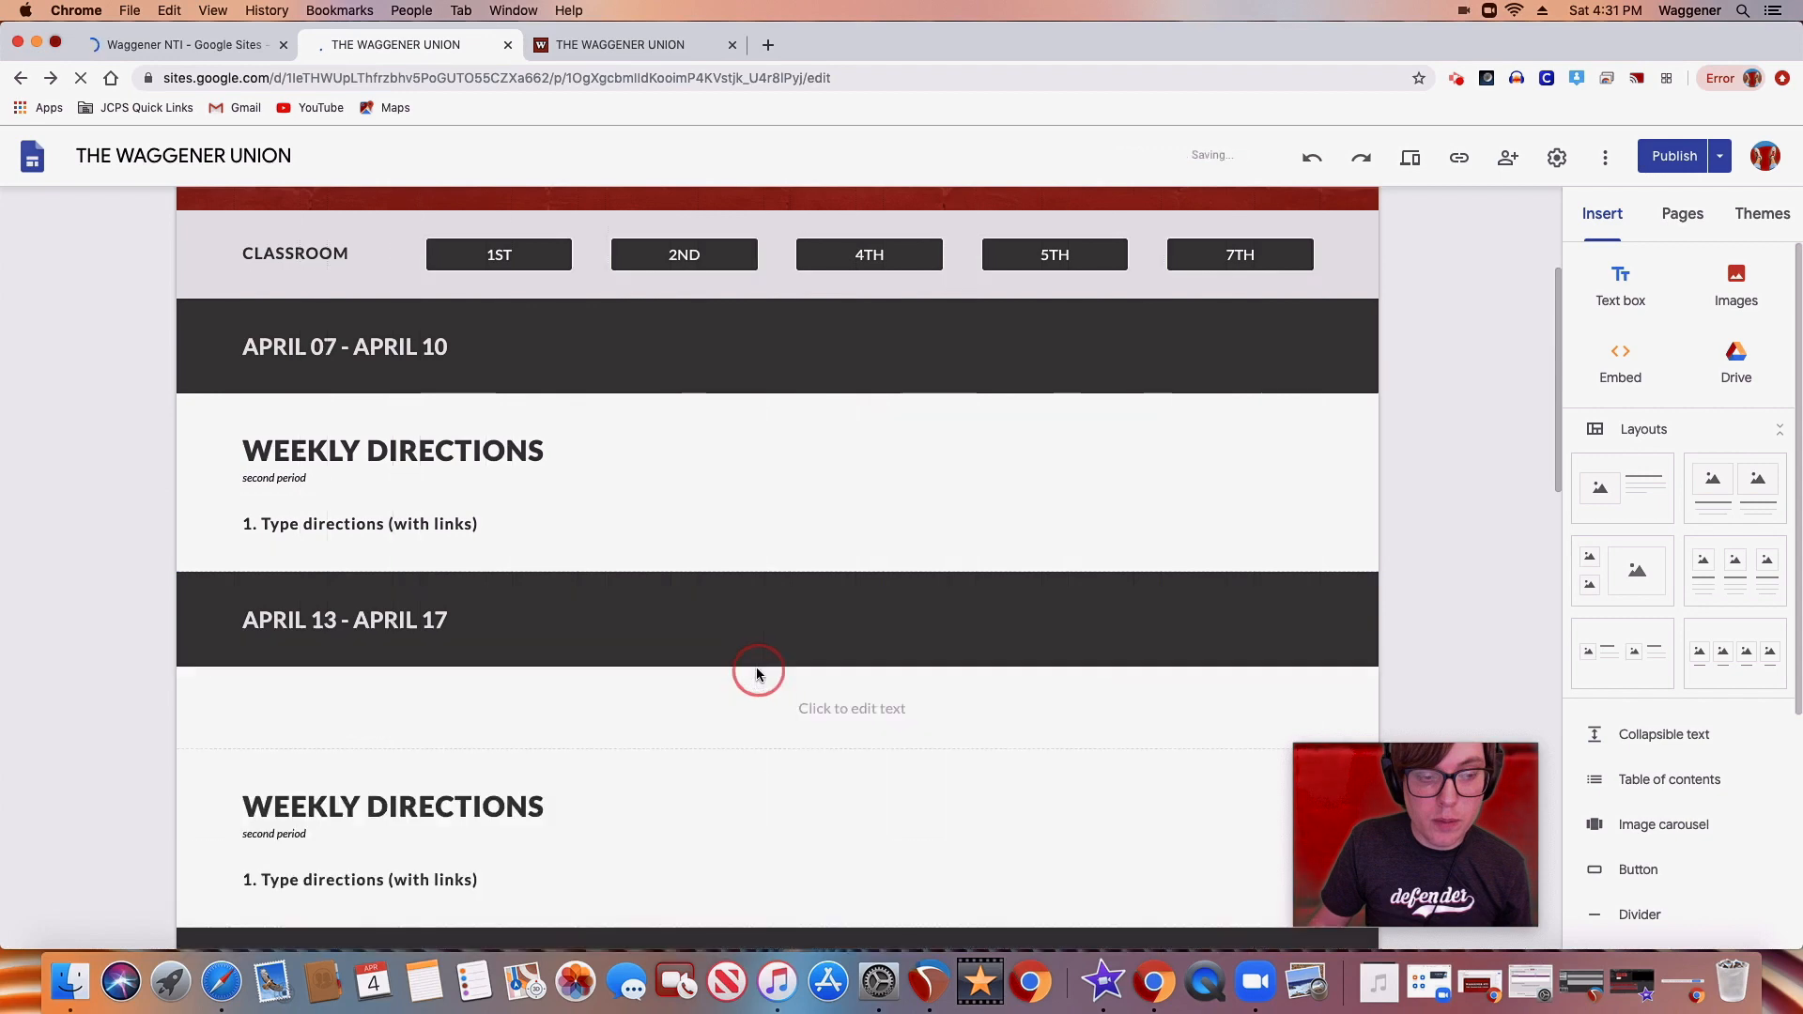
pyautogui.scroll(-5, 610, 619)
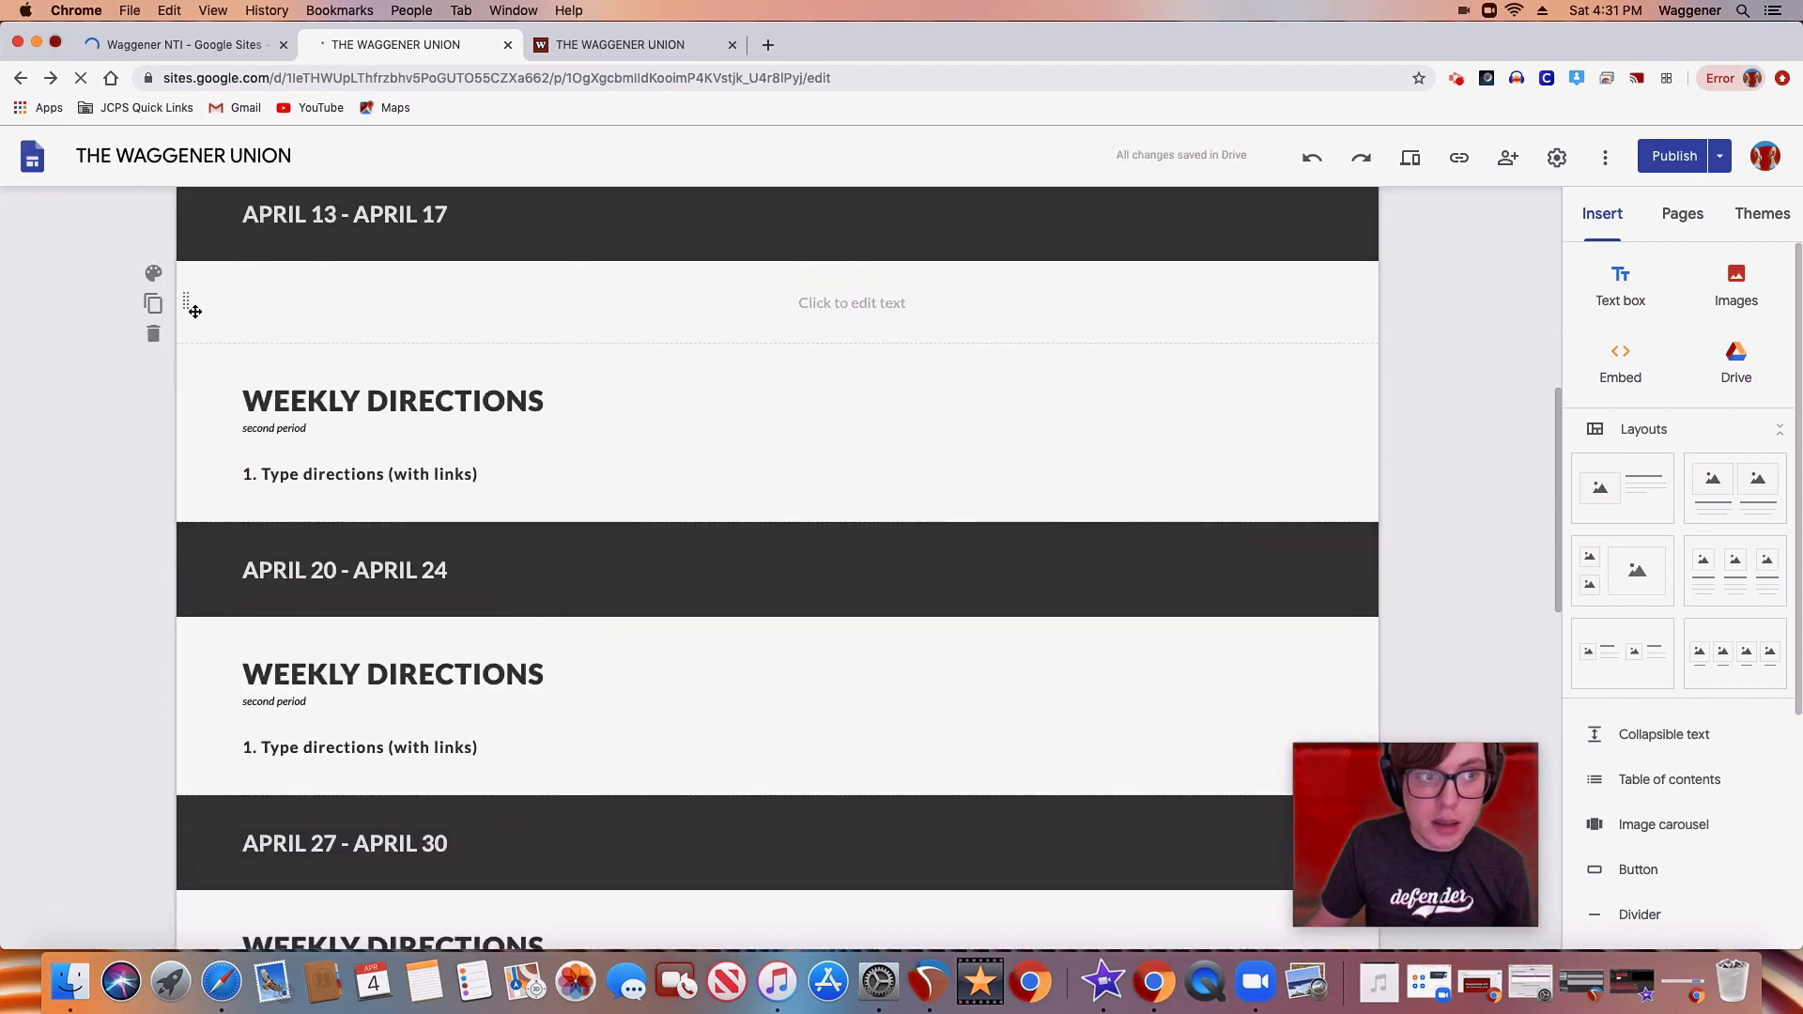
pyautogui.moveTo(185, 300); pyautogui.dragTo(176, 505)
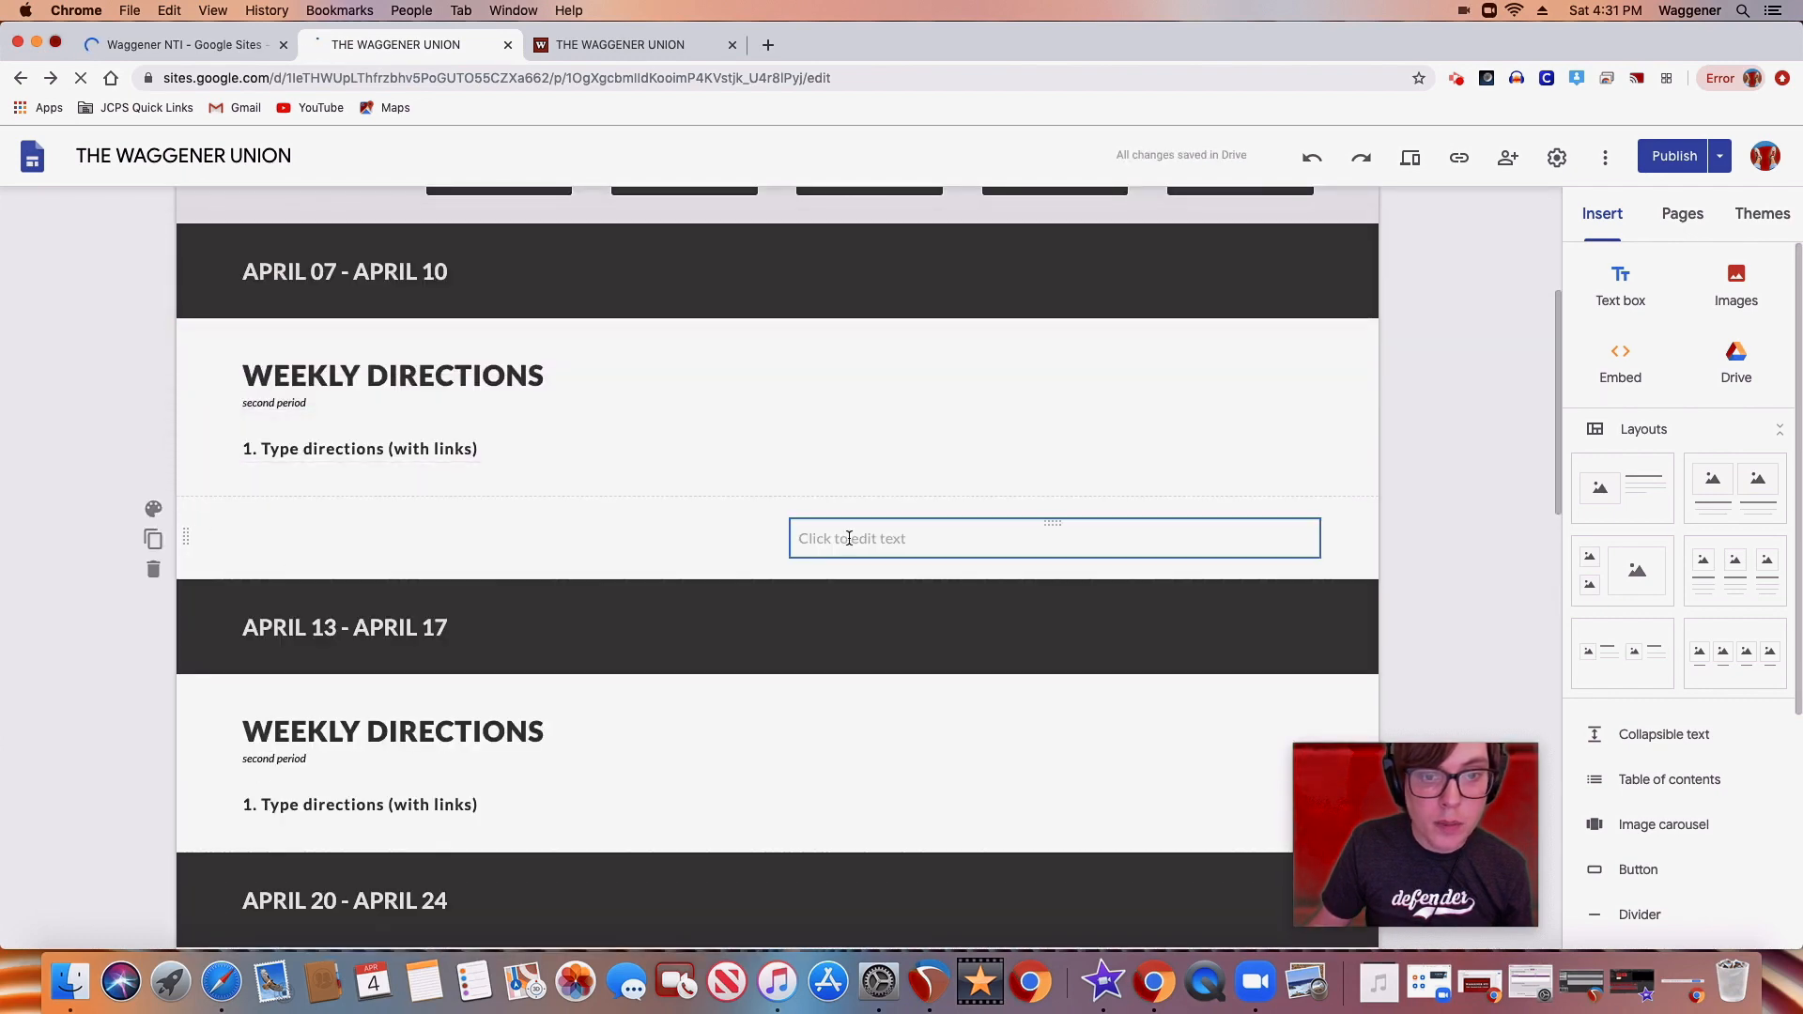
# Move the text box out of its separate section and back beside the APRIL 07 - APRIL 10 weekly directions
pyautogui.click(849, 537)
pyautogui.moveTo(1055, 524); pyautogui.dragTo(1016, 390)
pyautogui.click(854, 352)
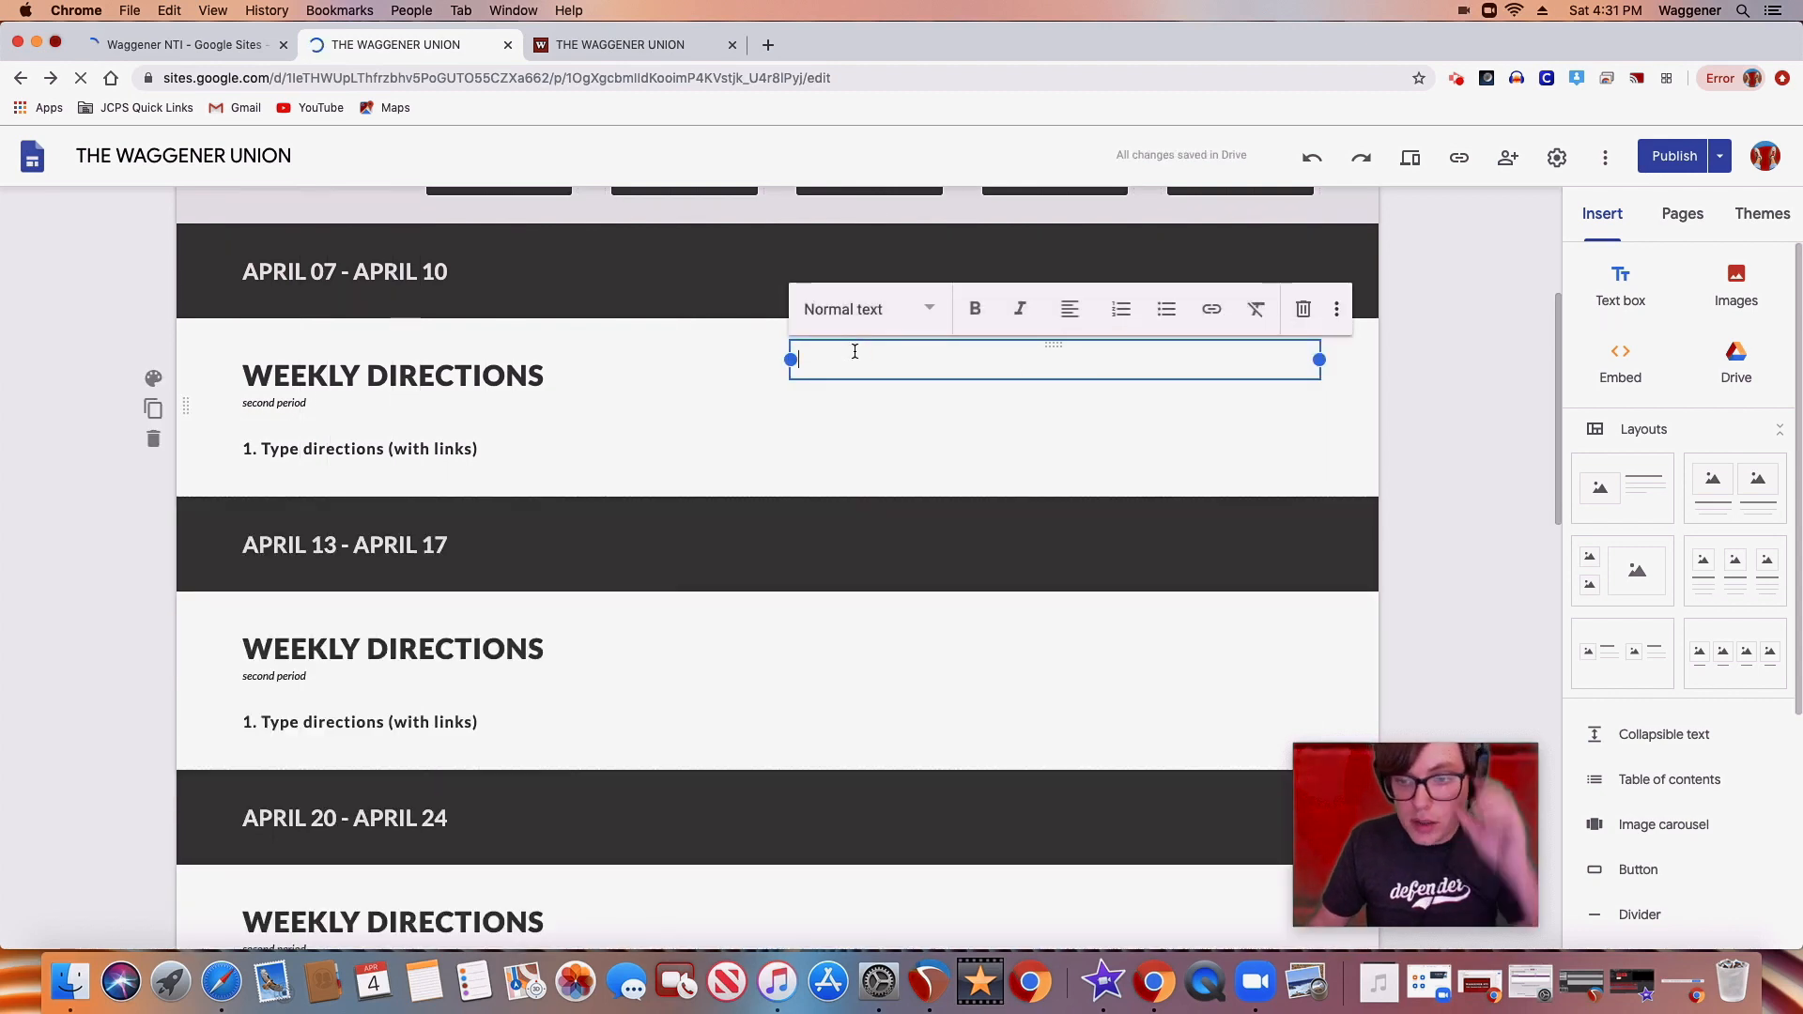
# Set the text box style to Subheading and enter "Fake stuff that I am typing"
pyautogui.click(930, 311)
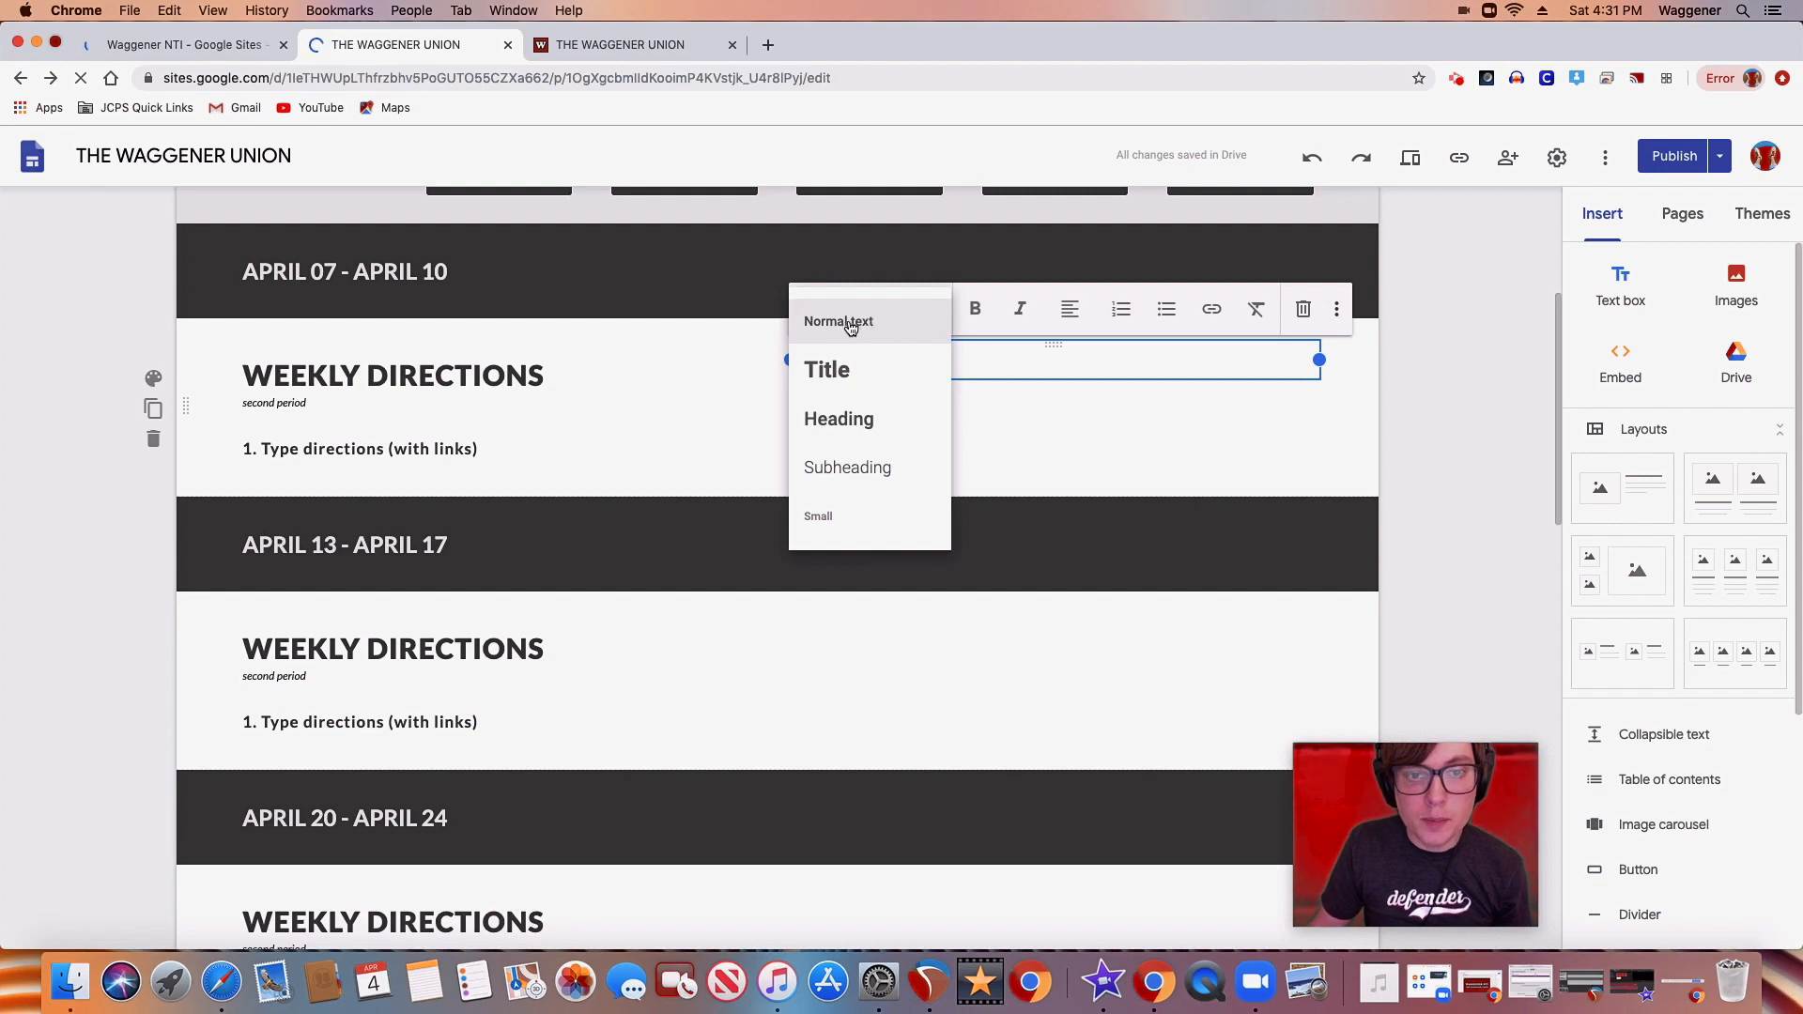
pyautogui.click(858, 469)
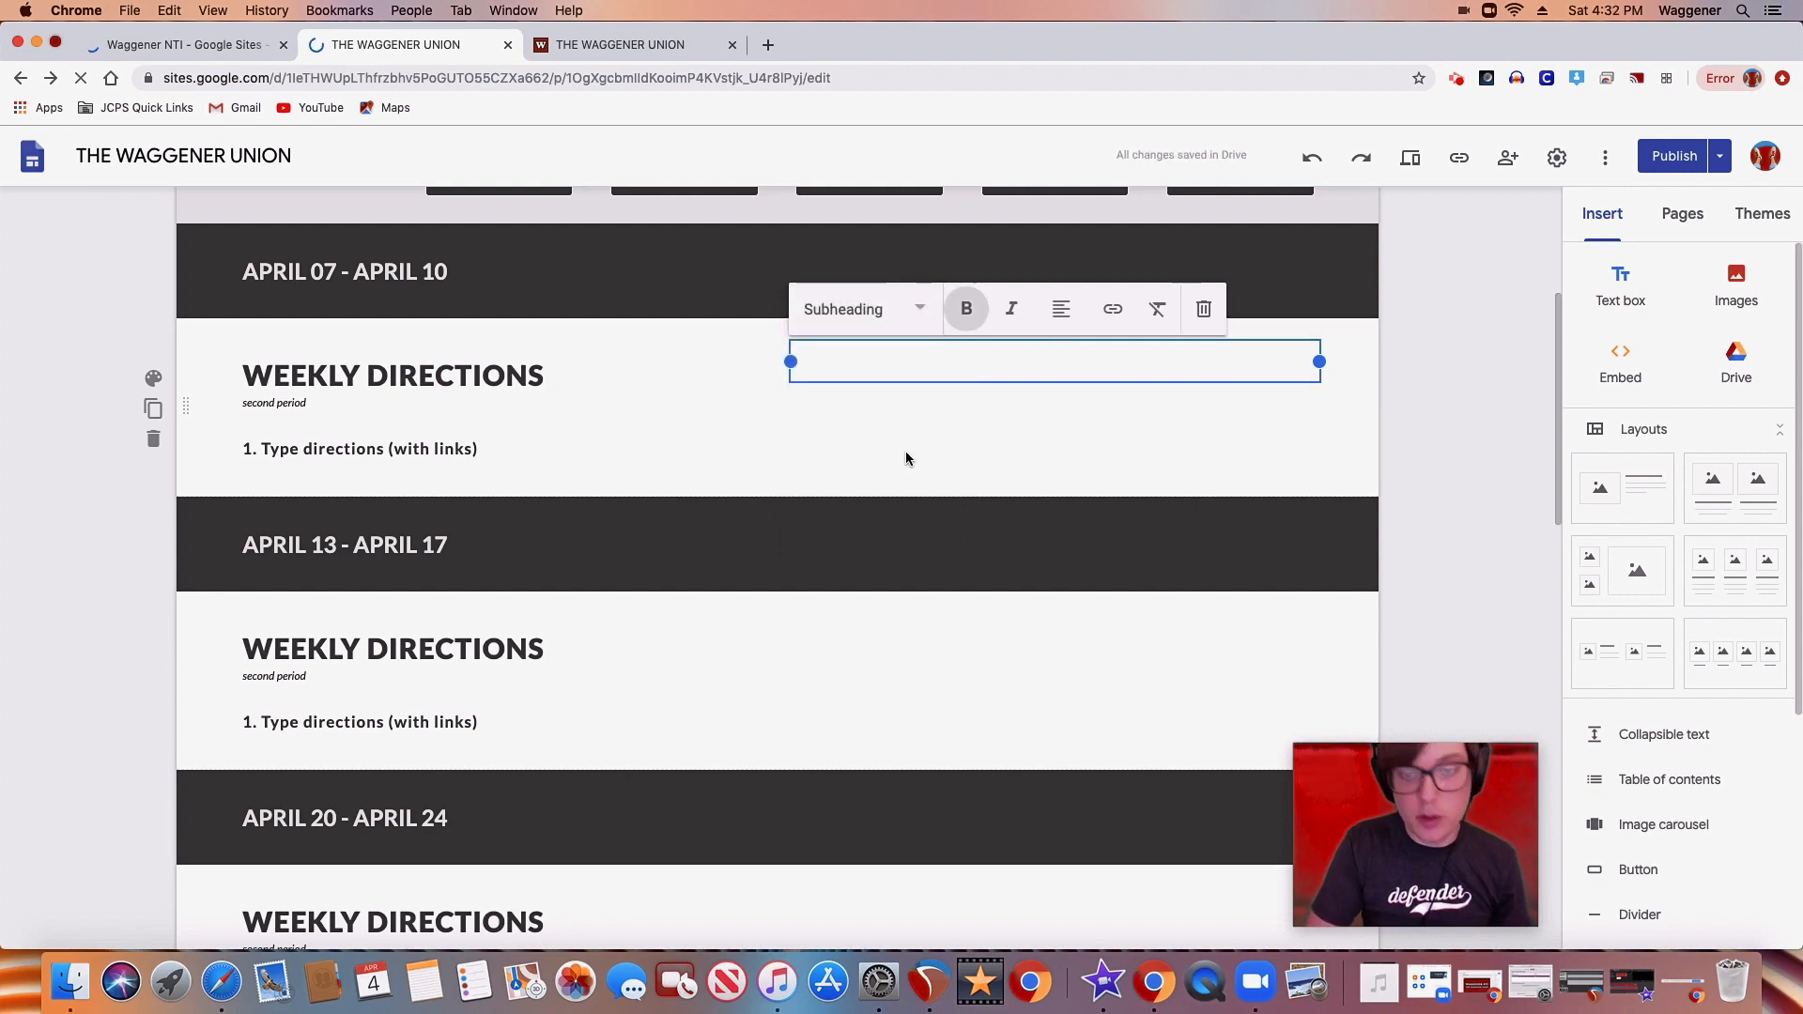
pyautogui.write('Fake stu')
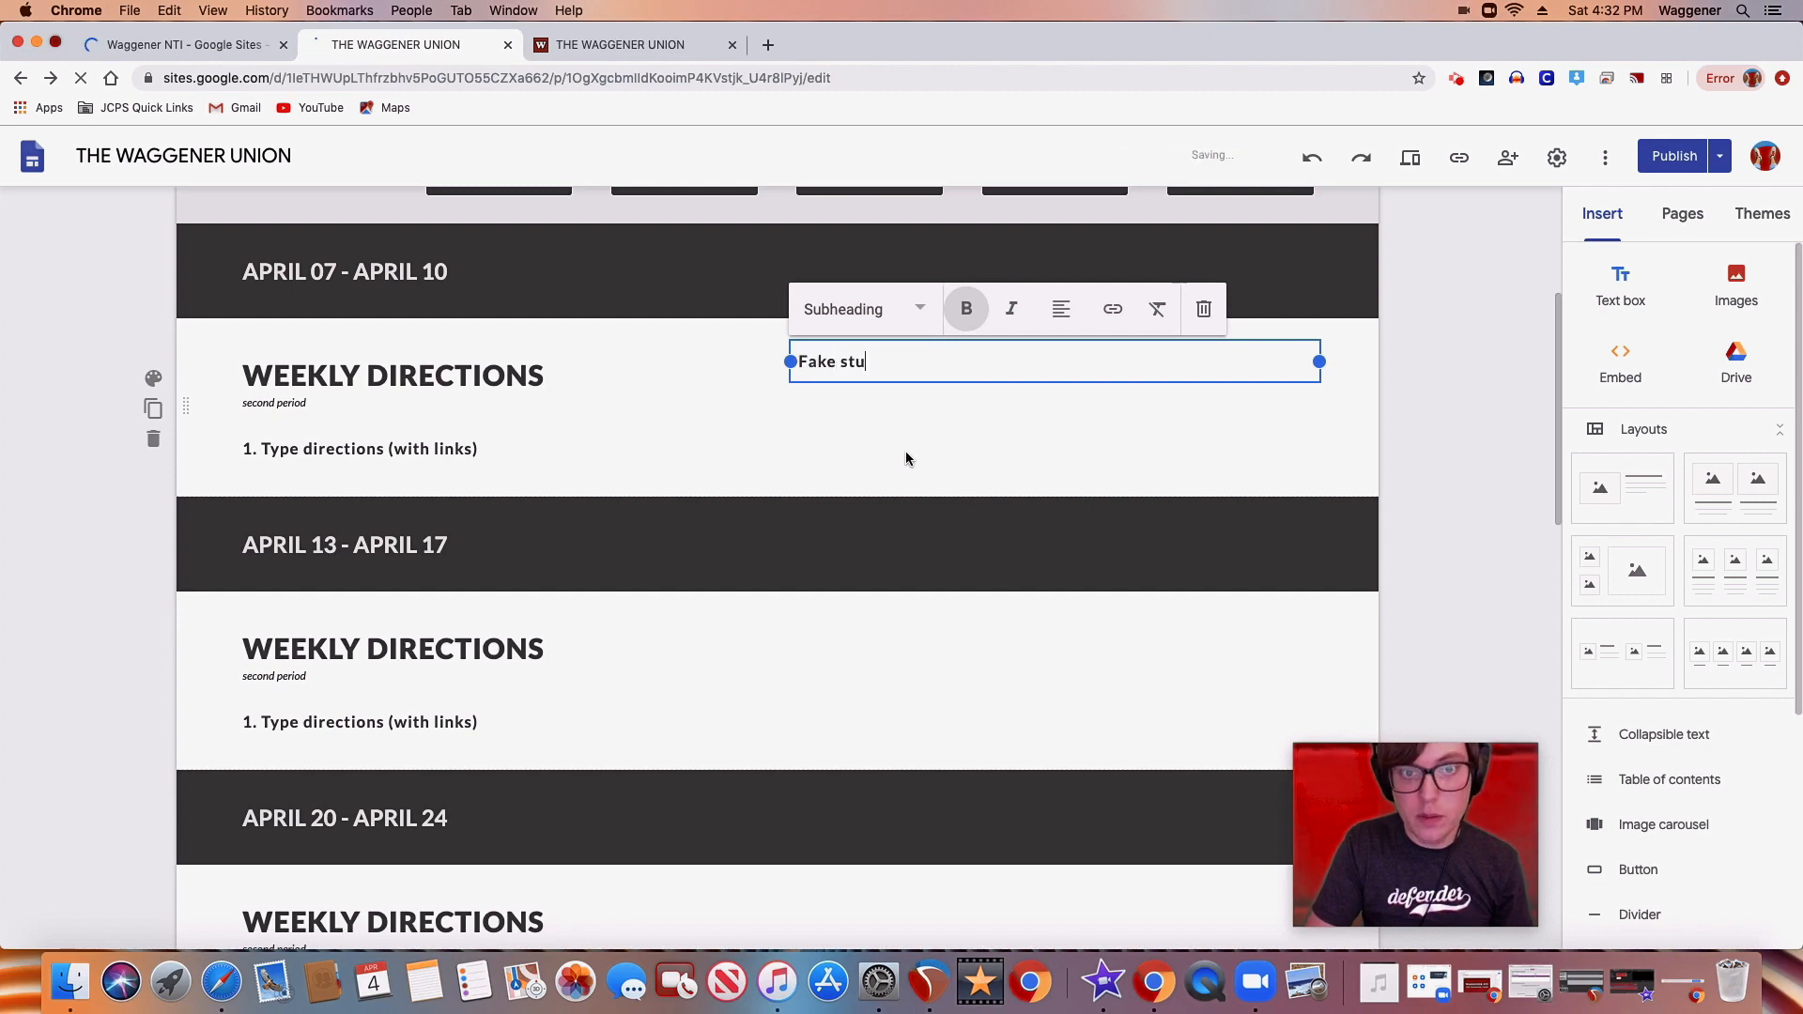
pyautogui.write('ff that I am typing')
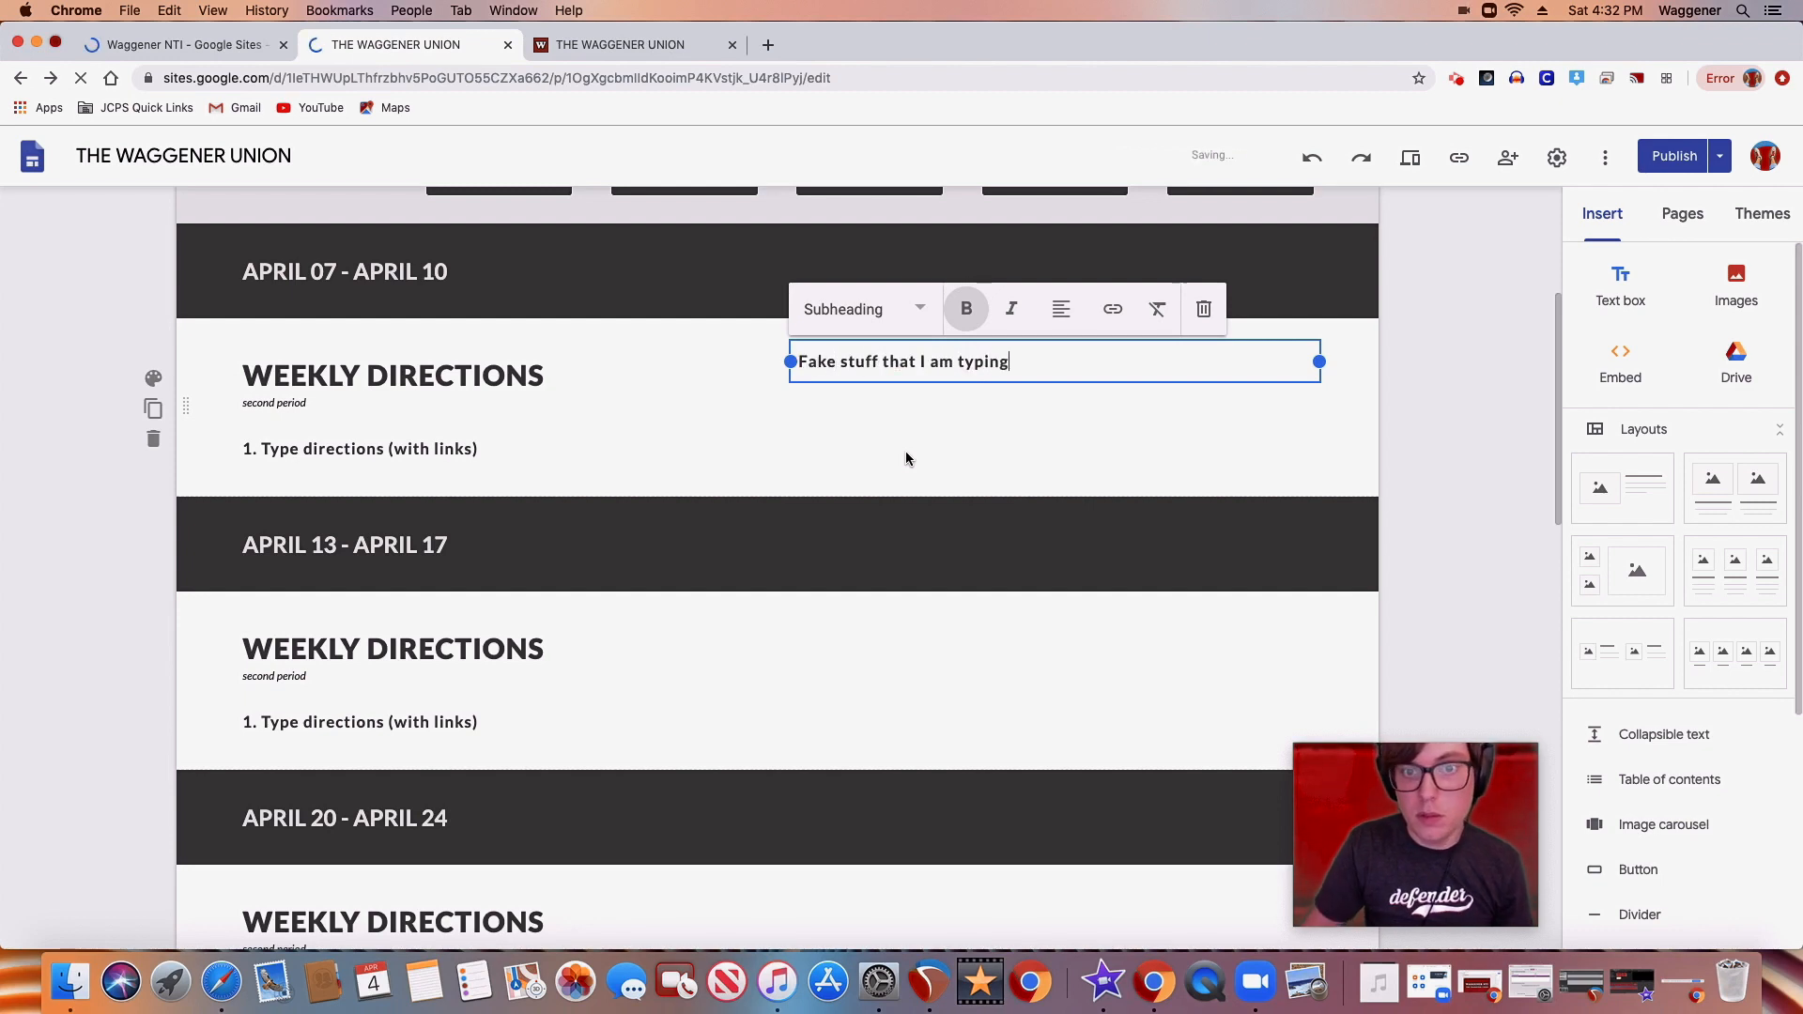
pyautogui.click(1089, 469)
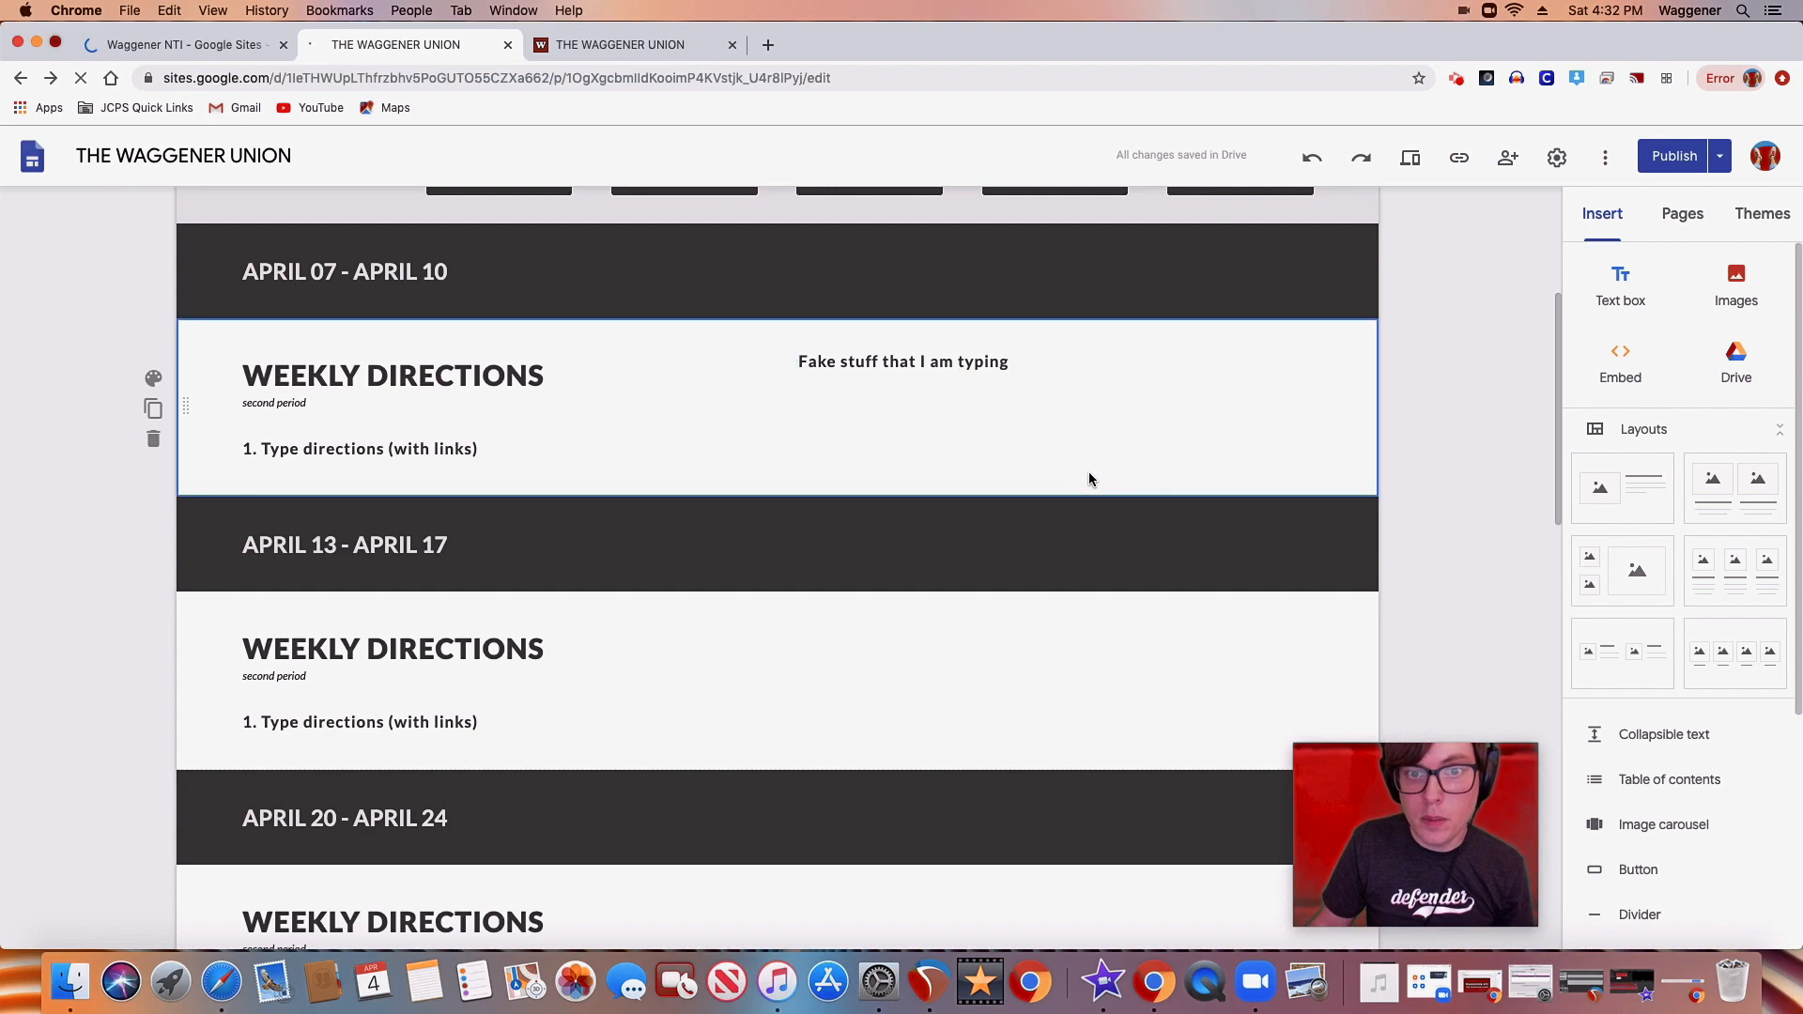
# Delete the sample text box beside the APRIL 07 - APRIL 10 weekly directions
pyautogui.click(1026, 351)
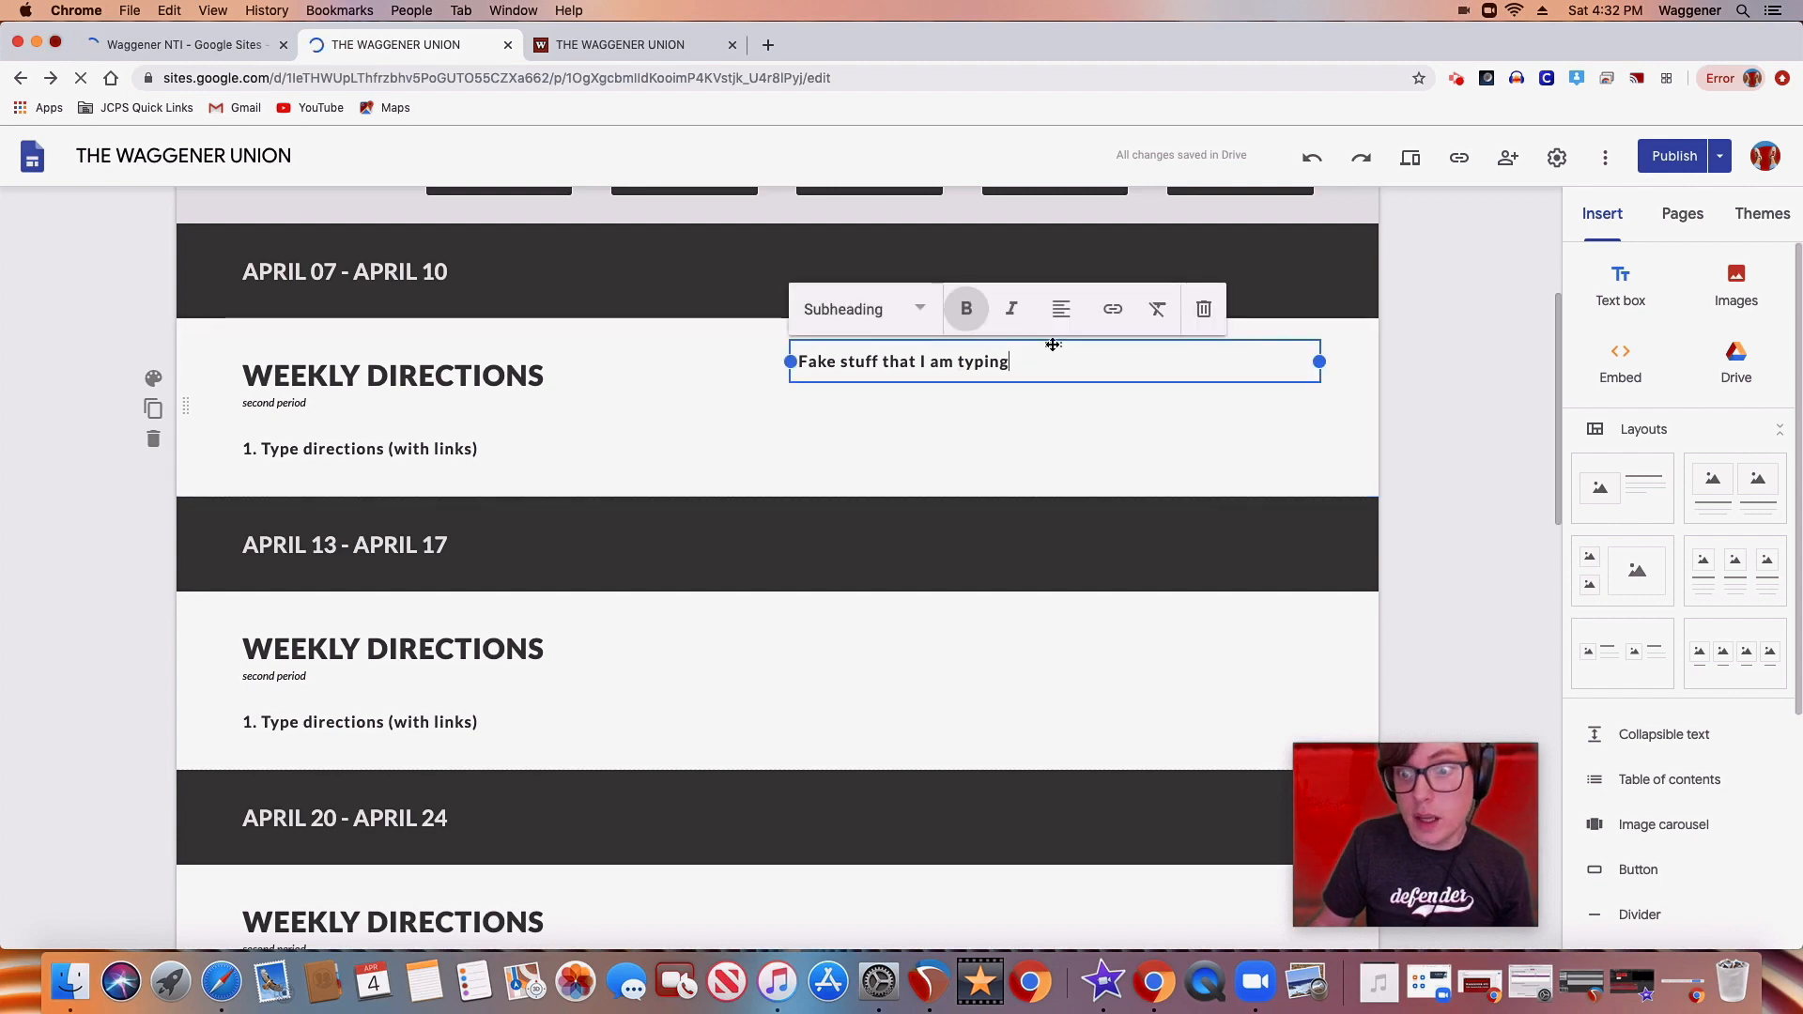
pyautogui.click(1203, 309)
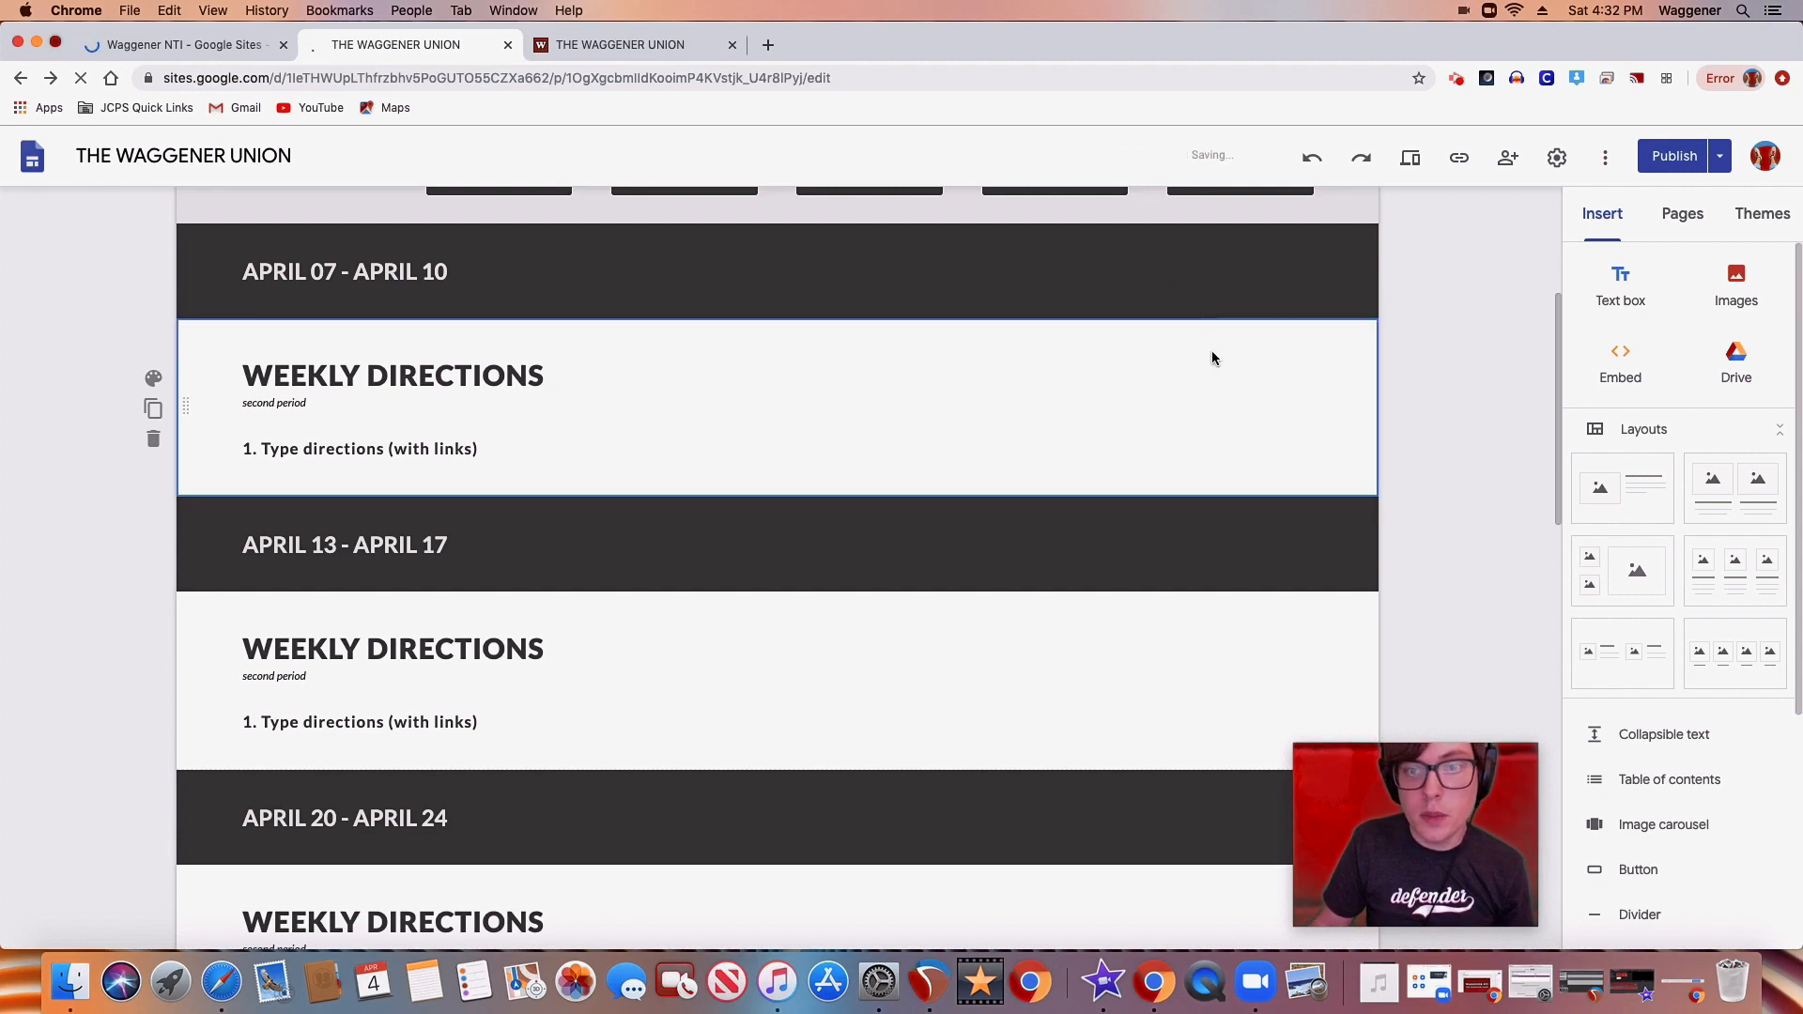
# Upload the NNL baseball card transparent PNG from Documents and place it beside the APRIL 07 - APRIL 10 weekly directions
pyautogui.click(1742, 286)
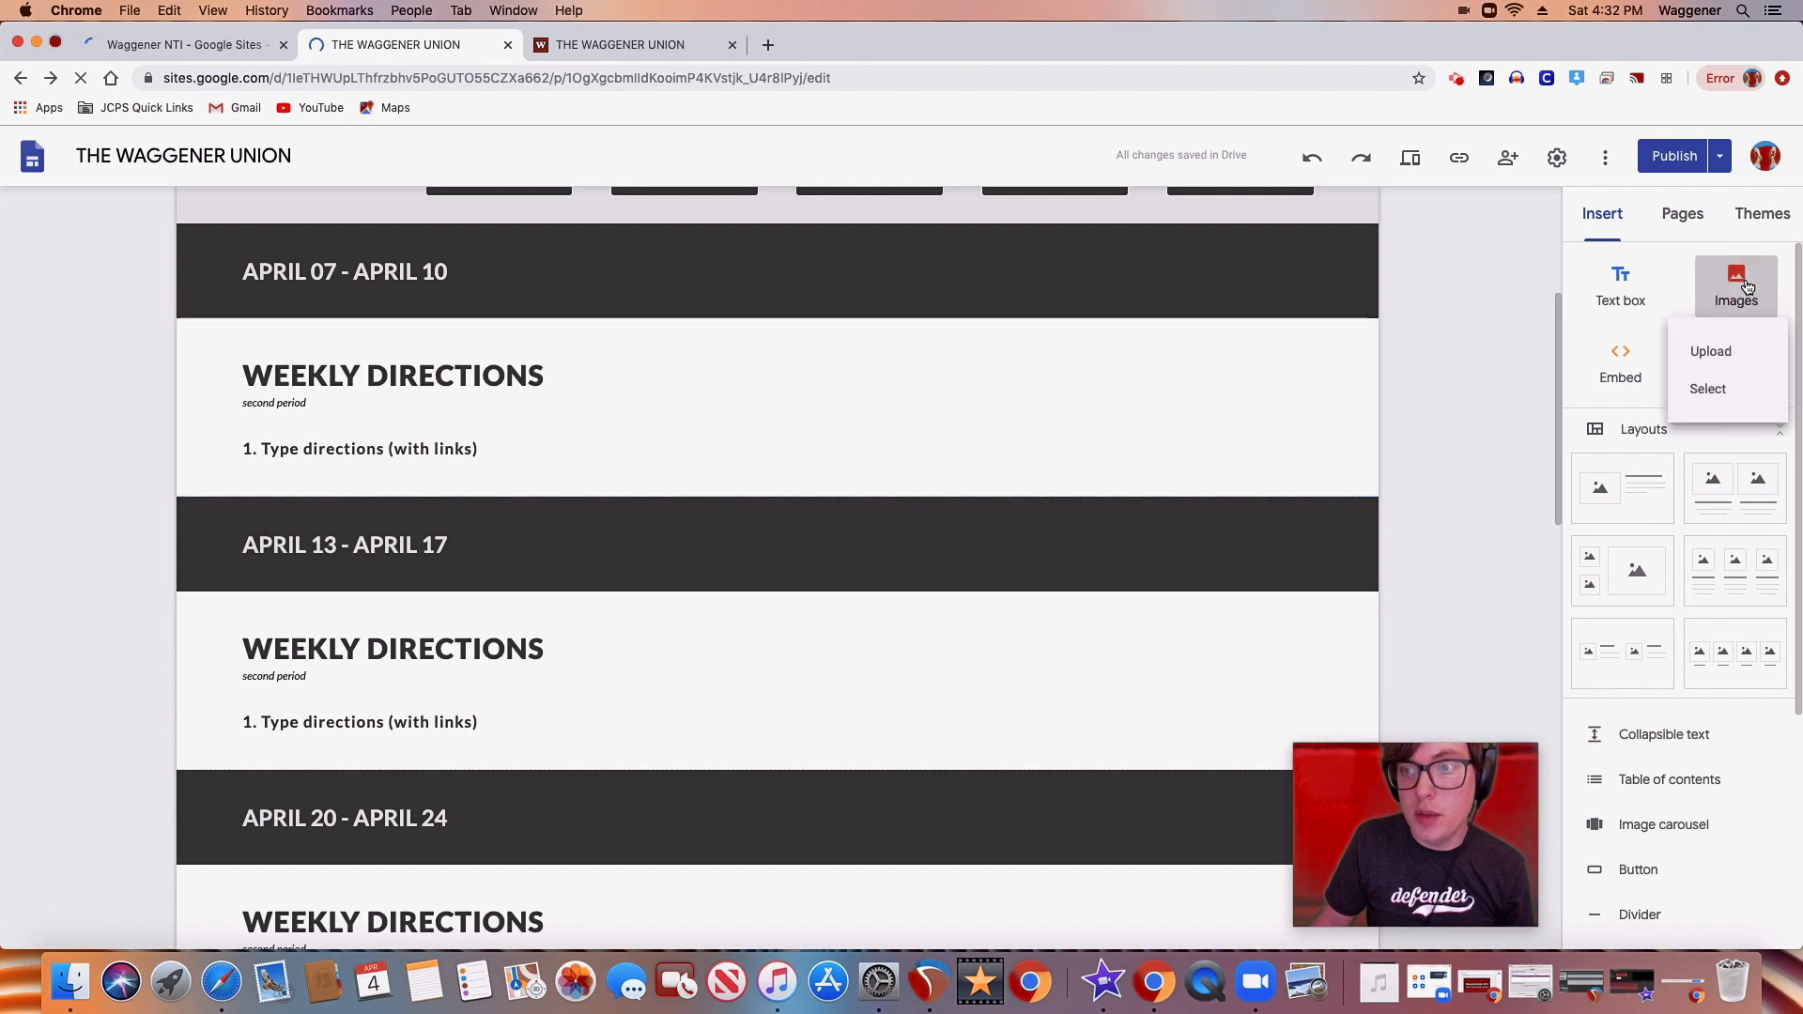
pyautogui.click(1716, 350)
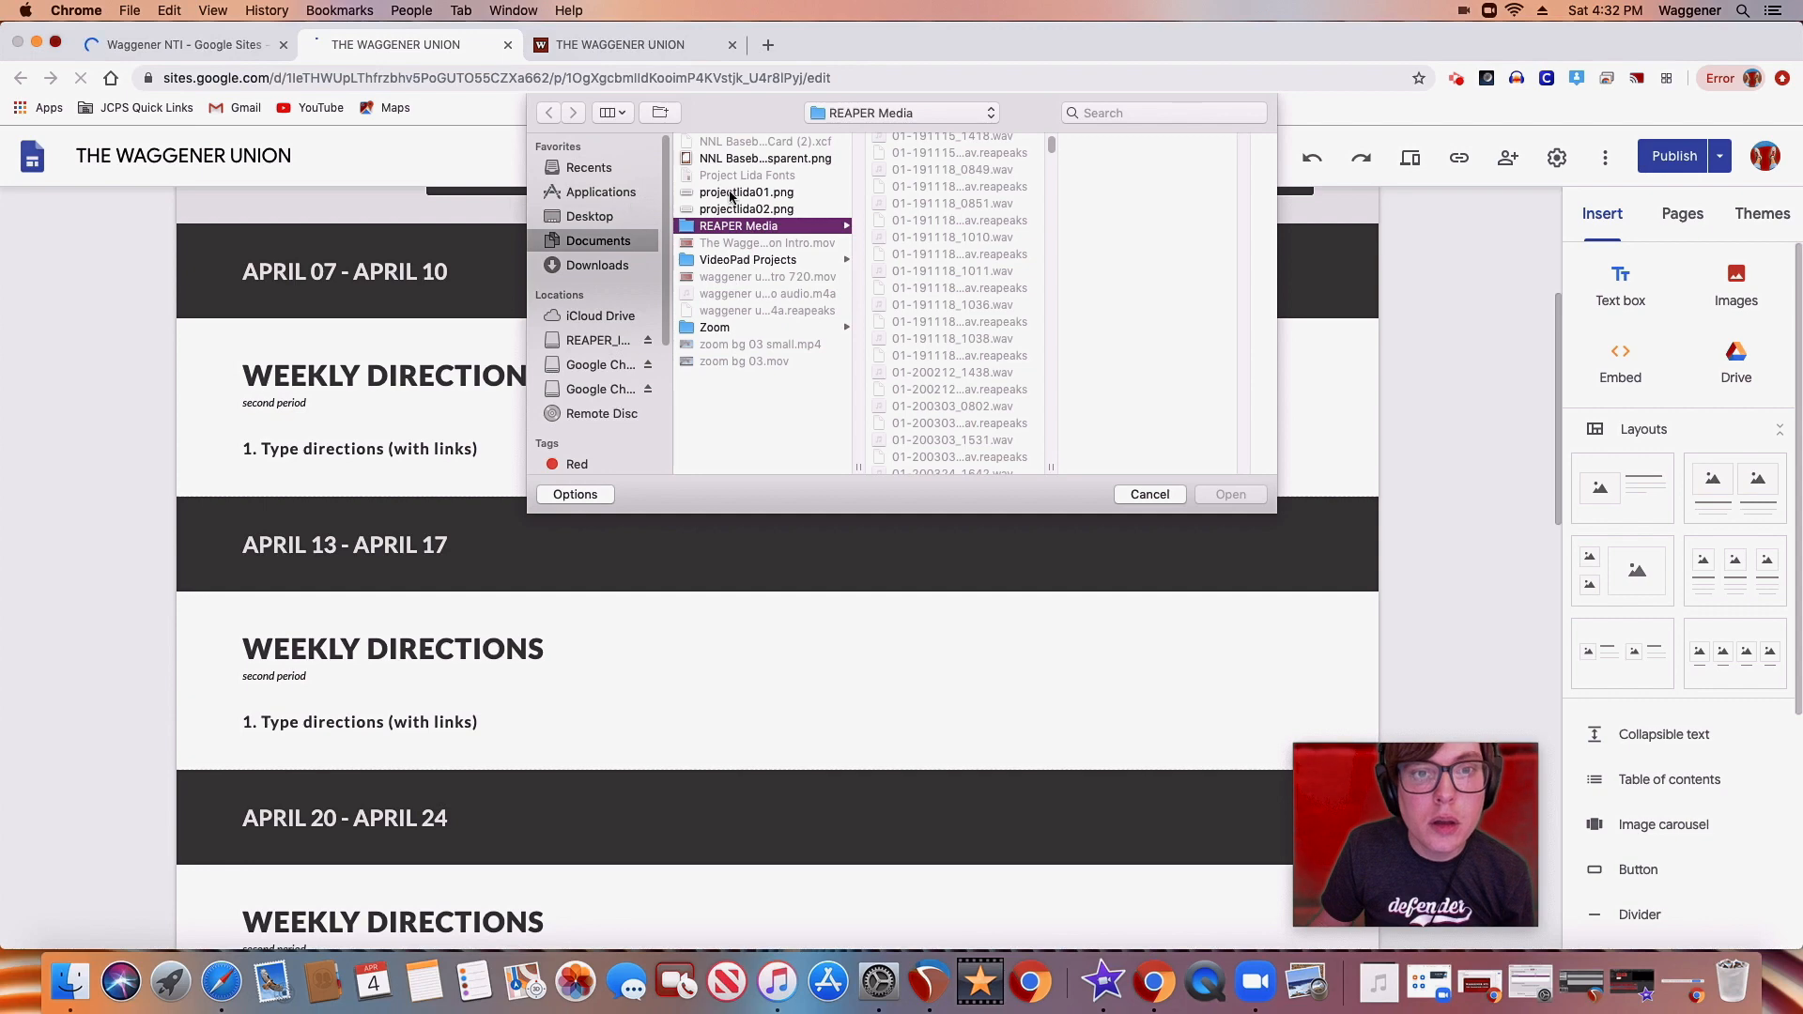
pyautogui.doubleClick(717, 159)
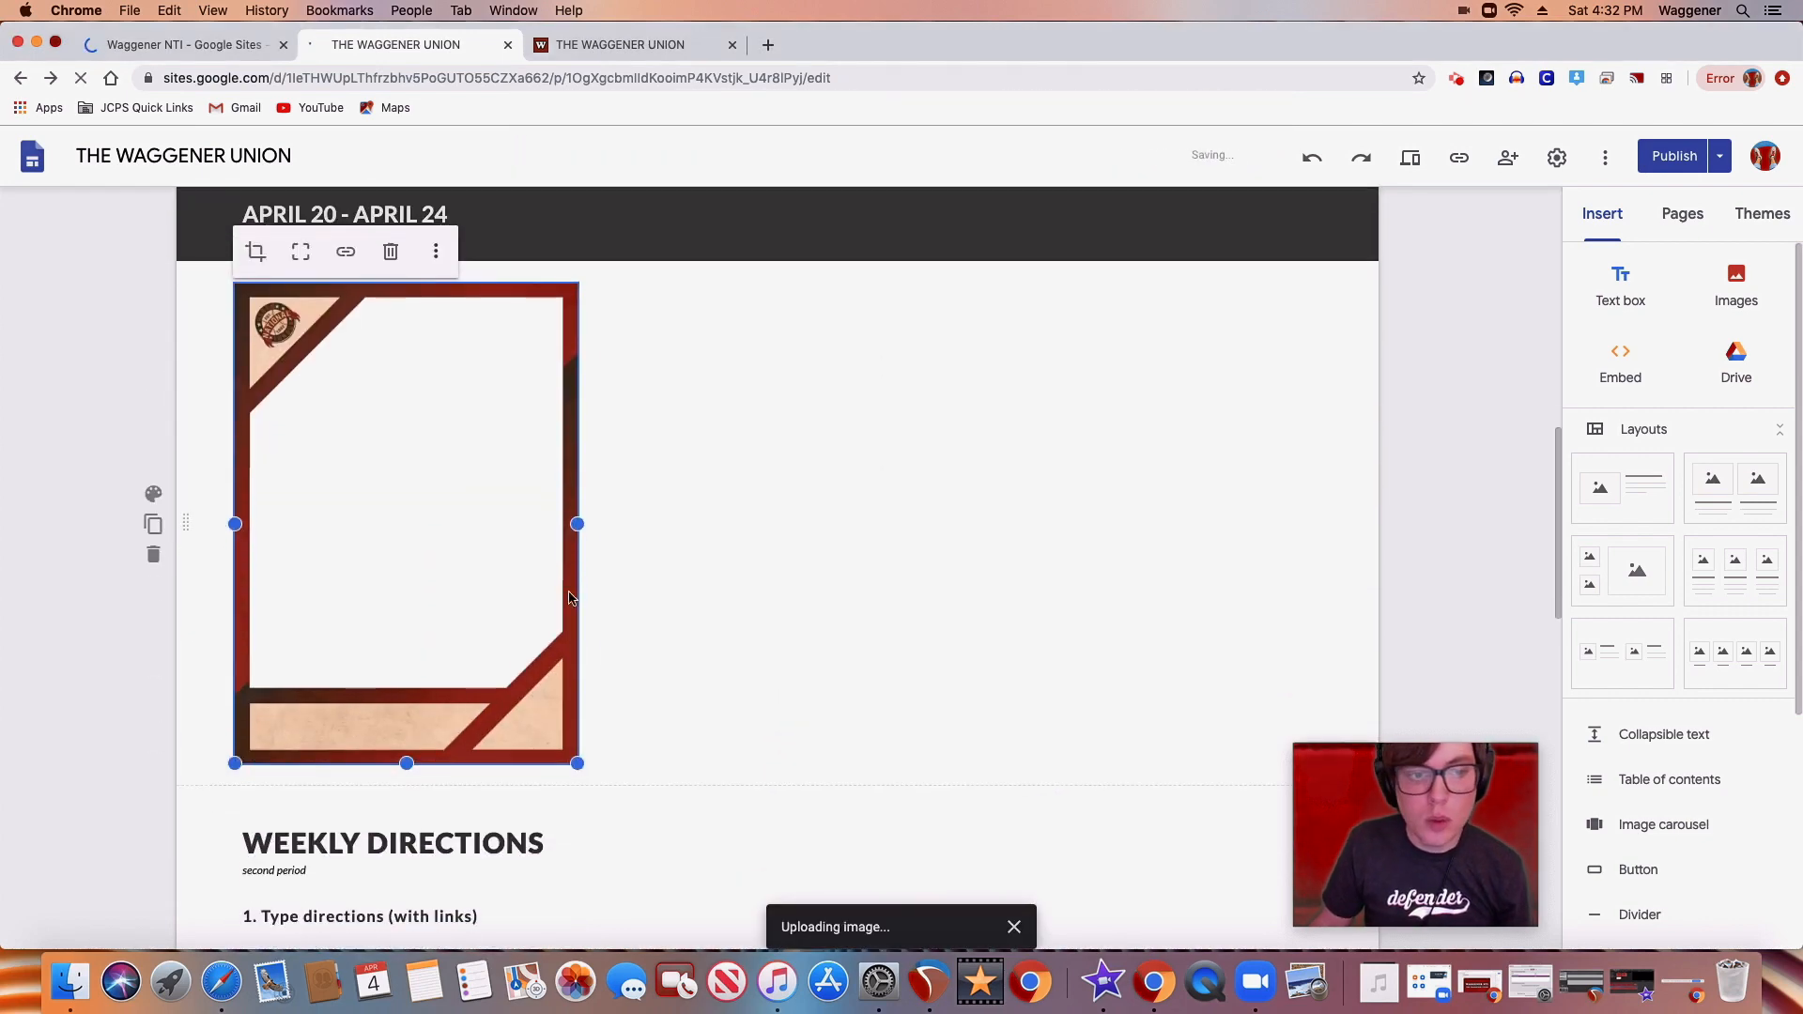
pyautogui.moveTo(397, 553); pyautogui.dragTo(908, 302)
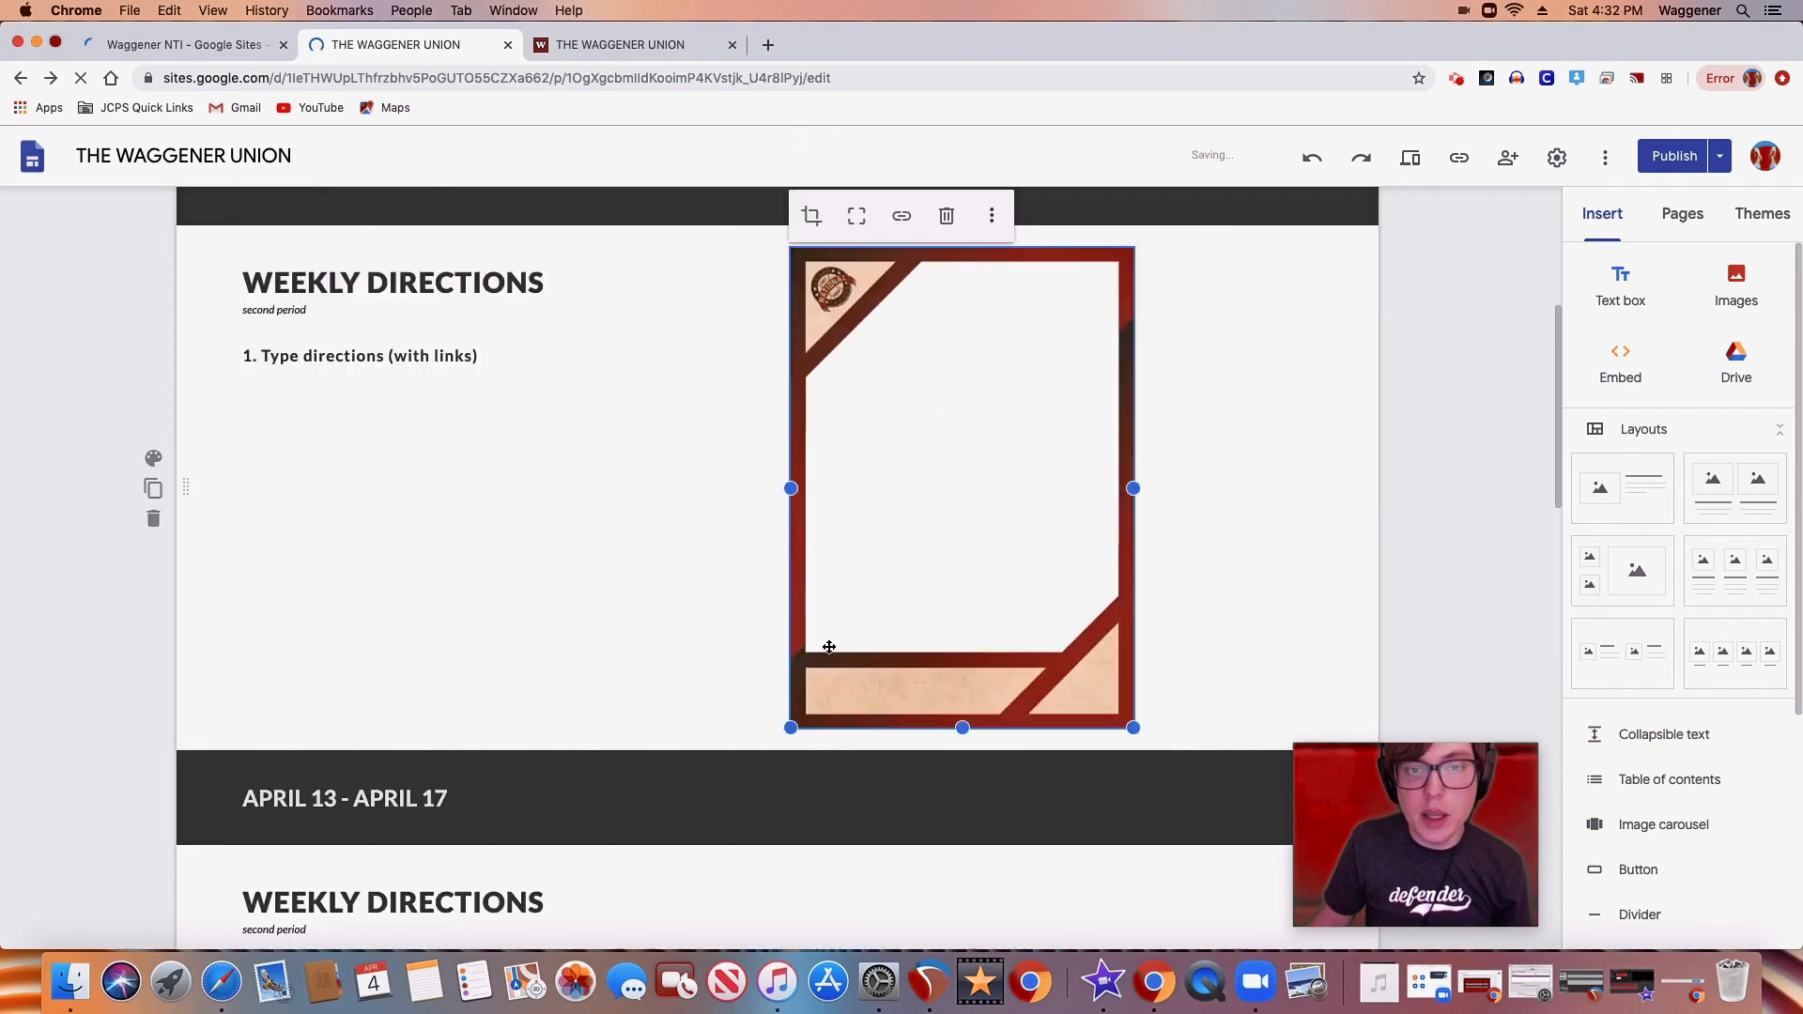
# Shrink the card image, extend its height to show the whole frame, and move it to the section's right edge
pyautogui.moveTo(791, 727); pyautogui.dragTo(801, 723)
pyautogui.moveTo(927, 570); pyautogui.dragTo(1101, 383)
pyautogui.moveTo(1131, 322); pyautogui.dragTo(1227, 322)
pyautogui.click(1188, 284)
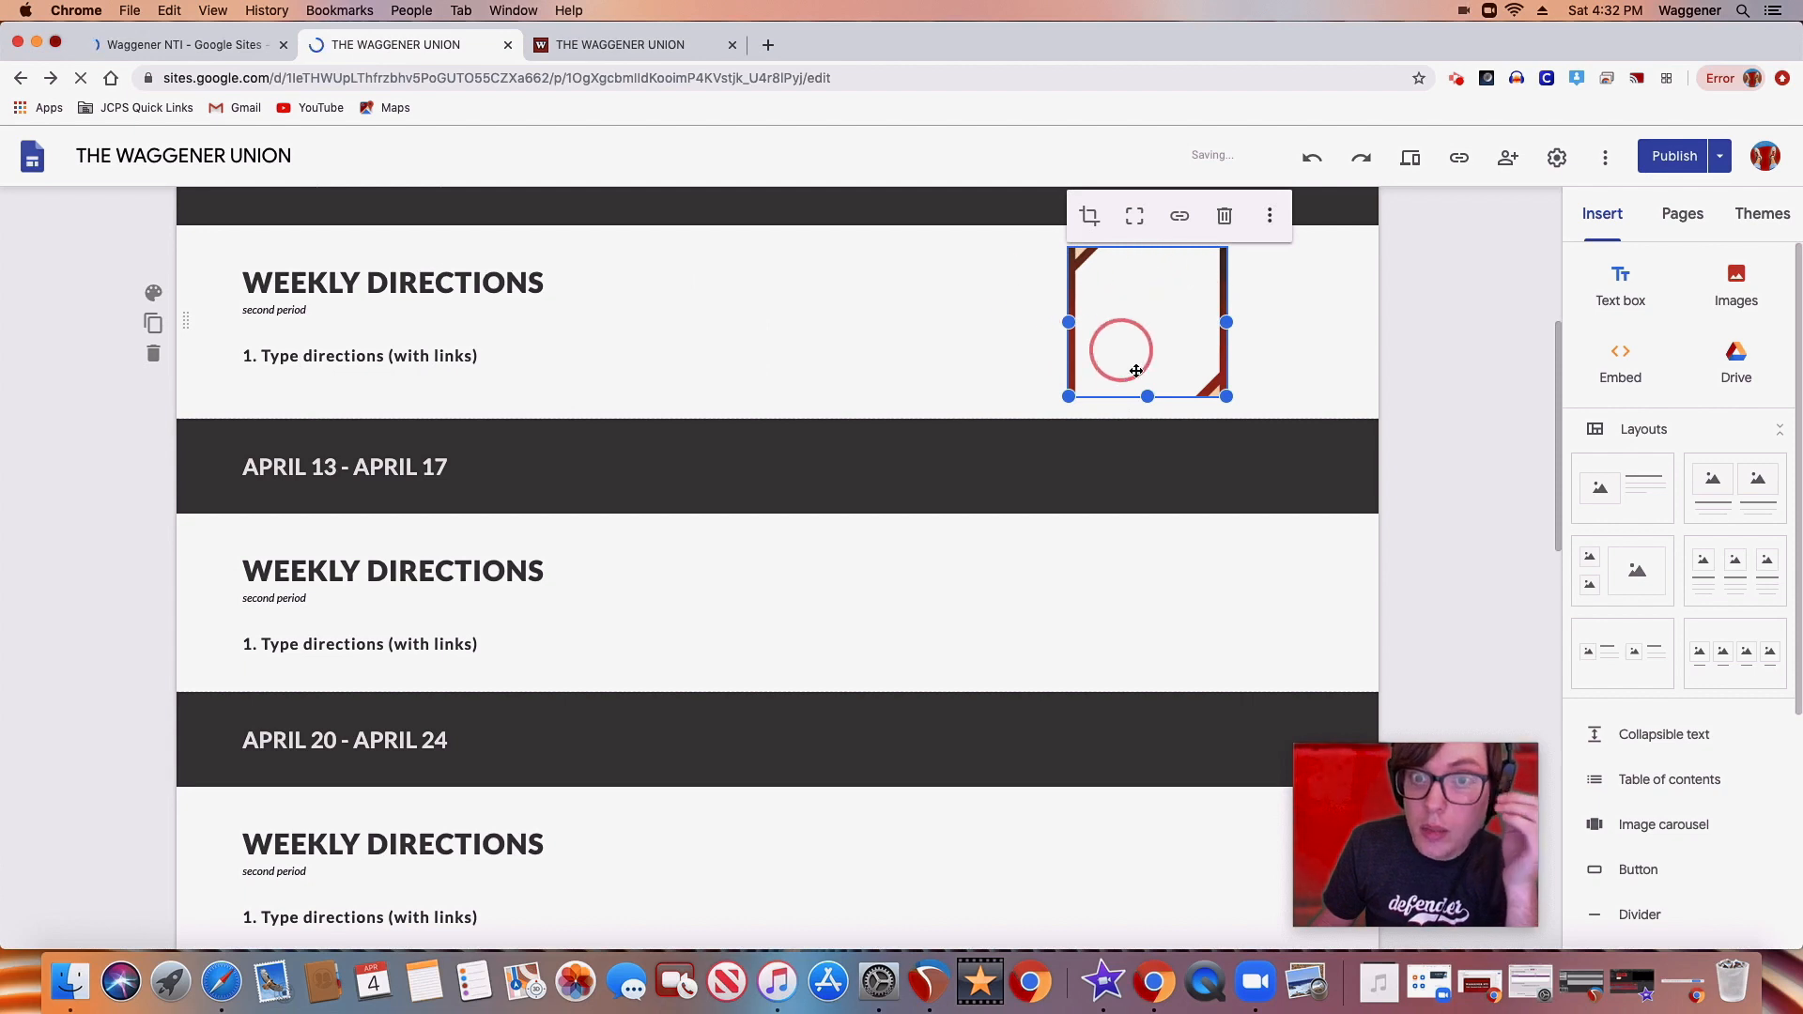
pyautogui.moveTo(1148, 396); pyautogui.dragTo(1143, 474)
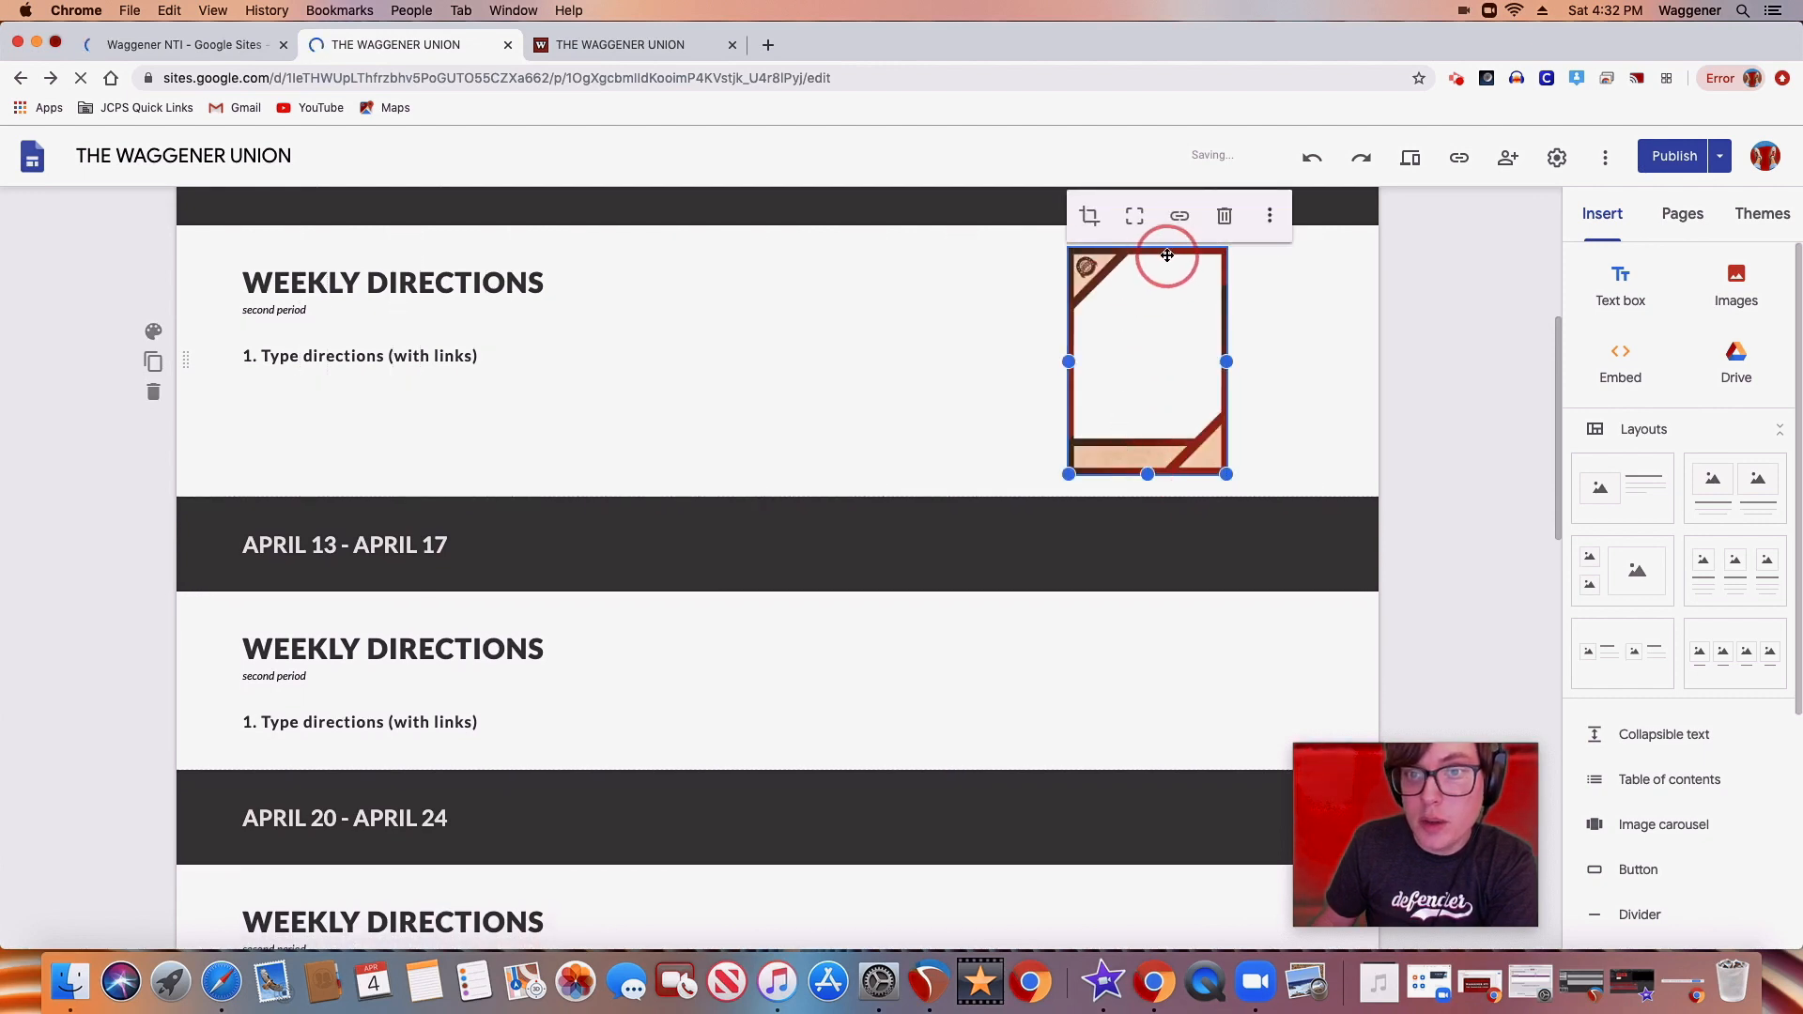
pyautogui.moveTo(1139, 319); pyautogui.dragTo(1276, 319)
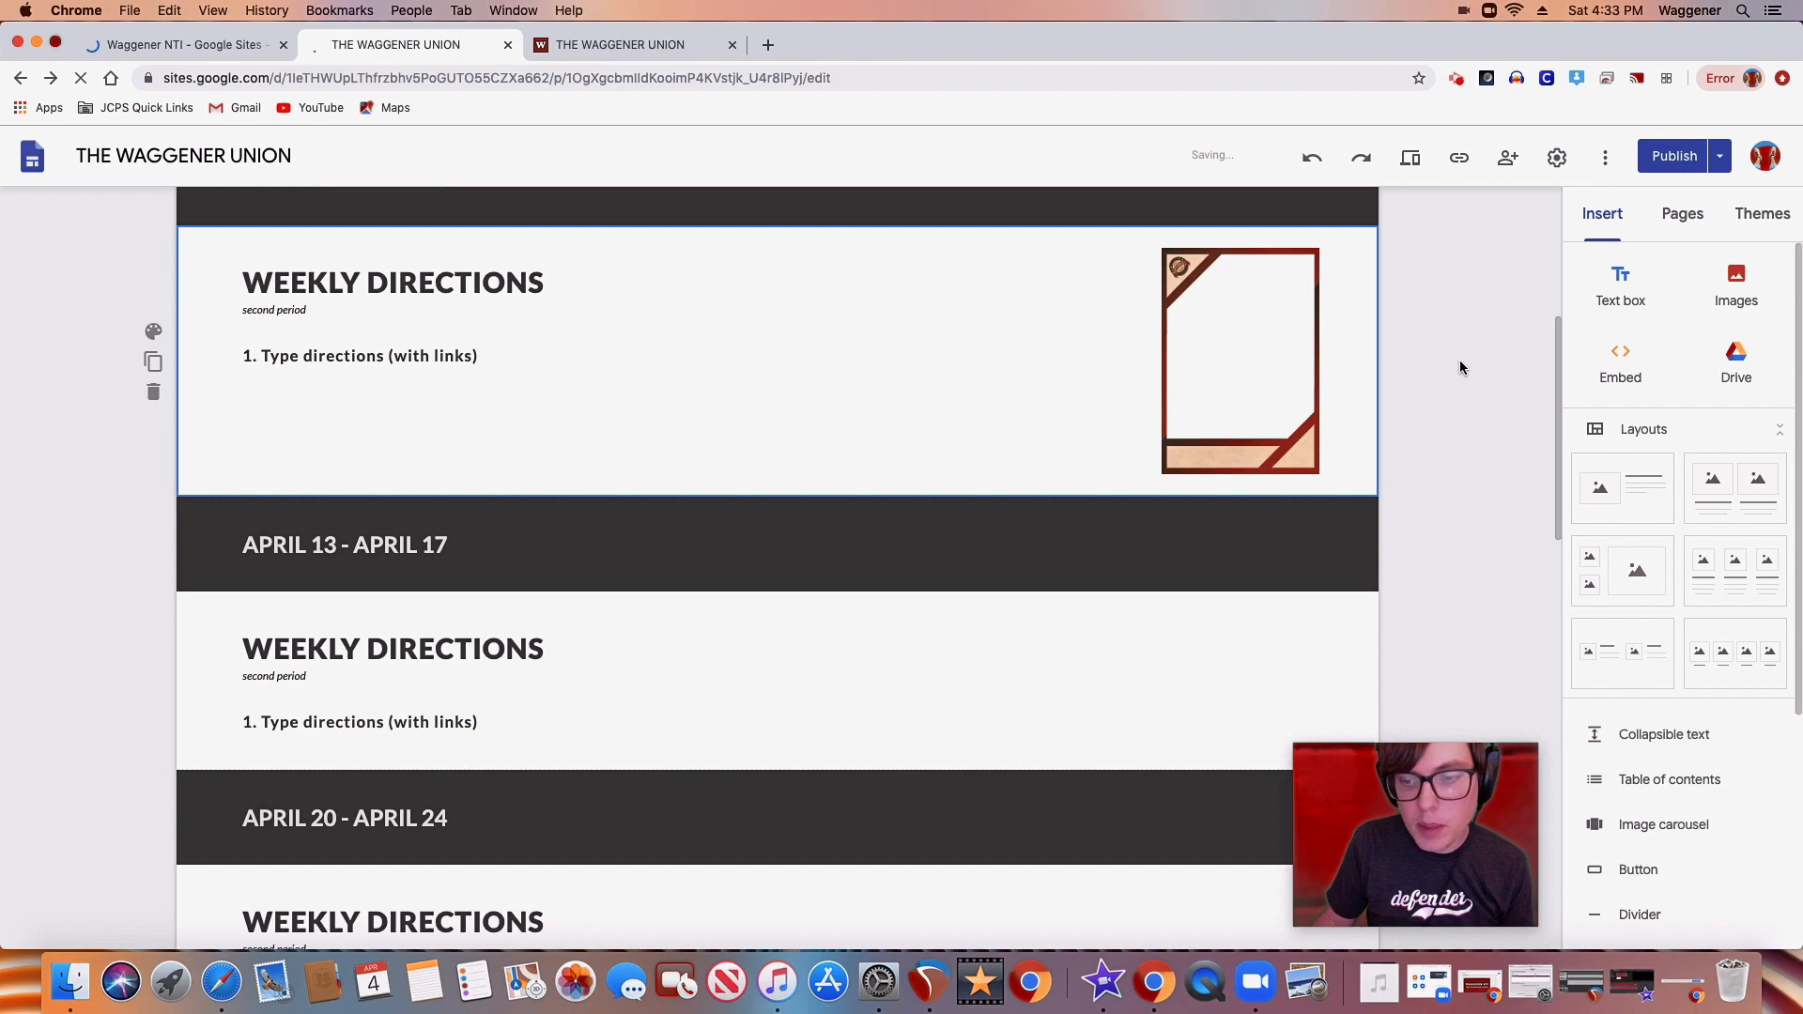
# Delete the card image from the APRIL 07 - APRIL 10 weekly directions section
pyautogui.click(1295, 368)
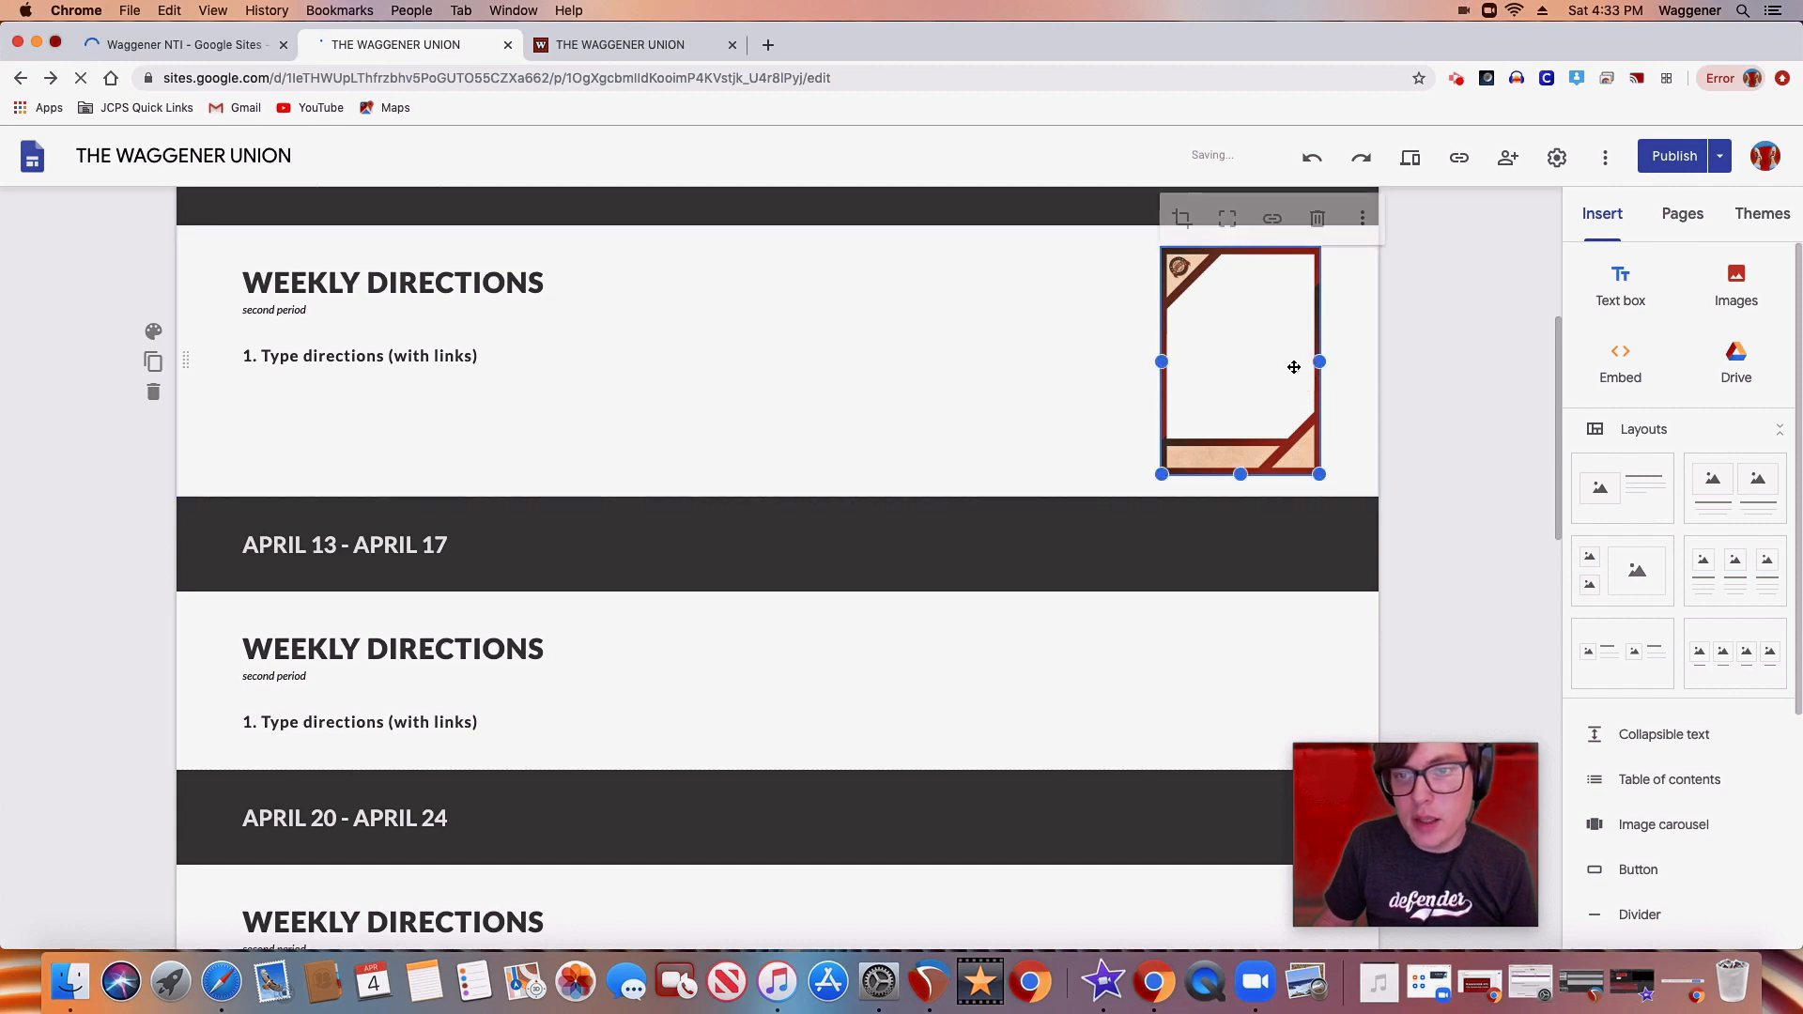
pyautogui.click(1313, 217)
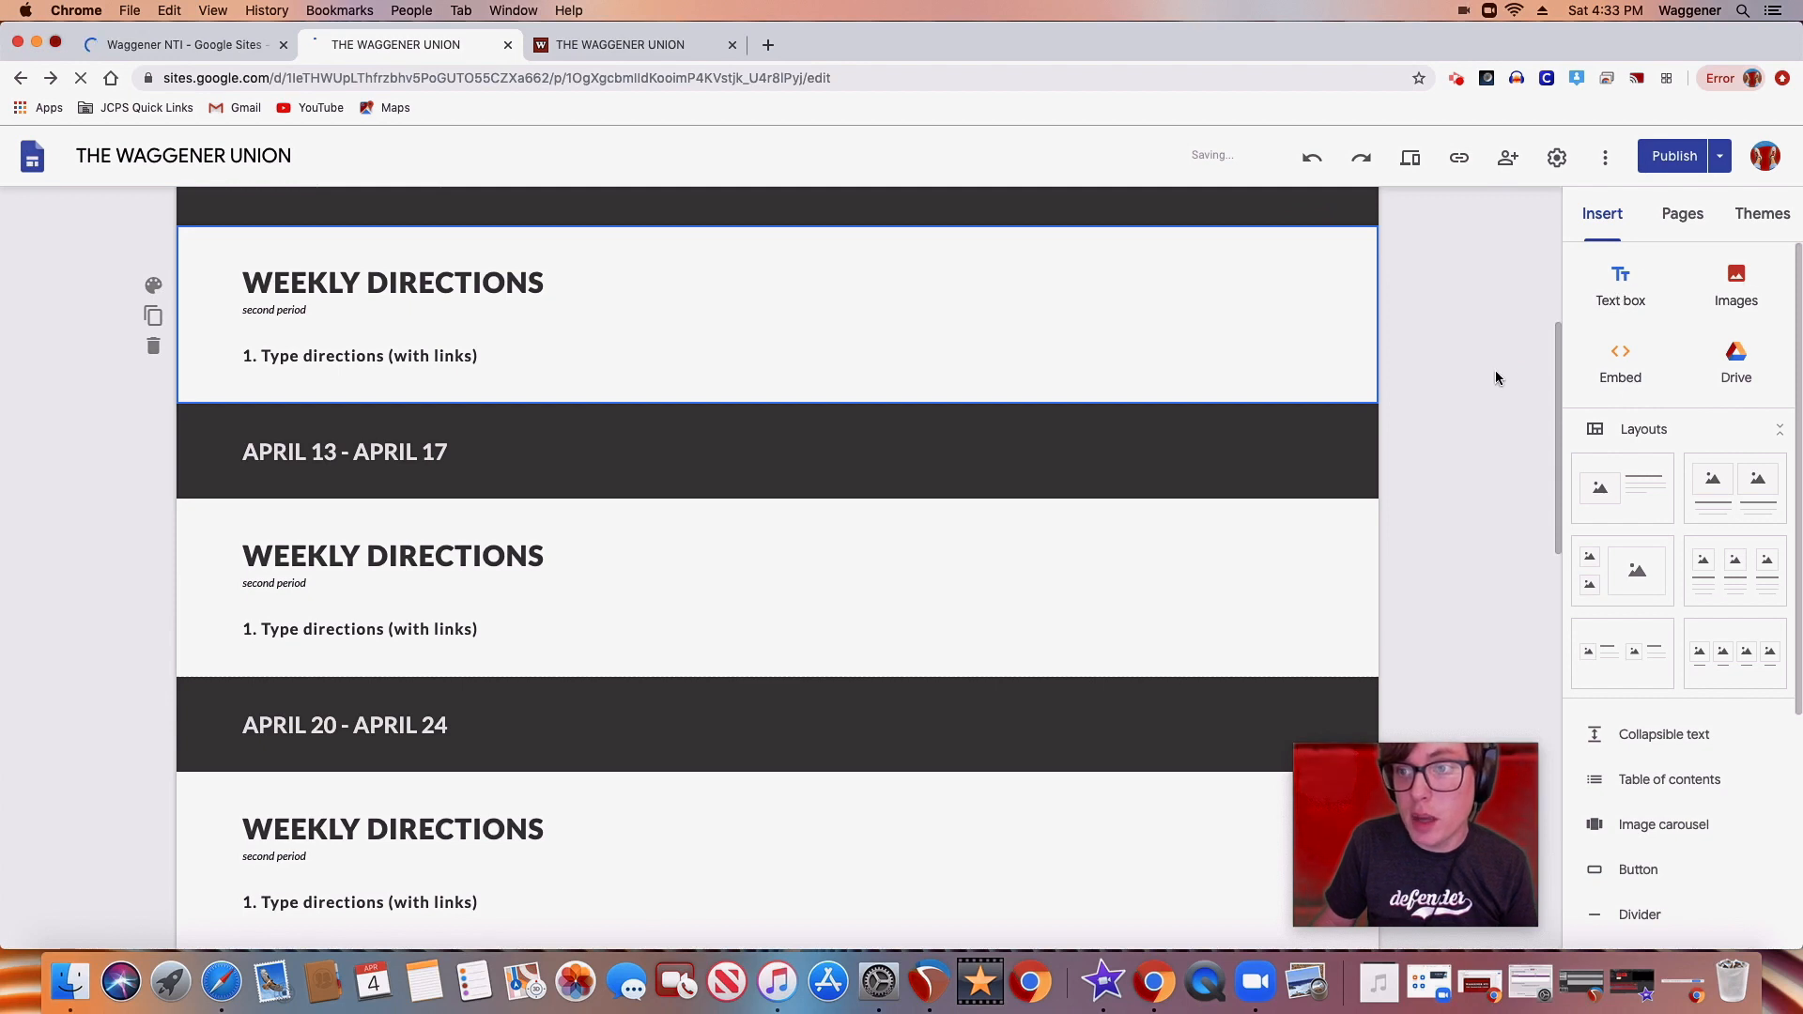
pyautogui.scroll(-1, 1507, 415)
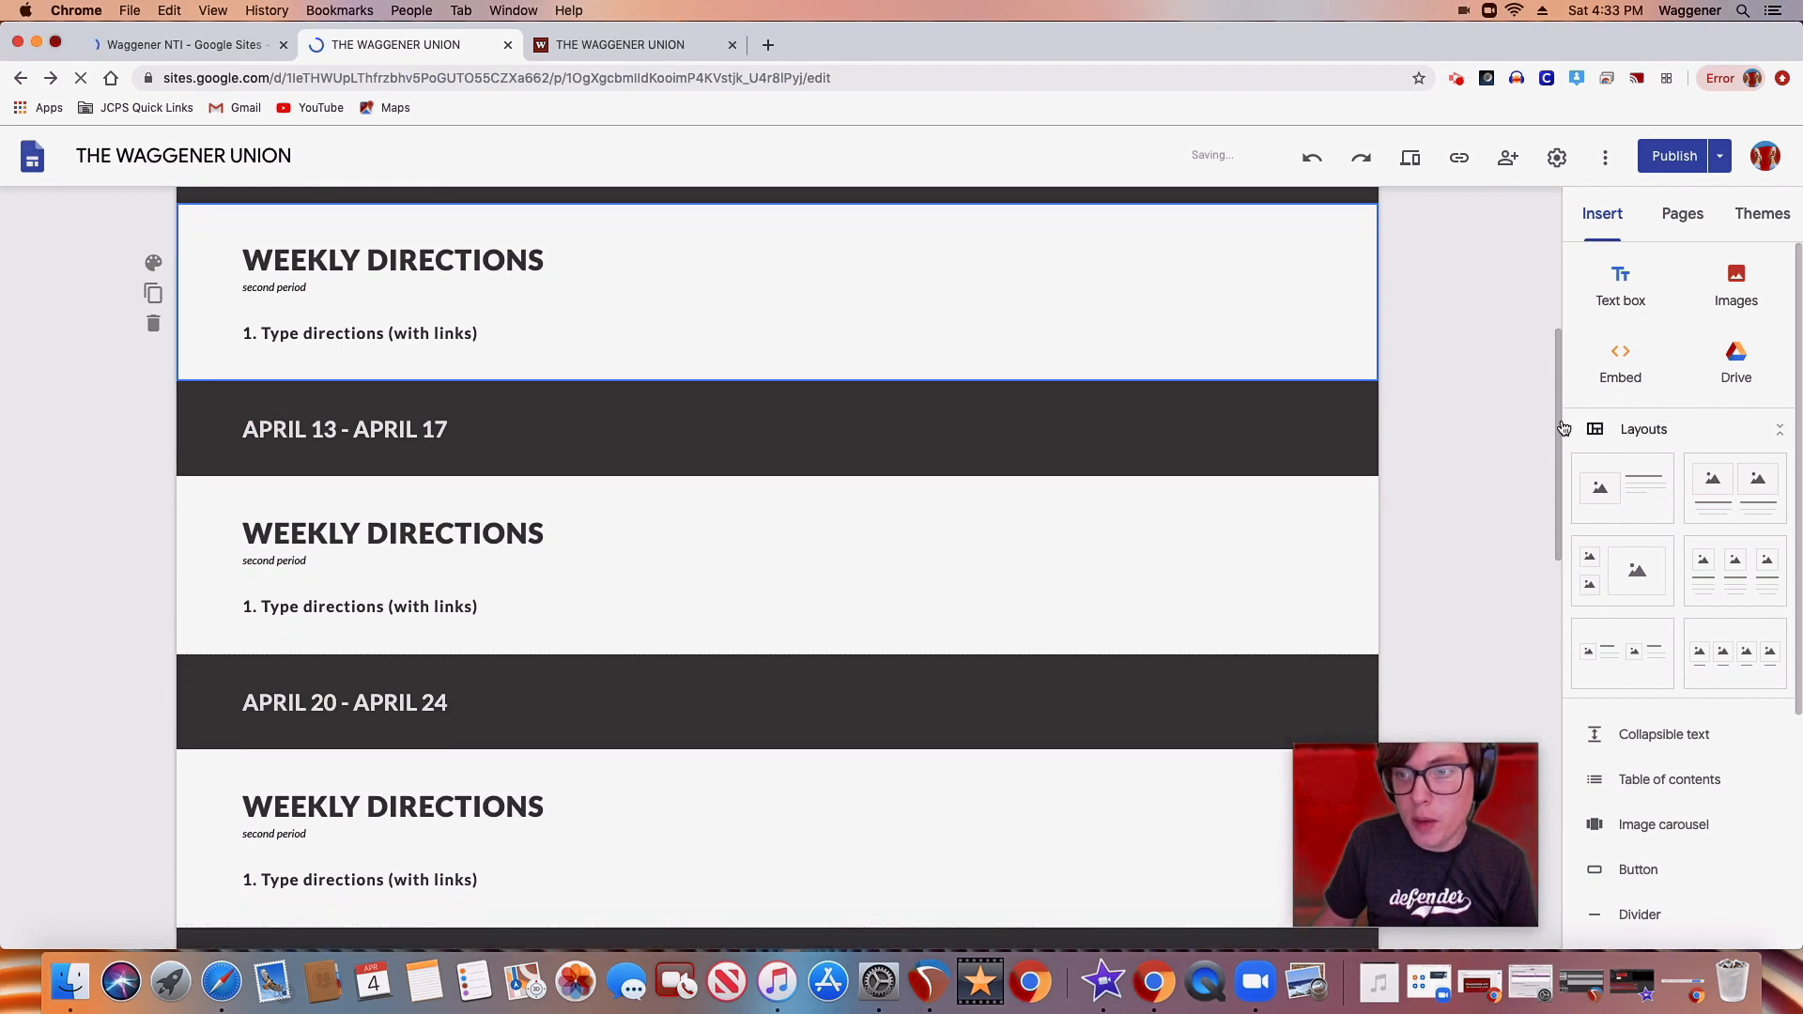
# Review the text slide in the Waggener NTI presentation, glance at the published site's home page and return to the site editor
pyautogui.click(198, 47)
pyautogui.press('Right')
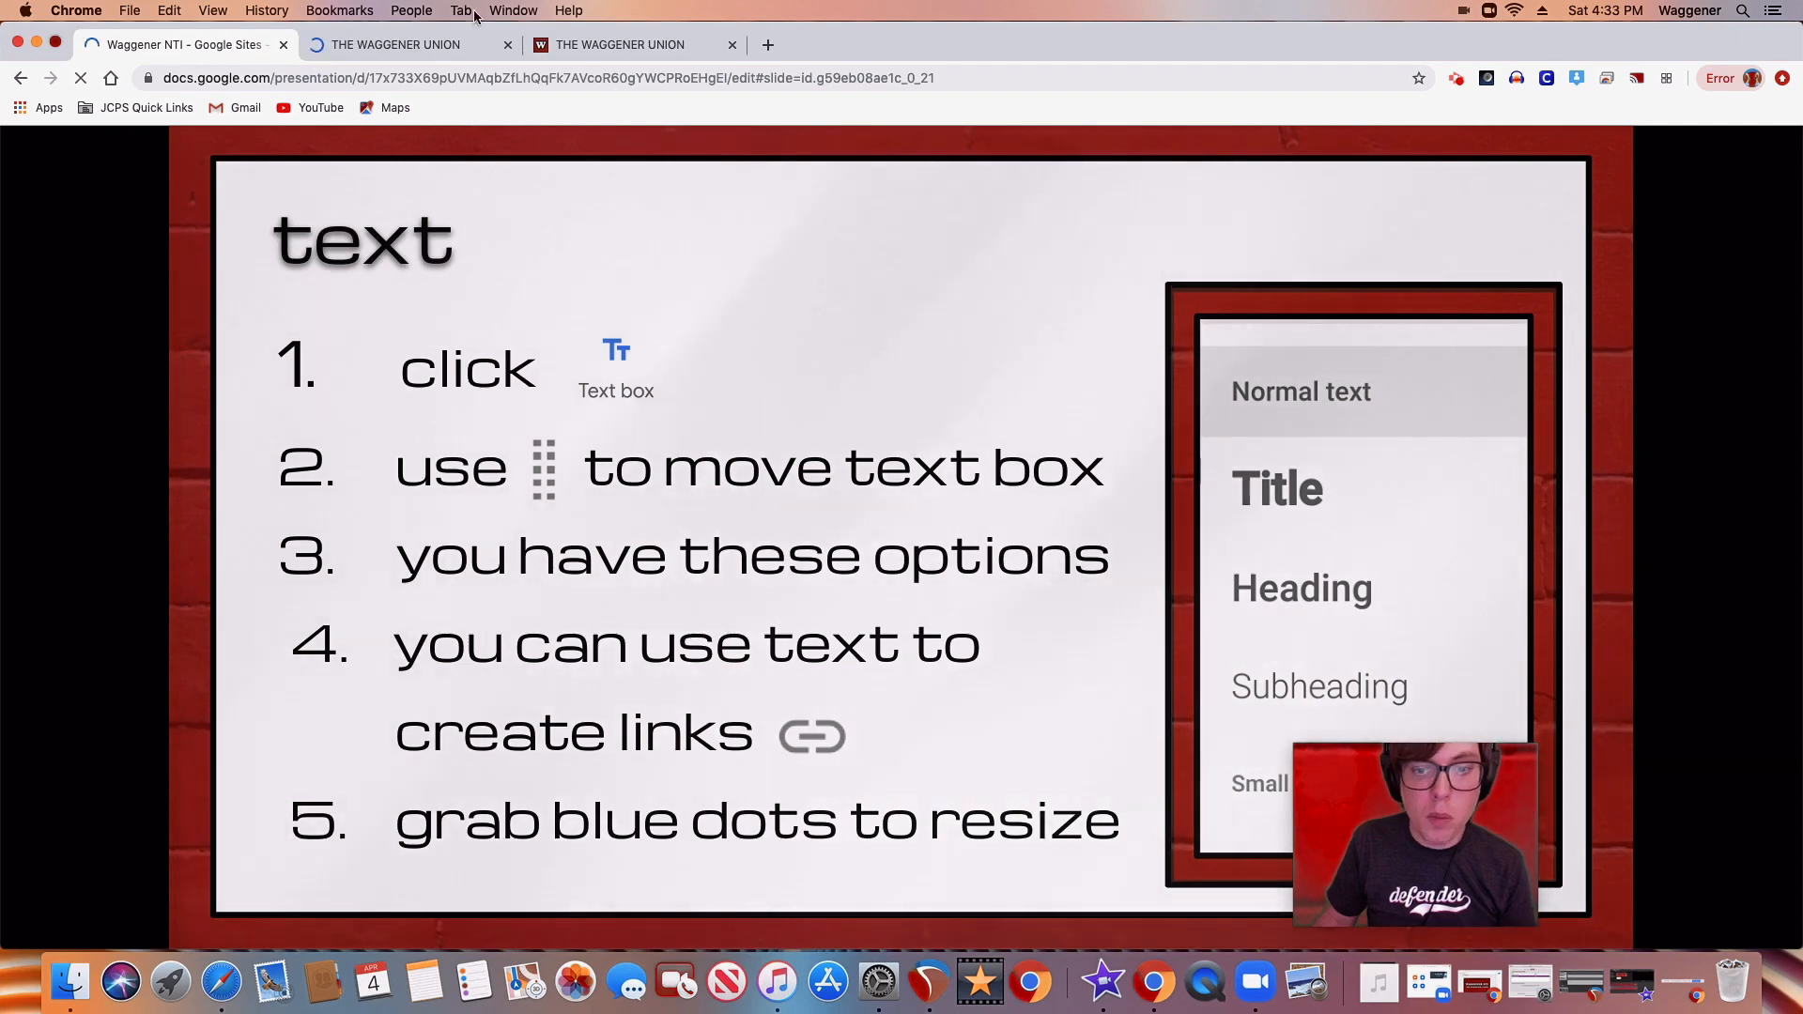
pyautogui.click(612, 45)
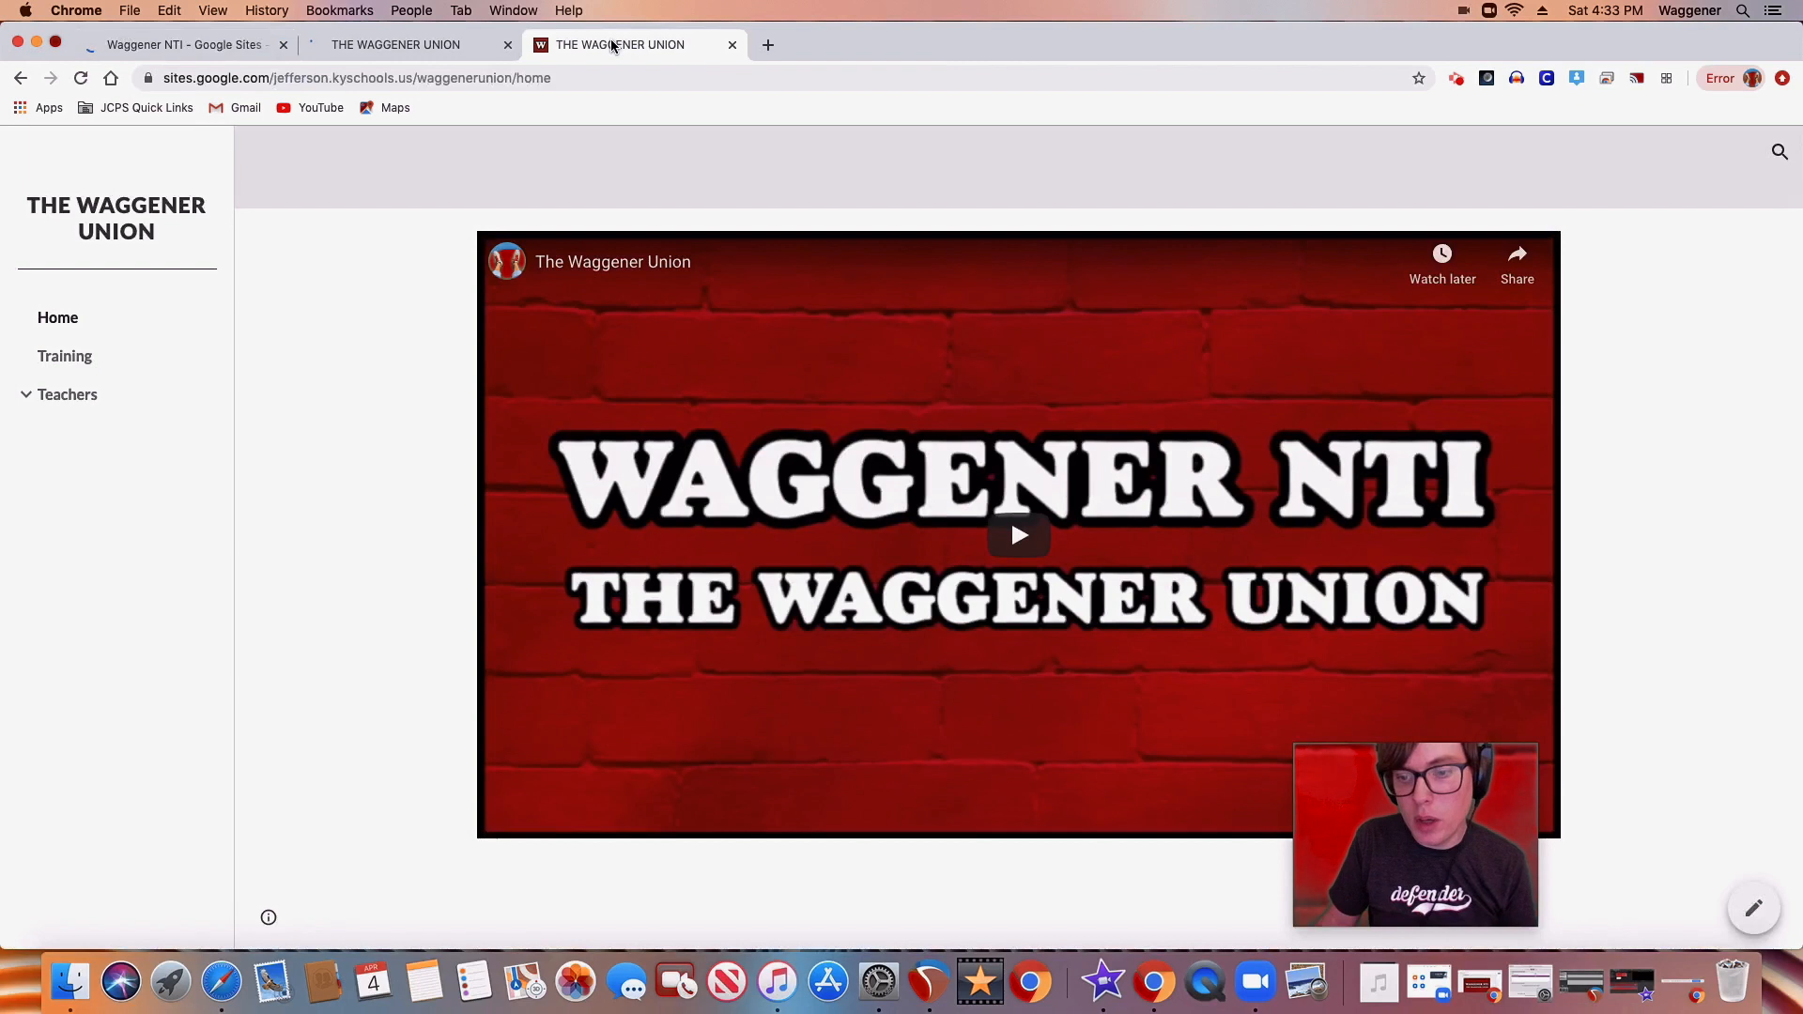
pyautogui.click(344, 45)
# Start a link on the word "directions" in the APRIL 07 - APRIL 10 directions line and choose a teacher's page as its target
pyautogui.click(498, 333)
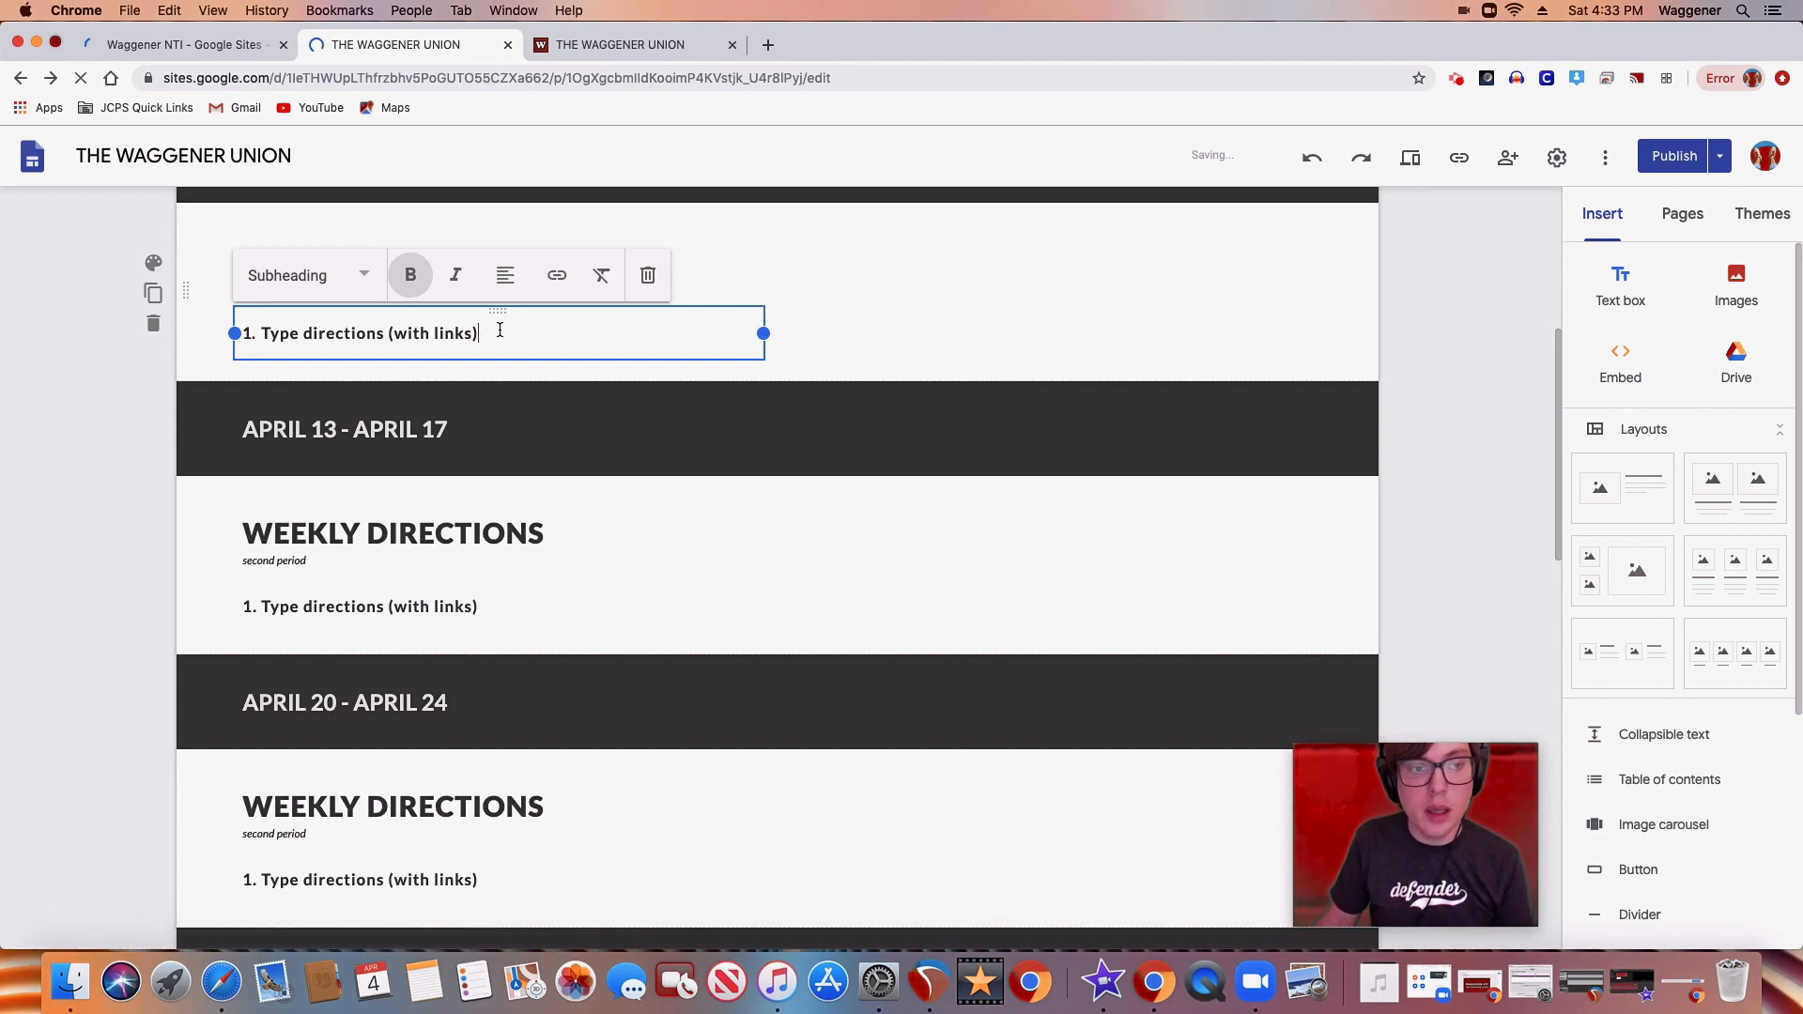
pyautogui.click(384, 334)
pyautogui.moveTo(384, 333); pyautogui.dragTo(312, 335)
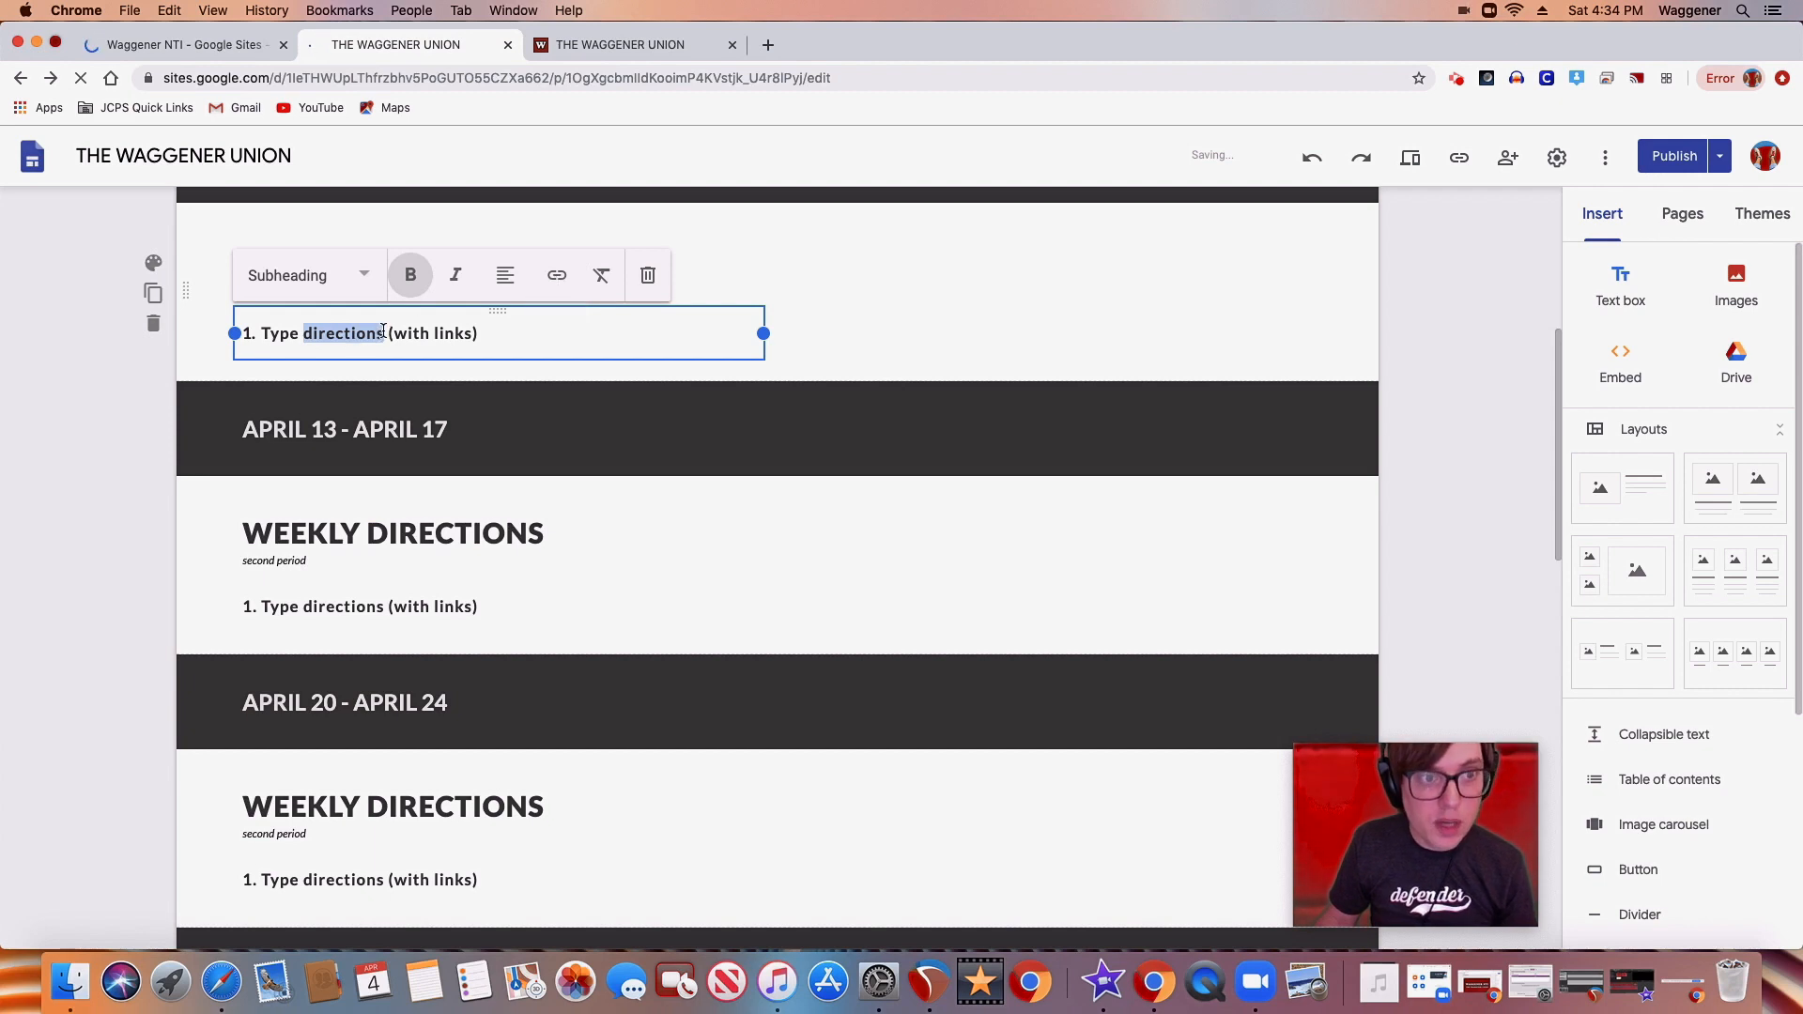
pyautogui.click(557, 275)
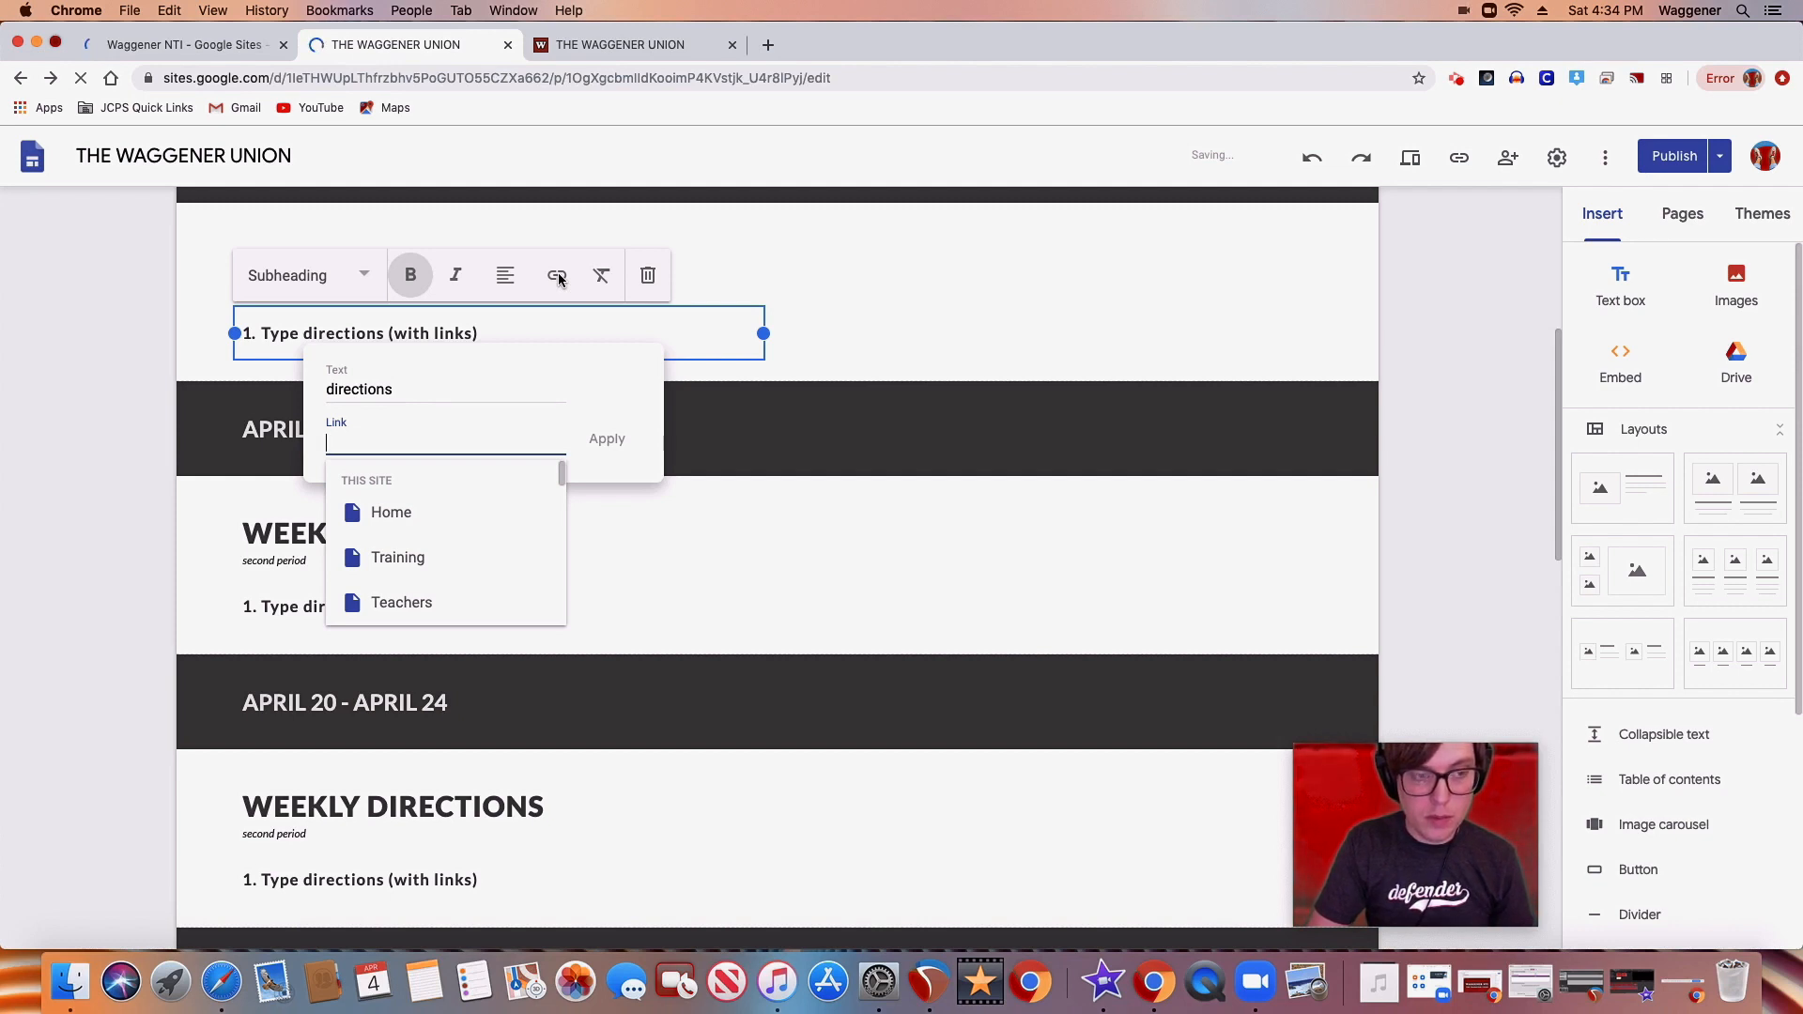
pyautogui.moveTo(562, 474); pyautogui.dragTo(562, 514)
pyautogui.click(431, 533)
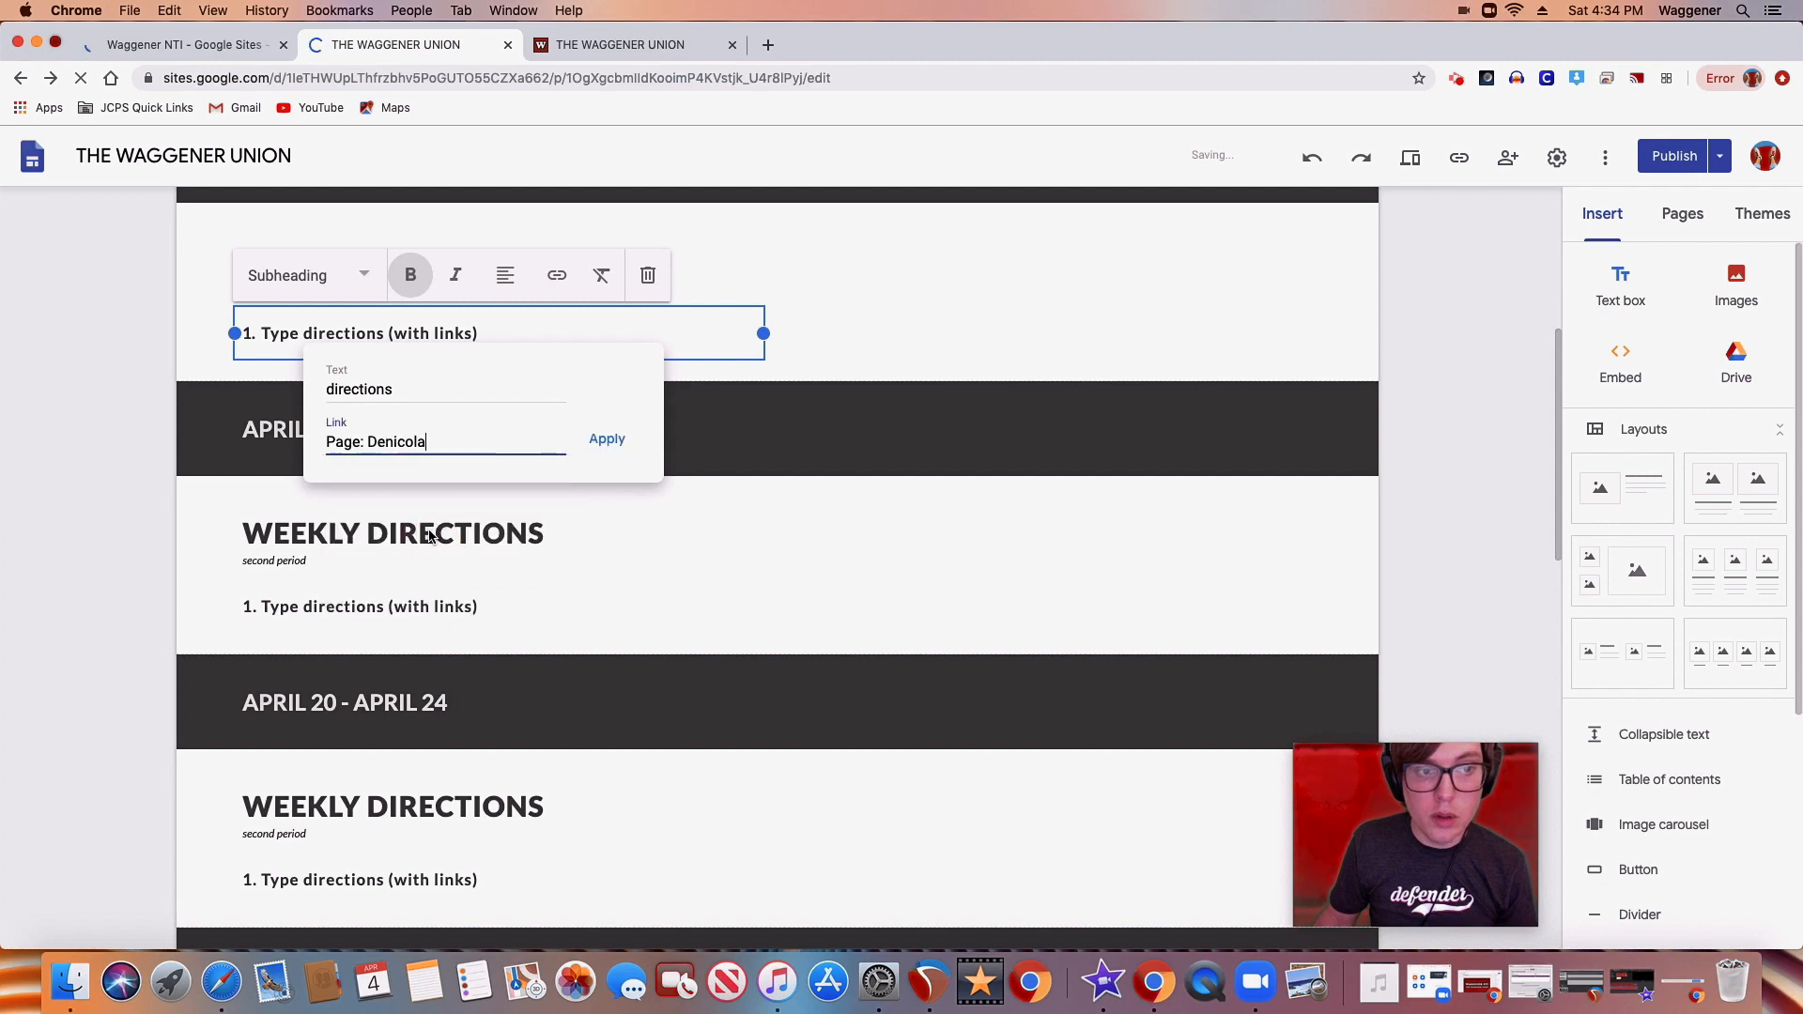
# Replace the chosen page with the web address tinyurl.com/waggenerunion and apply the link to the word "directions"
pyautogui.moveTo(441, 441); pyautogui.dragTo(202, 447)
pyautogui.write('tiny')
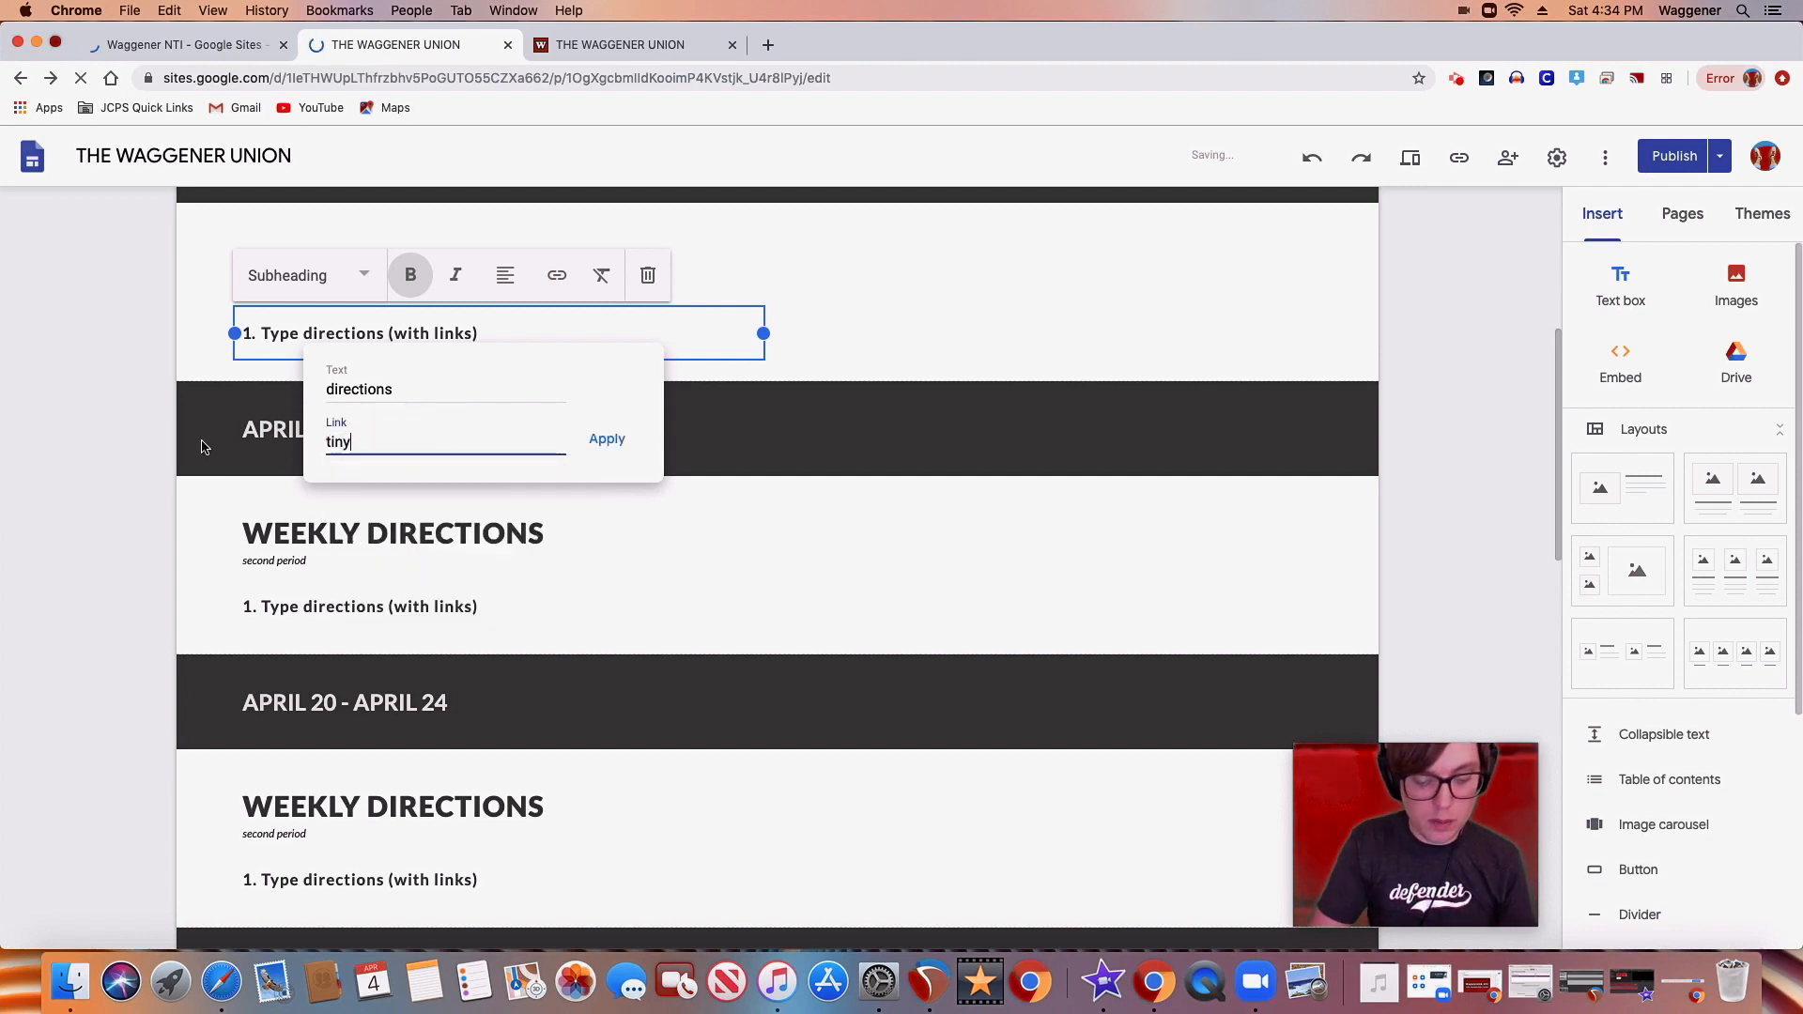
pyautogui.write('url.com/')
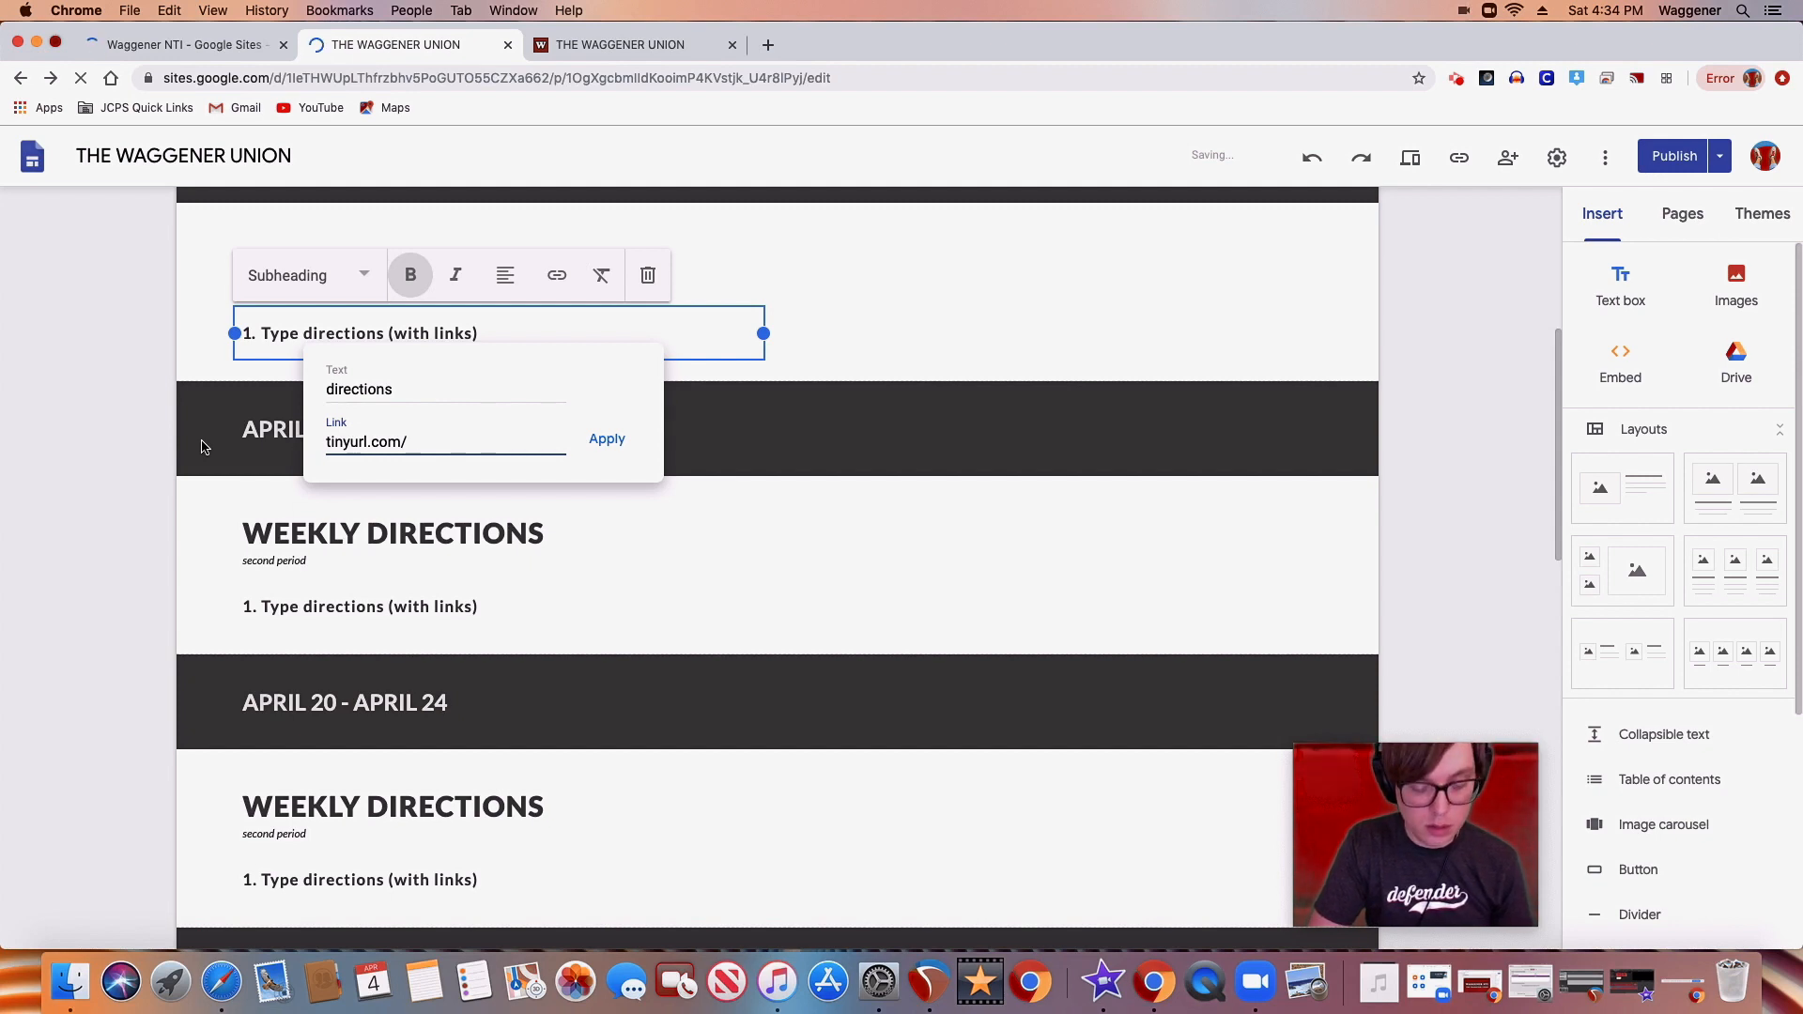
pyautogui.write('waggener')
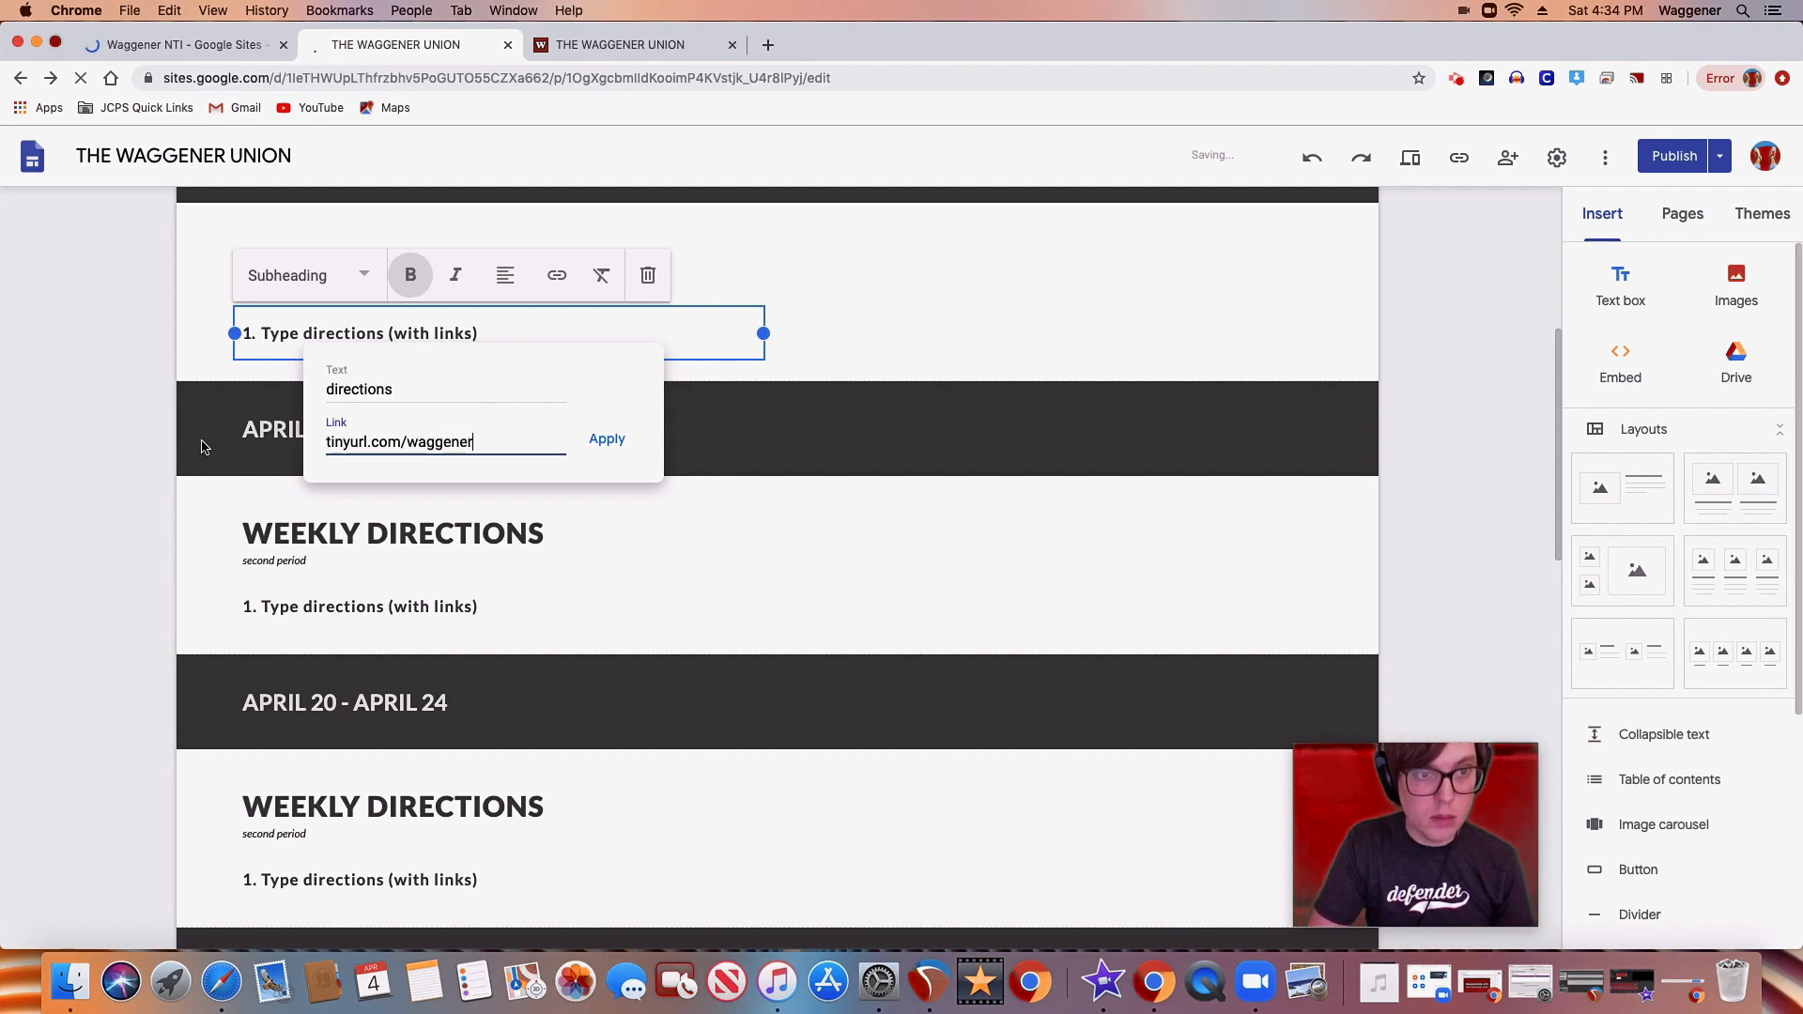
pyautogui.write('union')
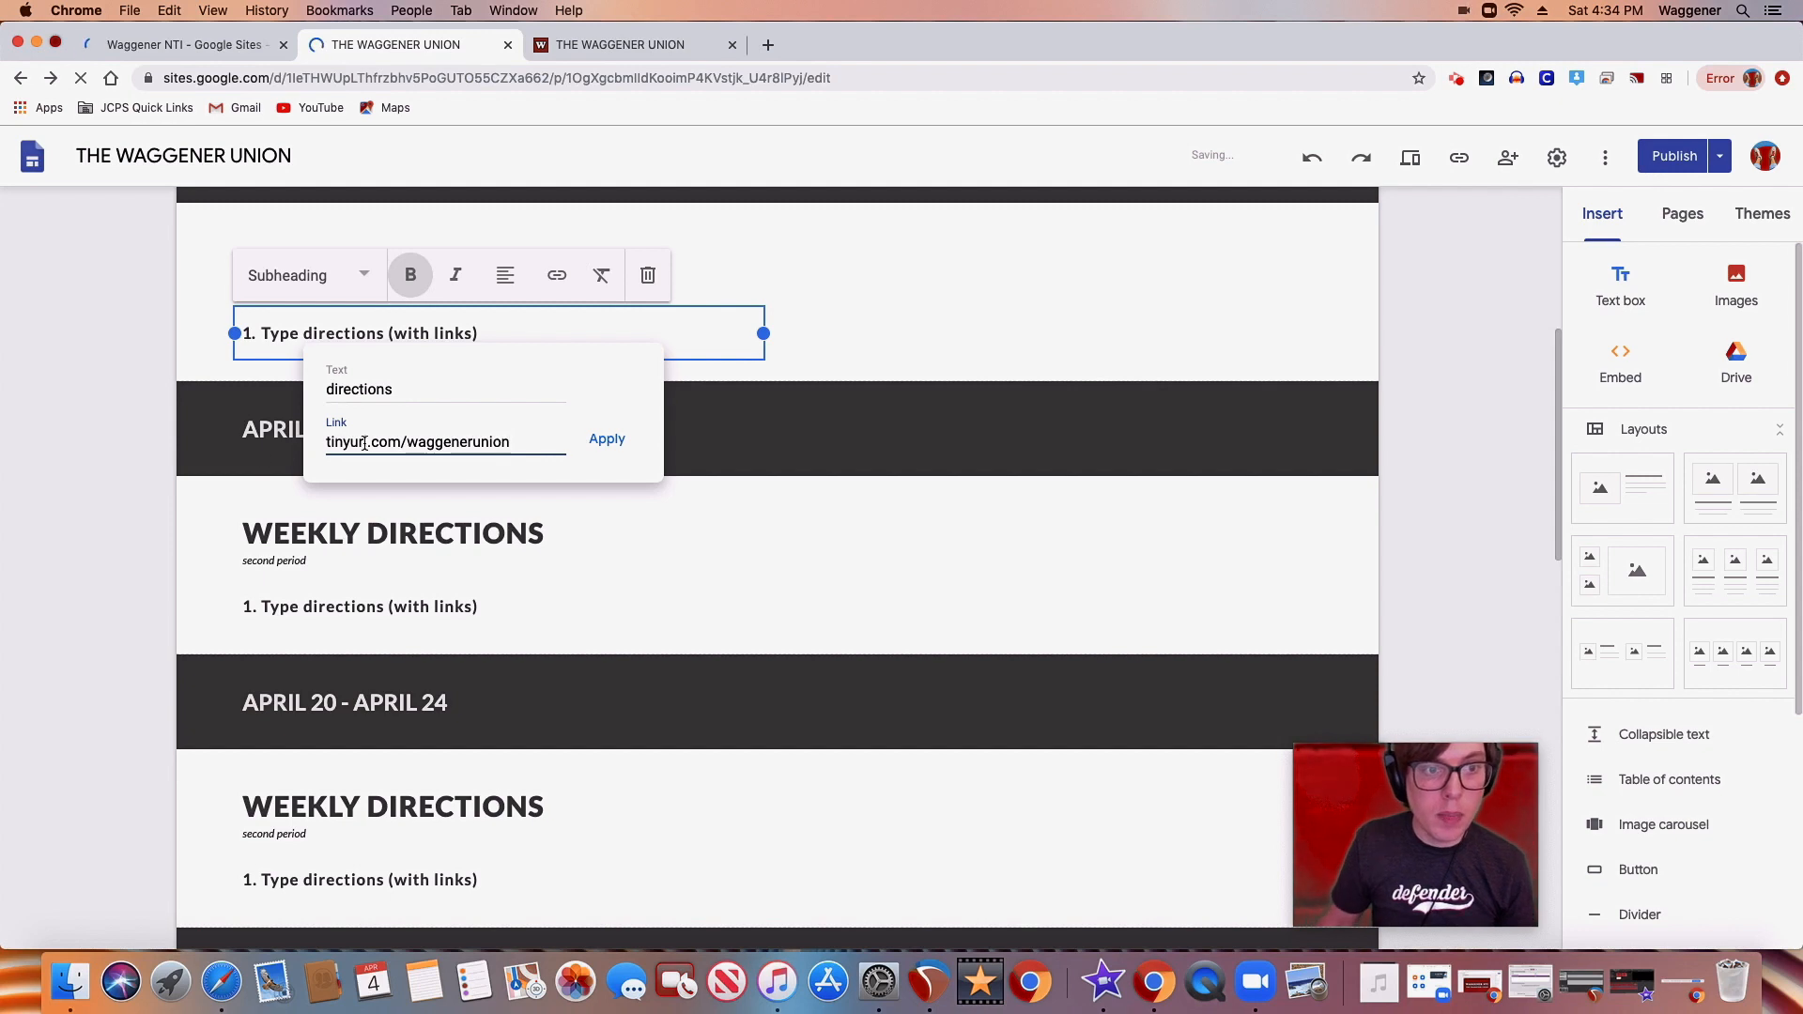
pyautogui.click(603, 444)
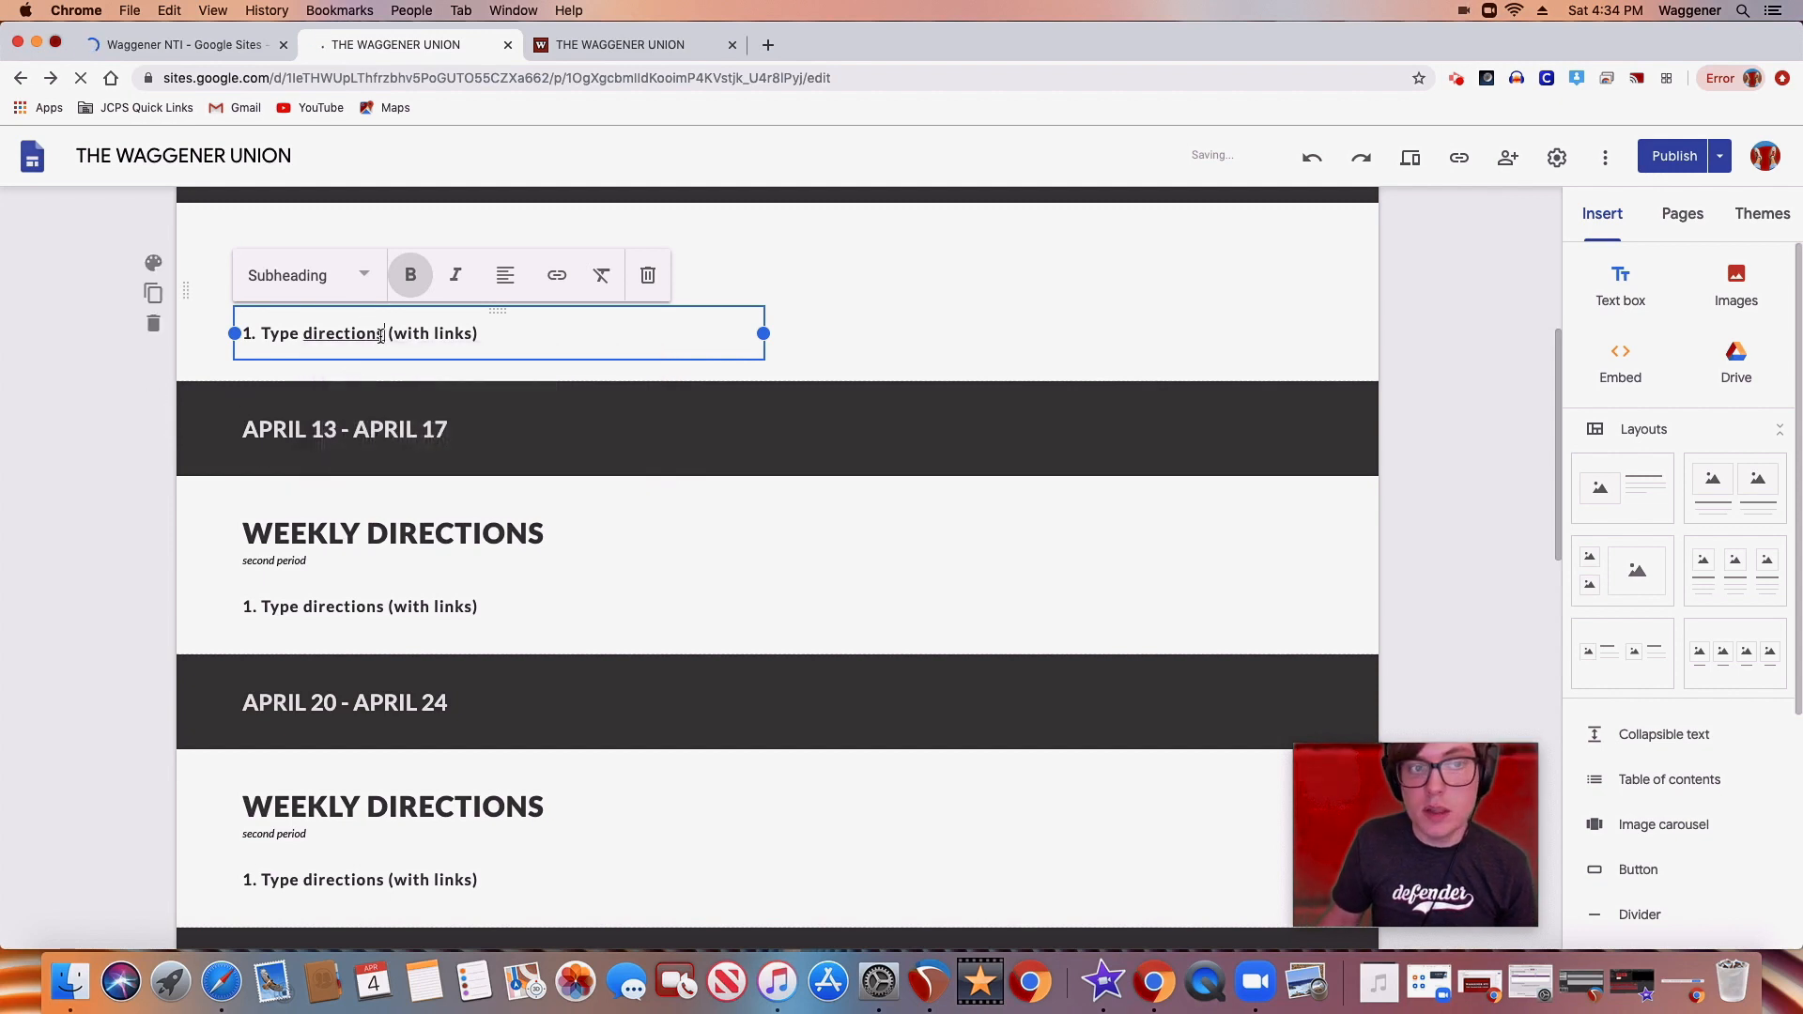
# Remove the link from the word "directions" in the APRIL 07 - APRIL 10 weekly directions
pyautogui.moveTo(384, 334); pyautogui.dragTo(305, 334)
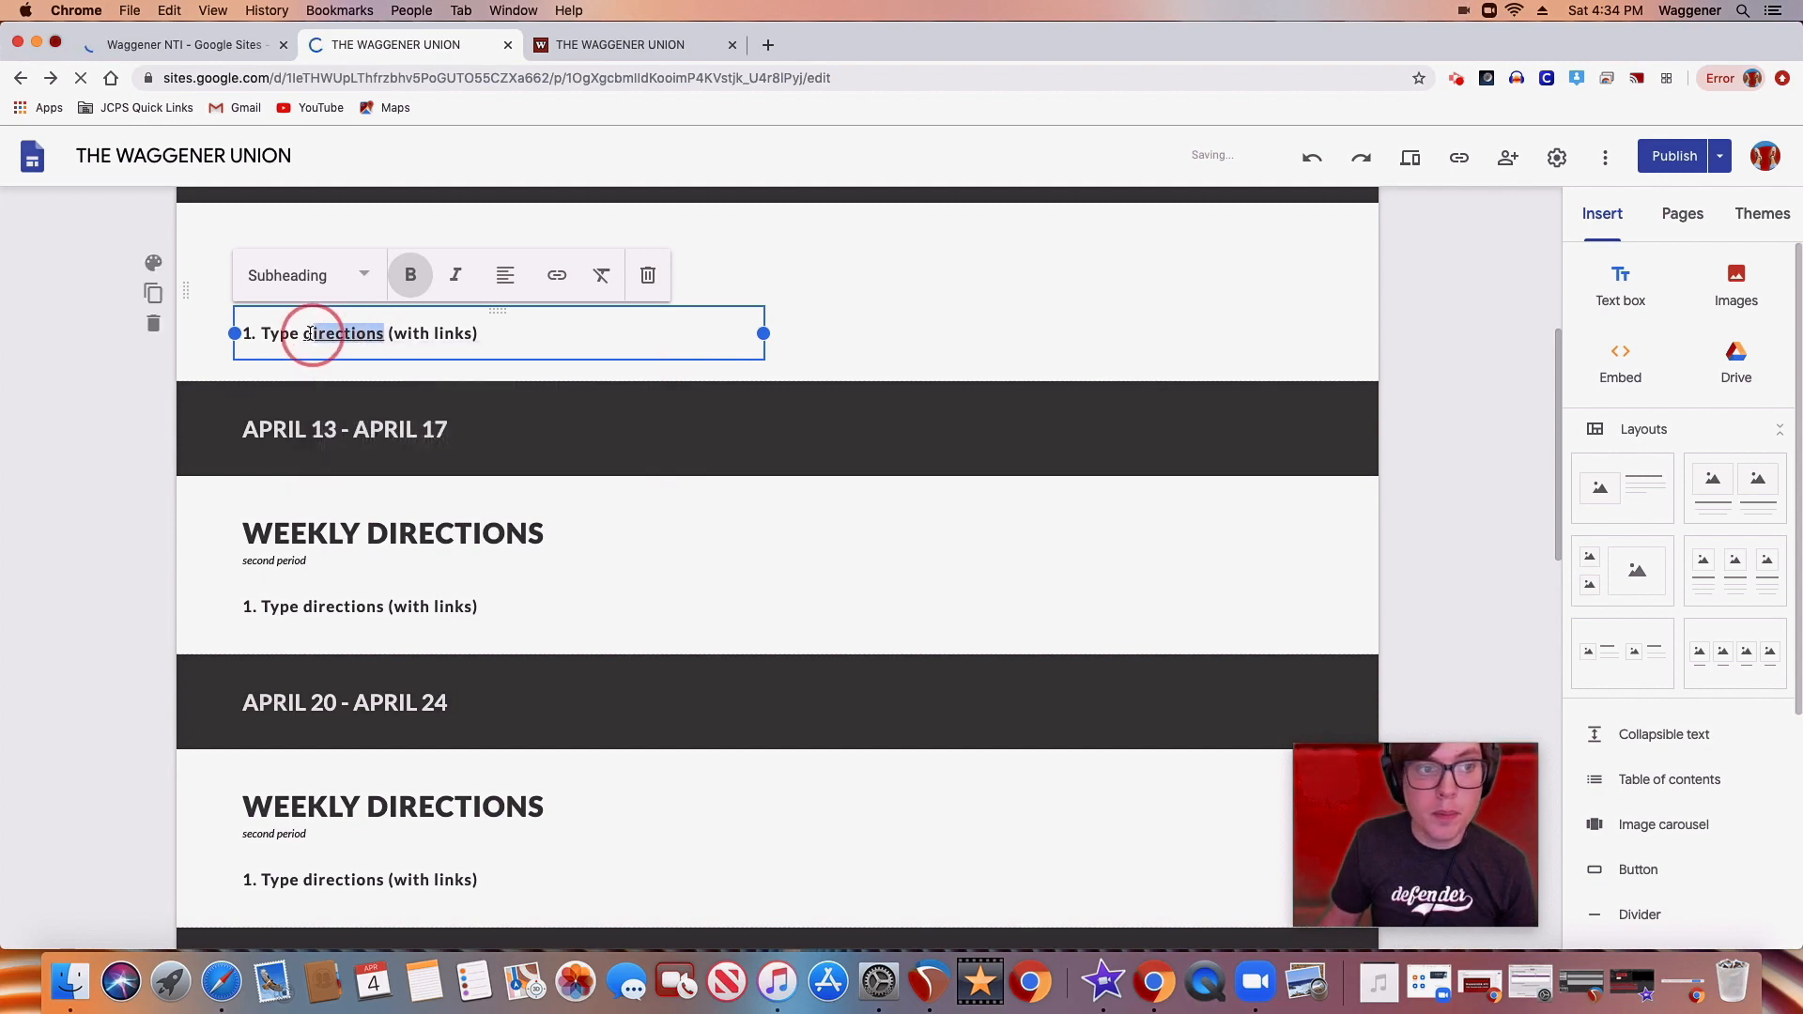
pyautogui.click(540, 366)
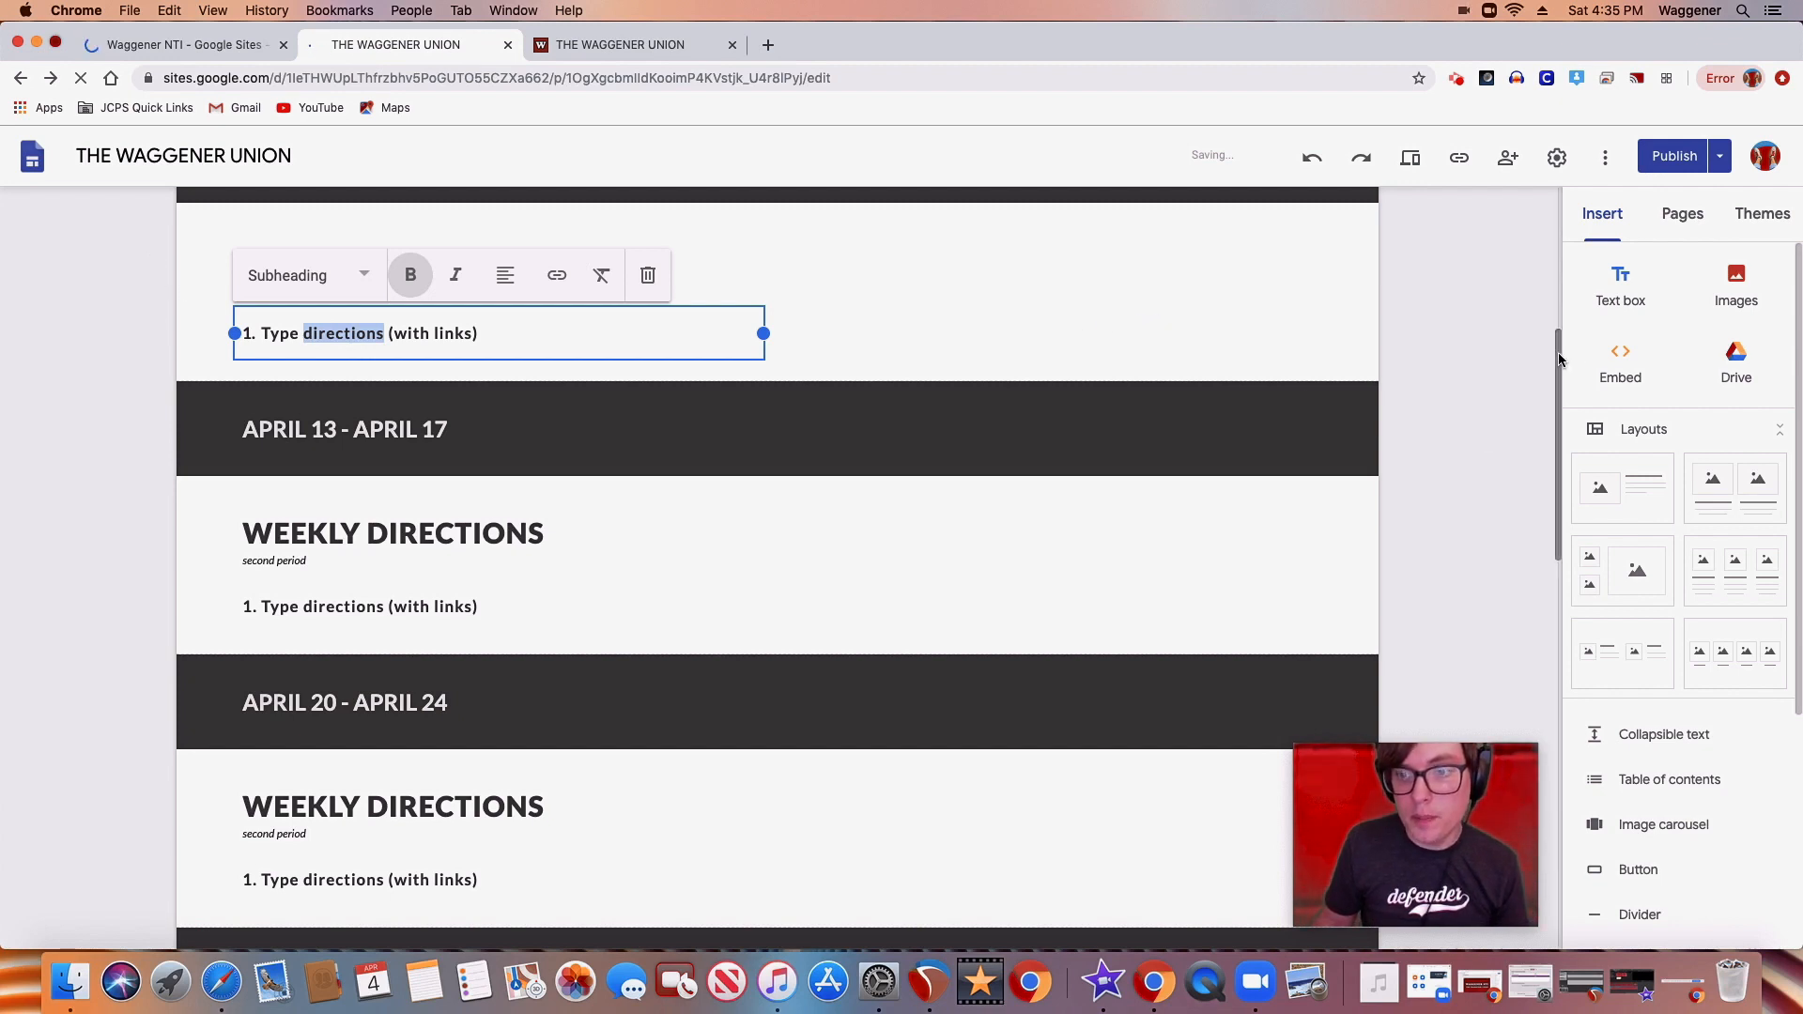
# Review the buttons slide in the Waggener NTI presentation, and look at the CLASSROOM row's buttons in the site editor
pyautogui.click(237, 49)
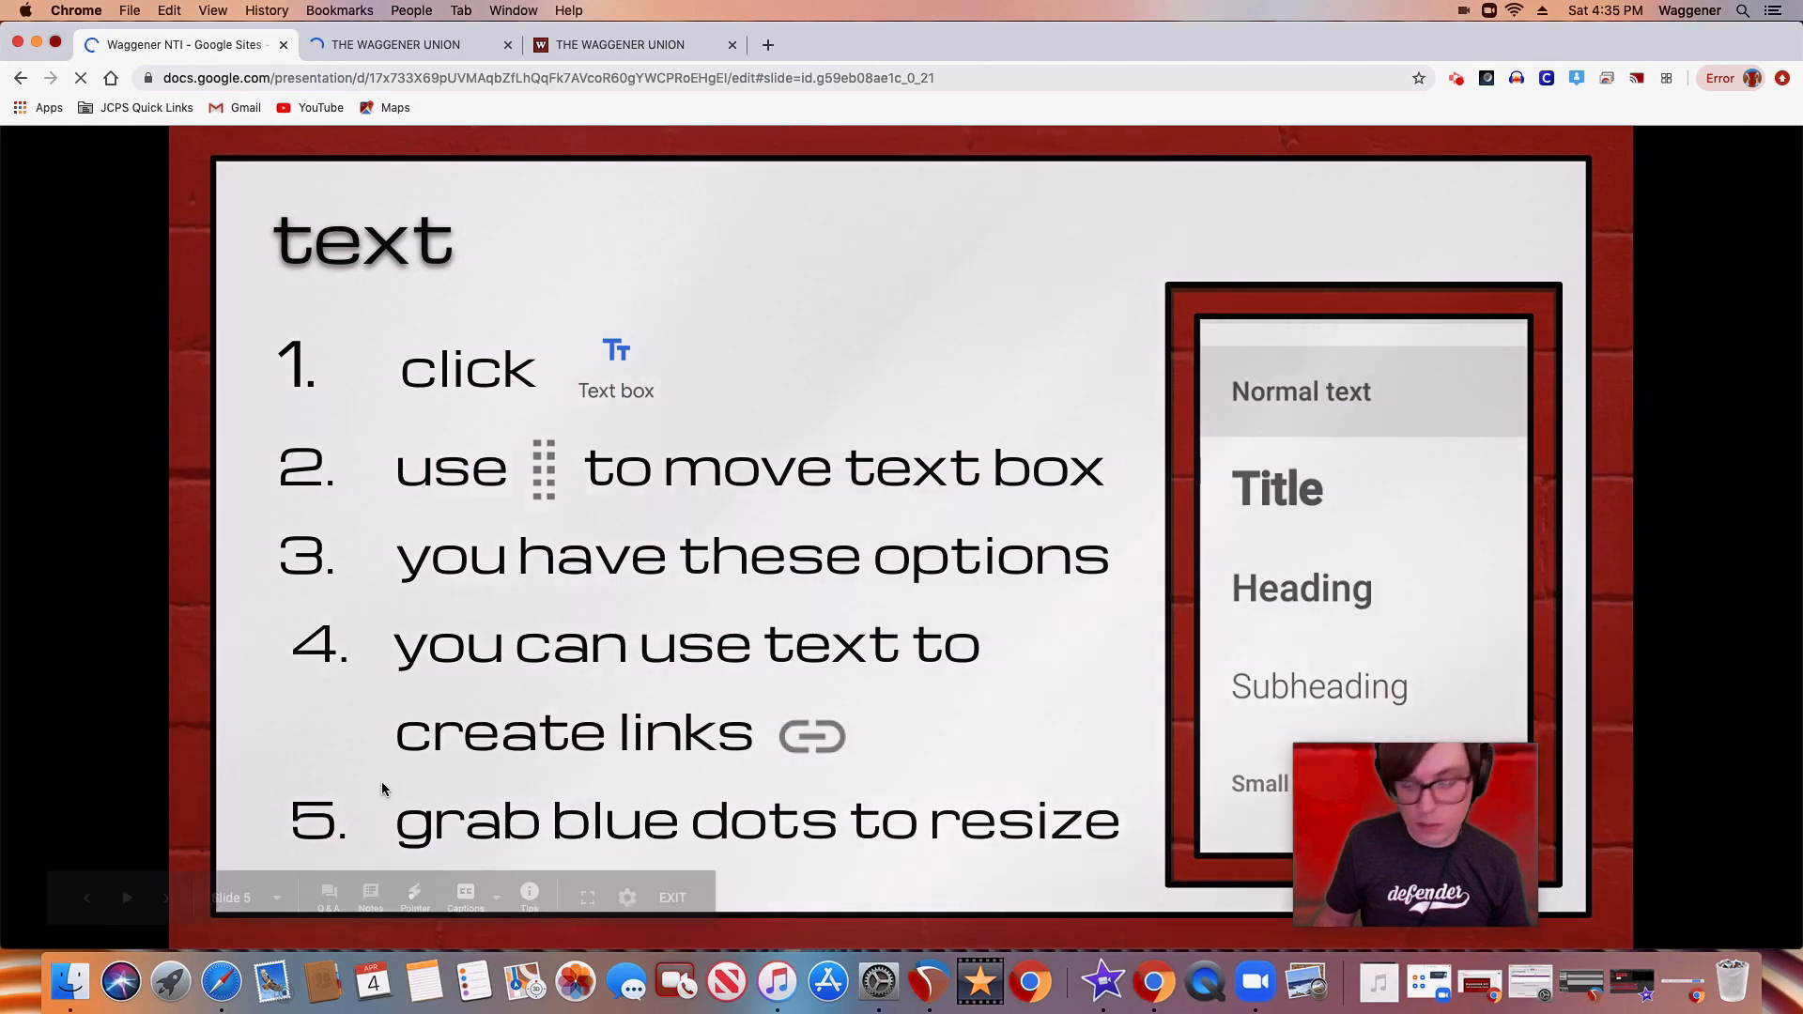
pyautogui.press('Right')
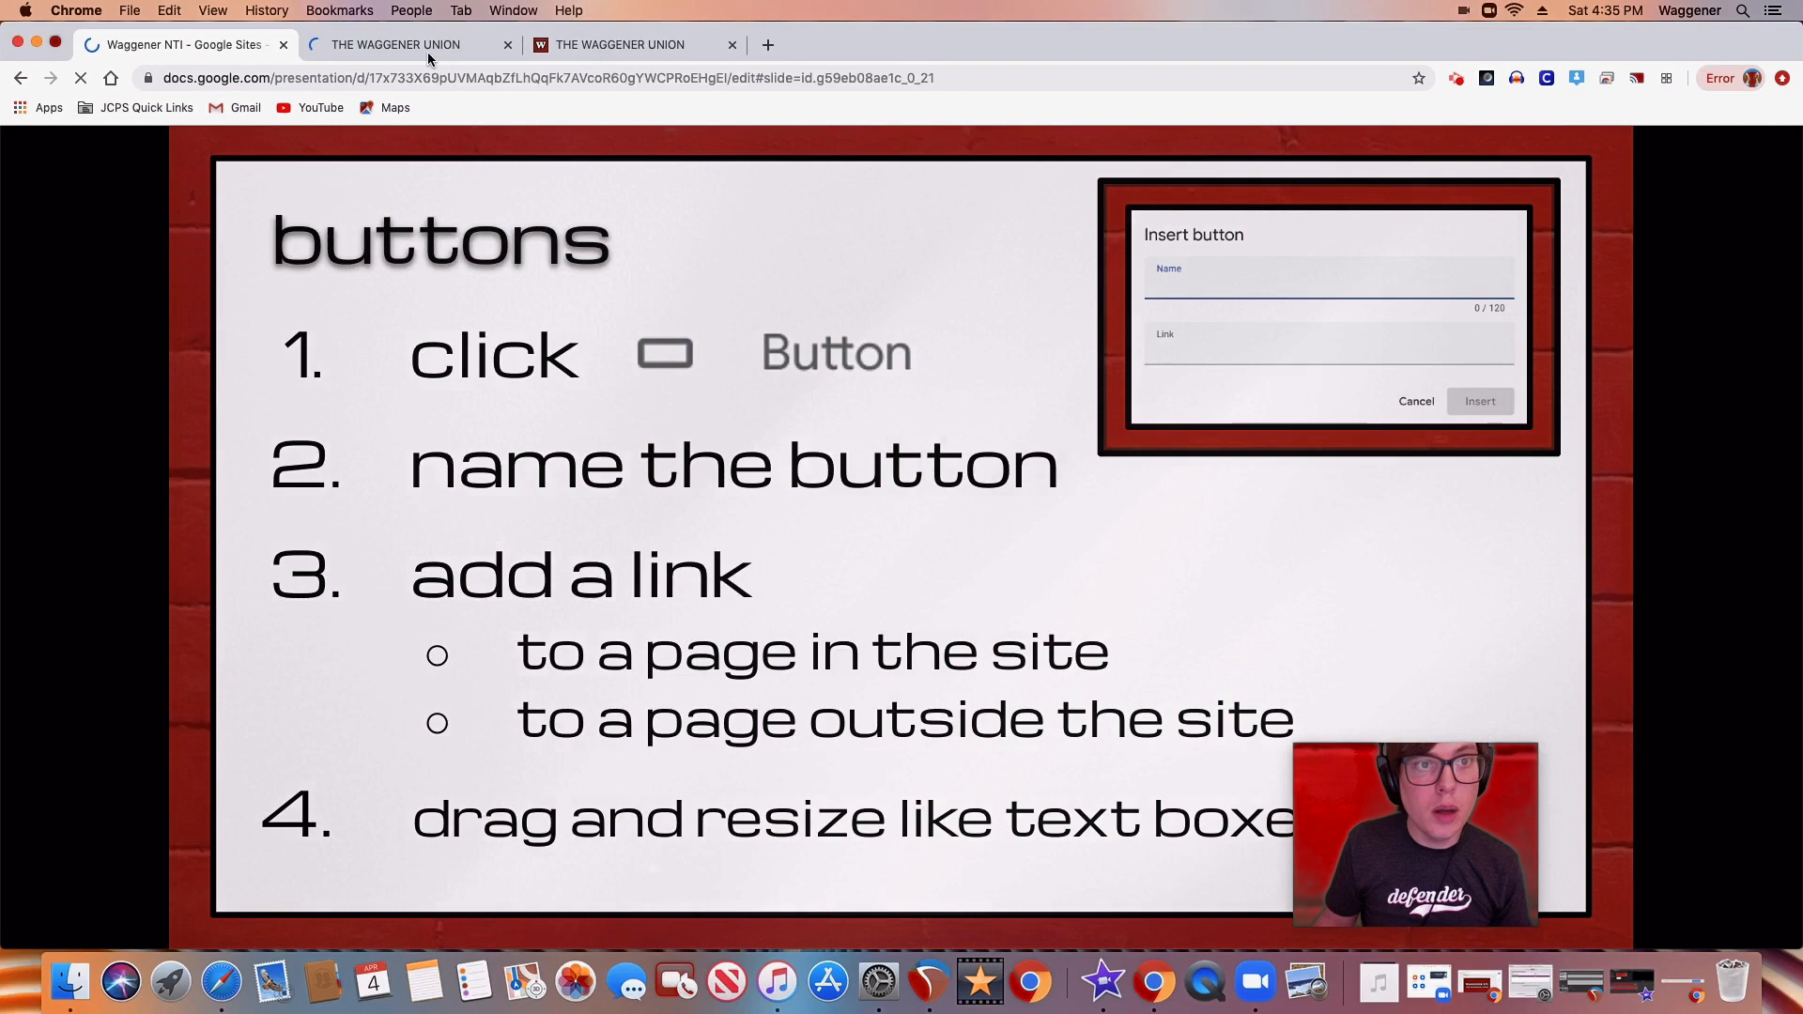
pyautogui.click(451, 49)
pyautogui.click(970, 329)
pyautogui.scroll(5, 970, 335)
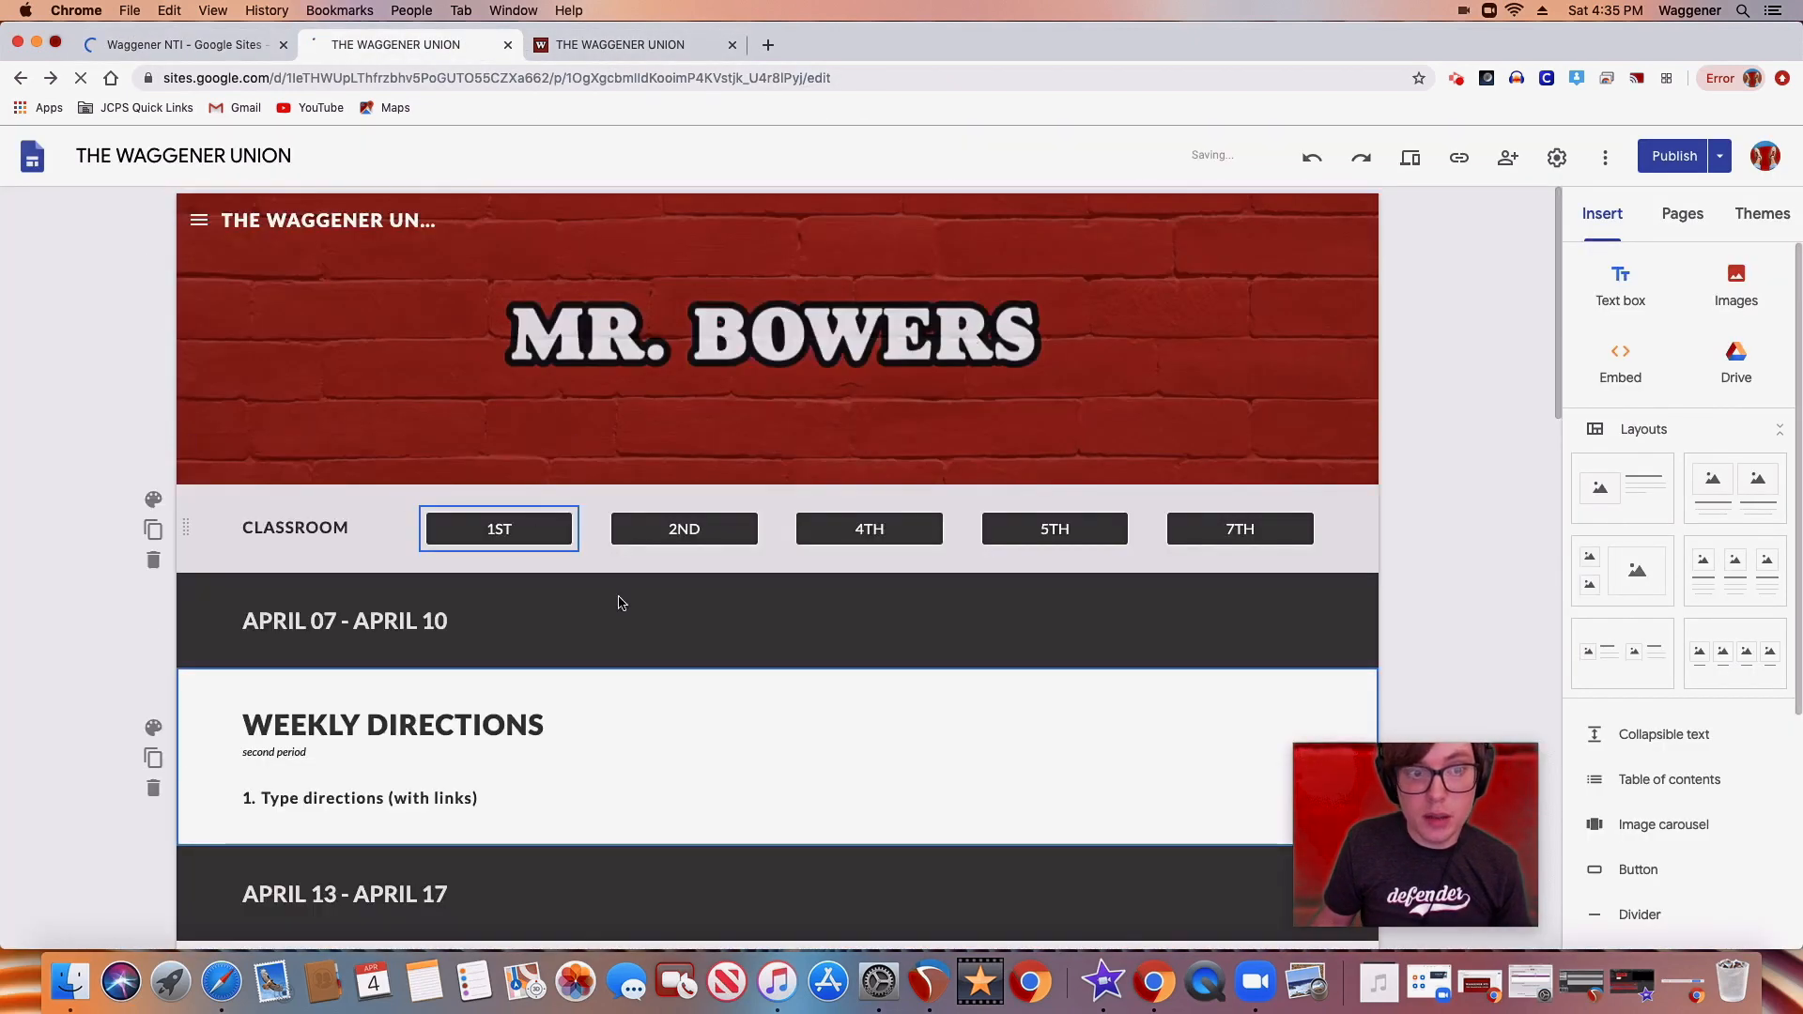
# Start inserting a button named BUTTON and choose a teacher's page as its link target
pyautogui.scroll(-1, 696, 707)
pyautogui.scroll(-1, 696, 707)
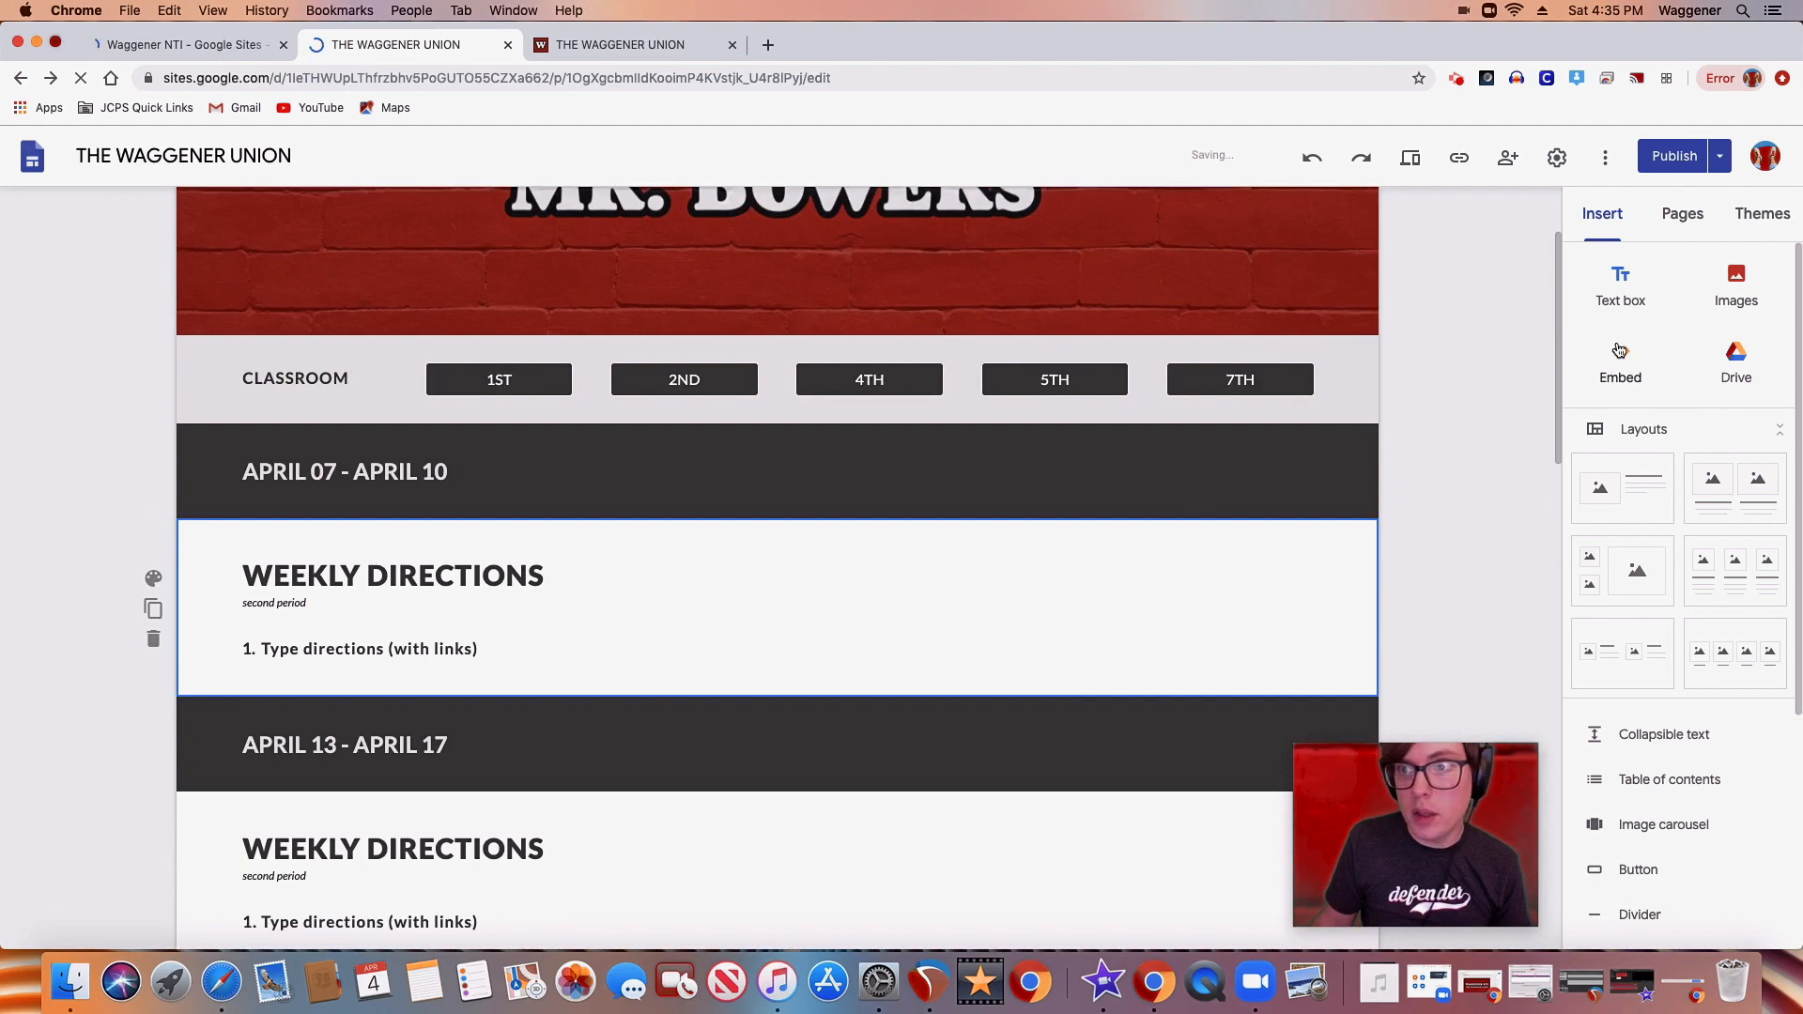
pyautogui.scroll(-5, 1780, 361)
pyautogui.click(1608, 603)
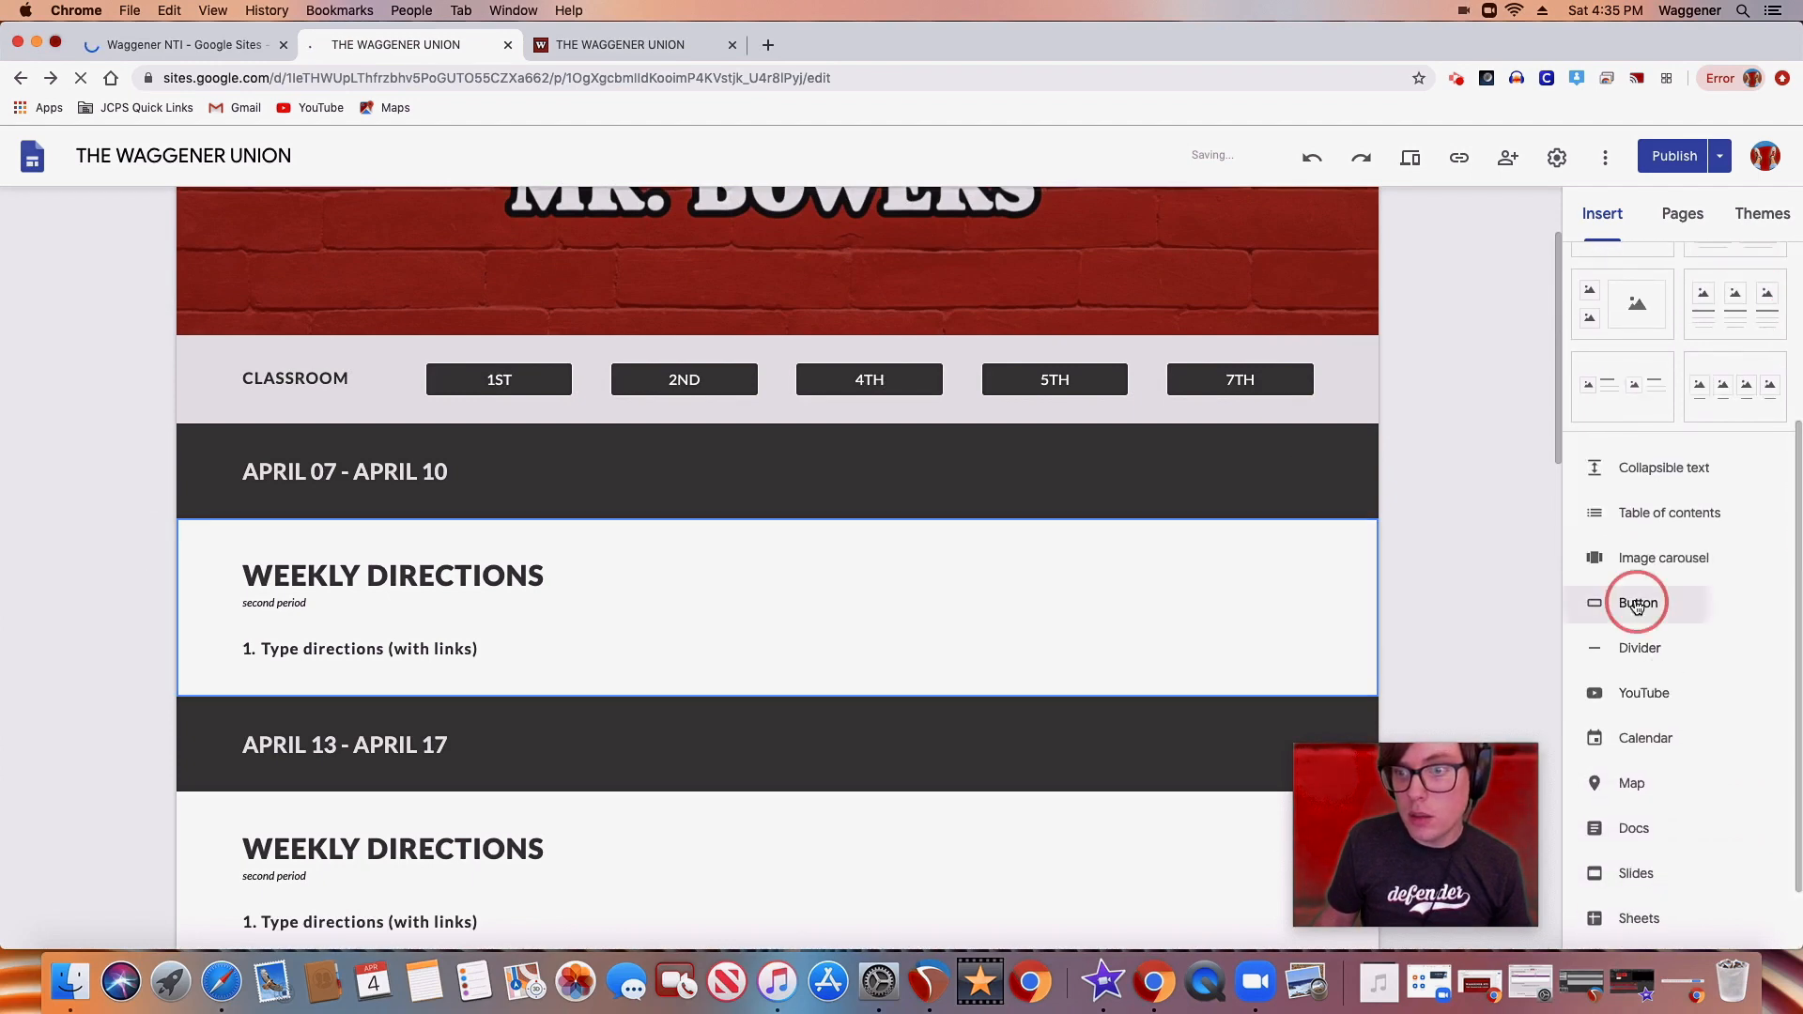
pyautogui.write('B')
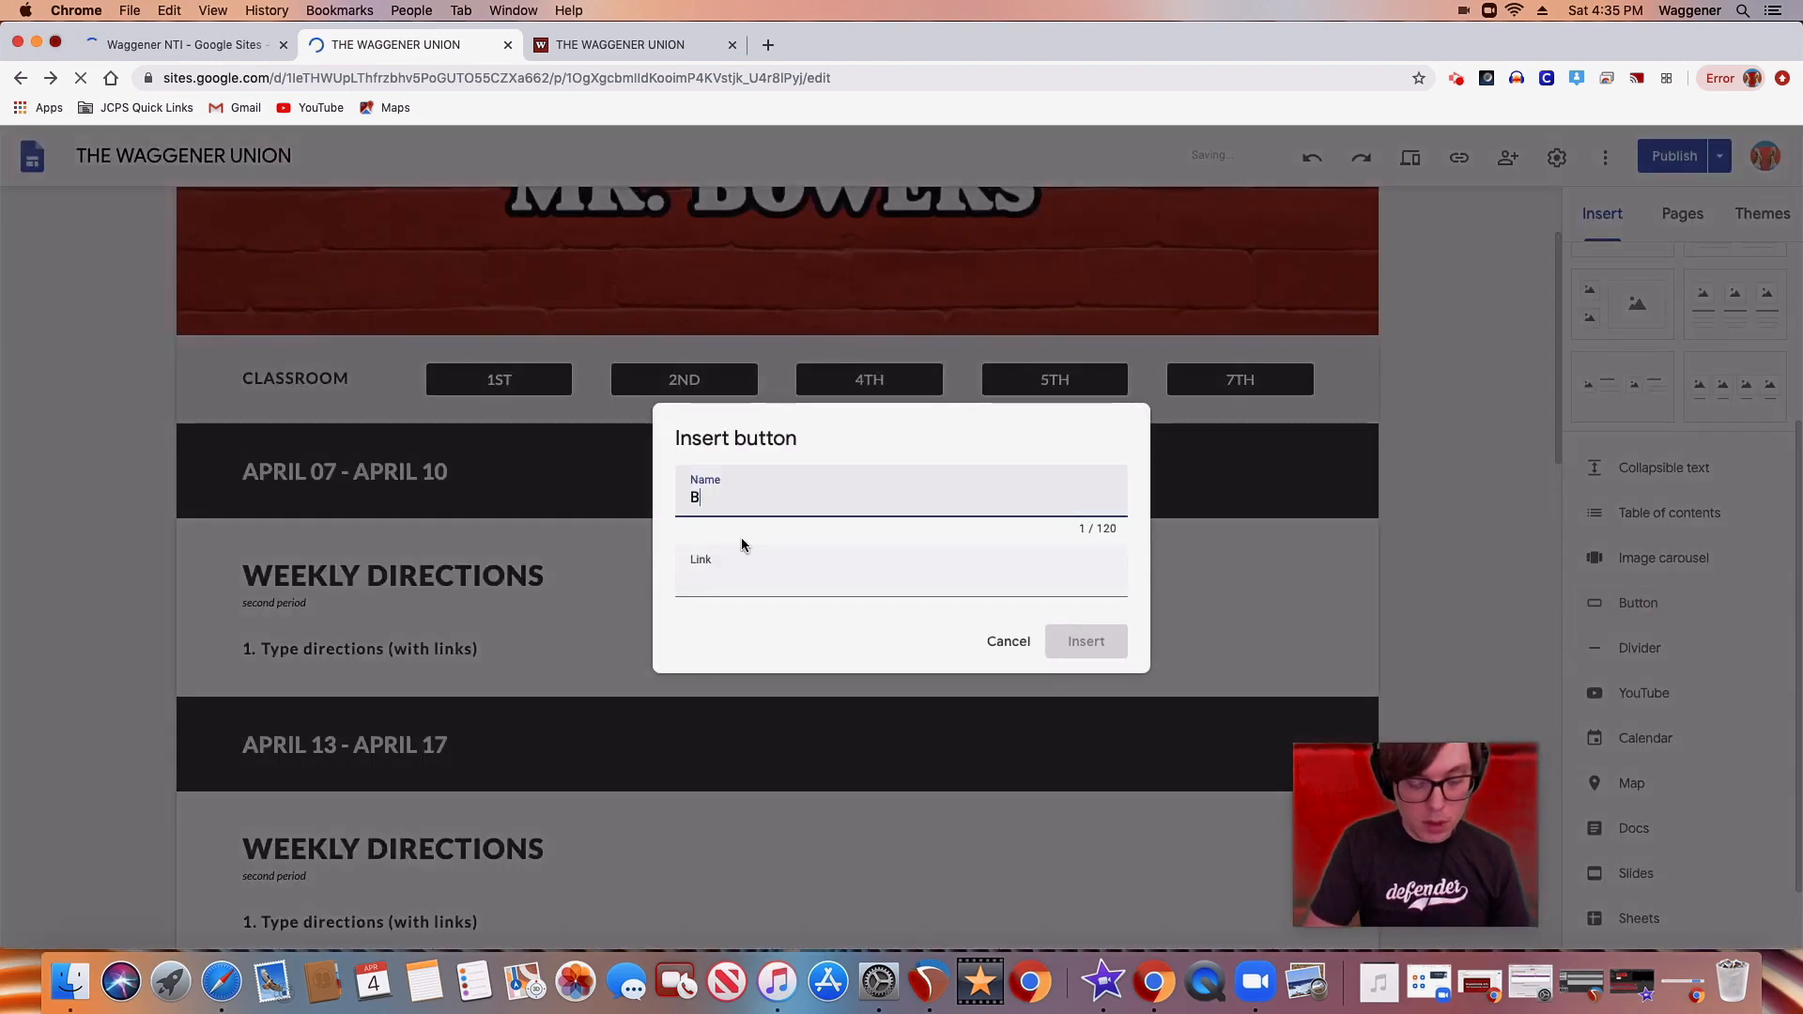
pyautogui.write('UTTON')
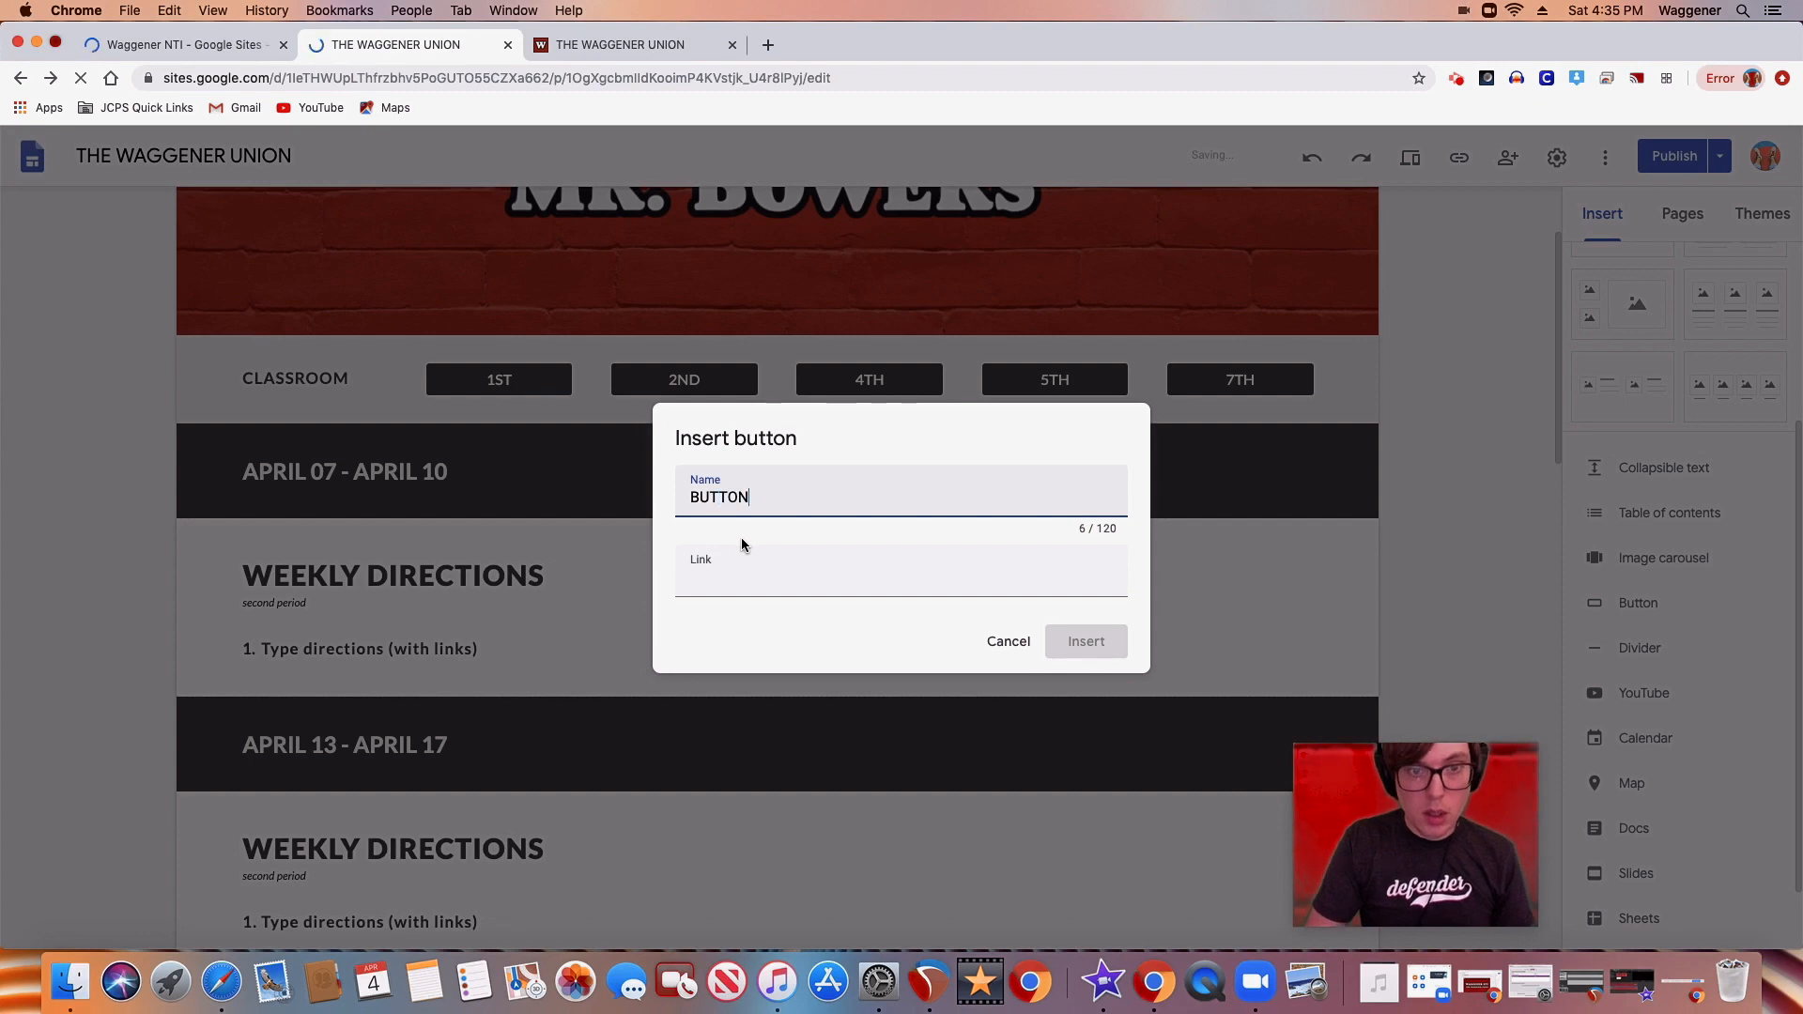
pyautogui.click(732, 589)
pyautogui.moveTo(966, 612); pyautogui.dragTo(958, 644)
pyautogui.click(785, 678)
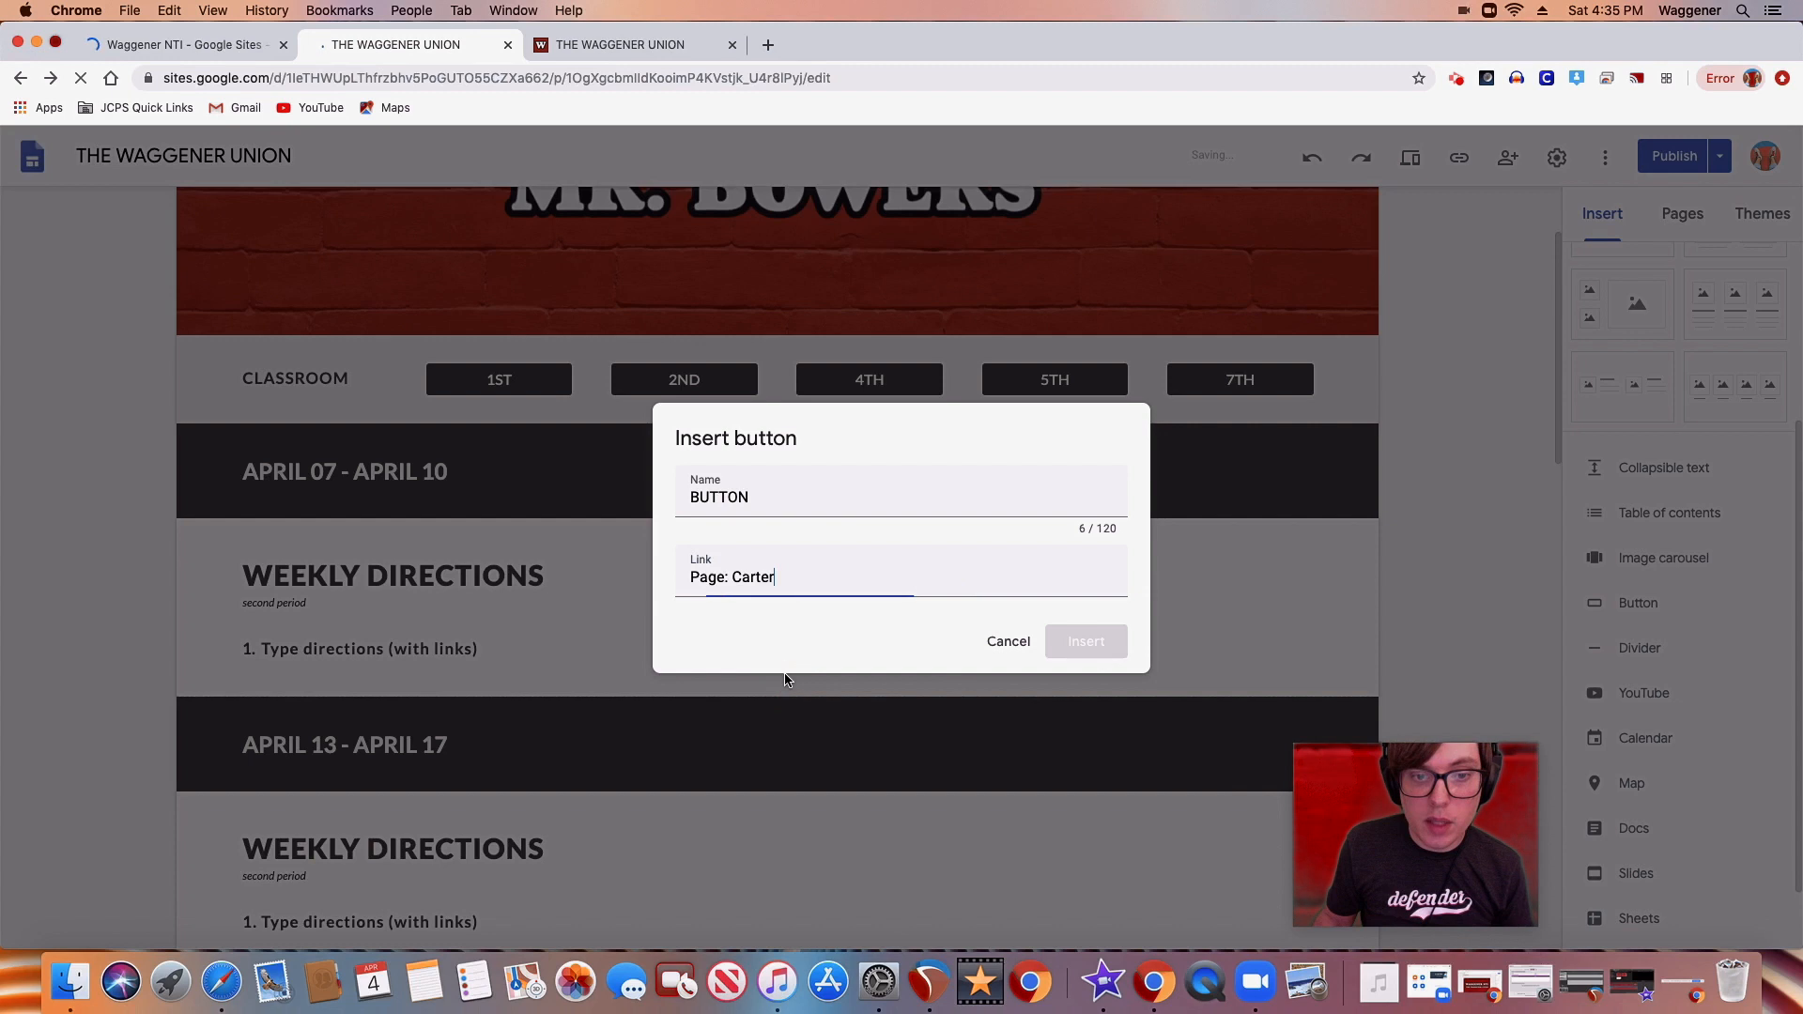
# Change the new button's link to collider.com and insert the button on the page
pyautogui.moveTo(789, 580); pyautogui.dragTo(646, 587)
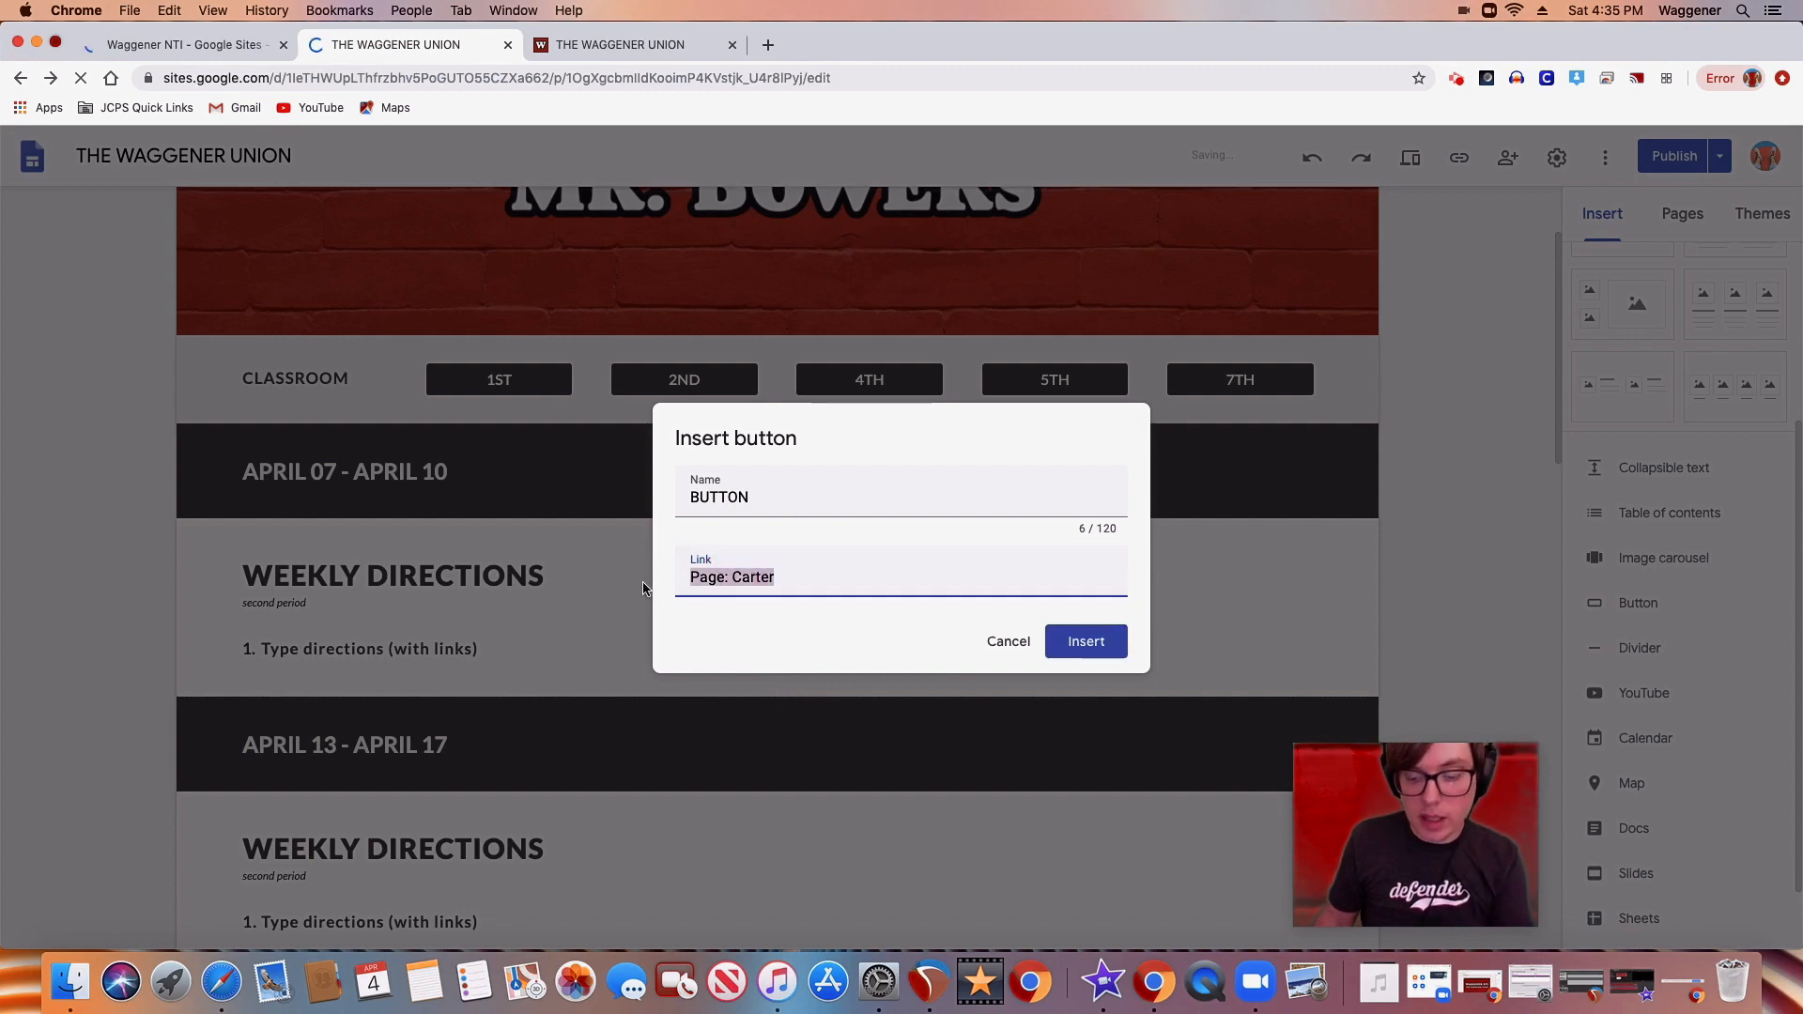
pyautogui.press('BackSpace')
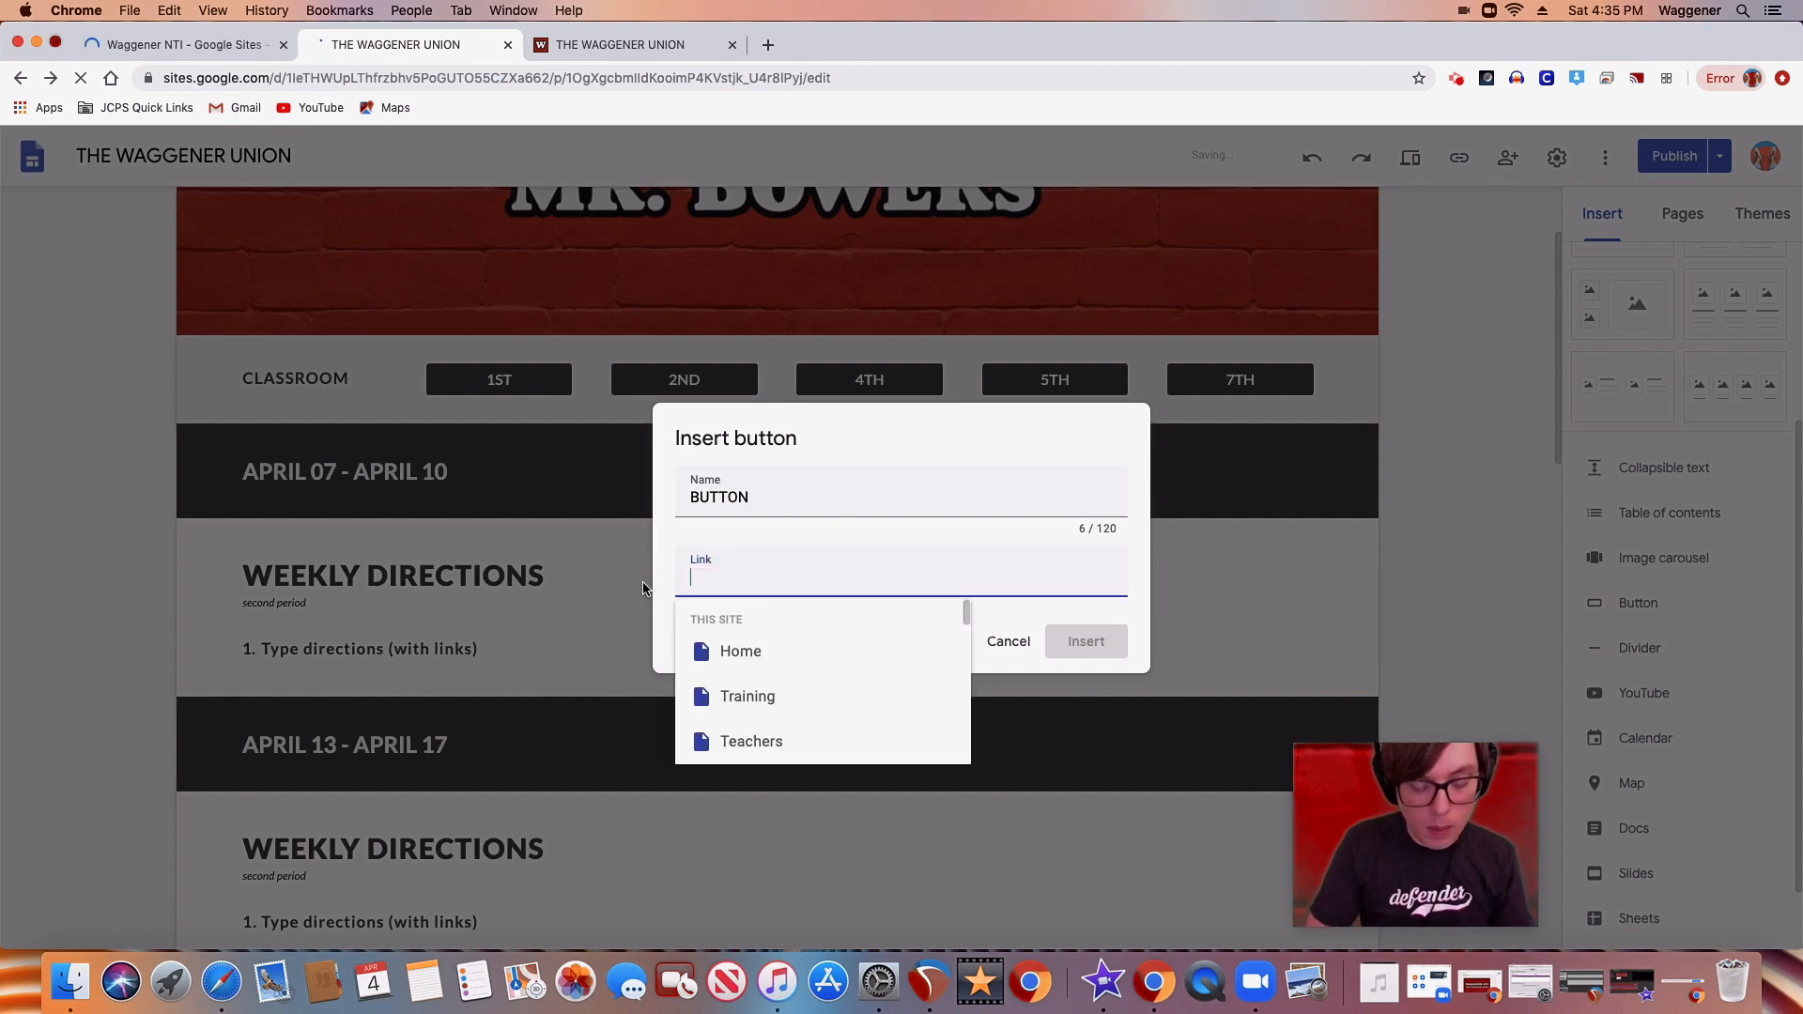
pyautogui.write('collider.com')
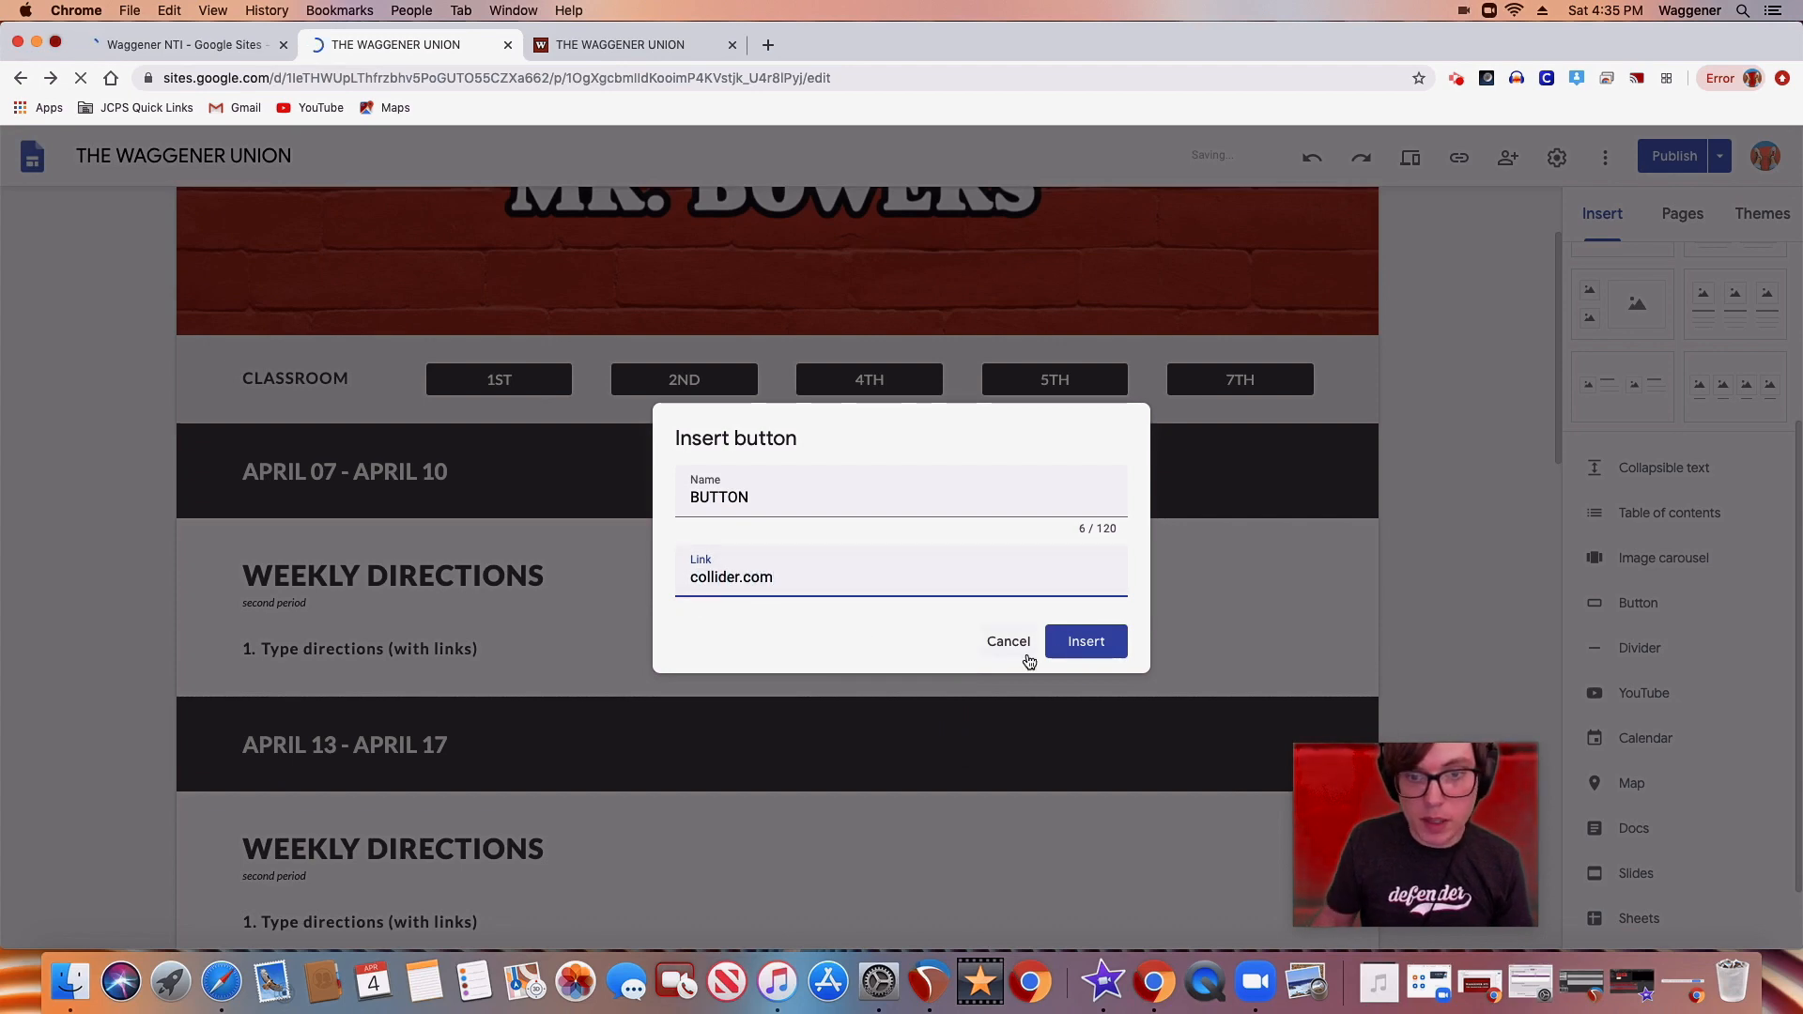
pyautogui.click(1087, 642)
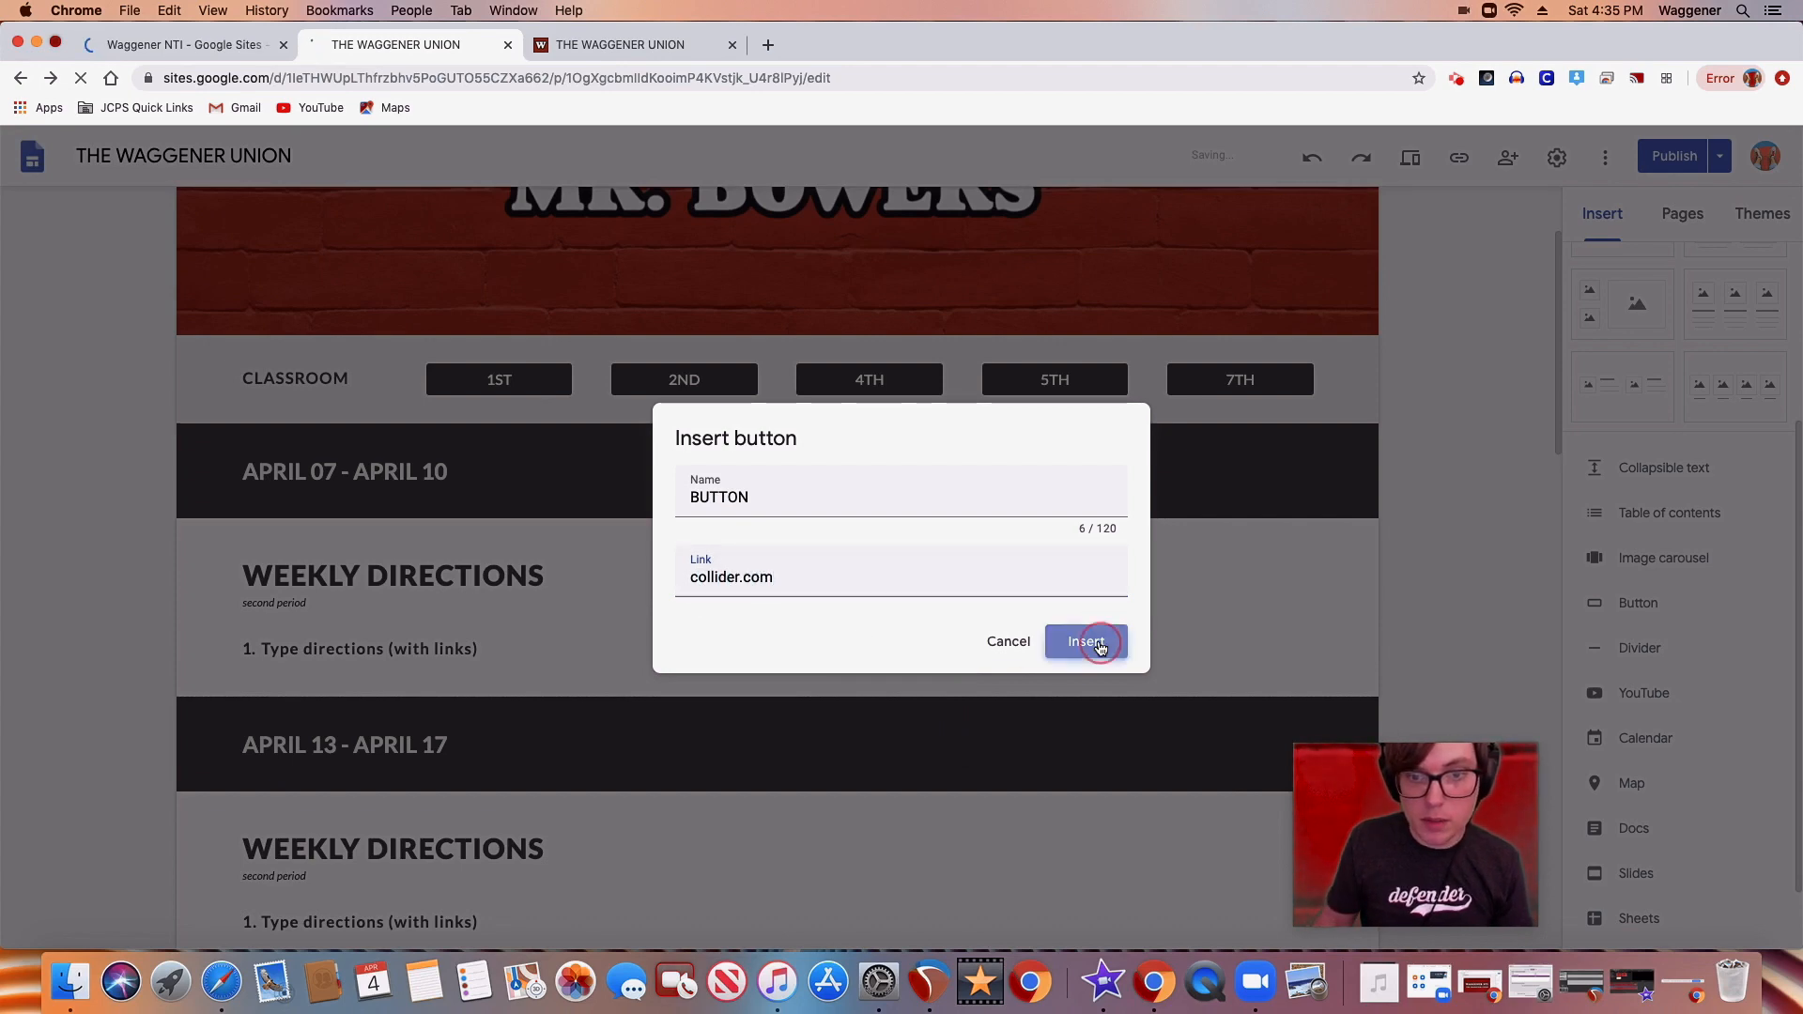
# Try the Outlined and Text styles on the BUTTON button, and set it back to Filled
pyautogui.click(366, 709)
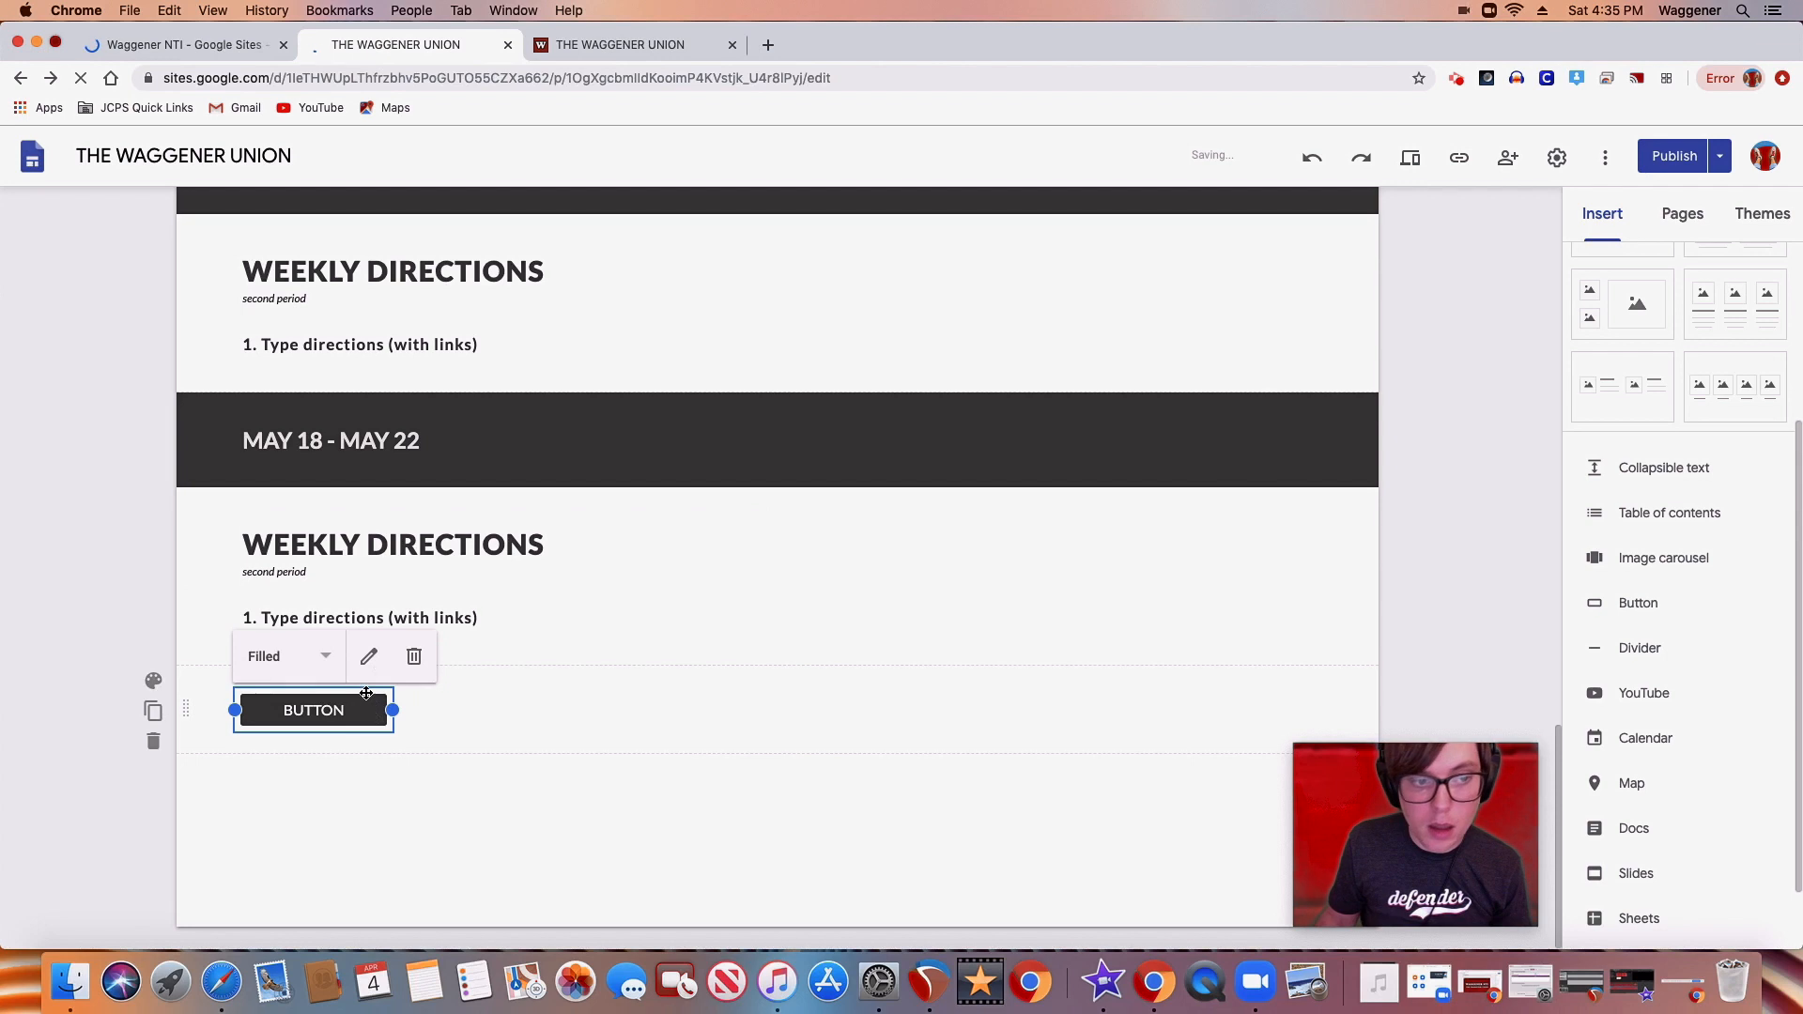
pyautogui.click(326, 666)
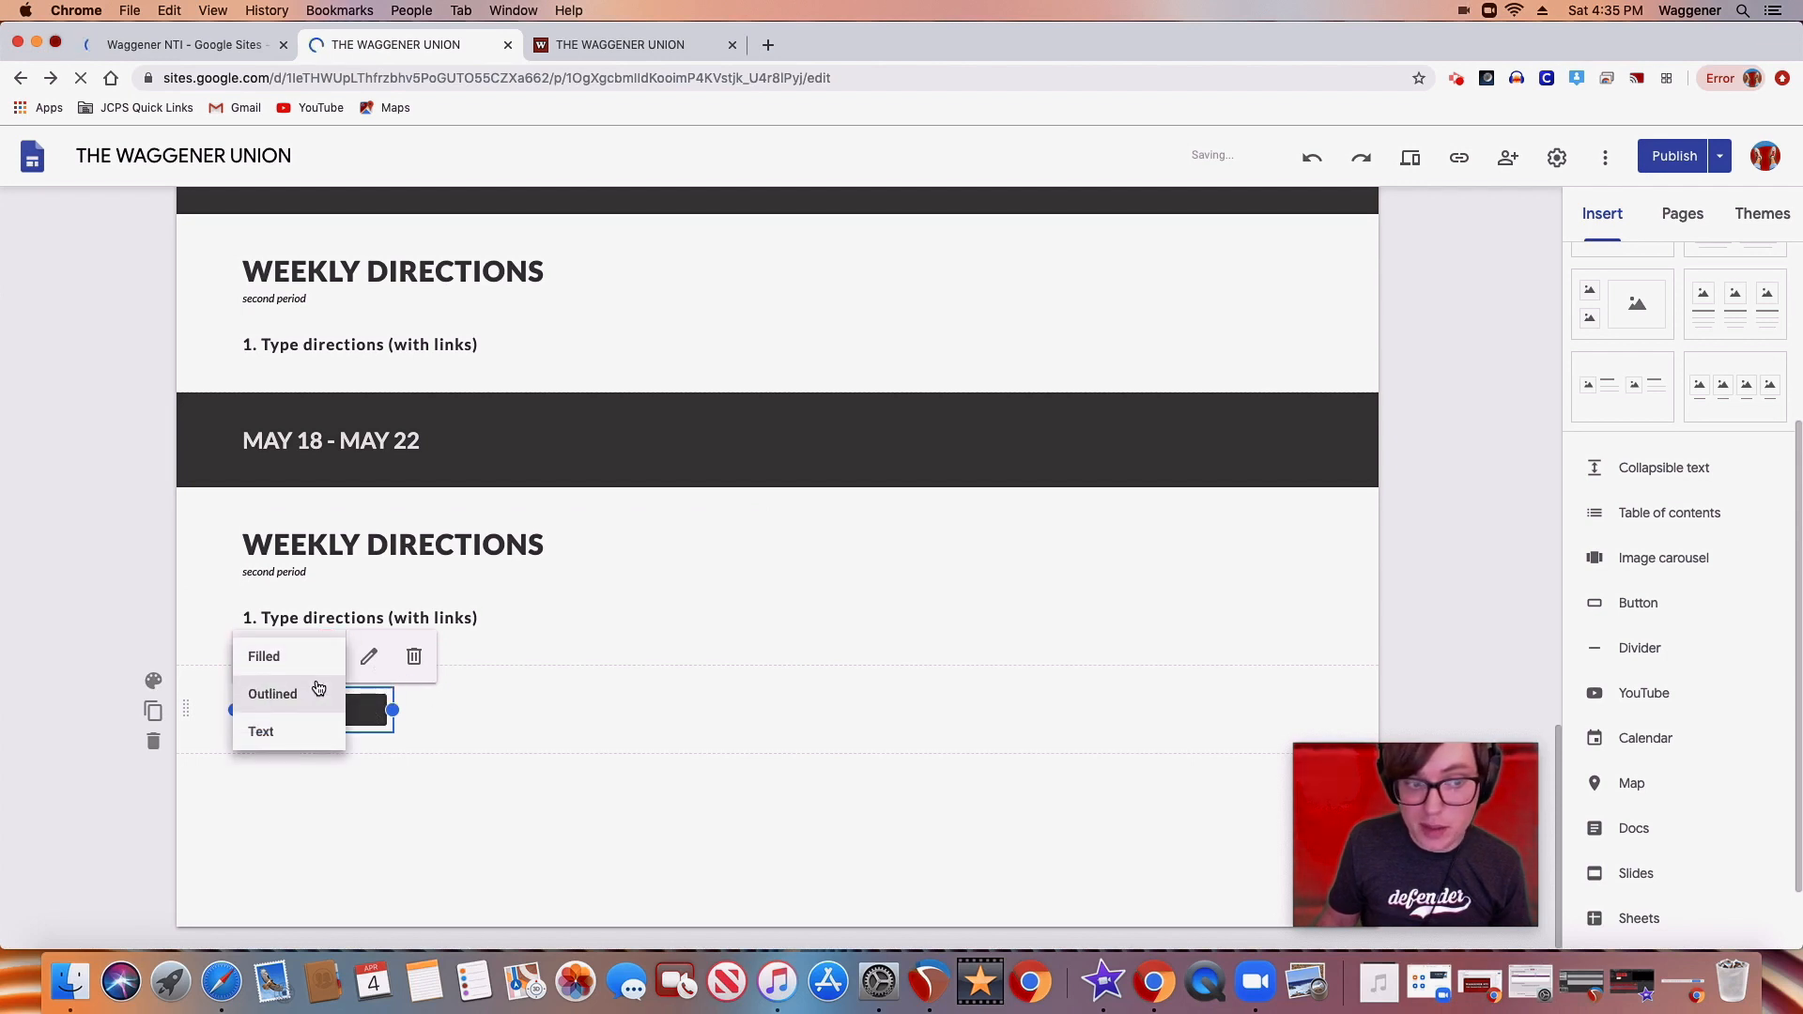
pyautogui.click(318, 691)
pyautogui.click(327, 659)
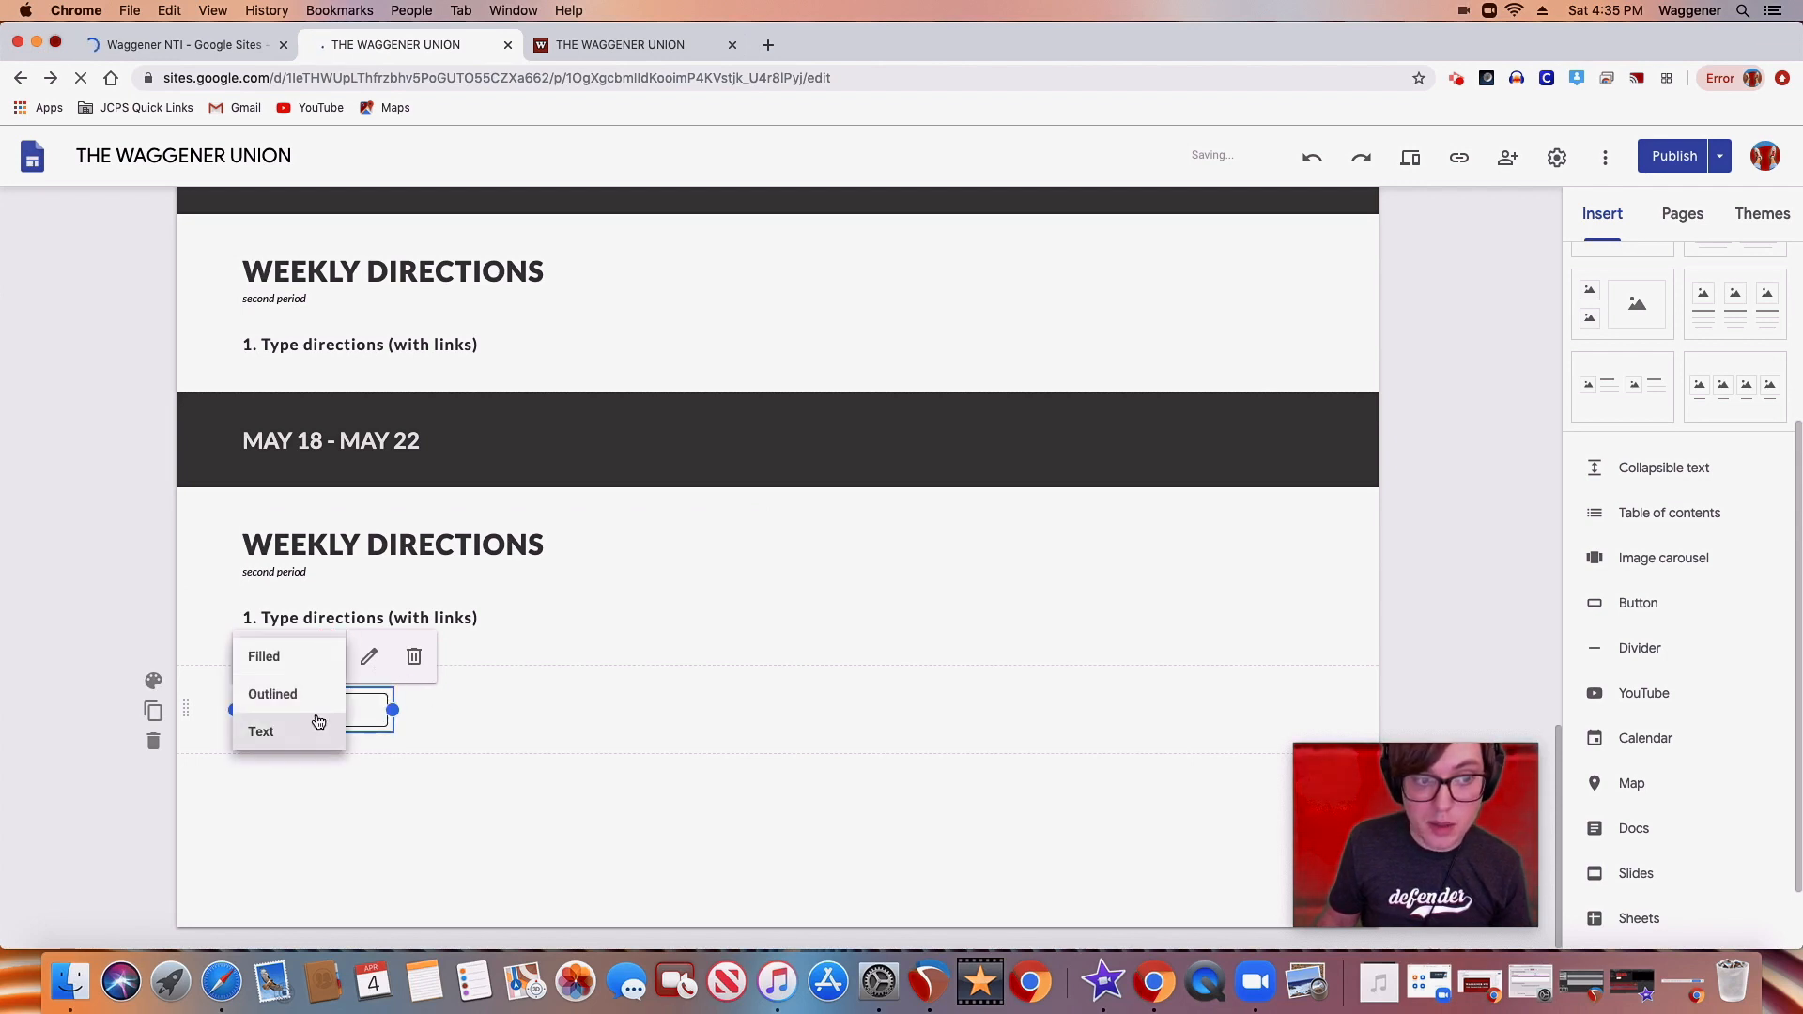
pyautogui.click(318, 730)
pyautogui.click(324, 658)
pyautogui.click(312, 672)
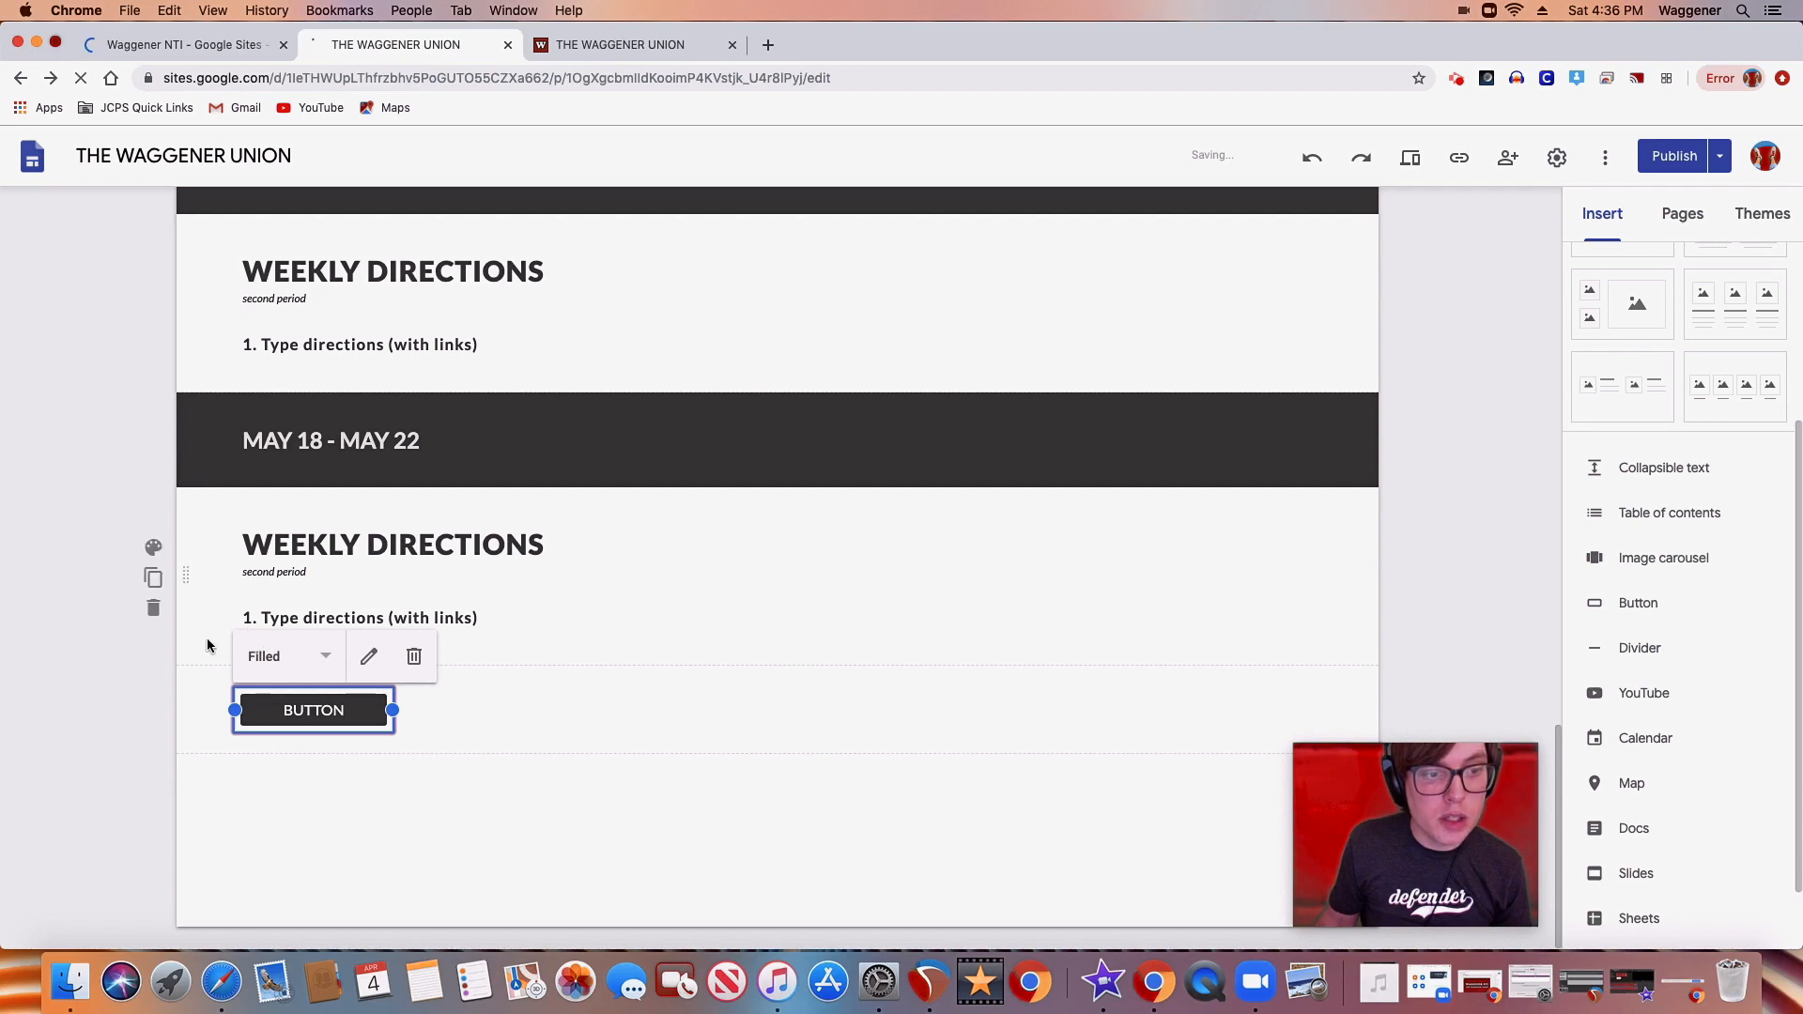
# Delete the BUTTON button below the MAY 18 - MAY 22 weekly directions
pyautogui.click(414, 657)
# Try the Regular and Emphasis 1 backgrounds on the APRIL 13 - APRIL 17 section, restore Emphasis 2, and review the background options
pyautogui.scroll(15, 413, 648)
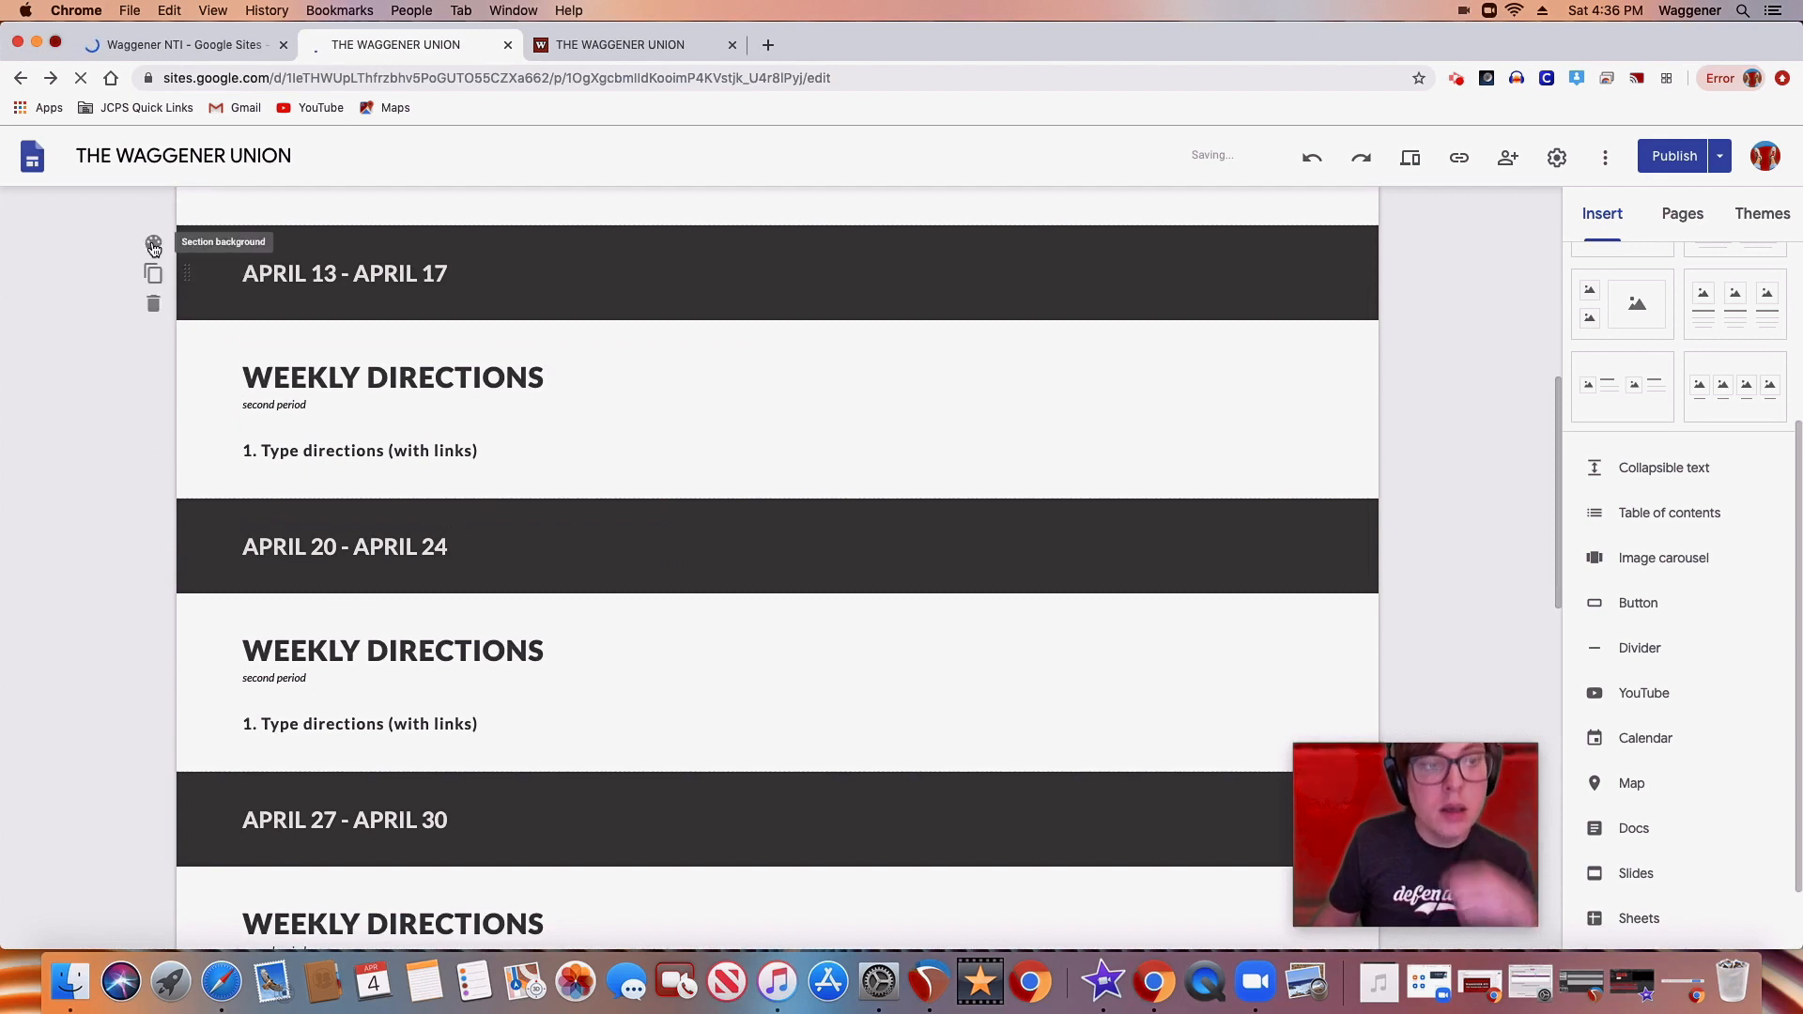
pyautogui.click(154, 245)
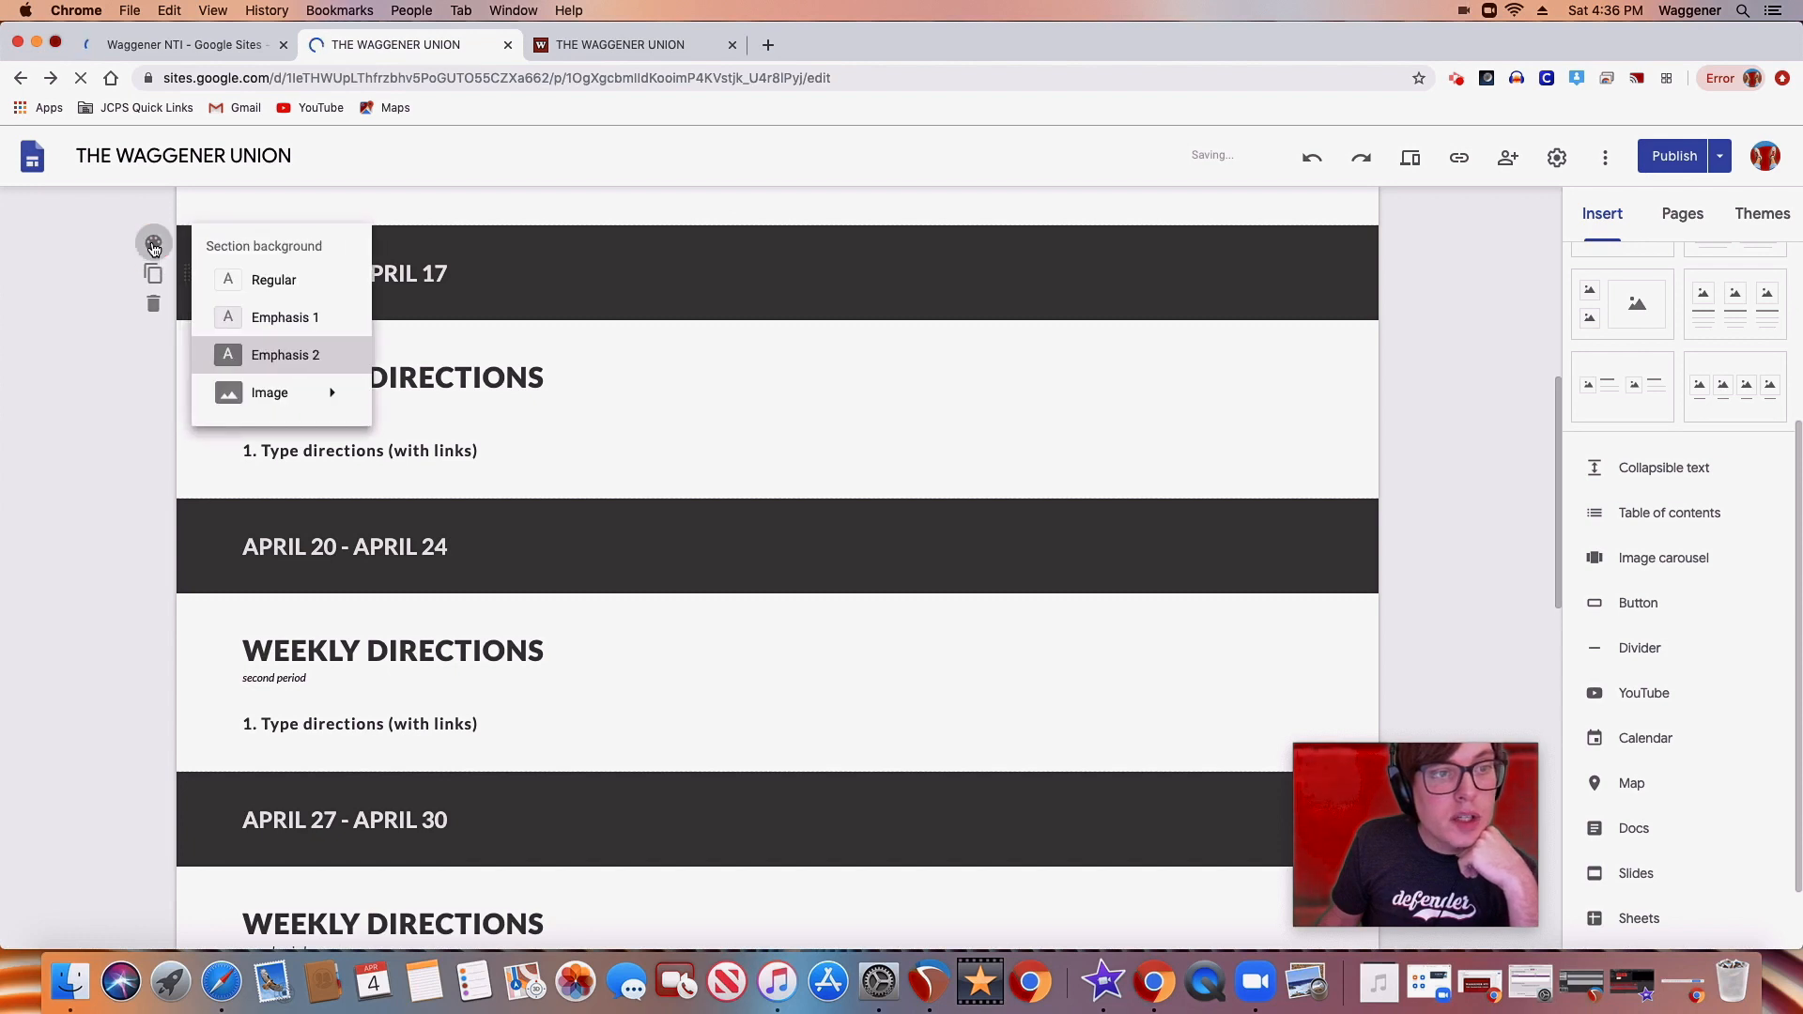
pyautogui.click(282, 281)
pyautogui.click(154, 244)
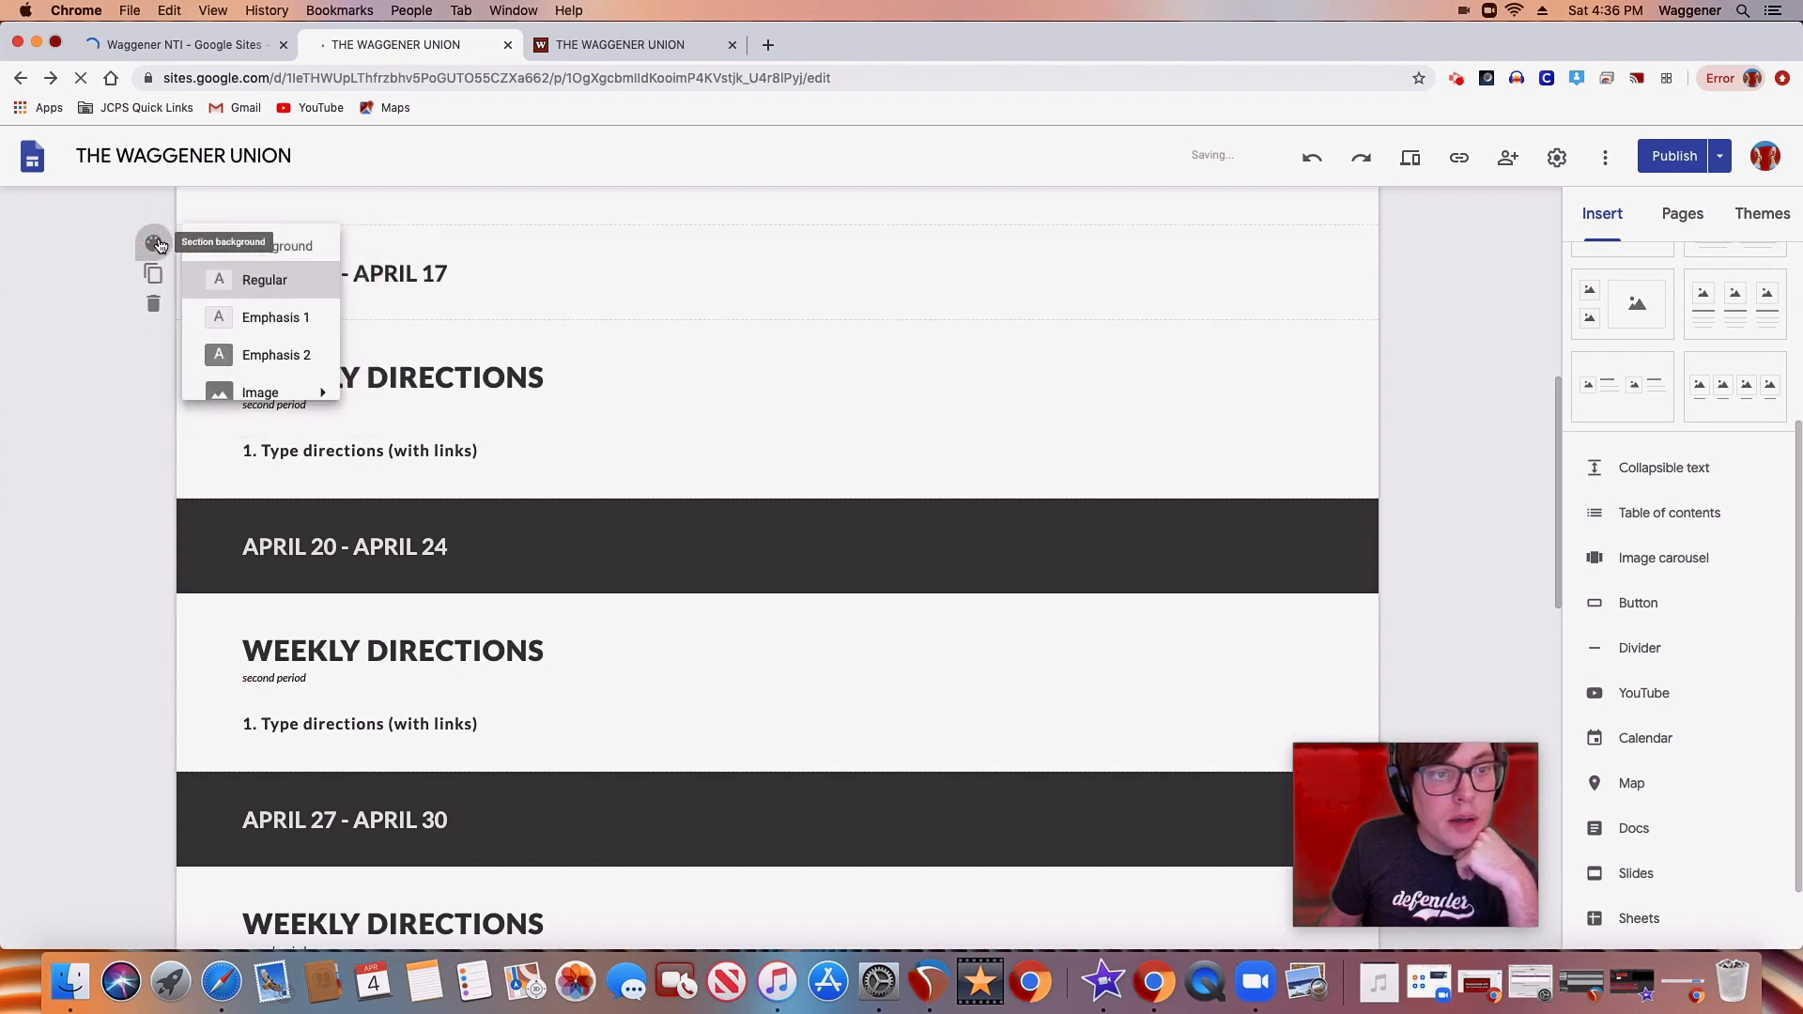
pyautogui.click(267, 318)
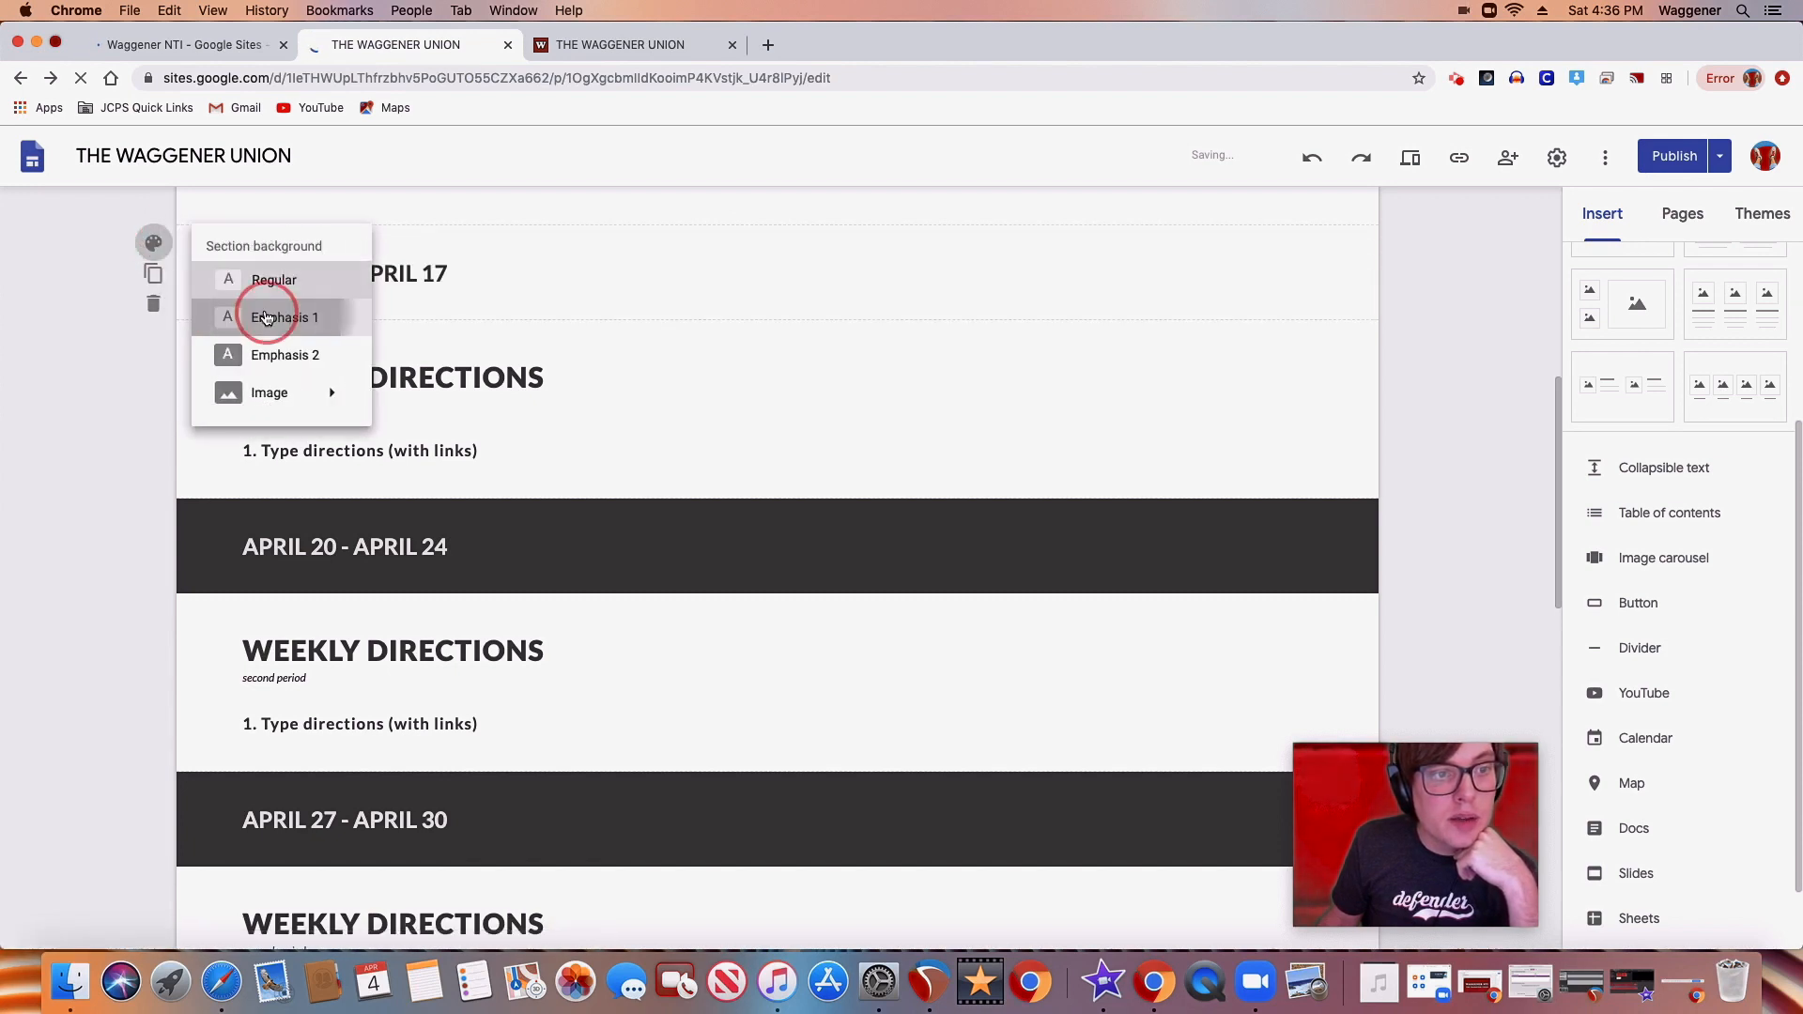
pyautogui.click(154, 245)
pyautogui.click(281, 350)
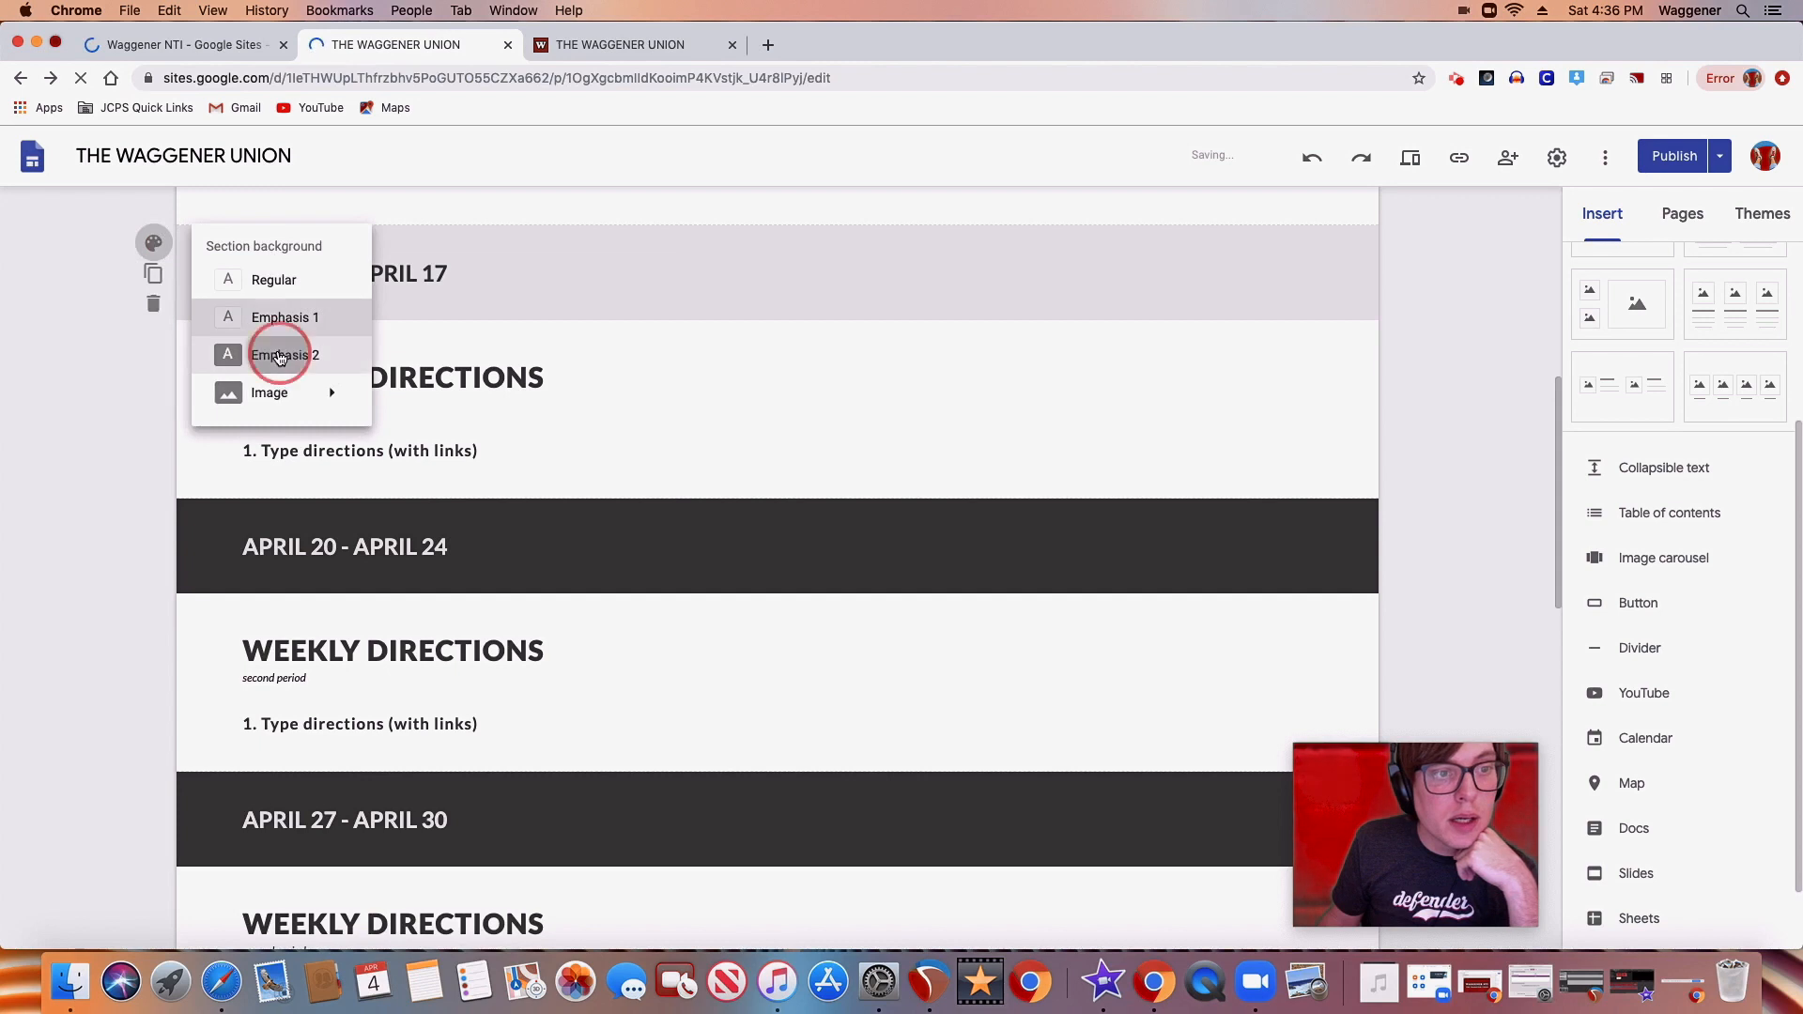
pyautogui.click(154, 244)
pyautogui.moveTo(338, 399)
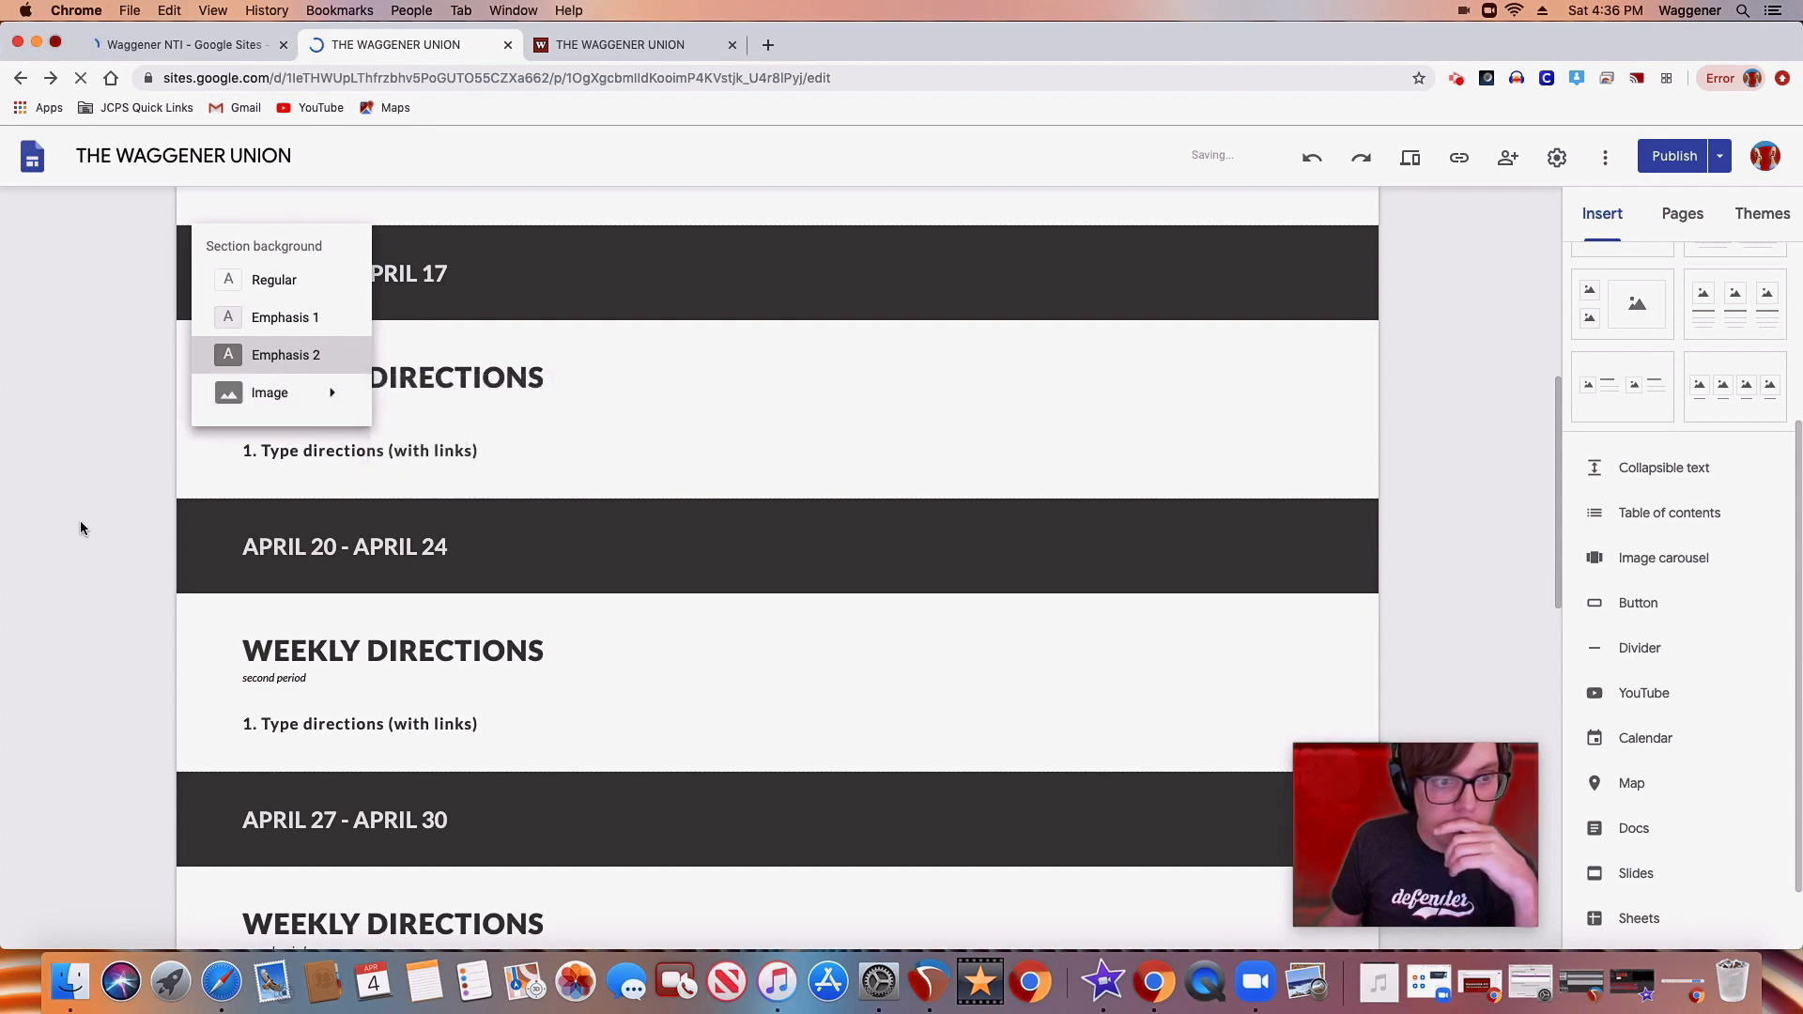
pyautogui.click(1469, 411)
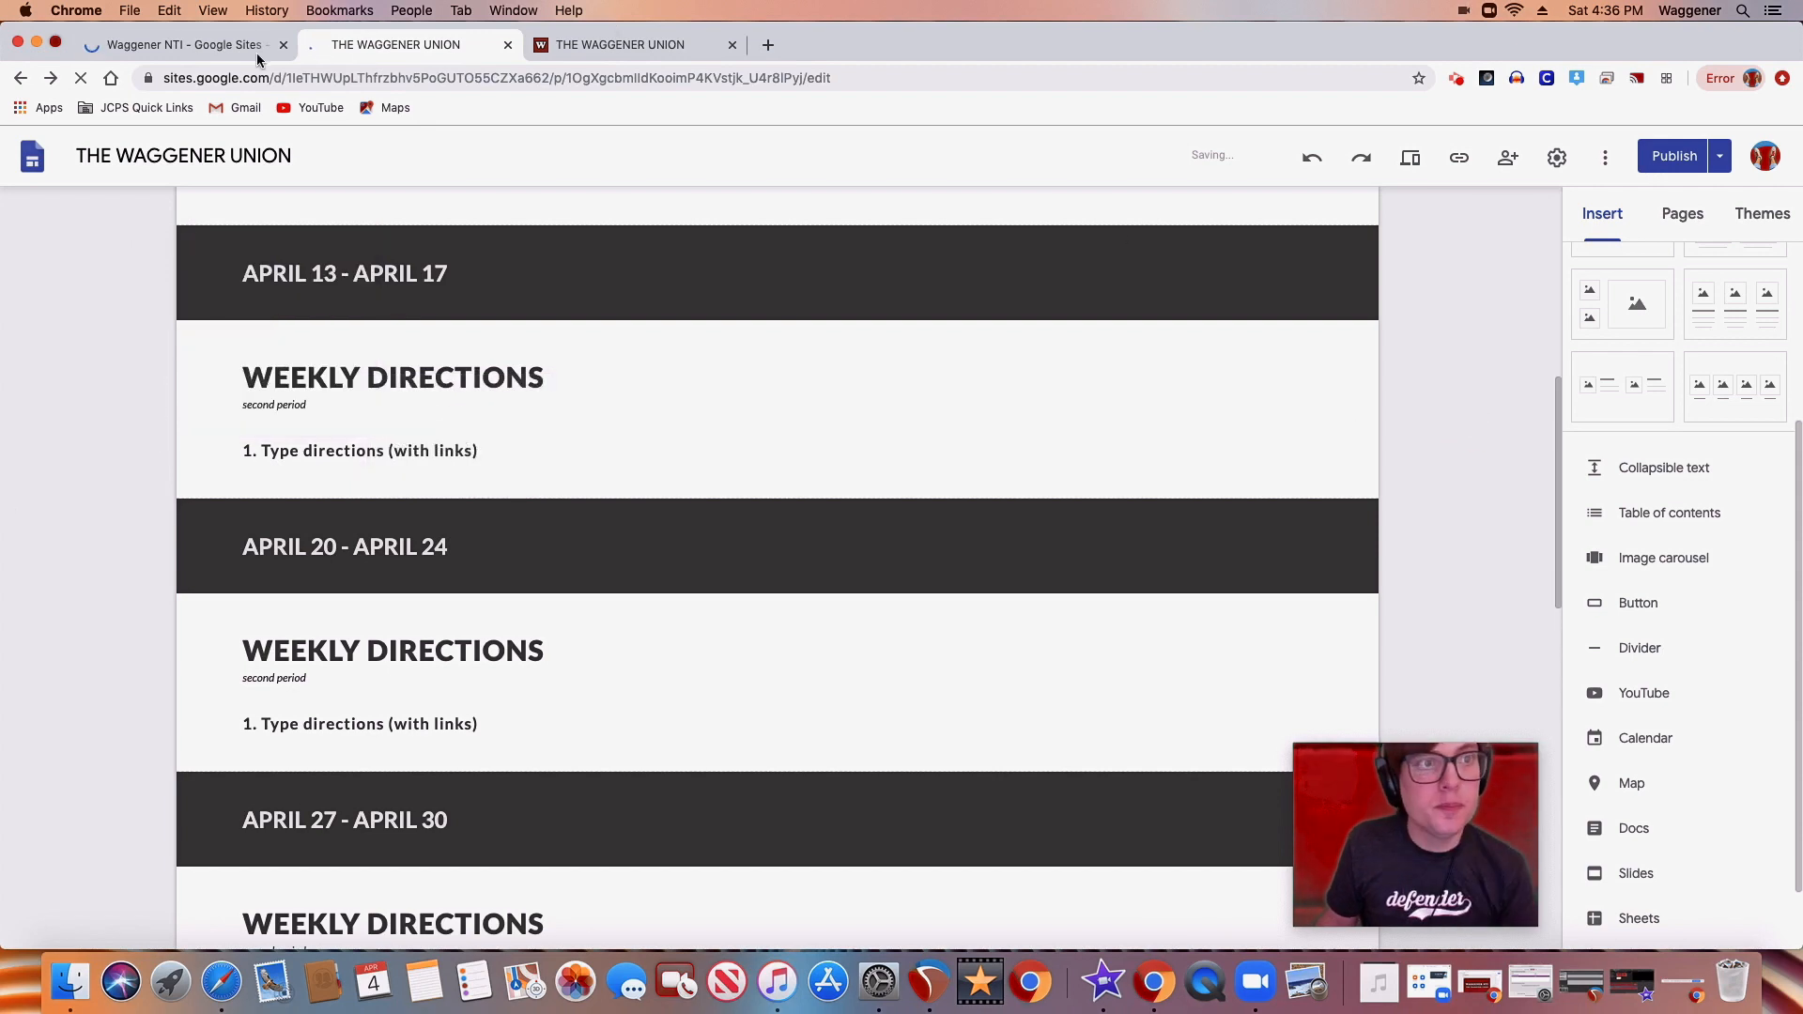
# Review the "insert continued" and "the rest" slides in the Waggener NTI presentation, ending on "insert continued"
pyautogui.click(215, 52)
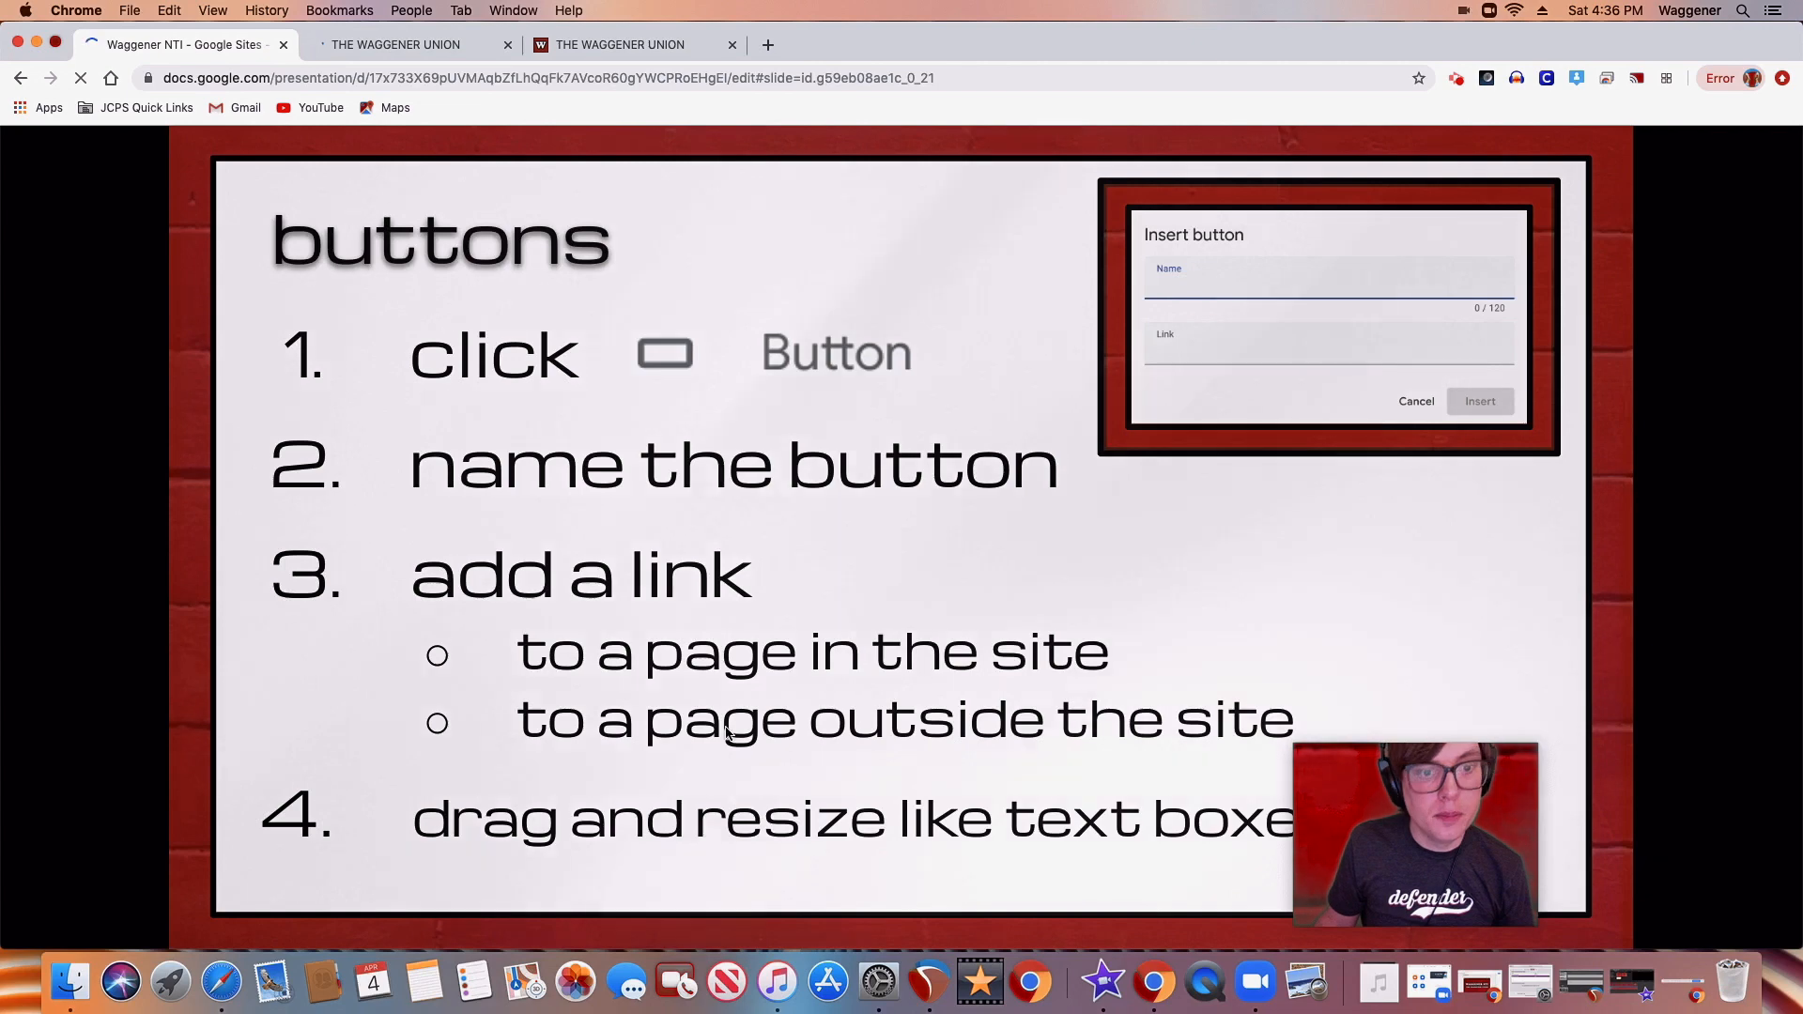
pyautogui.moveTo(211, 895)
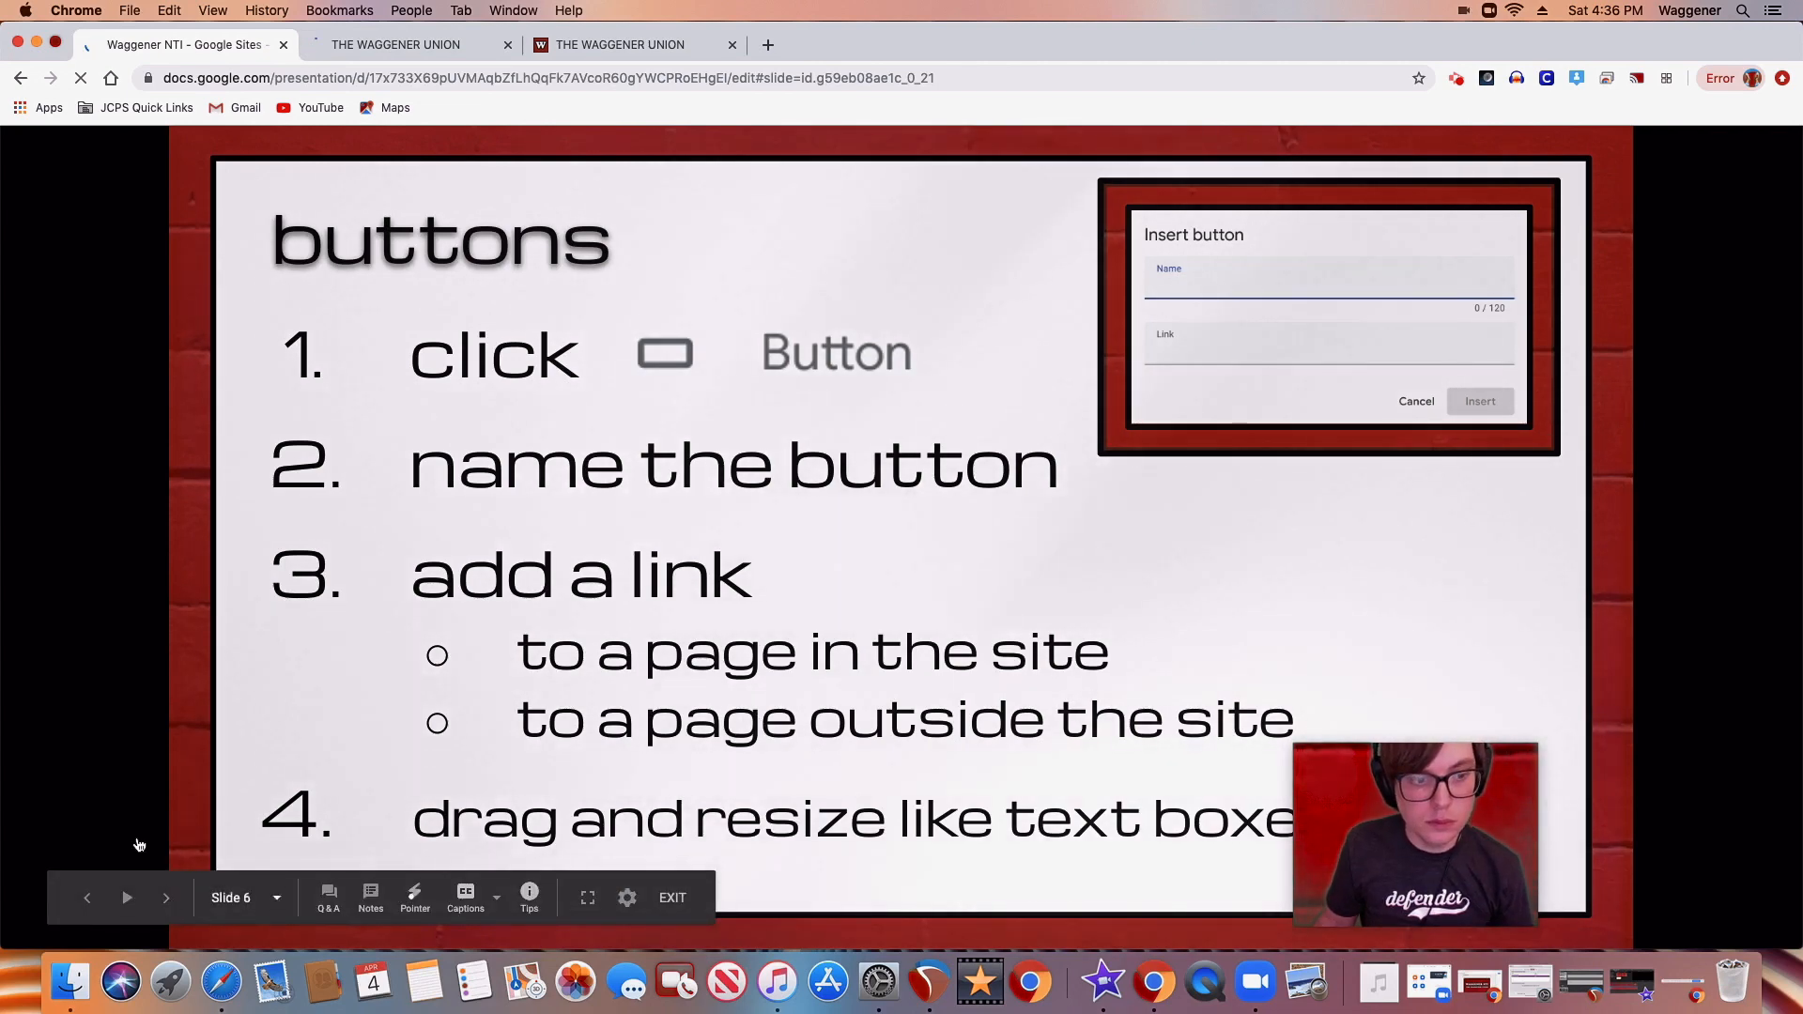
pyautogui.click(166, 897)
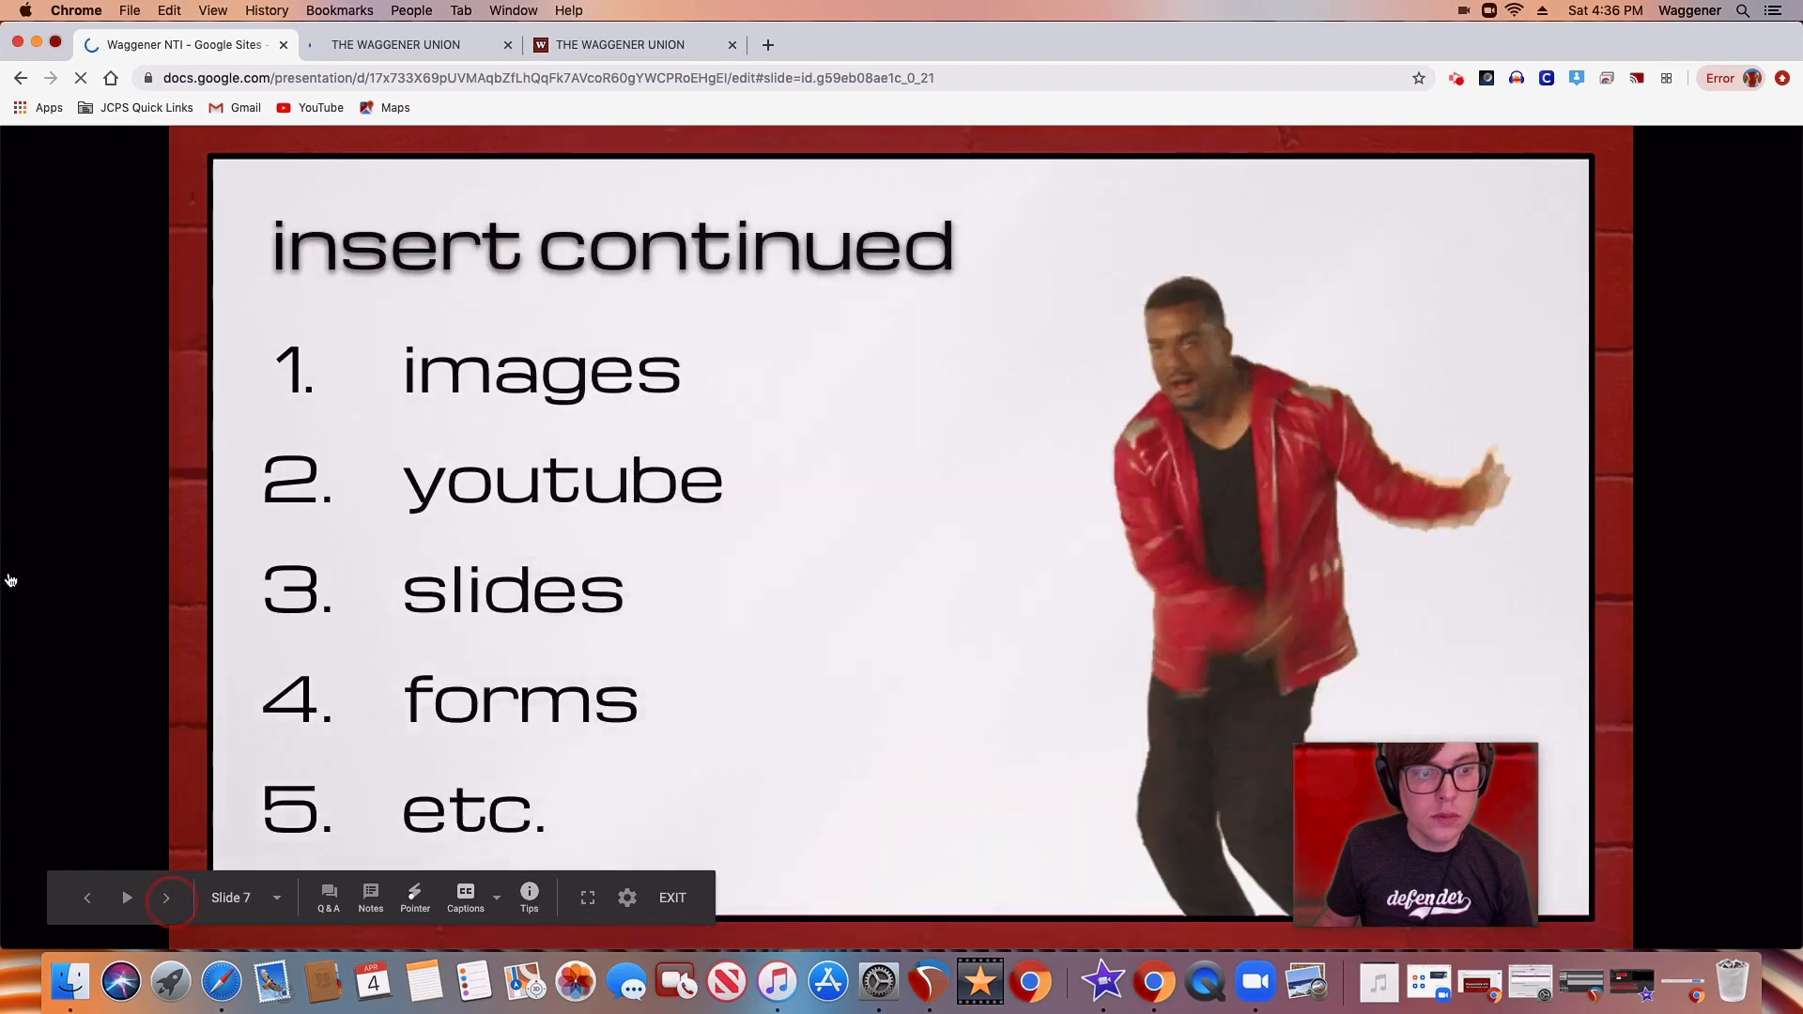
pyautogui.click(13, 575)
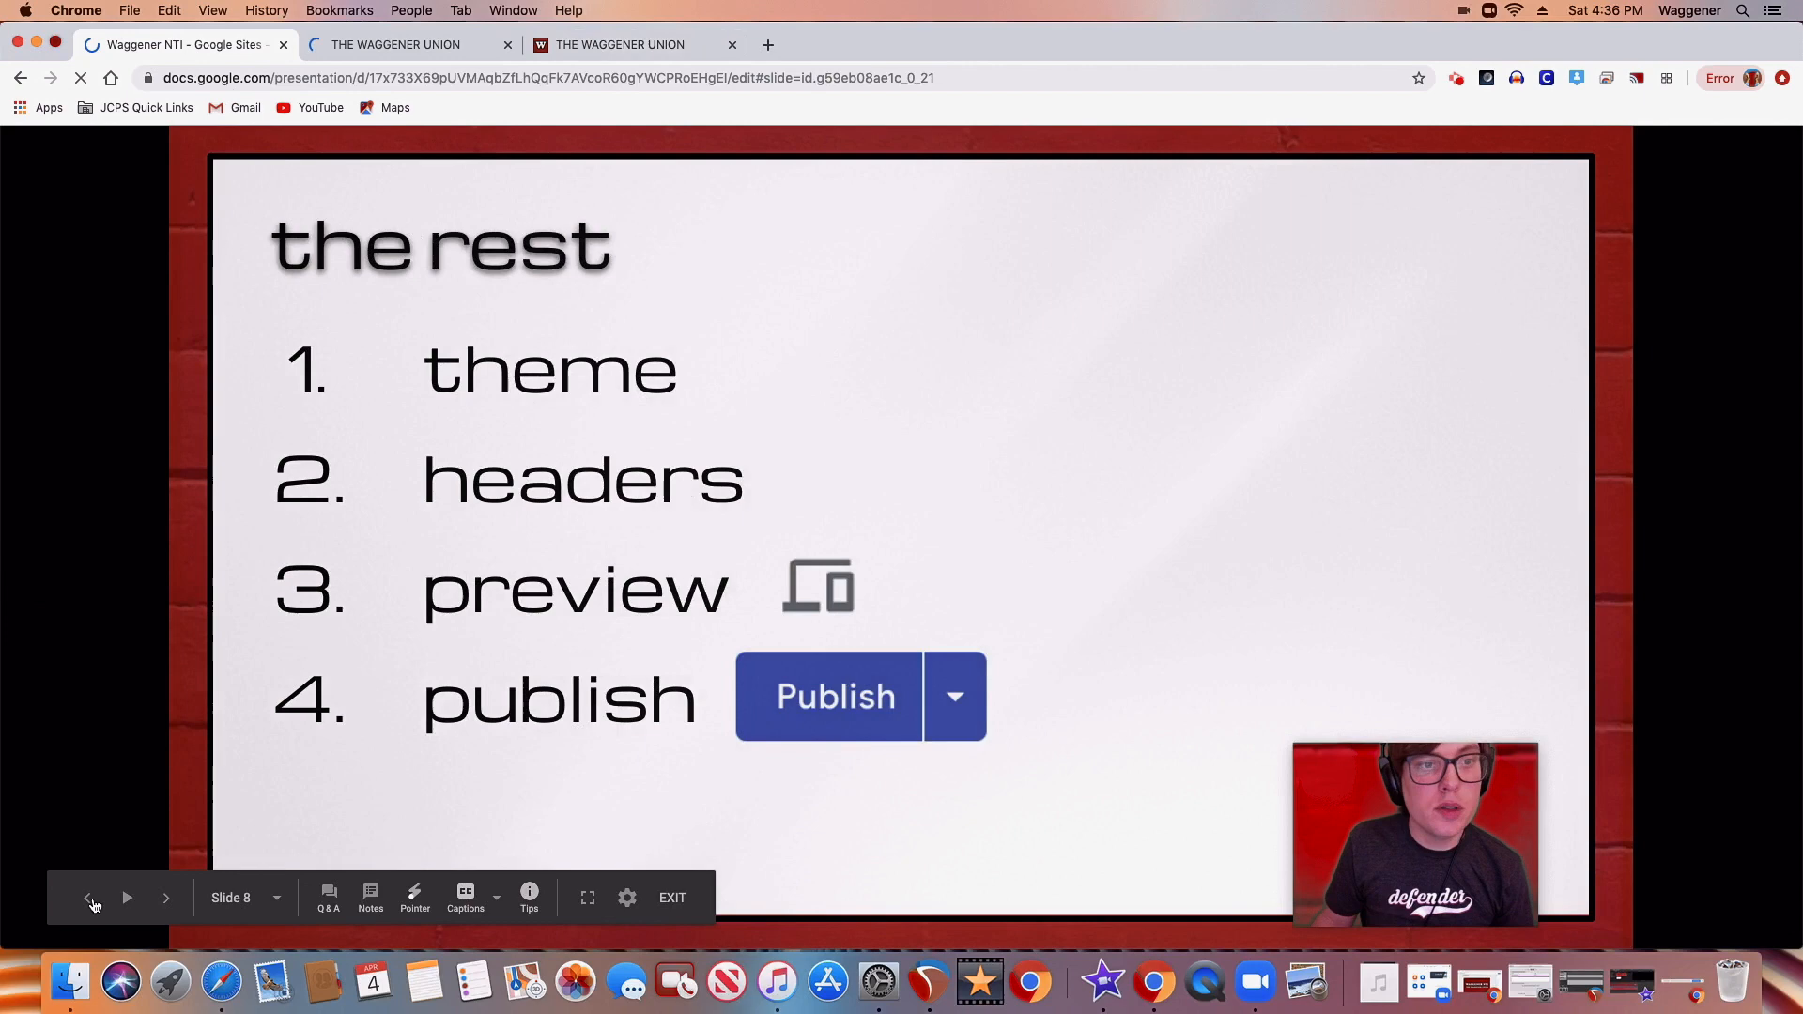
pyautogui.click(88, 898)
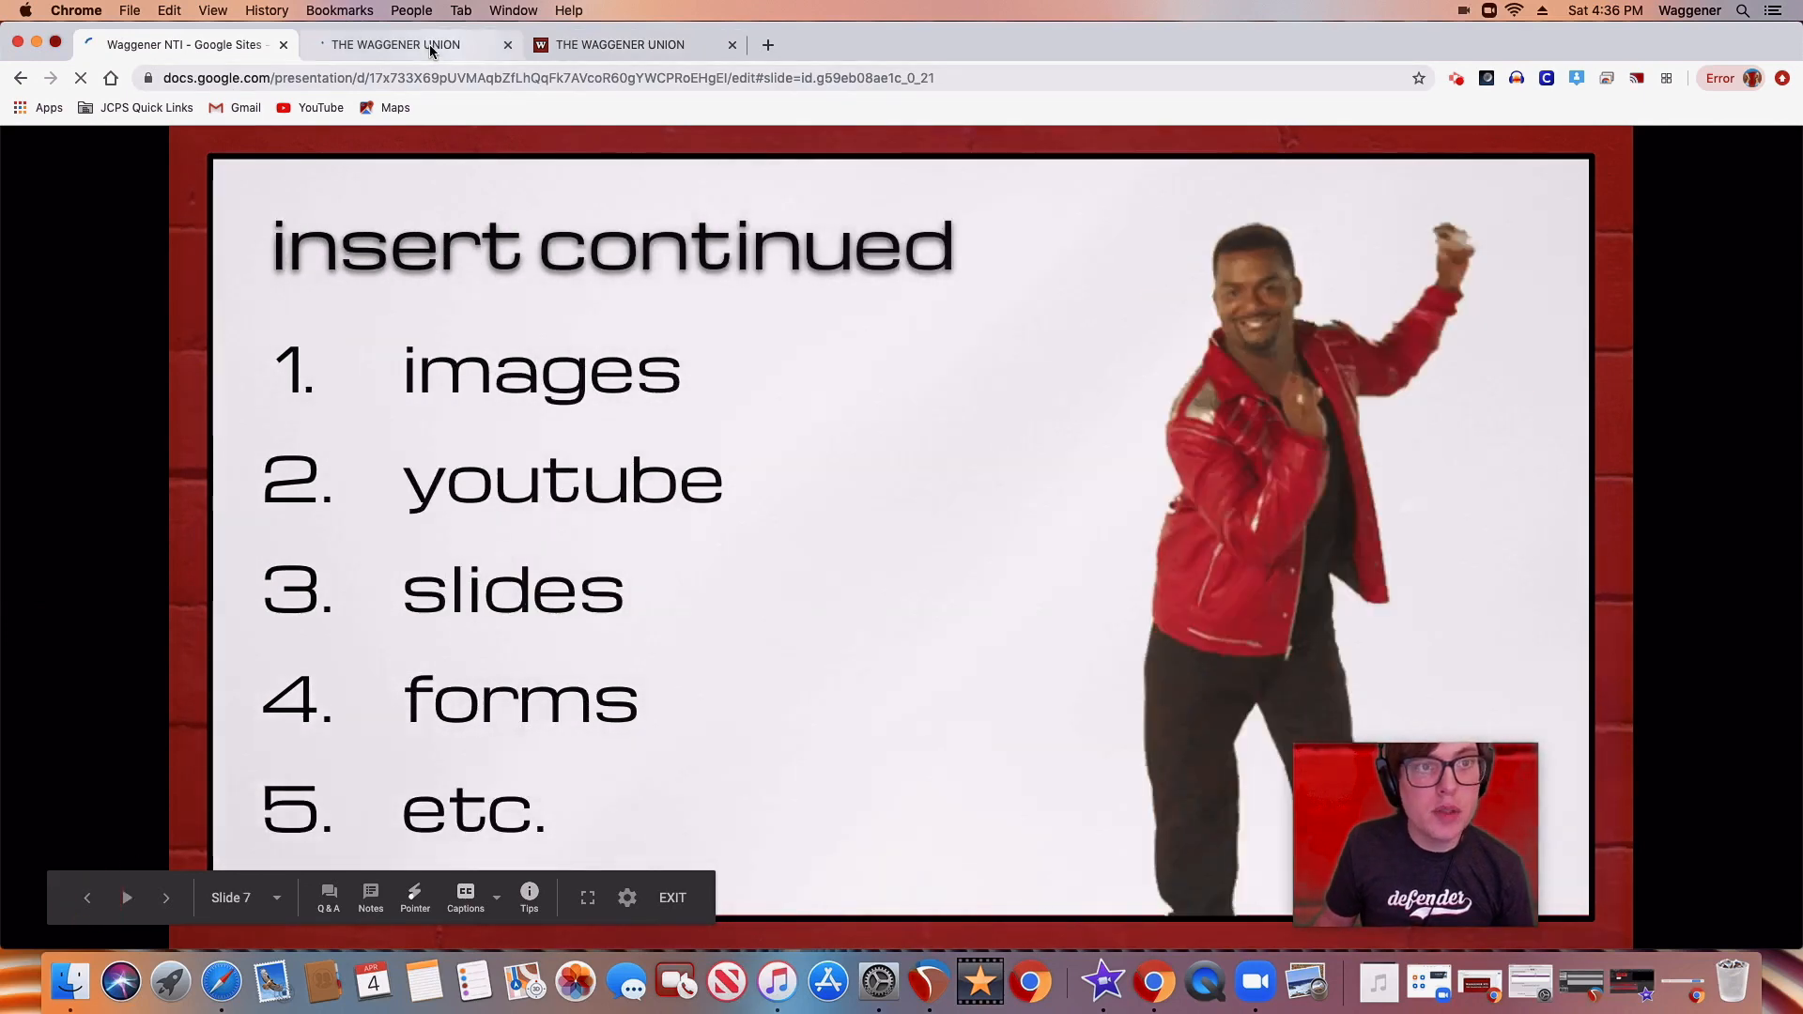
# Search YouTube for "phish tweezer" and insert the Phish 8/22/2015 "Tweezer - Prince Caspian" video below APRIL 27 - APRIL 30 on the site page
pyautogui.click(430, 43)
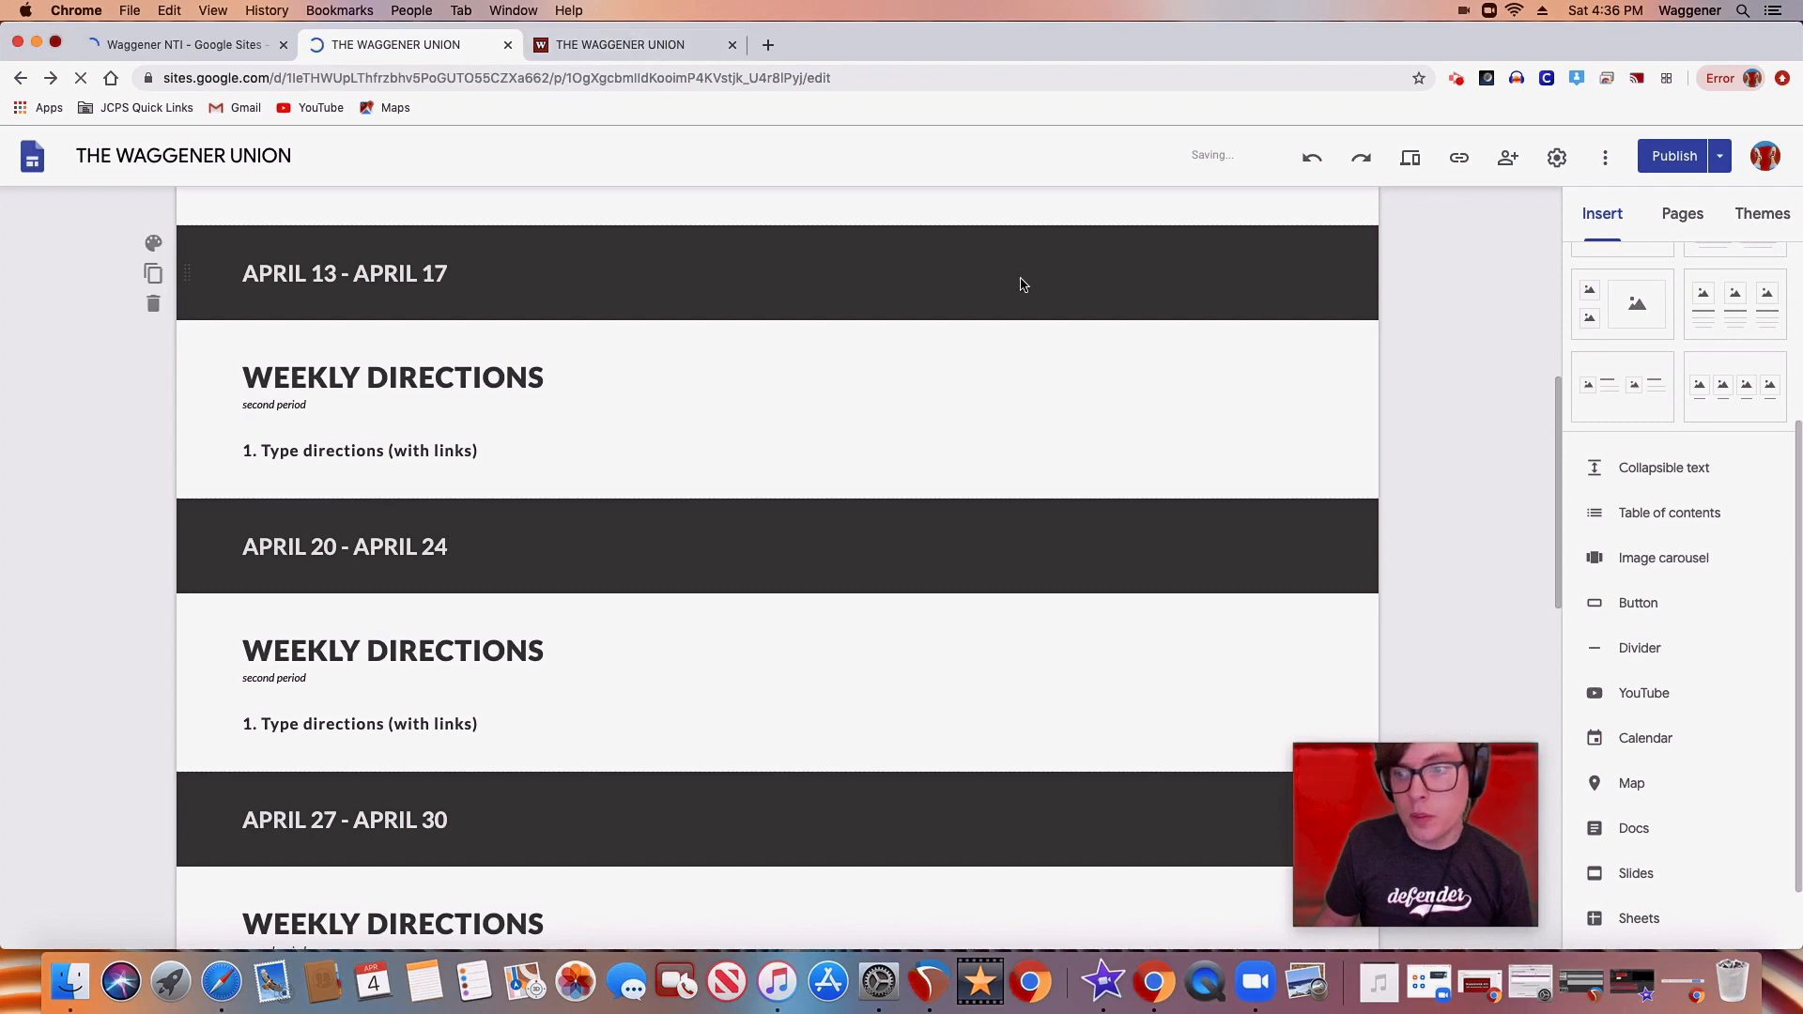
pyautogui.click(1658, 699)
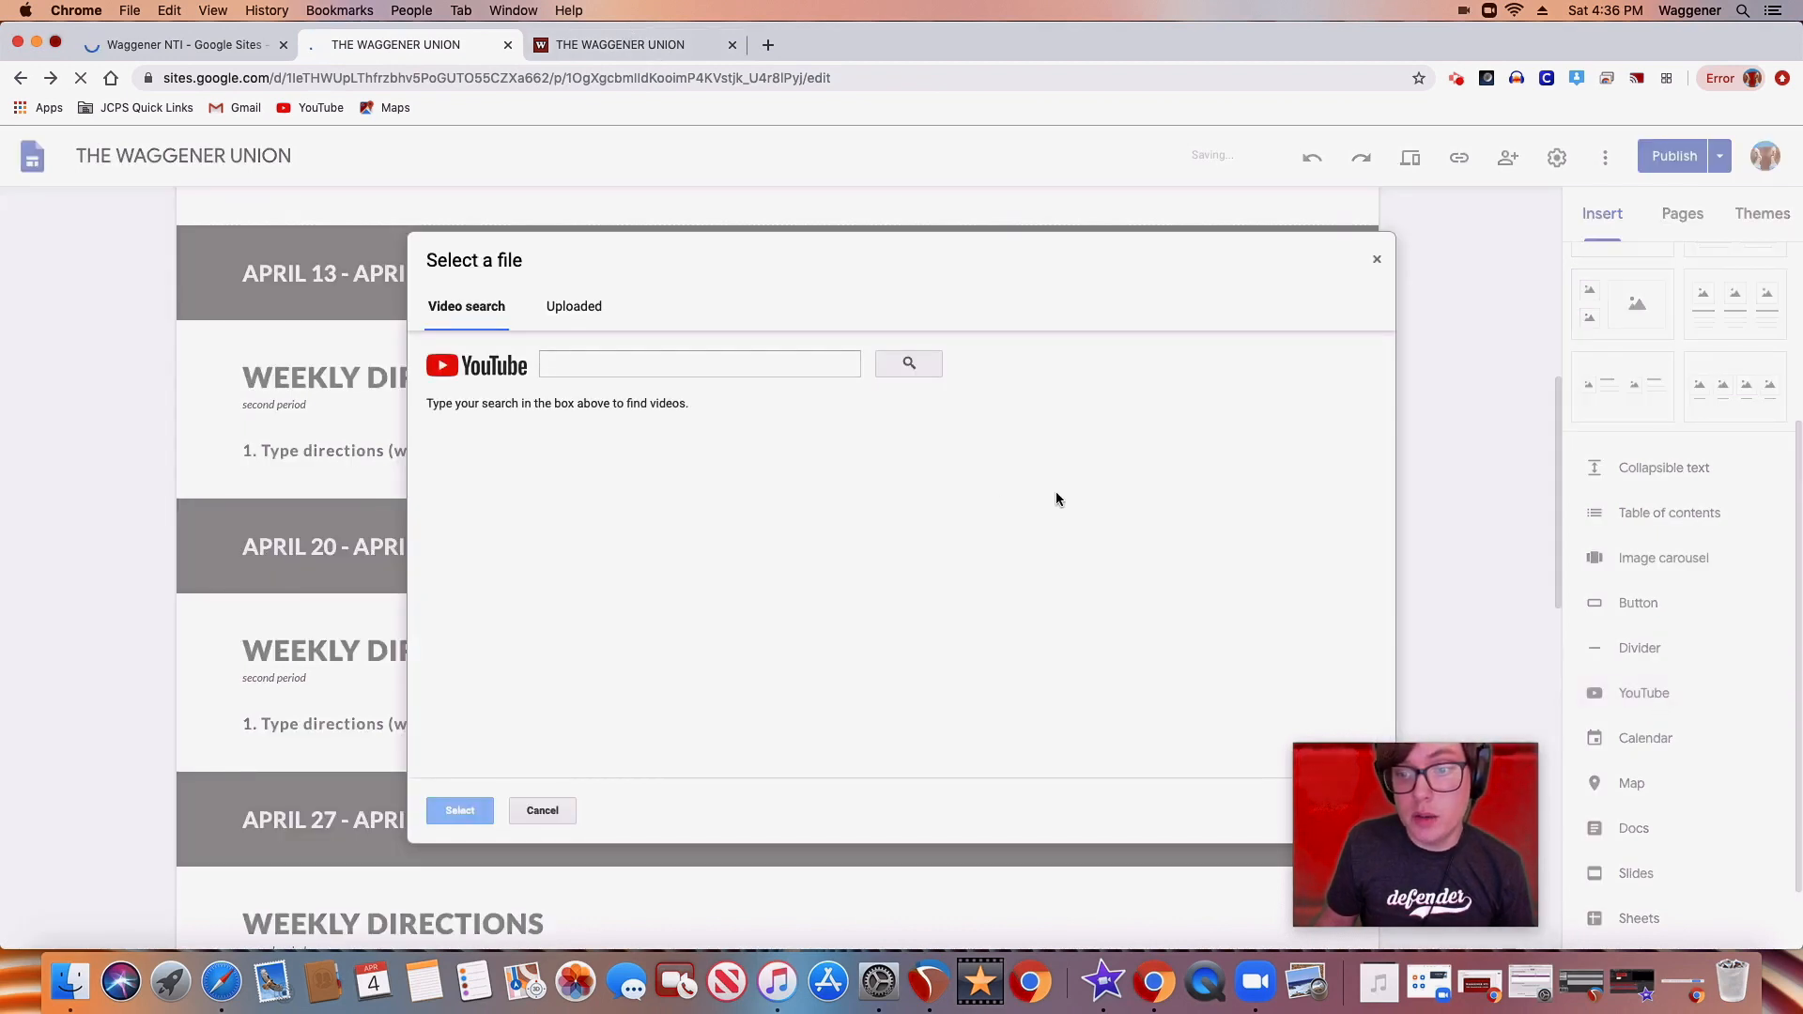
pyautogui.click(674, 367)
pyautogui.write('phish tweezer')
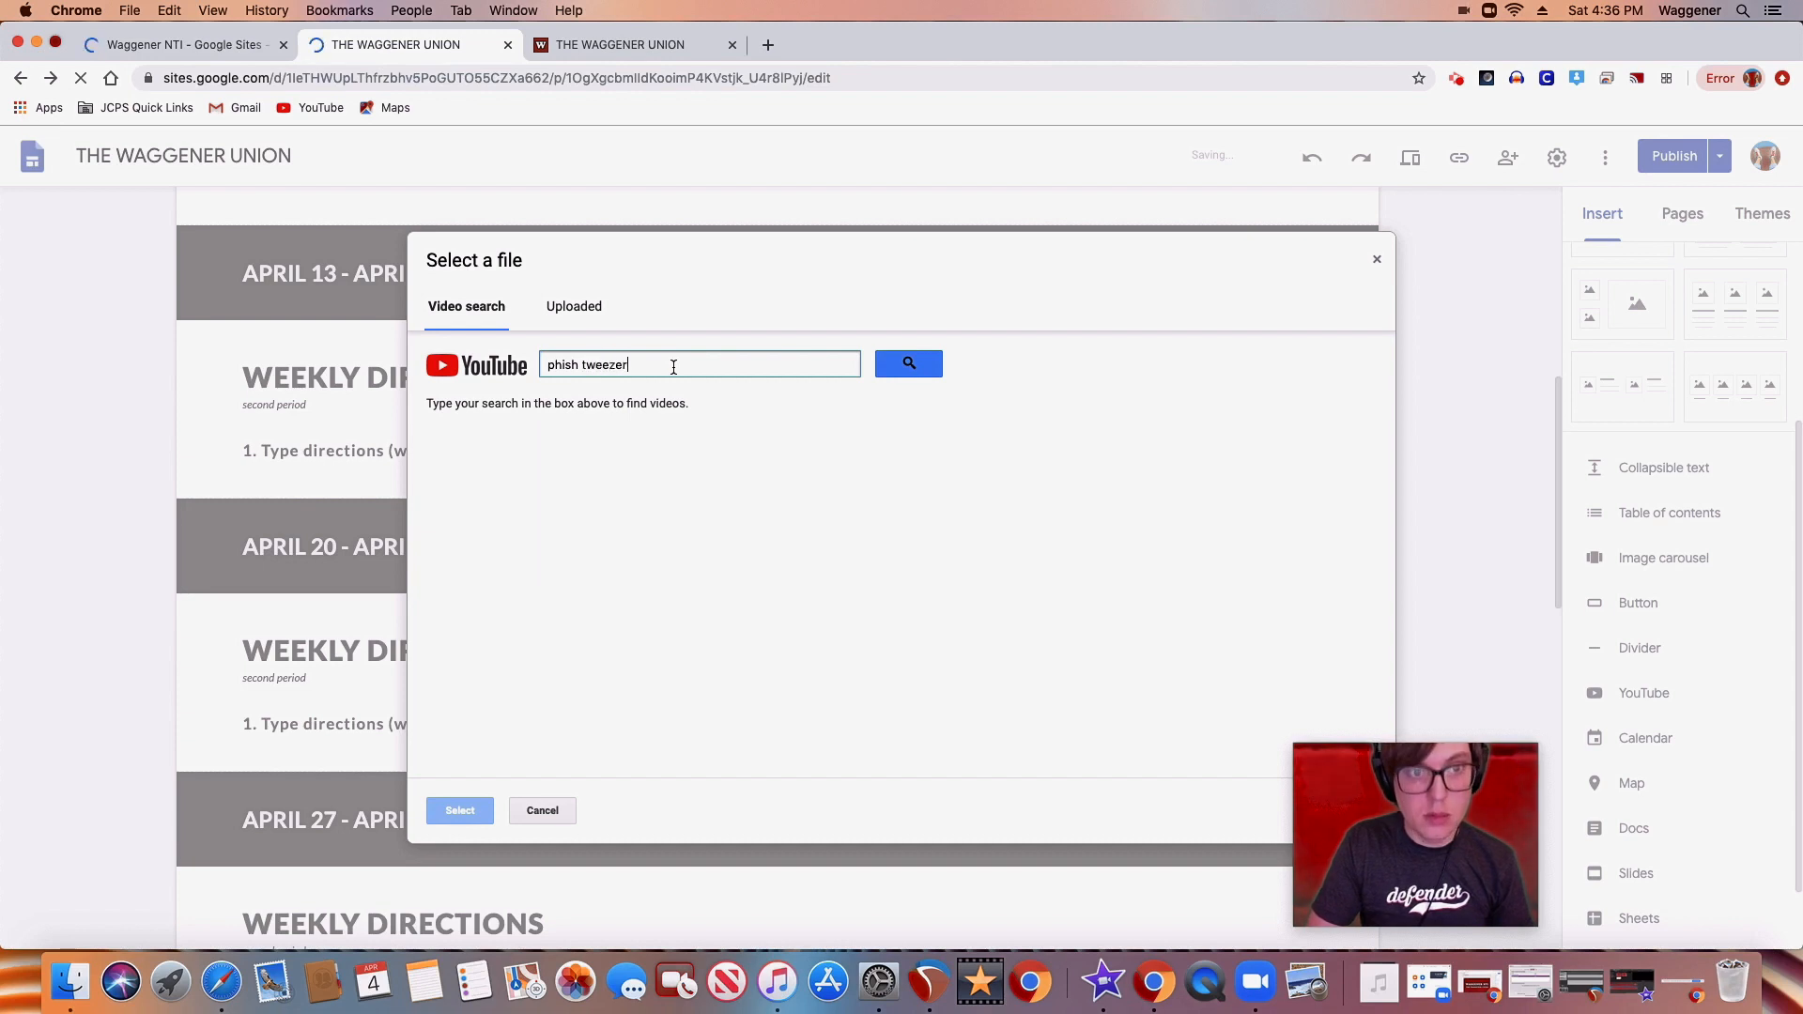
pyautogui.press('Return')
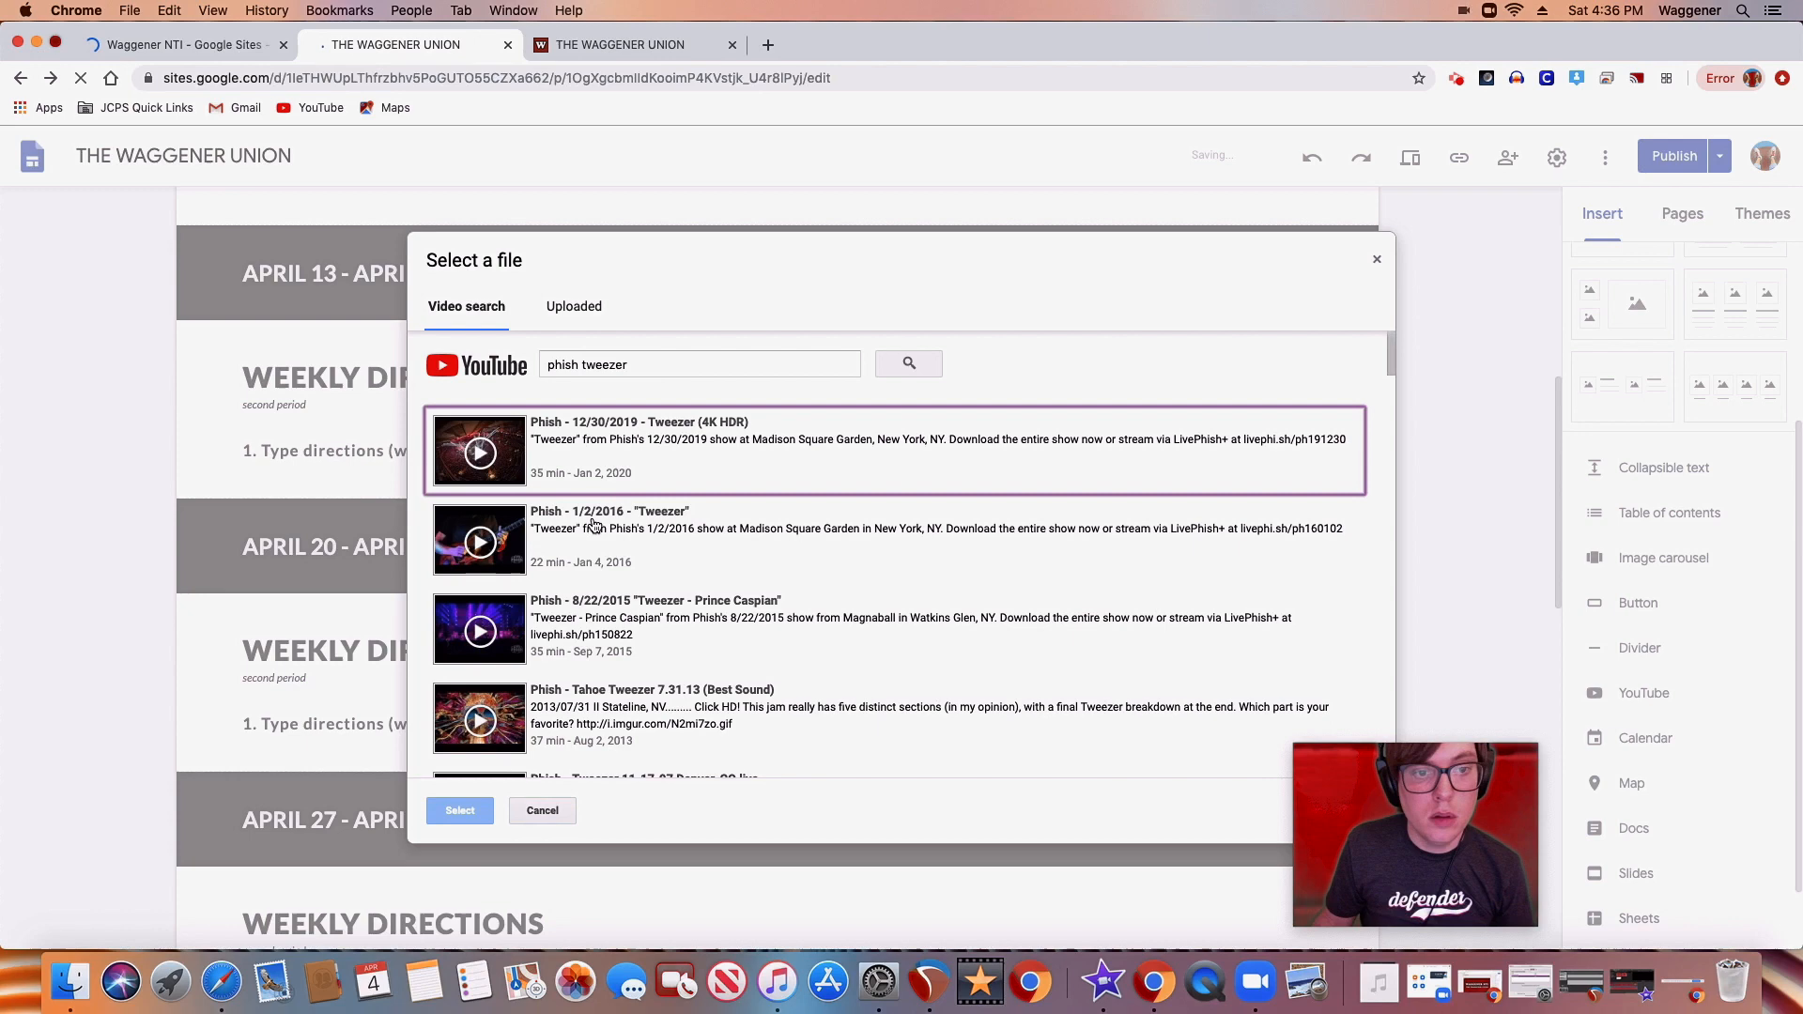
pyautogui.click(594, 620)
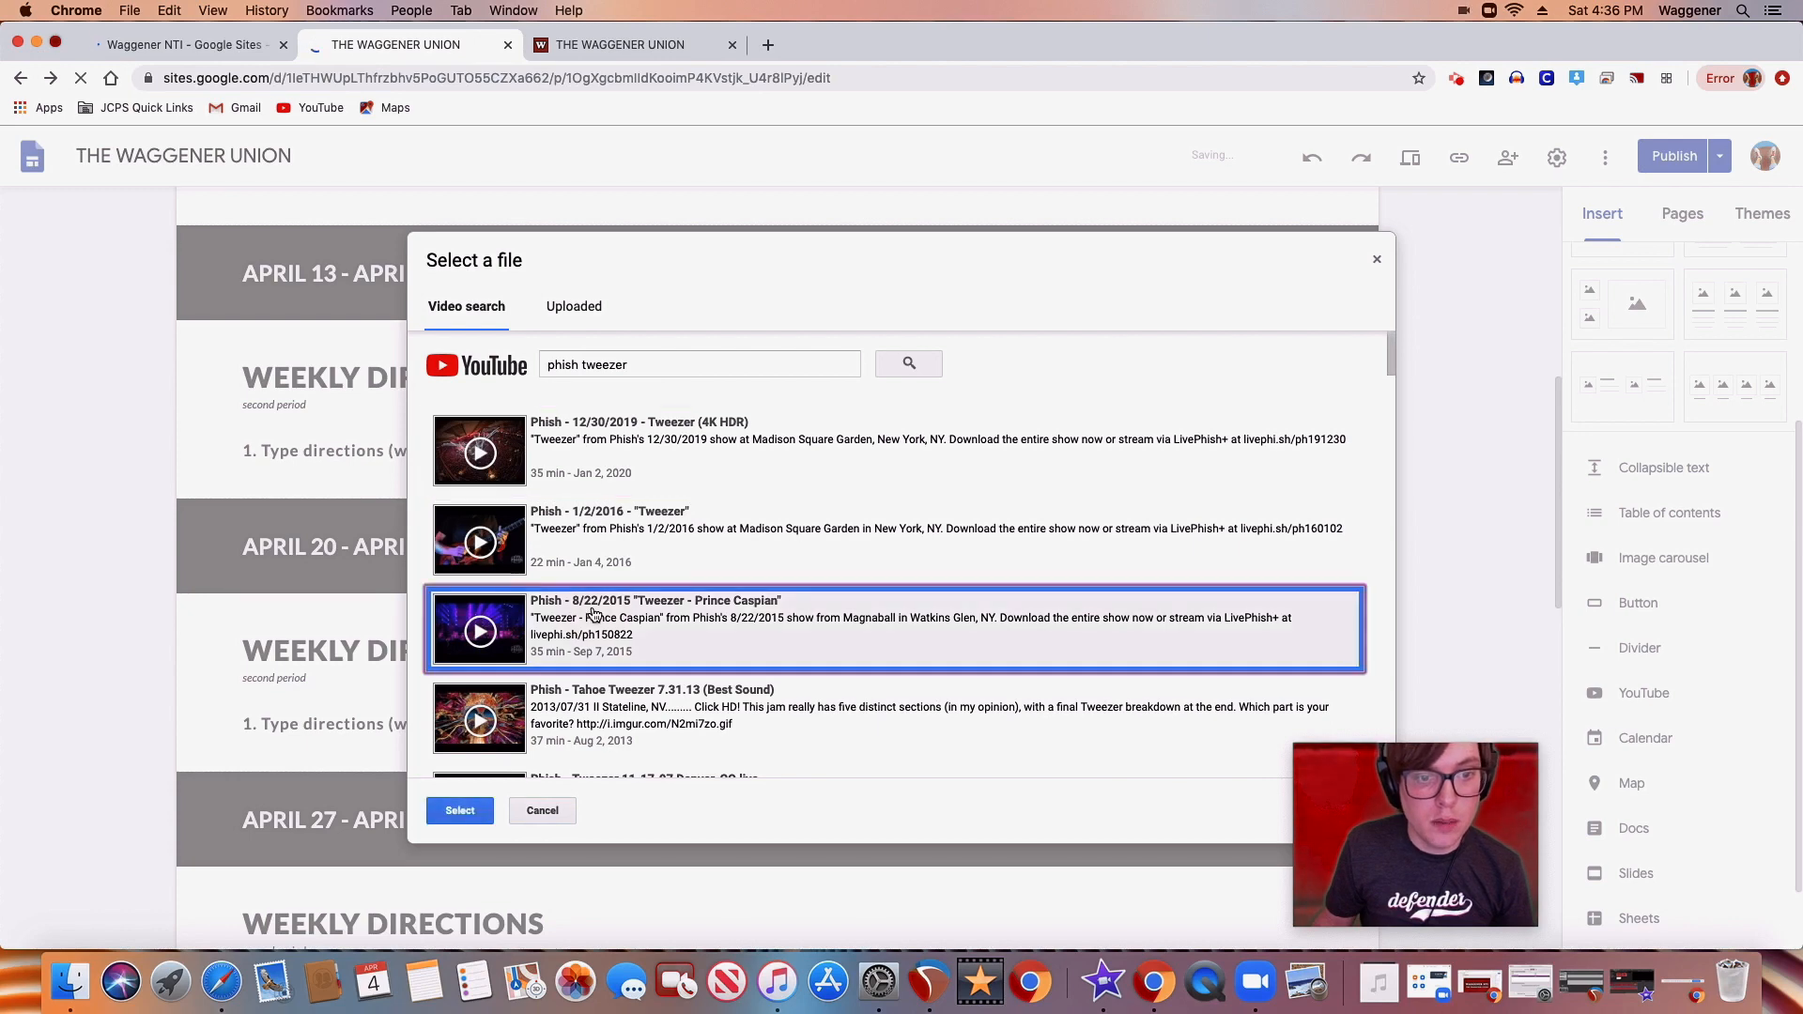
pyautogui.click(460, 812)
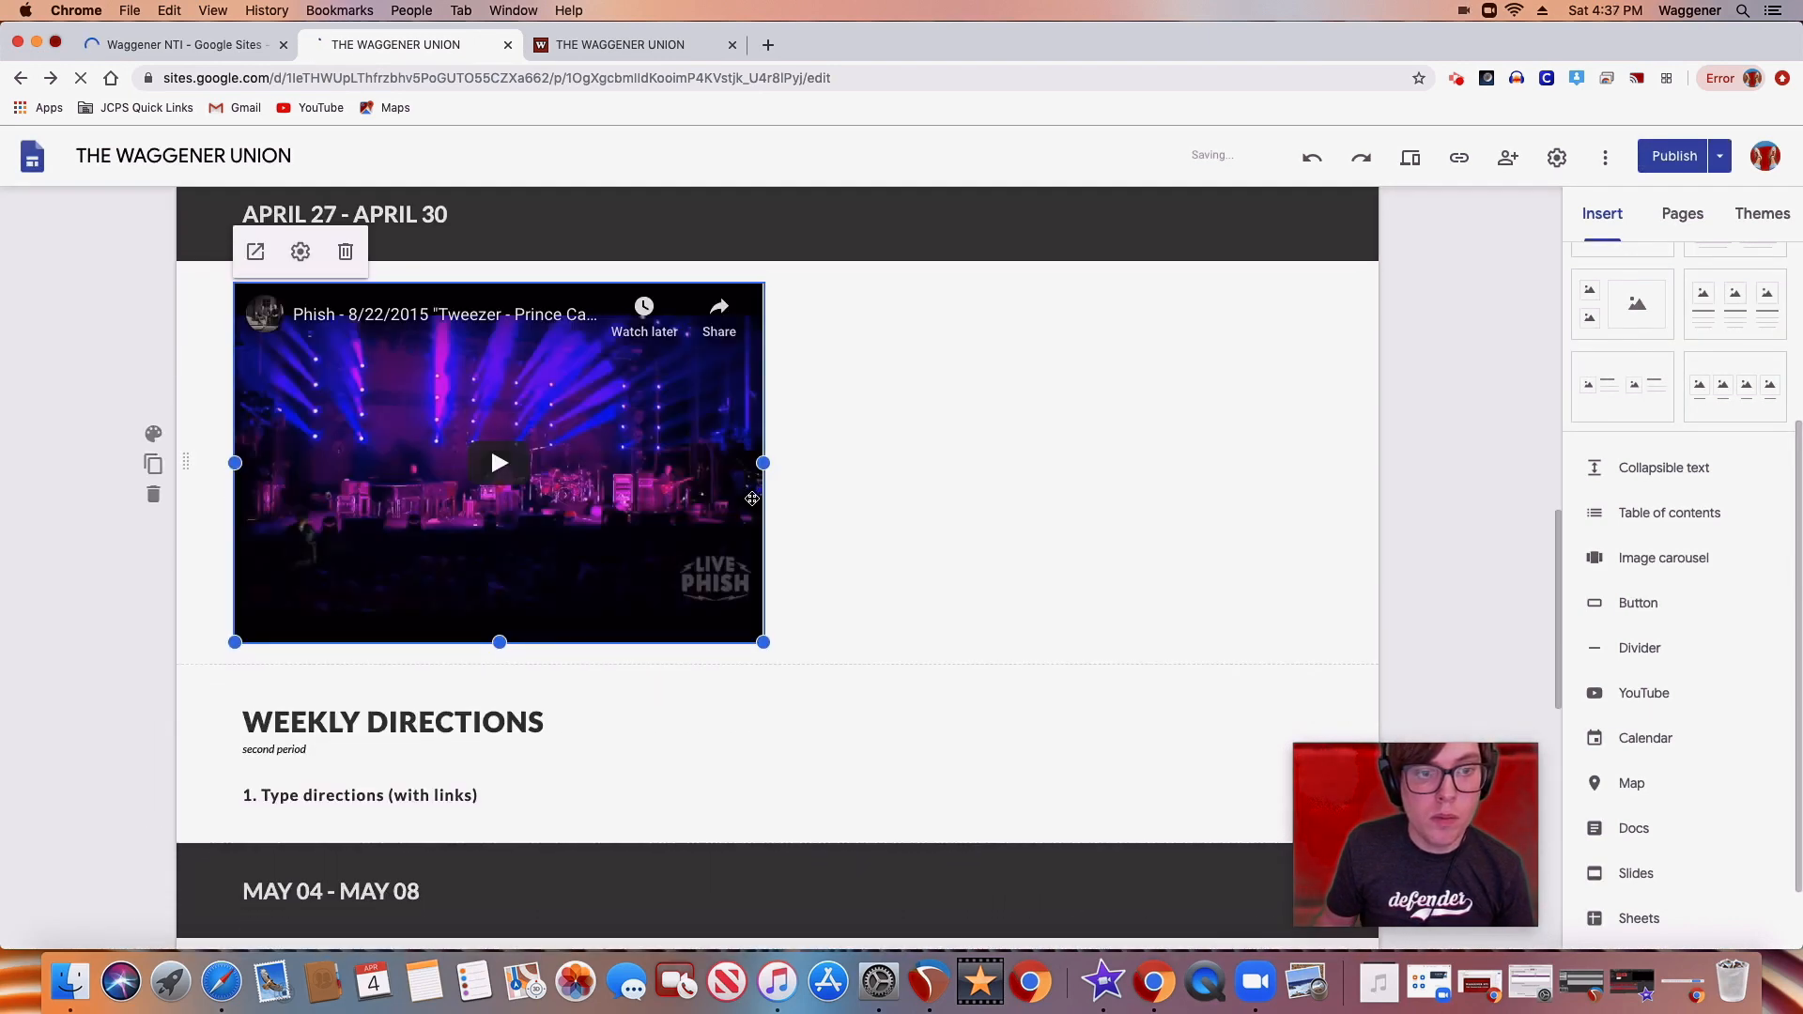
# Enlarge the embedded Phish video in both width and height, keeping it within the page column below APRIL 27 - APRIL 30
pyautogui.moveTo(763, 643); pyautogui.dragTo(1296, 612)
pyautogui.moveTo(1200, 749); pyautogui.dragTo(1321, 657)
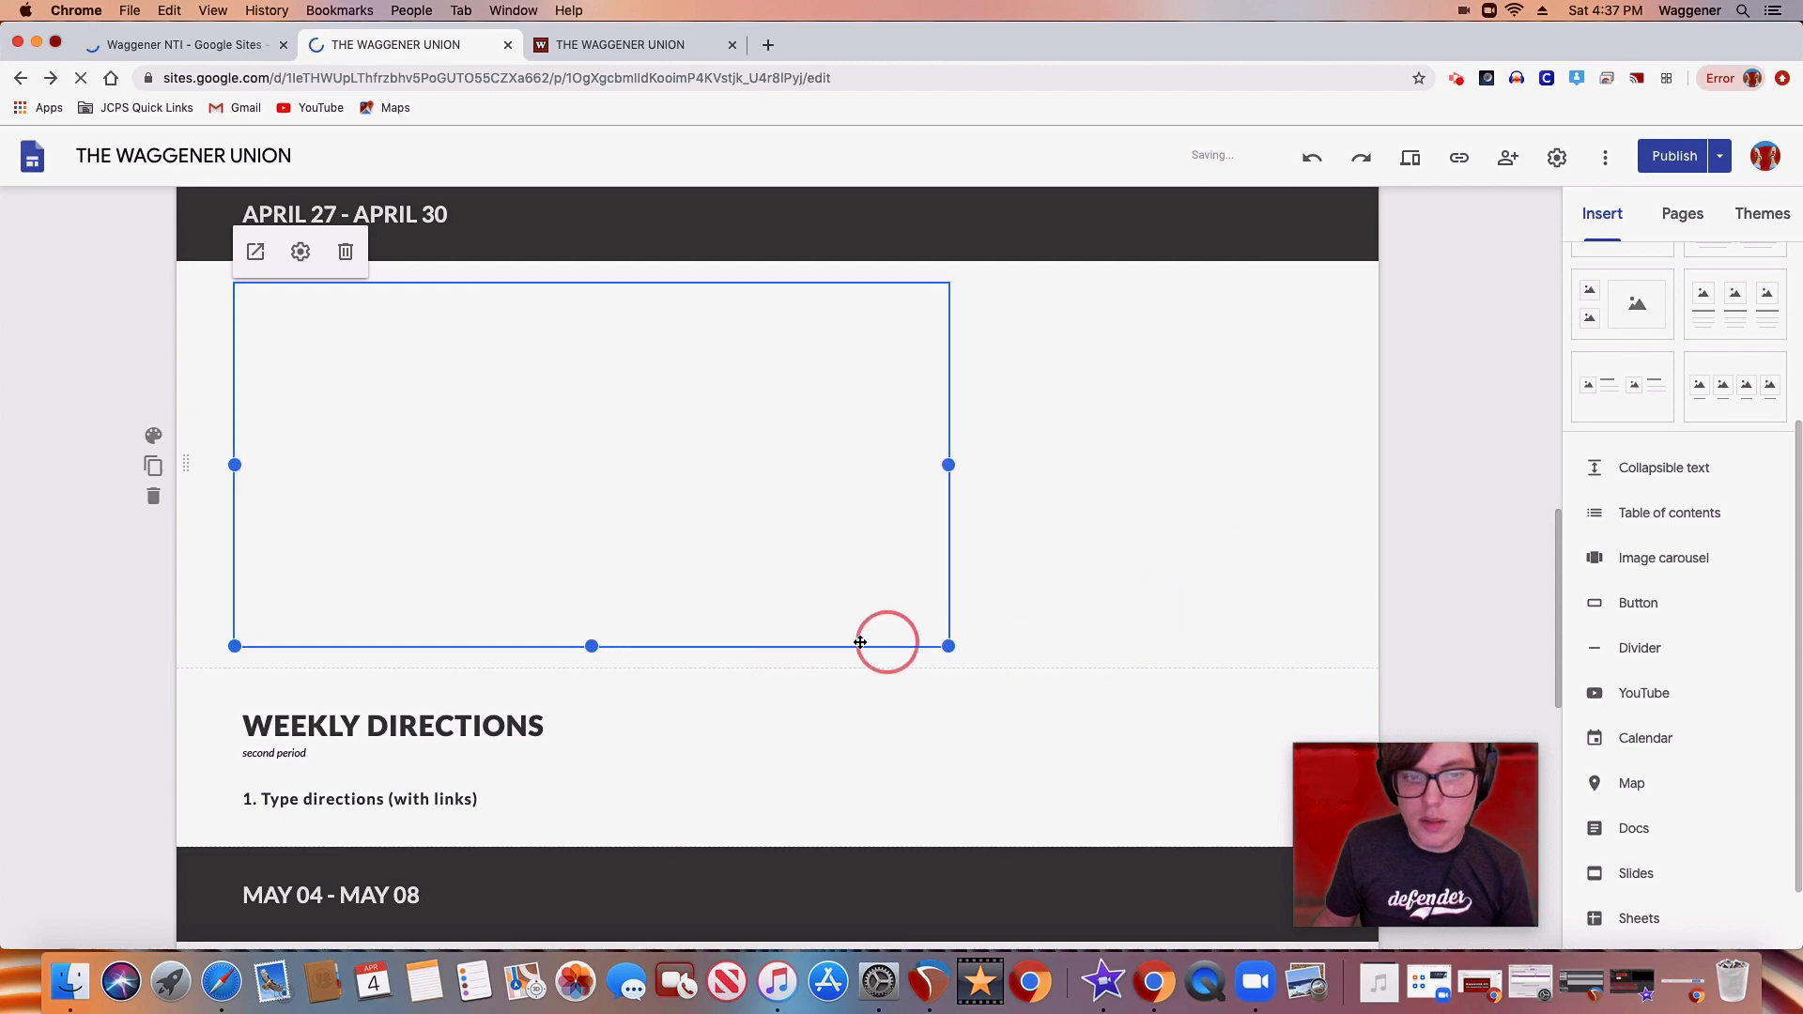
pyautogui.moveTo(592, 646); pyautogui.dragTo(603, 688)
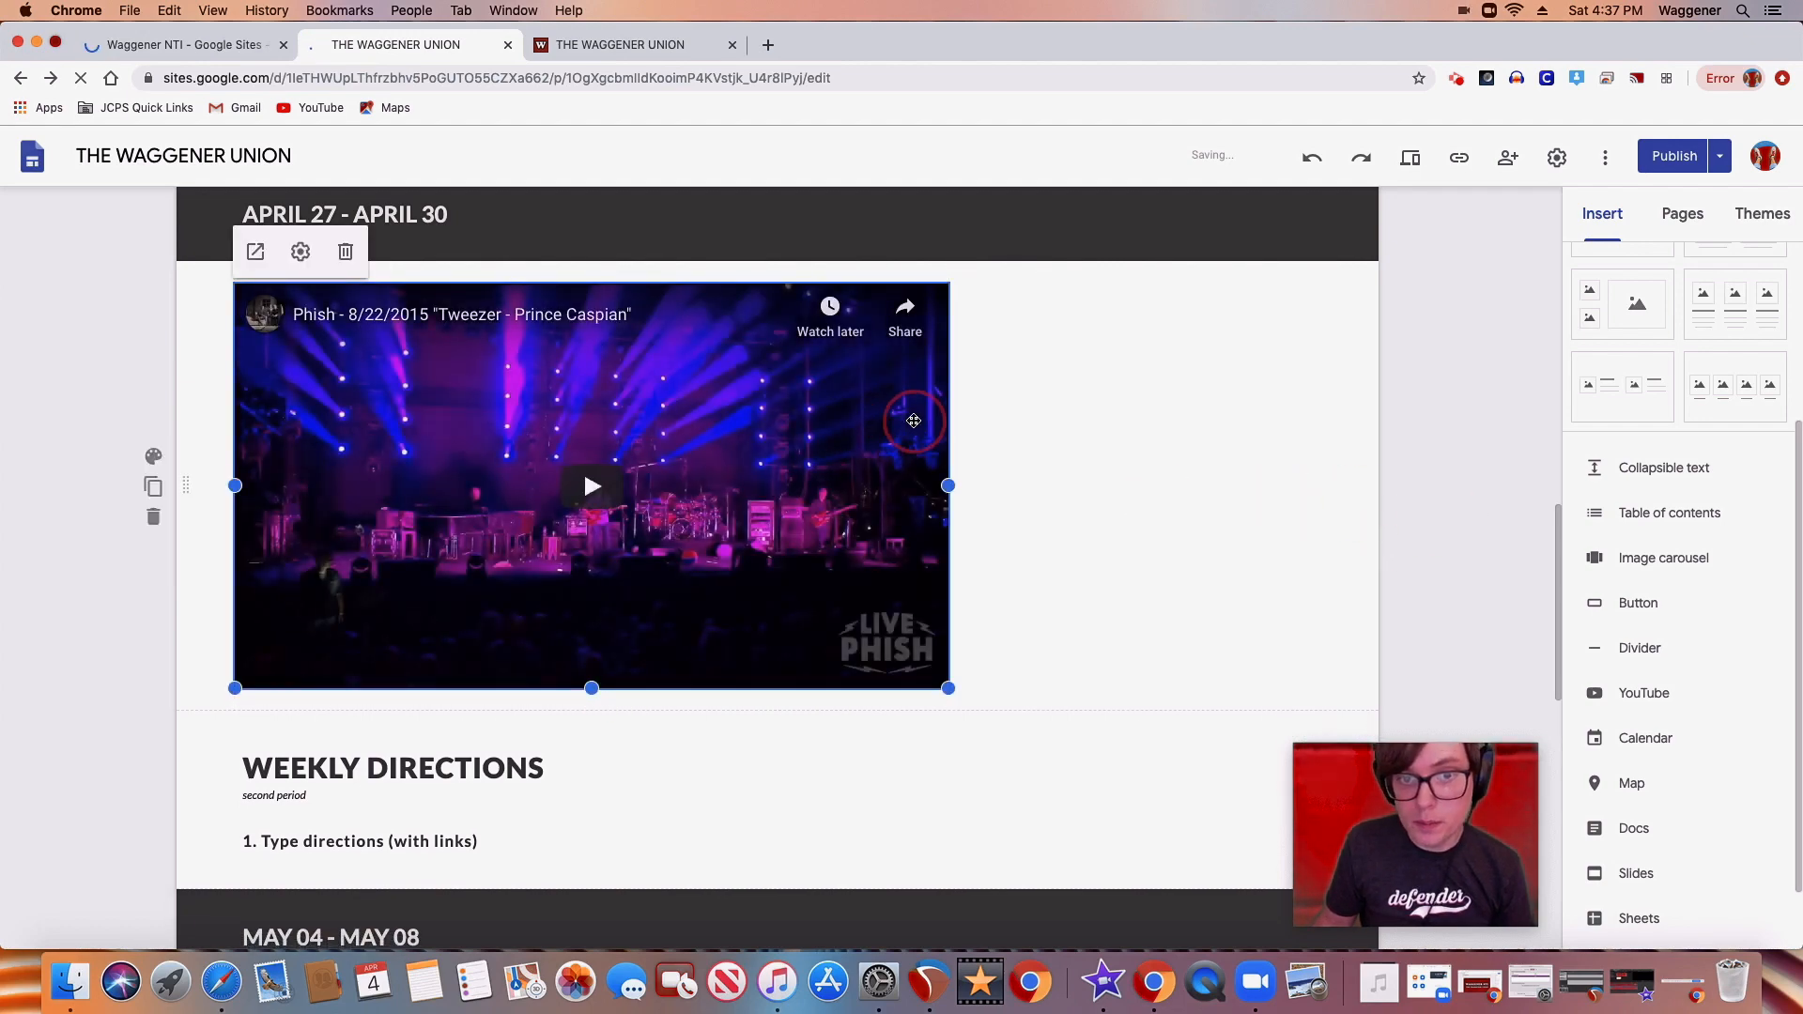
# Review the Hide Controls options in the embedded Phish video's settings
pyautogui.click(299, 253)
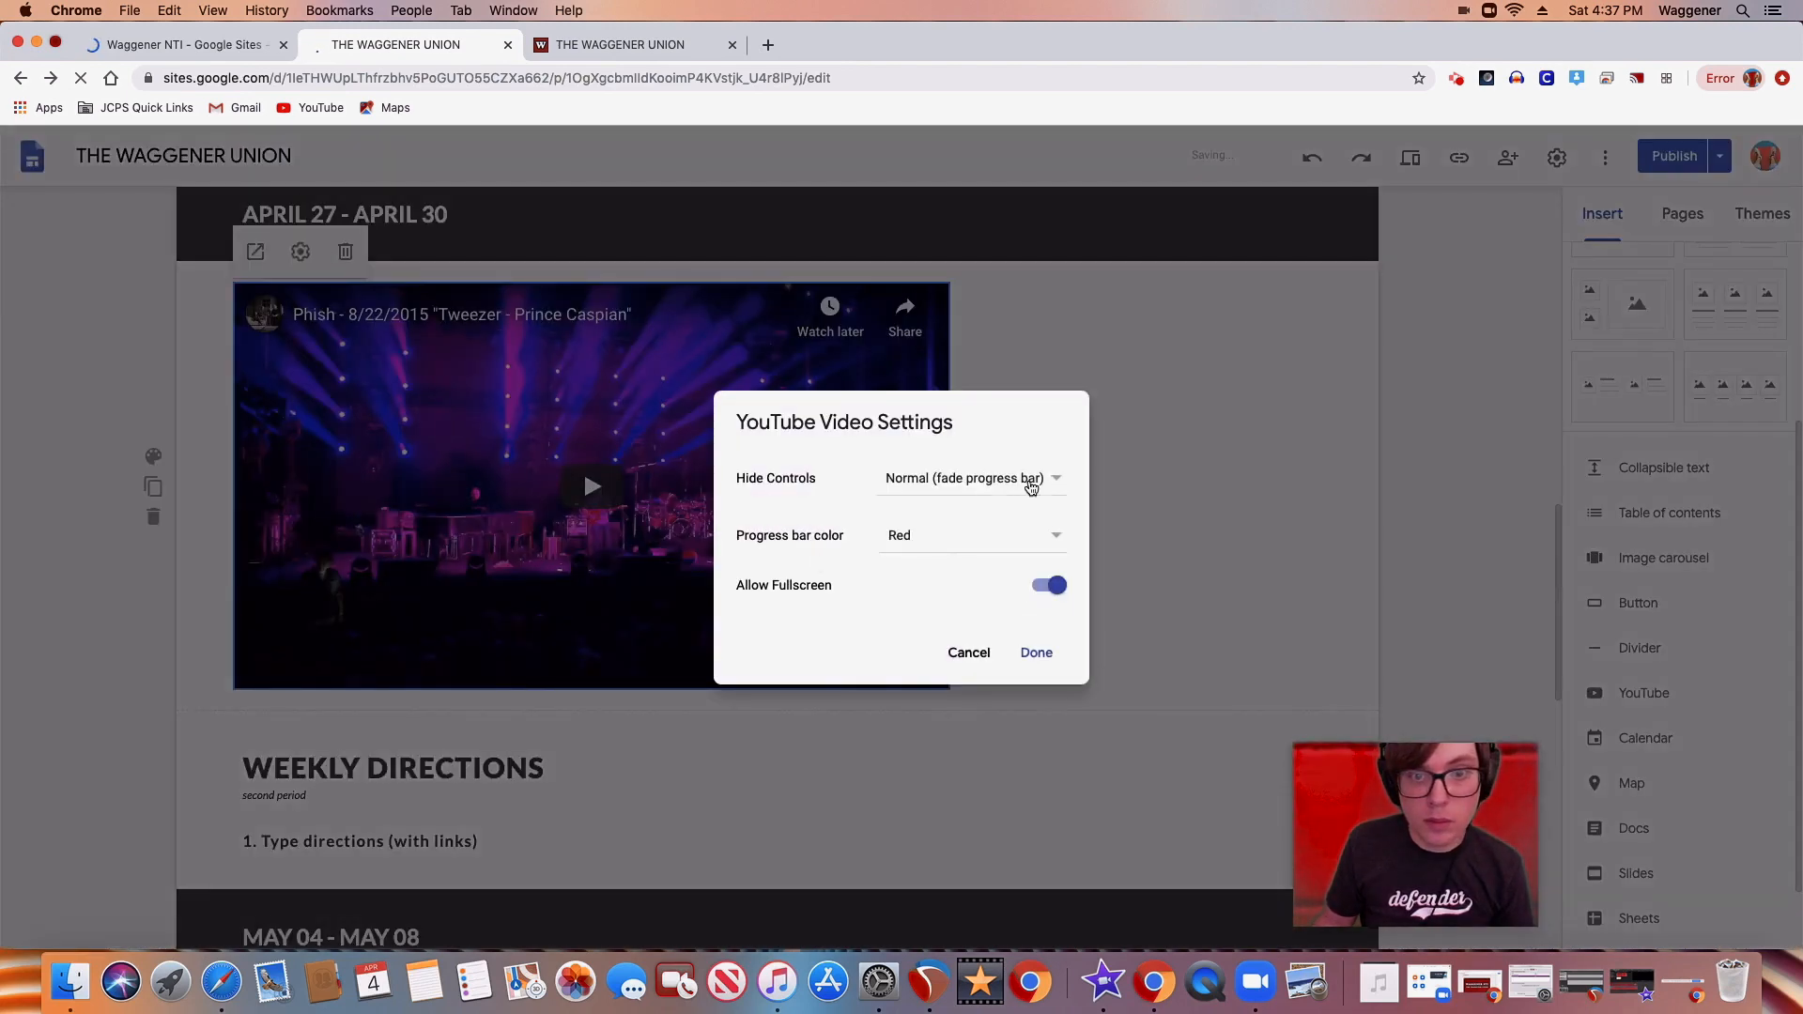
pyautogui.click(1057, 483)
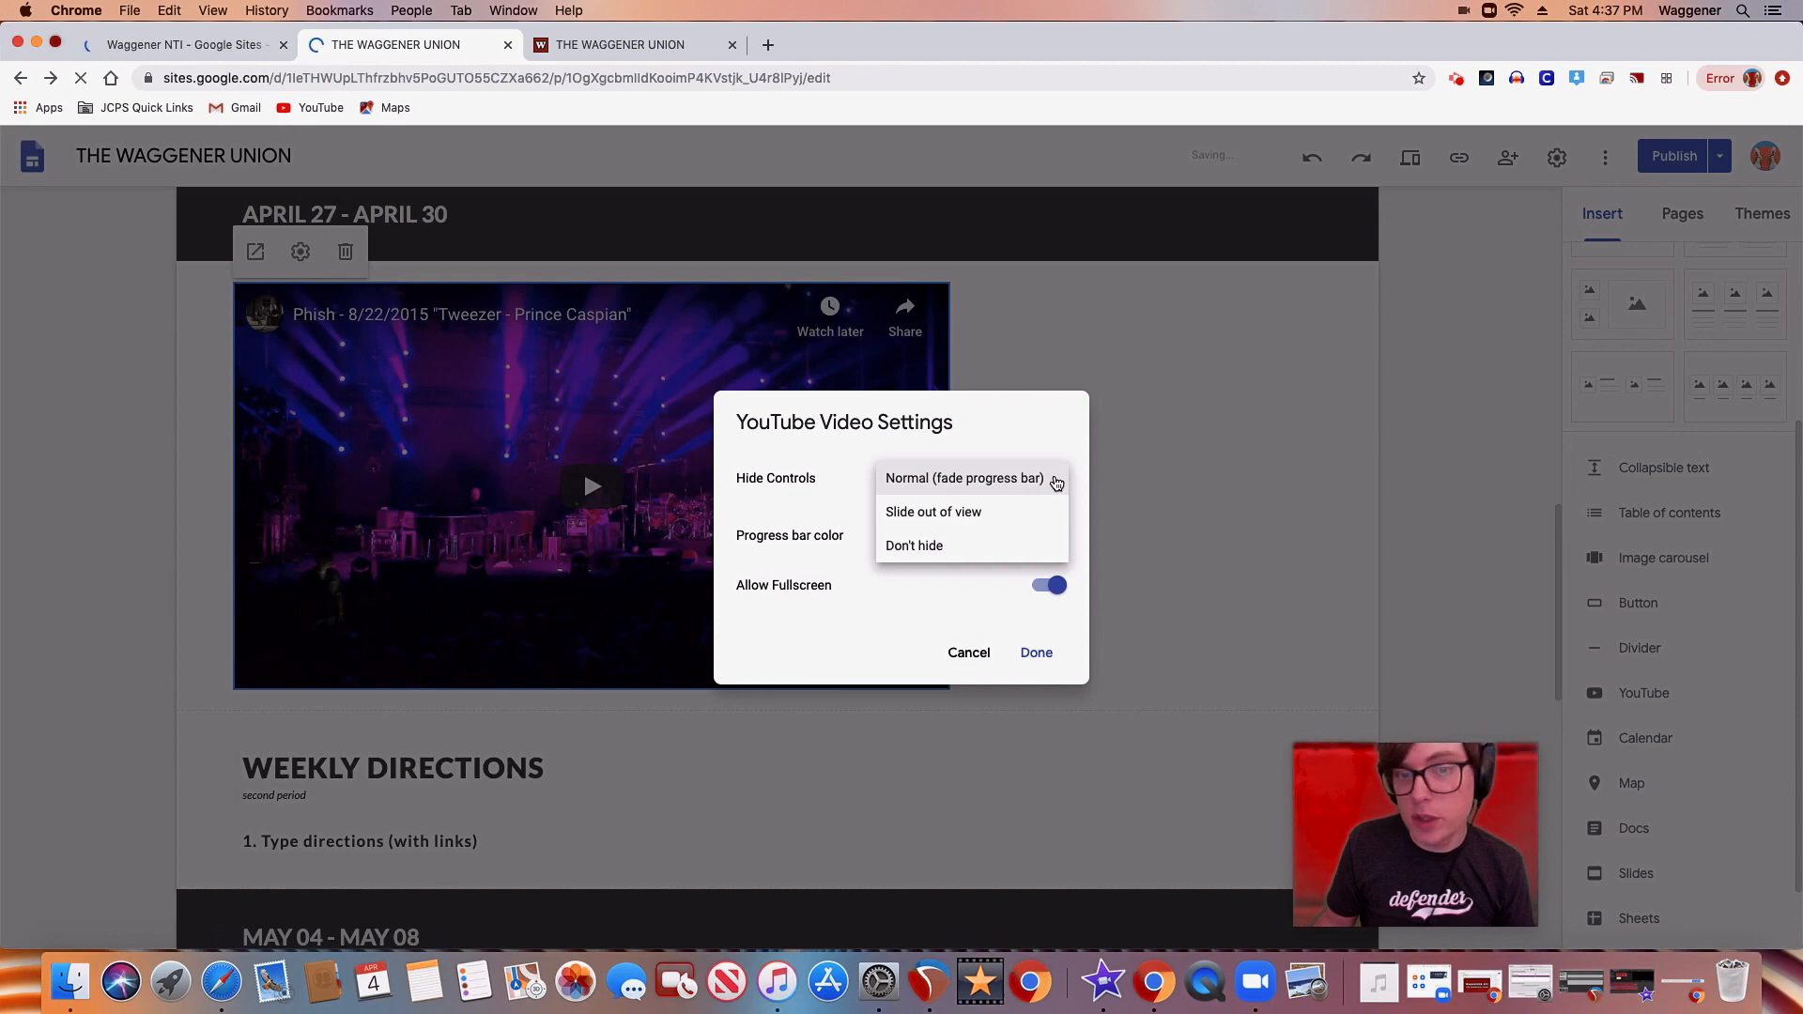
pyautogui.click(1171, 461)
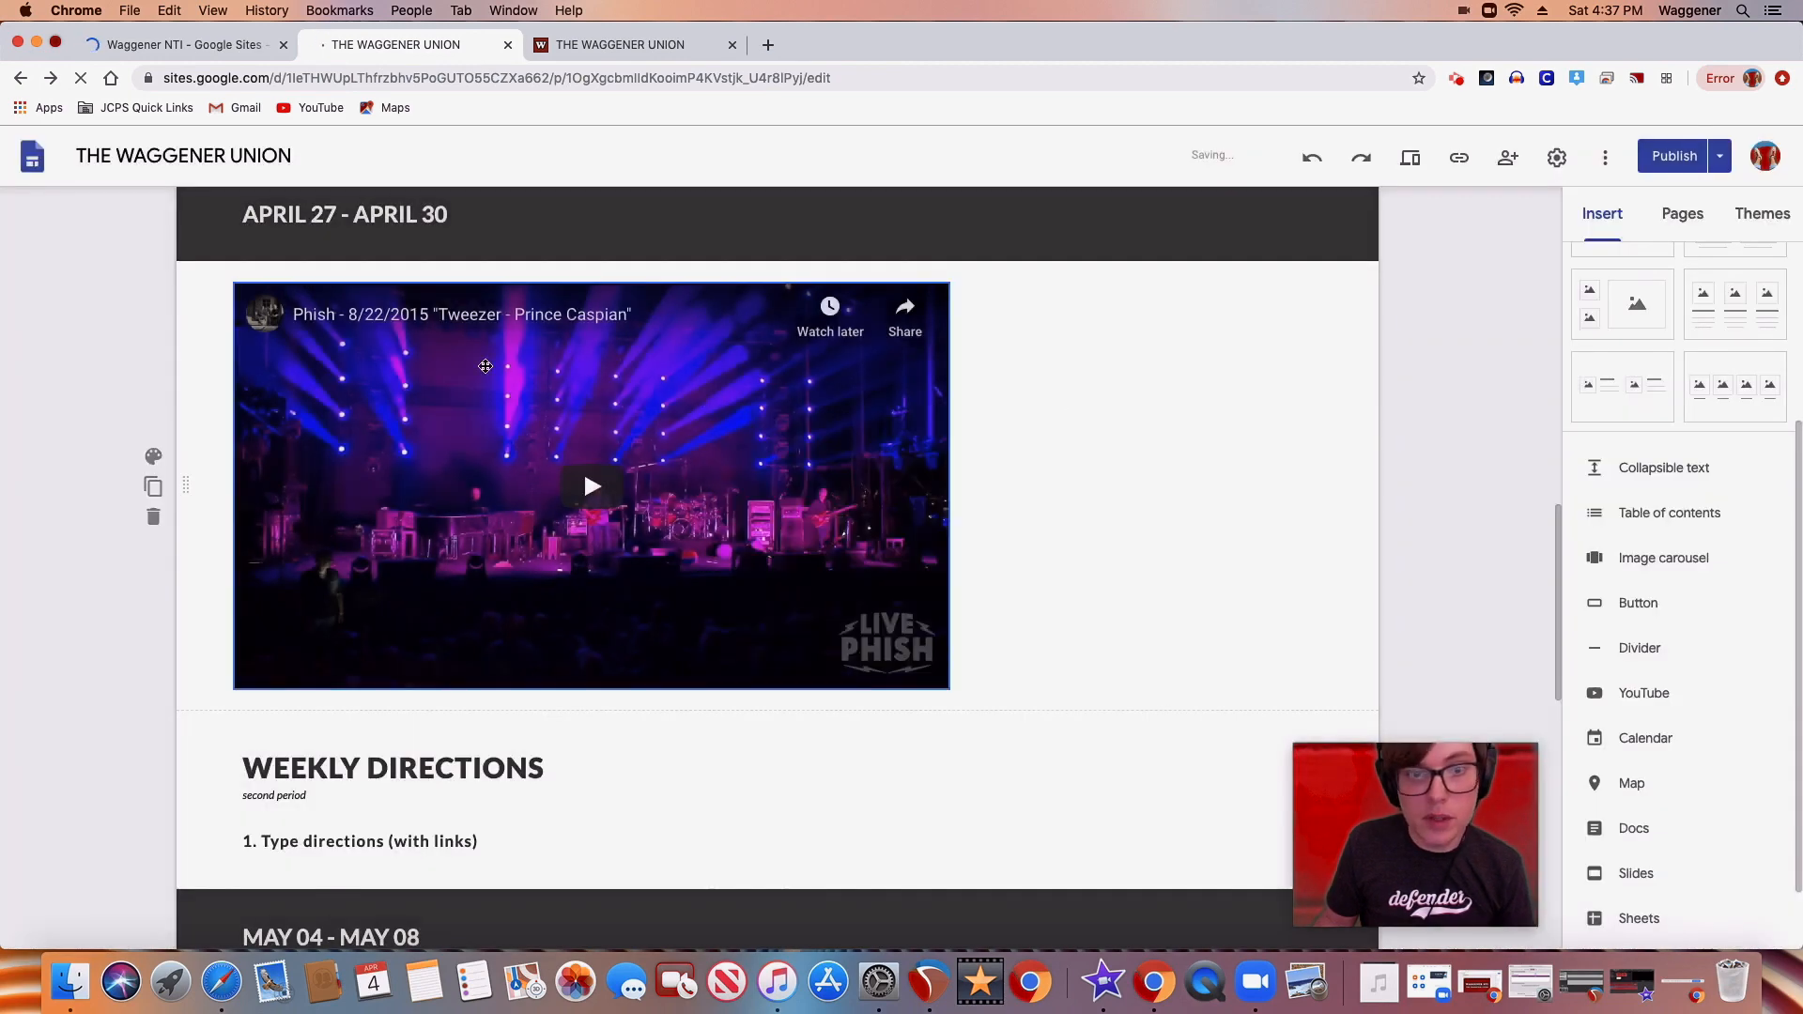
pyautogui.click(307, 299)
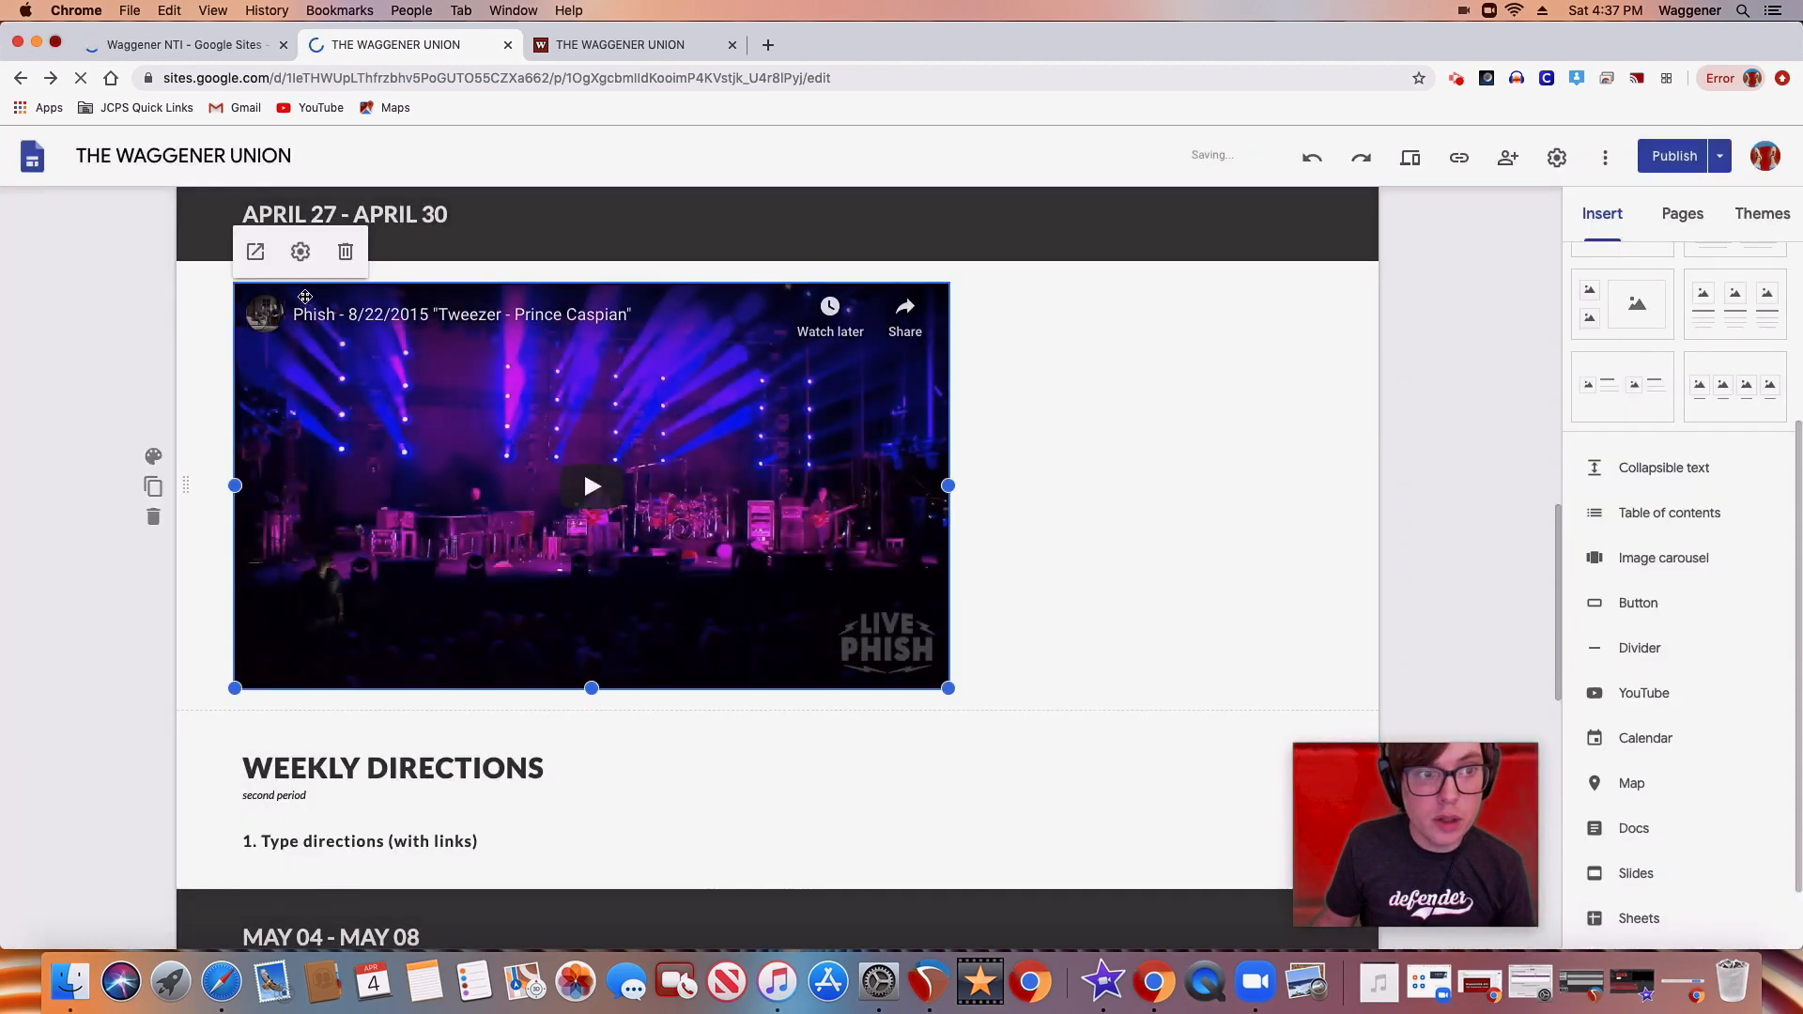
pyautogui.click(300, 254)
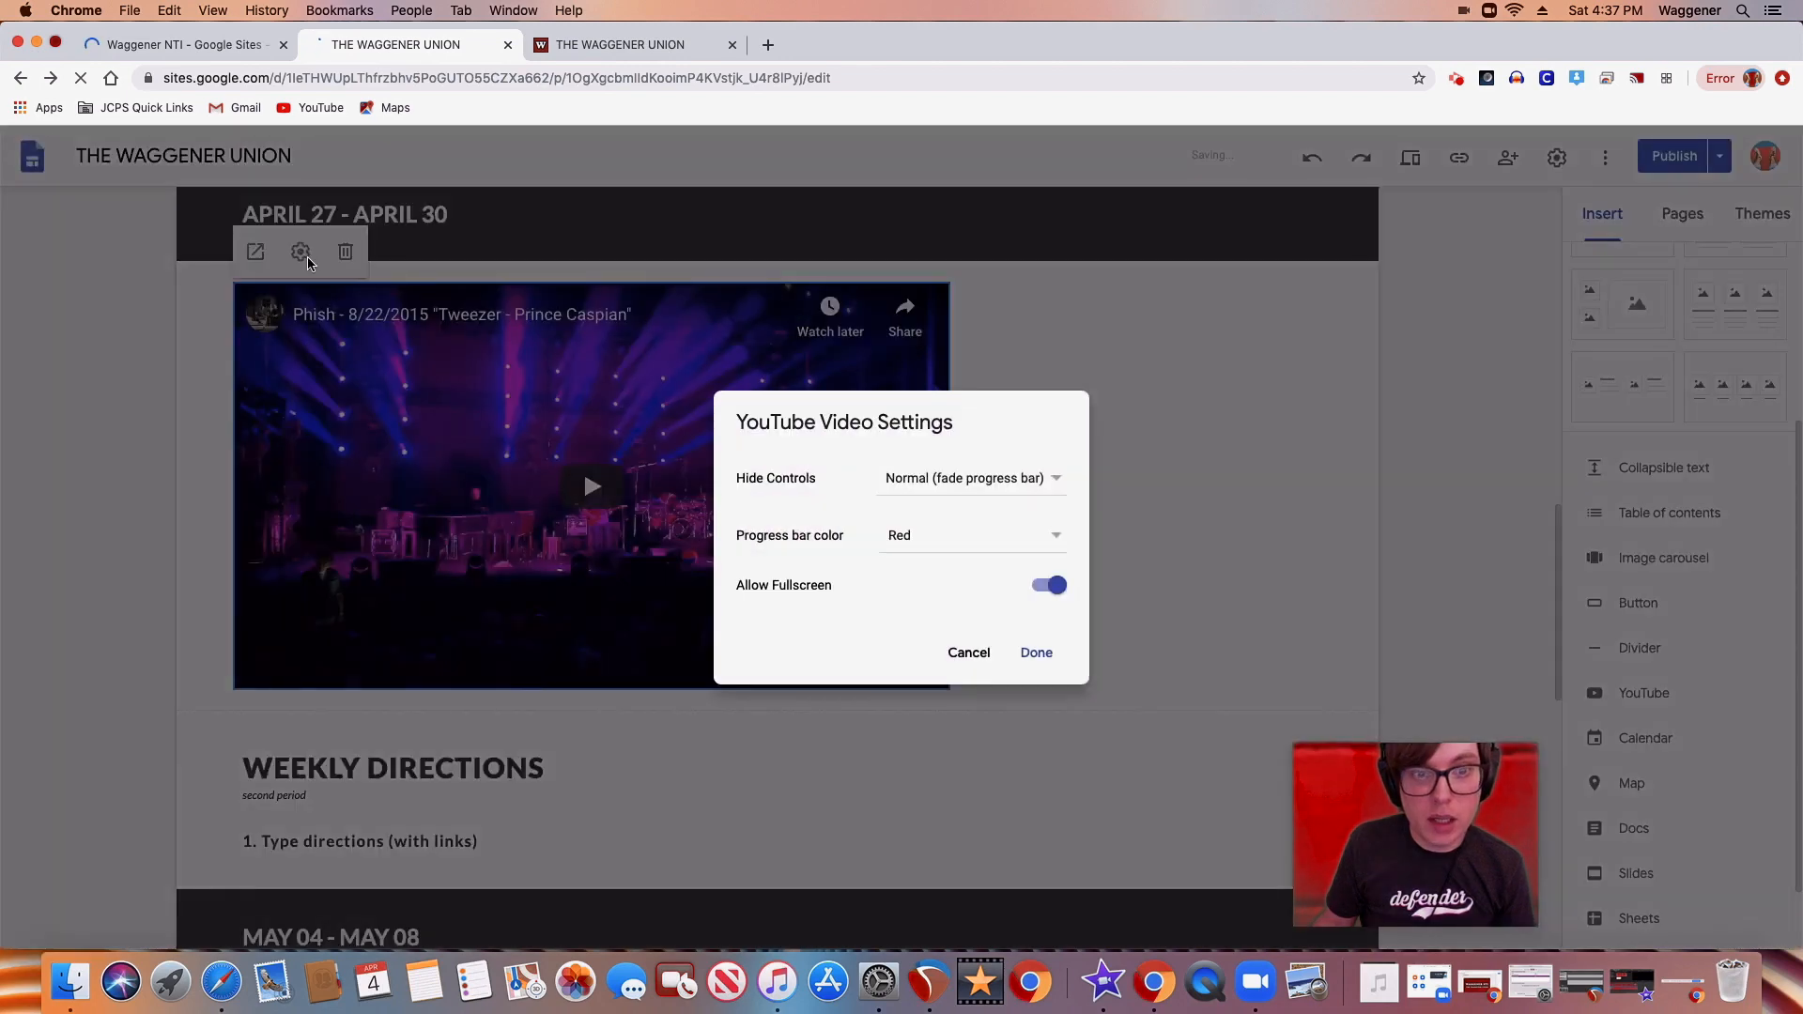
pyautogui.click(1053, 482)
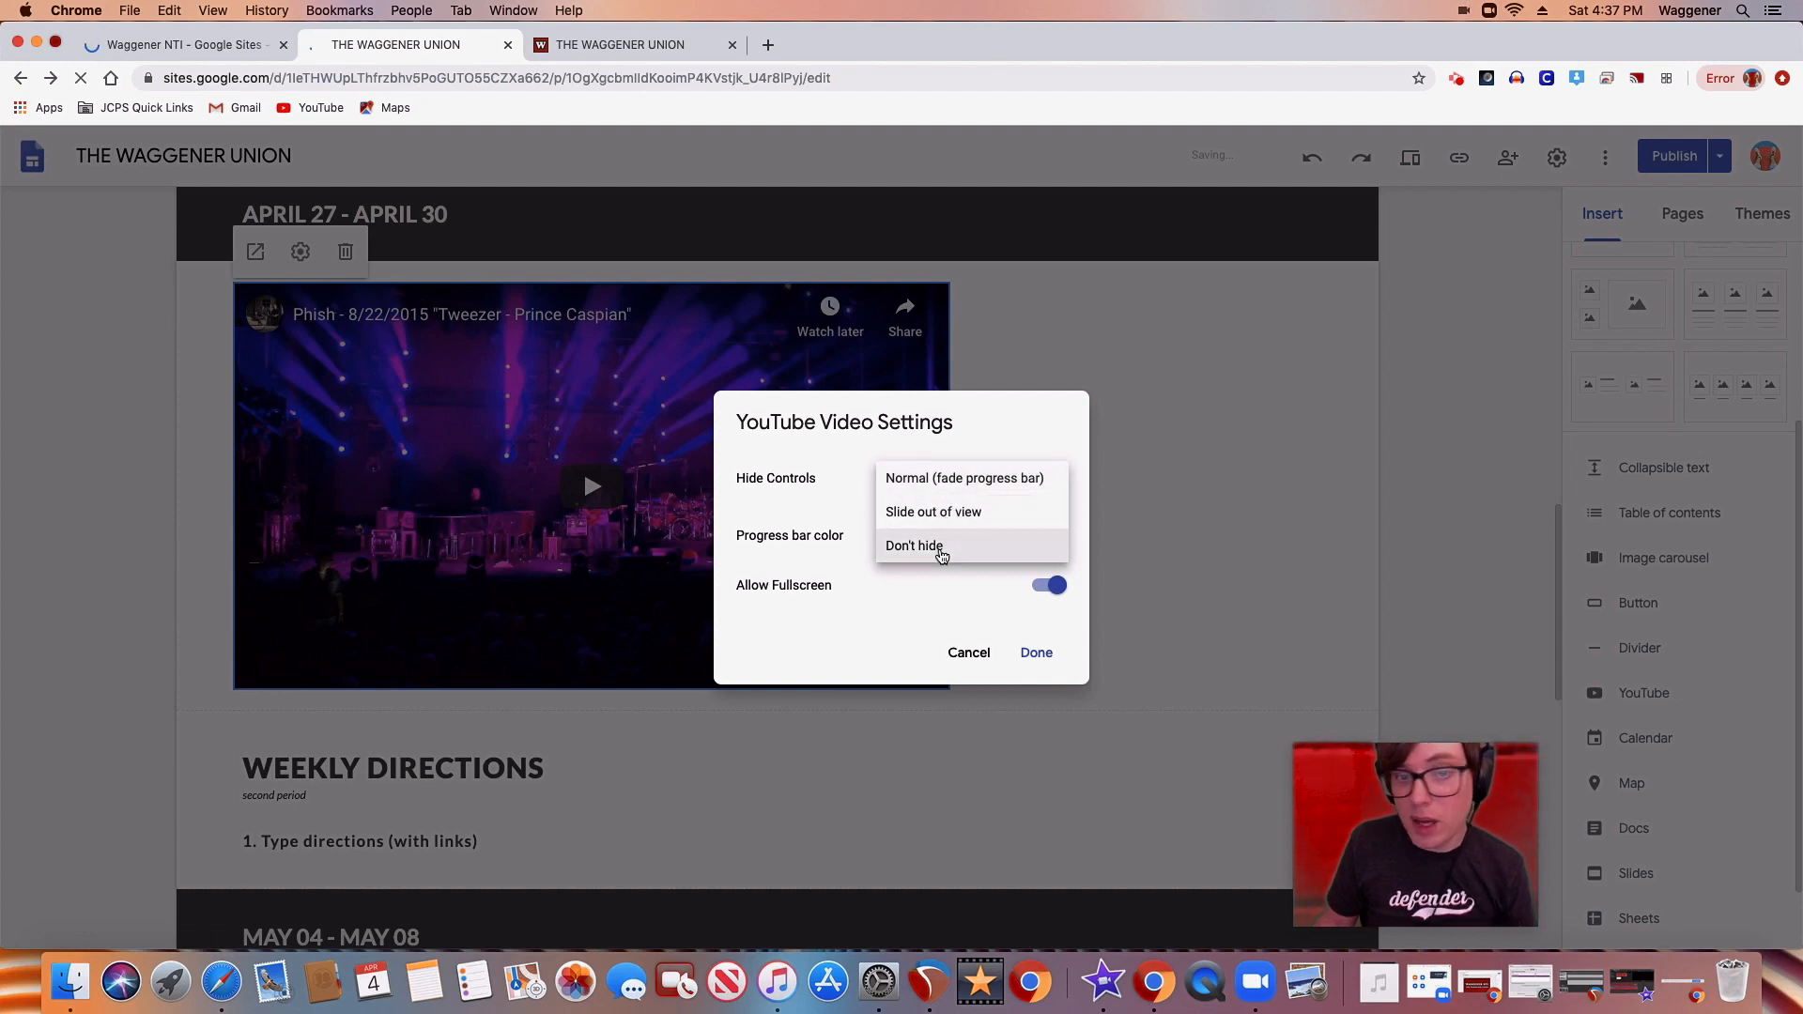
pyautogui.click(1079, 533)
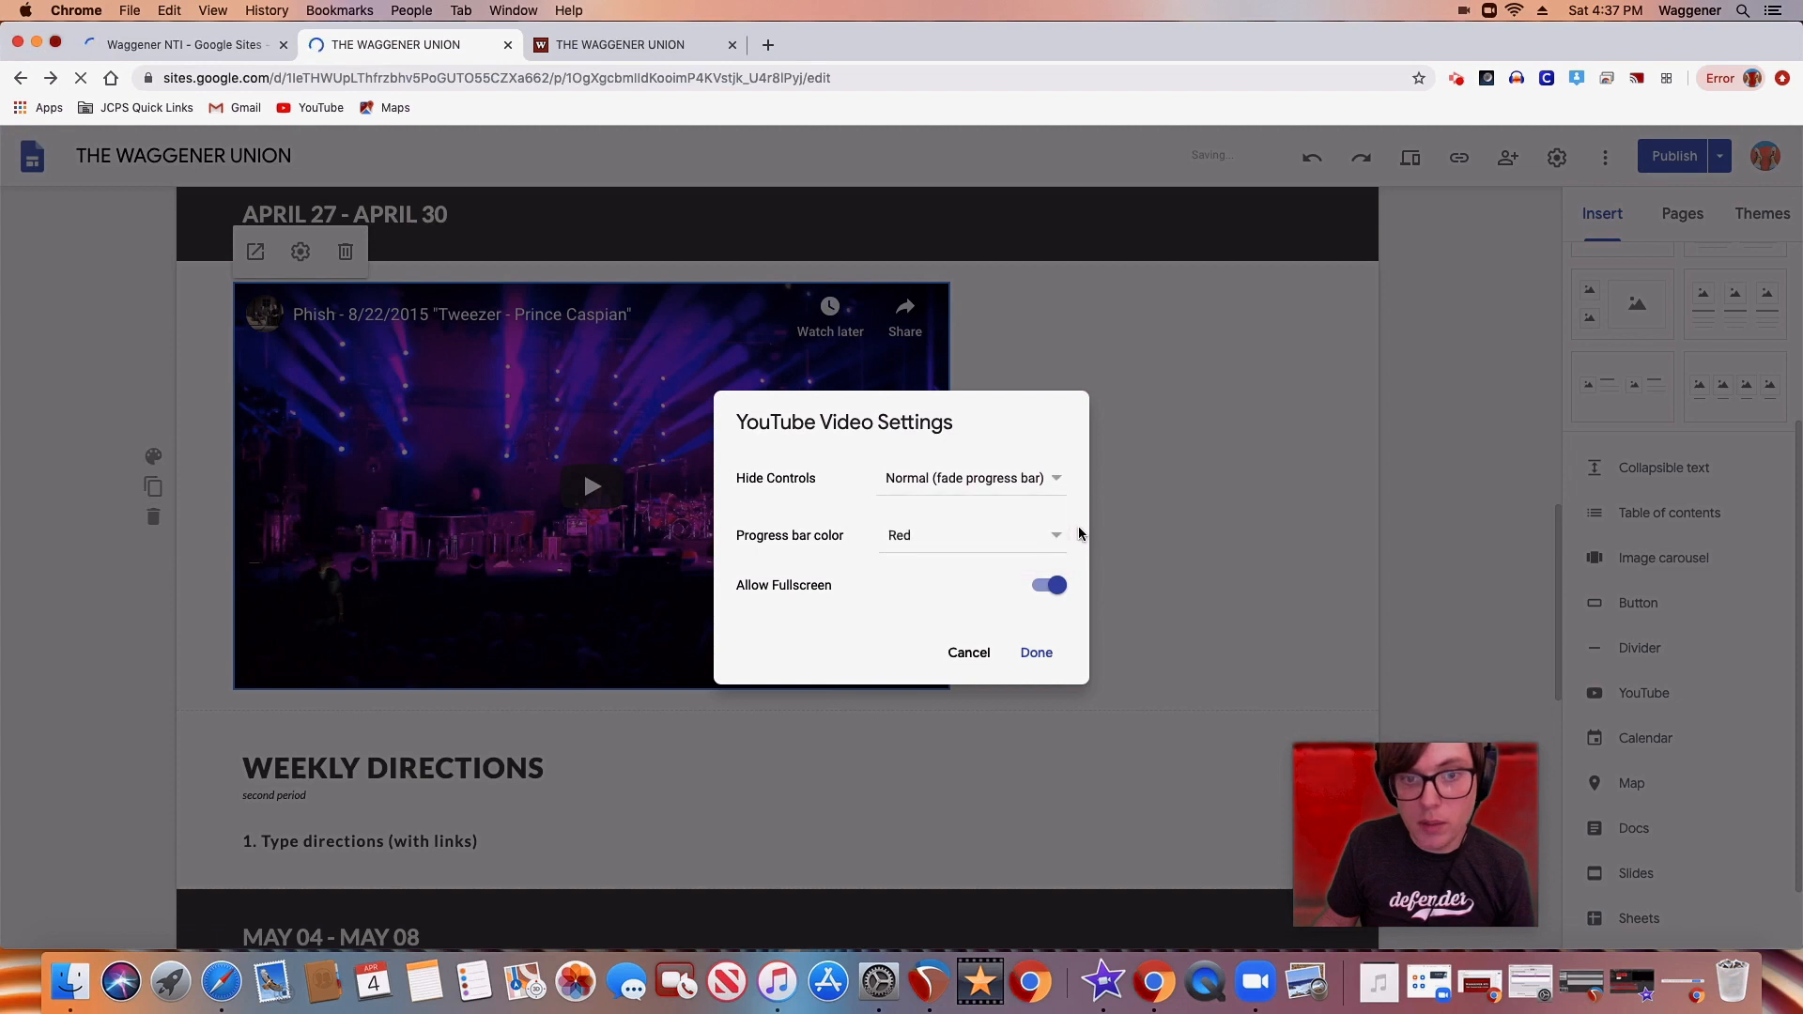
# Set the Phish video's progress bar color to White, and delete the video from the page
pyautogui.click(921, 543)
pyautogui.click(919, 564)
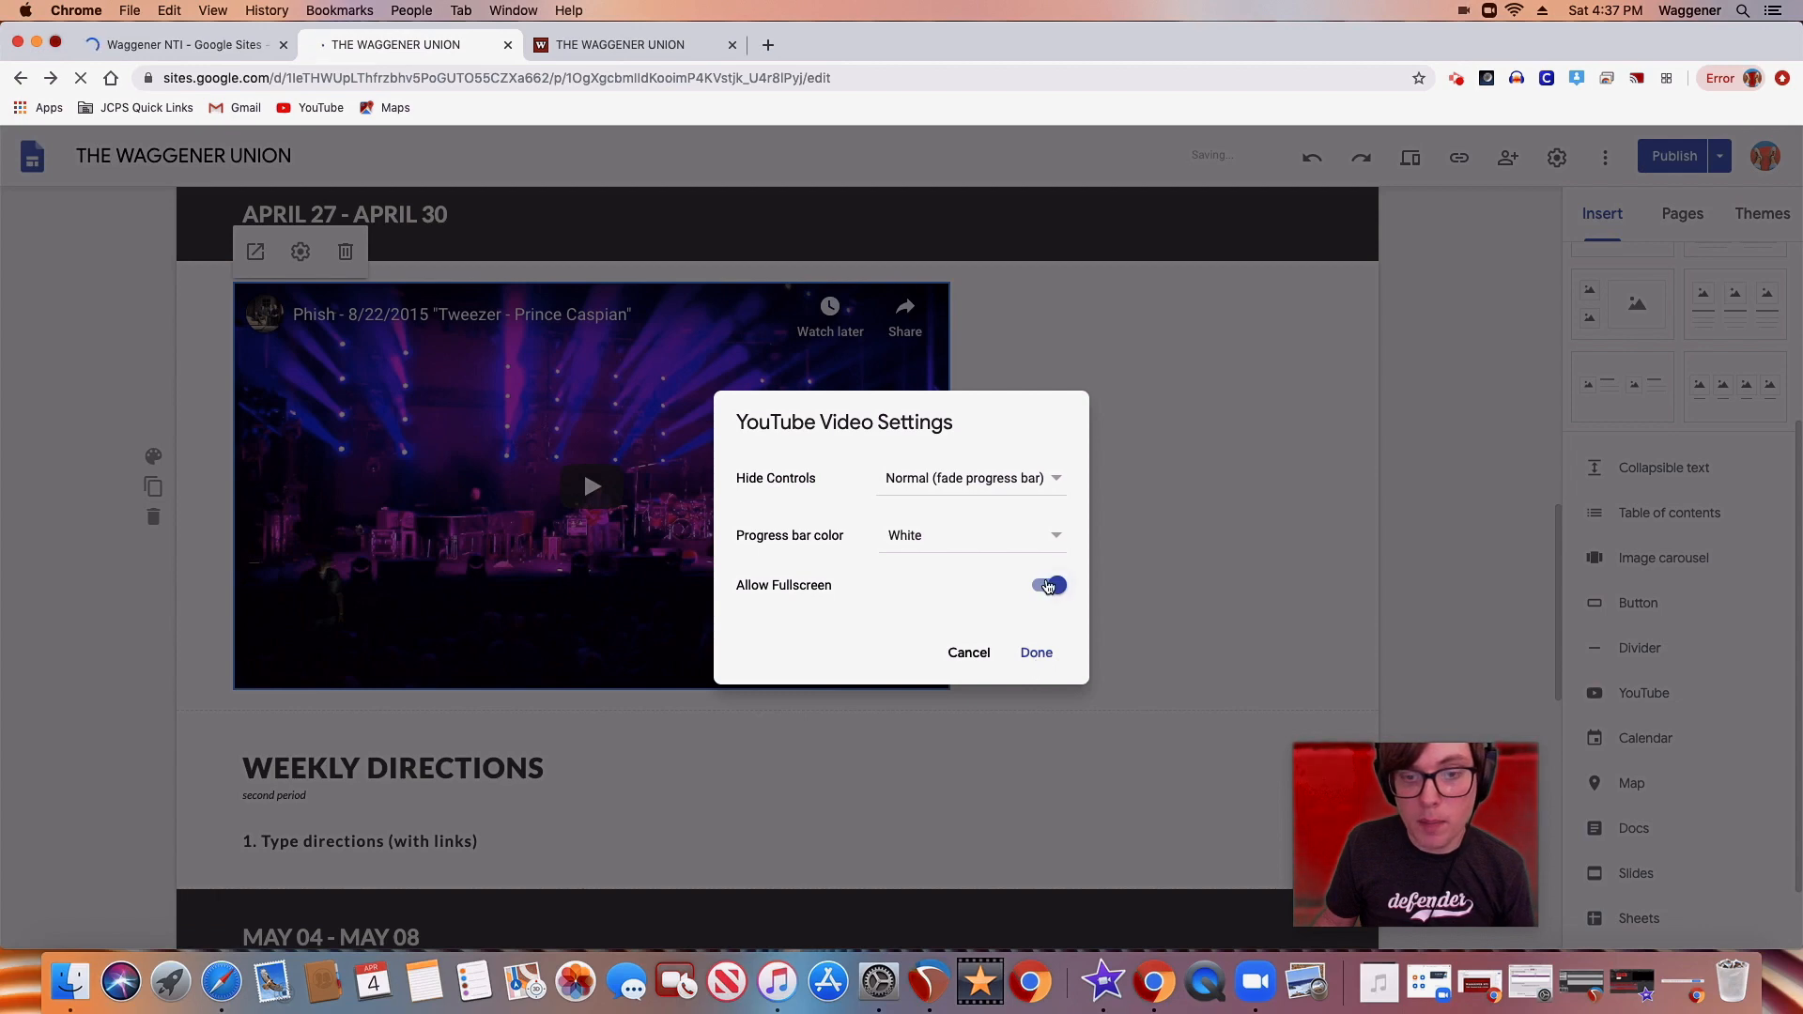
pyautogui.click(1038, 654)
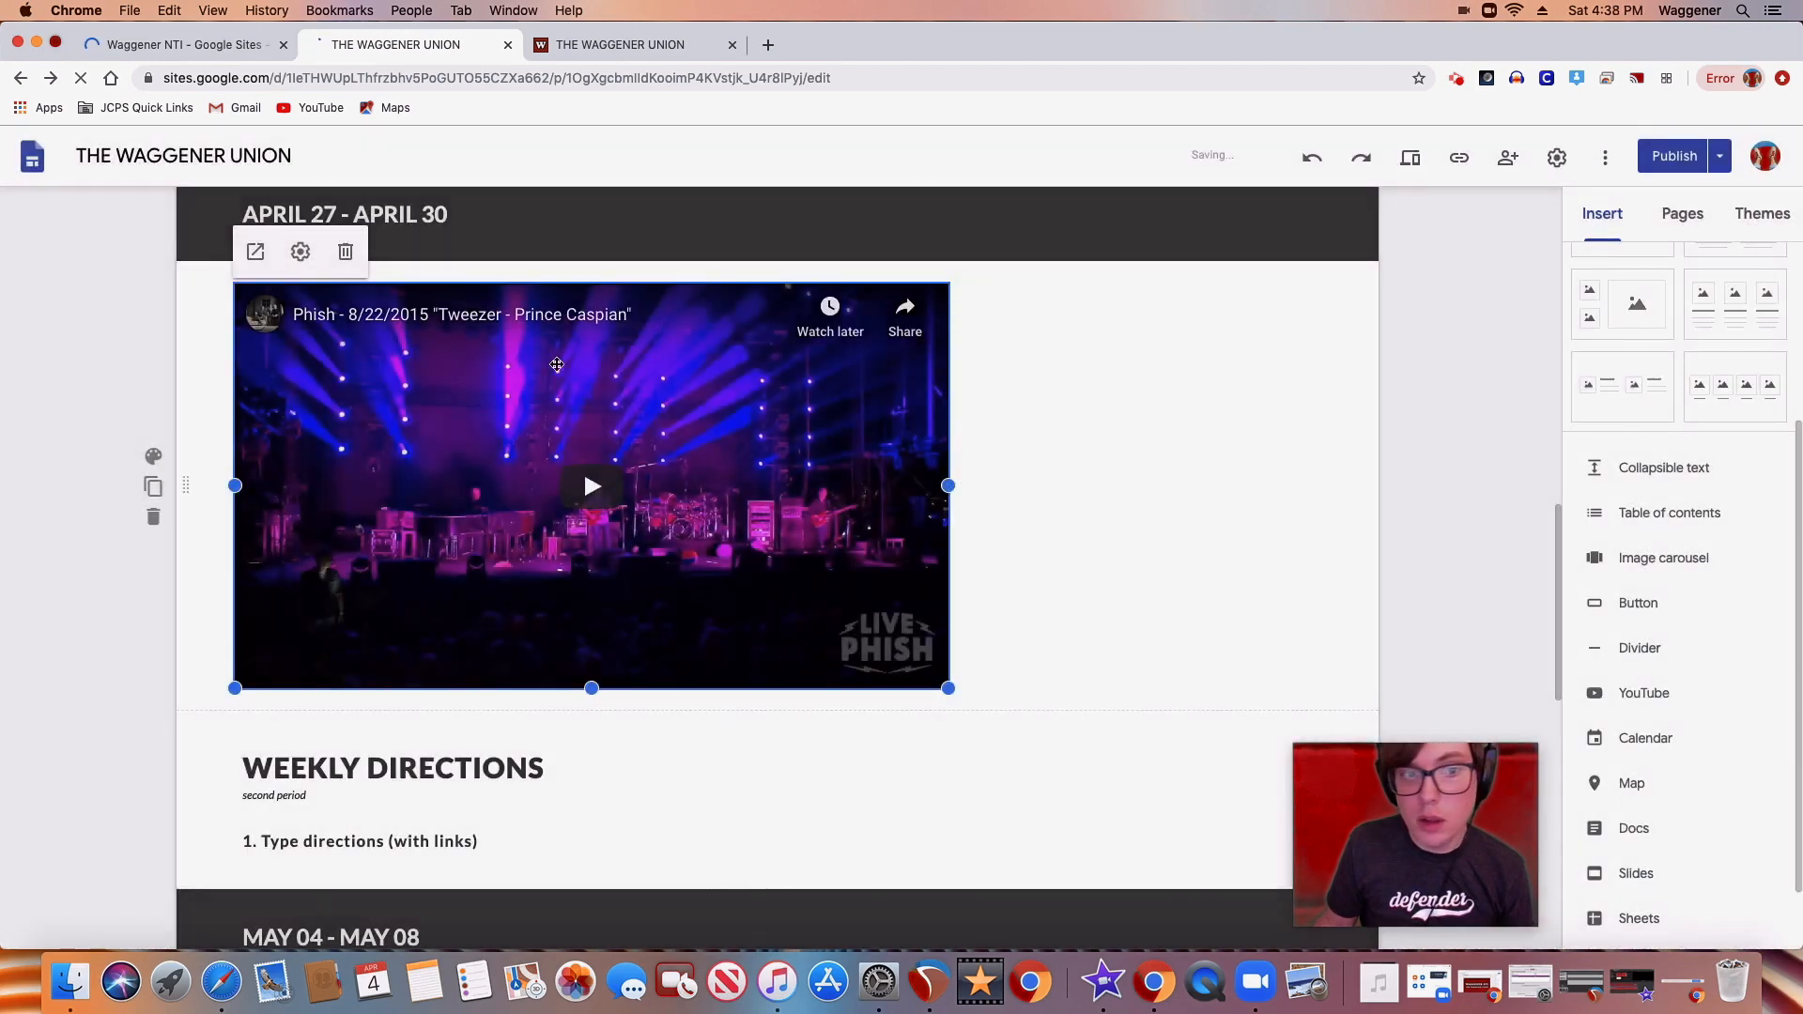
pyautogui.click(346, 252)
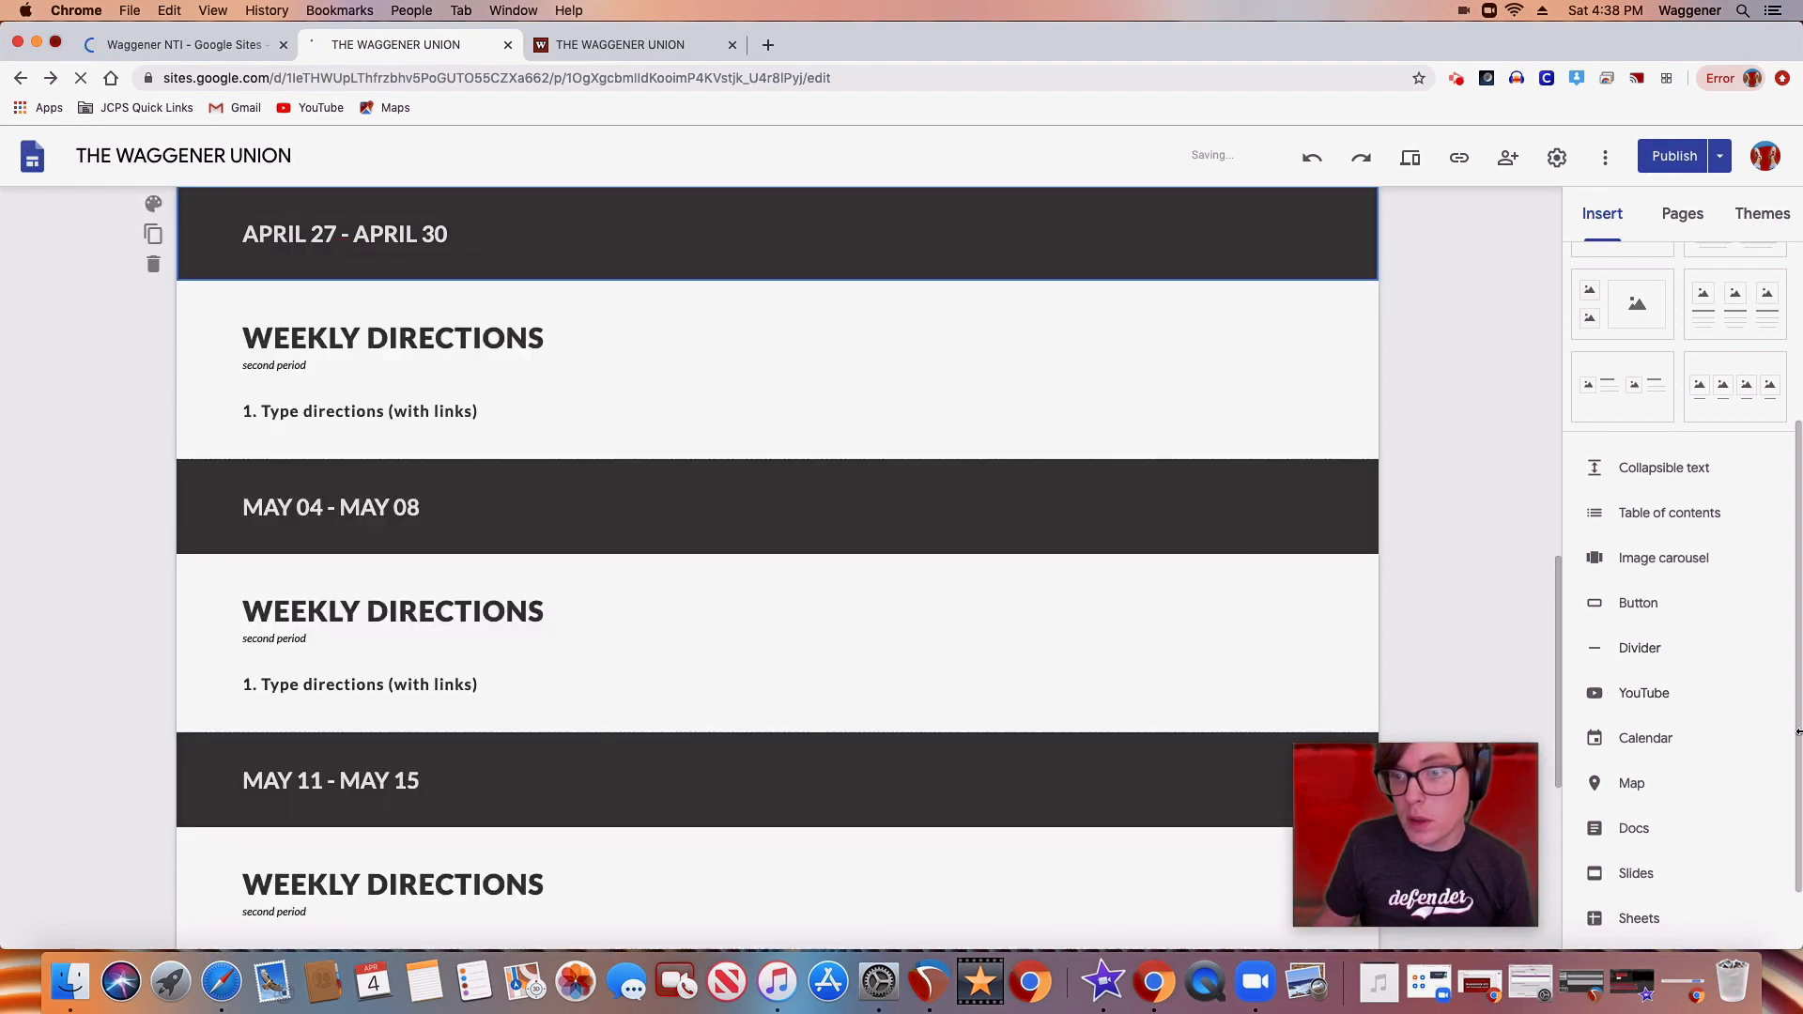
# Insert the Waggener NTI Google Classroom and Backpack Camp slide presentations together below MAY 11 - MAY 15
pyautogui.scroll(-2, 1782, 737)
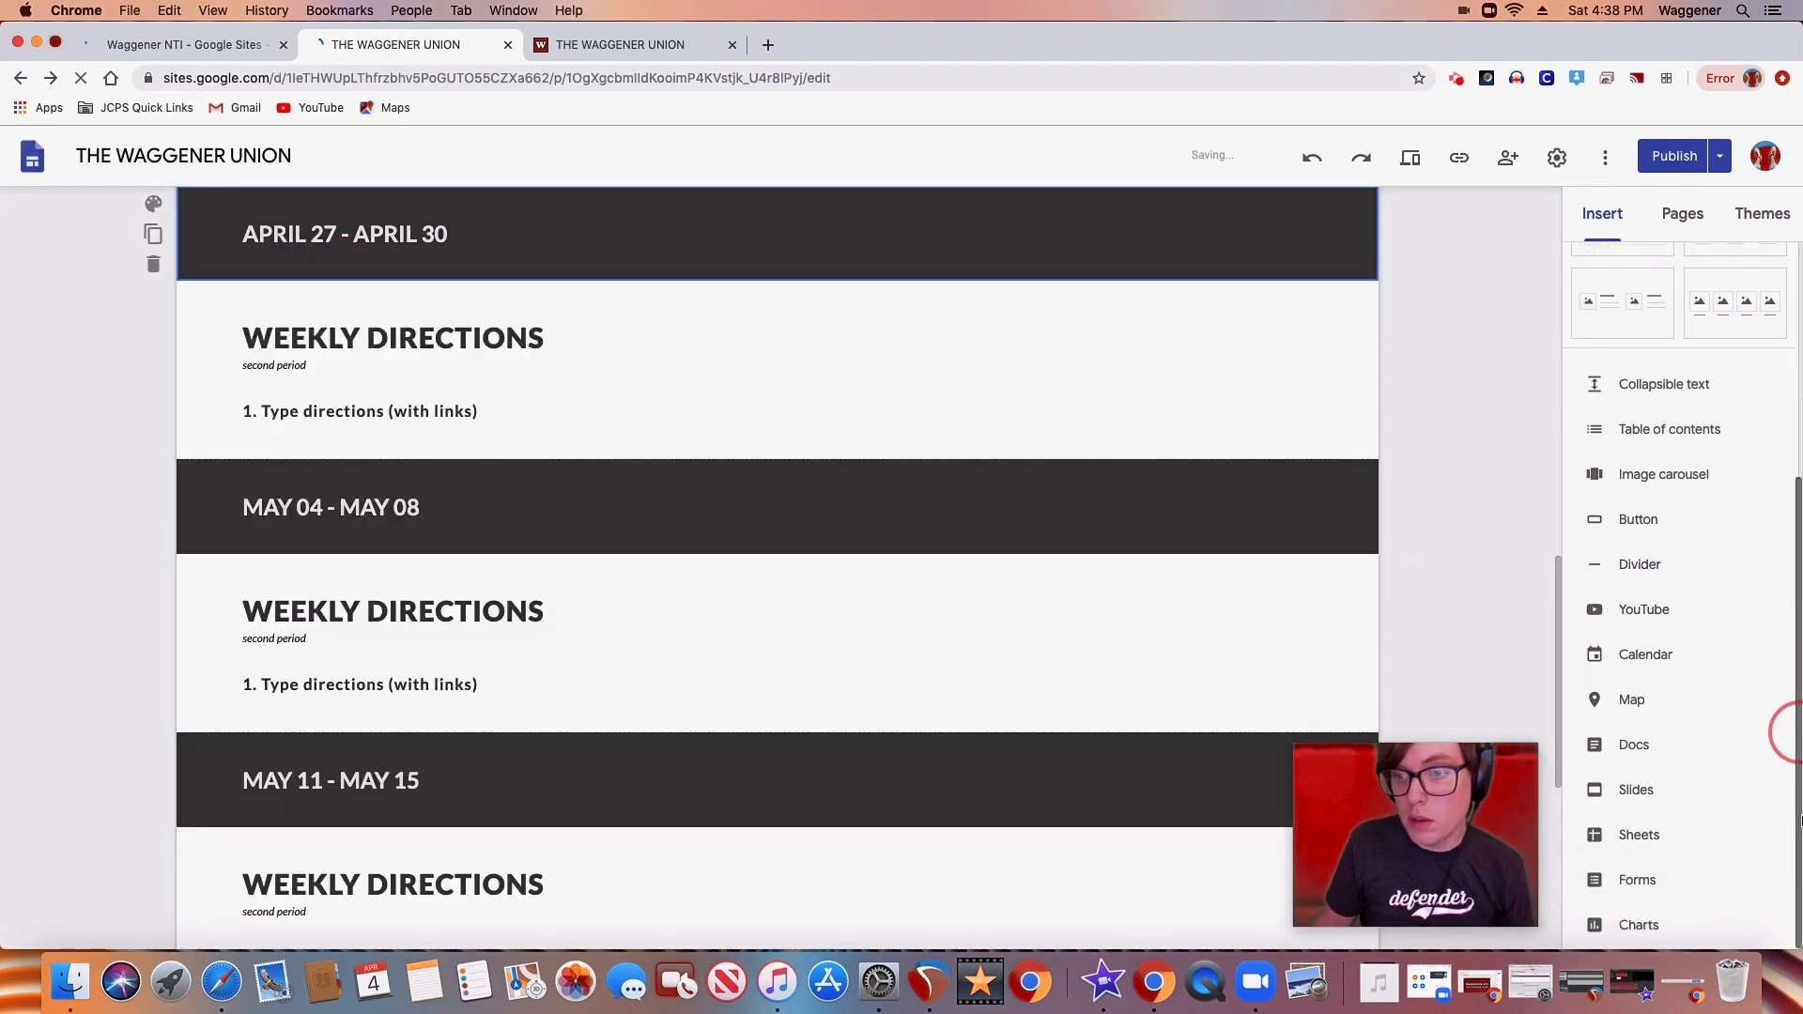
pyautogui.click(1639, 798)
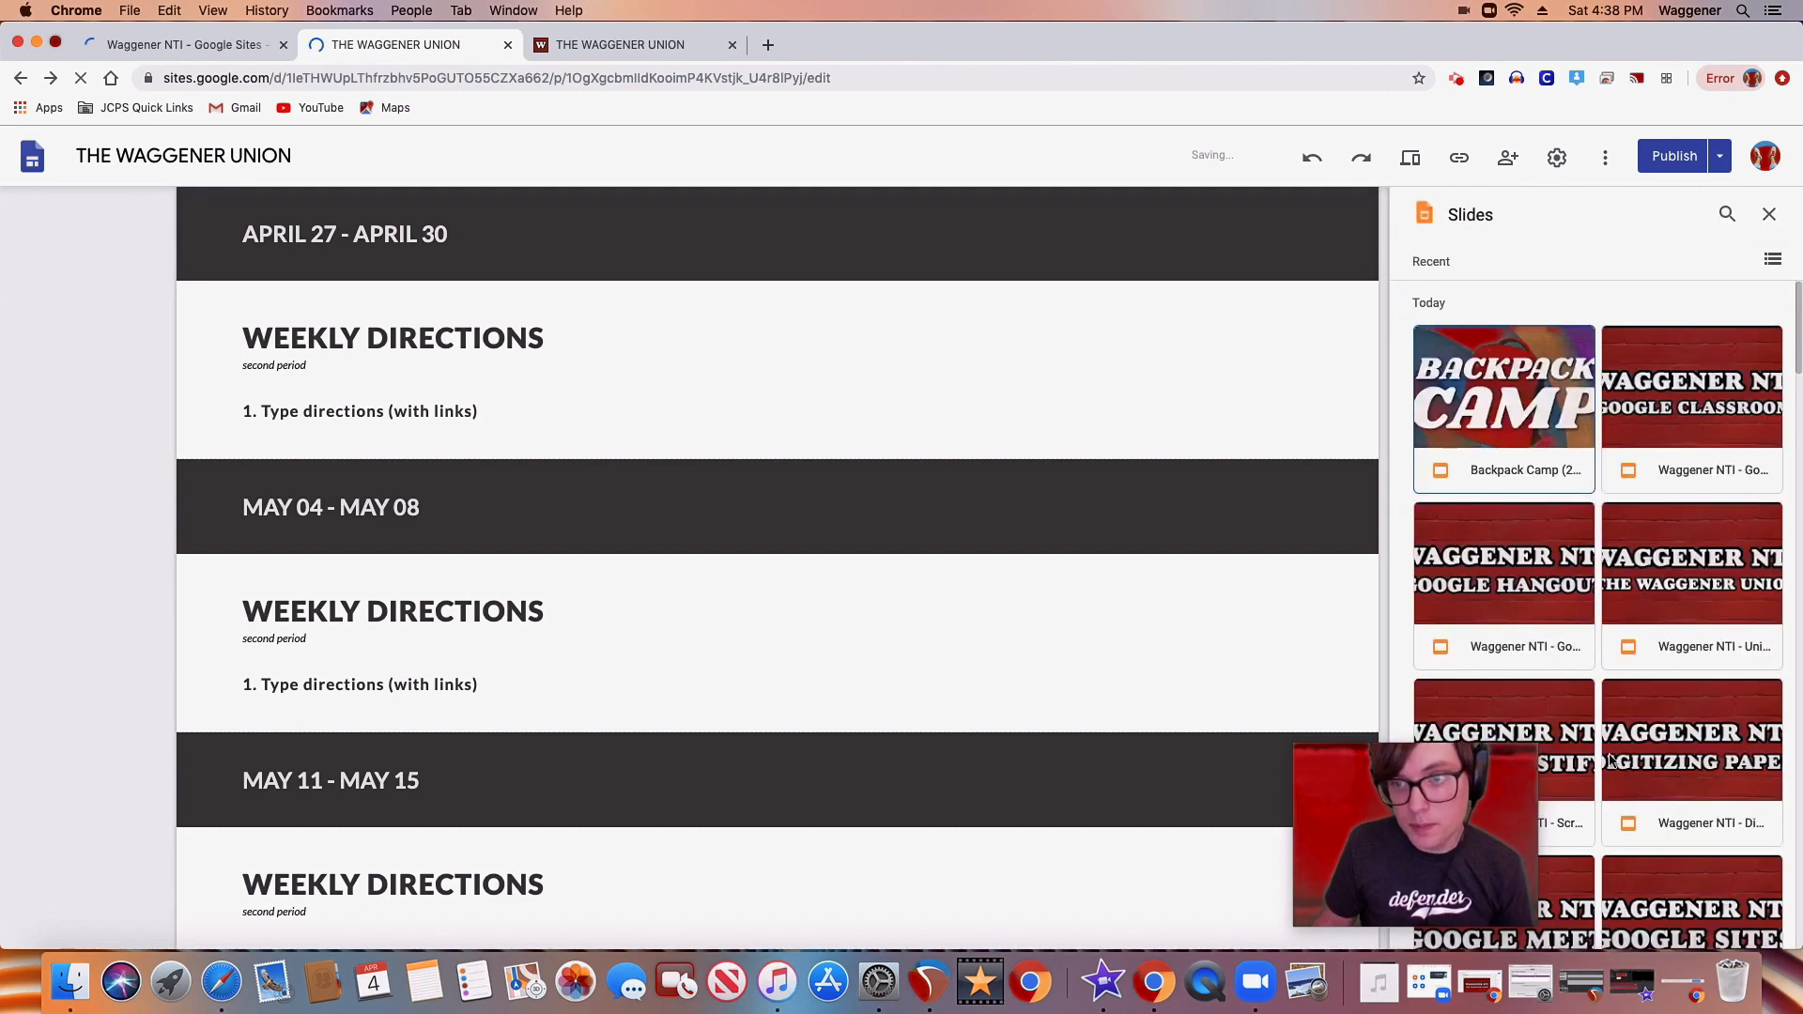
pyautogui.click(1651, 419)
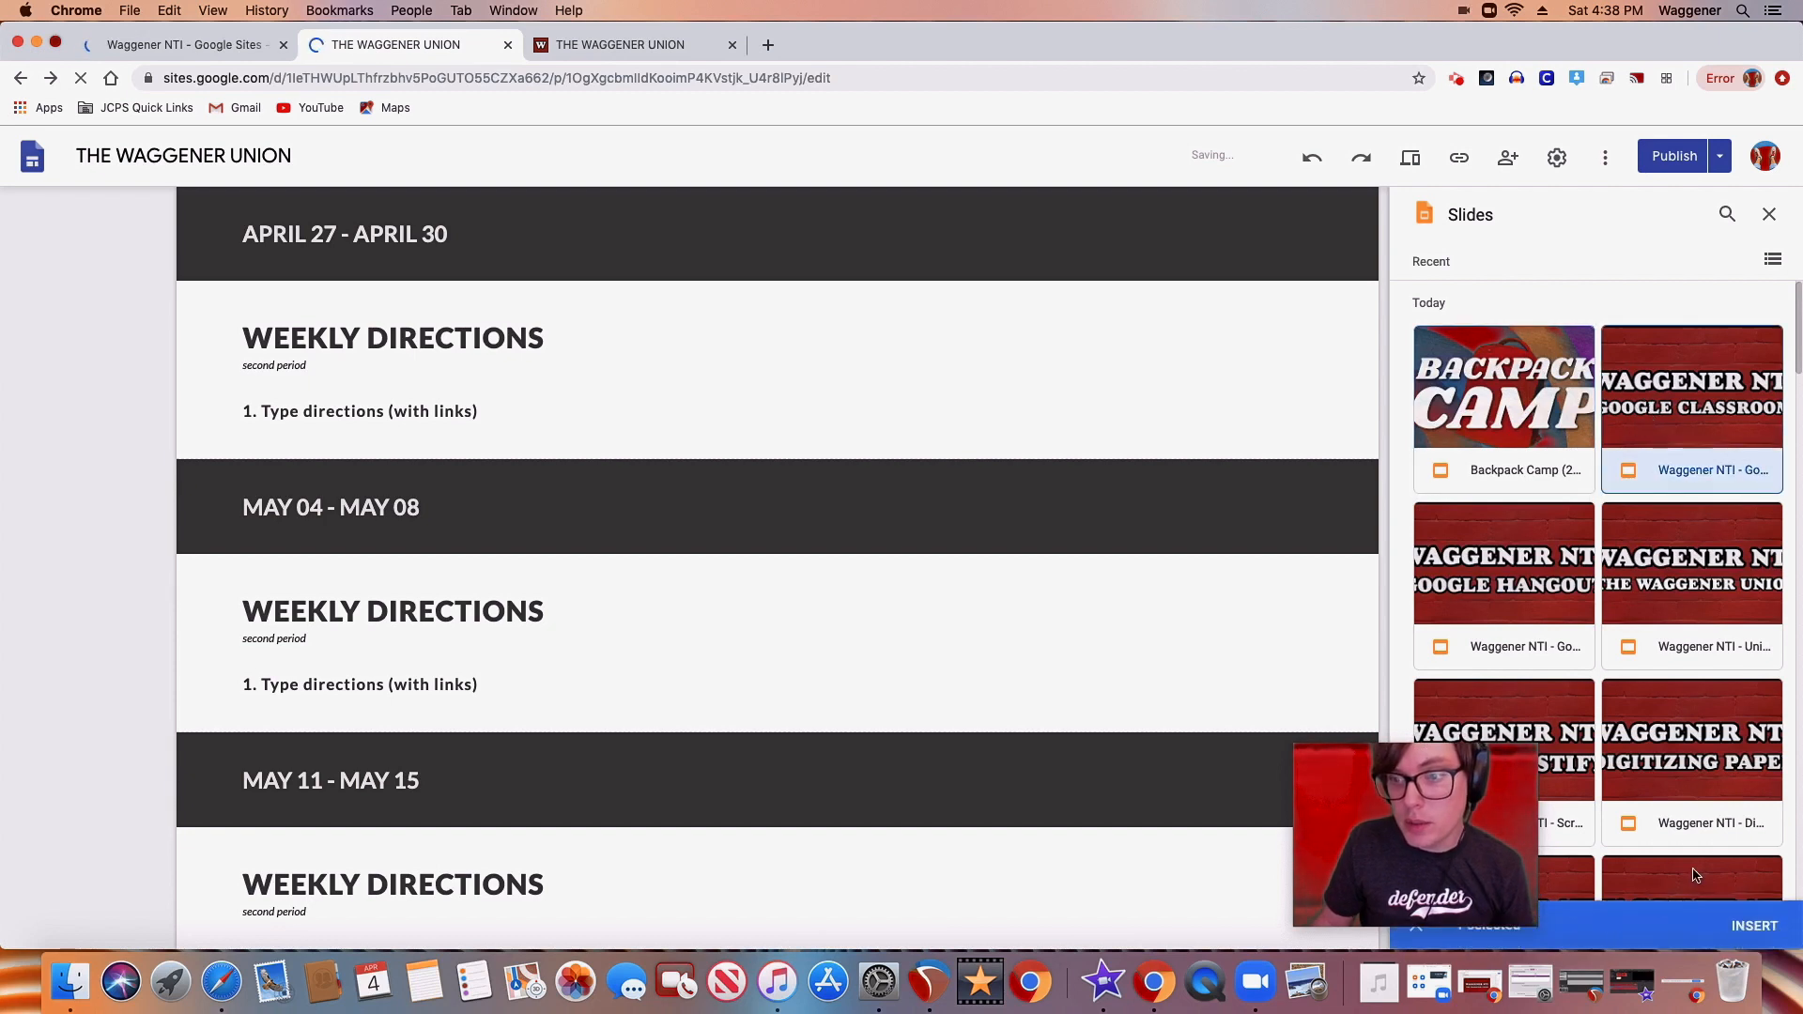
pyautogui.click(1525, 402)
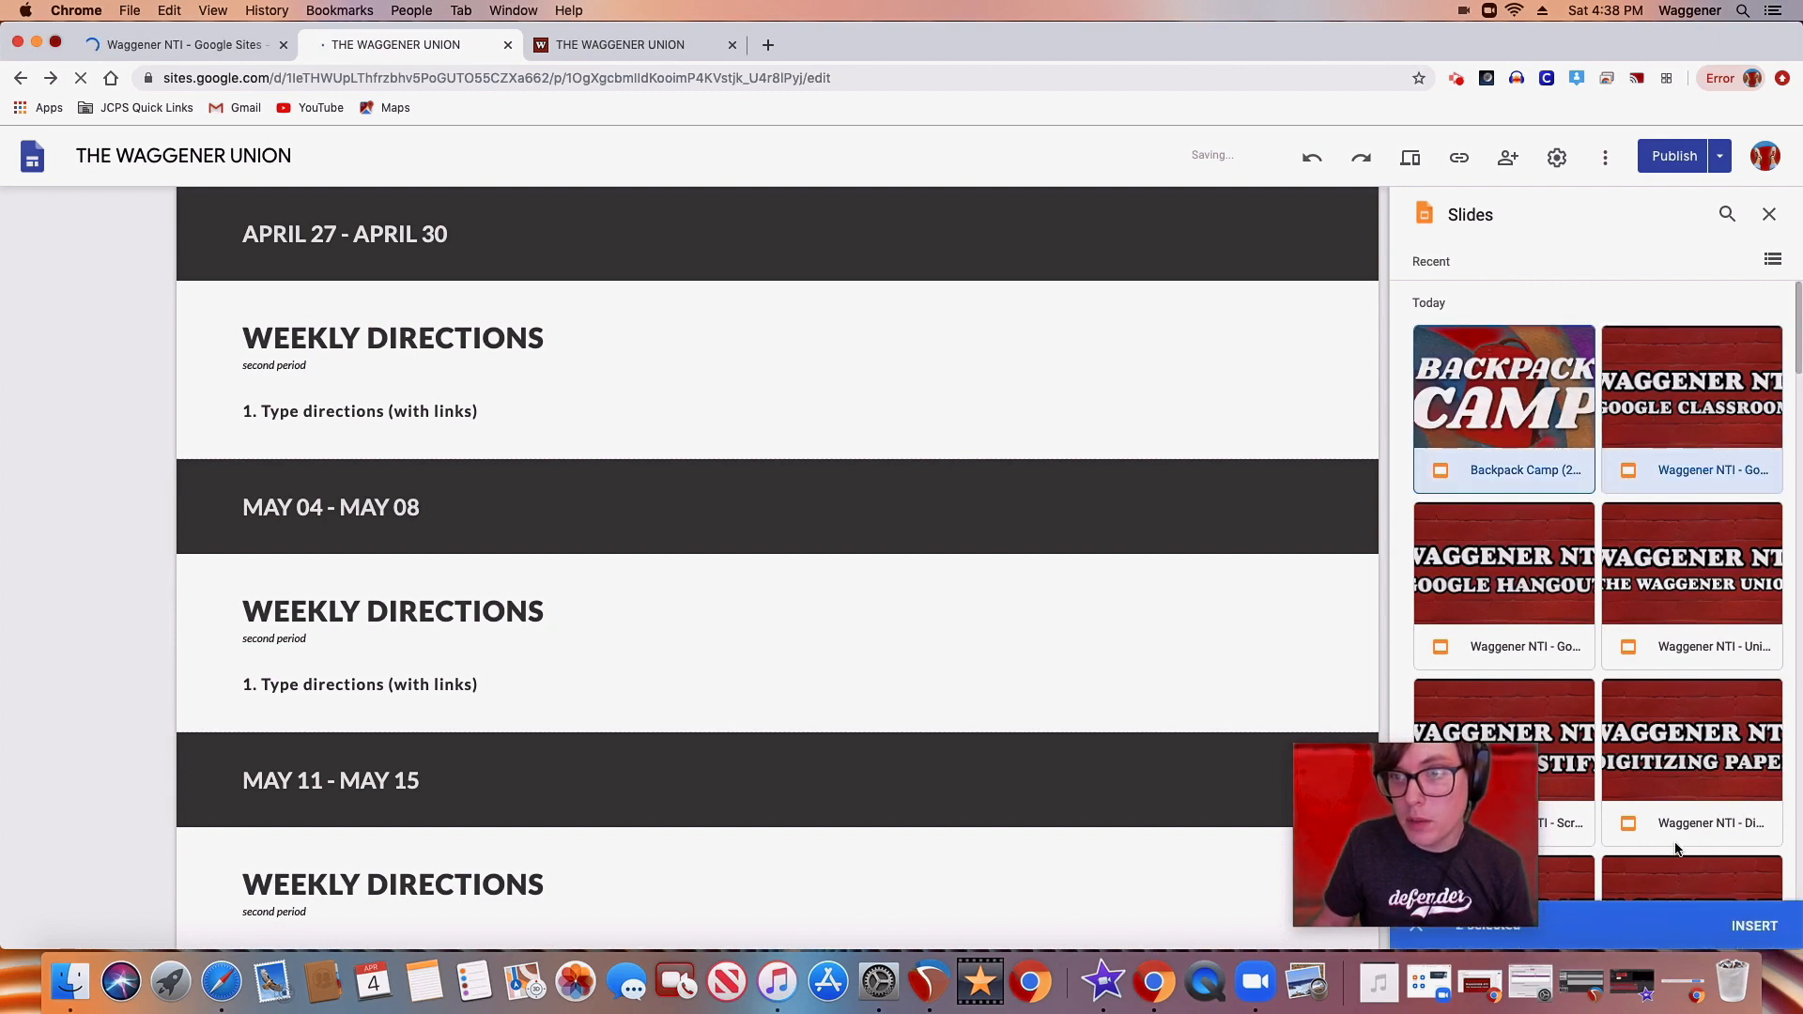
pyautogui.click(1754, 926)
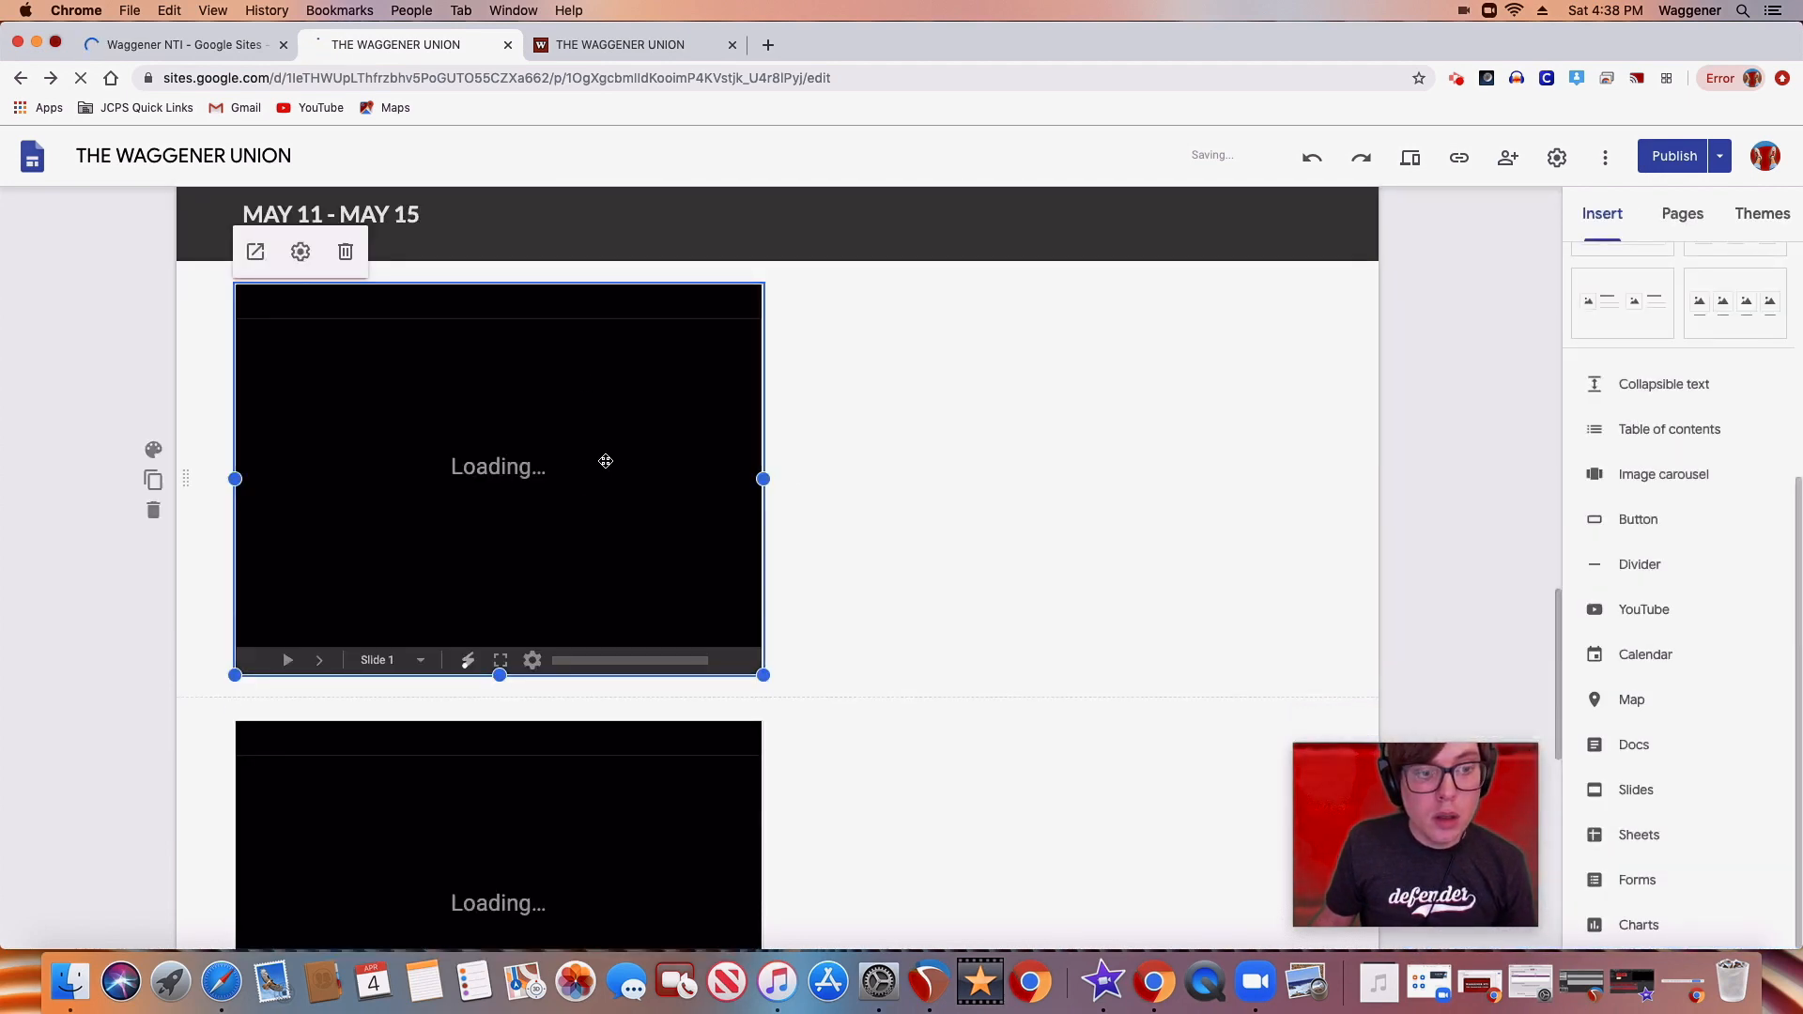
# Delete the Waggener NTI Google Classroom presentation below MAY 11 - MAY 15, keeping the Backpack Camp presentation
pyautogui.scroll(-5, 606, 461)
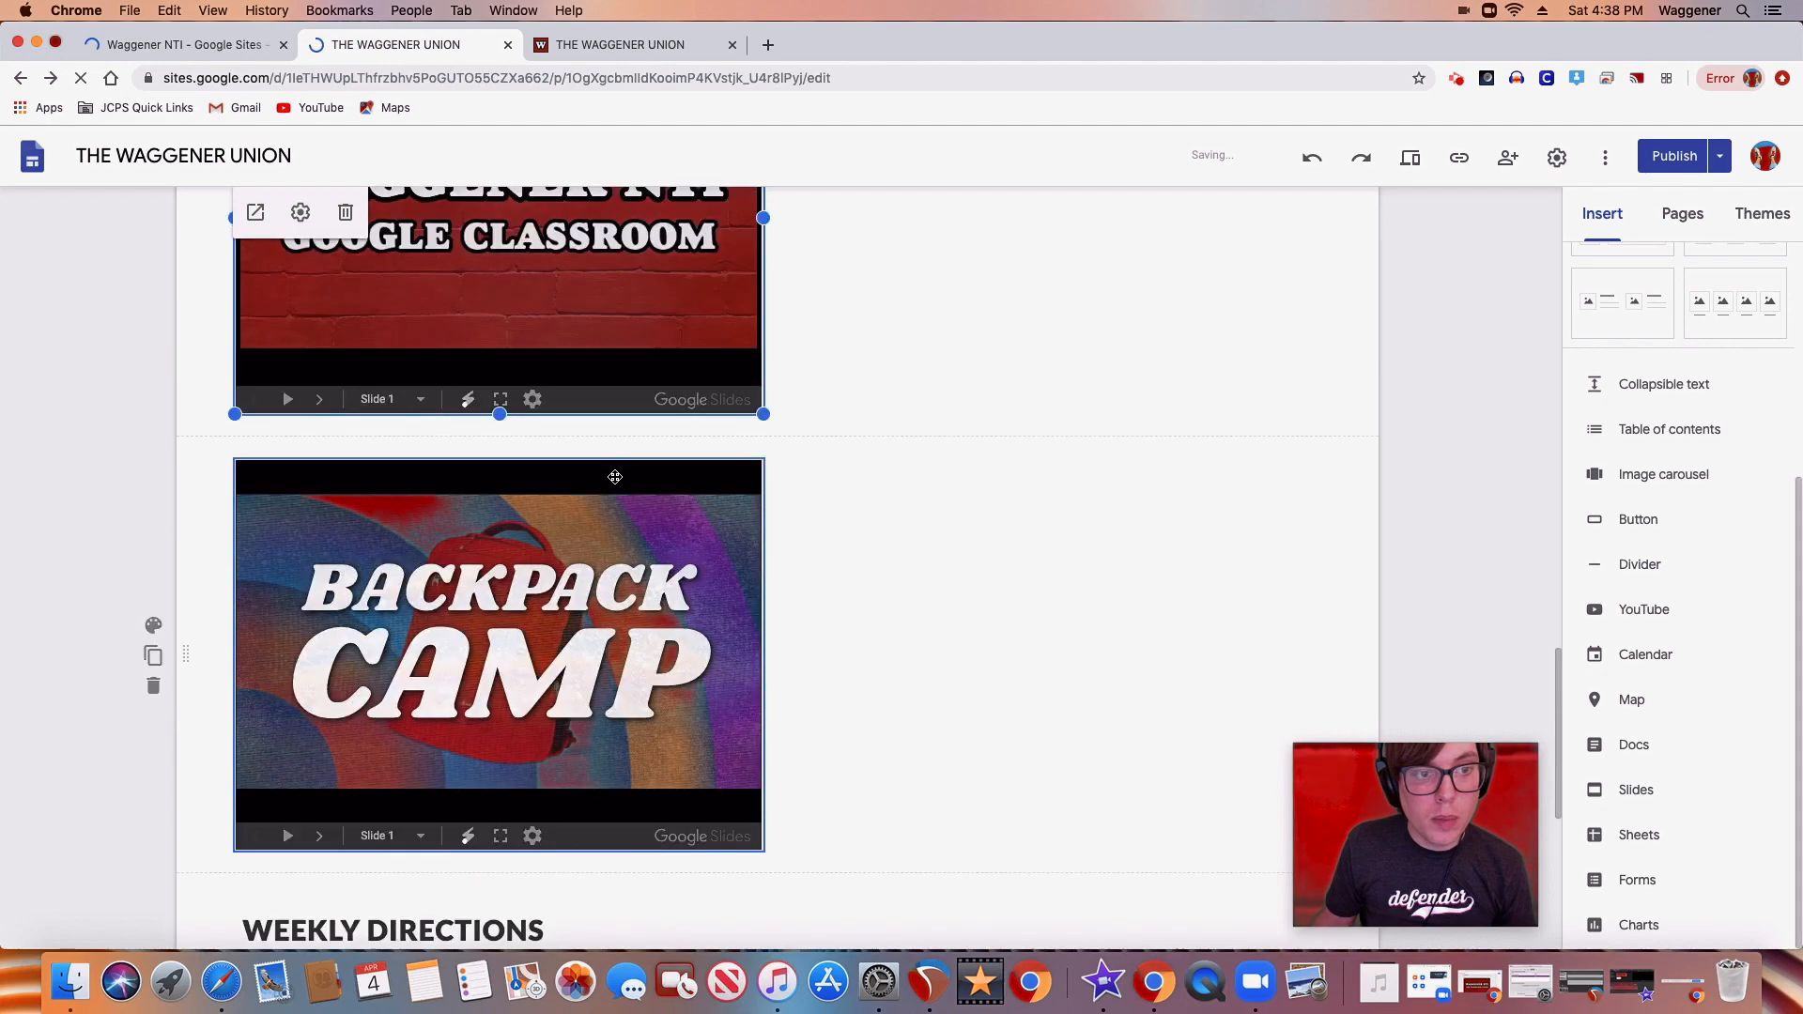
pyautogui.scroll(4, 620, 486)
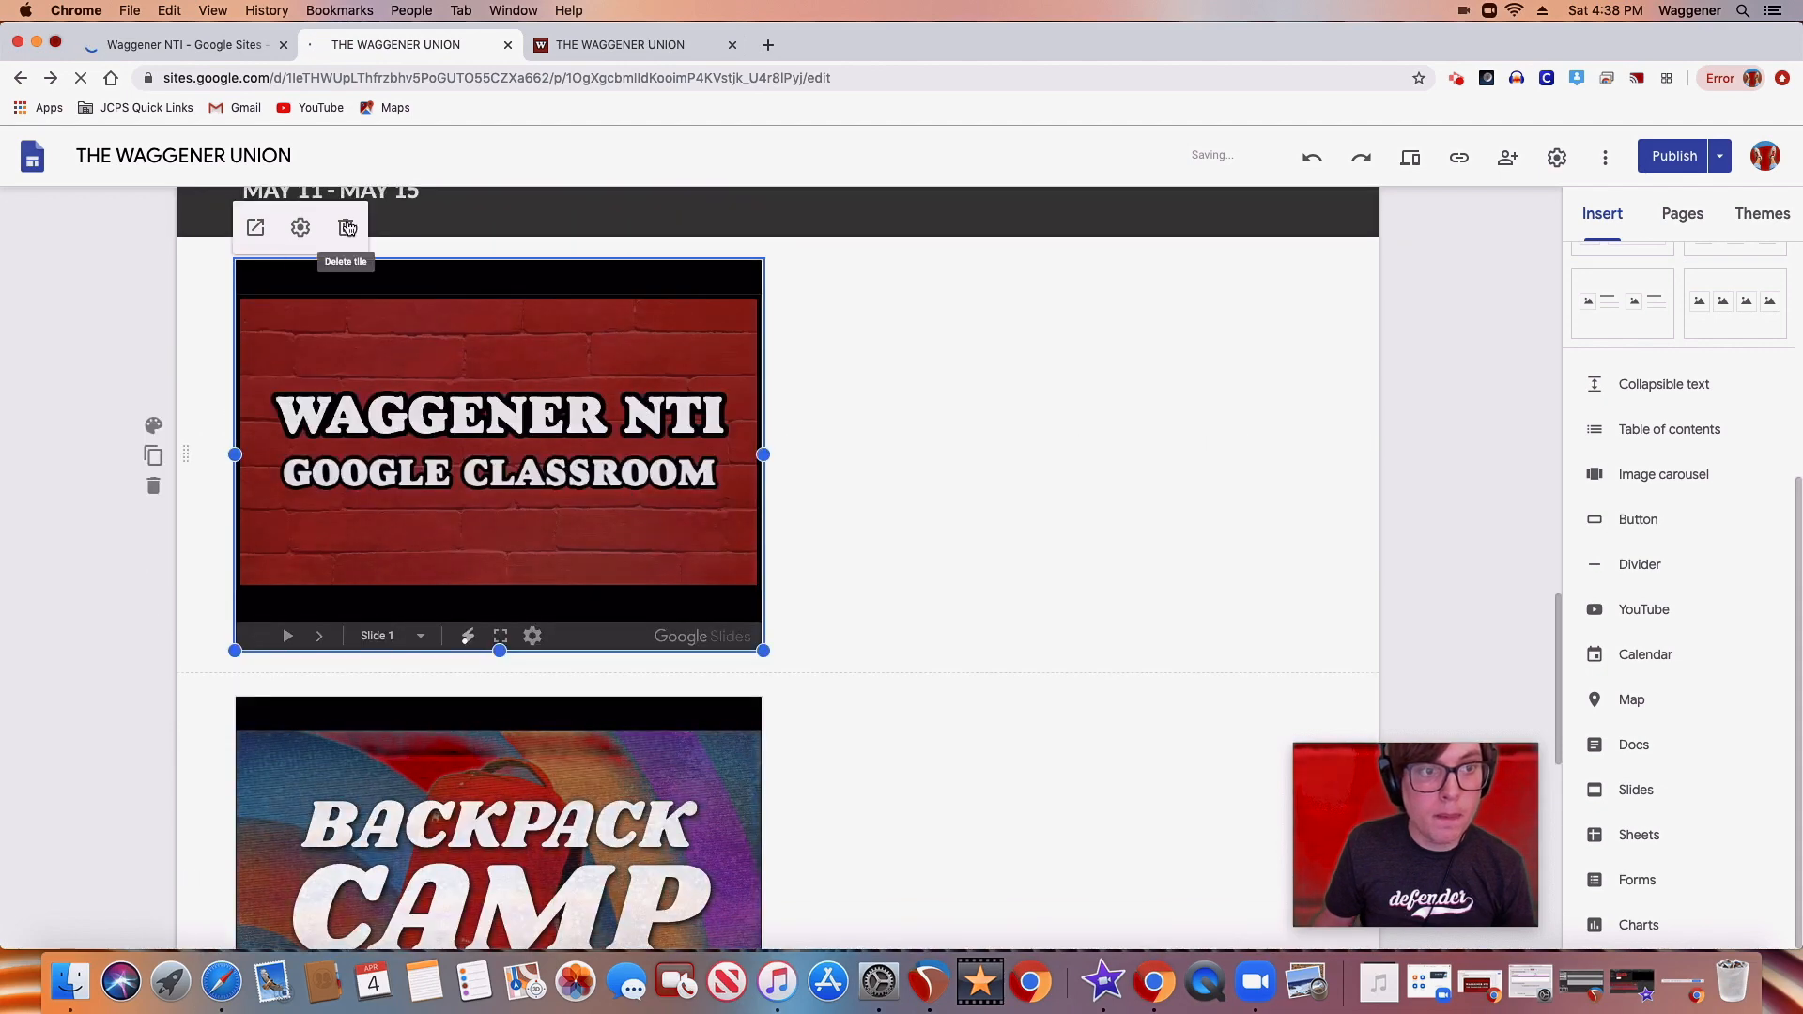
pyautogui.press('Delete')
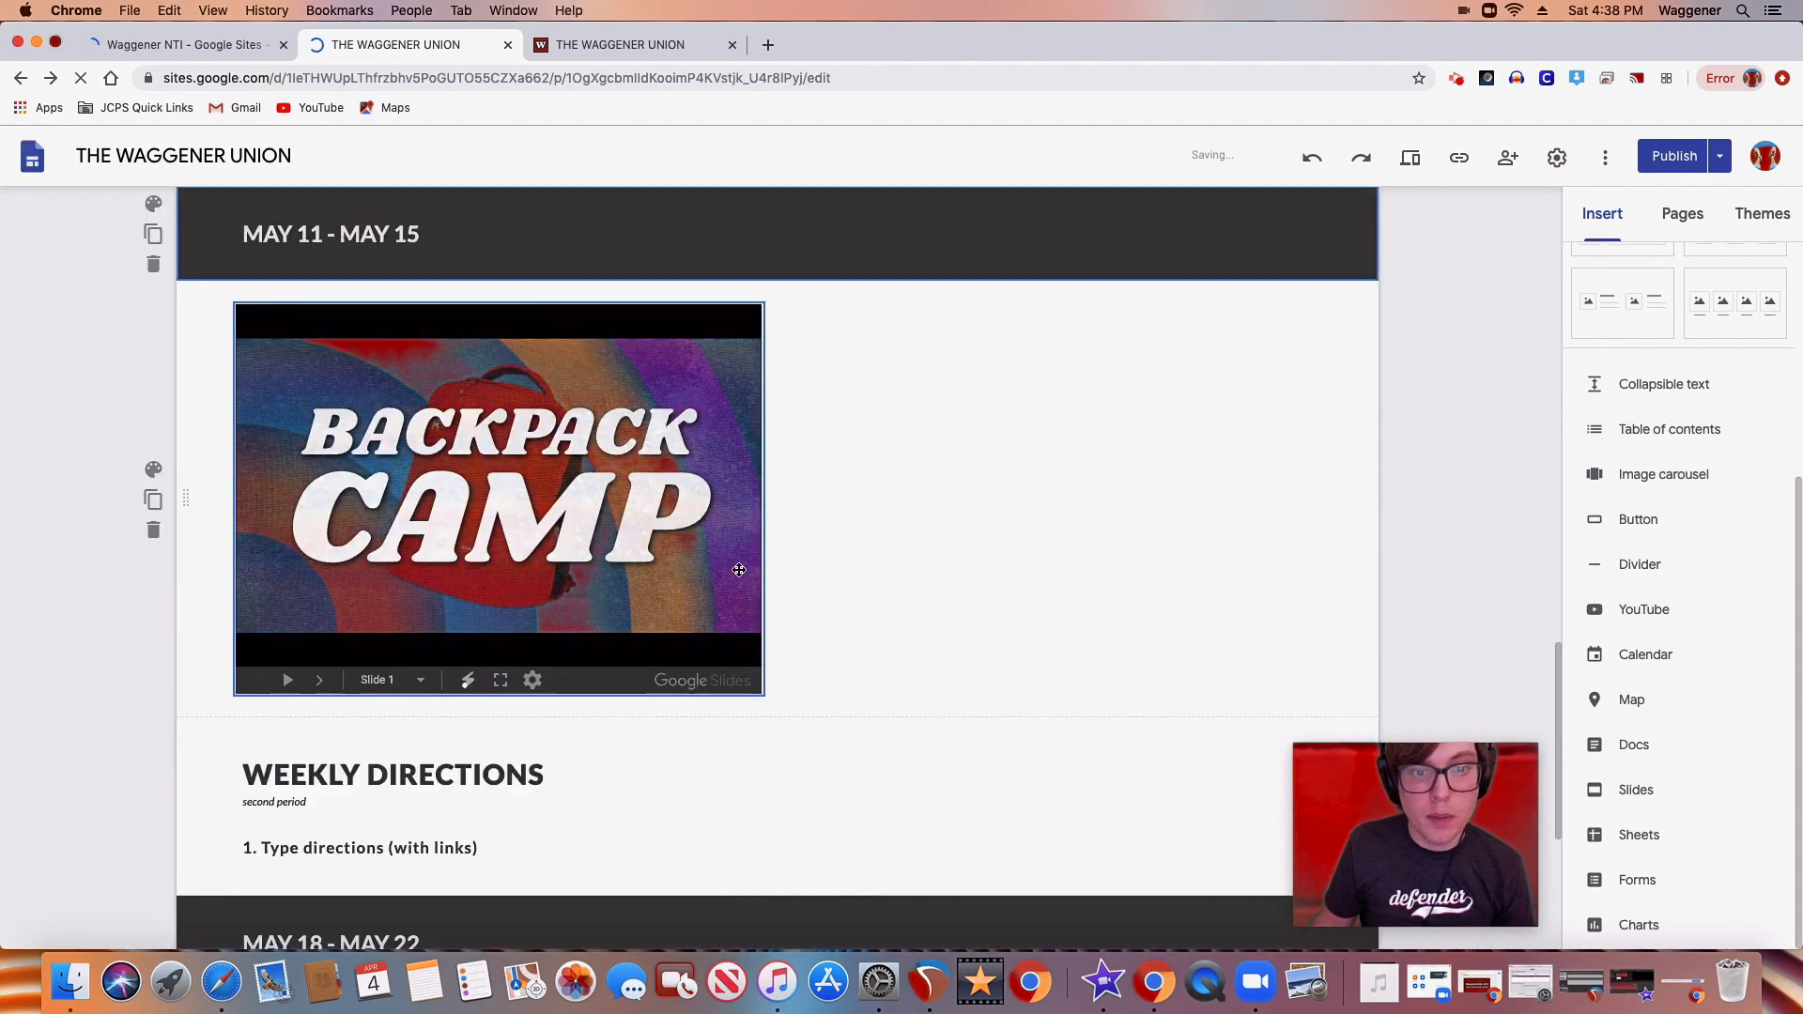
# Shrink the embedded Backpack Camp presentation below MAY 11 - MAY 15 in both width and height
pyautogui.click(560, 322)
pyautogui.moveTo(762, 499)
pyautogui.mouseDown()
pyautogui.moveTo(984, 503)
pyautogui.moveTo(782, 502)
pyautogui.mouseUp()
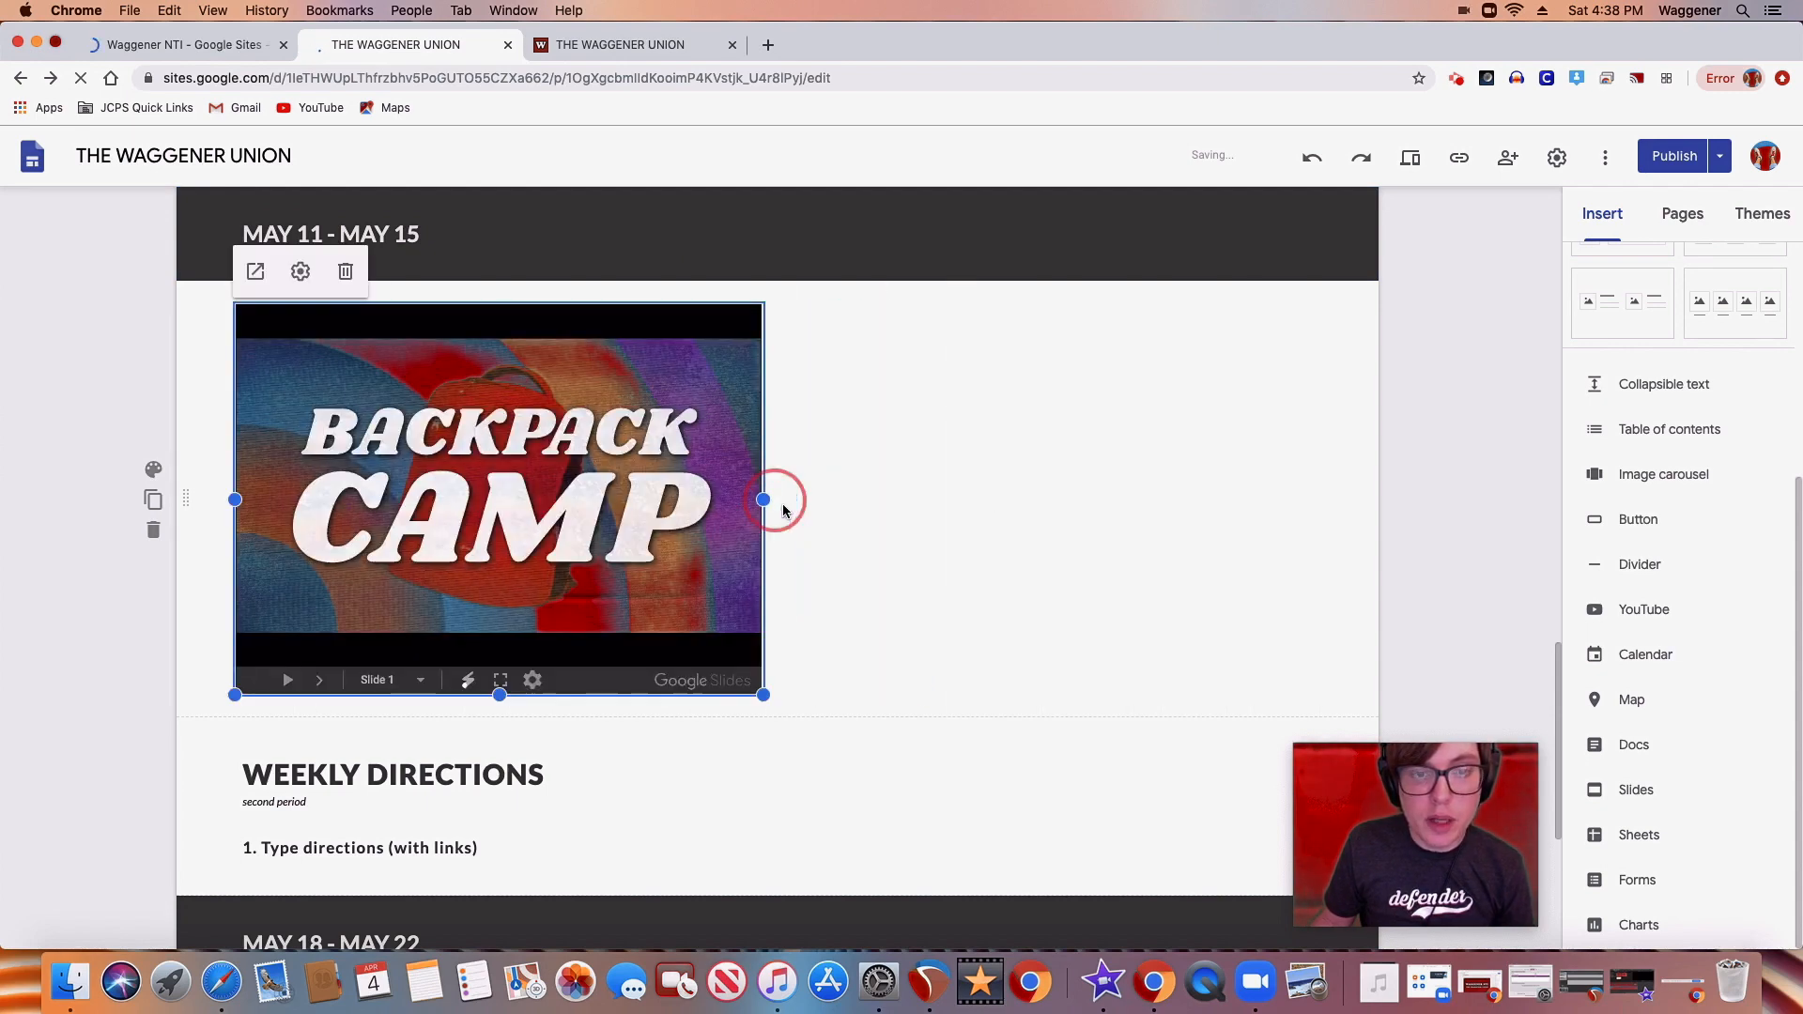
pyautogui.moveTo(539, 324); pyautogui.dragTo(675, 386)
pyautogui.moveTo(519, 354); pyautogui.dragTo(312, 360)
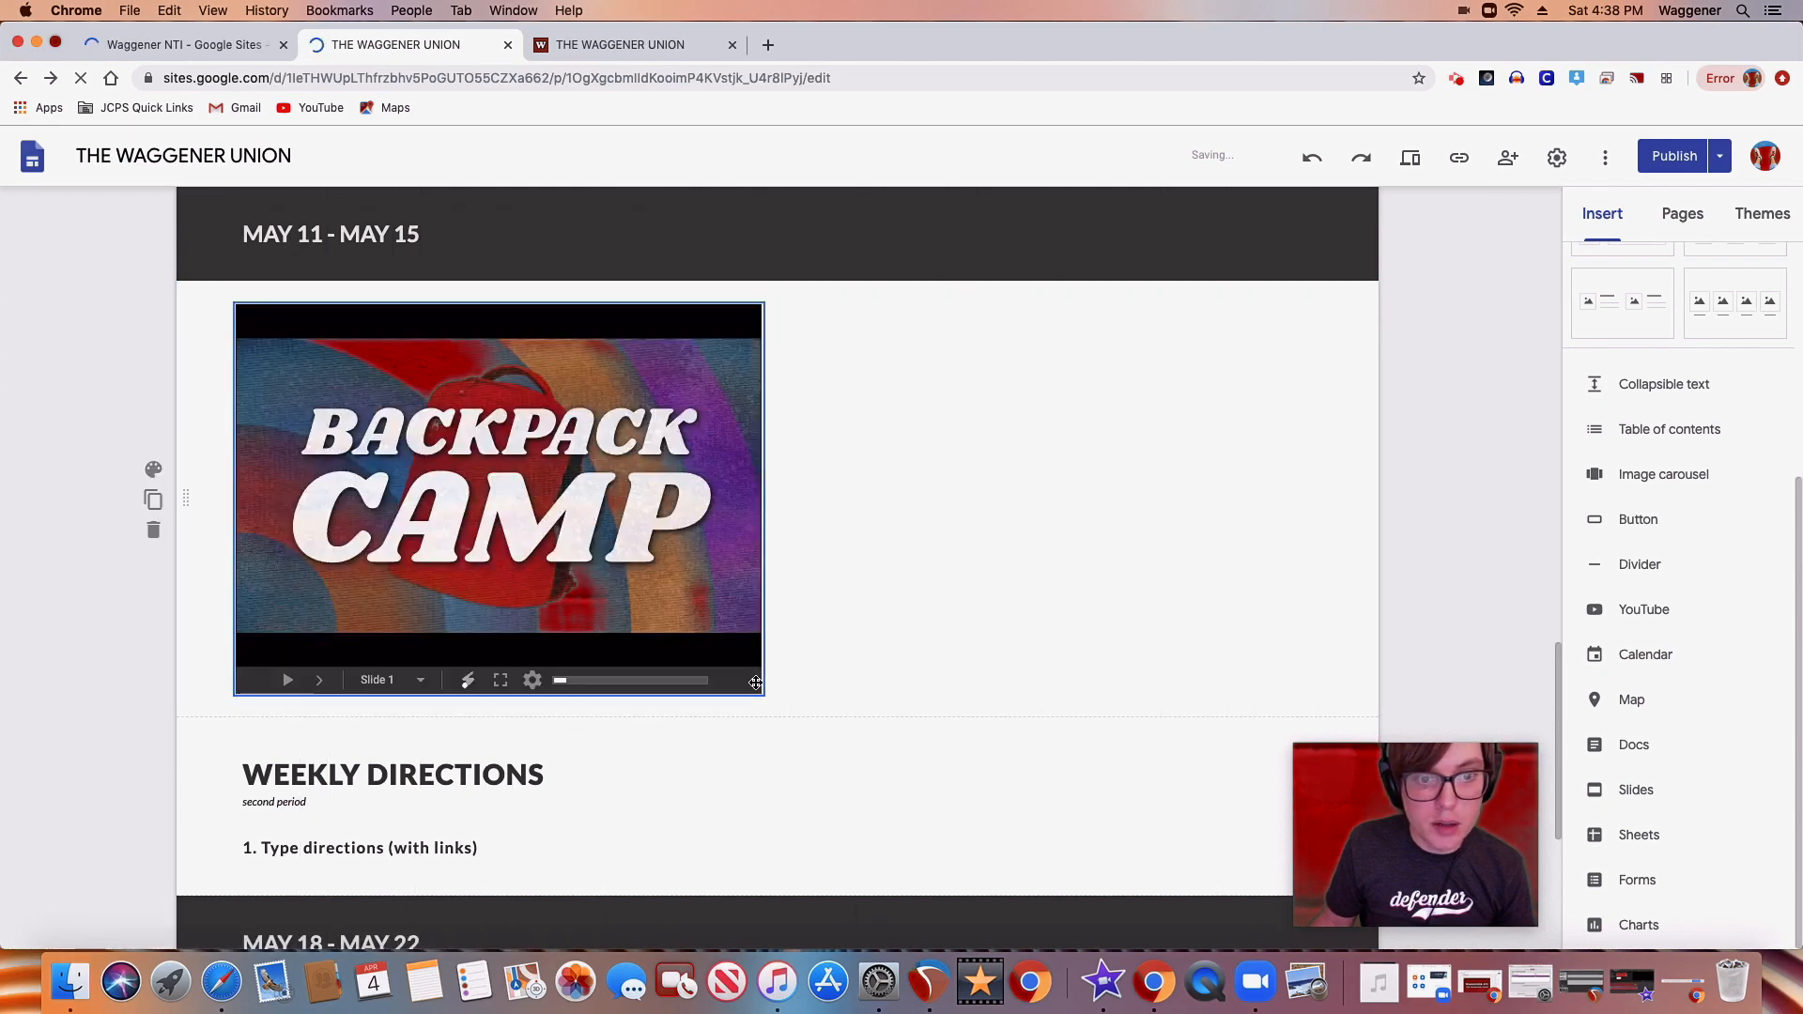
pyautogui.moveTo(761, 695); pyautogui.dragTo(651, 588)
pyautogui.click(652, 588)
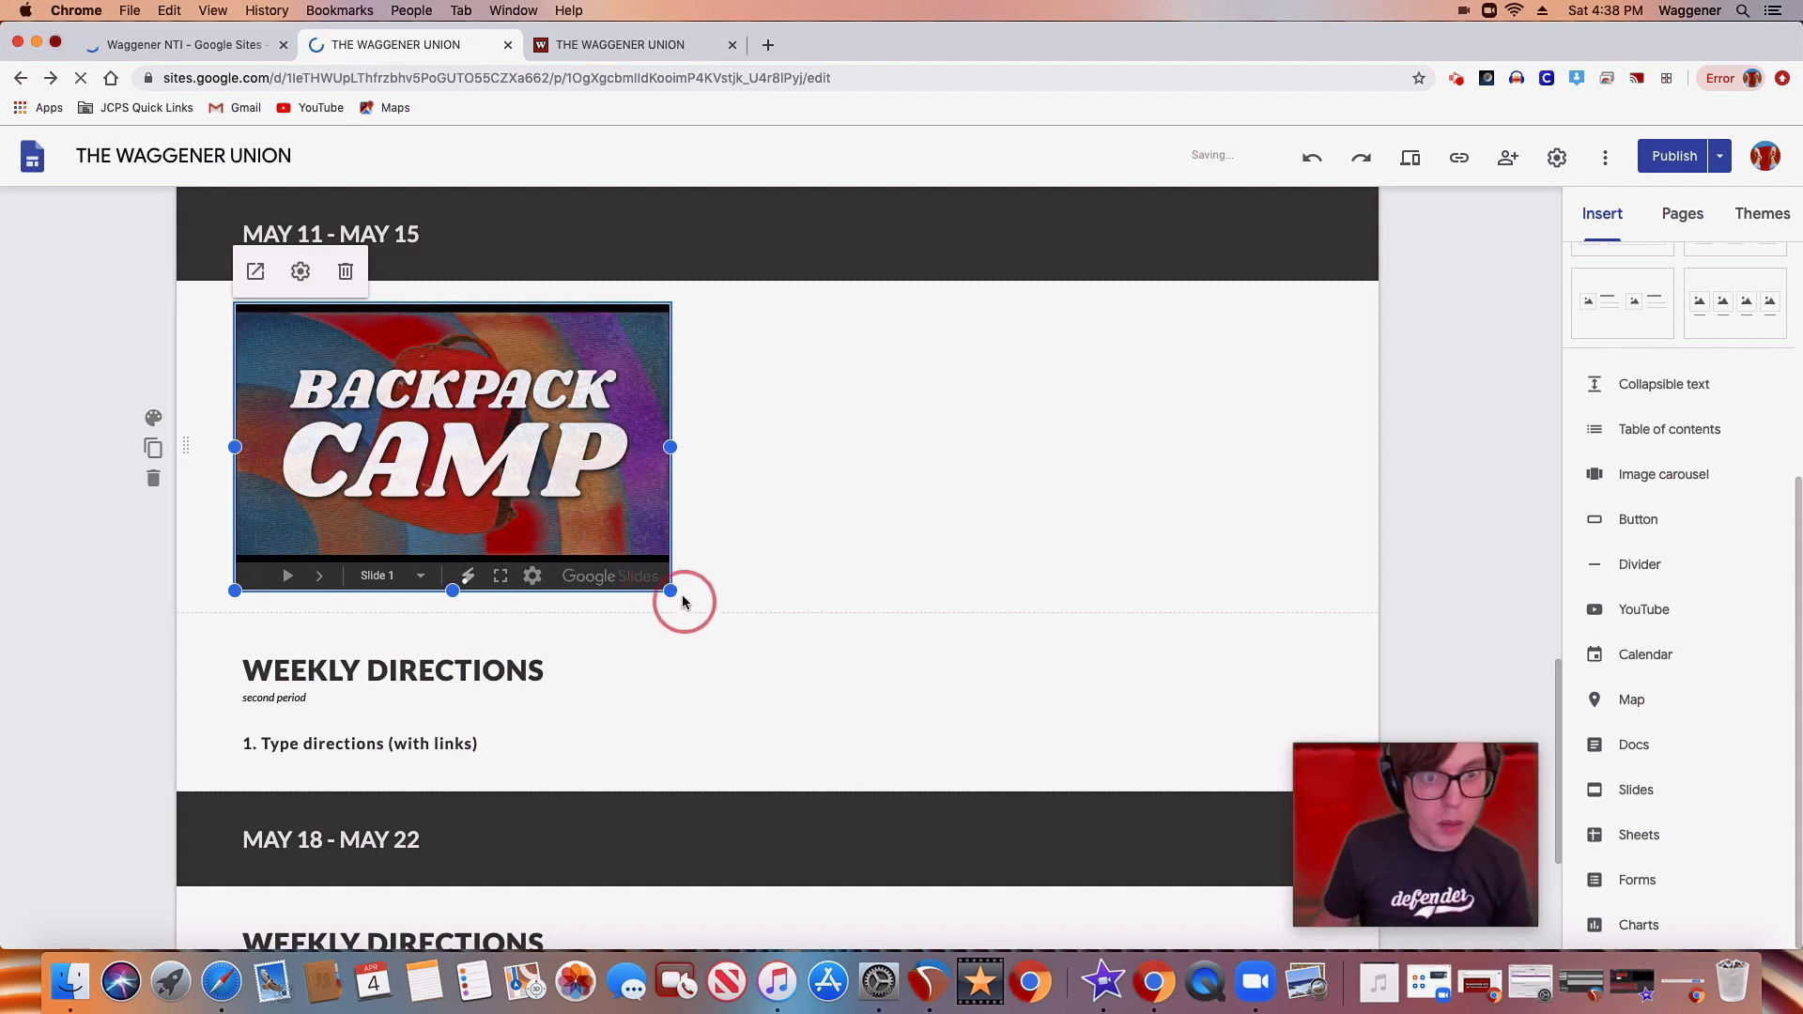
# Open the Training page of the published site and examine how its embedded slide presentations and video look to visitors
pyautogui.click(656, 45)
pyautogui.click(40, 358)
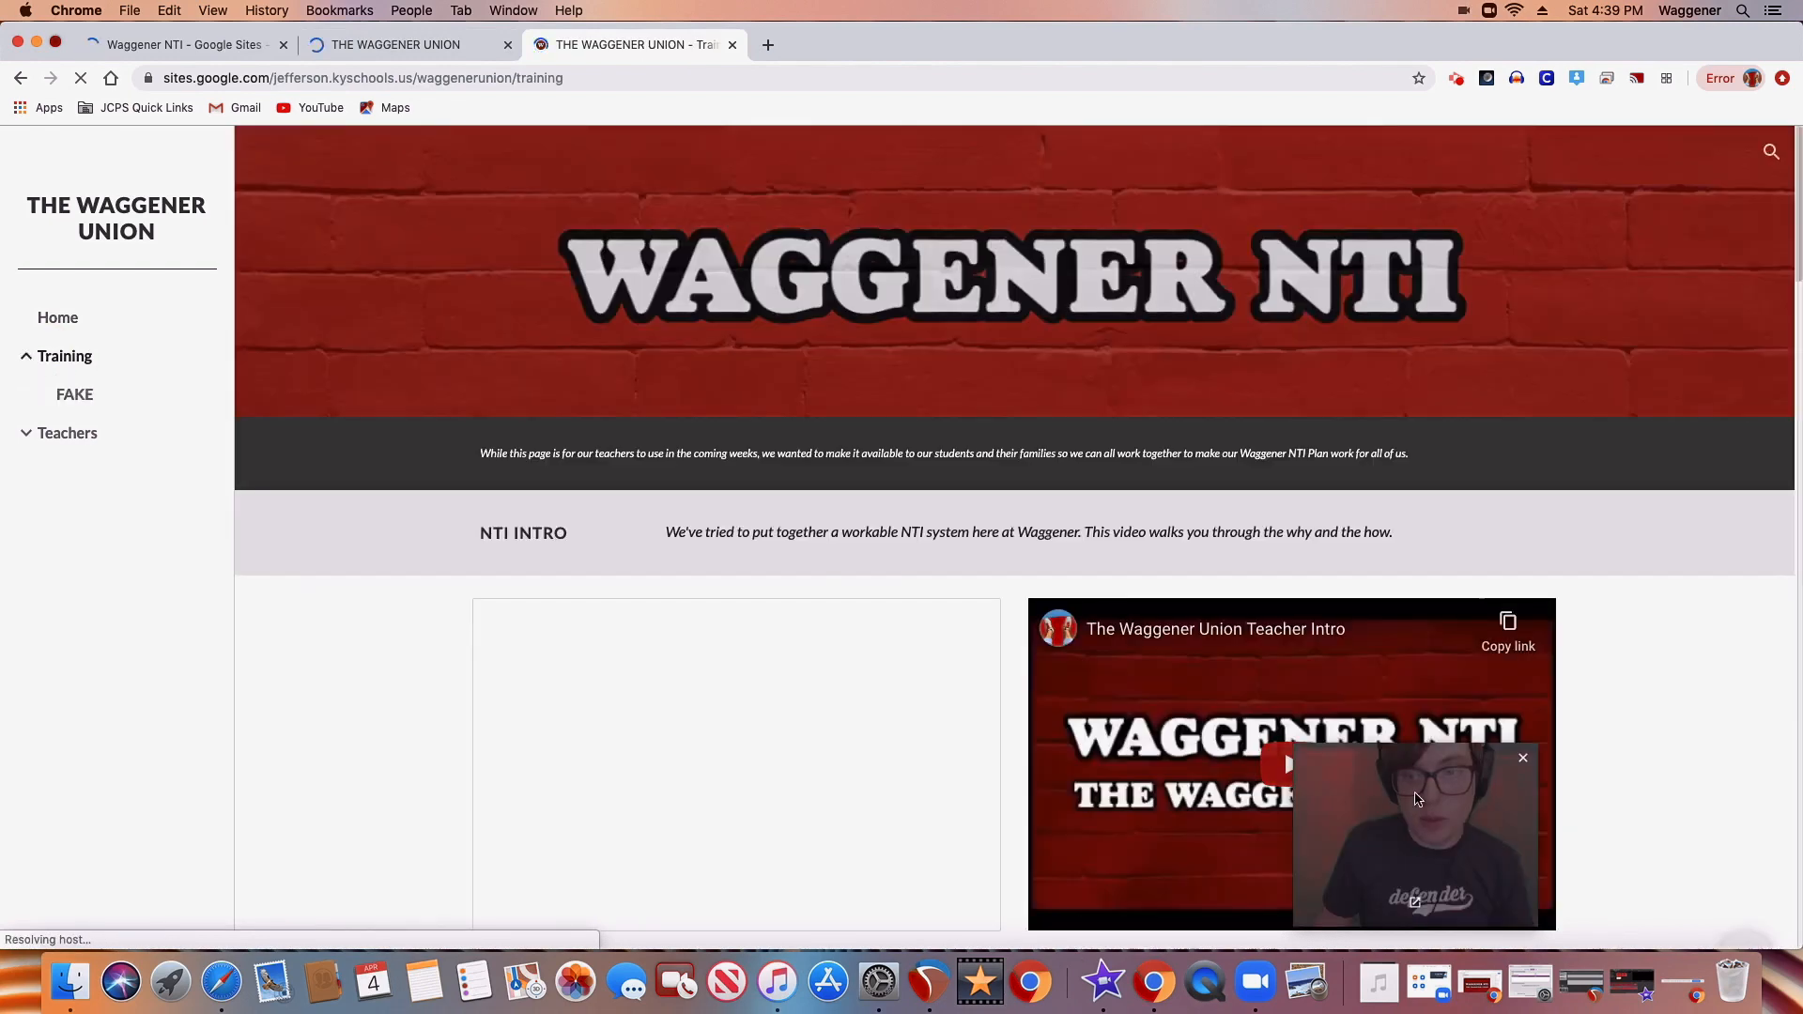
pyautogui.moveTo(1510, 807); pyautogui.dragTo(1739, 780)
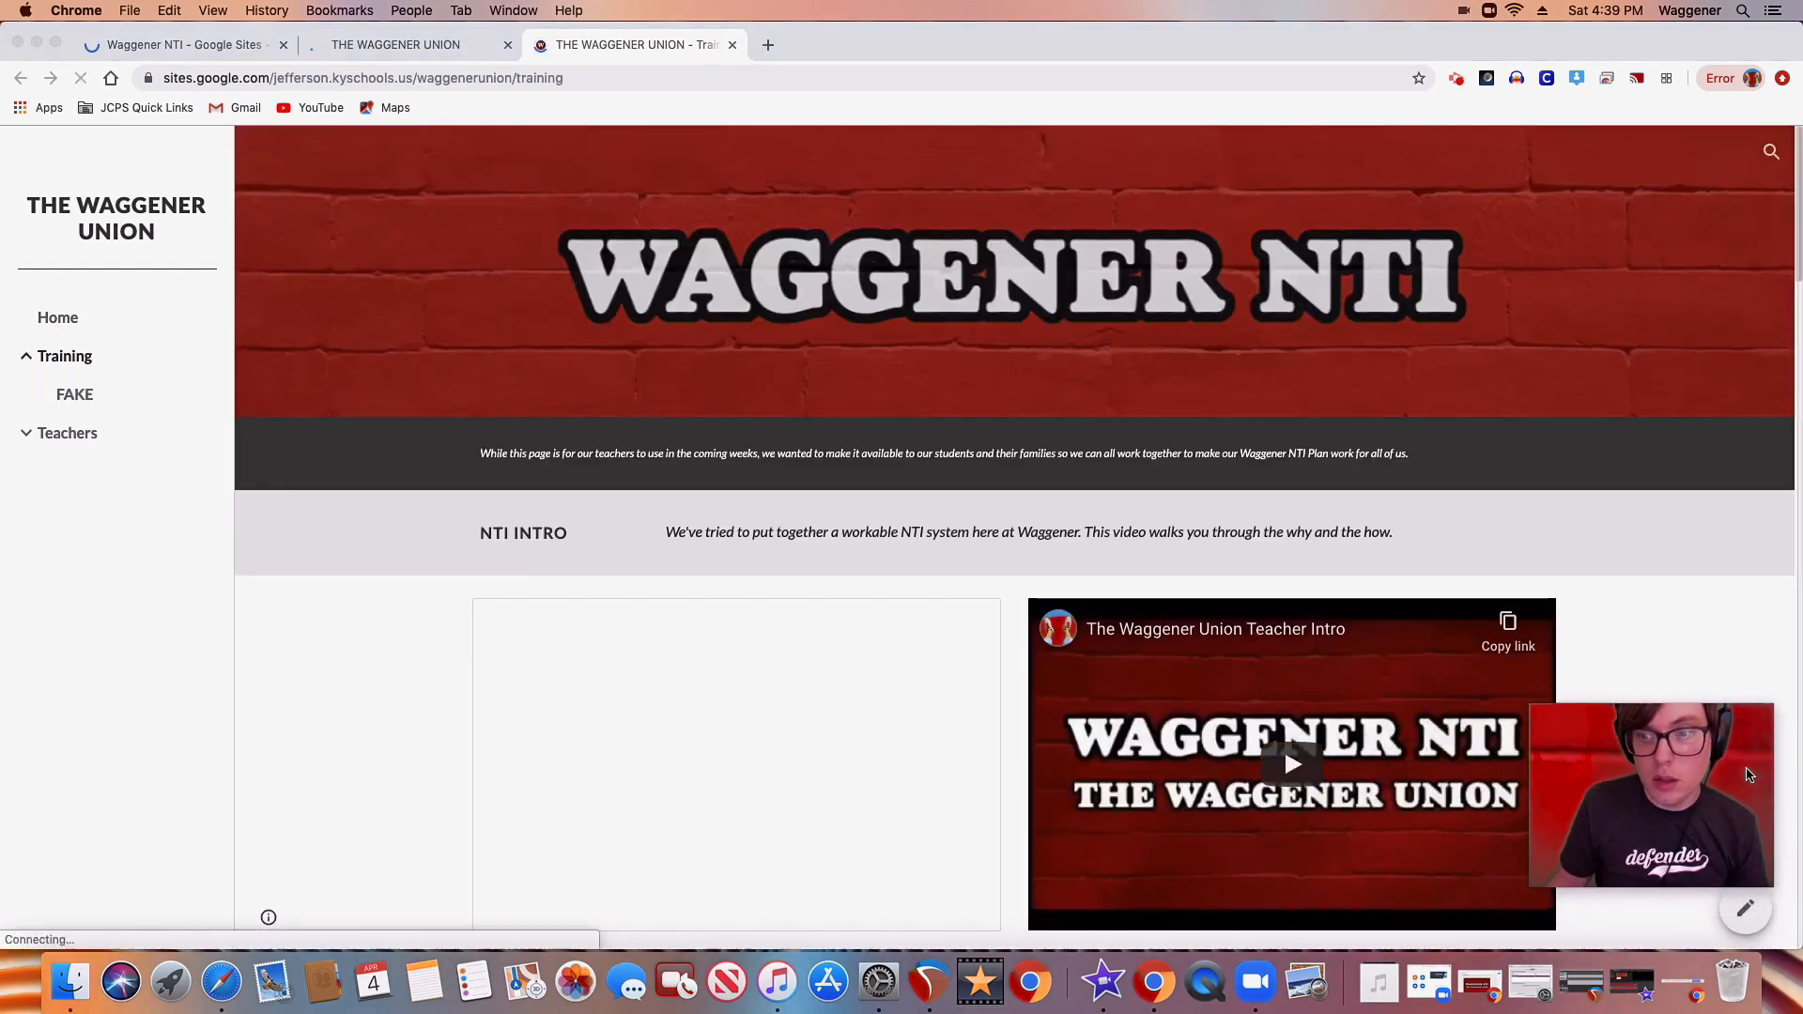
pyautogui.scroll(-2, 838, 725)
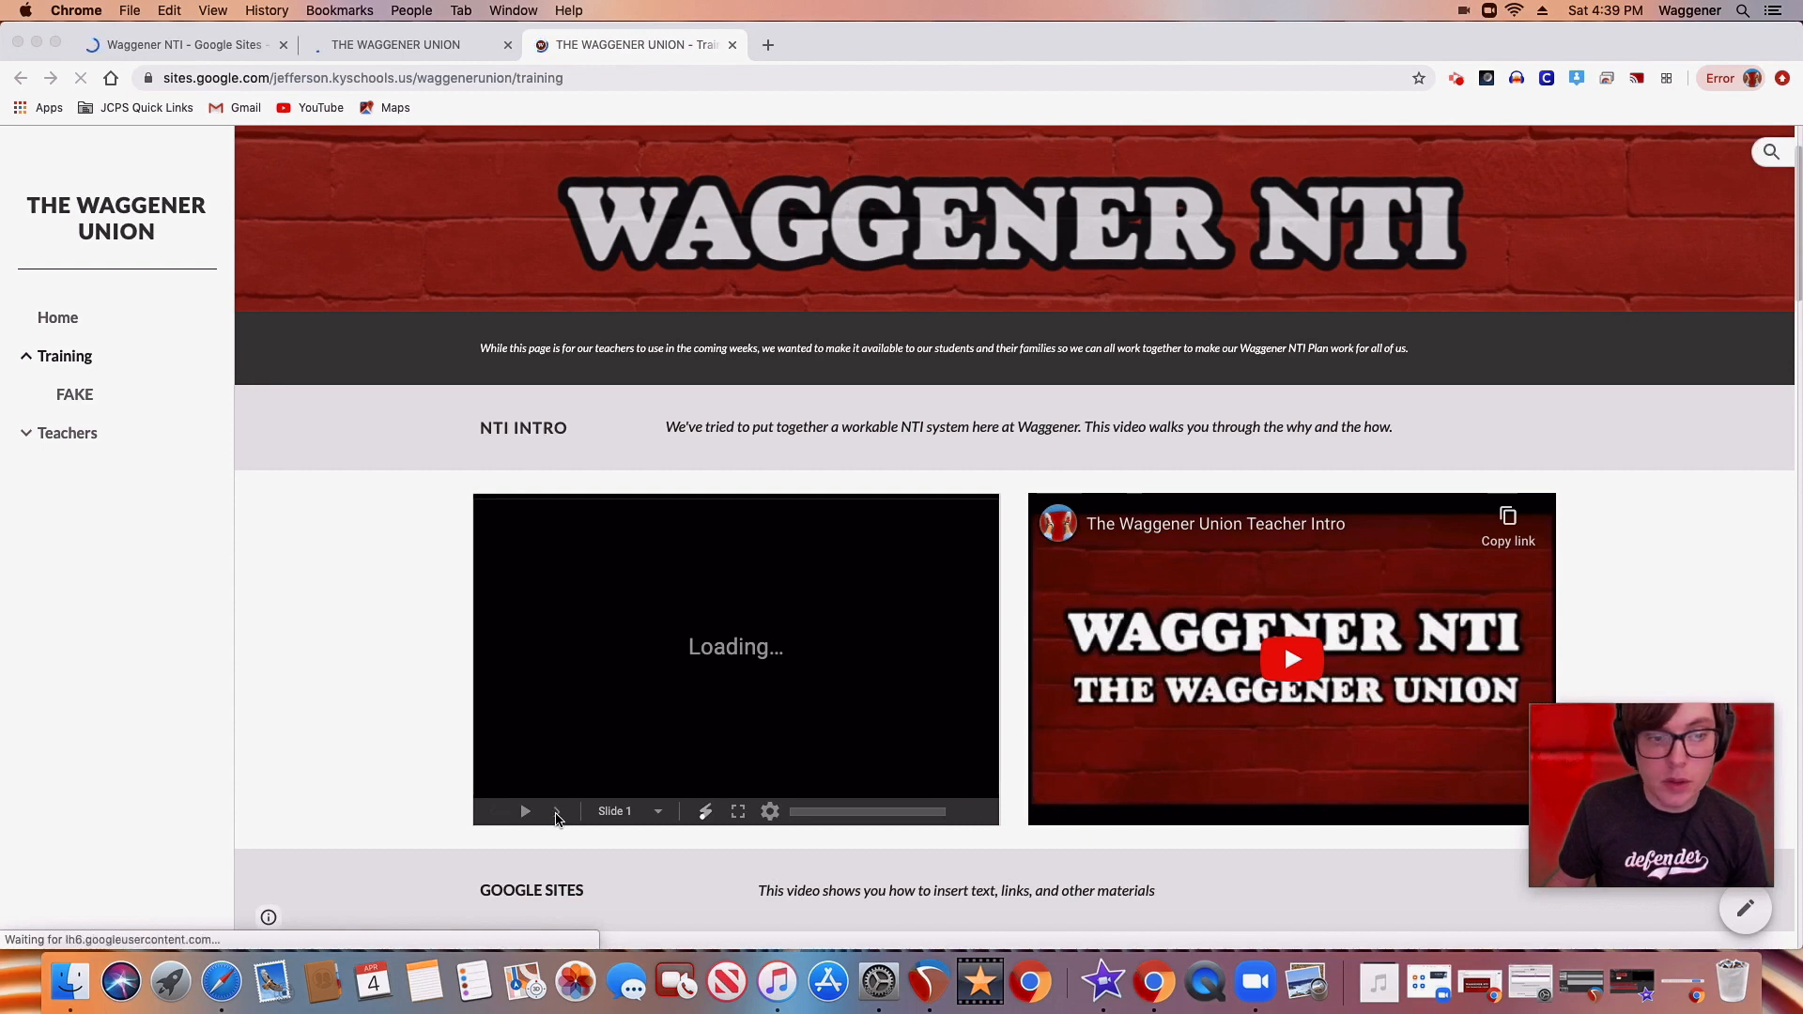
pyautogui.click(557, 813)
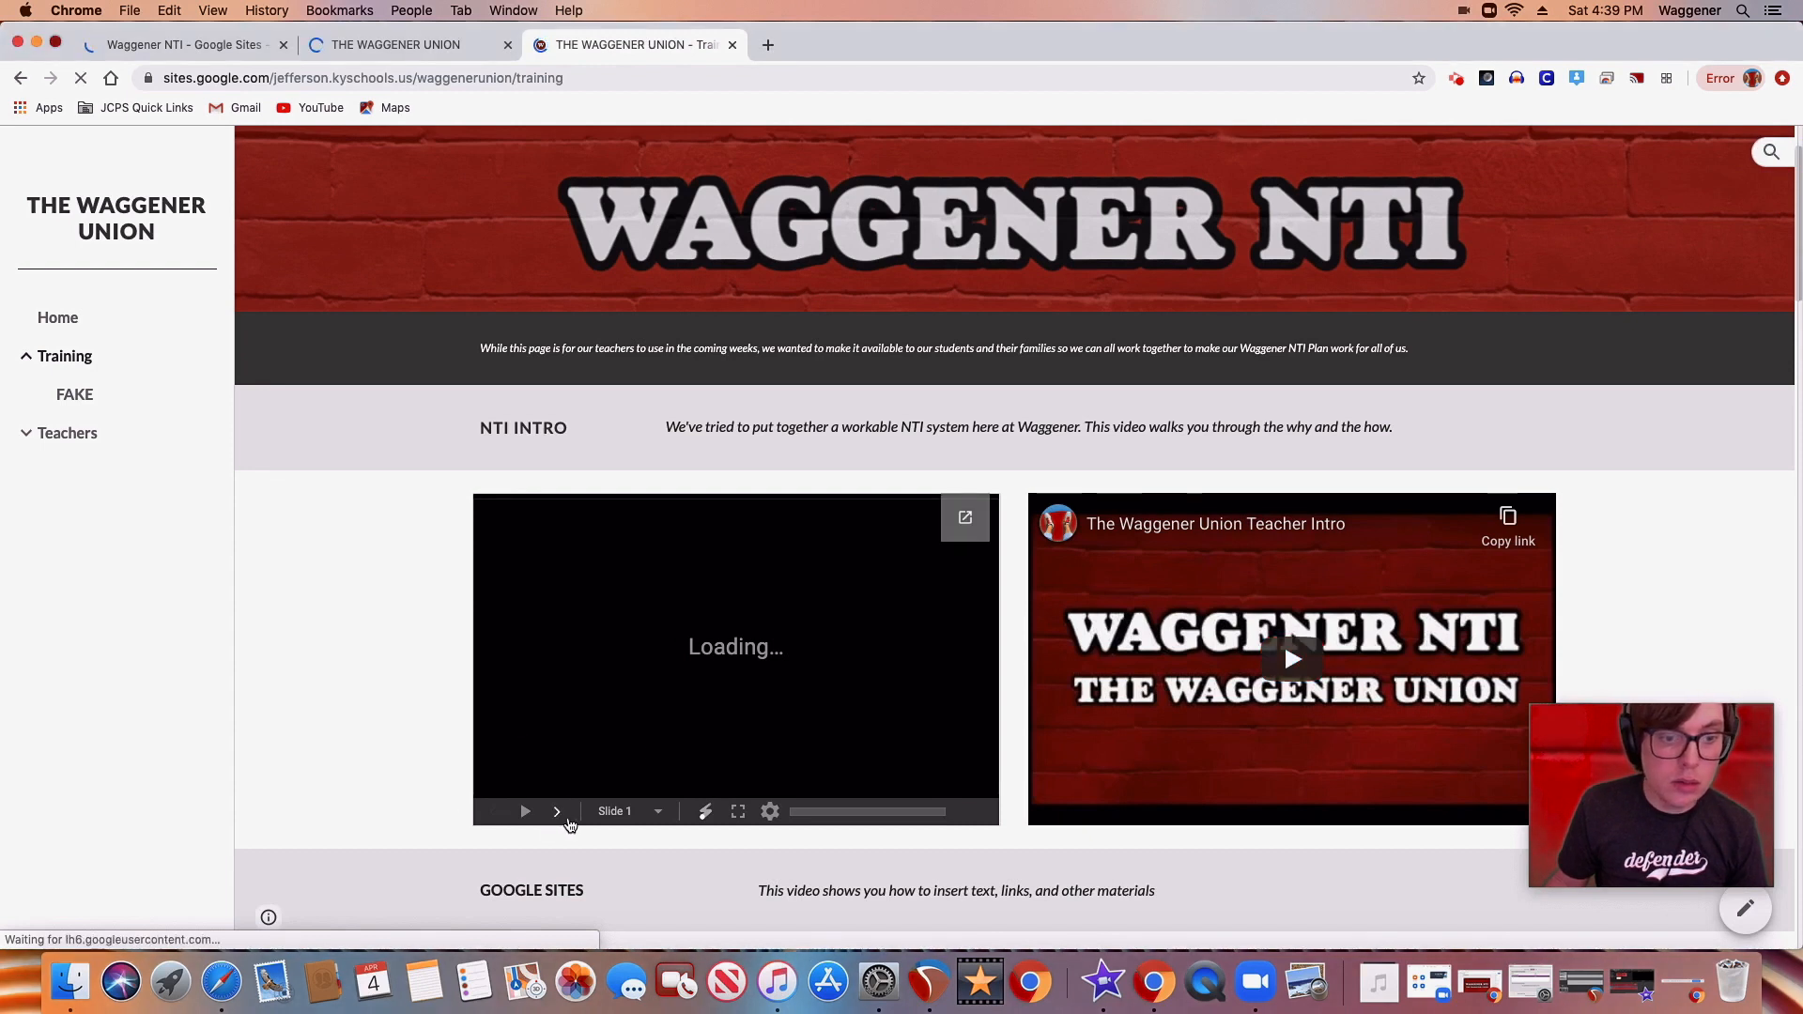
pyautogui.scroll(-6, 447, 728)
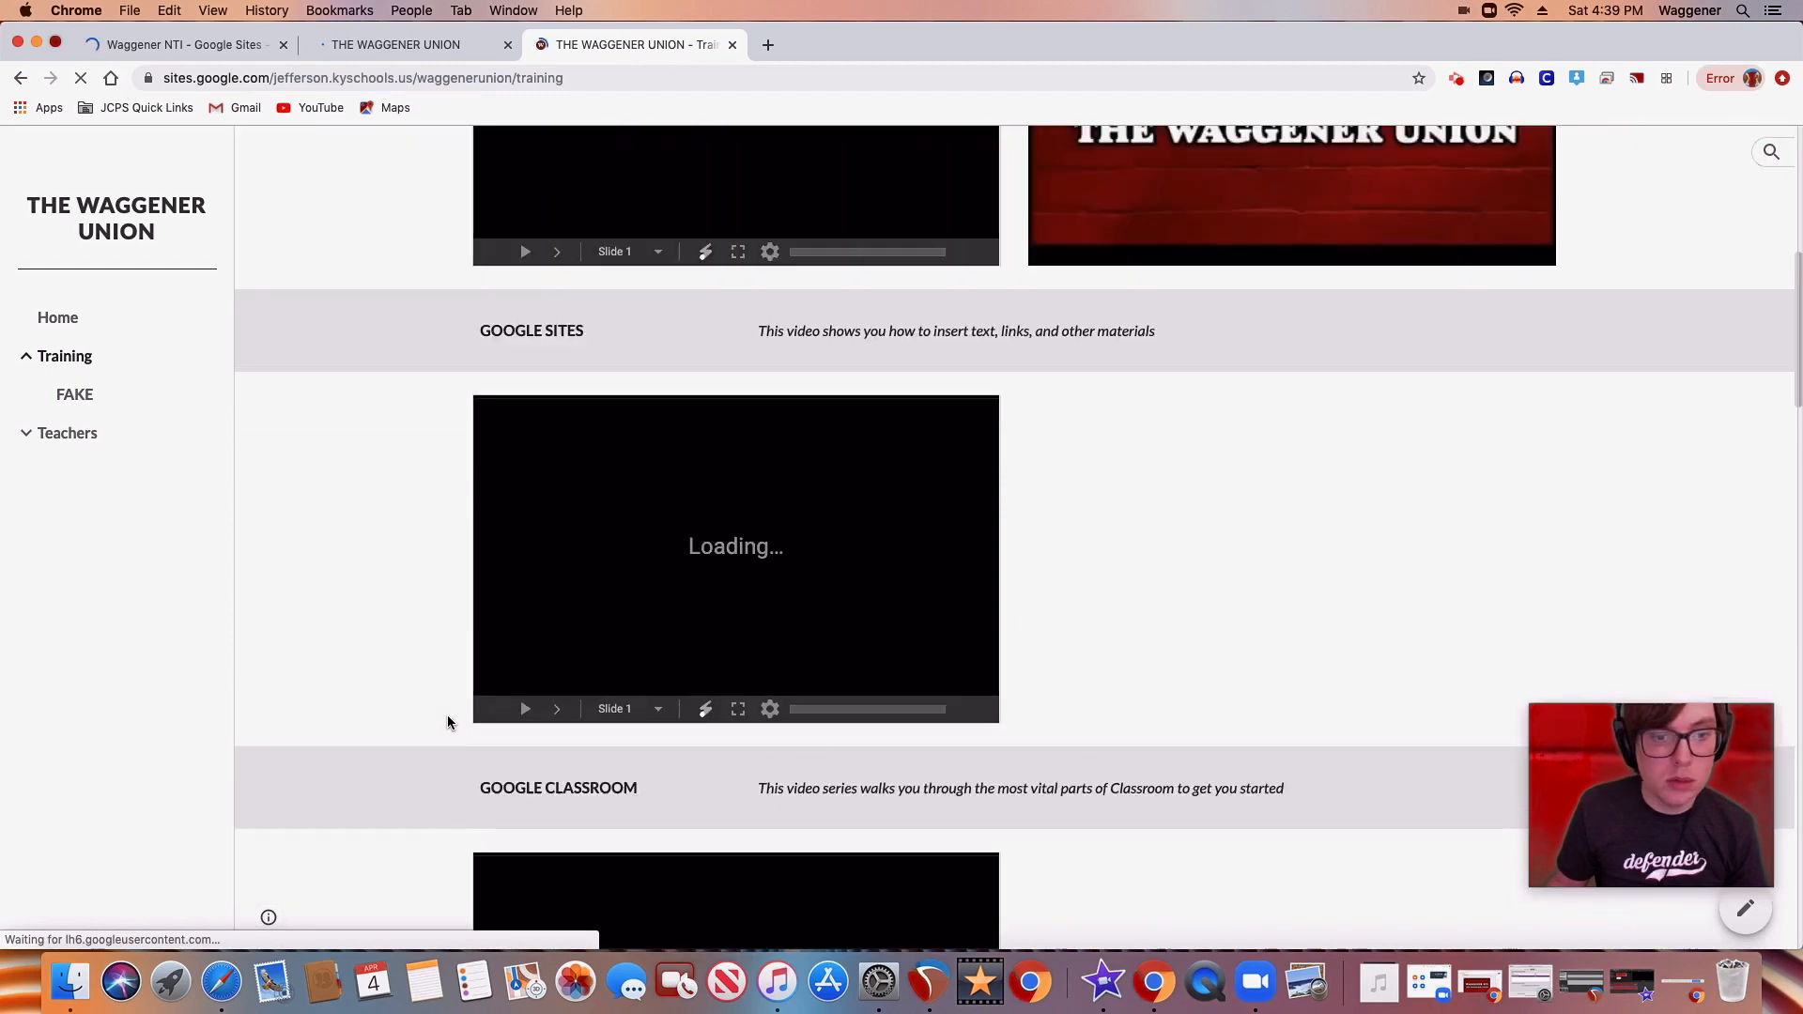
pyautogui.scroll(6, 451, 724)
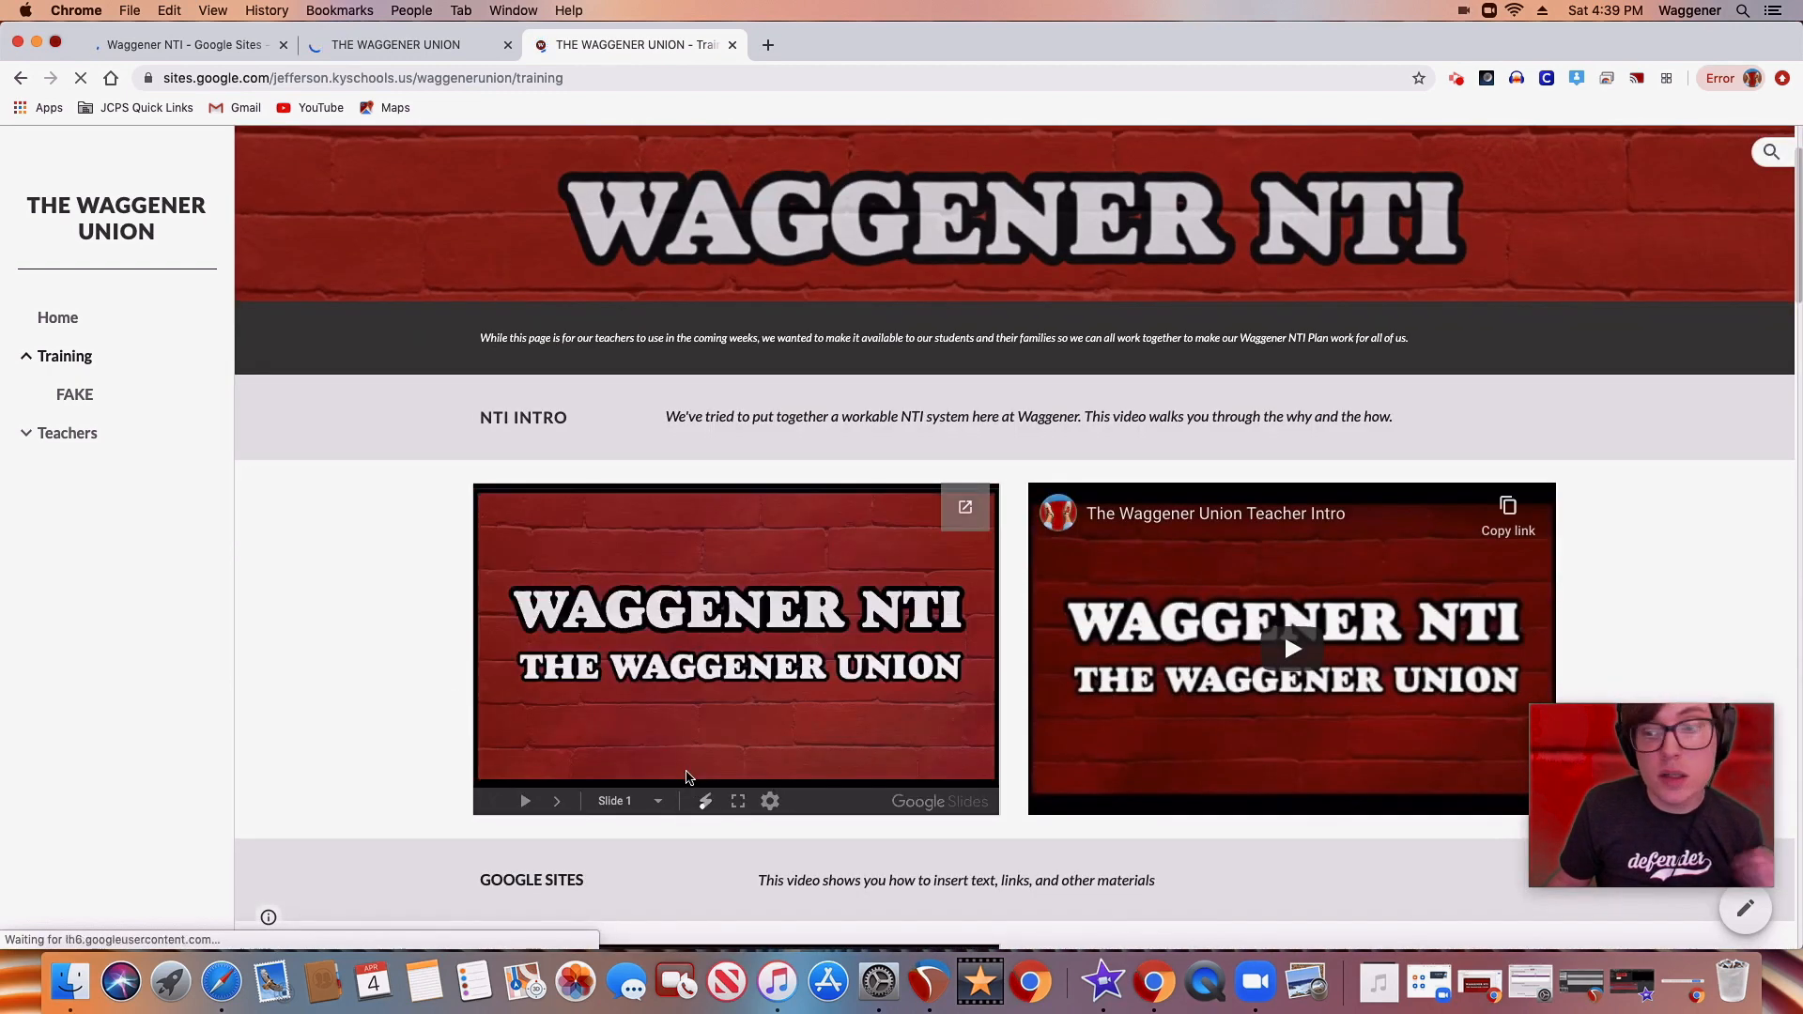
# Page through the embedded NTI INTRO slide presentation on the Training page up to slide 4 and return to slide 1
pyautogui.click(555, 803)
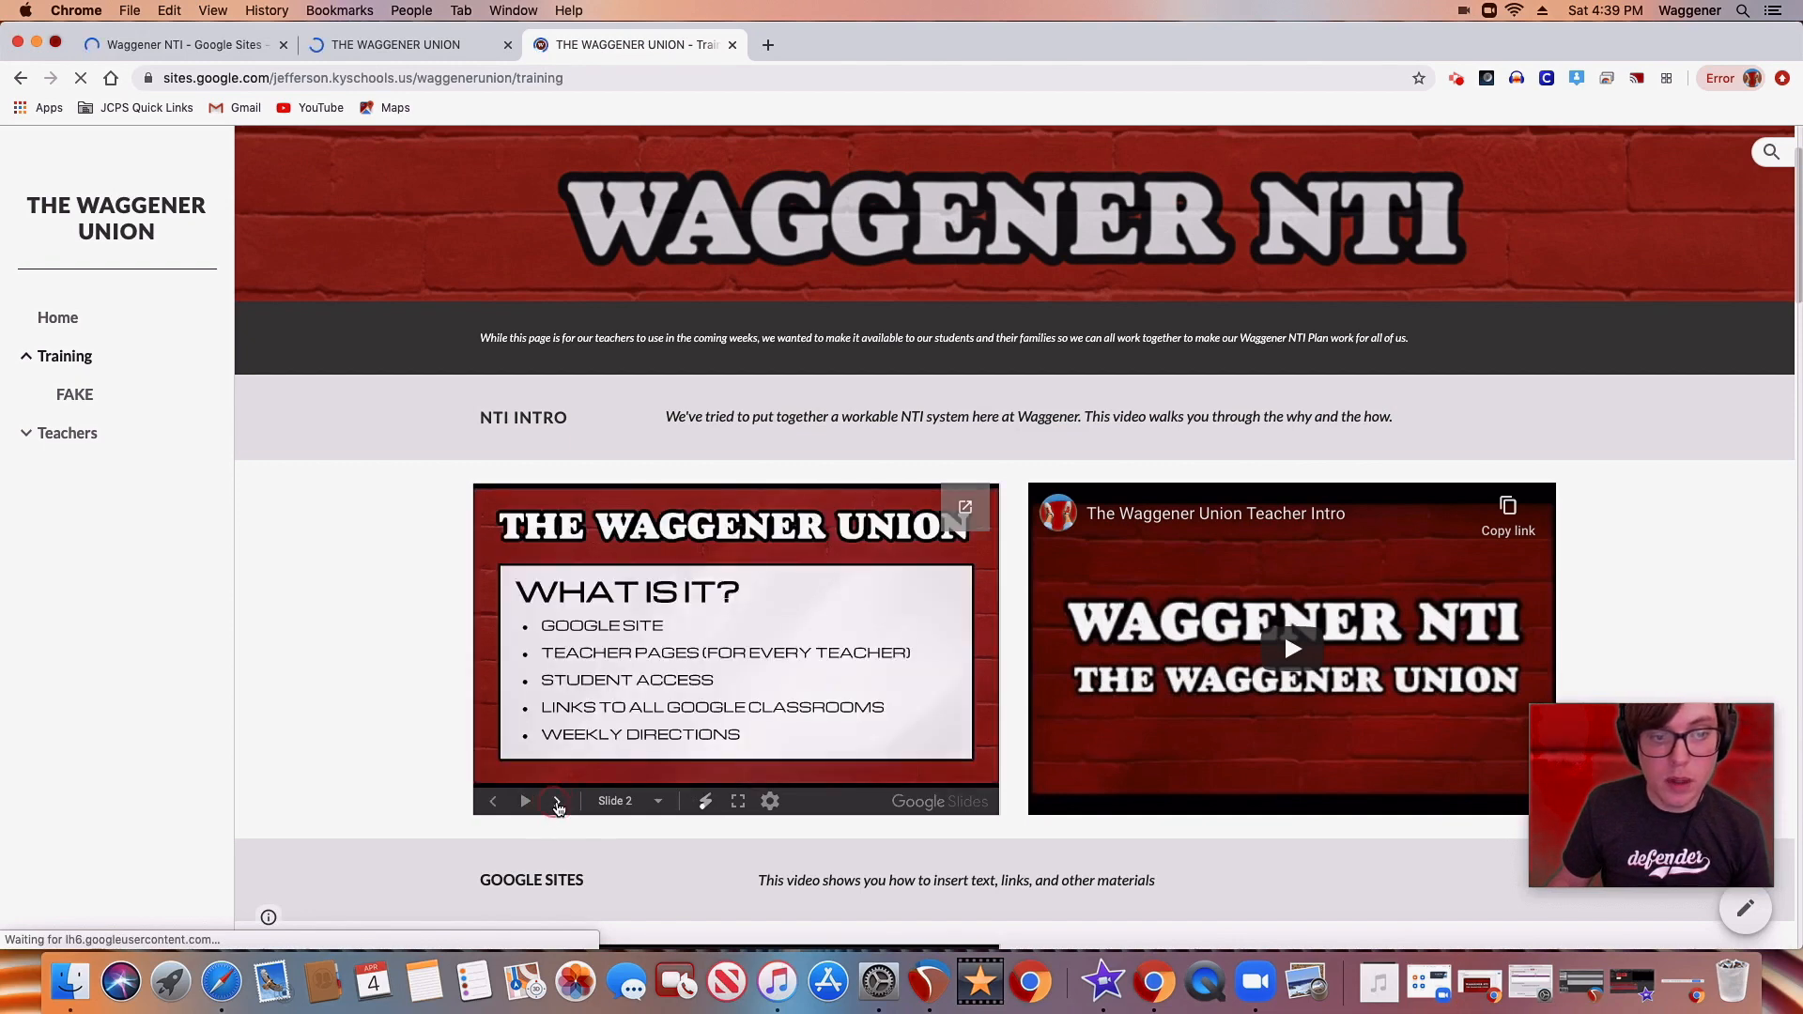
pyautogui.click(556, 805)
pyautogui.click(557, 807)
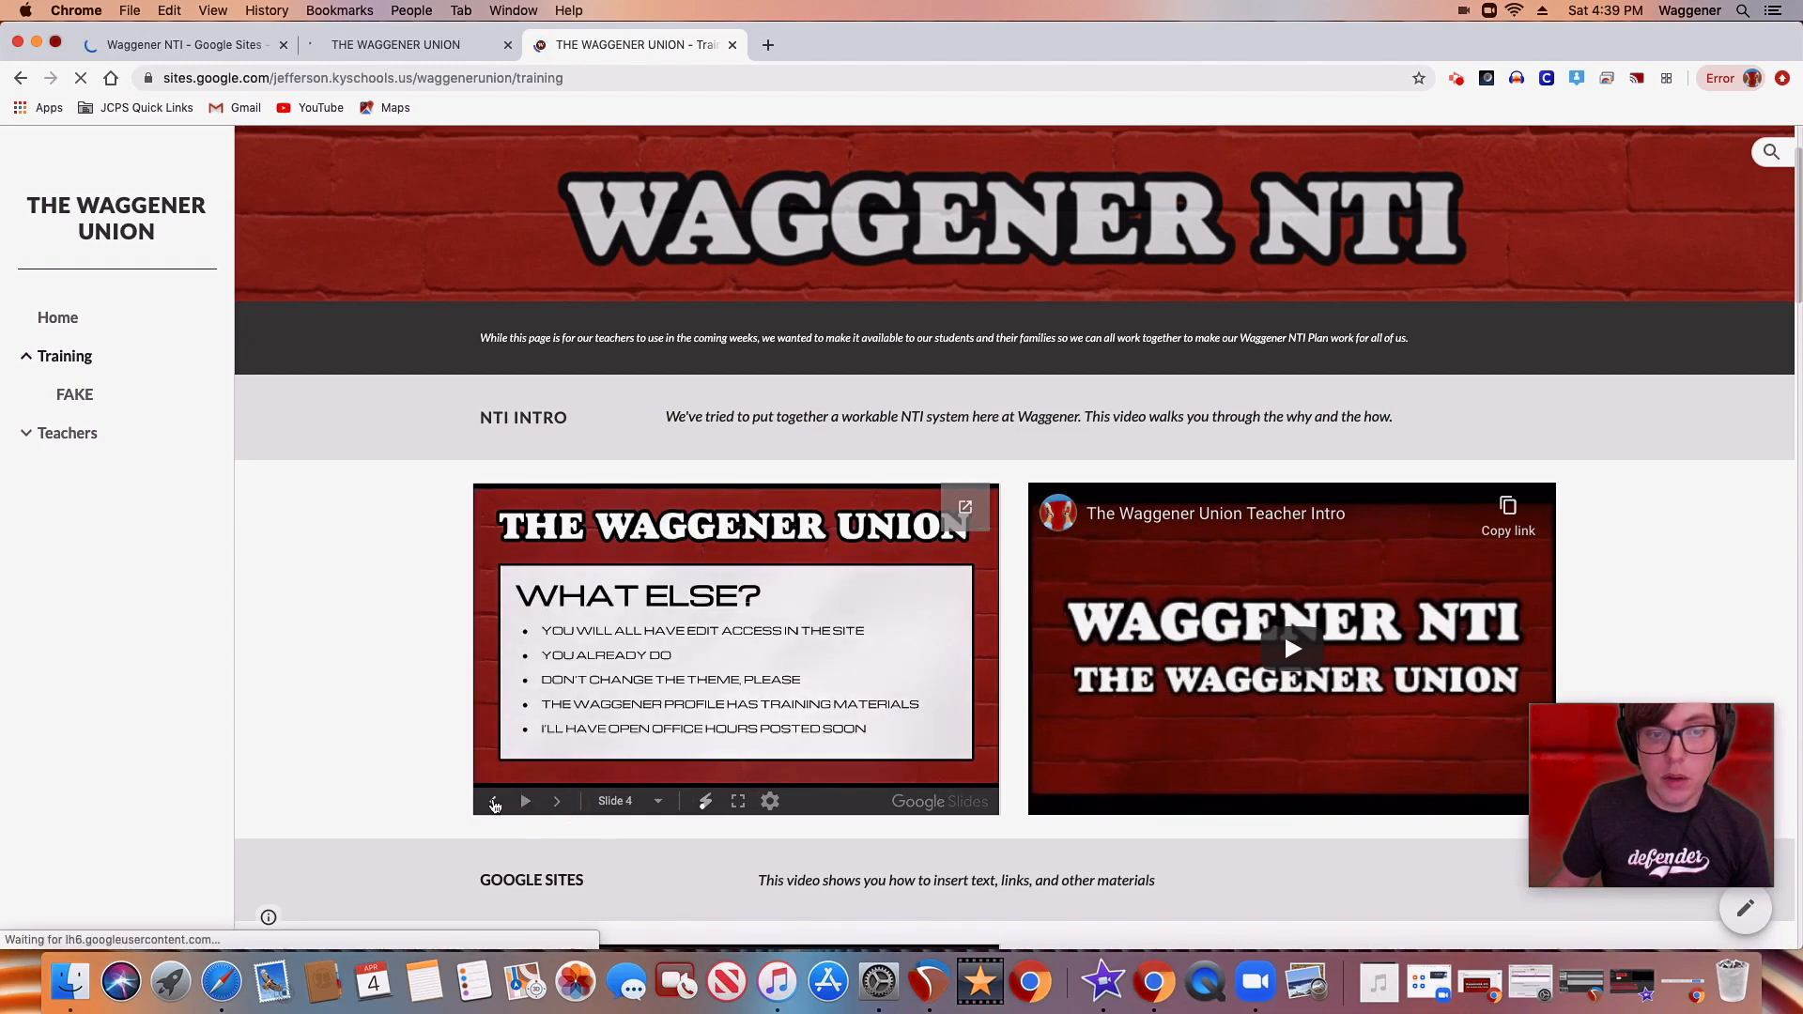
pyautogui.click(493, 803)
pyautogui.click(494, 803)
pyautogui.click(494, 803)
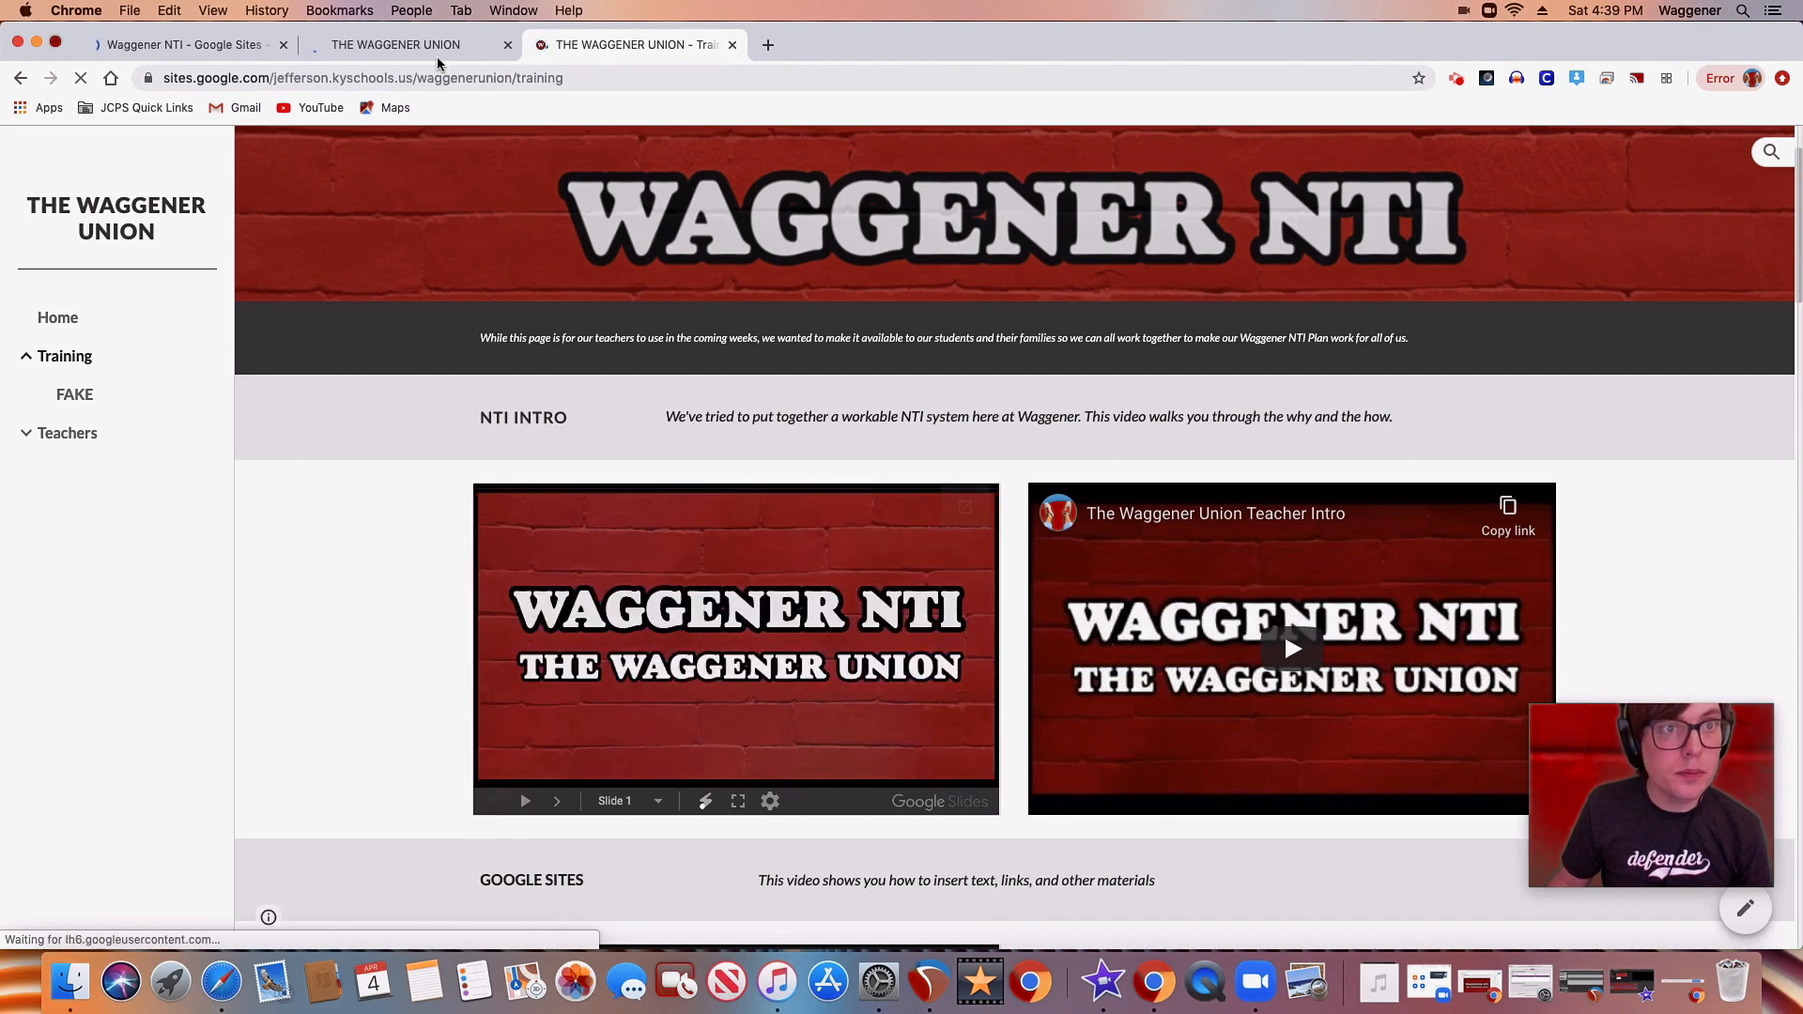
# Return to the site editor and delete the embedded Backpack Camp presentation below MAY 11 - MAY 15
pyautogui.click(315, 45)
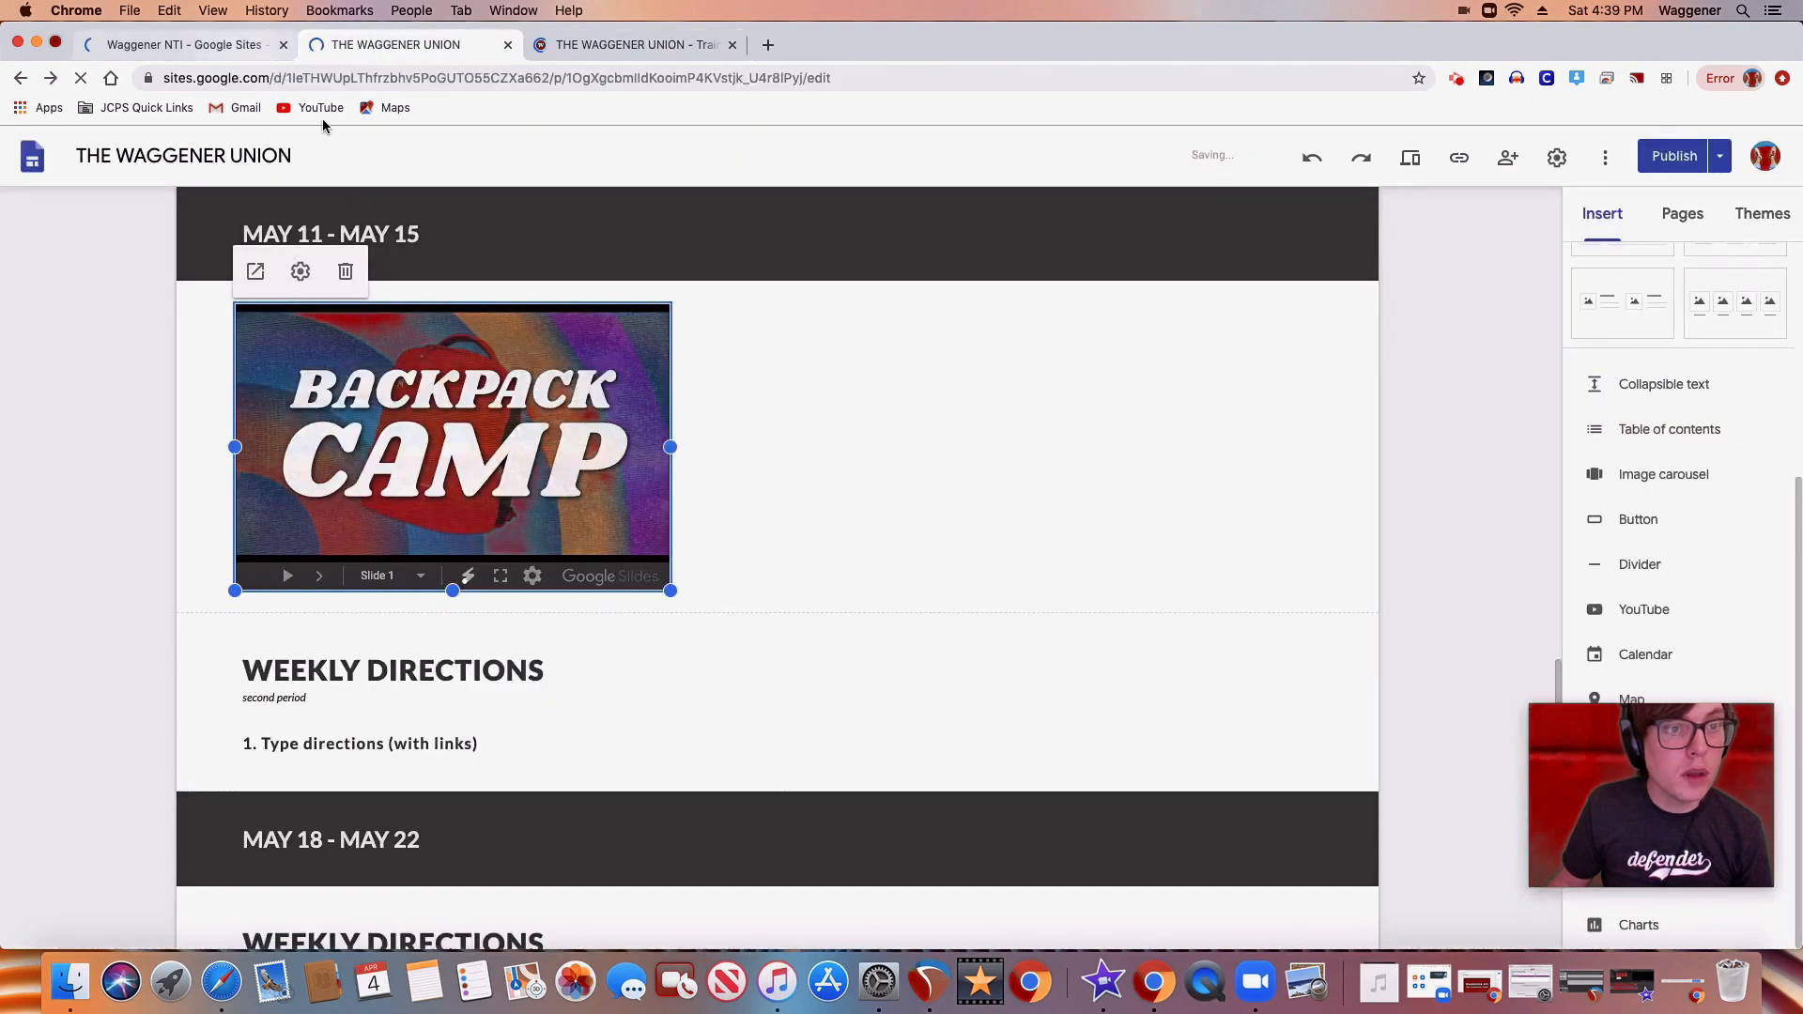
pyautogui.click(345, 272)
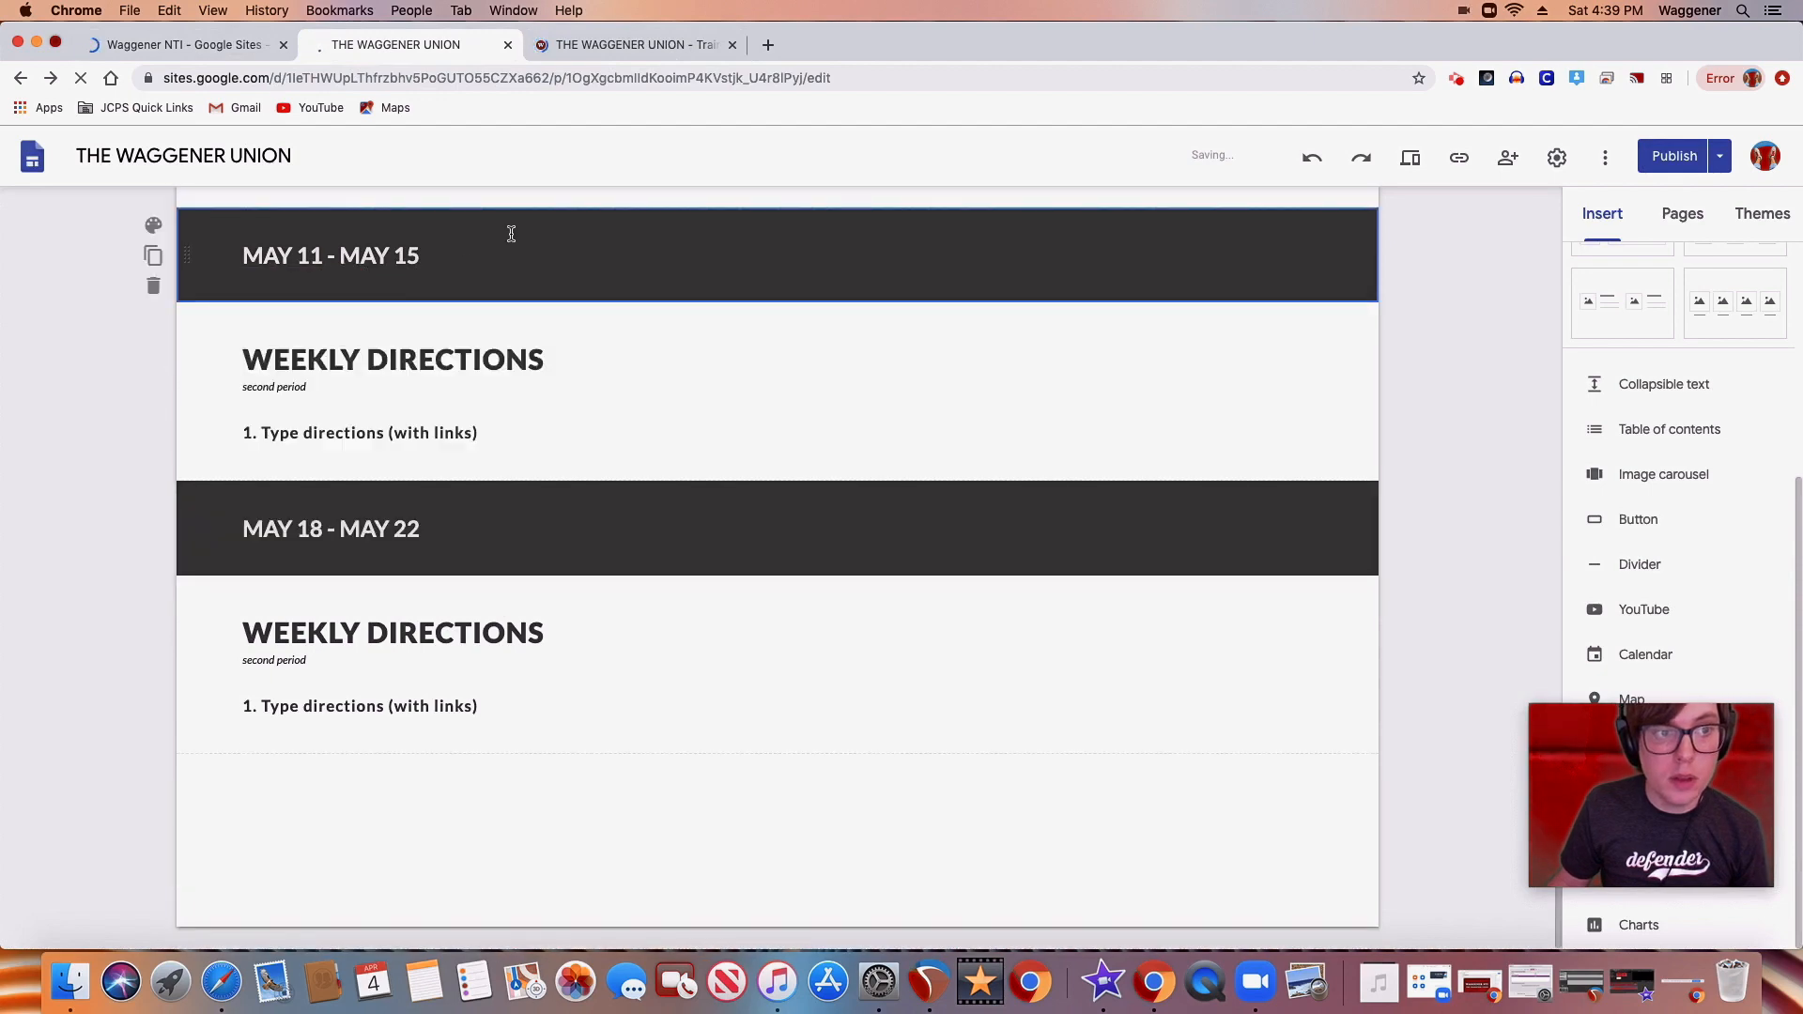
pyautogui.click(310, 42)
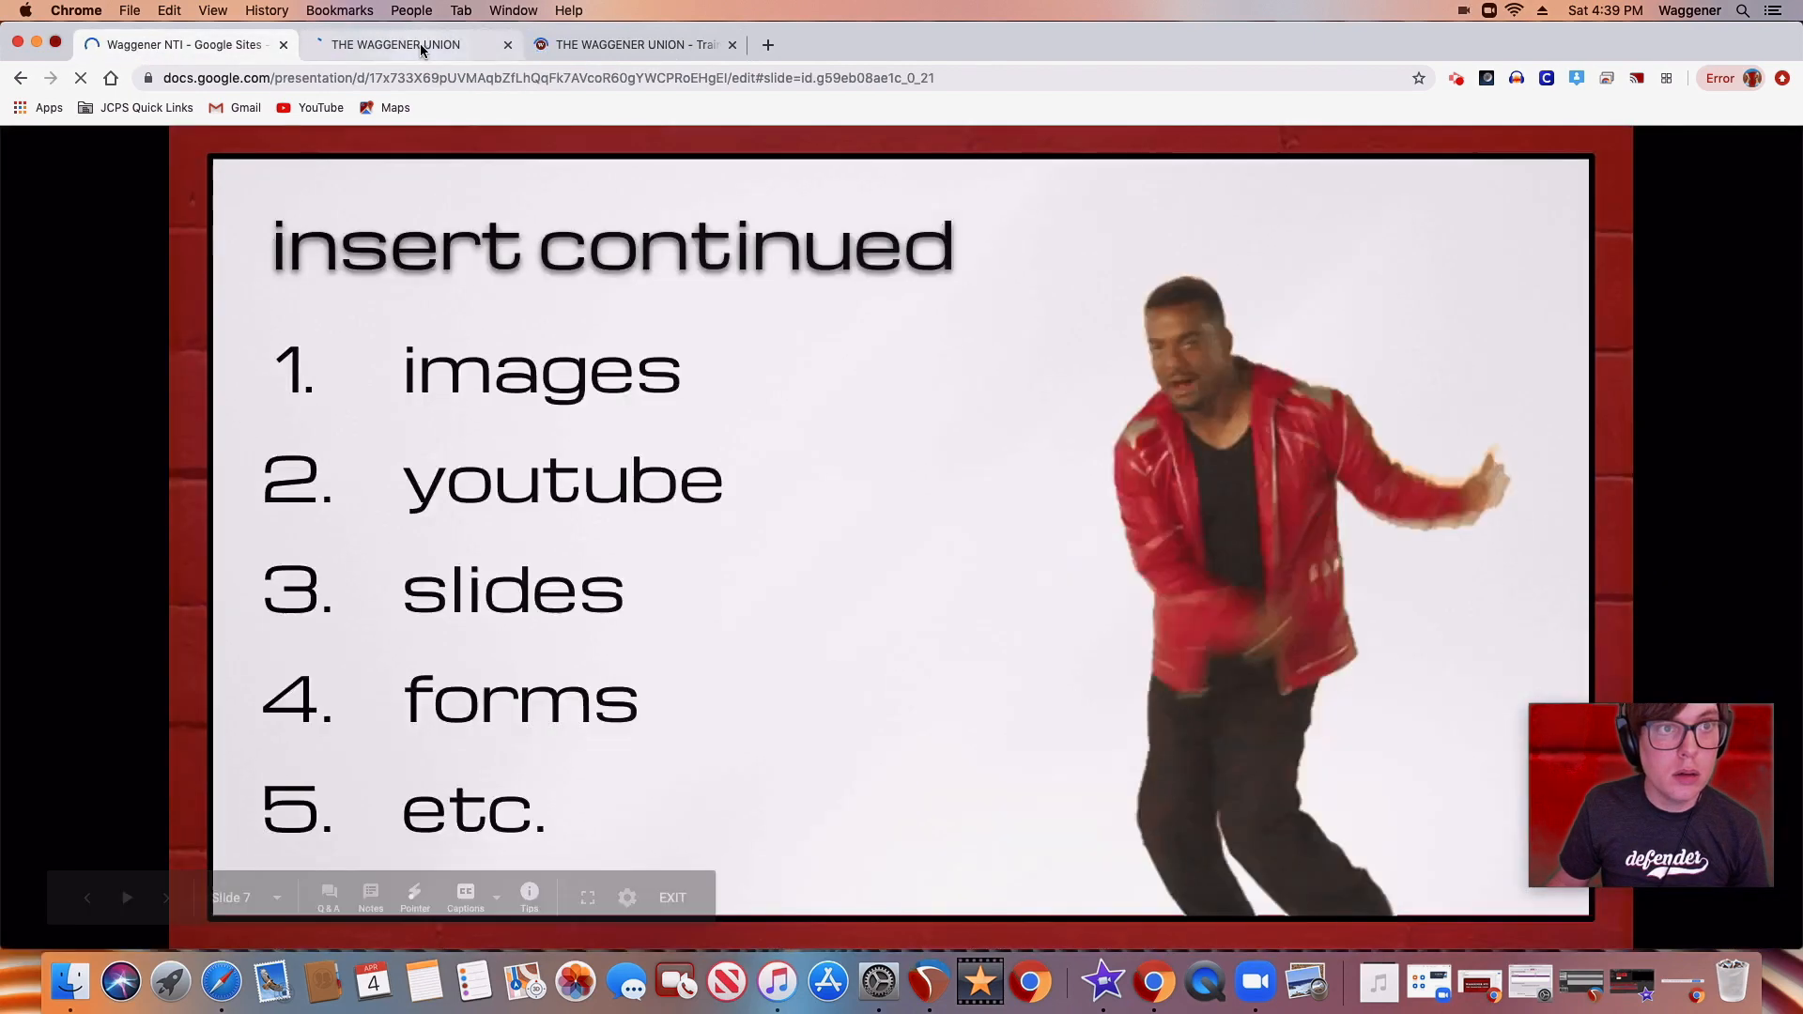
# Insert the Lunchroom Survey Google Form, listed under Aspen Challenge, at the end of the teacher's page below MAY 18 - MAY 22
pyautogui.click(419, 45)
pyautogui.moveTo(1747, 767); pyautogui.dragTo(1491, 794)
pyautogui.click(1738, 816)
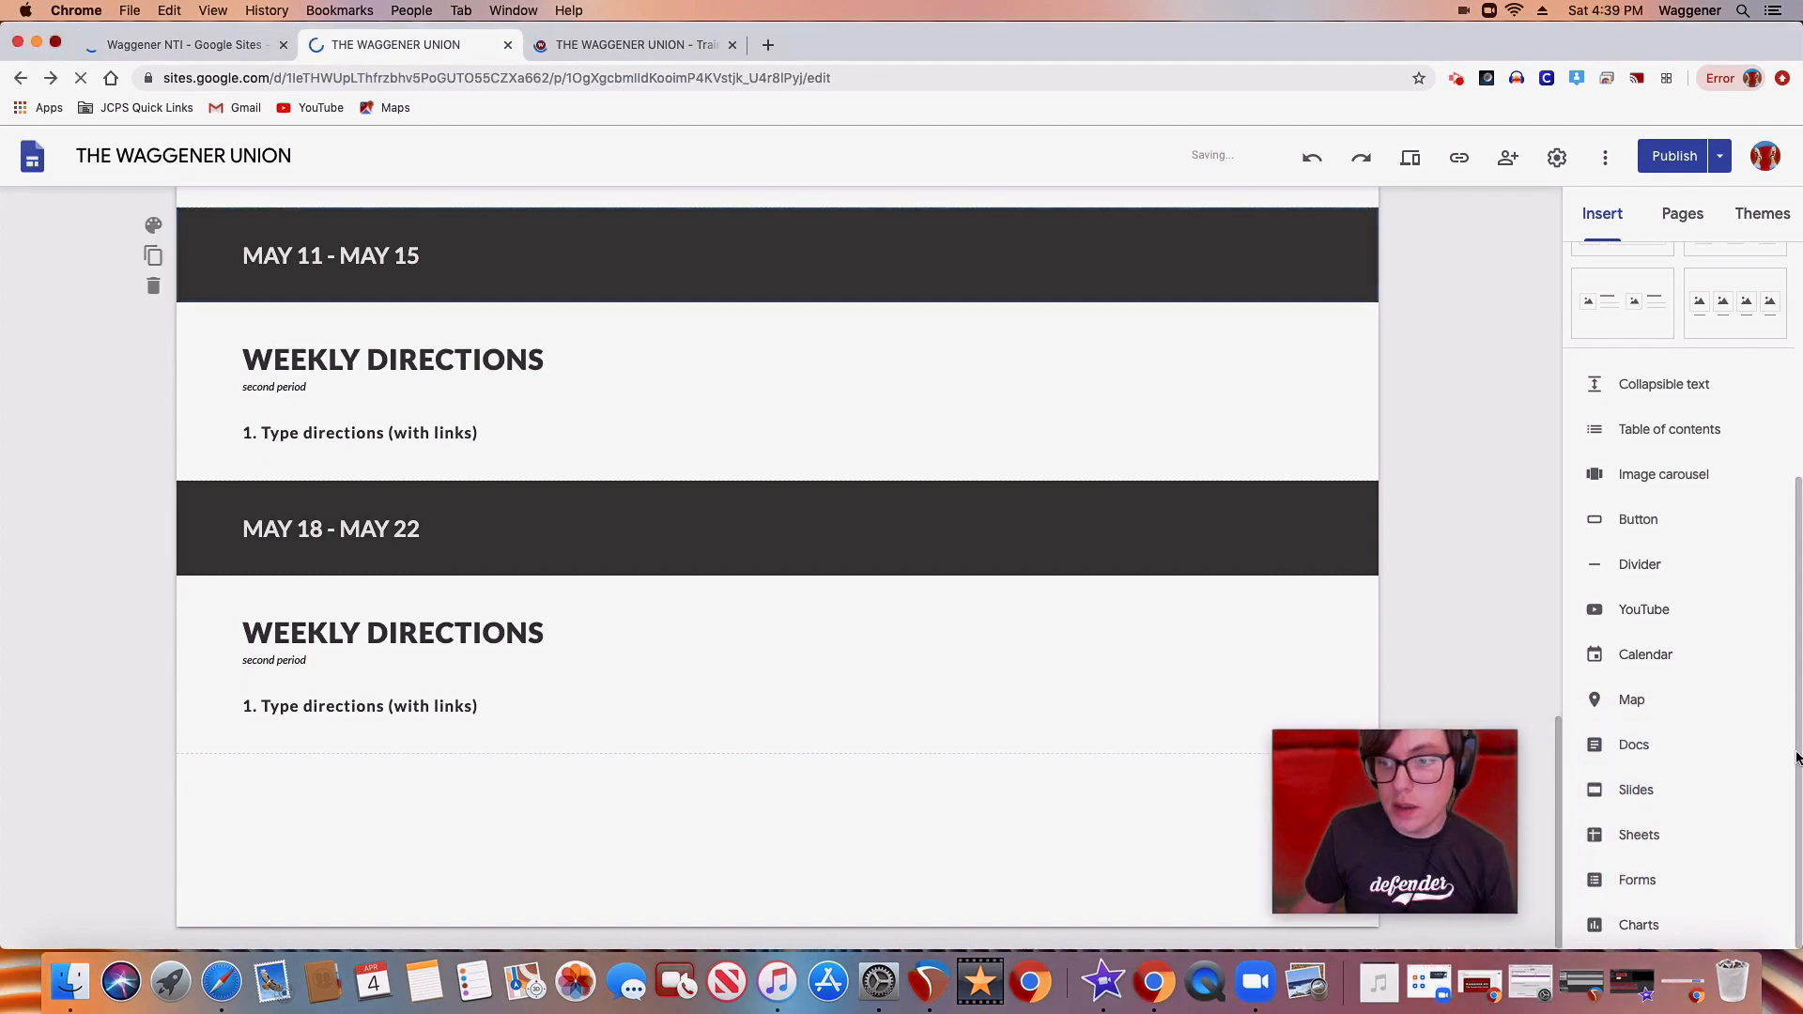
pyautogui.click(1629, 882)
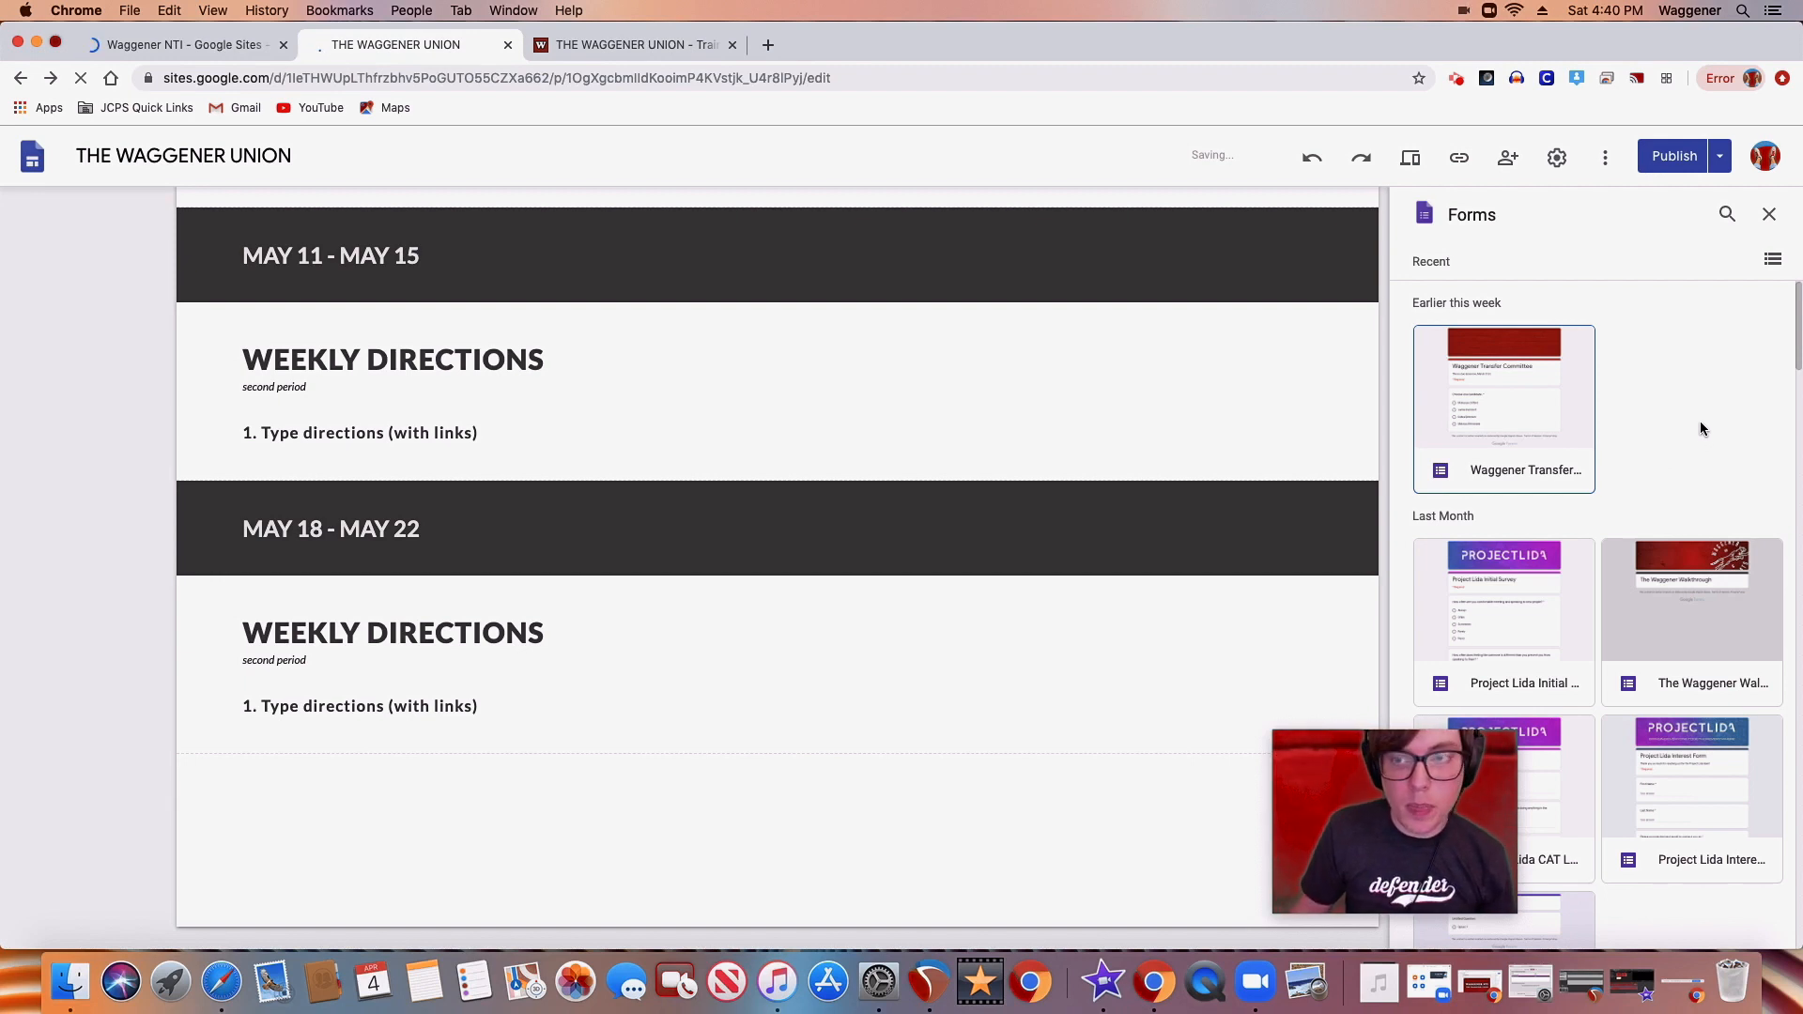
pyautogui.scroll(-1, 1790, 340)
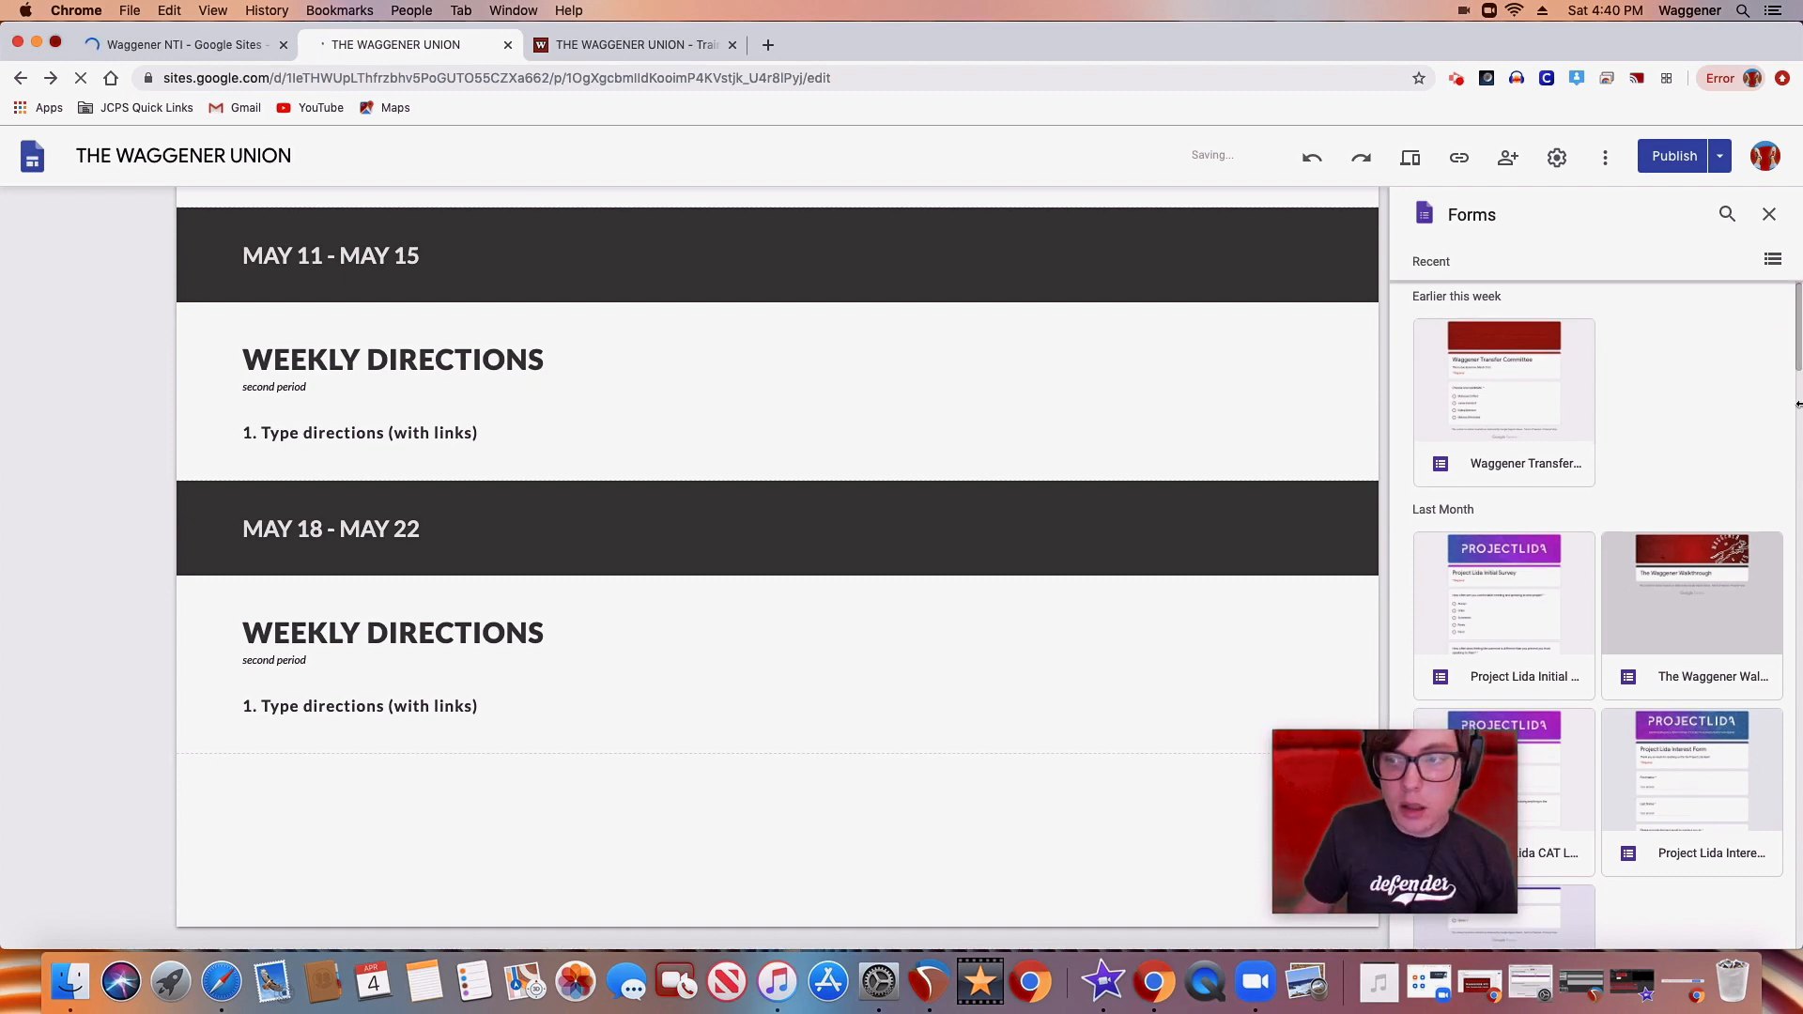
pyautogui.moveTo(1796, 358); pyautogui.dragTo(1799, 491)
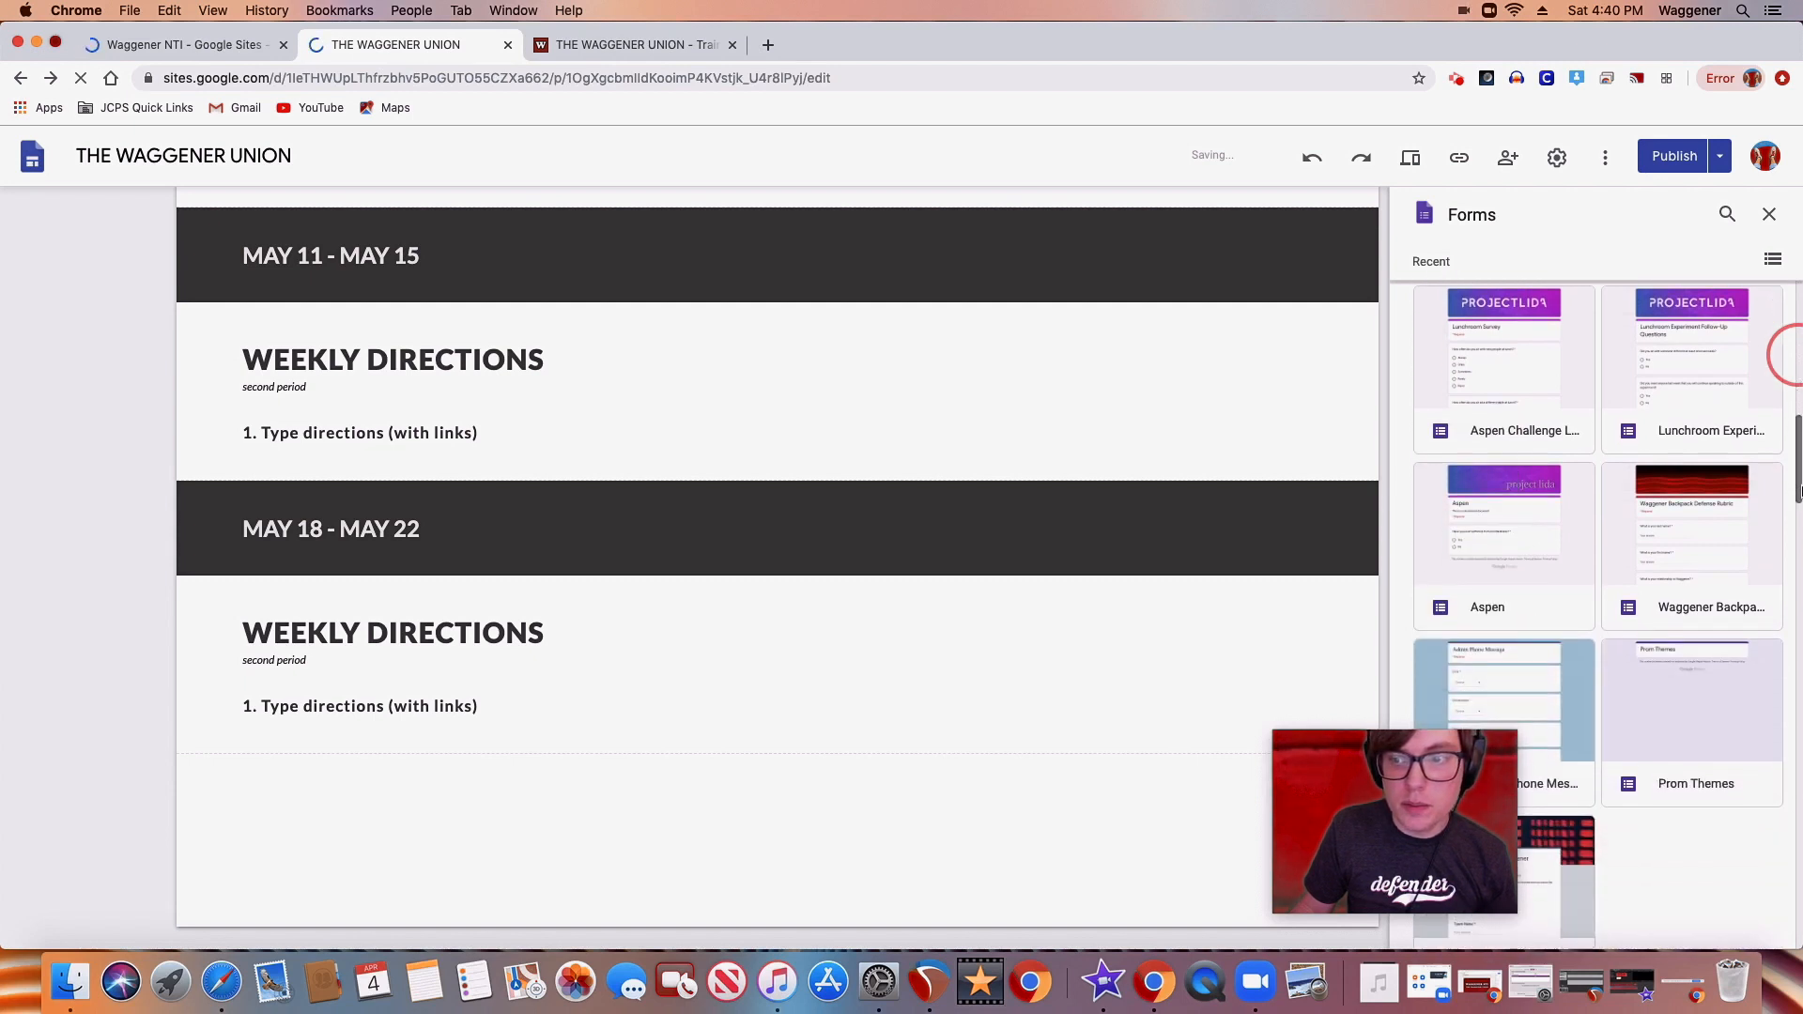
pyautogui.click(1546, 379)
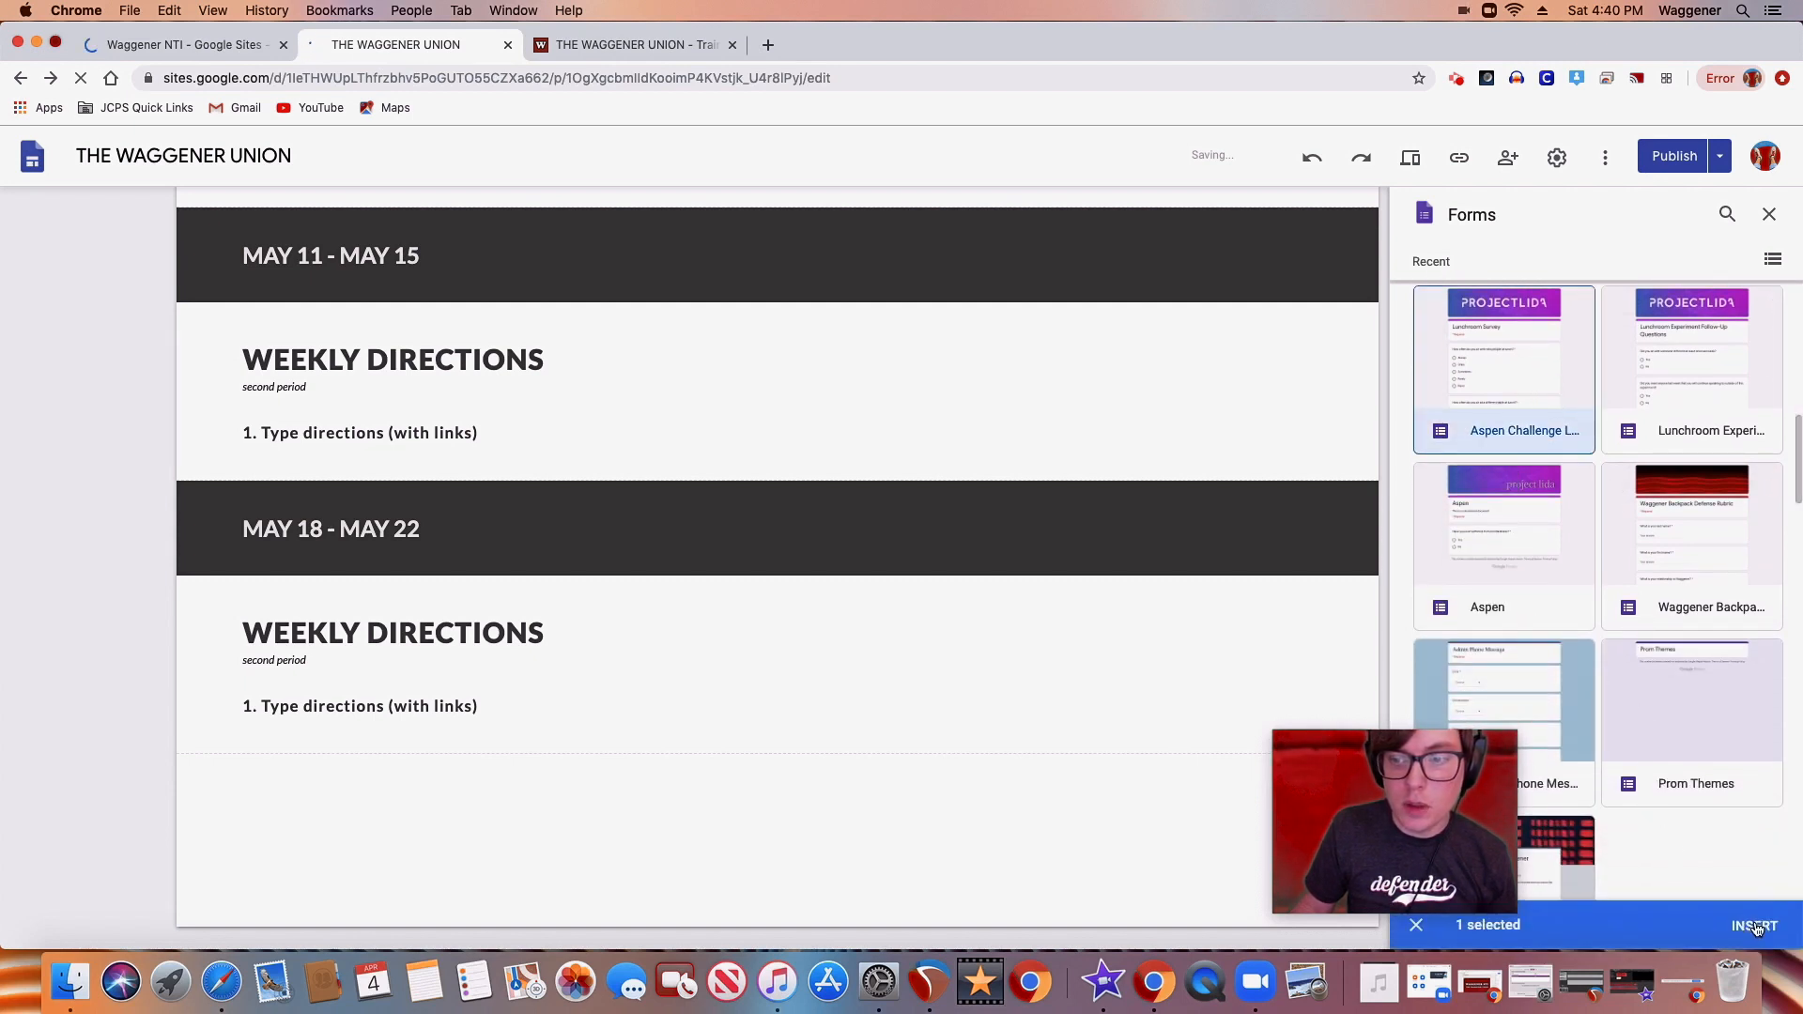
pyautogui.click(1755, 926)
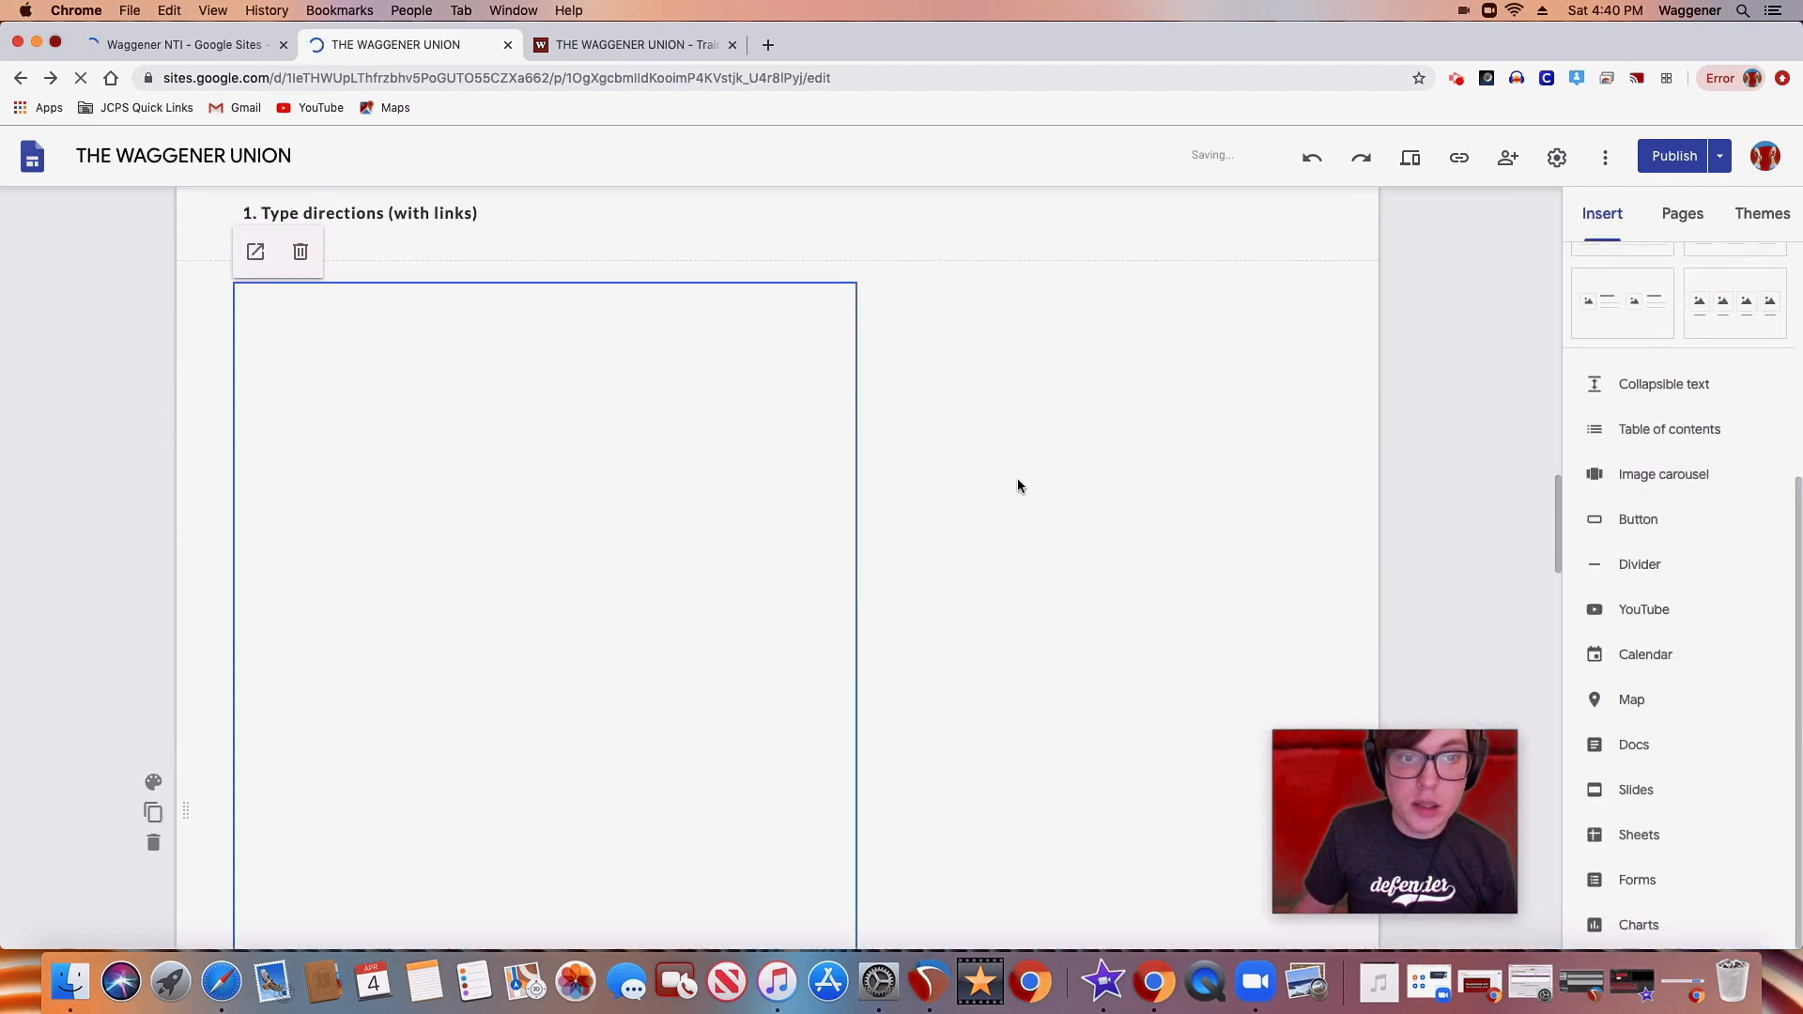
# Delete the embedded Lunchroom Survey form below MAY 18 - MAY 22
pyautogui.scroll(-2, 905, 541)
pyautogui.scroll(-10, 908, 542)
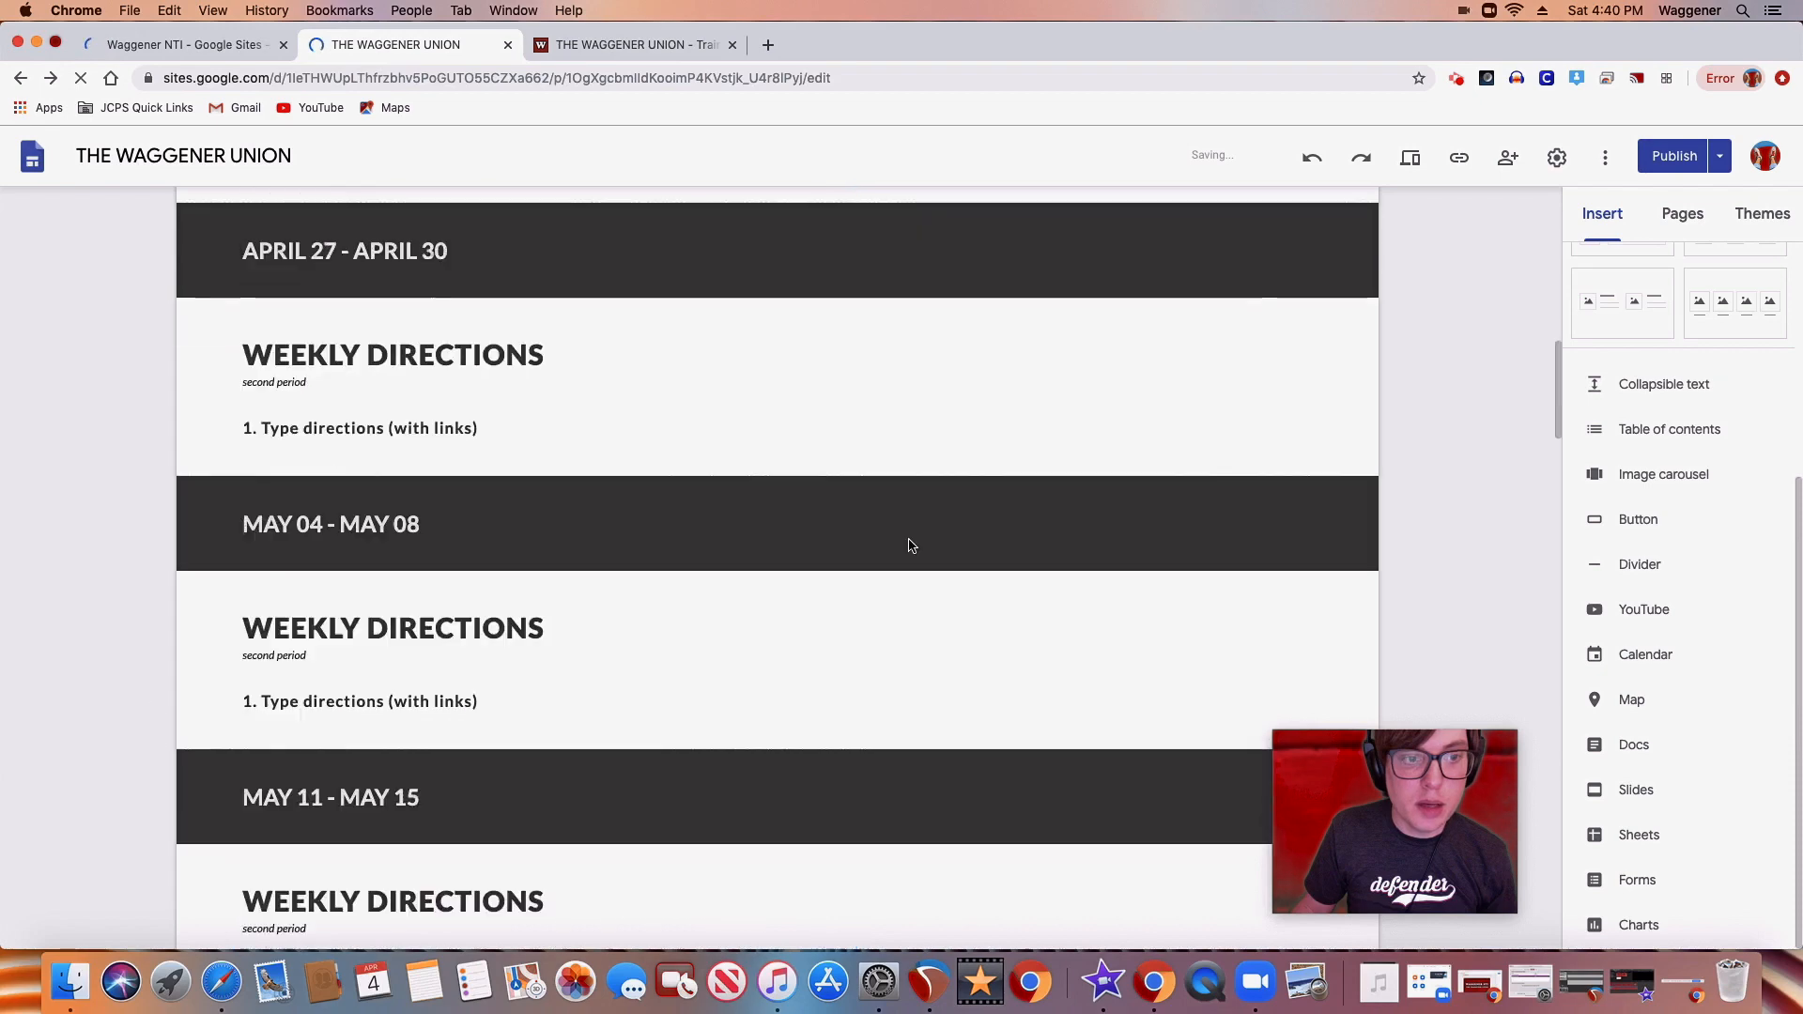
pyautogui.scroll(7, 909, 542)
pyautogui.scroll(-12, 890, 526)
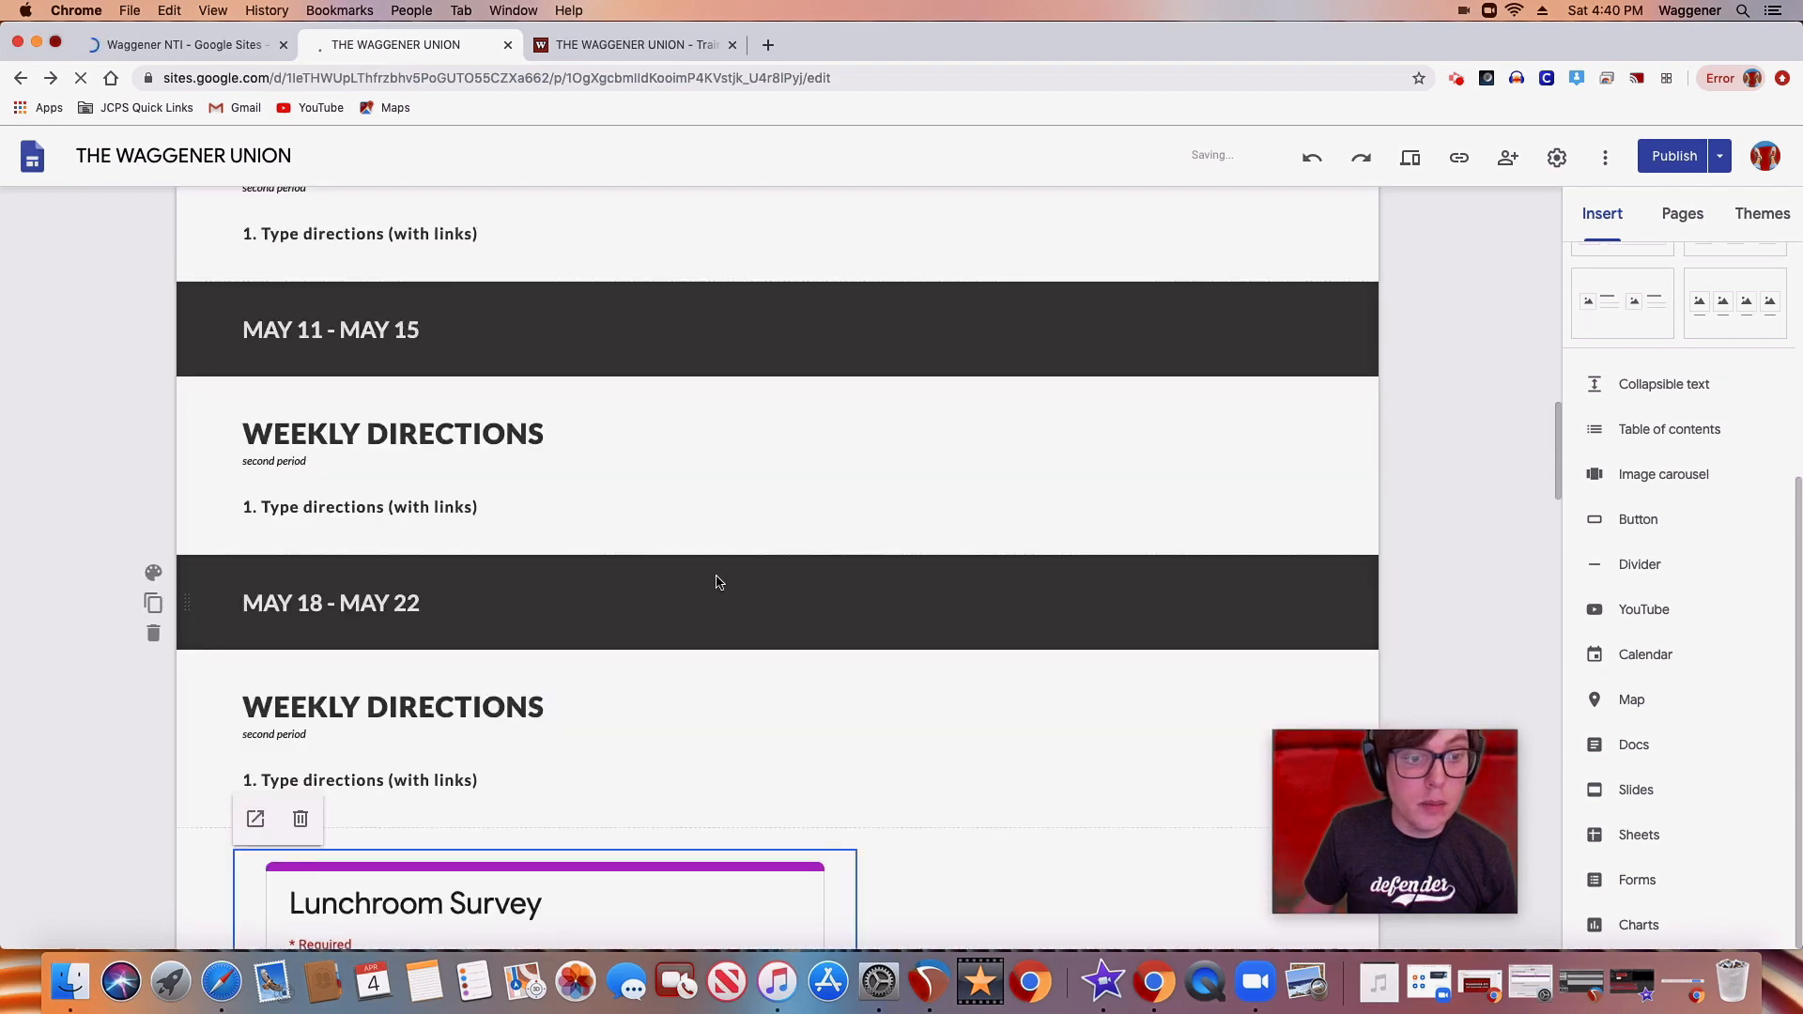
pyautogui.scroll(-4, 586, 567)
pyautogui.click(298, 485)
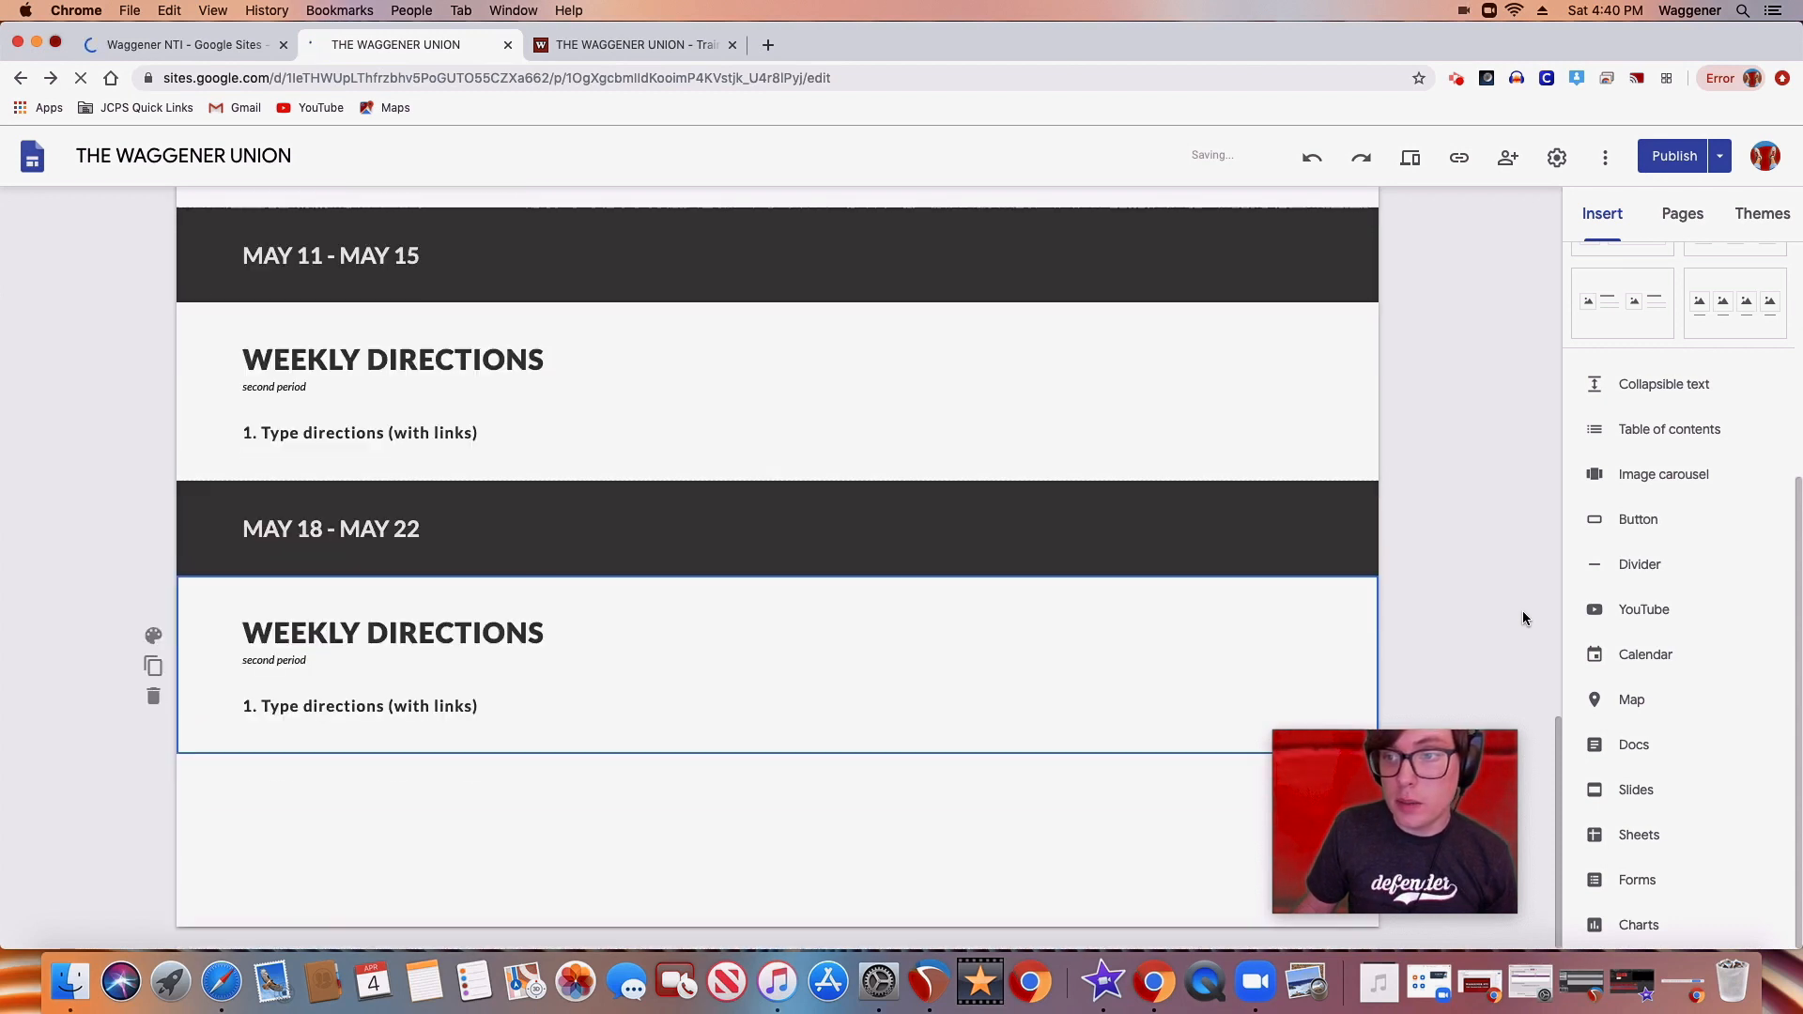
# Look through the list of other elements that can be inserted on the page
pyautogui.moveTo(1798, 702); pyautogui.dragTo(1794, 763)
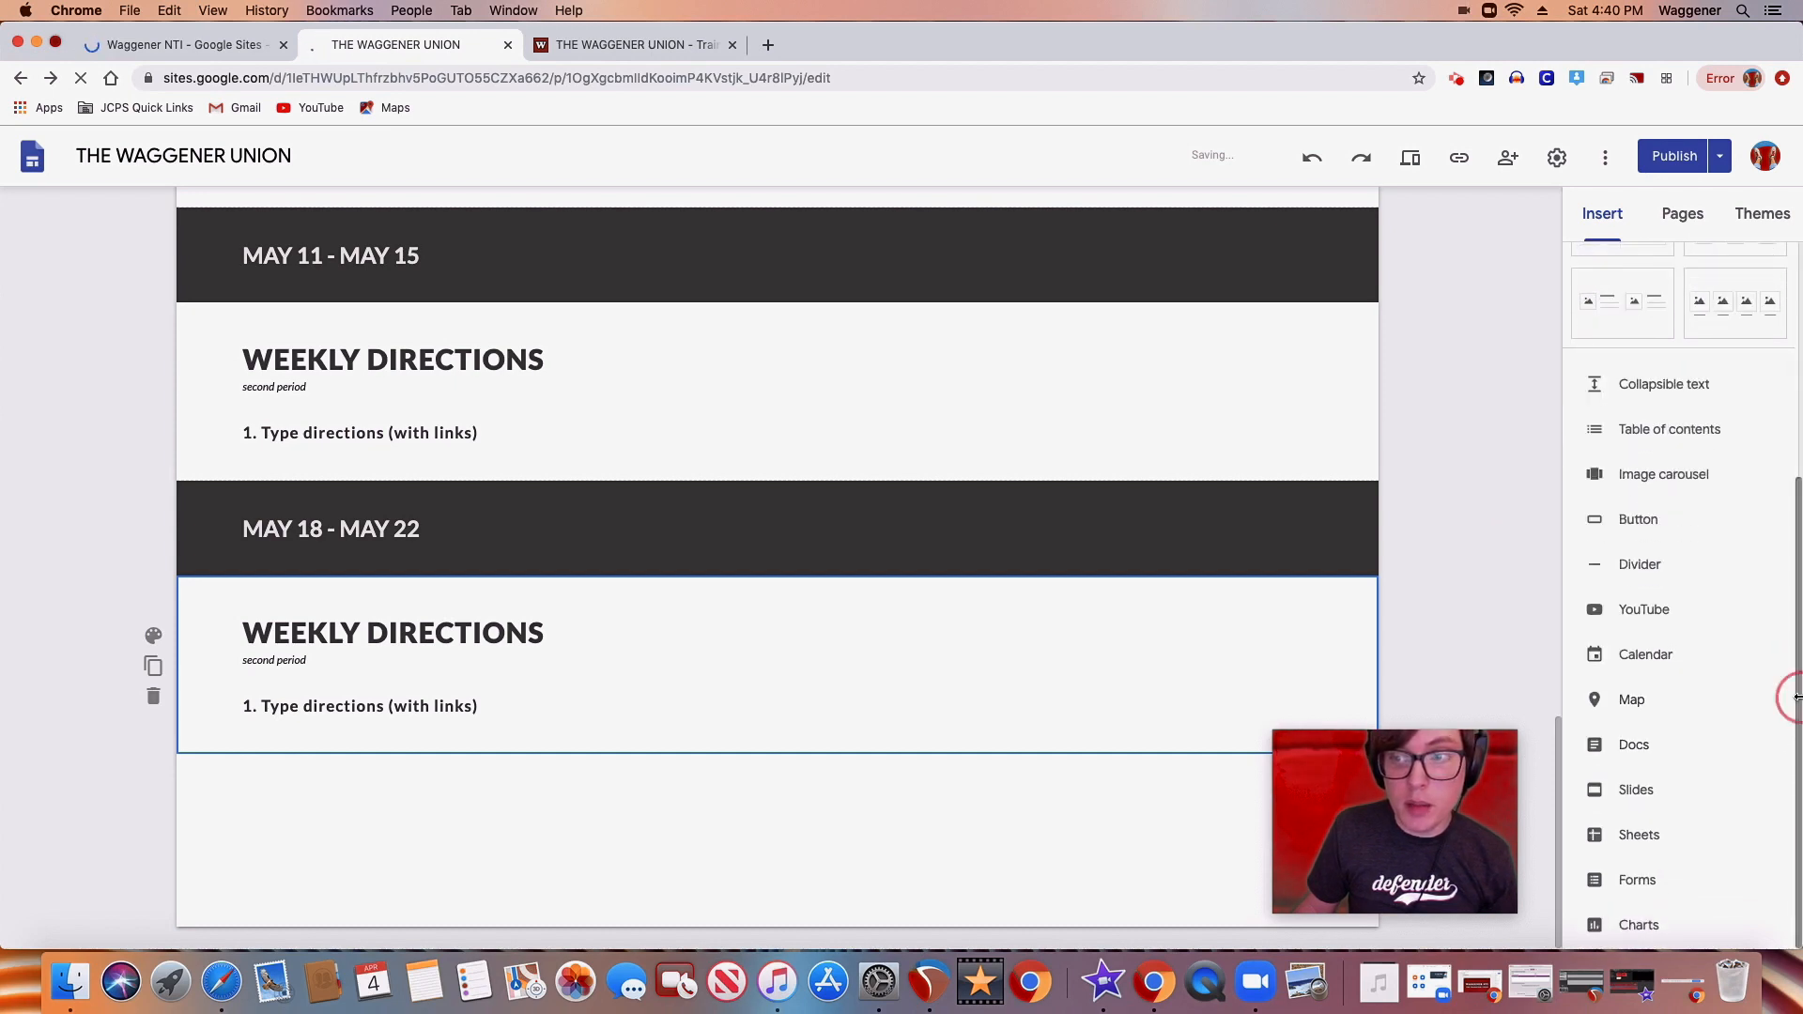
pyautogui.moveTo(1798, 699); pyautogui.dragTo(1798, 714)
pyautogui.scroll(4, 1790, 699)
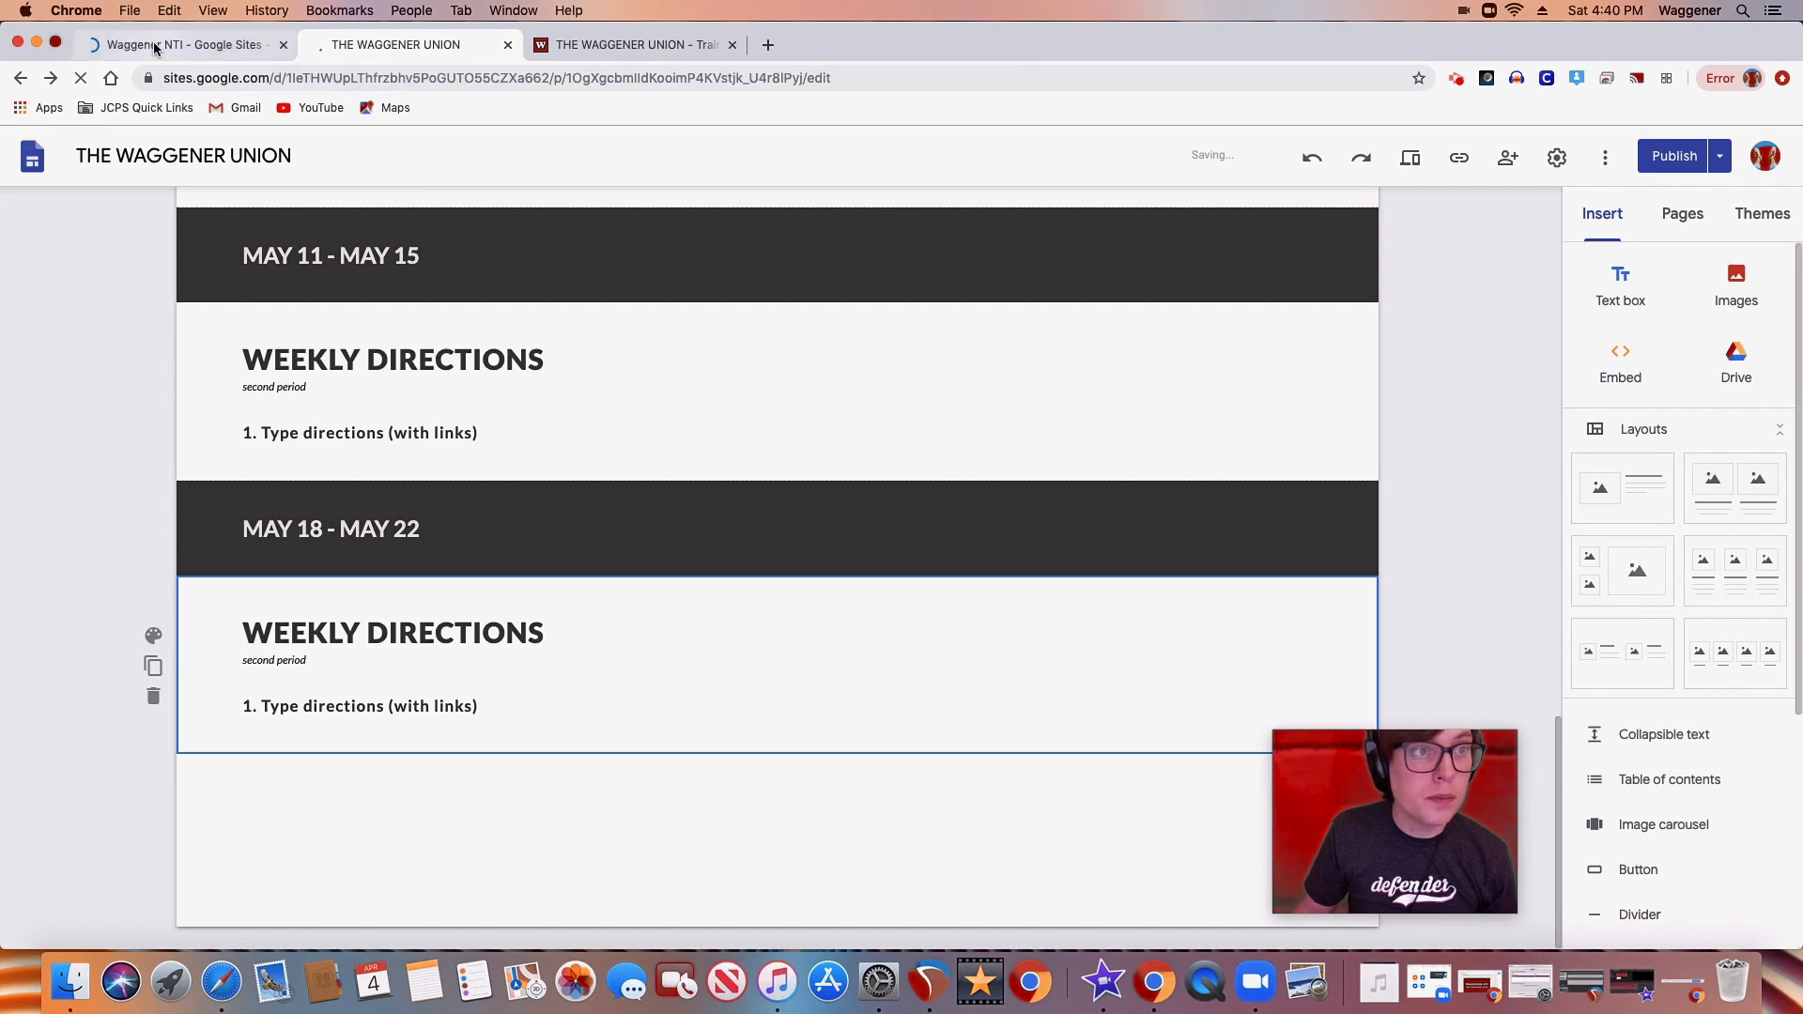
# Switch to the Waggener NTI slideshow and bring up the slide titled "the rest"
pyautogui.click(155, 48)
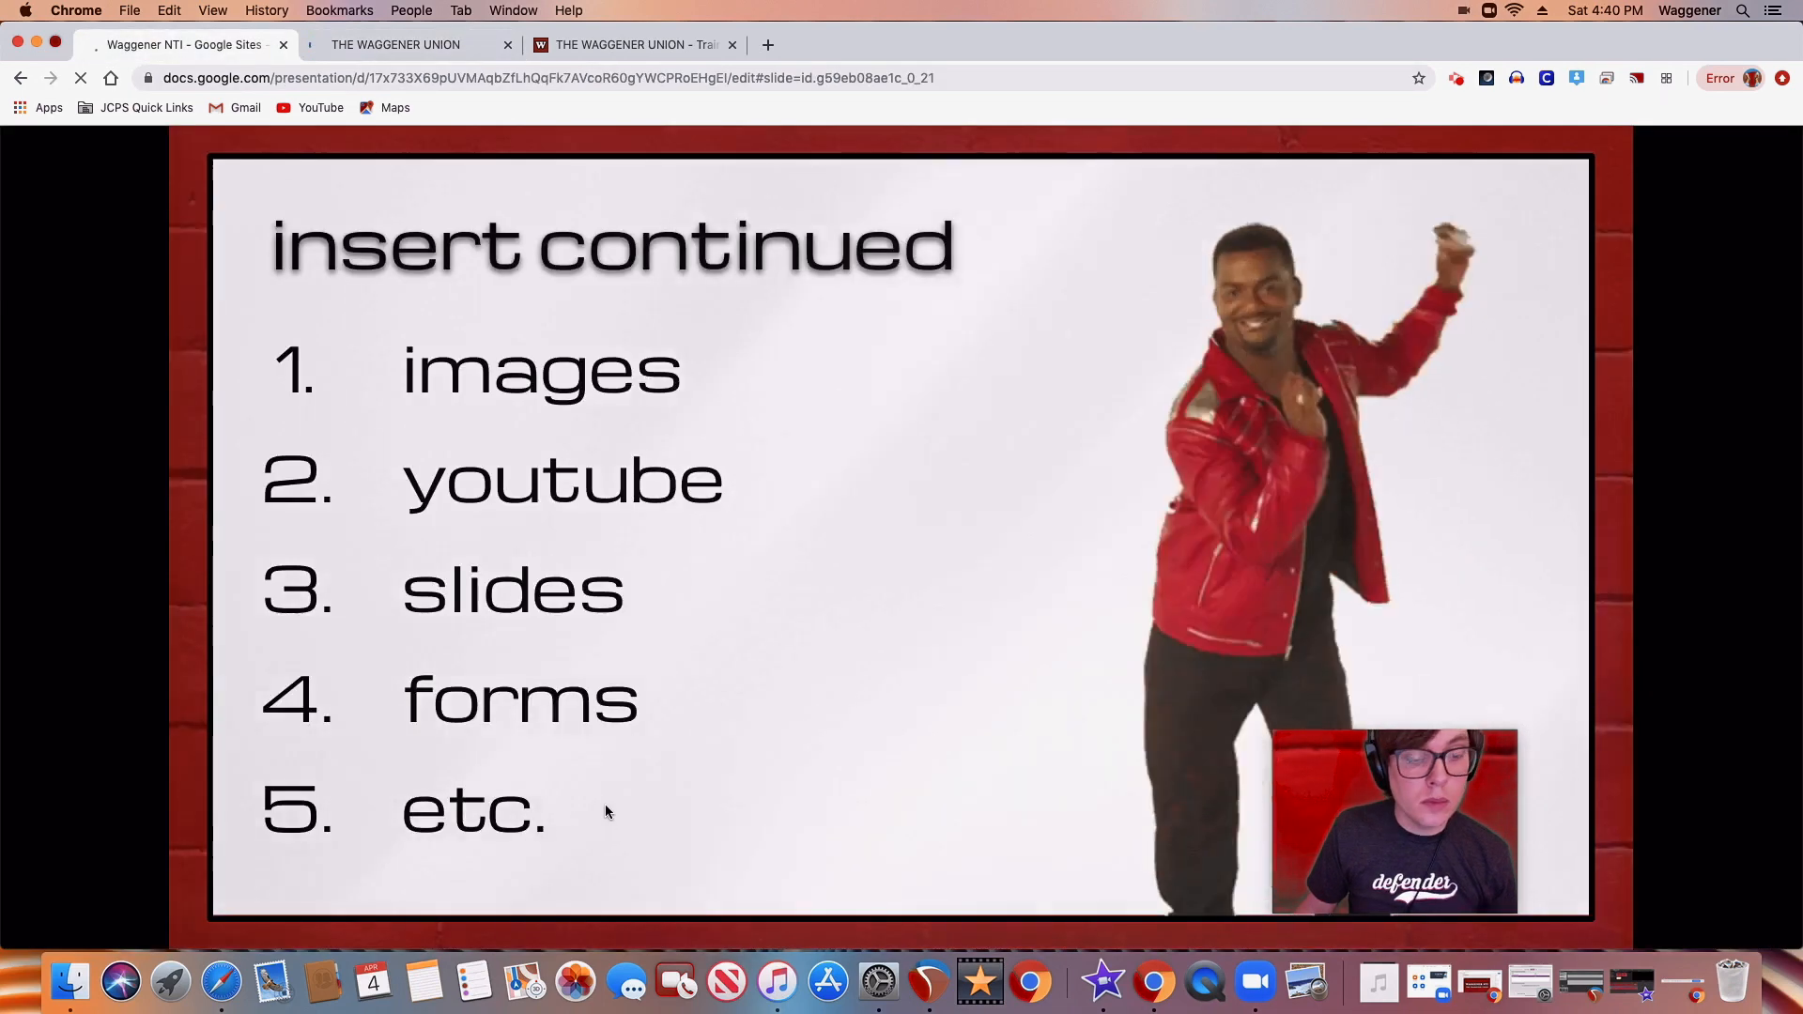
pyautogui.click(605, 810)
pyautogui.click(606, 812)
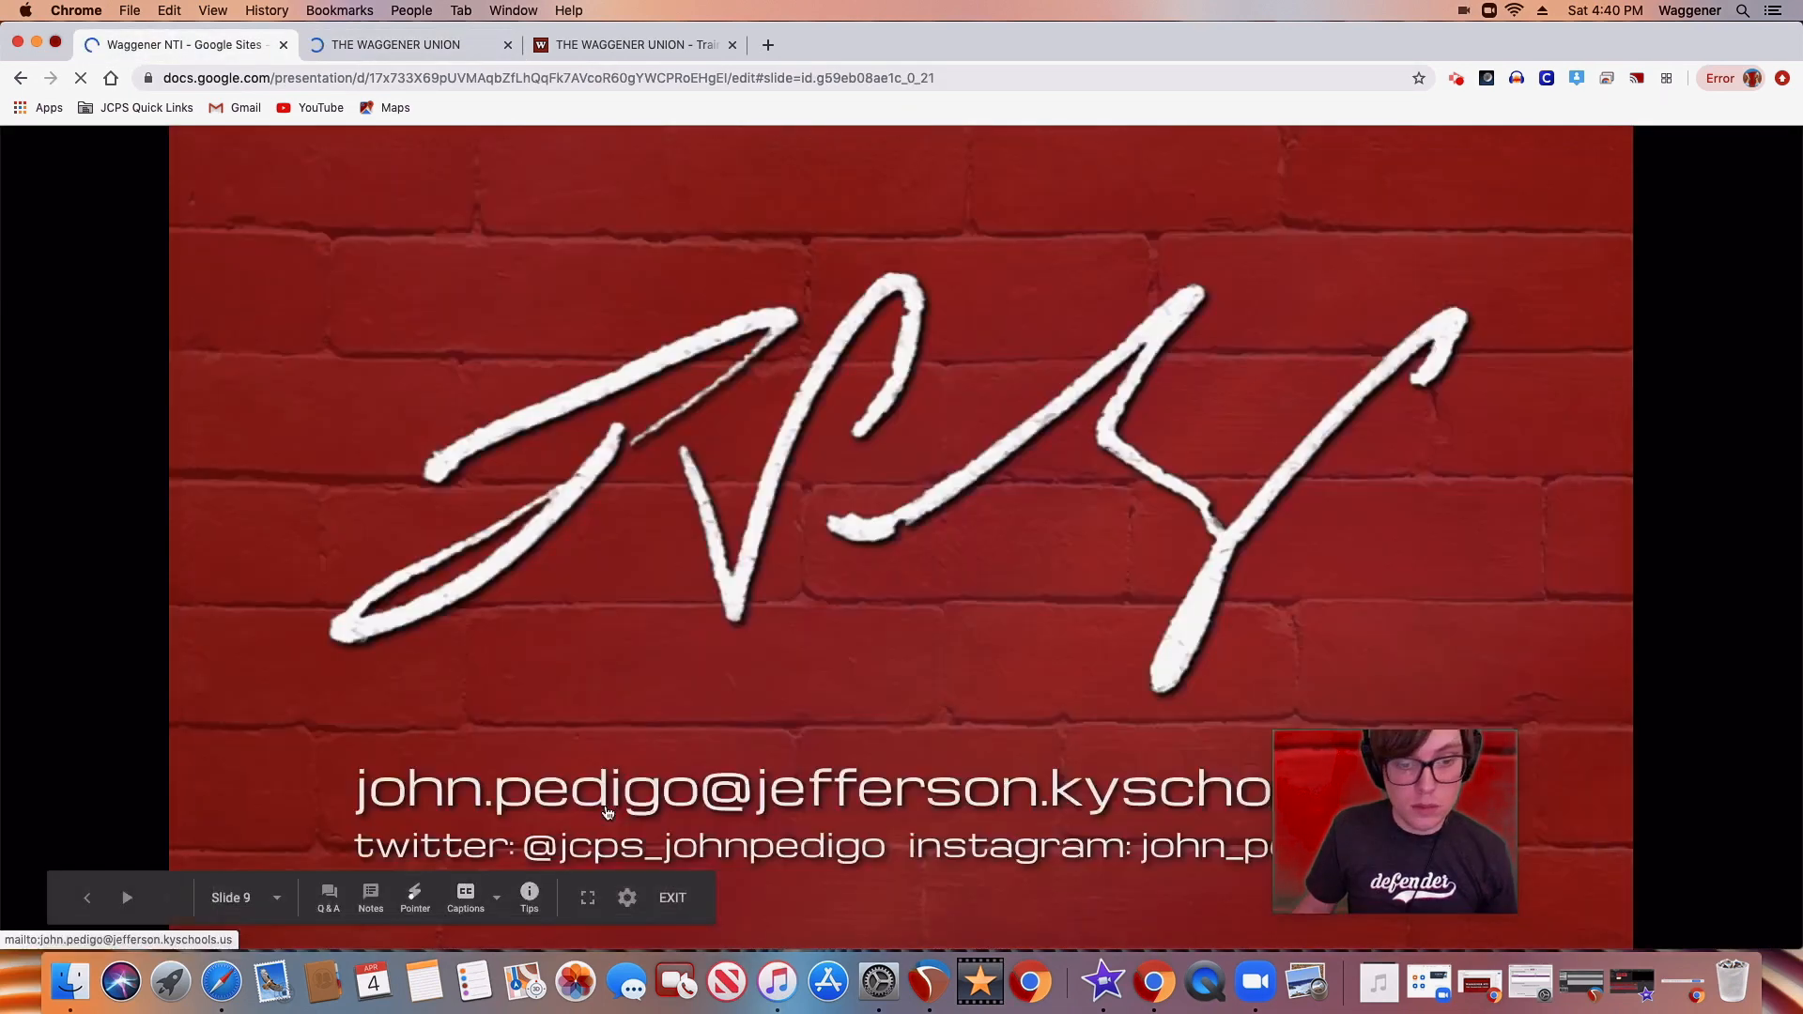
pyautogui.press('Left')
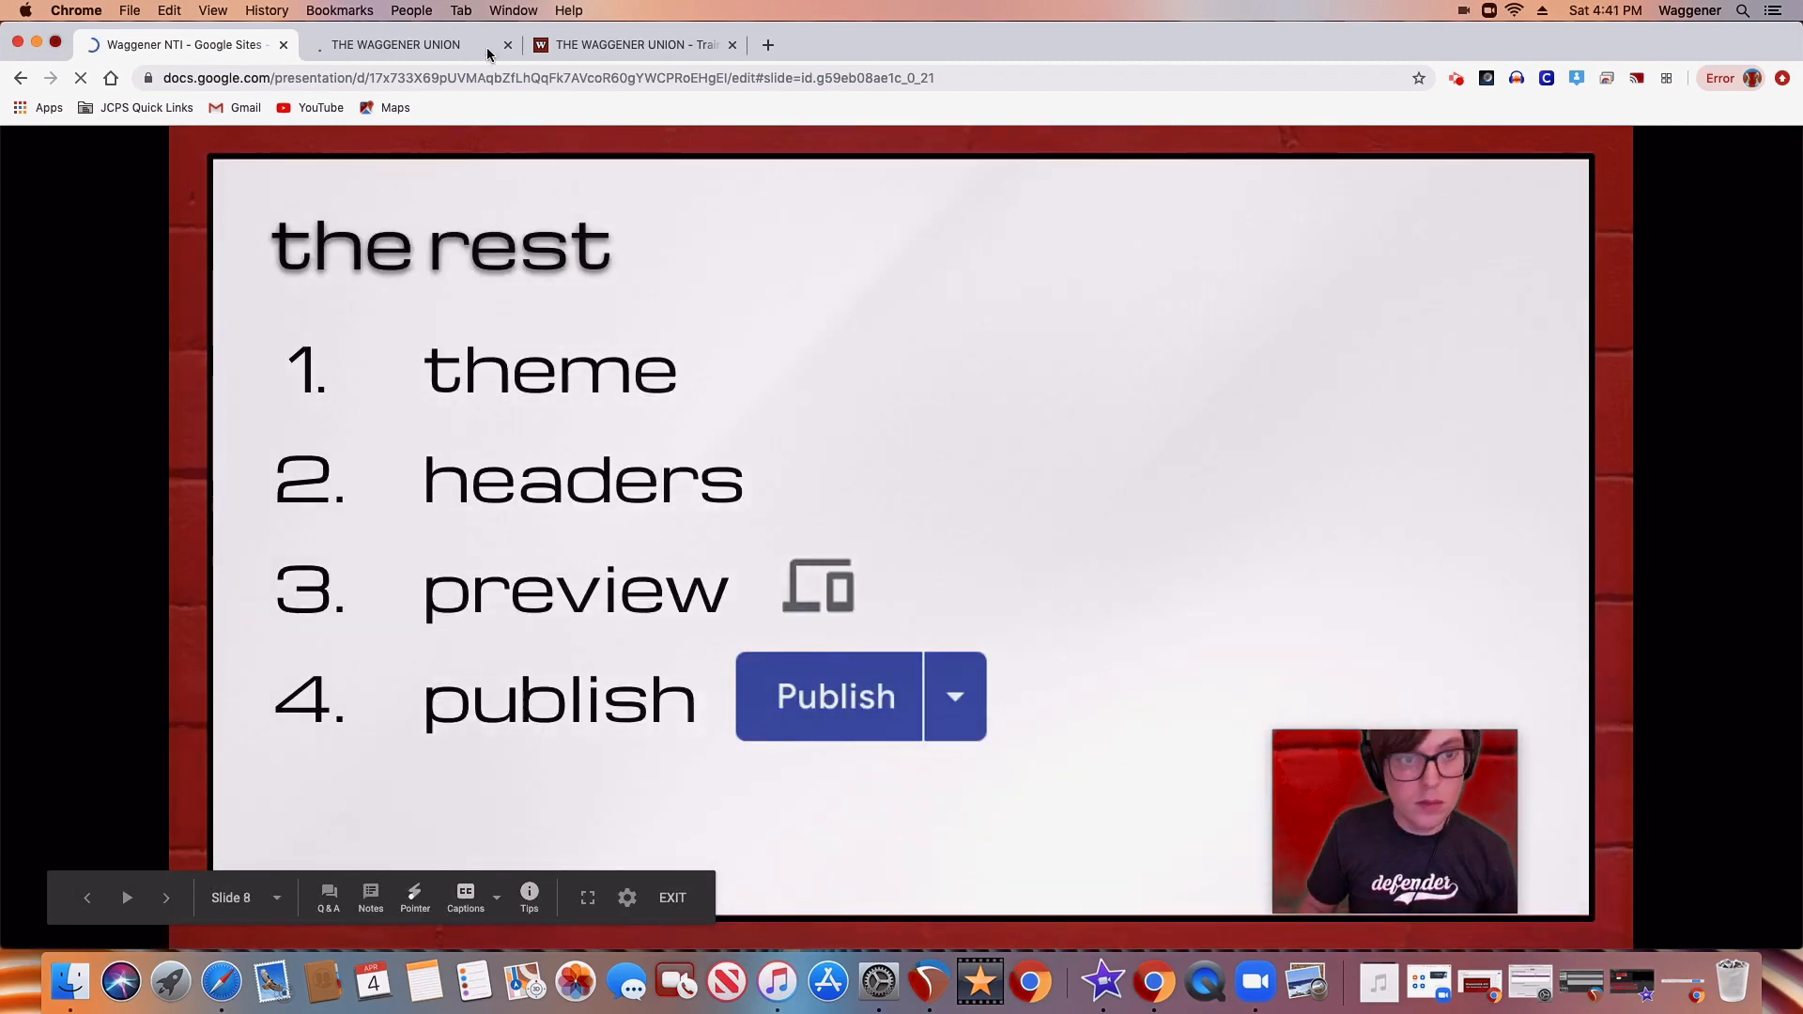
# Try the Simple theme on the site in the editor and switch back to the Aristotle theme
pyautogui.click(441, 48)
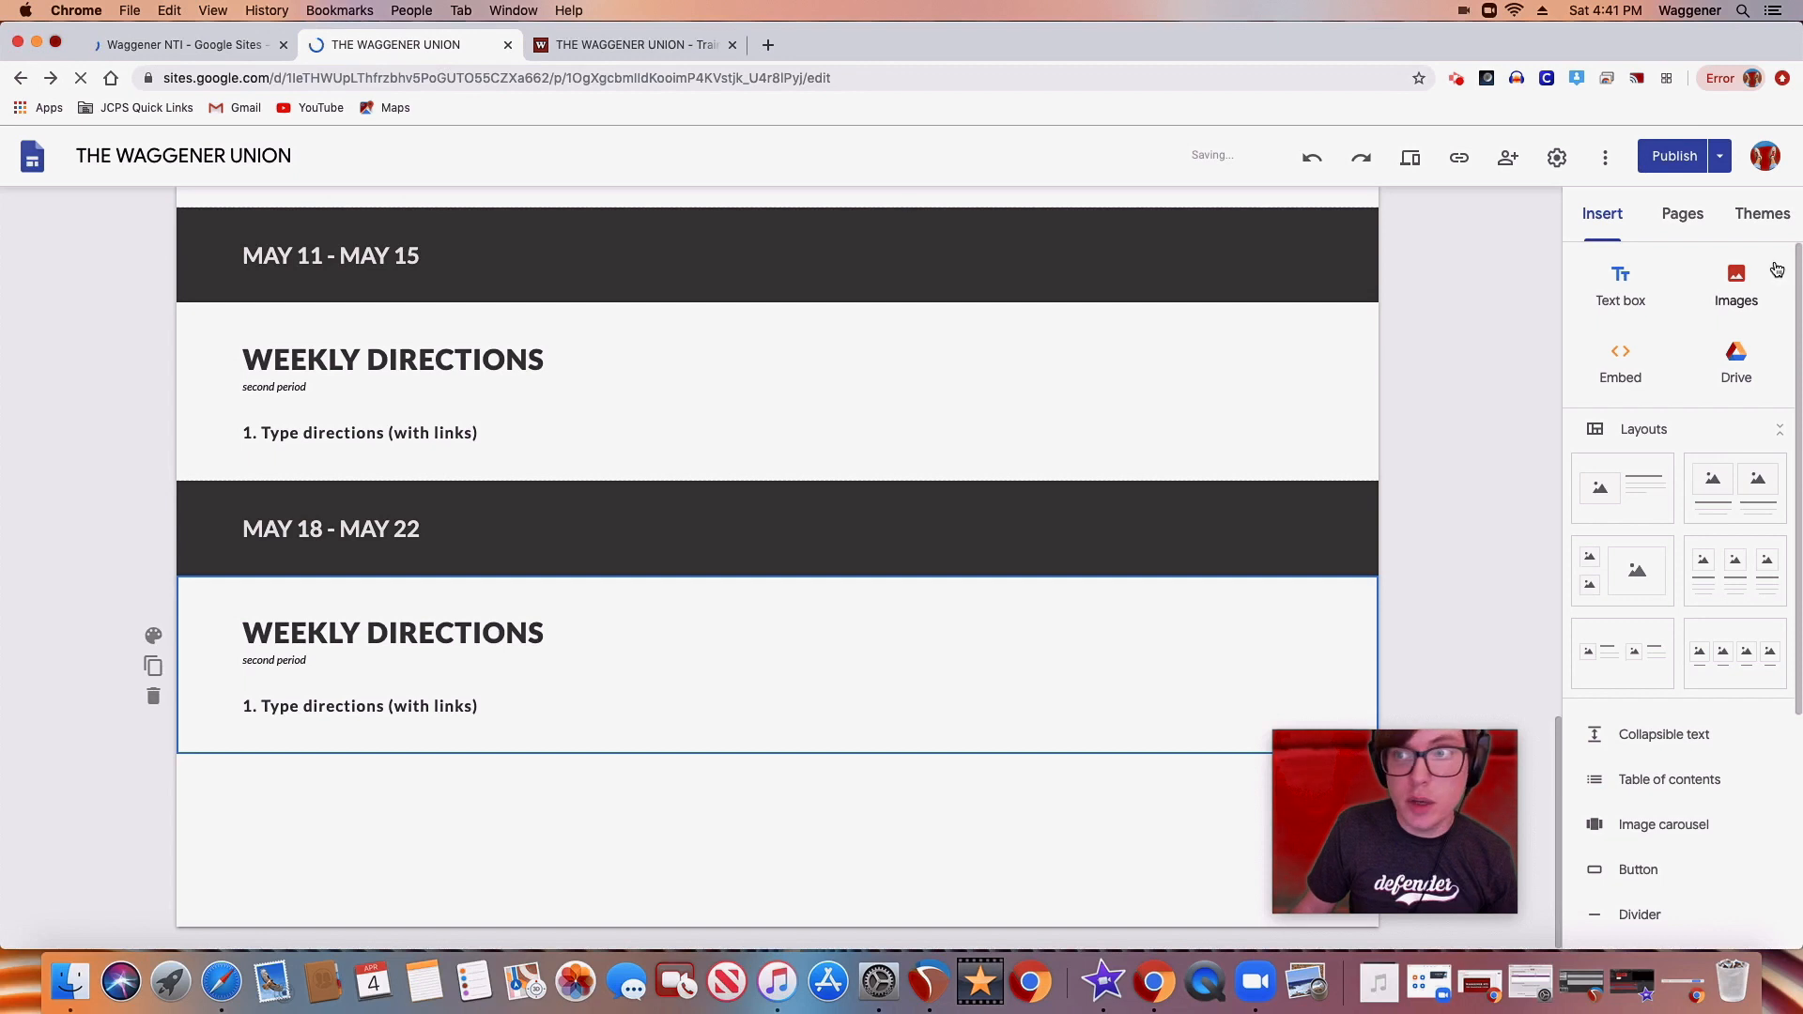
pyautogui.click(1758, 218)
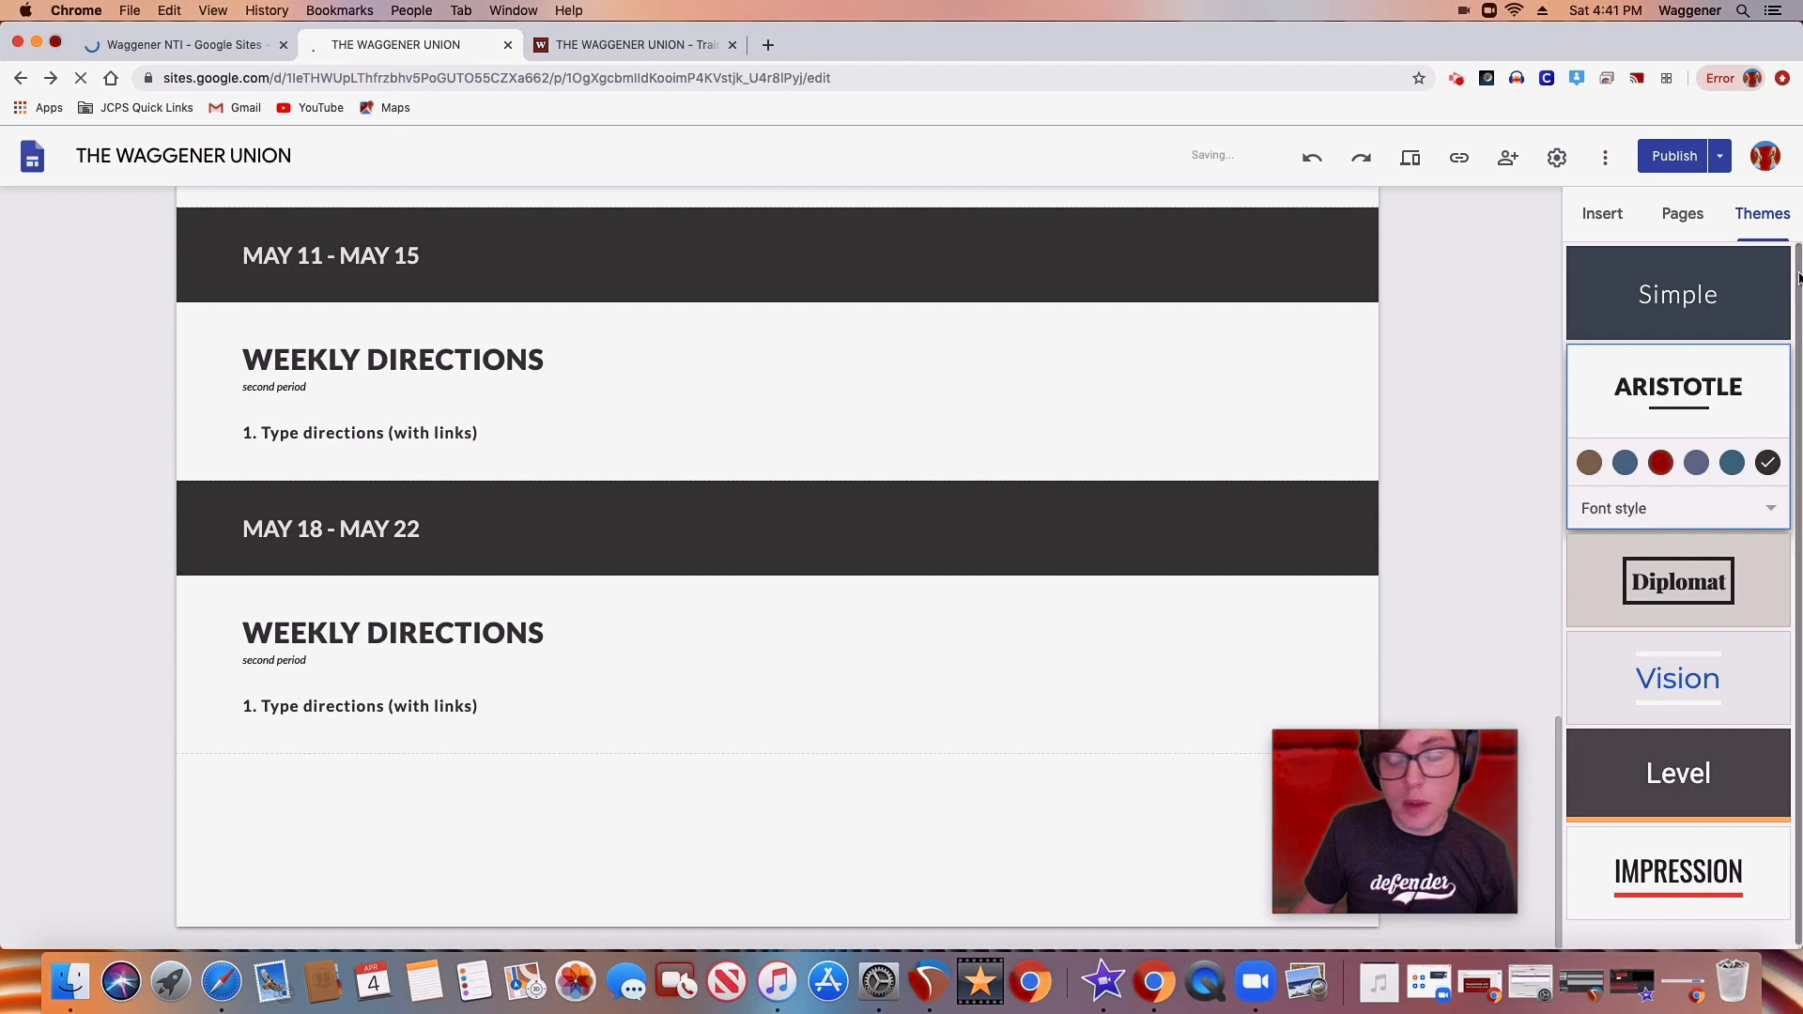
pyautogui.moveTo(1798, 278); pyautogui.dragTo(1798, 285)
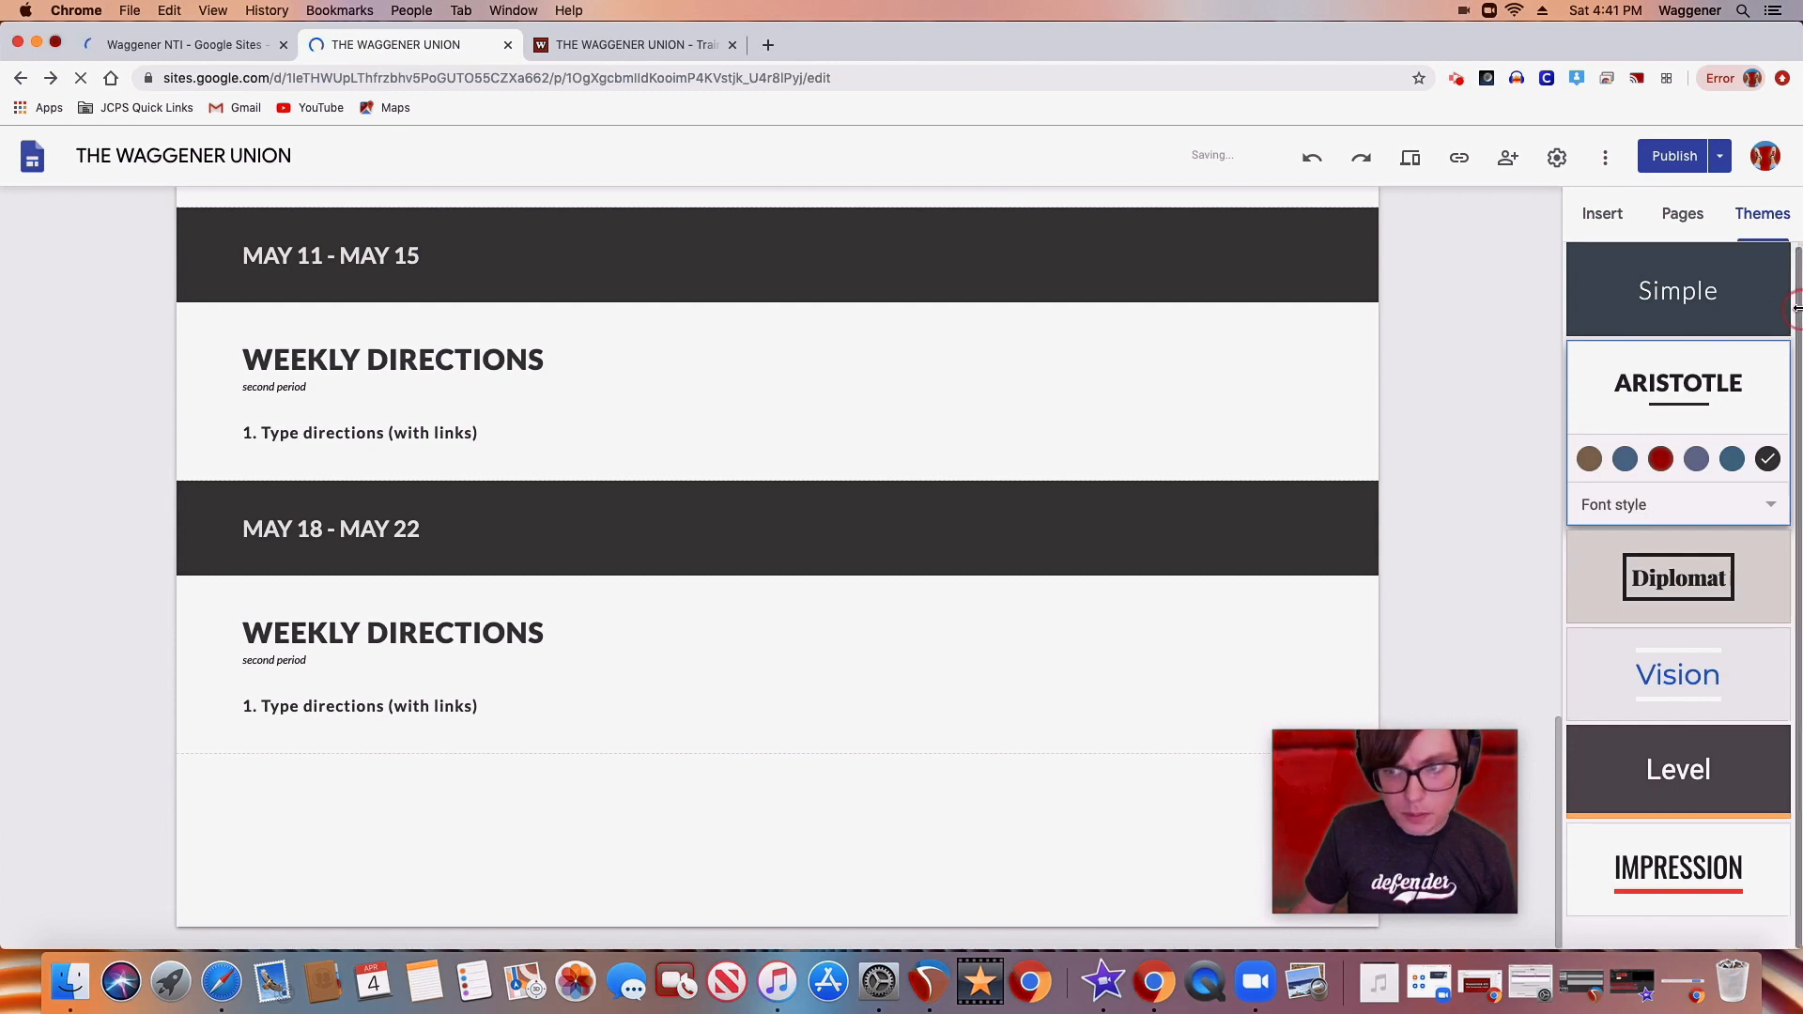
pyautogui.click(1609, 310)
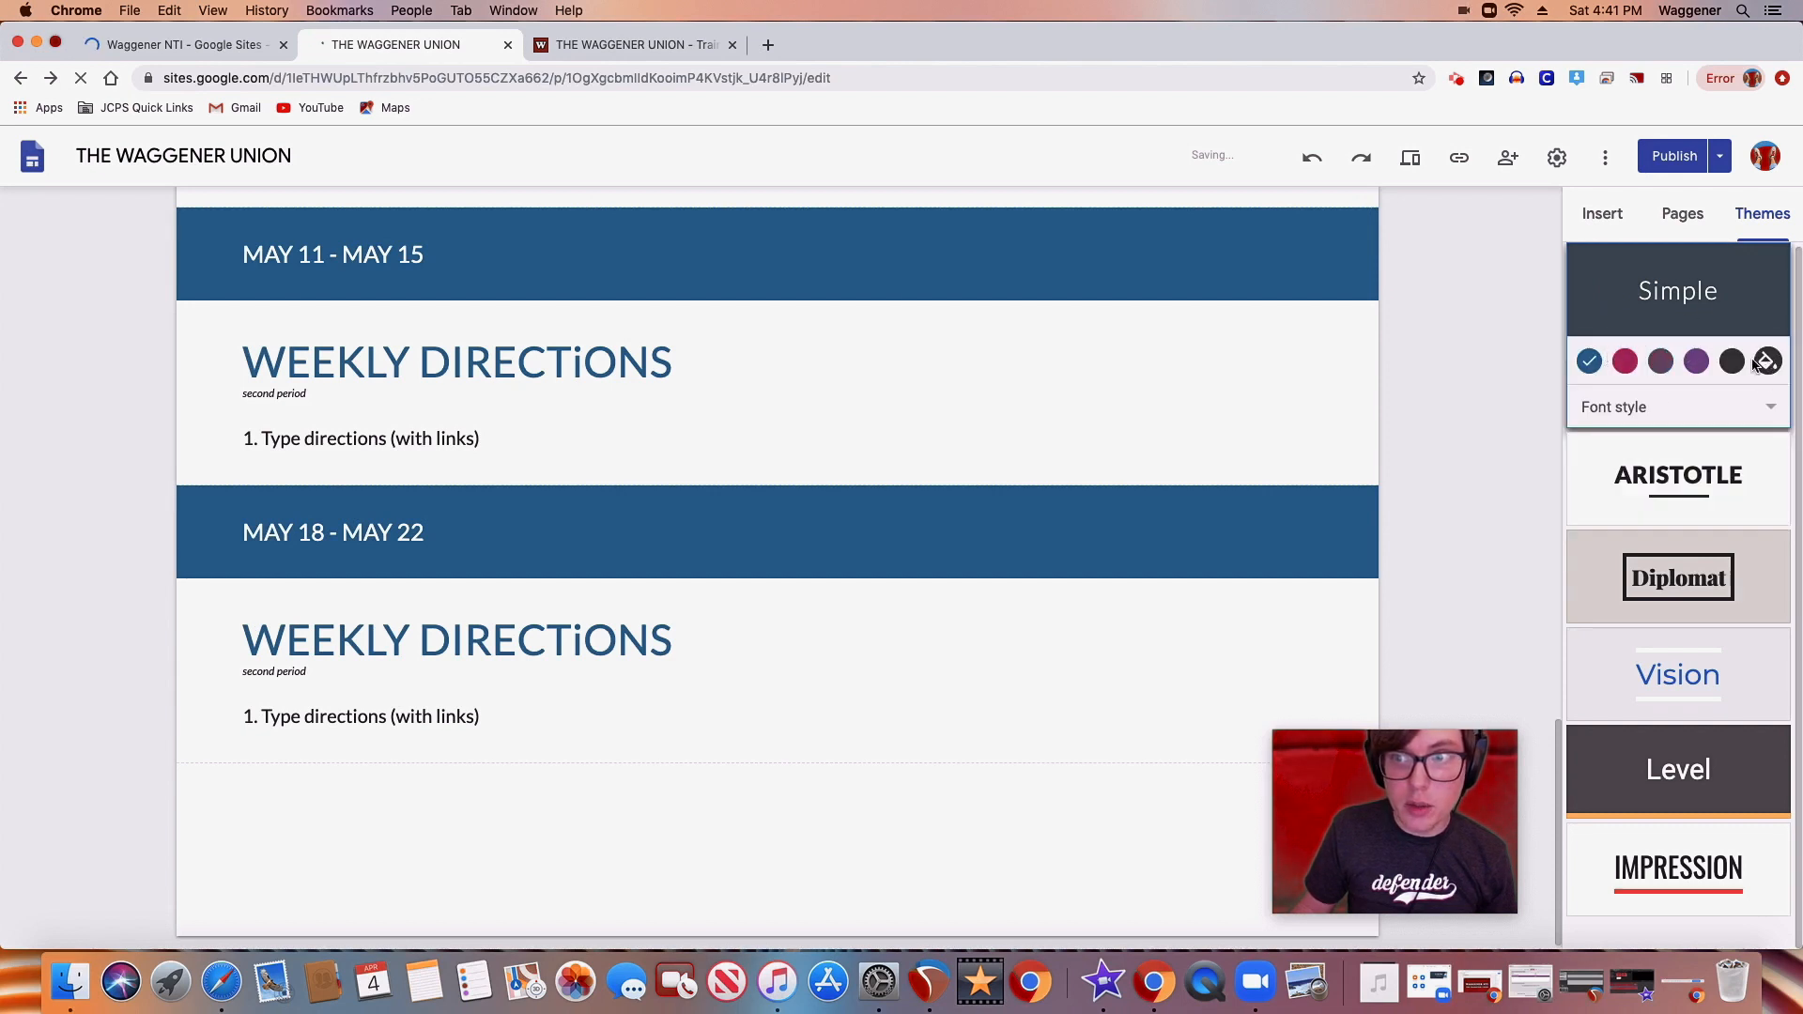
pyautogui.click(1721, 447)
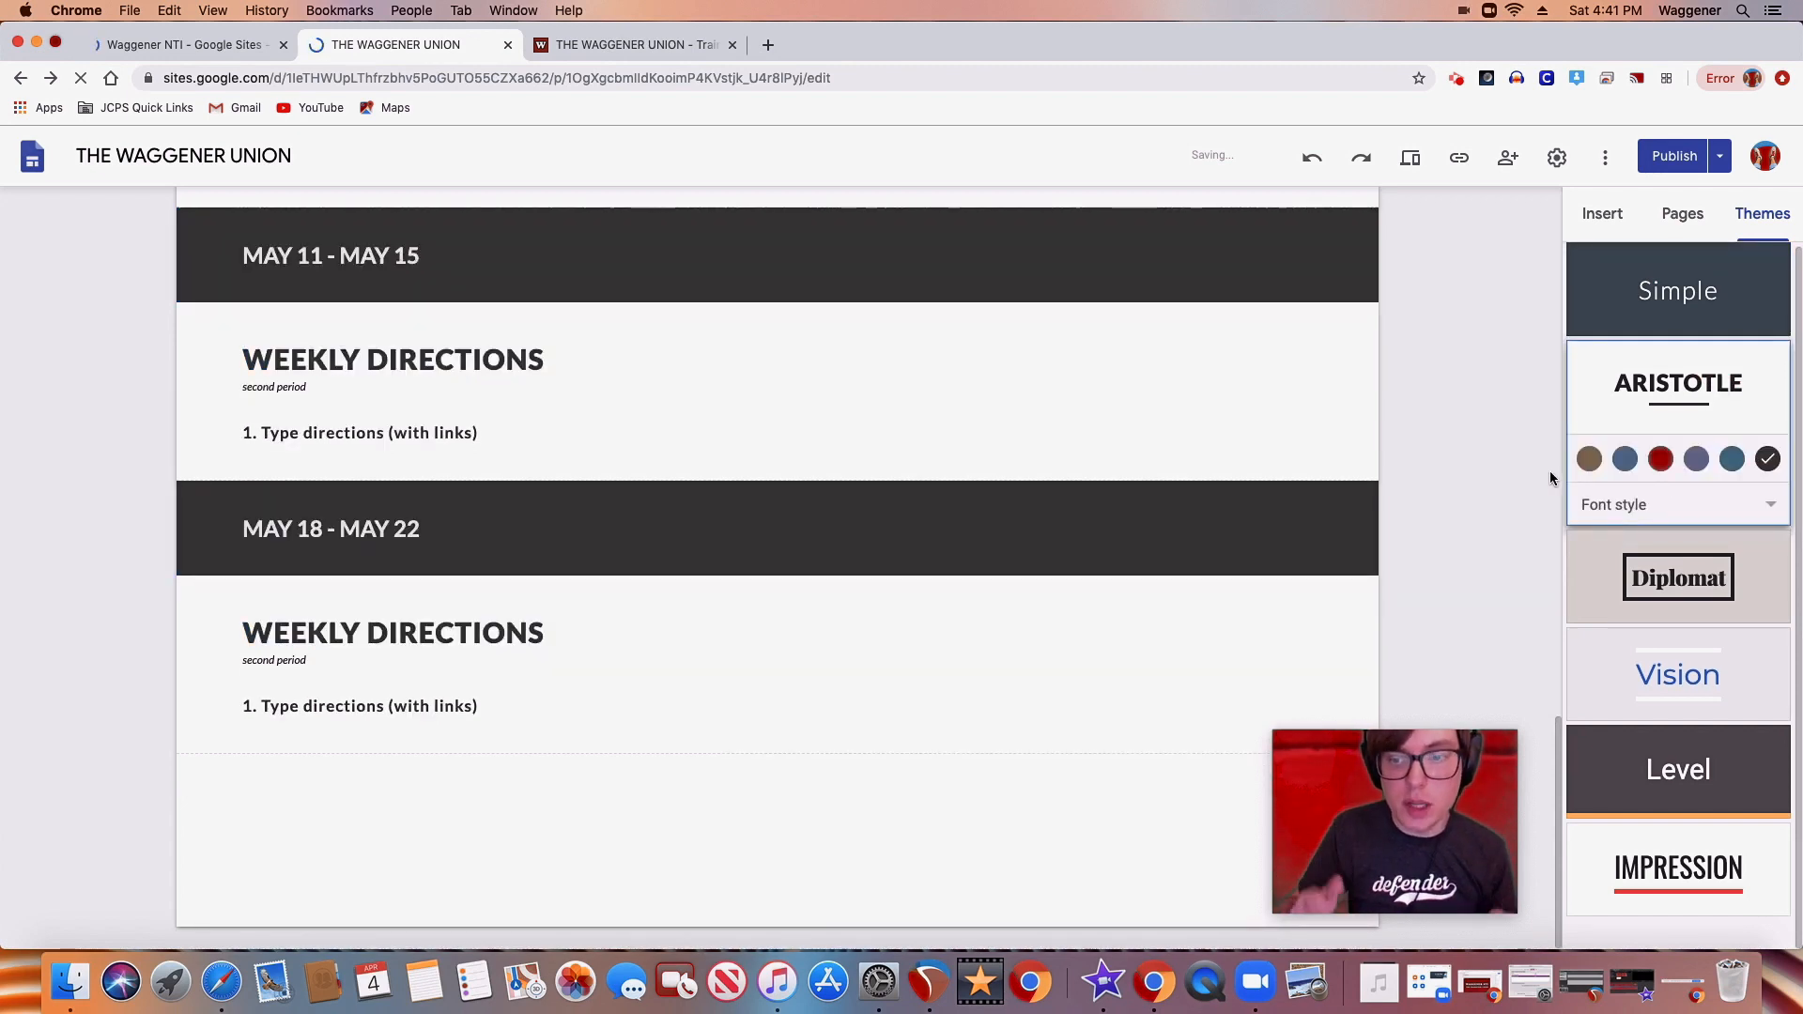
pyautogui.click(1799, 577)
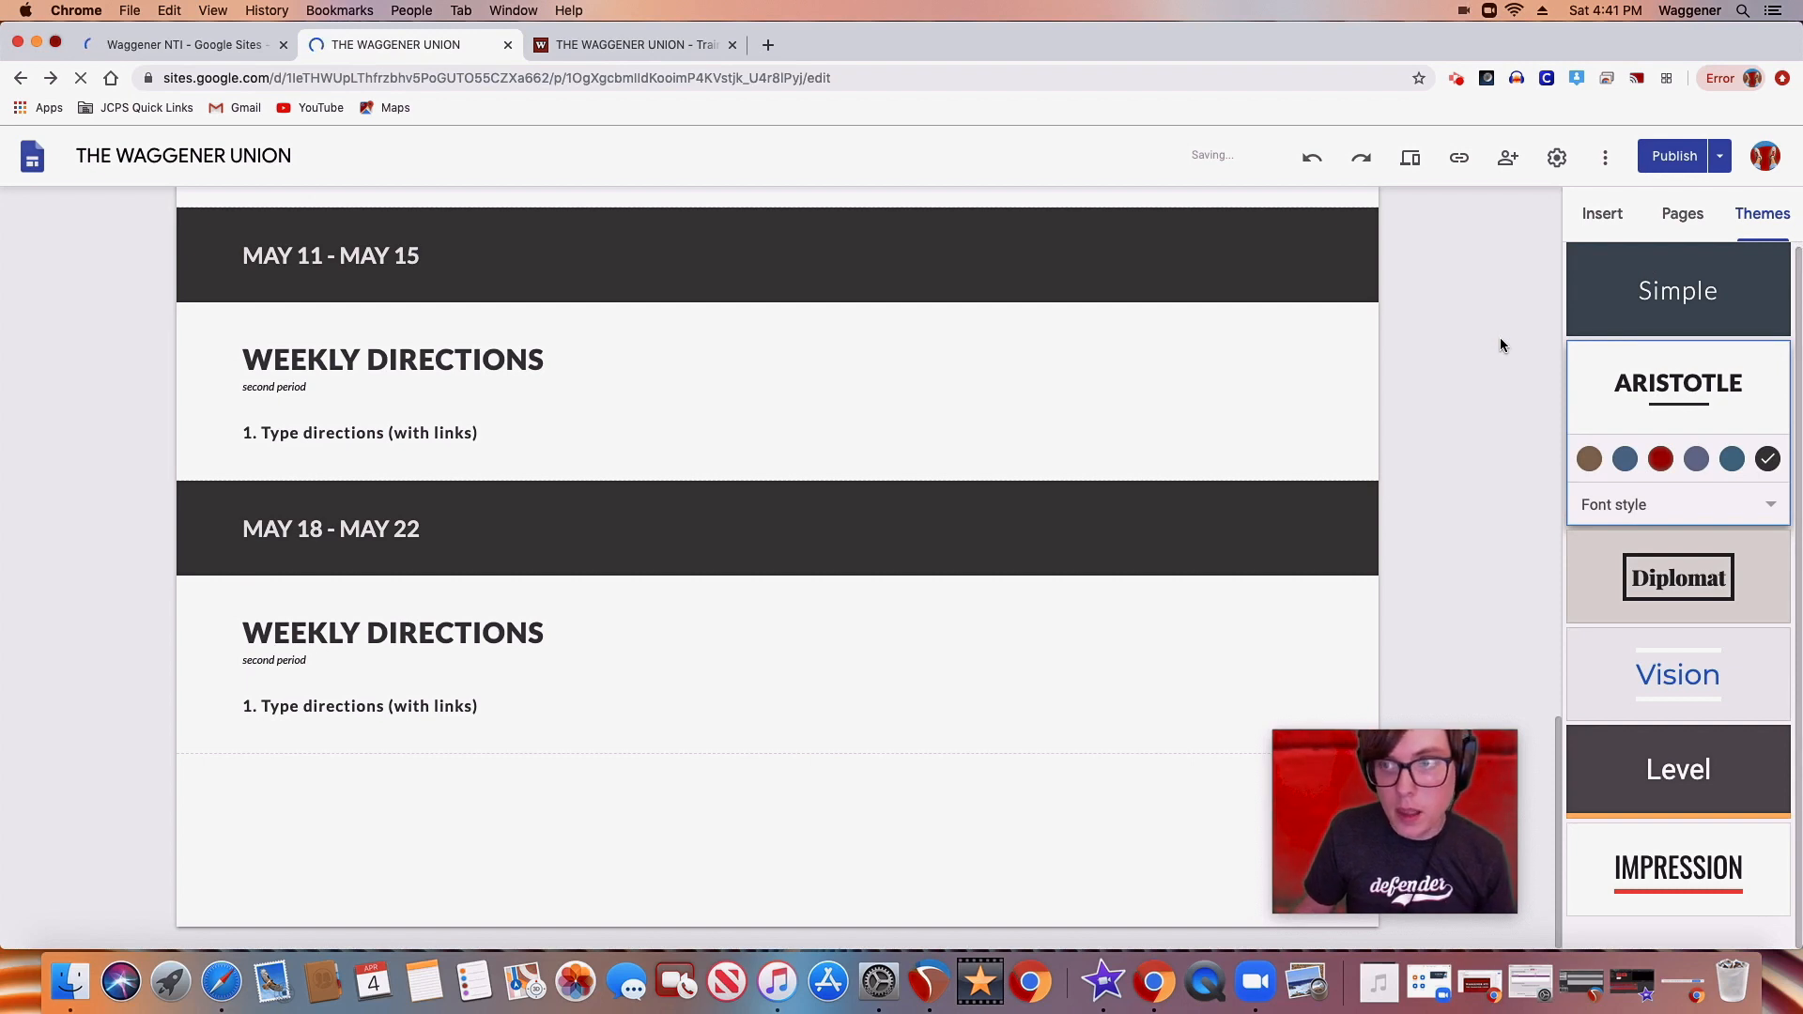
# Check the slideshow outline, open the preview of the teacher's page, and choose to stay when asked to leave the site
pyautogui.click(229, 42)
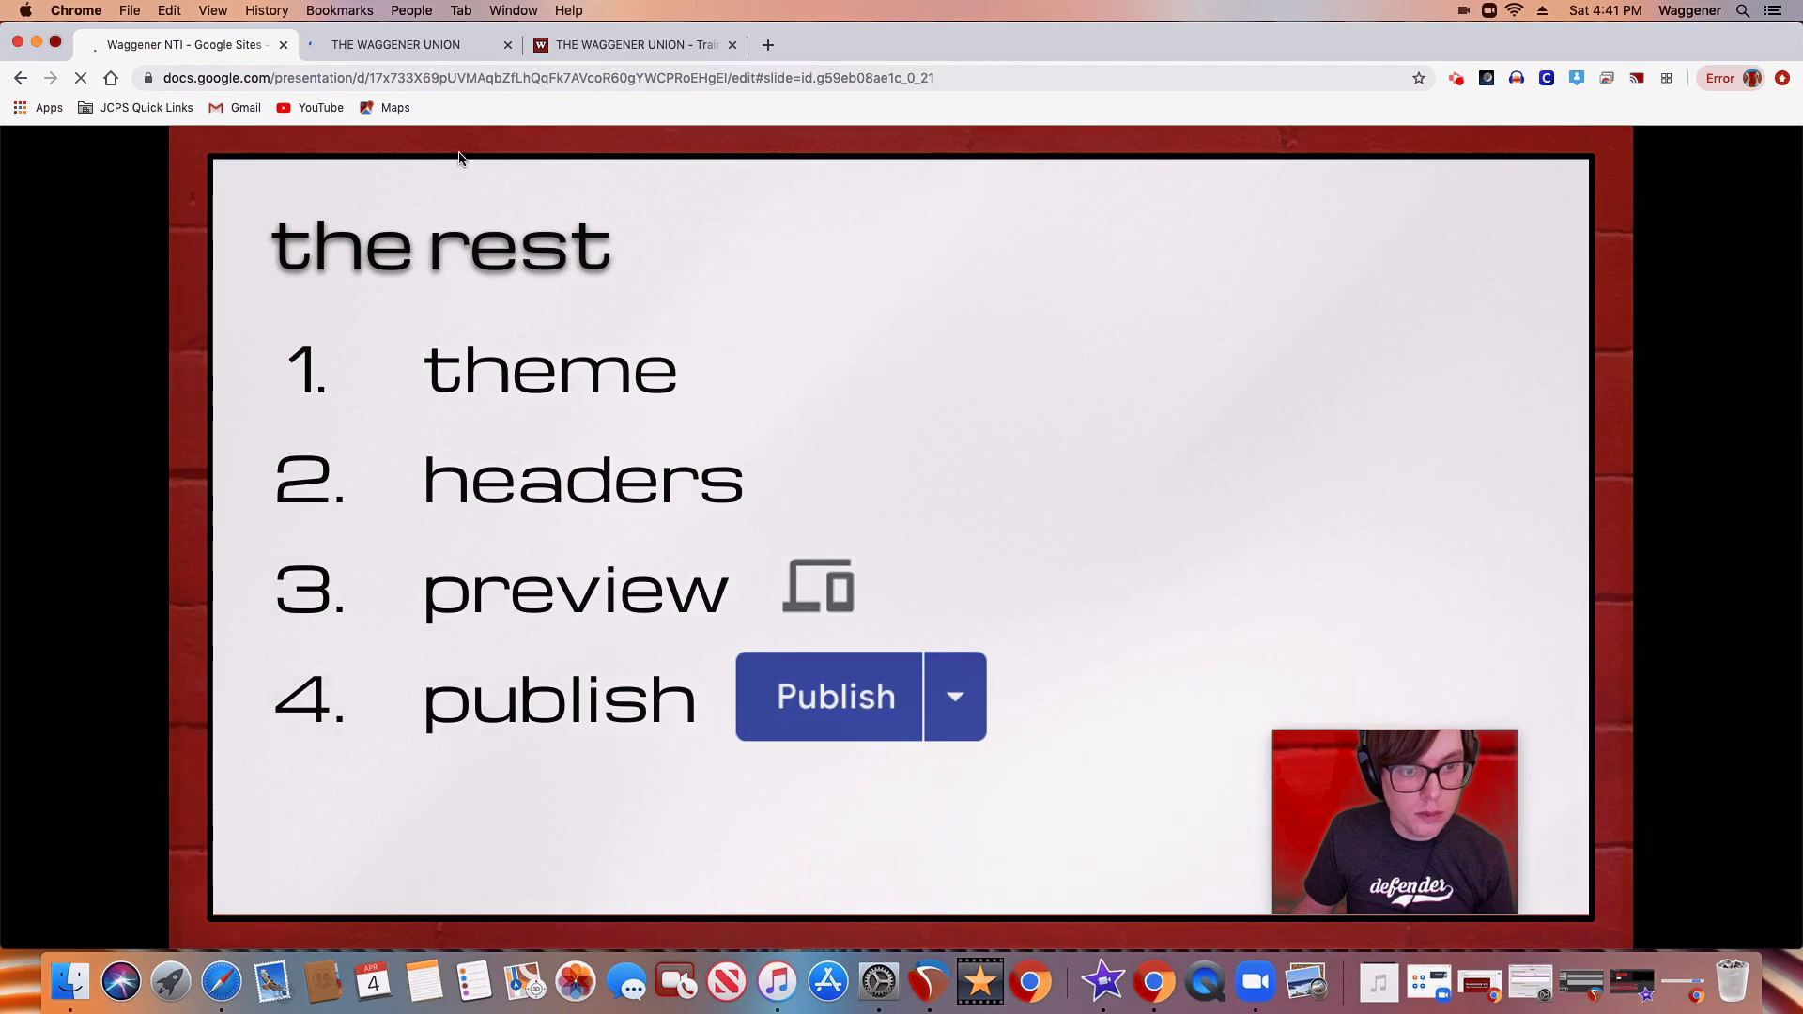
pyautogui.click(442, 53)
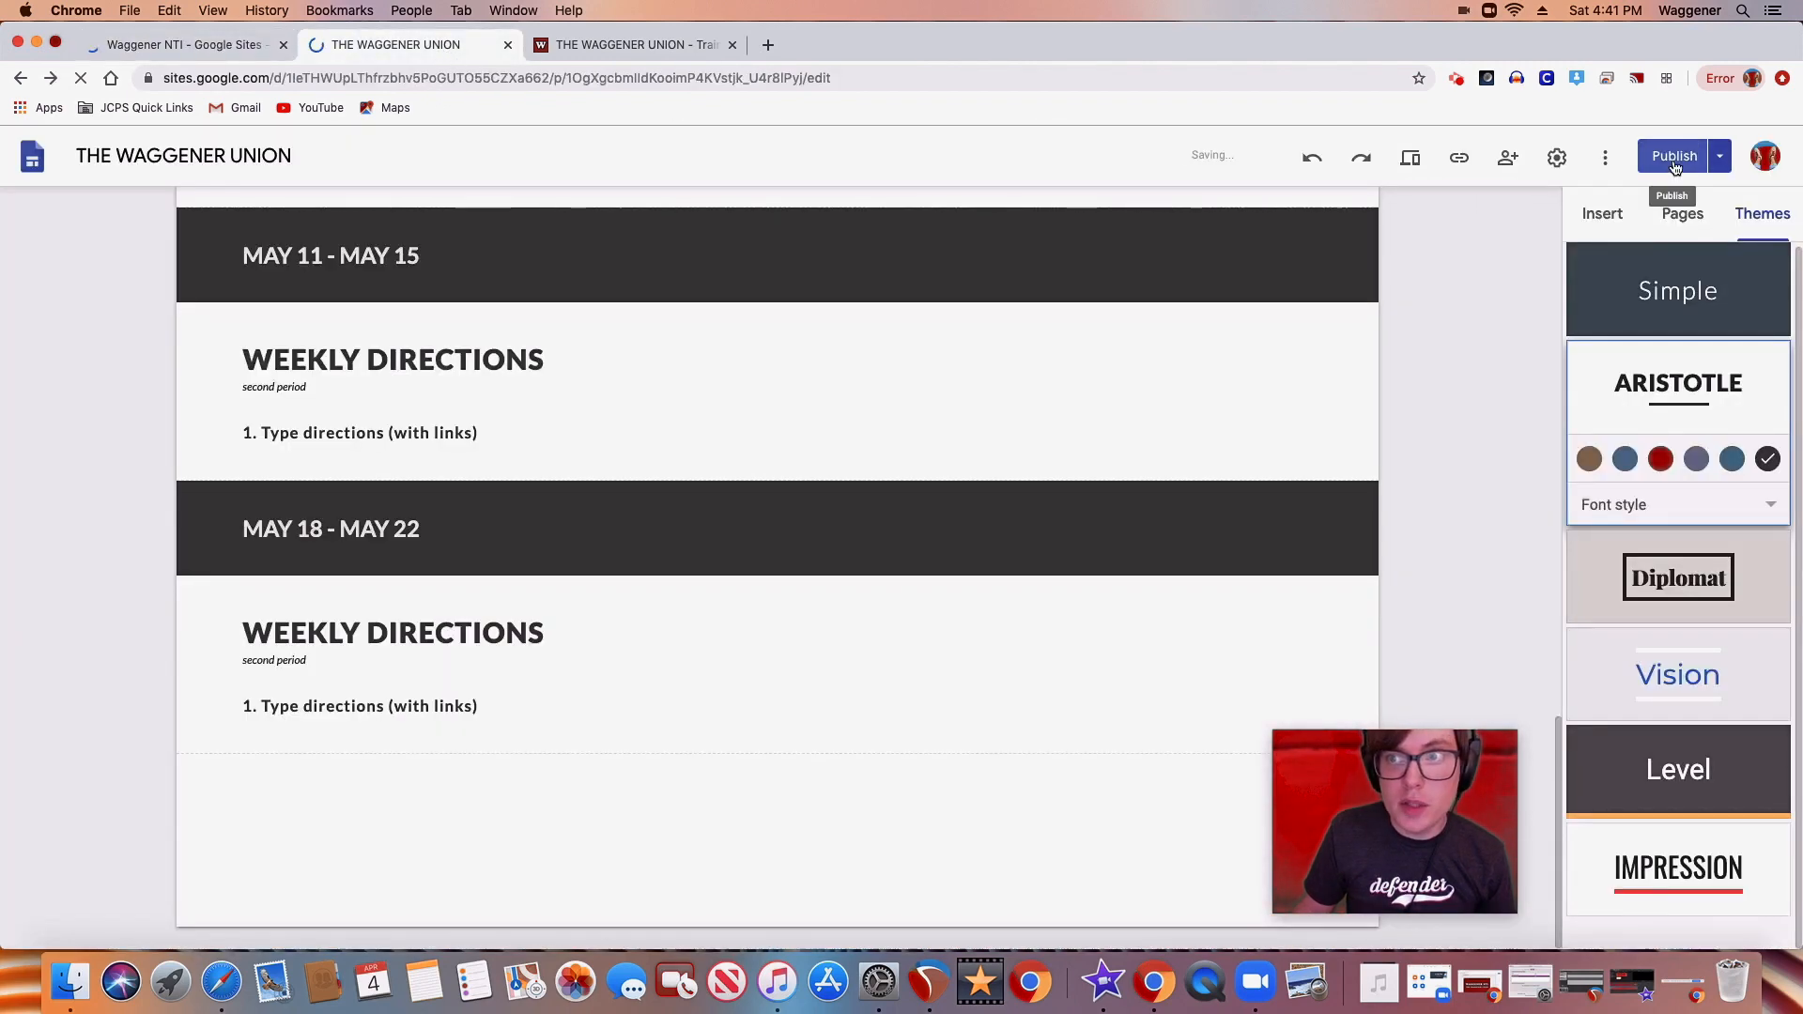
pyautogui.click(1411, 162)
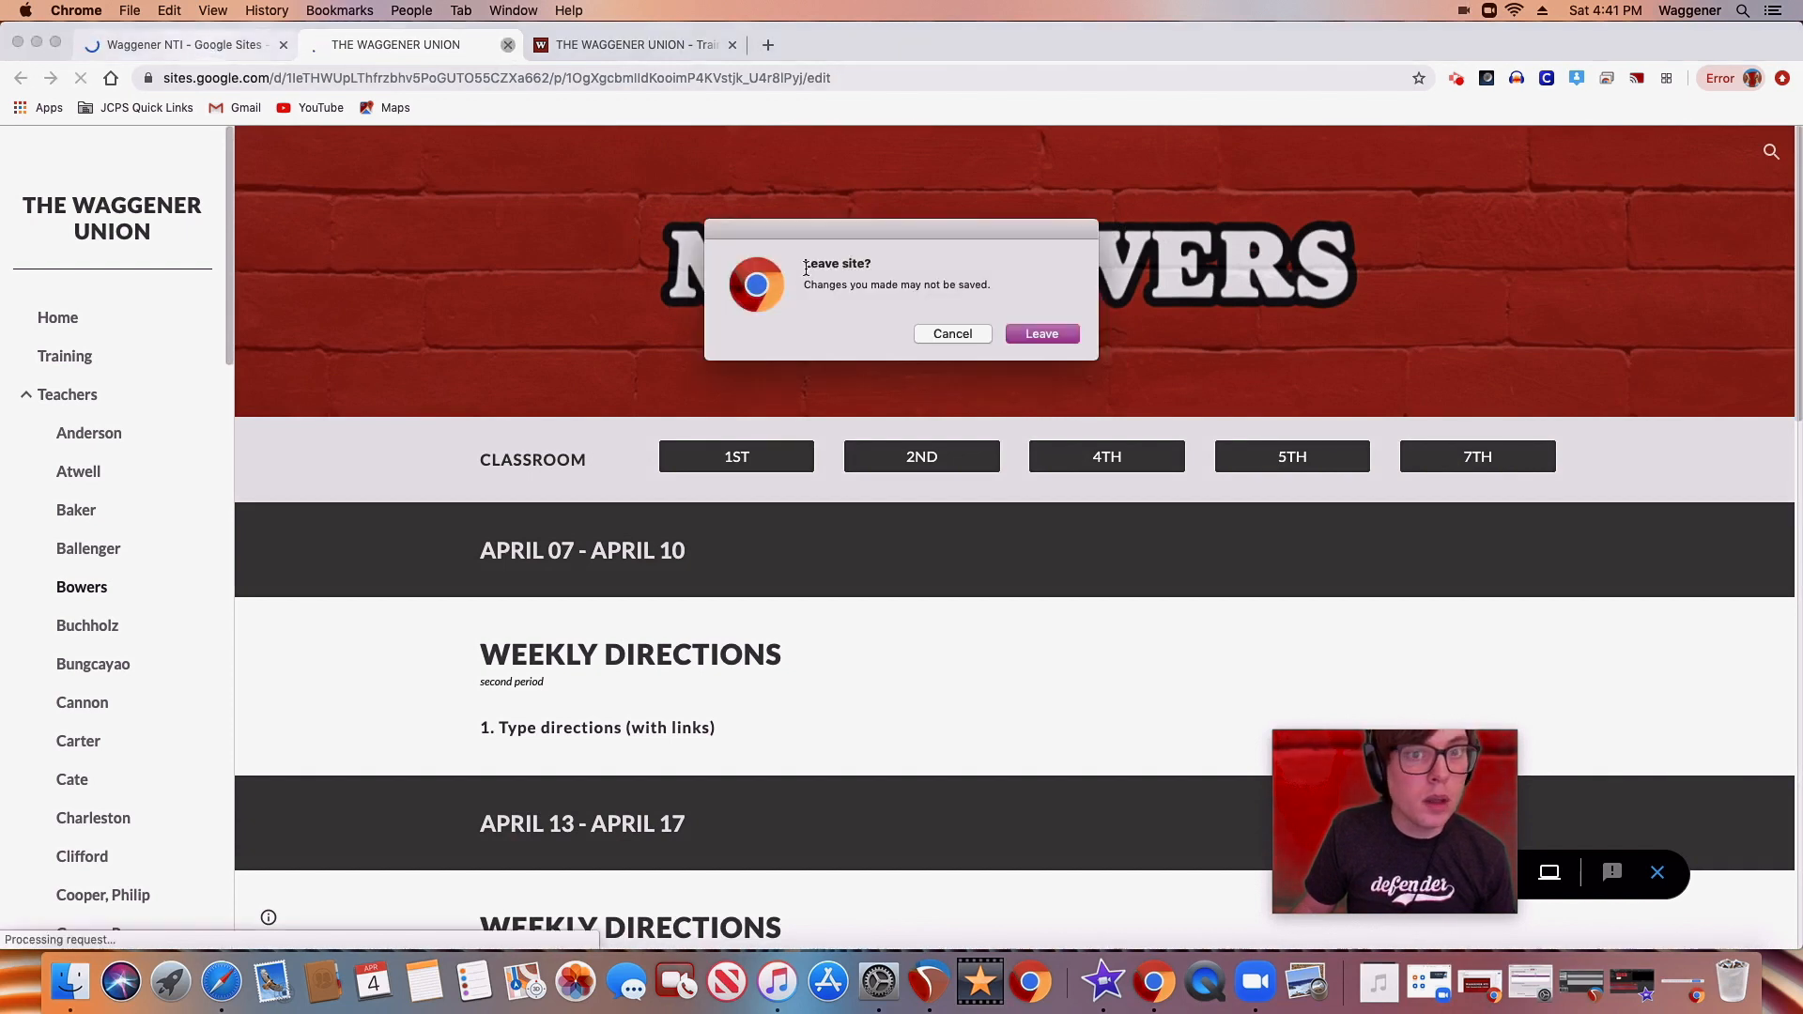
pyautogui.click(951, 334)
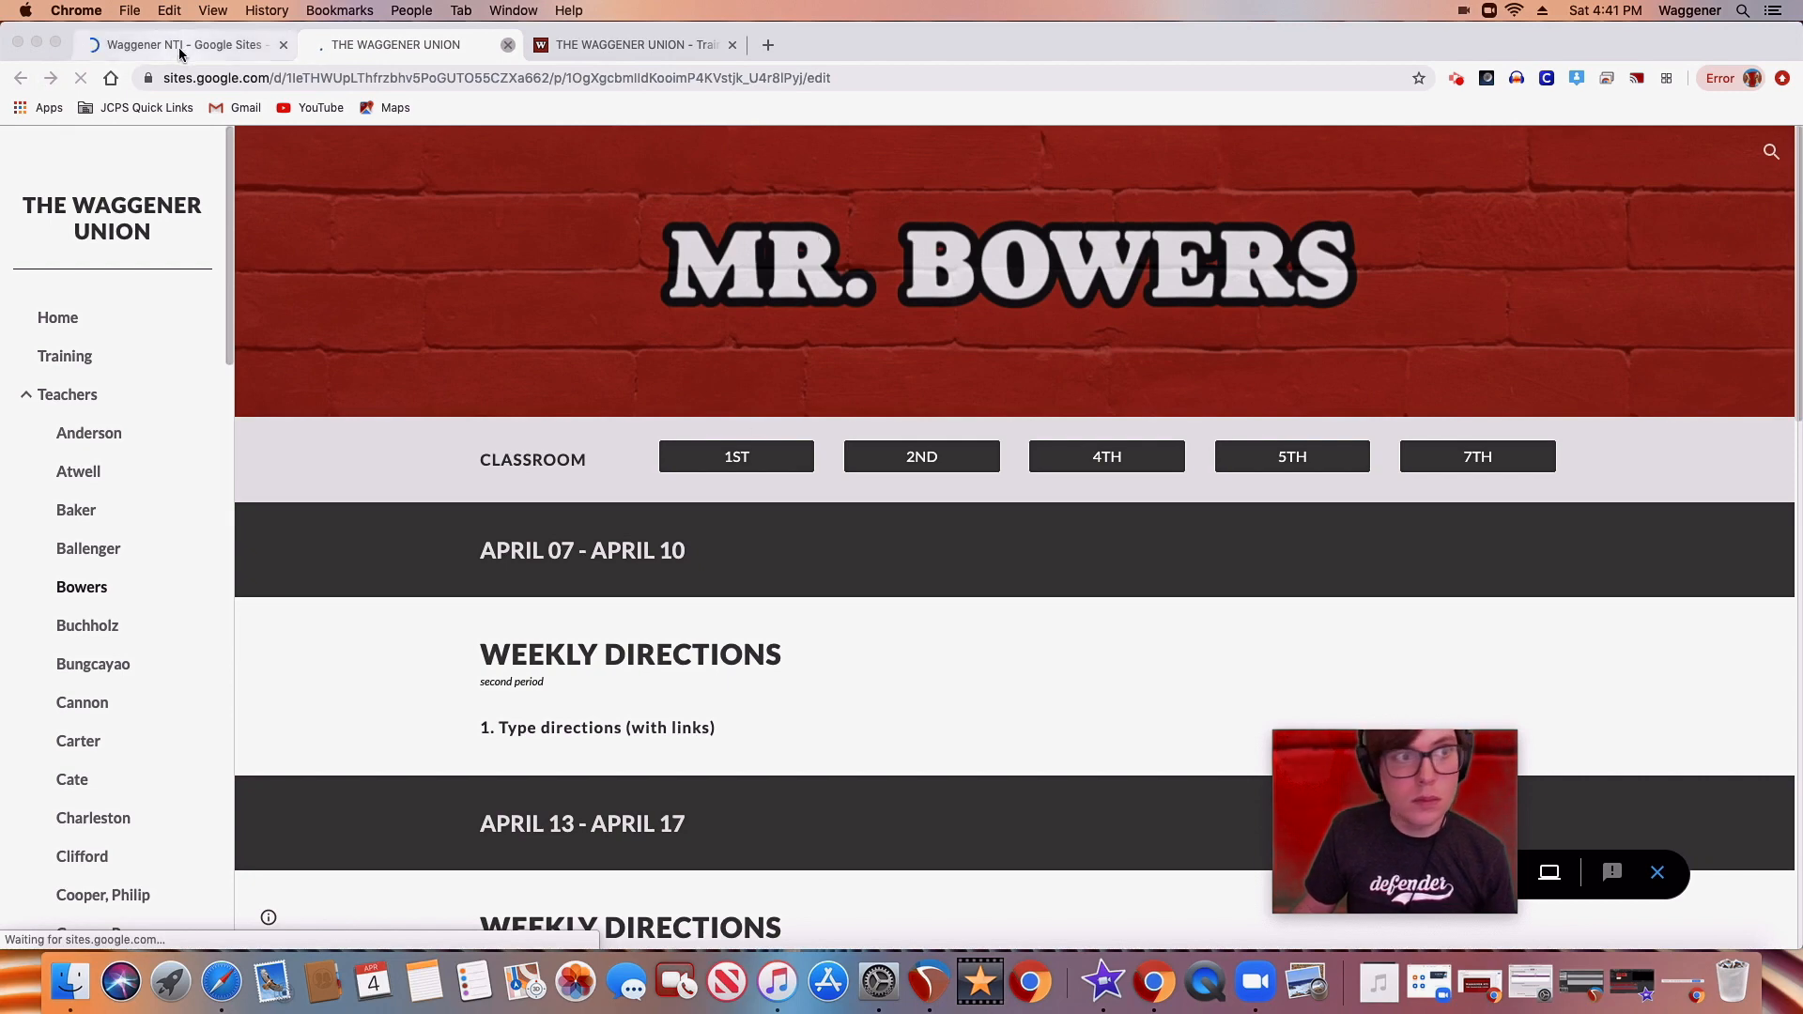
# Preview the teacher's page in the phone layout
pyautogui.click(211, 48)
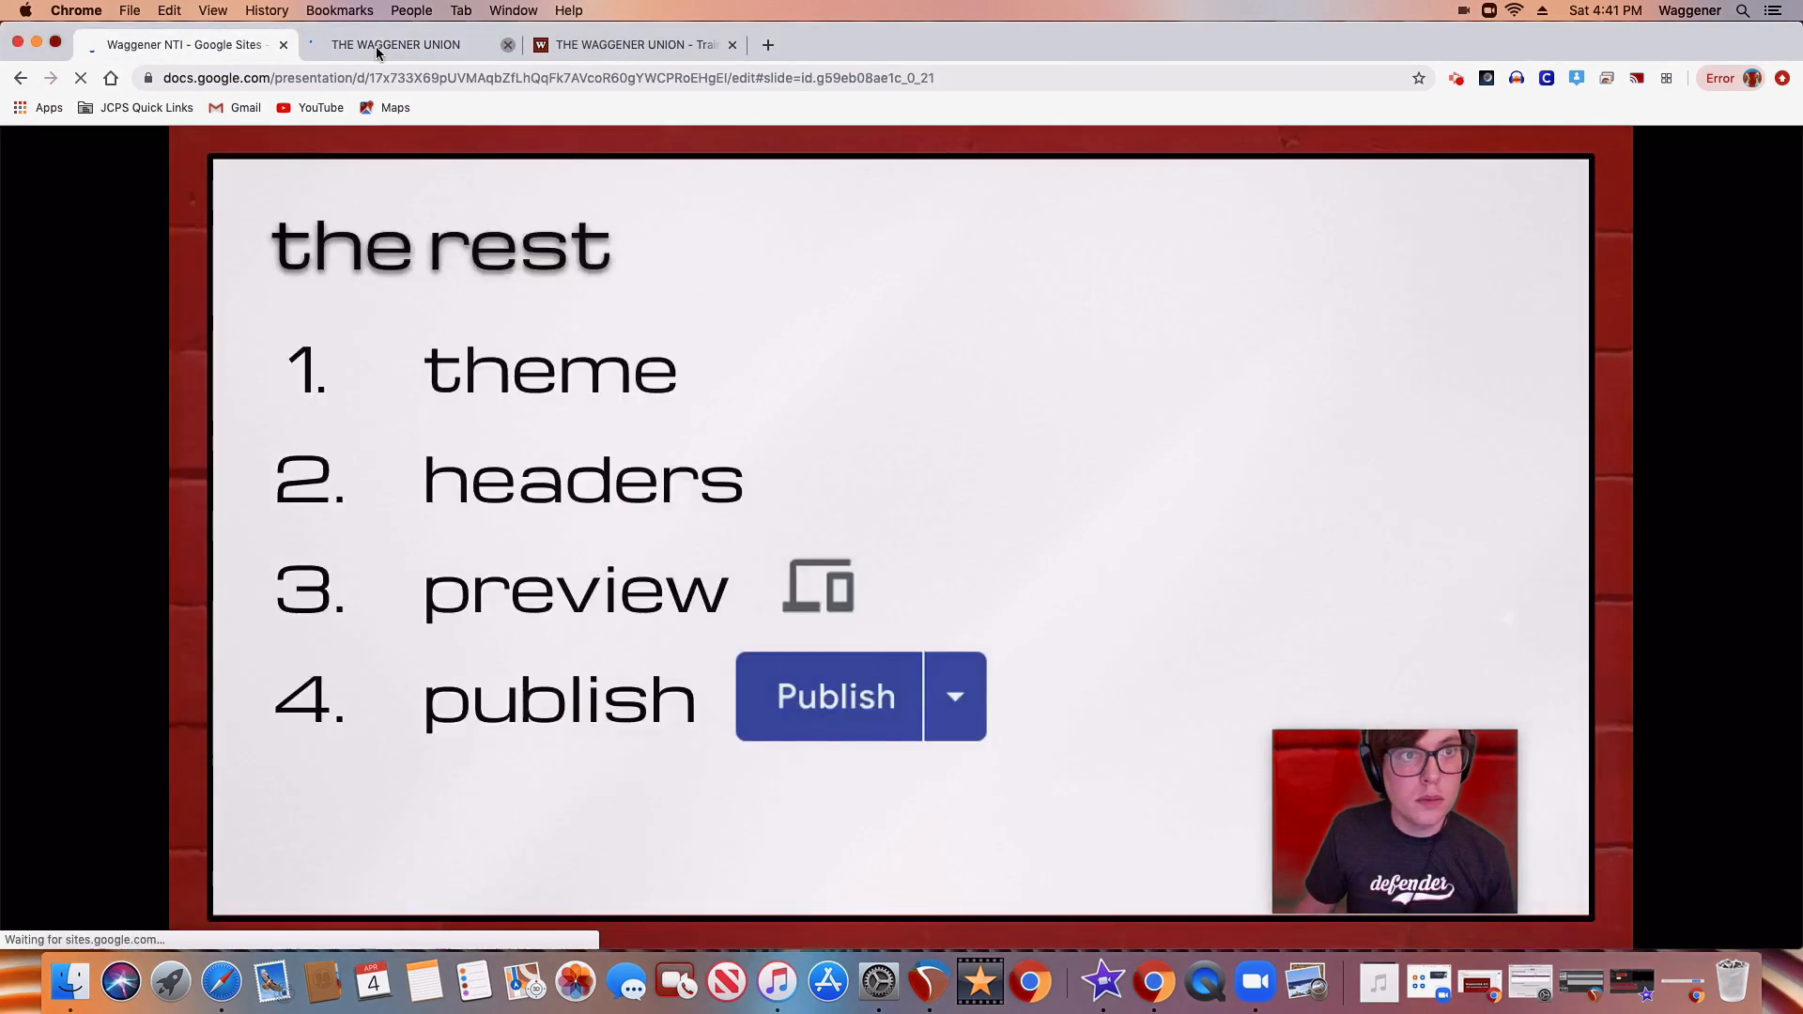
pyautogui.click(376, 47)
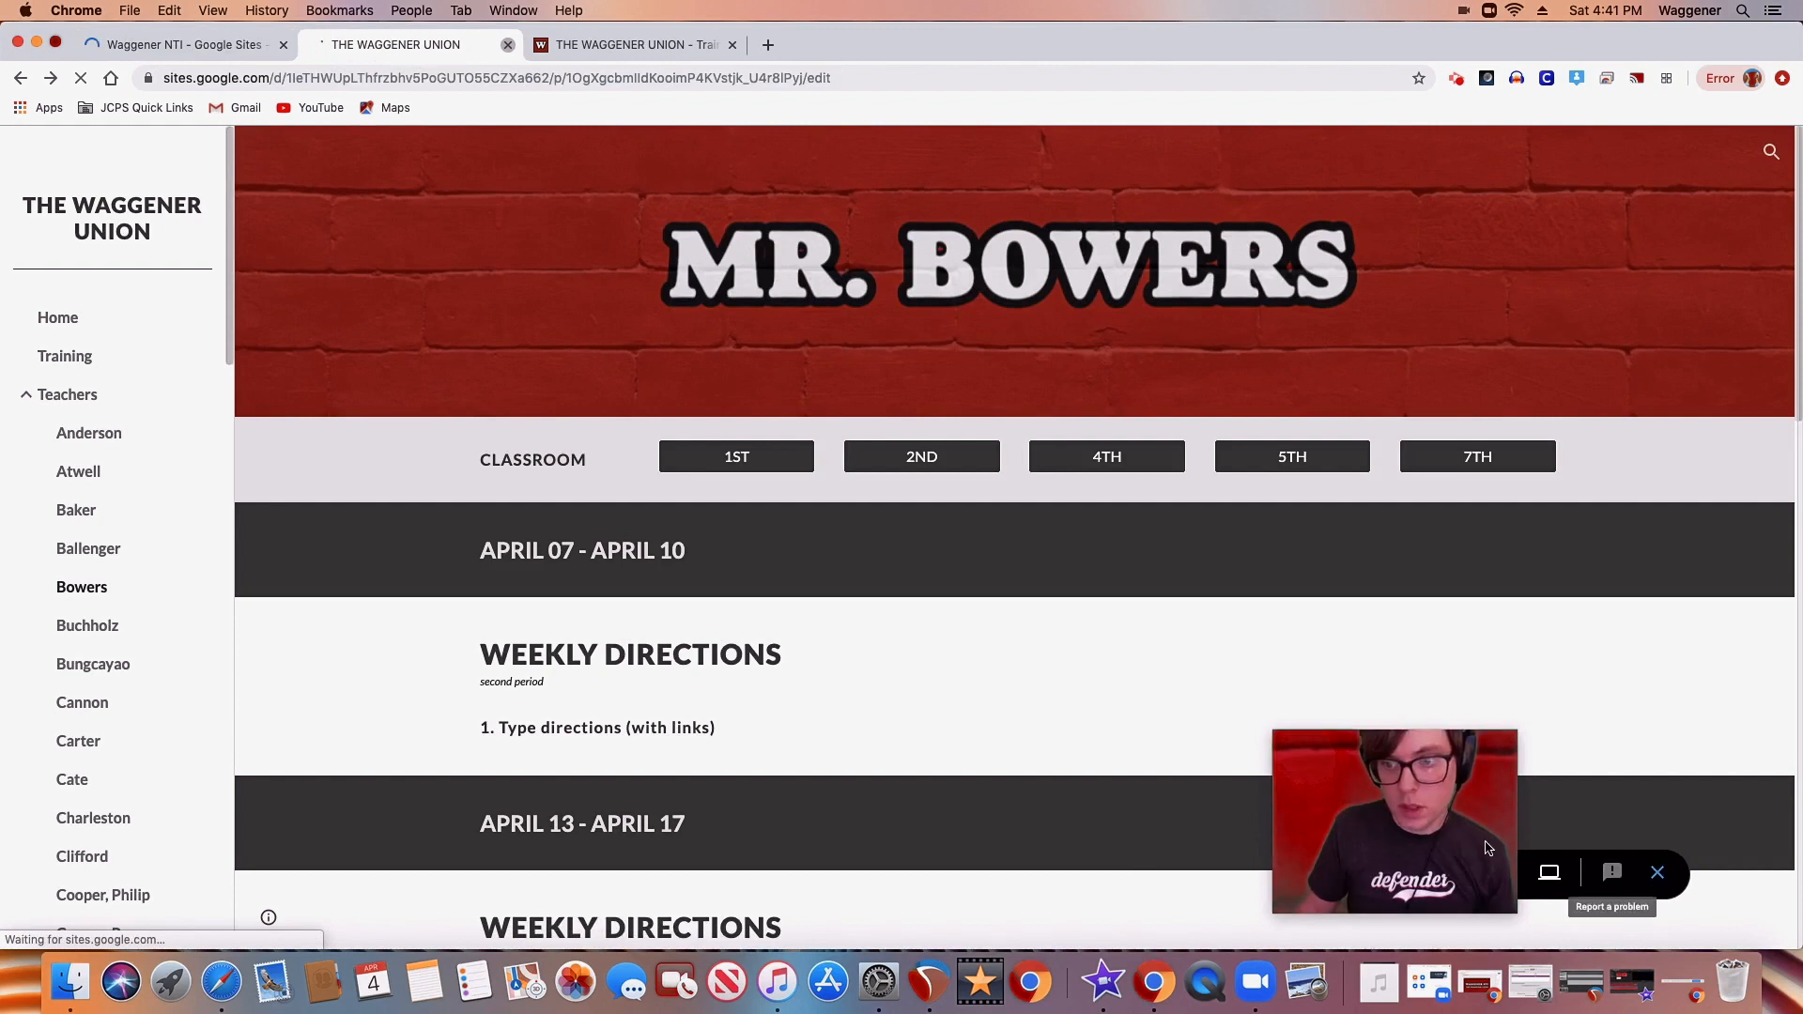
pyautogui.moveTo(1490, 804); pyautogui.dragTo(1655, 700)
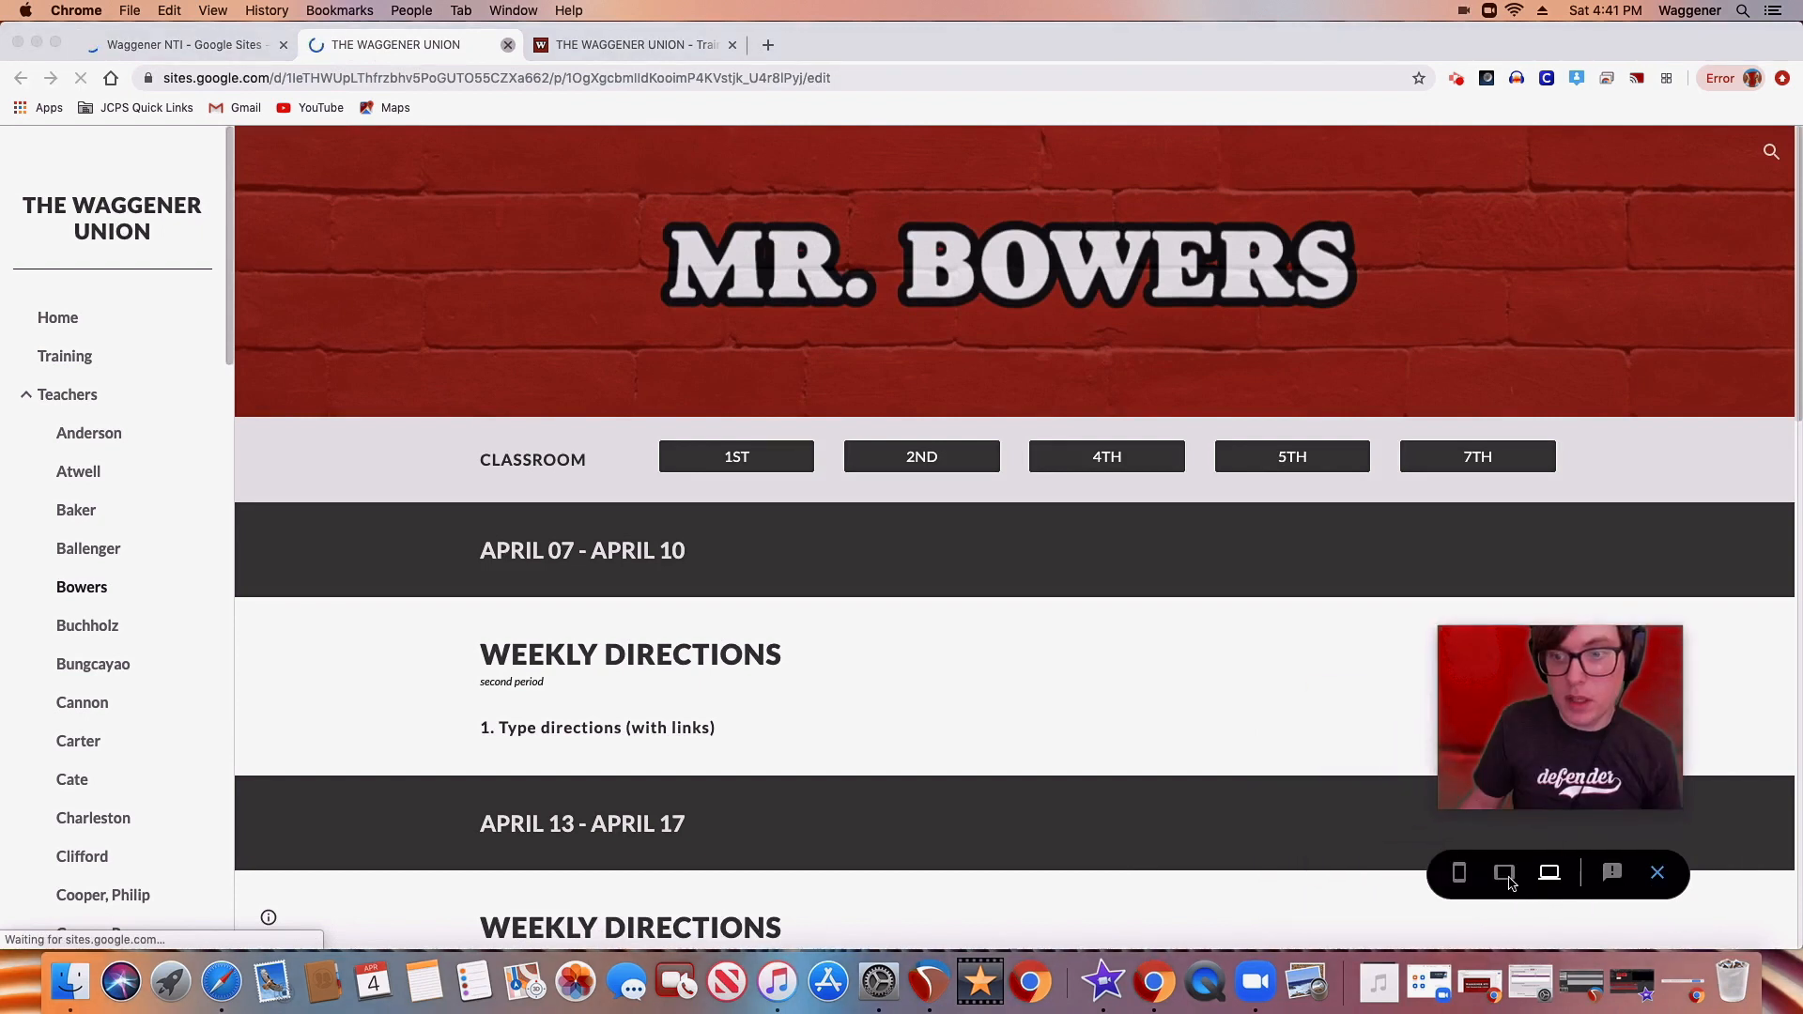
pyautogui.click(1459, 880)
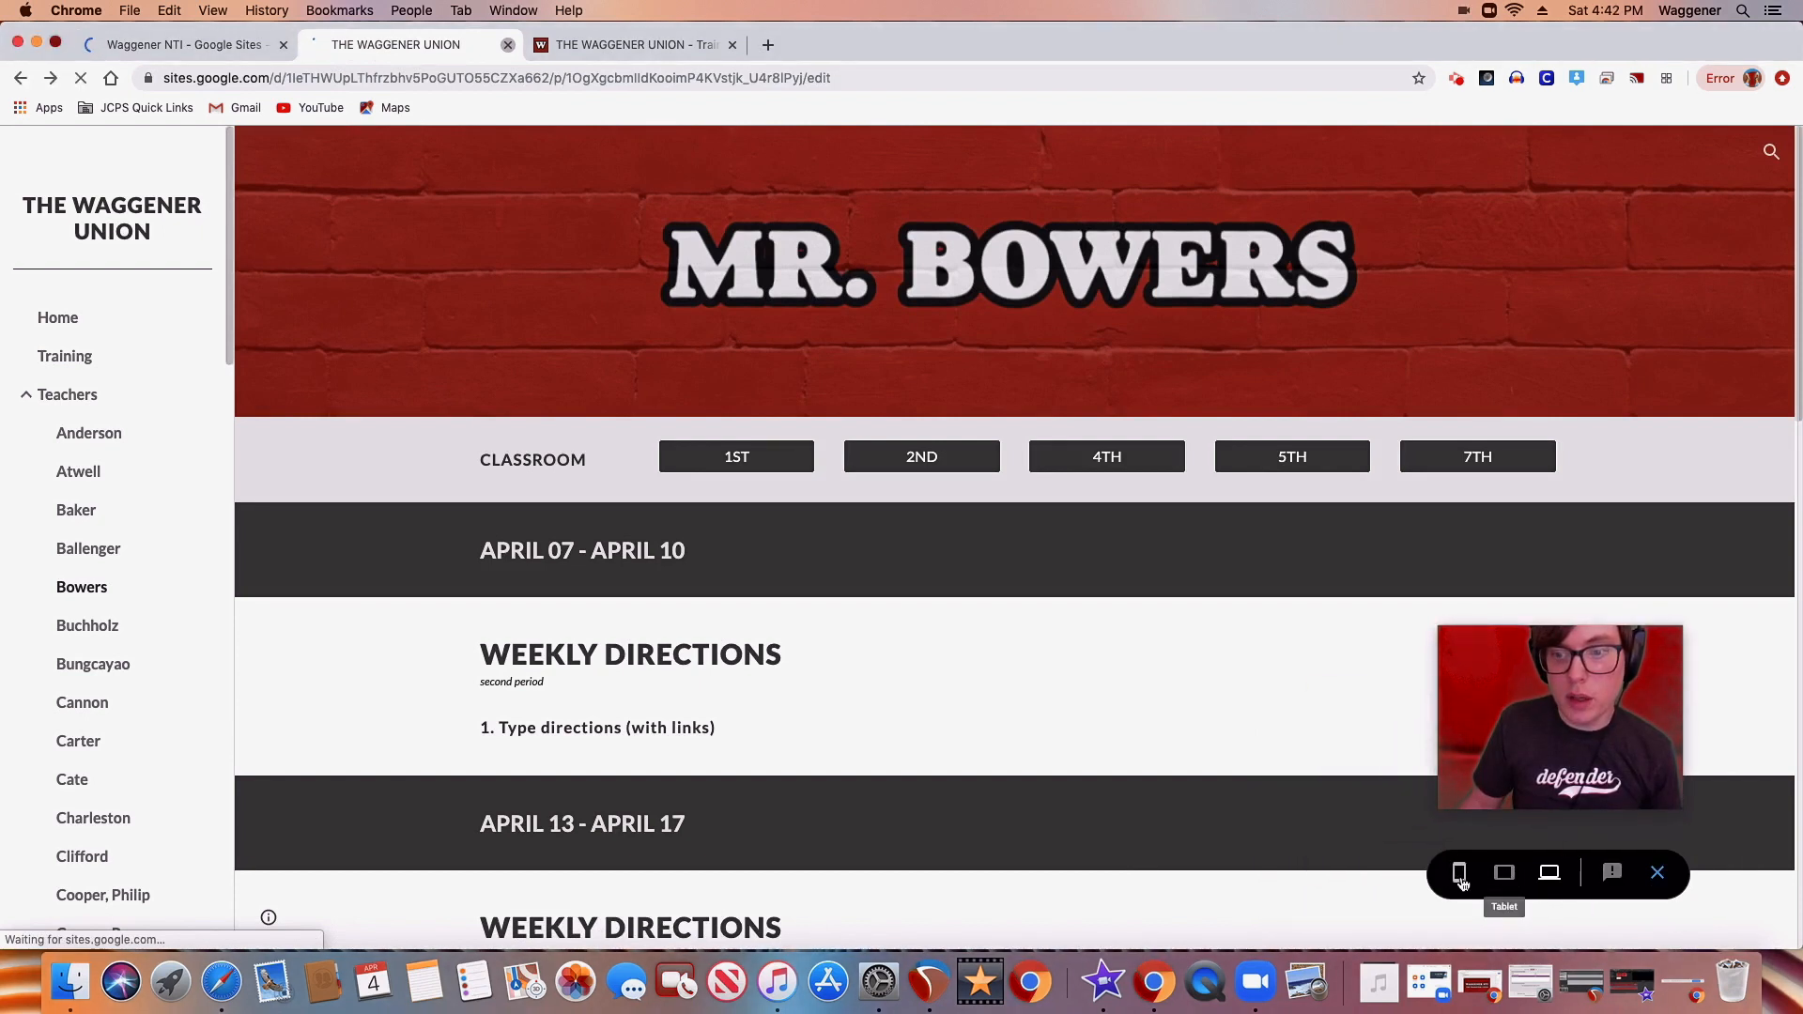
pyautogui.click(1460, 876)
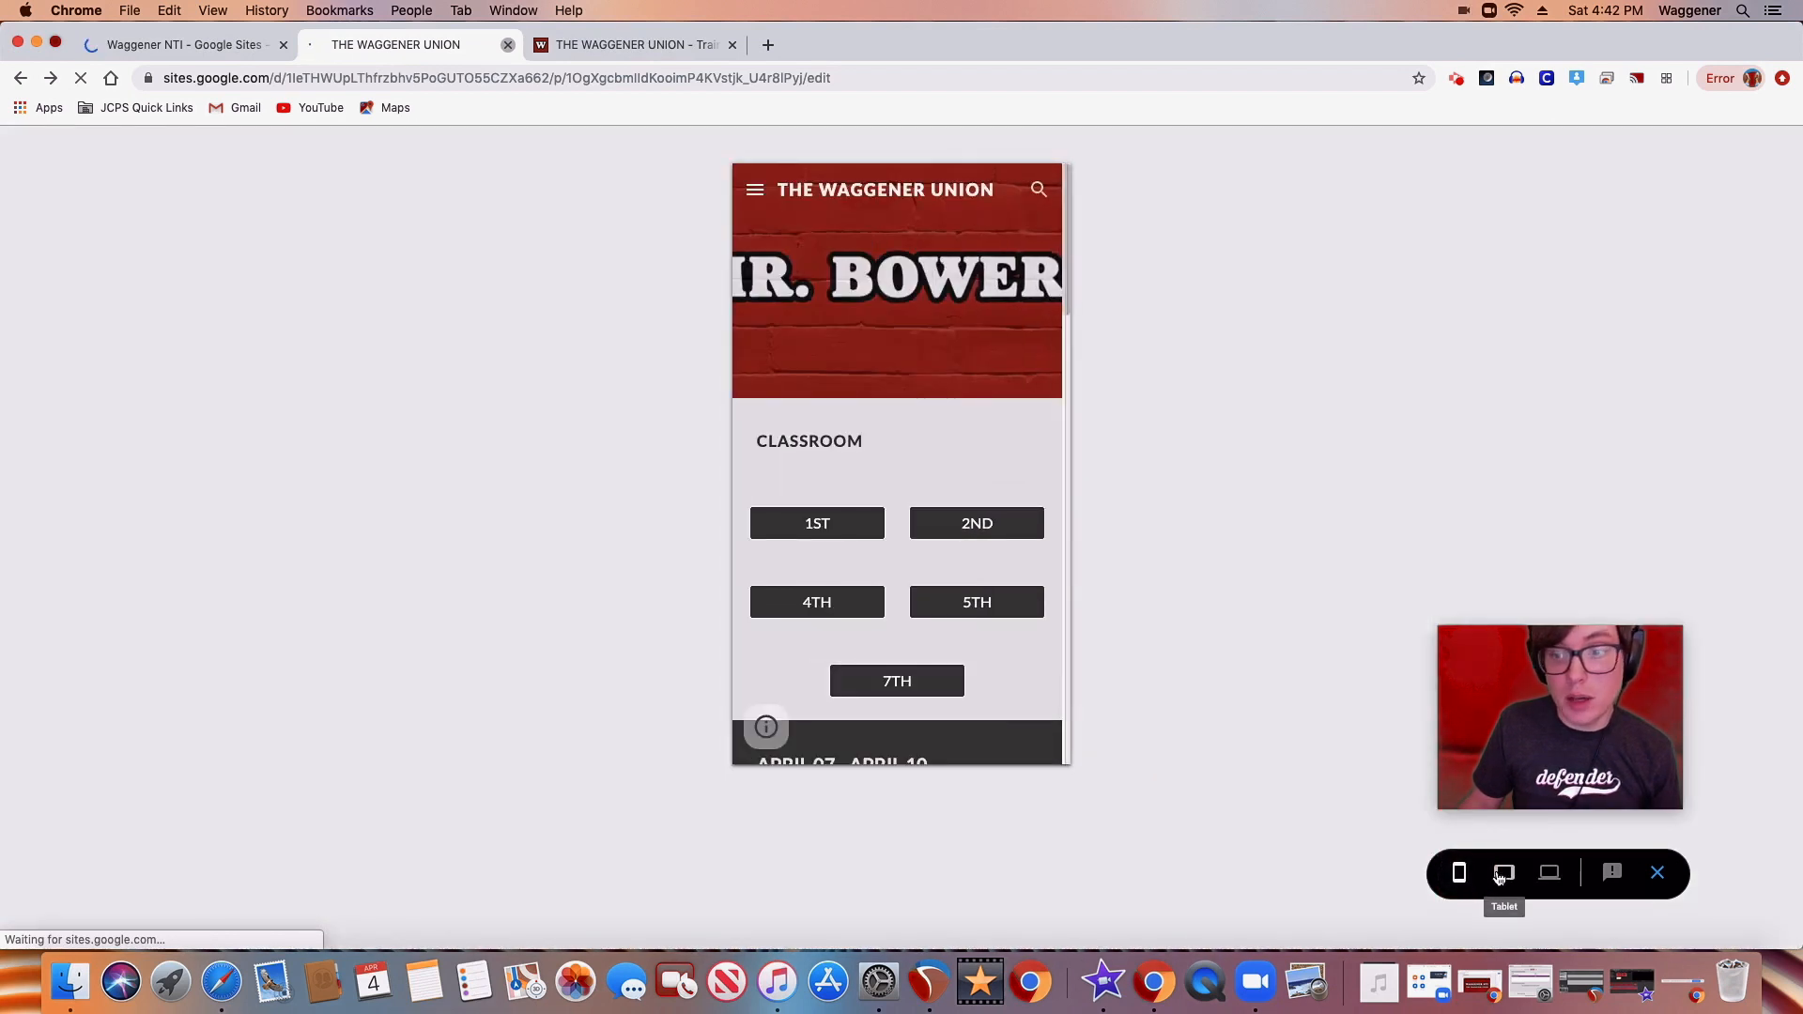
# Preview the teacher's page in the tablet and large-screen layouts, then exit the preview
pyautogui.click(1502, 878)
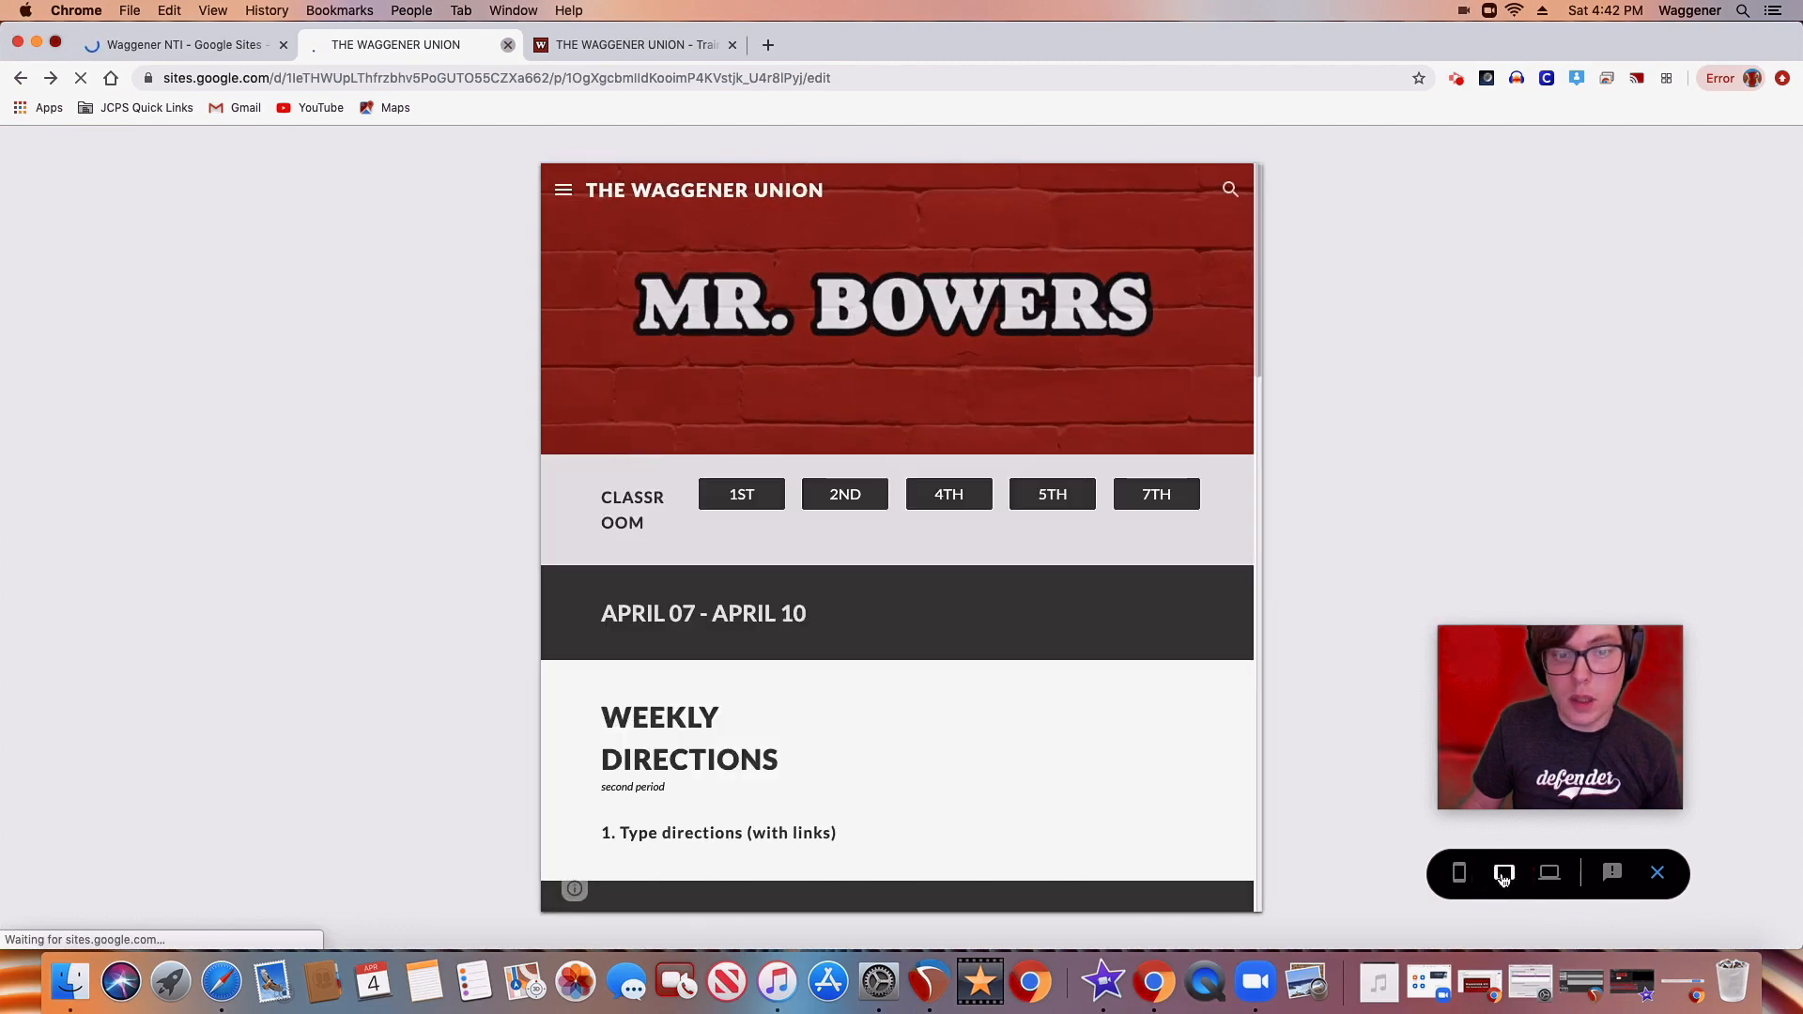
pyautogui.scroll(-10, 1174, 582)
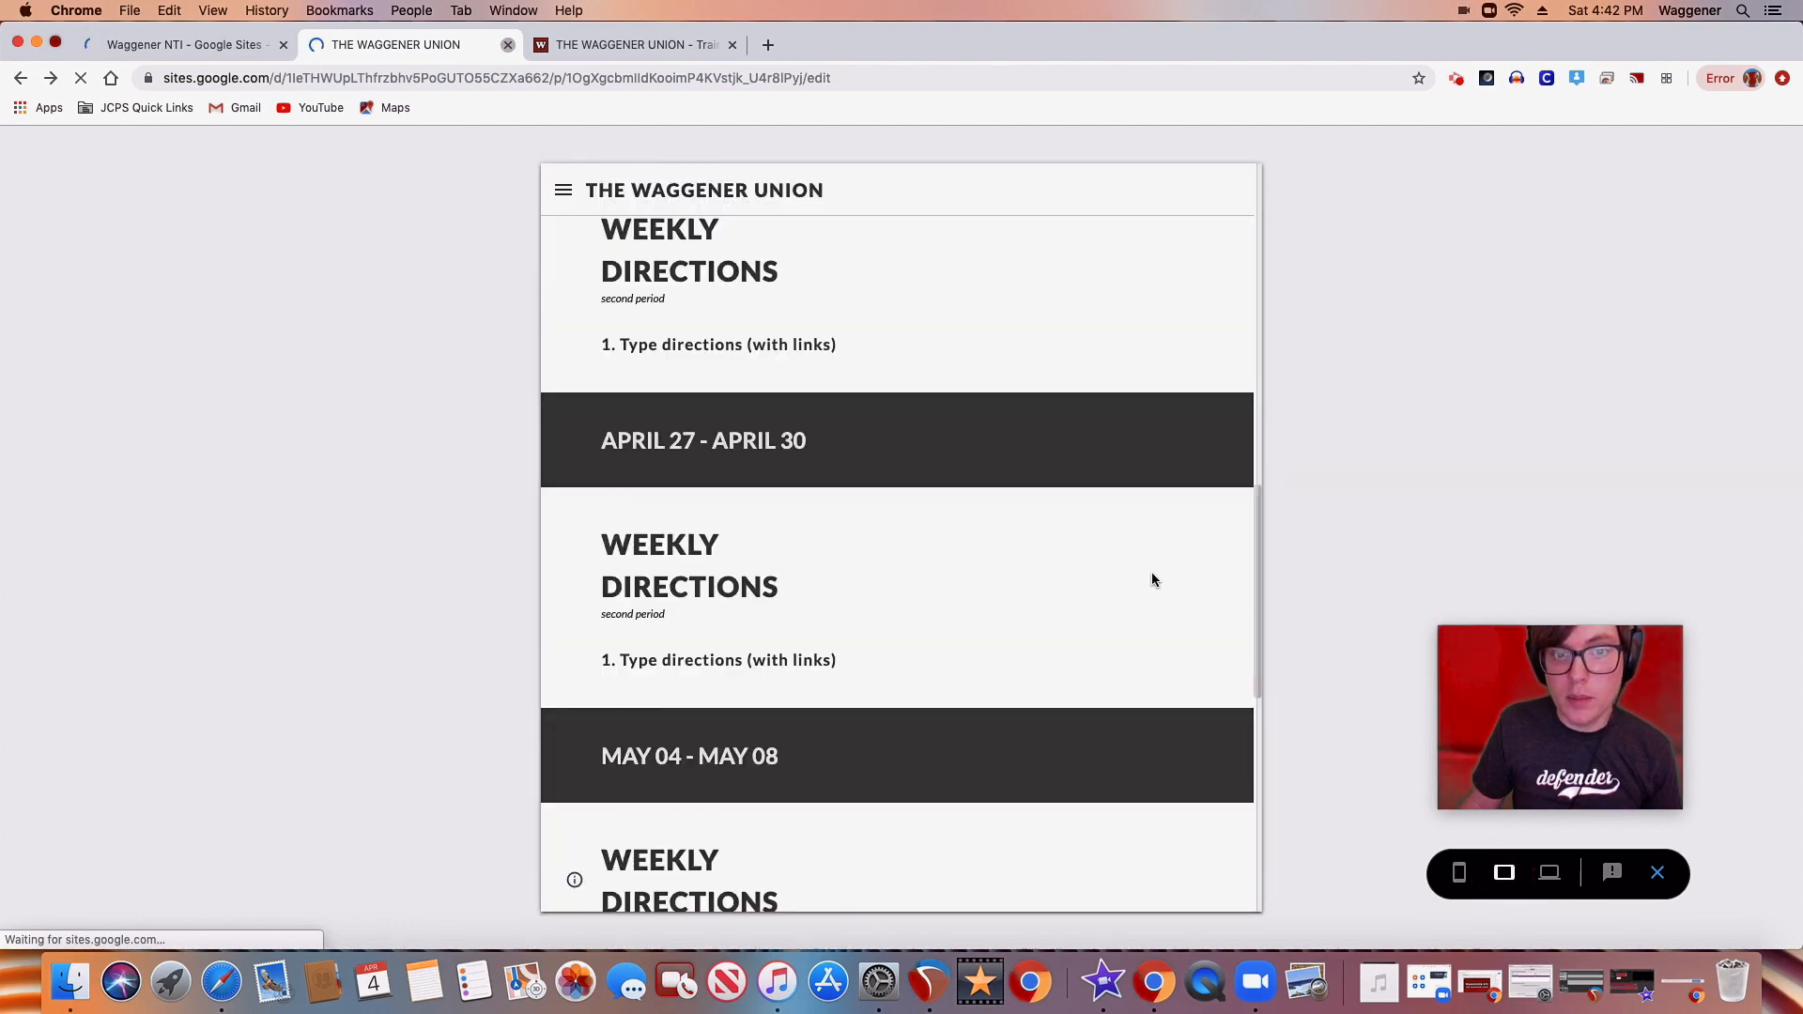
pyautogui.scroll(10, 1152, 572)
pyautogui.click(1554, 875)
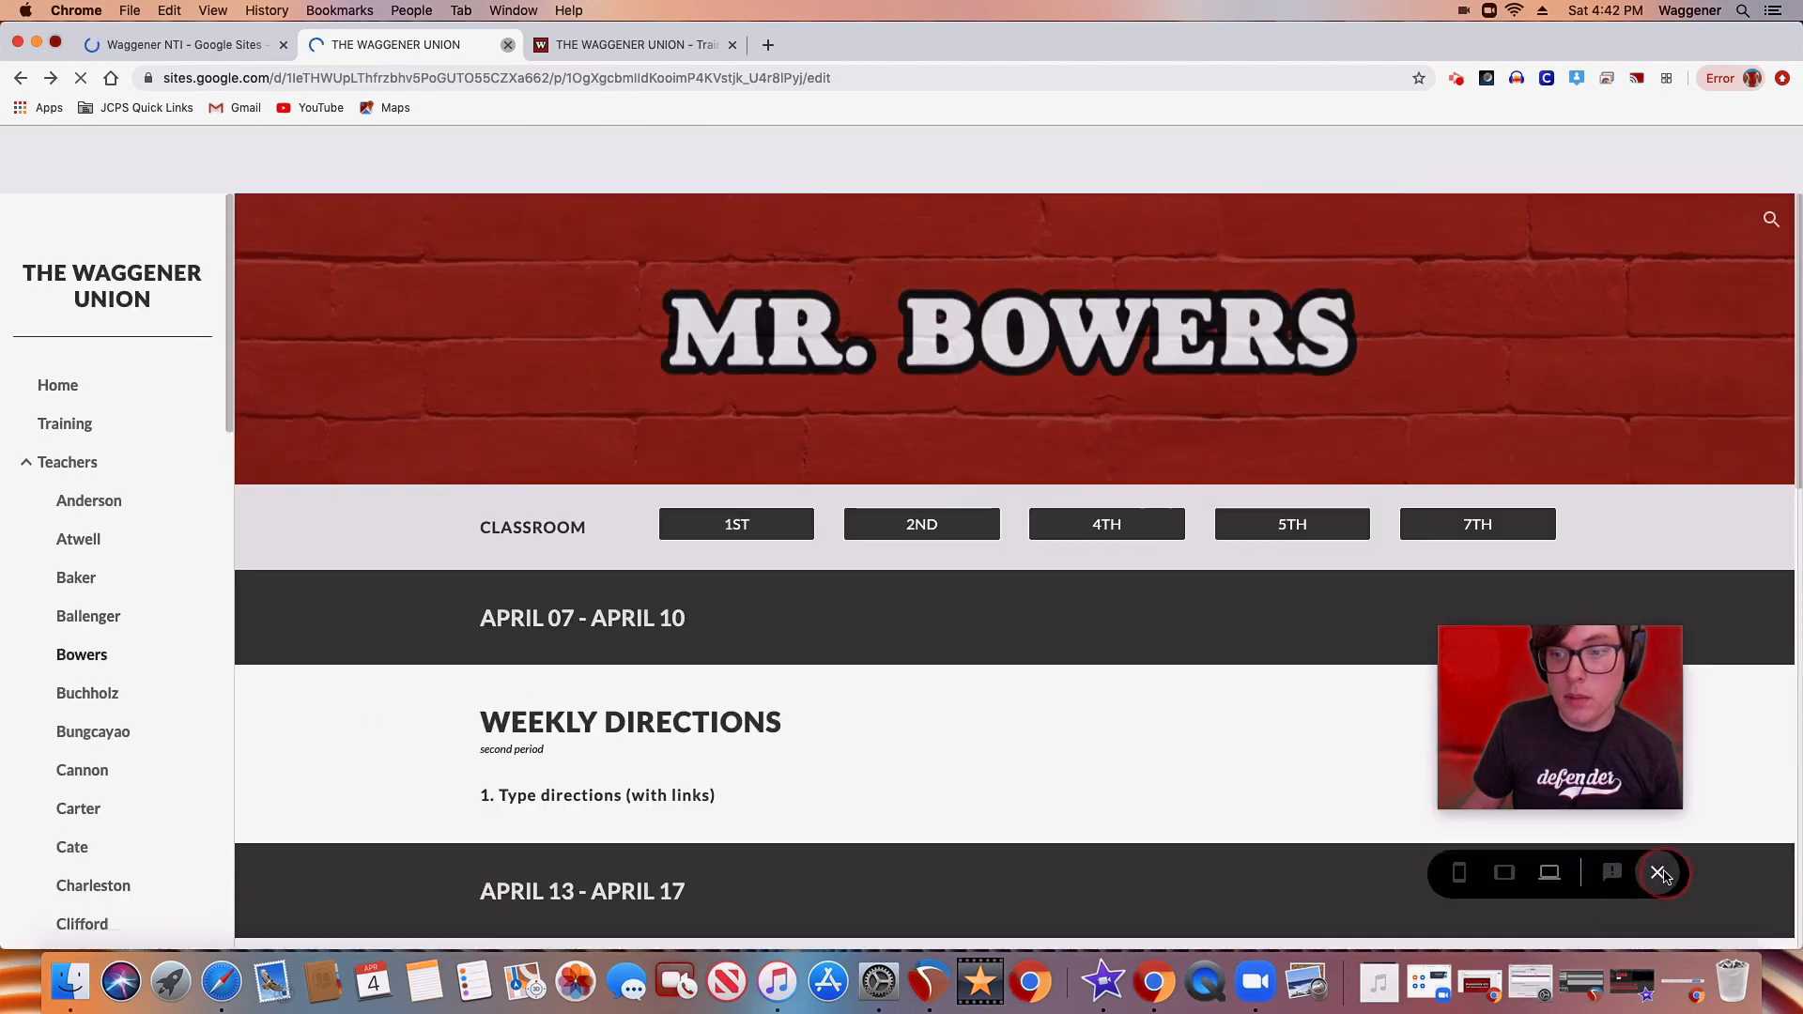
pyautogui.click(1659, 873)
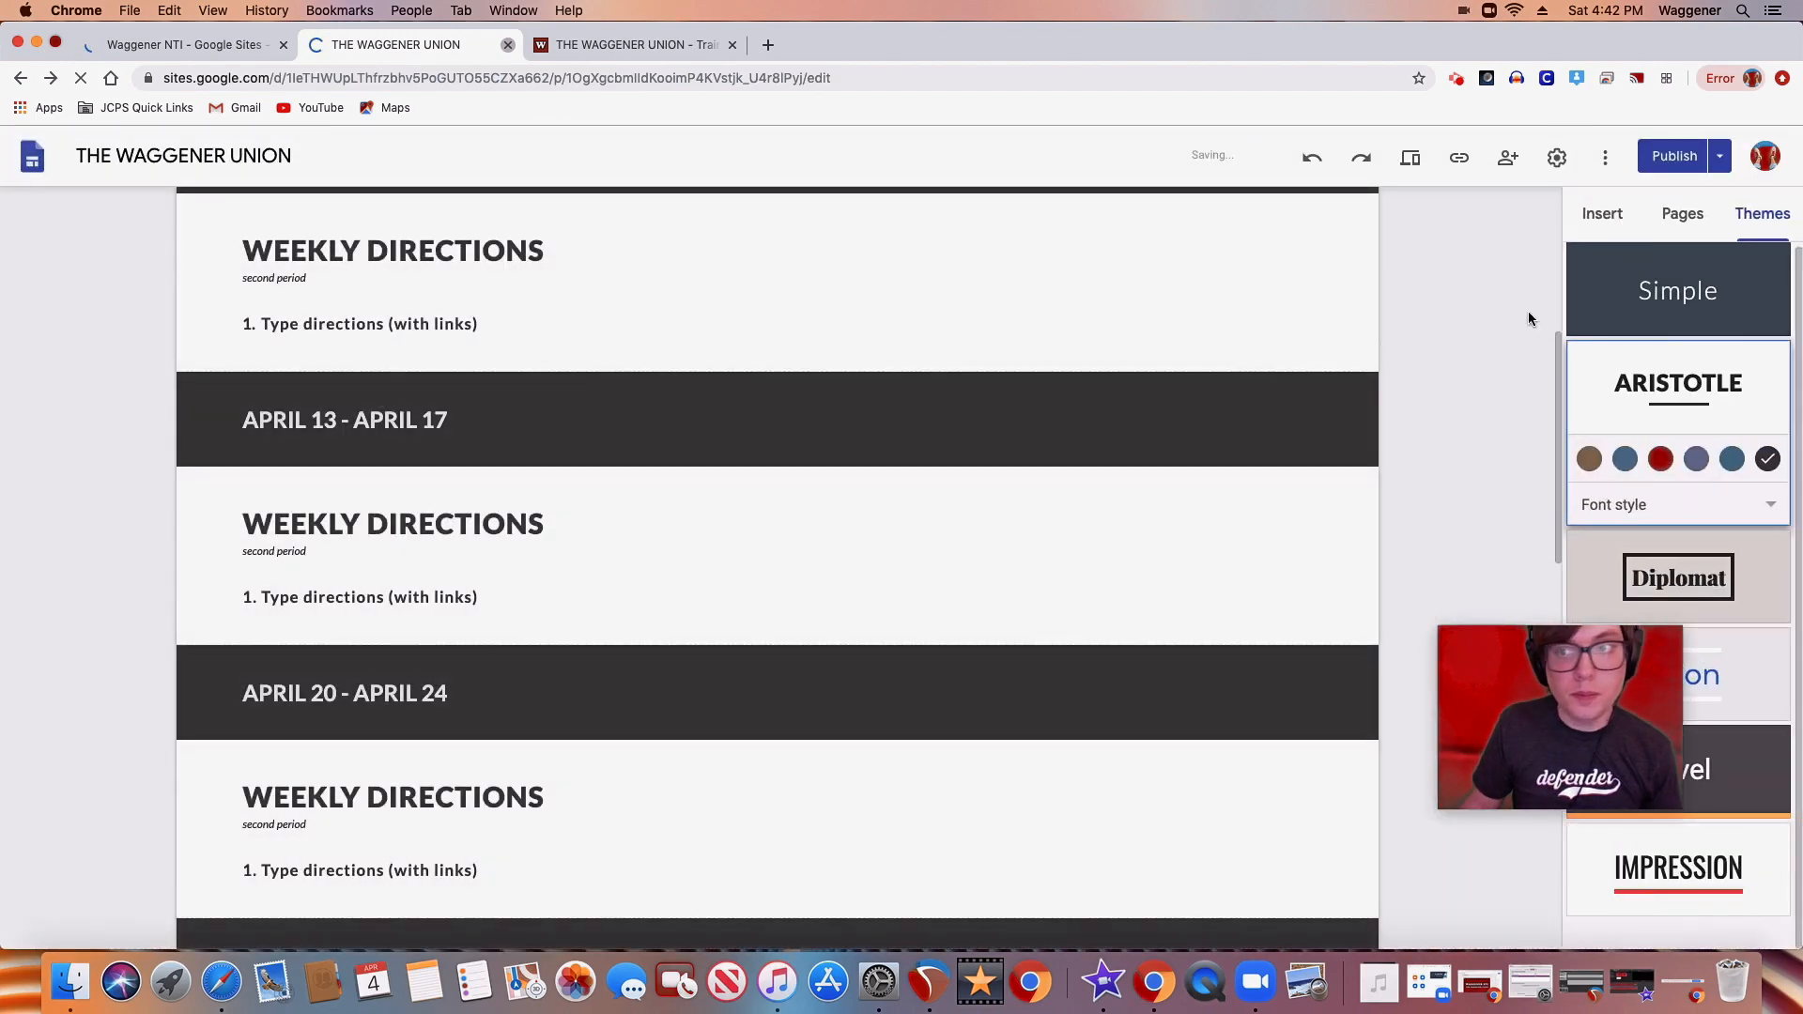
# Check the slideshow outline "the rest" and return to the site editor
pyautogui.moveTo(1657, 696); pyautogui.dragTo(1703, 798)
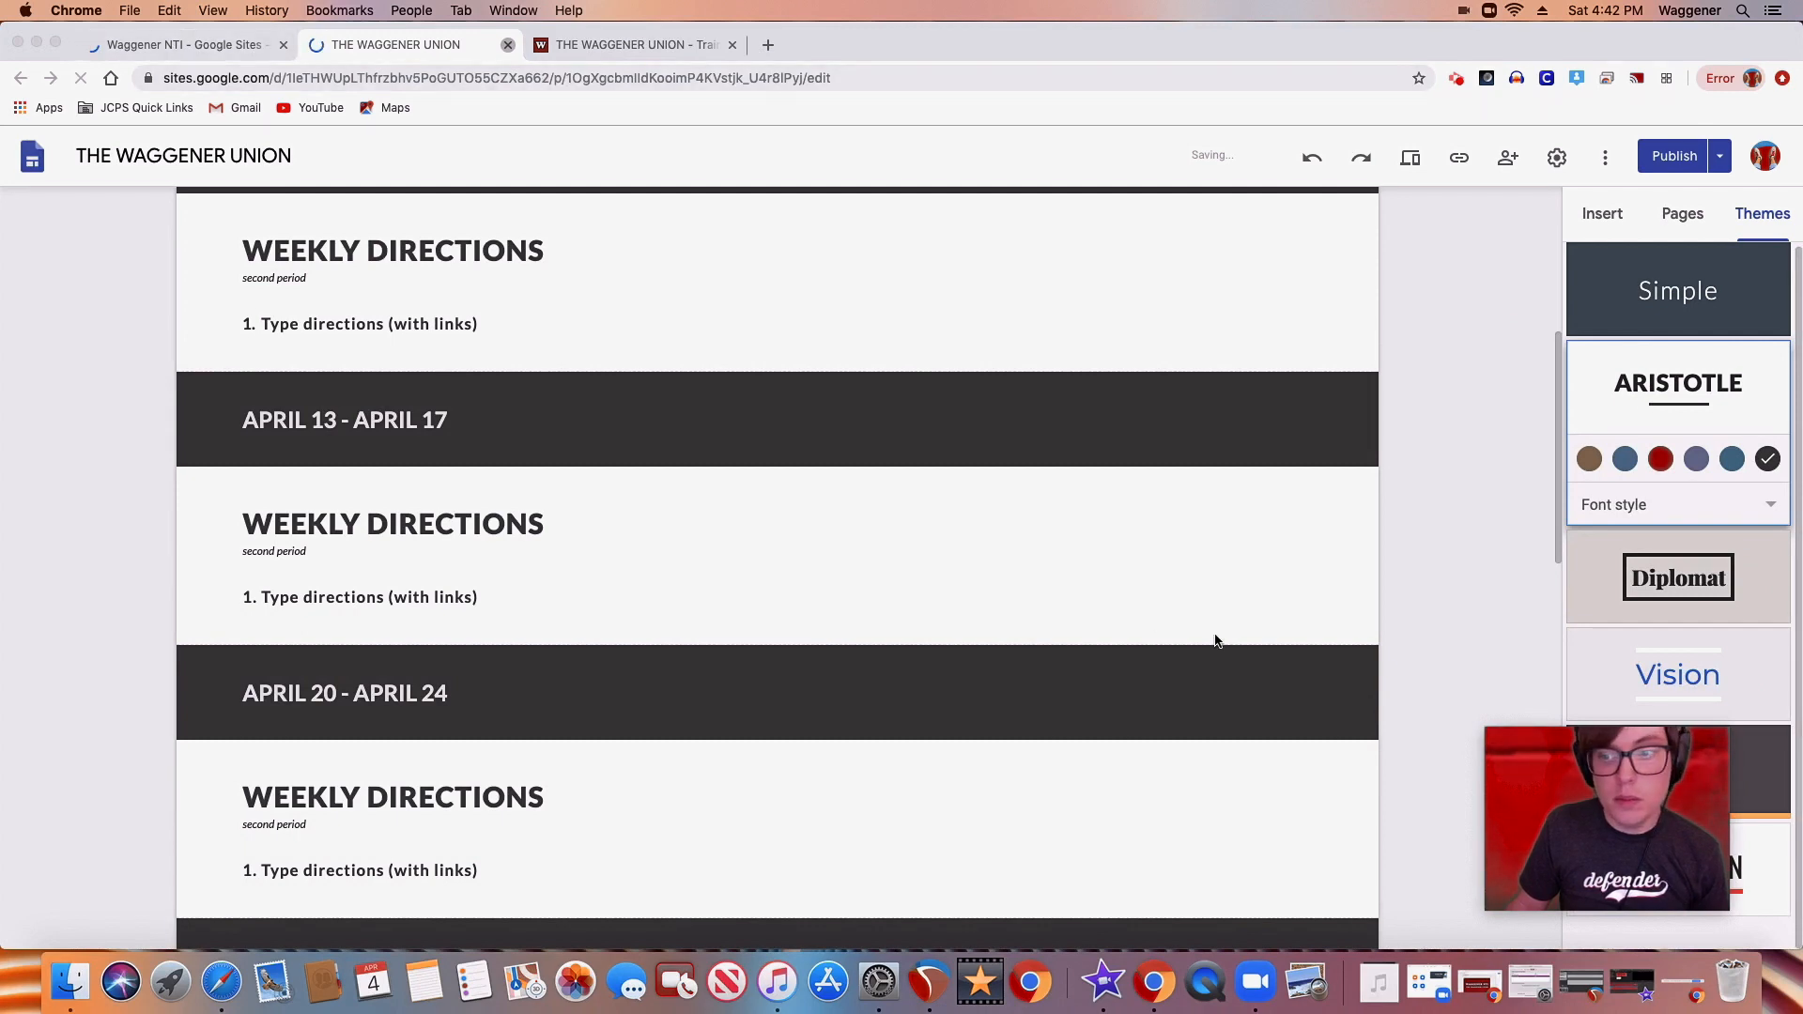
pyautogui.moveTo(1663, 827); pyautogui.dragTo(1472, 840)
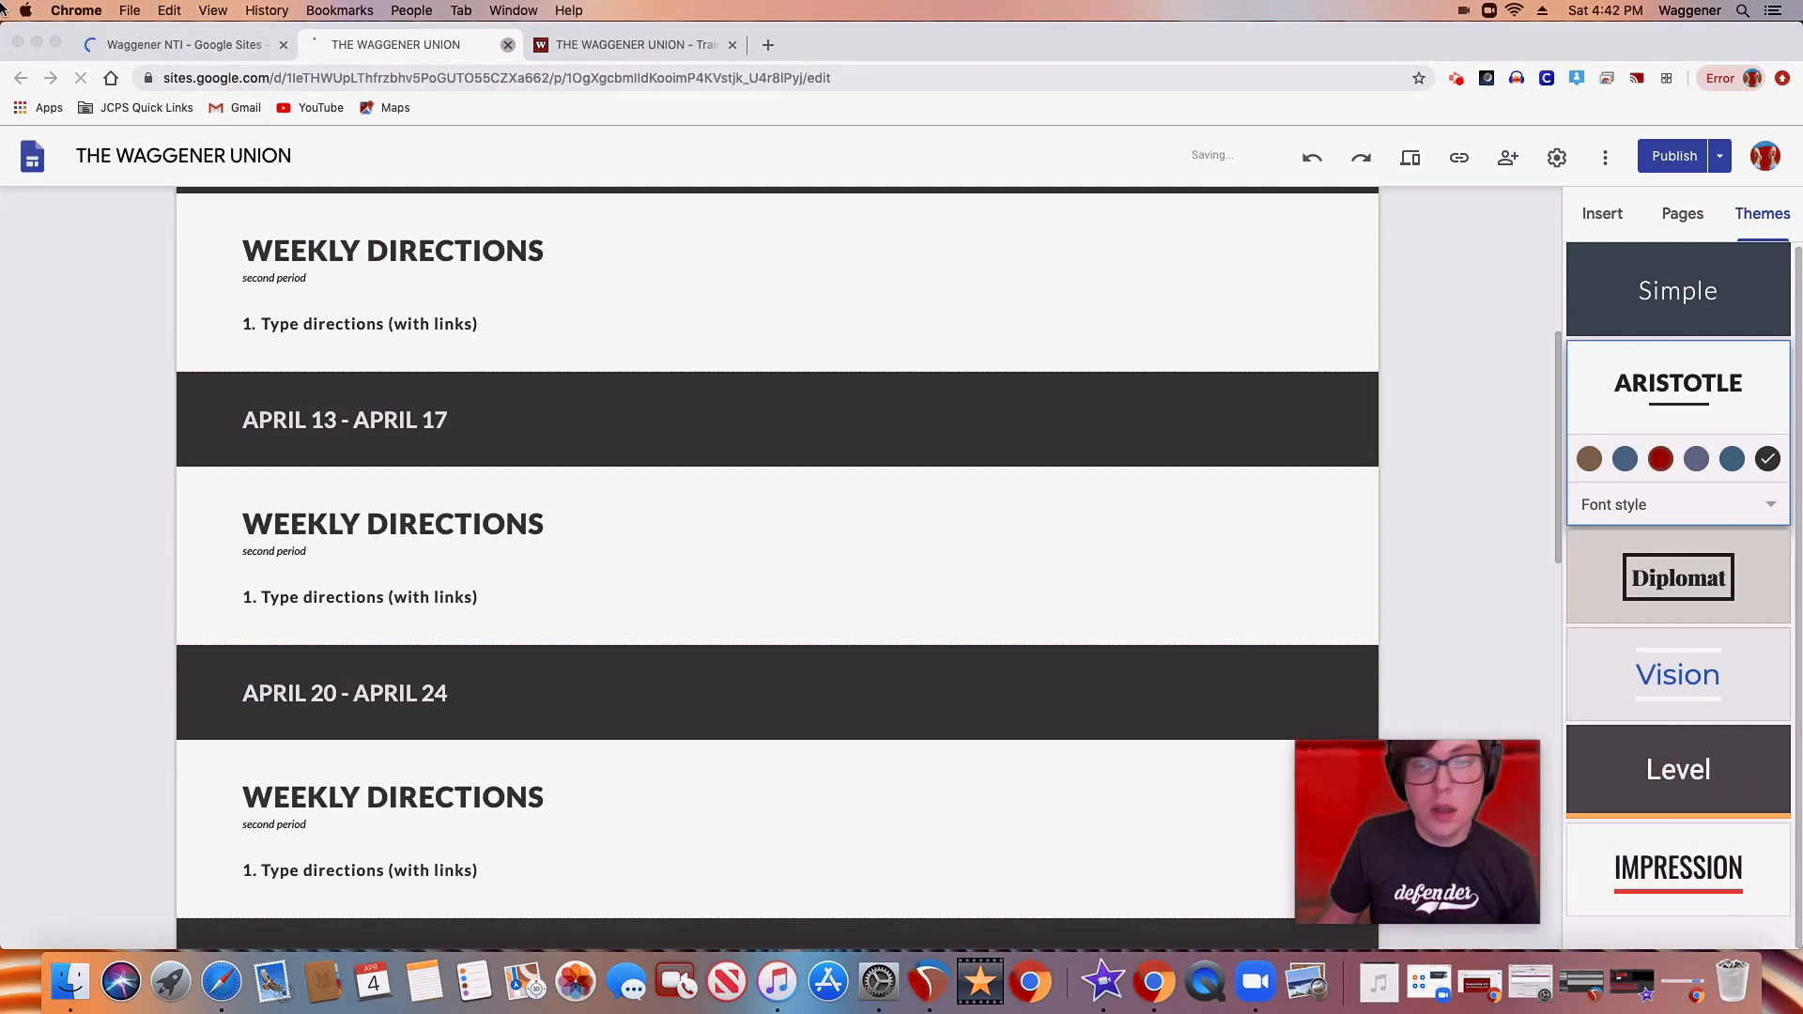
pyautogui.click(195, 49)
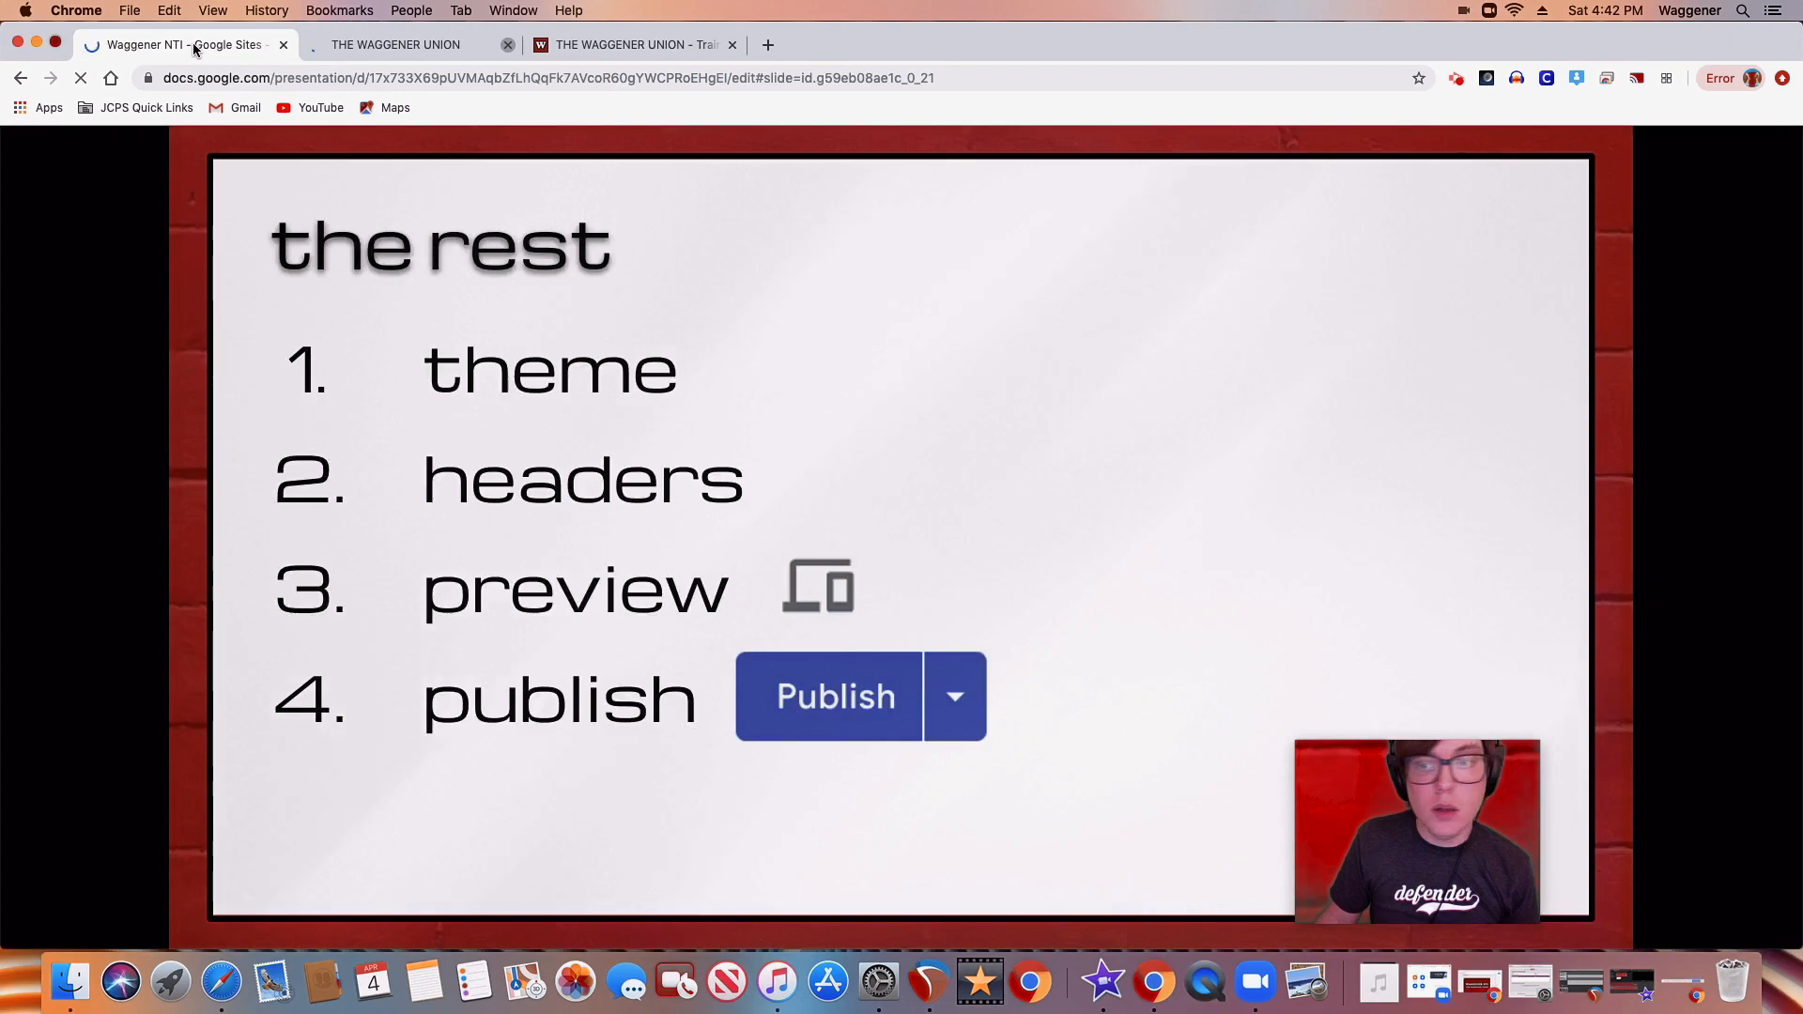
pyautogui.click(413, 45)
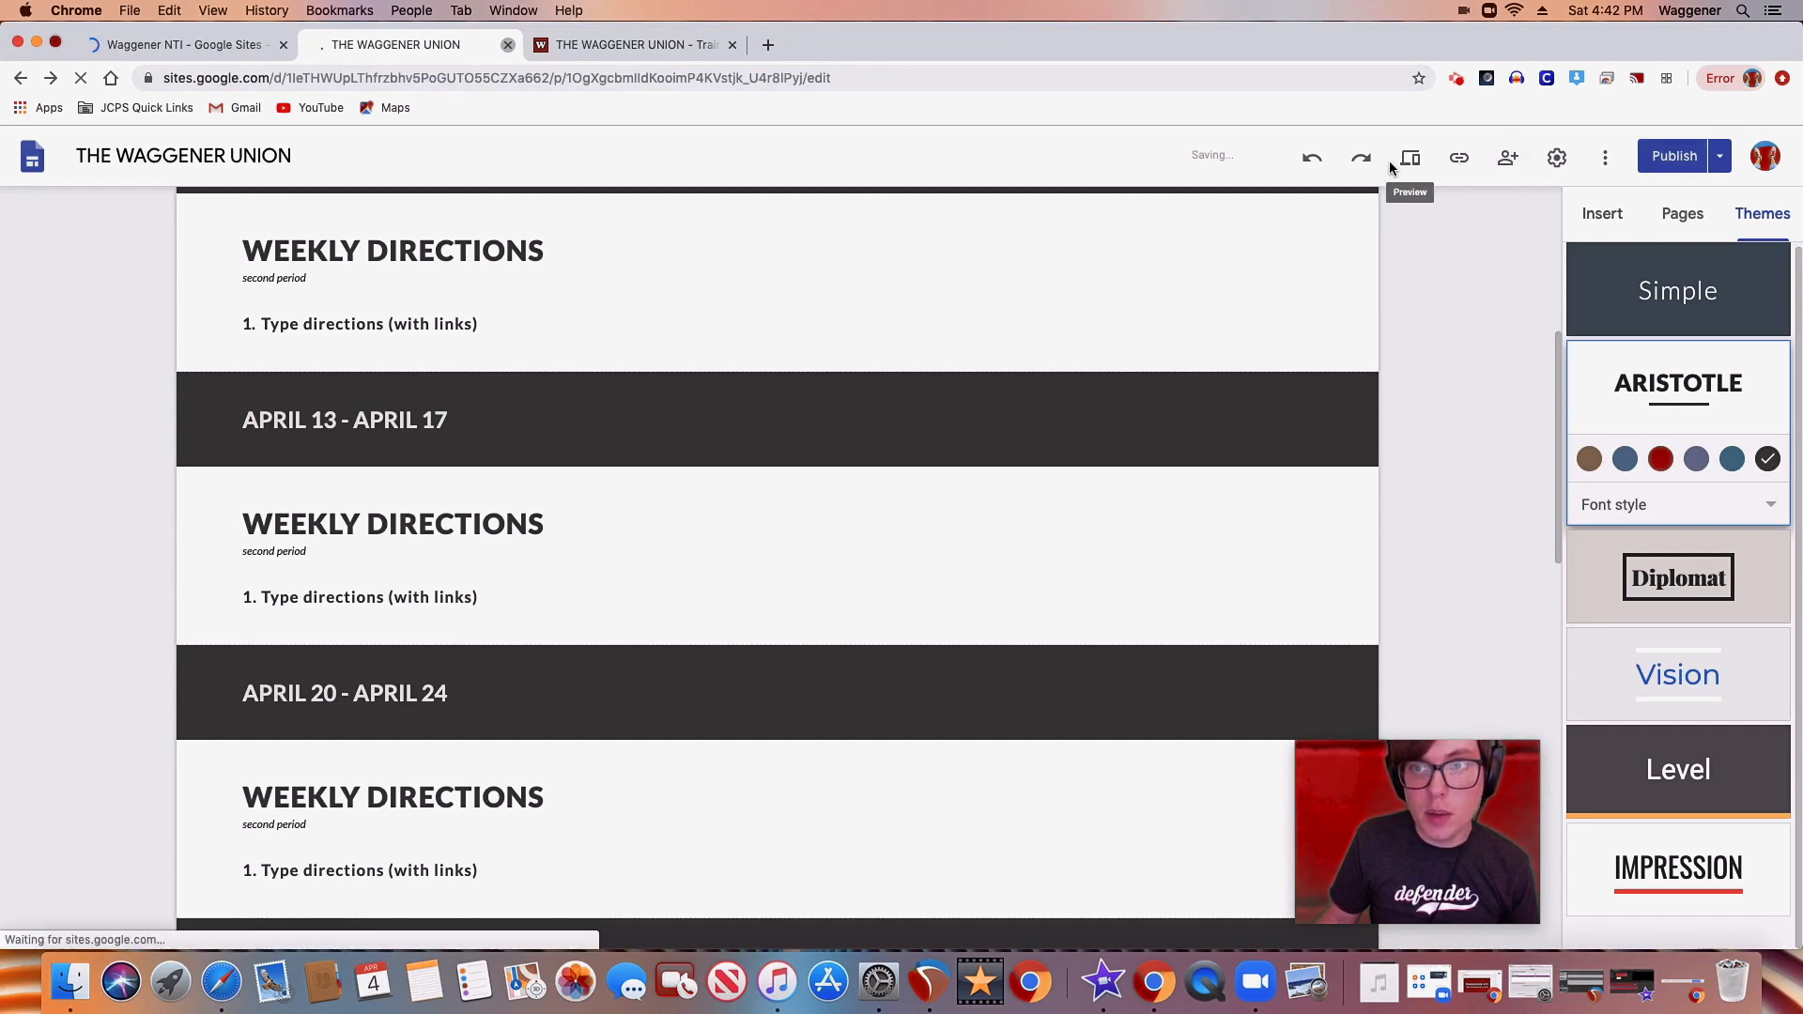
# Look over the site's sharing access, publishing settings and additional site options, closing each without making changes
pyautogui.click(1509, 165)
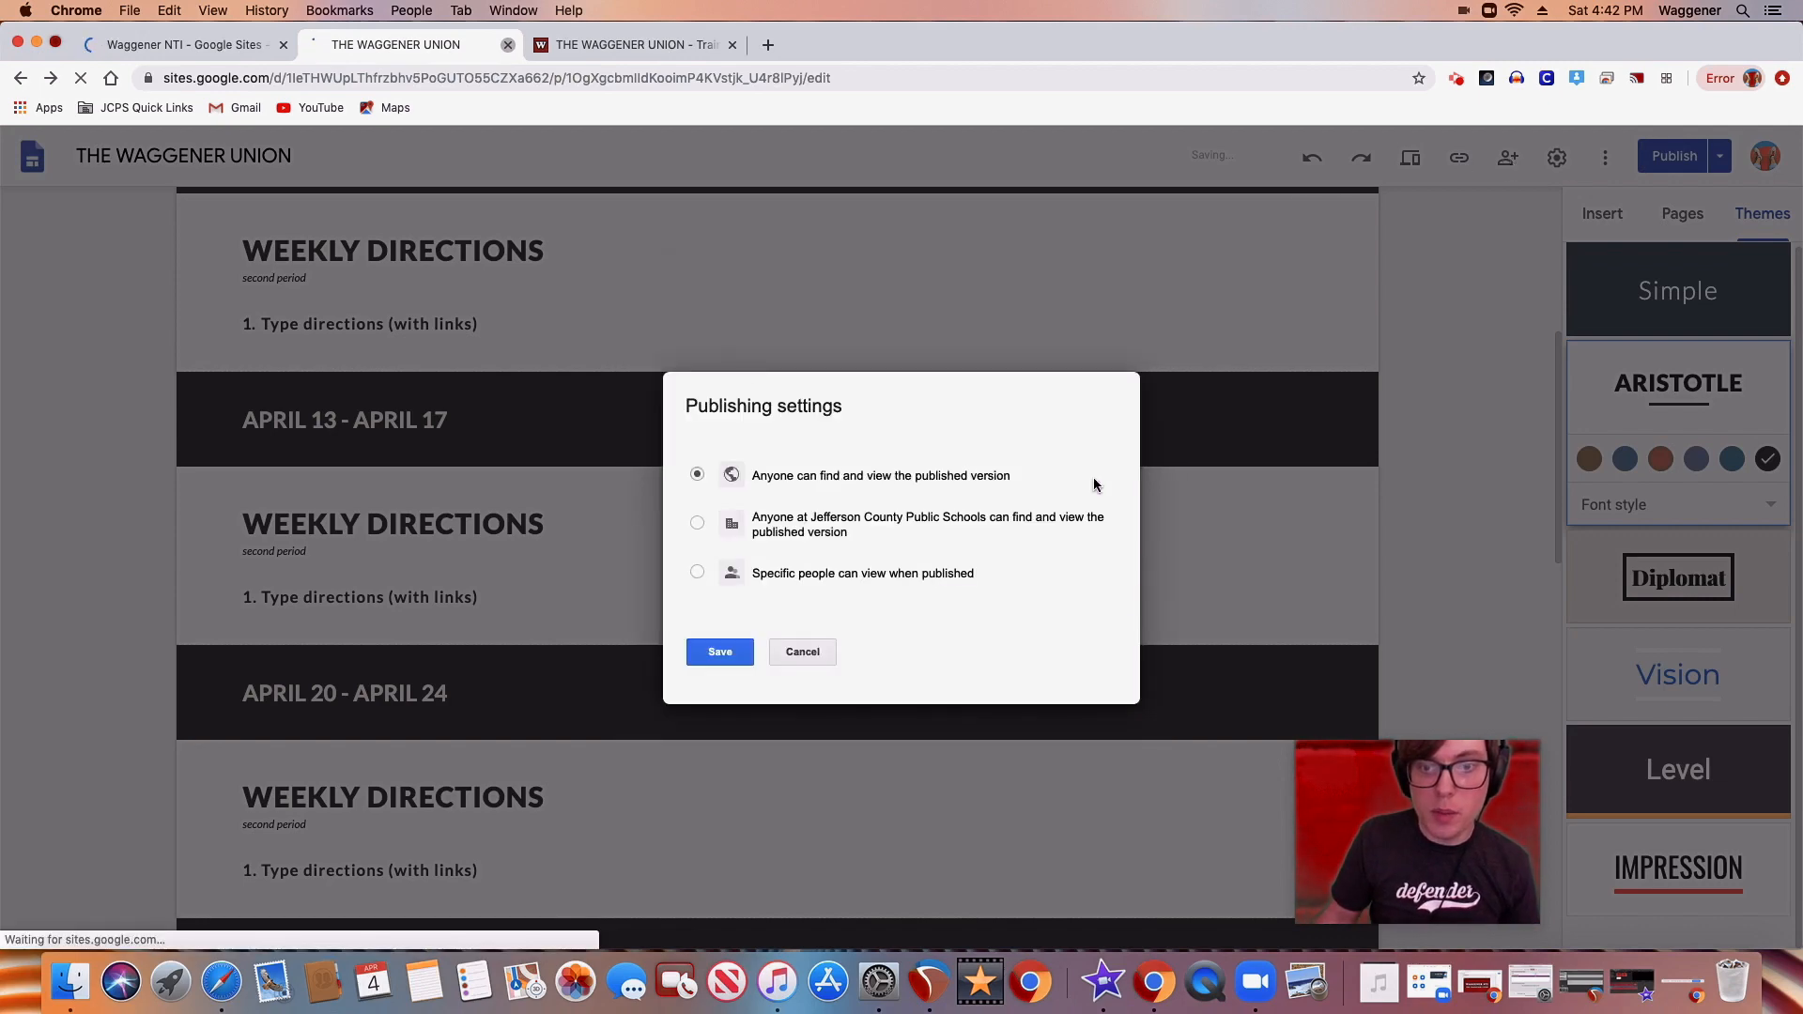
pyautogui.click(797, 657)
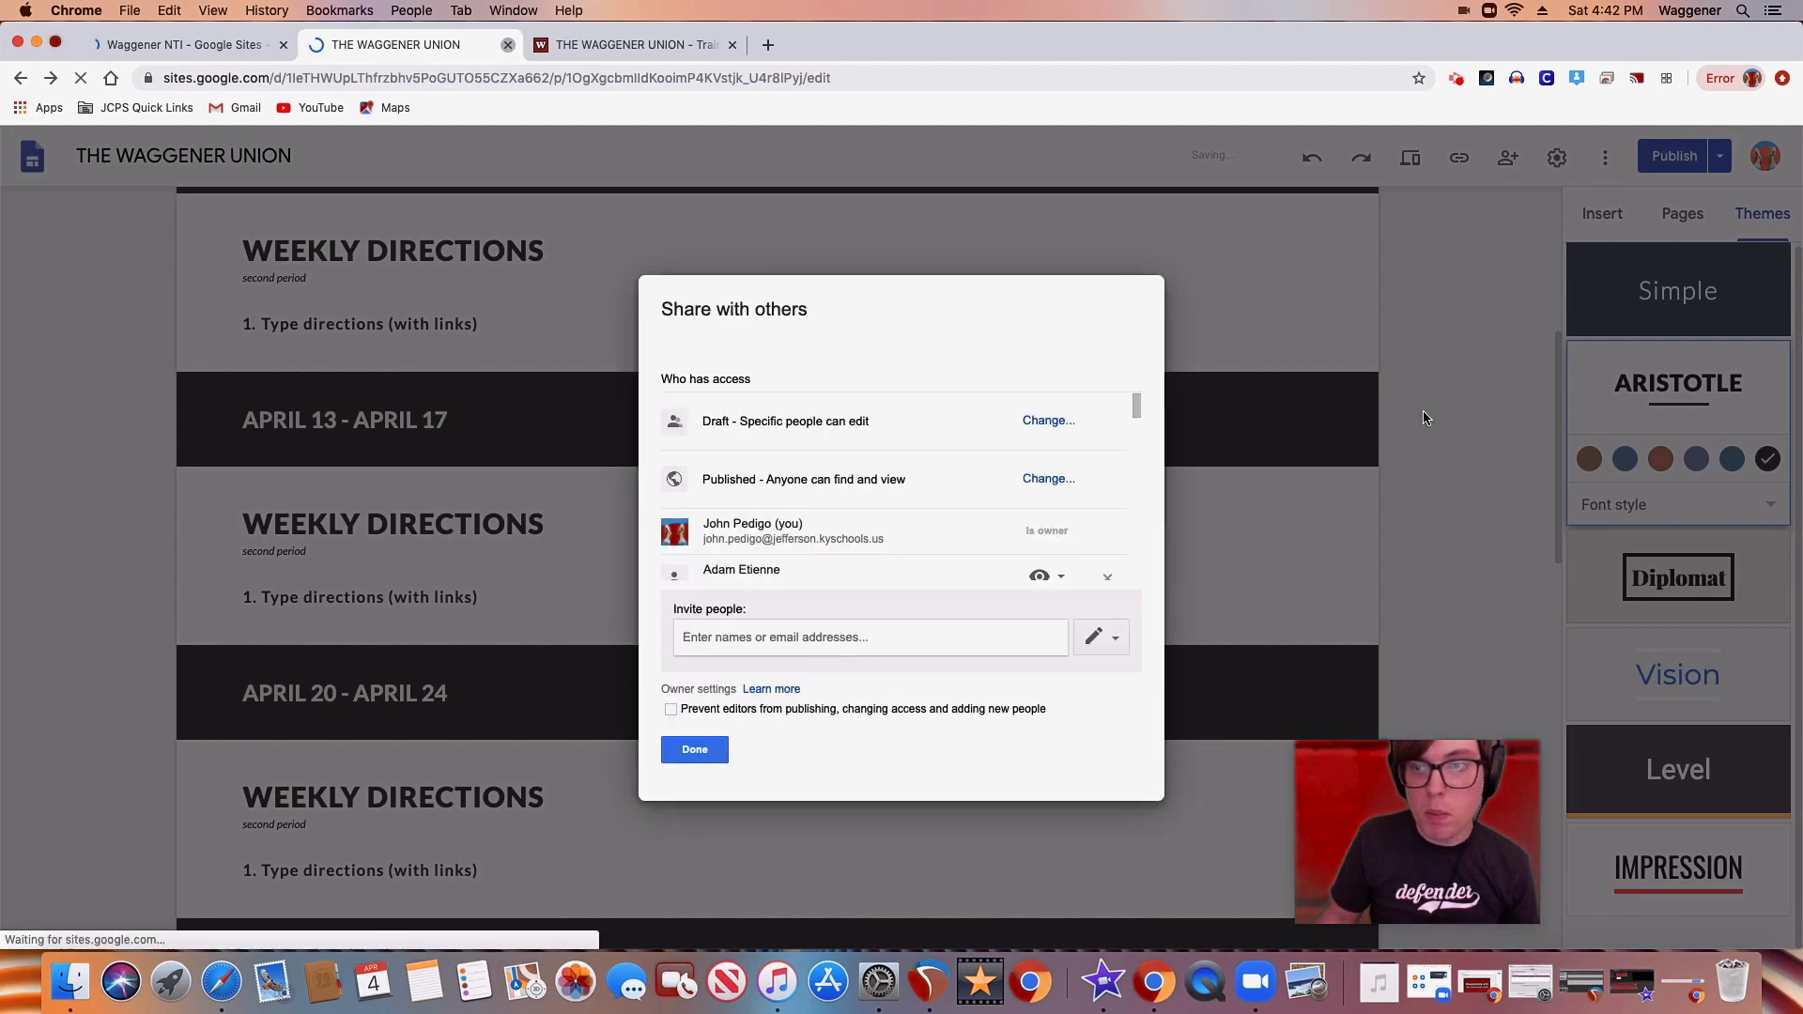
pyautogui.click(710, 749)
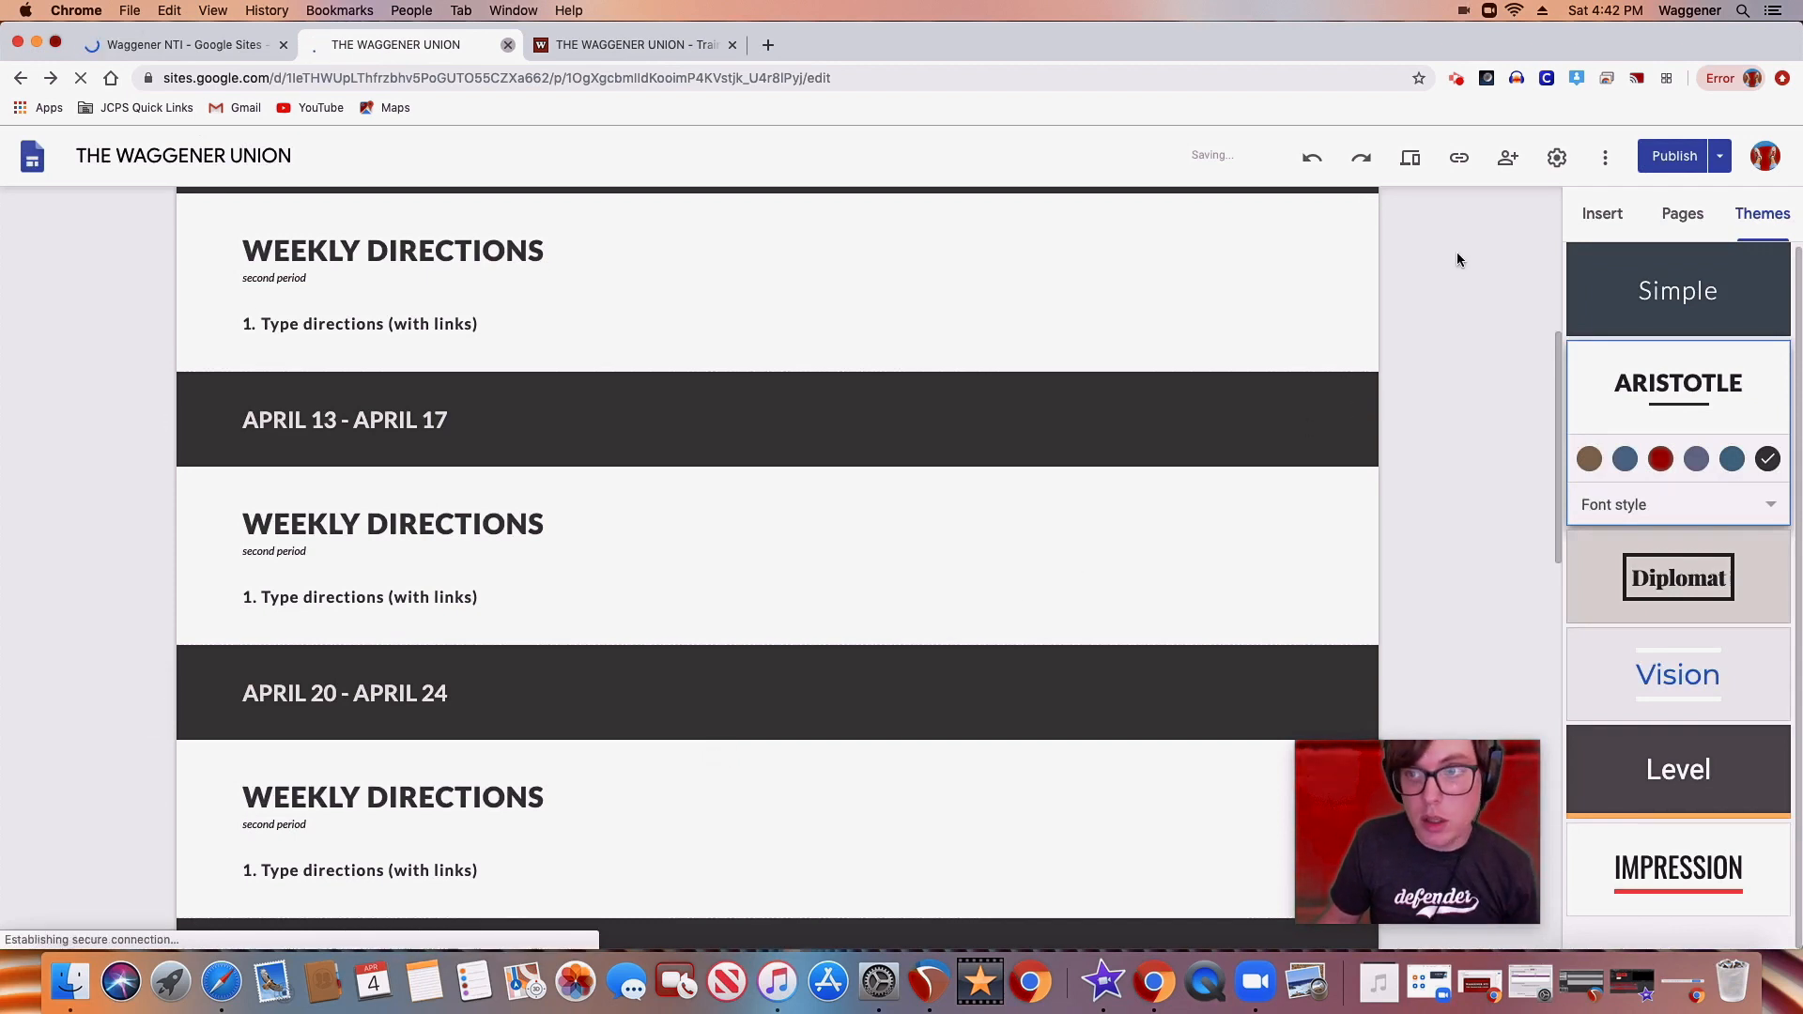
pyautogui.click(1604, 160)
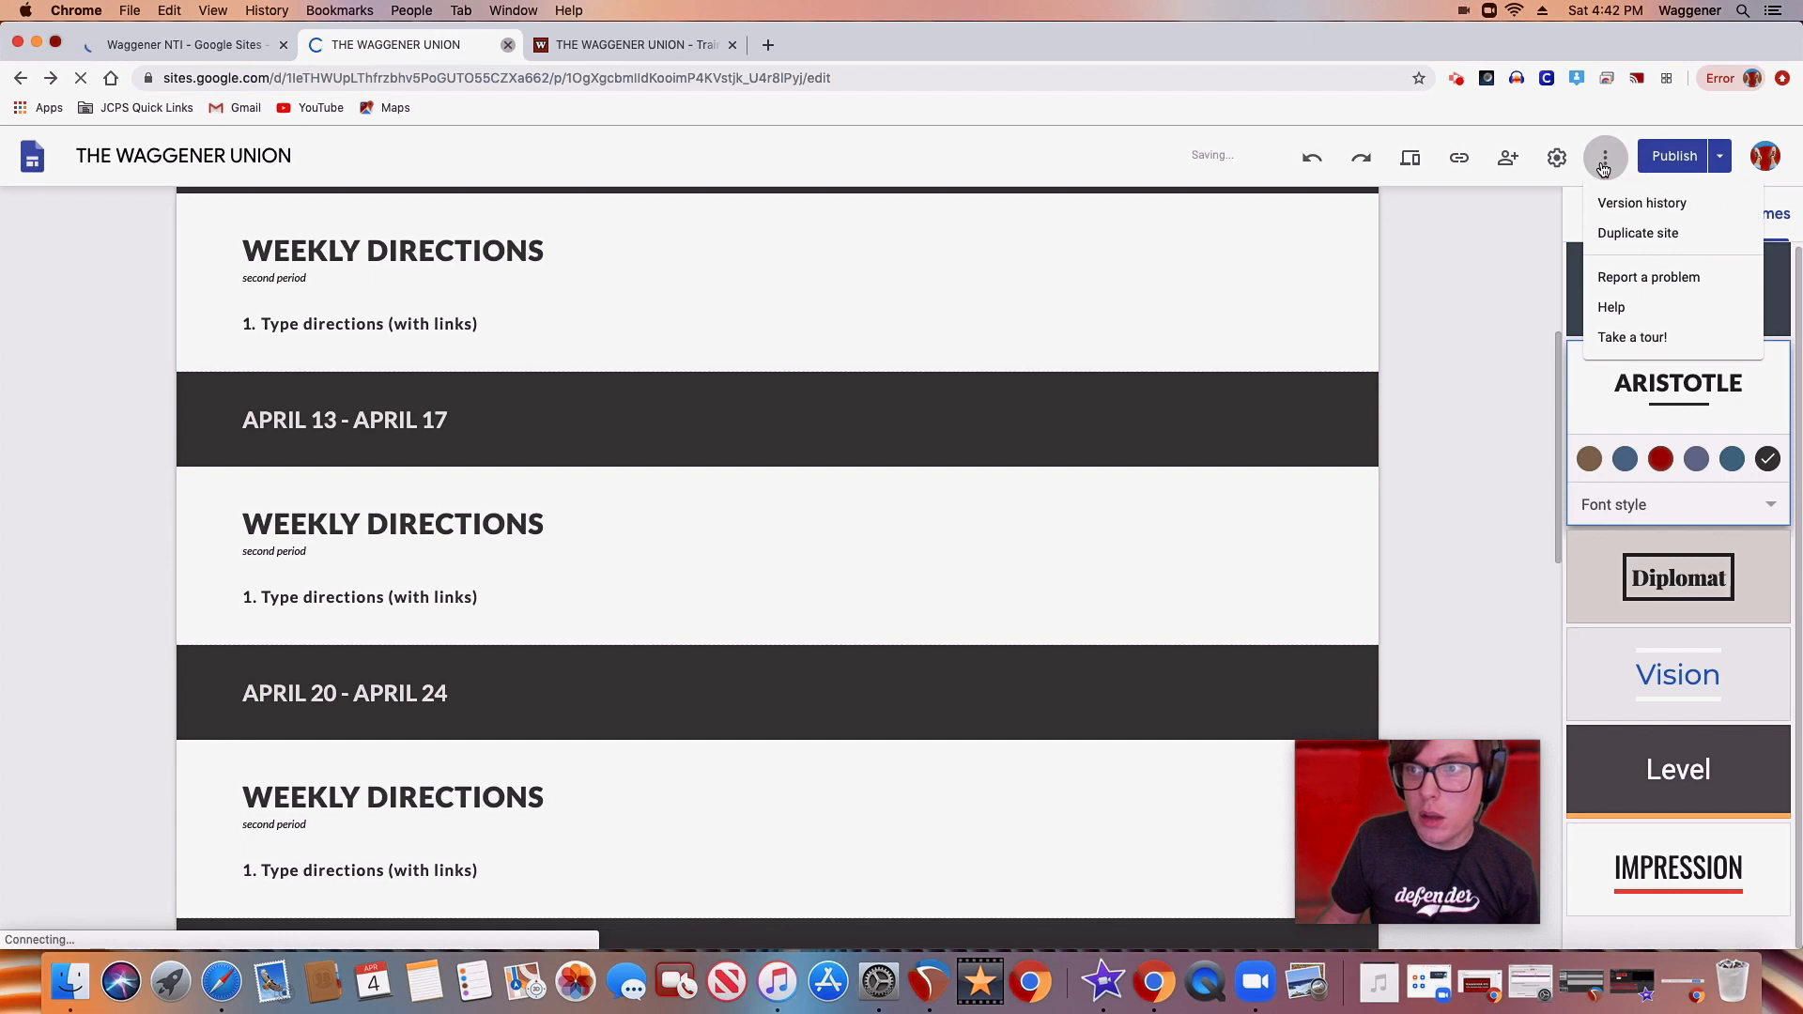
pyautogui.click(1480, 302)
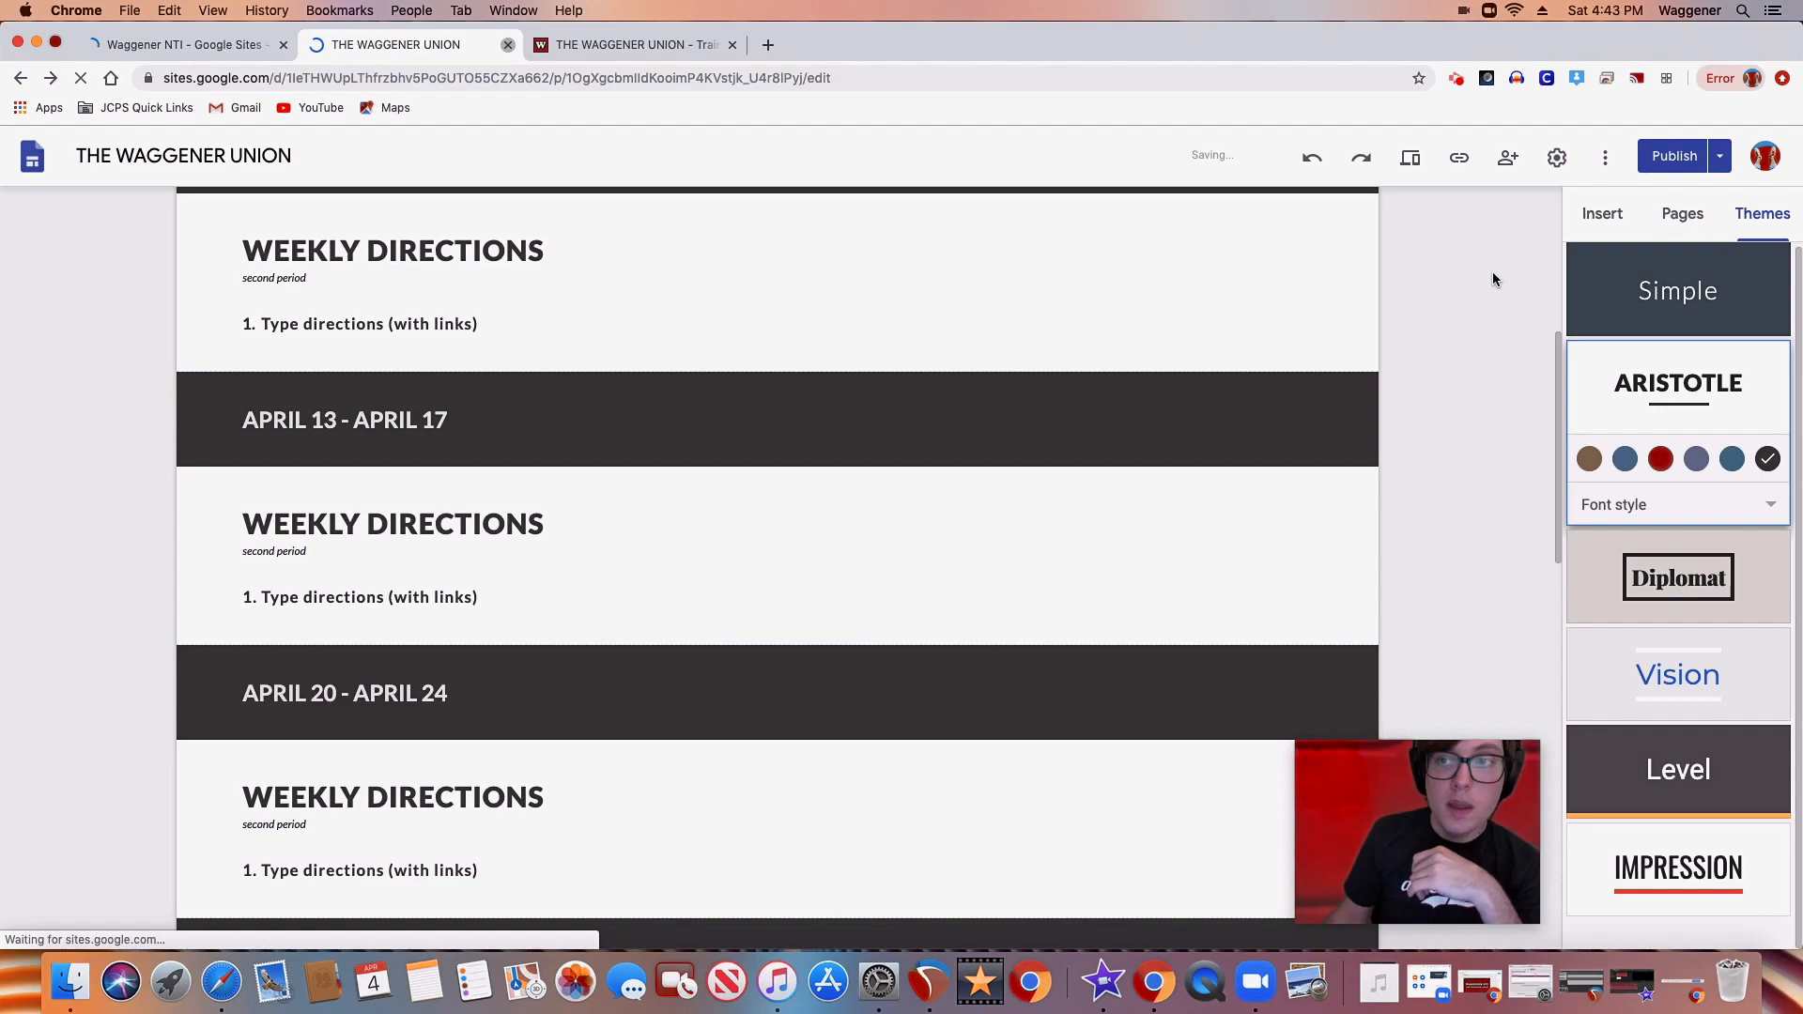
# Open the pre-publish review comparing the site's draft with its currently published version
pyautogui.click(1672, 155)
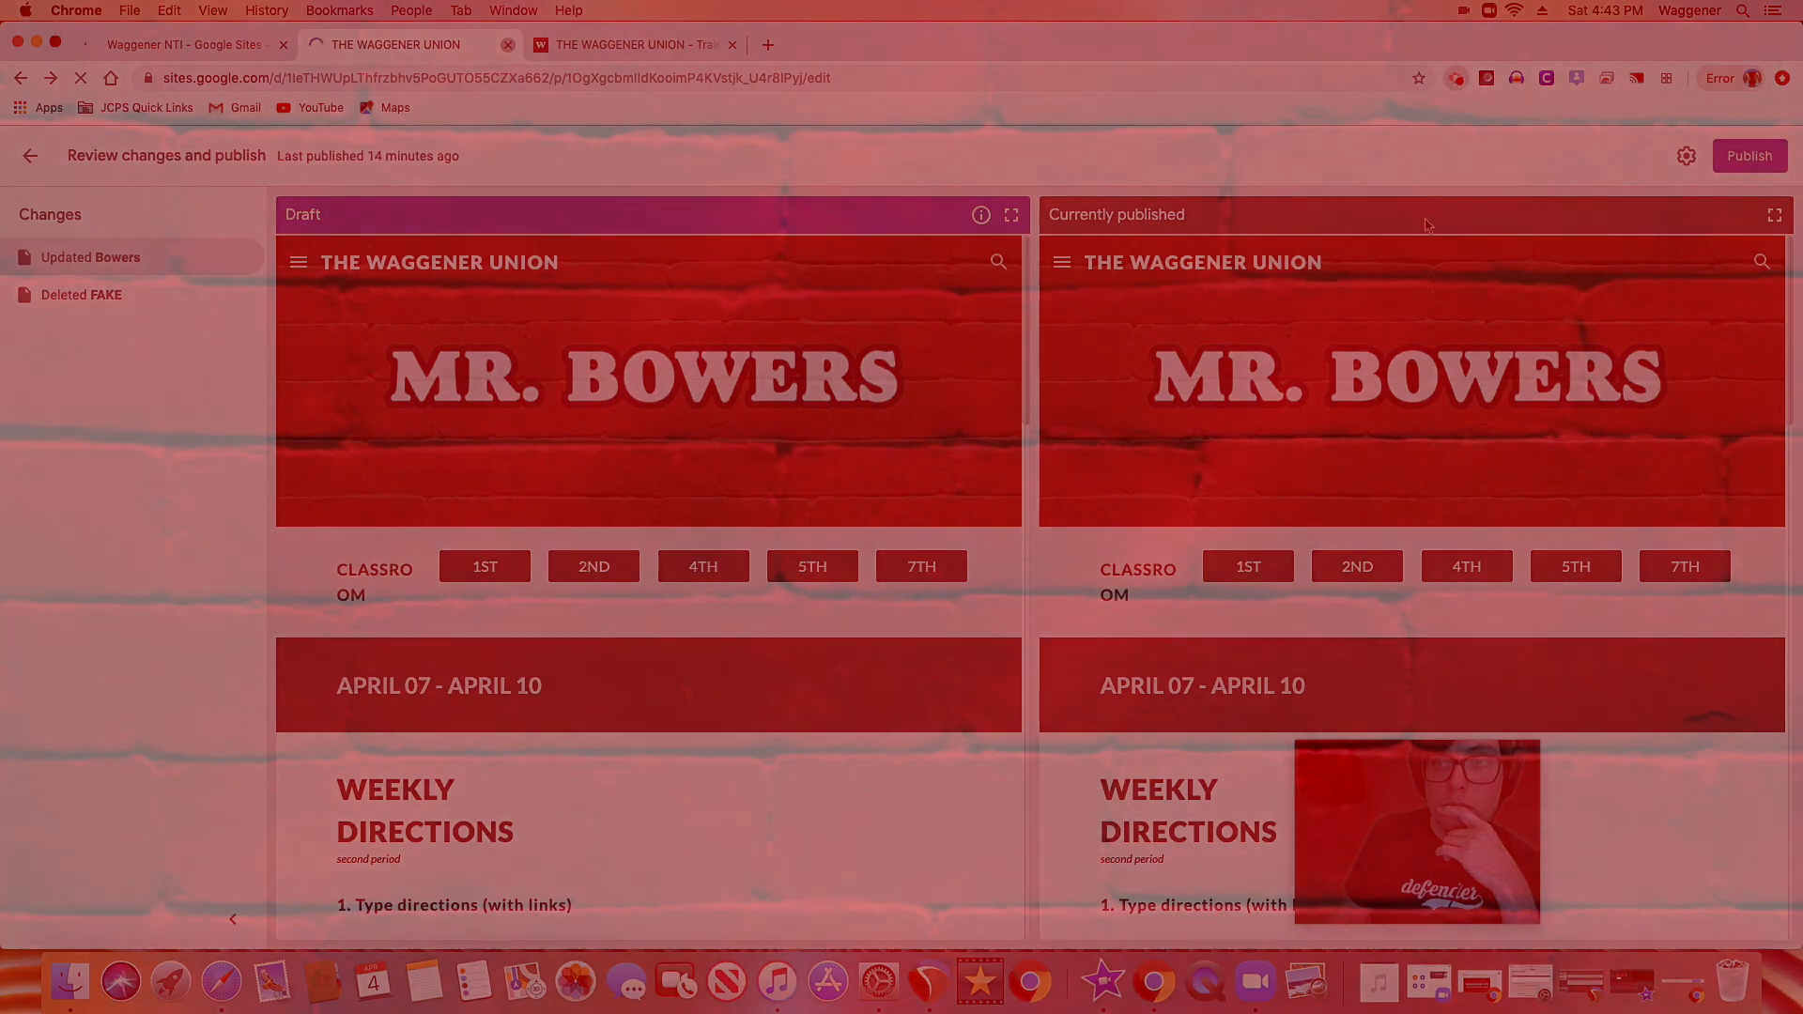
pyautogui.click(1455, 79)
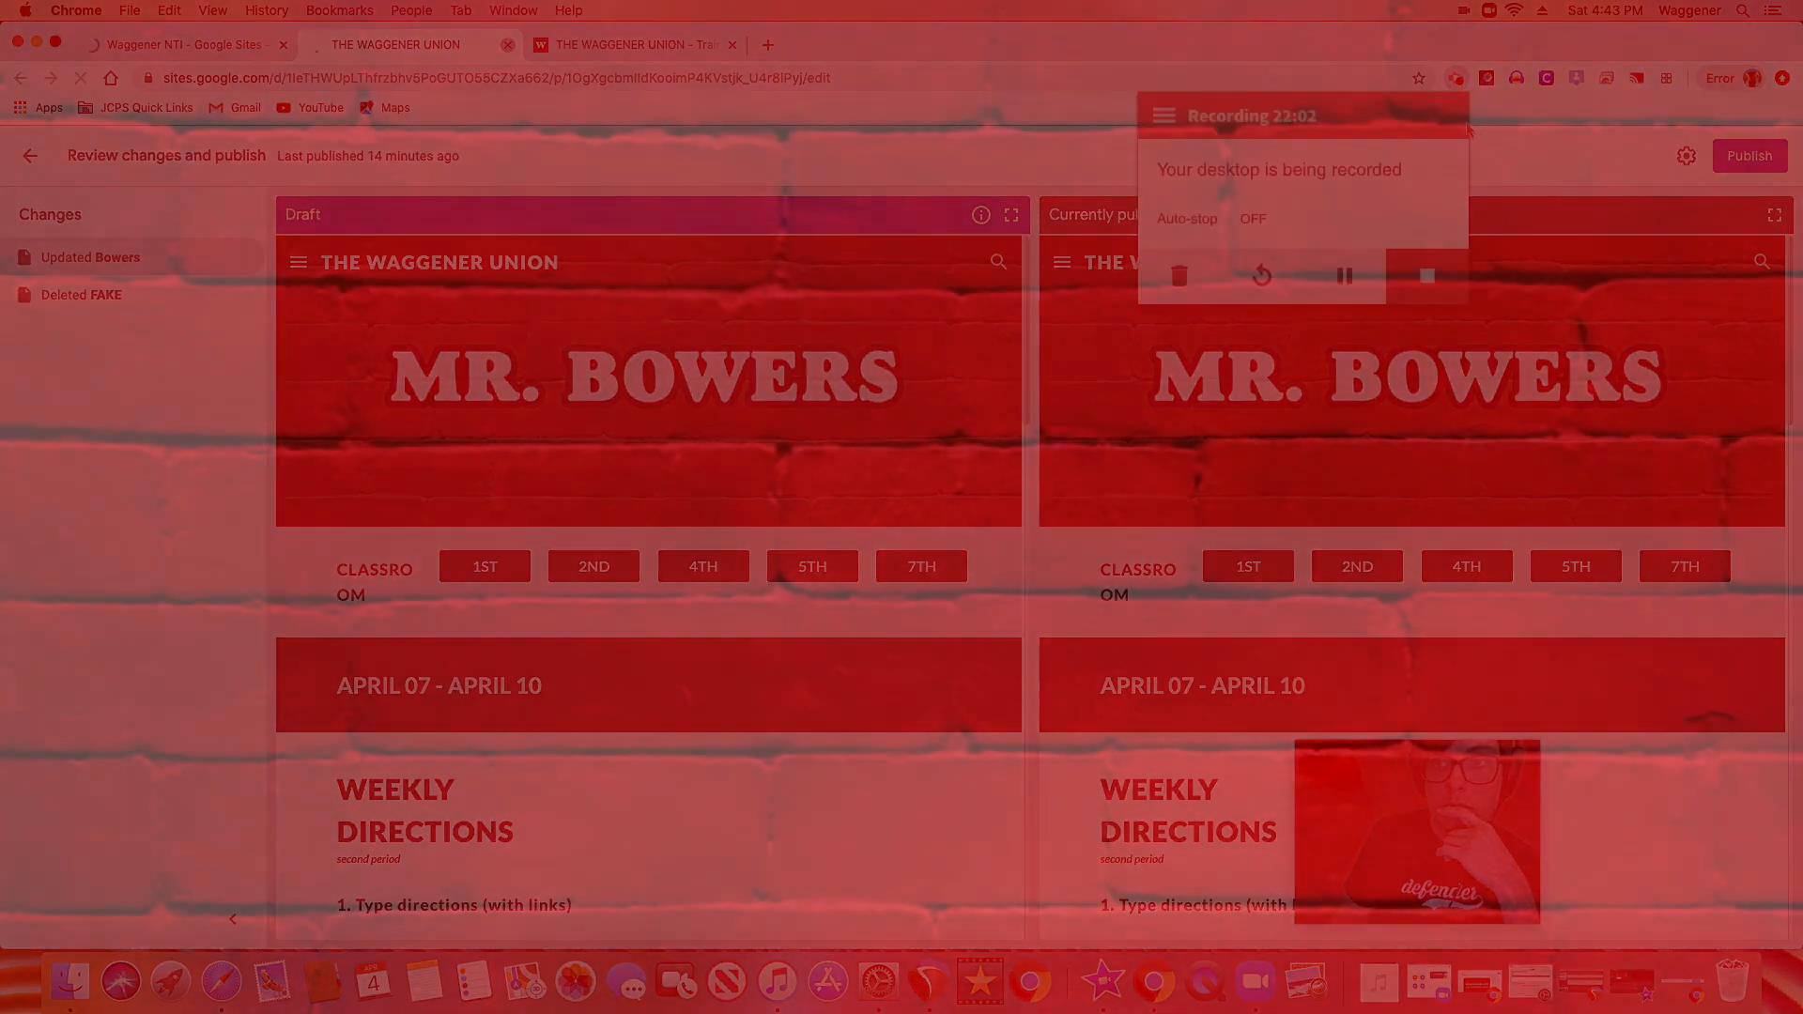